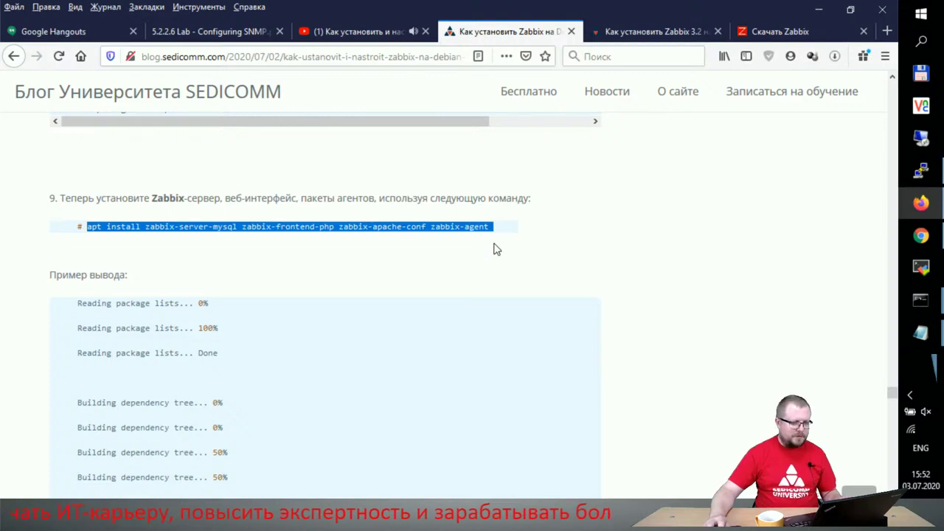
Step: Run the pasted apt install for zabbix-server, frontend, Apache config and agent, confirming with y
click(920, 171)
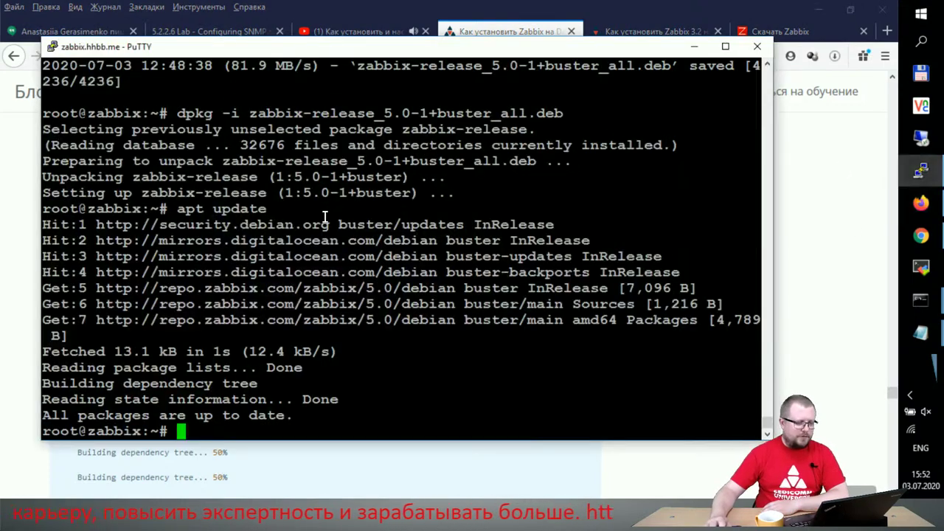
right_click(324, 218)
key(Return)
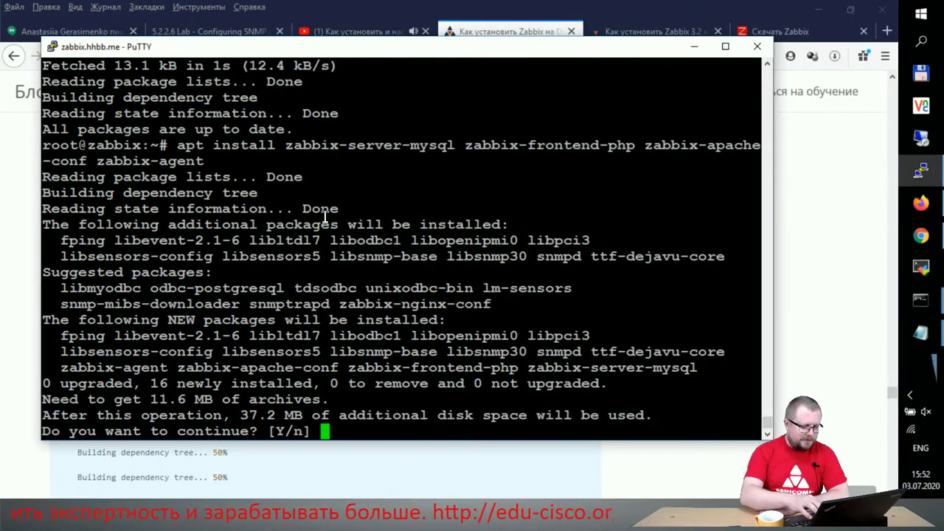
text(y)
key(Return)
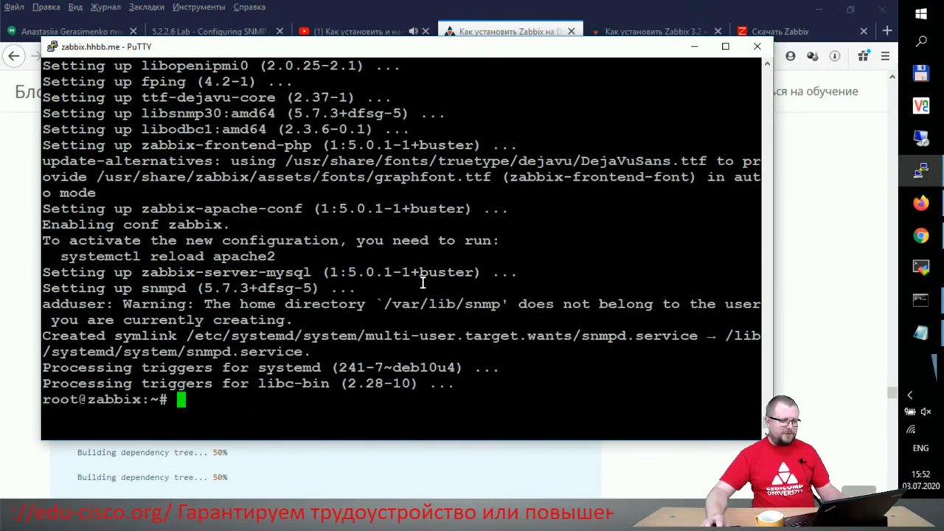
Step: Copy step 10's 'zcat create.sql.gz | mysql -uzabbix -p zabbix' schema-import command from the article
click(620, 463)
scroll(465, 373, down, 10)
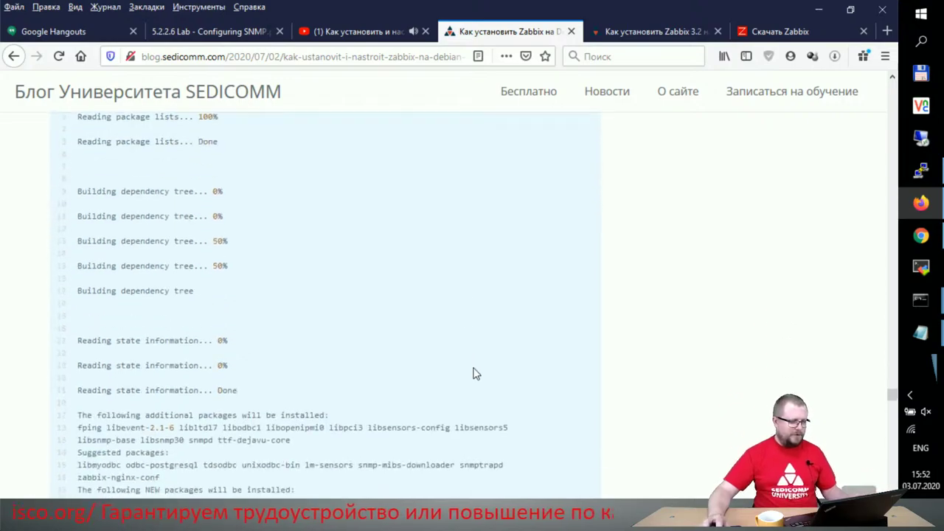
scroll(472, 365, down, 10)
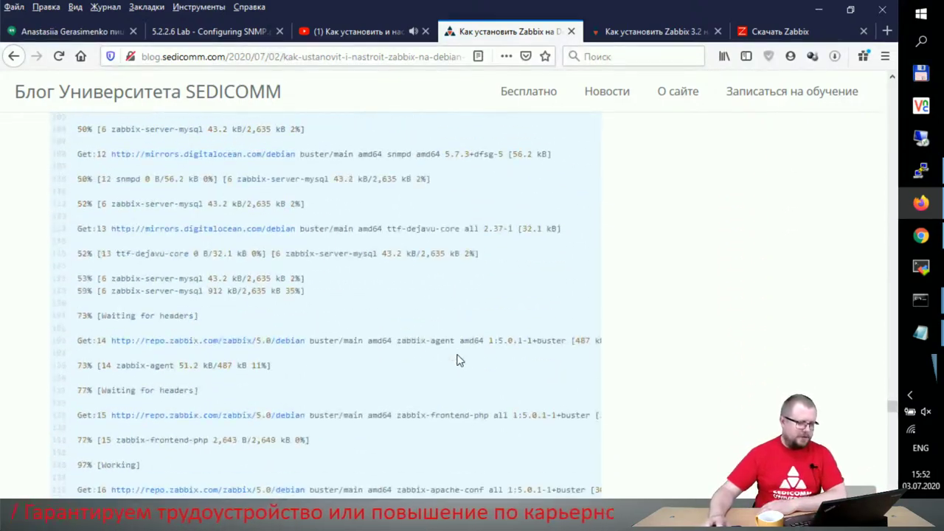
scroll(457, 360, down, 10)
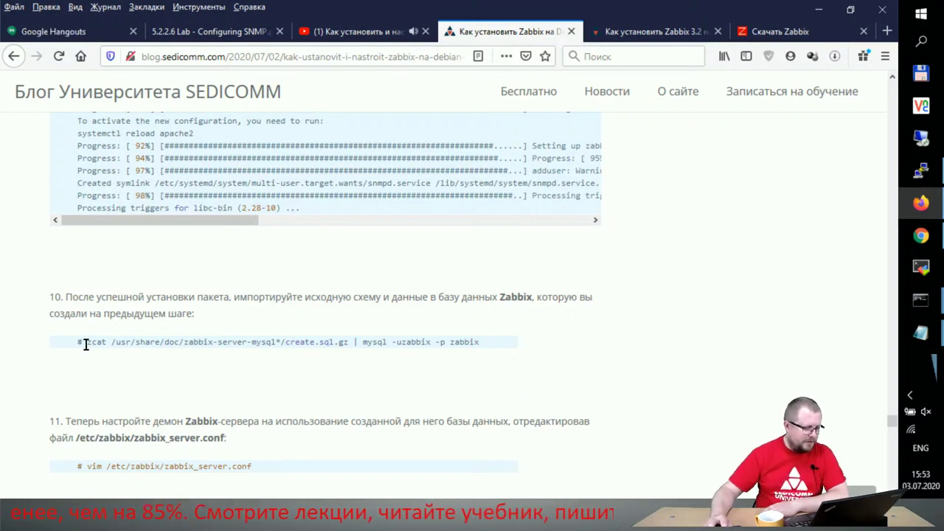
drag(86, 341, 485, 352)
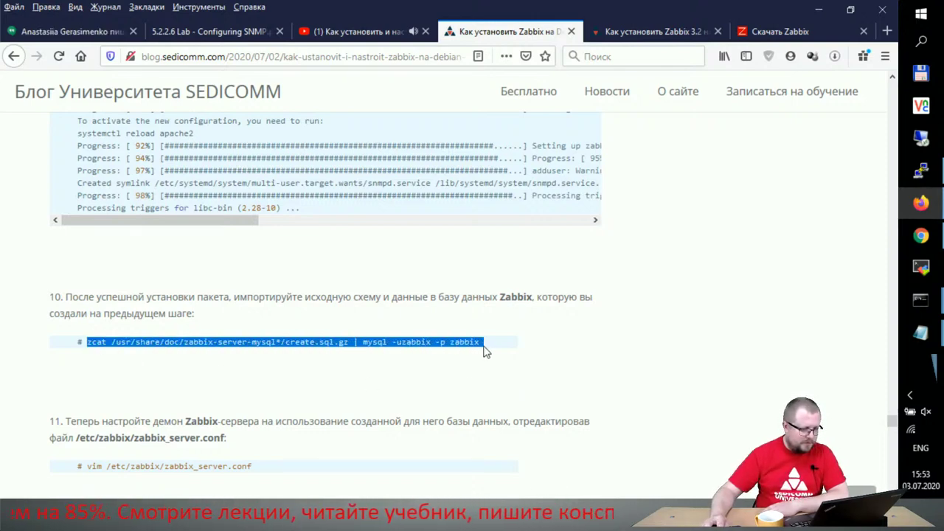
right_click(467, 344)
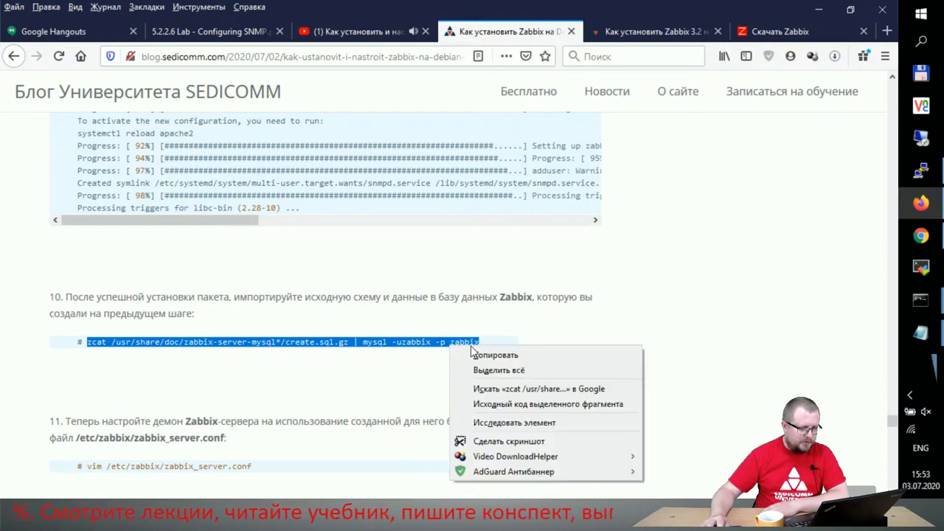
click(483, 356)
Step: Paste the zcat import command into PuTTY and widen the terminal window to show it fully
click(921, 170)
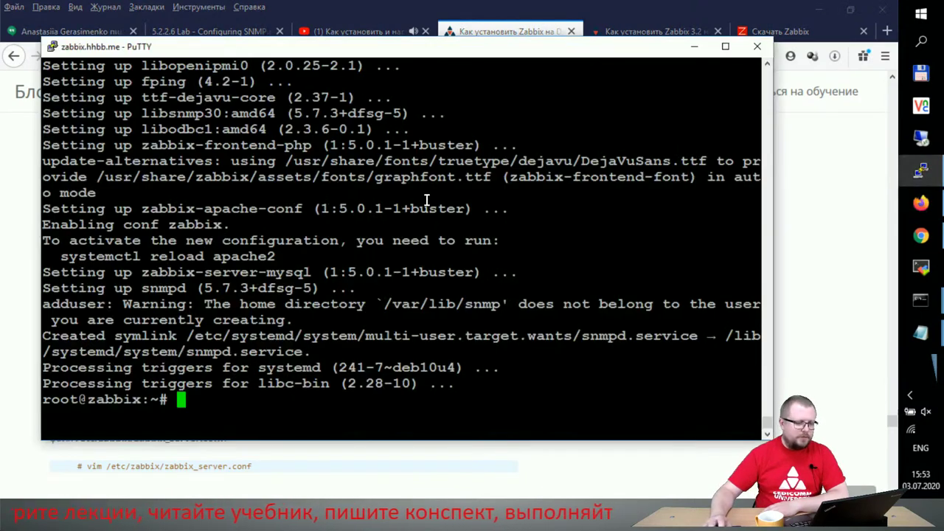
right_click(458, 209)
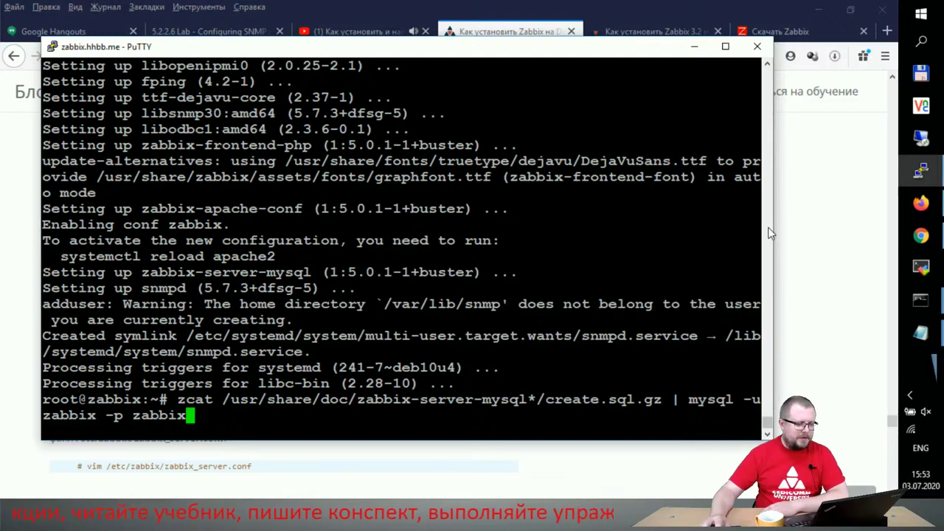
drag(776, 215, 855, 214)
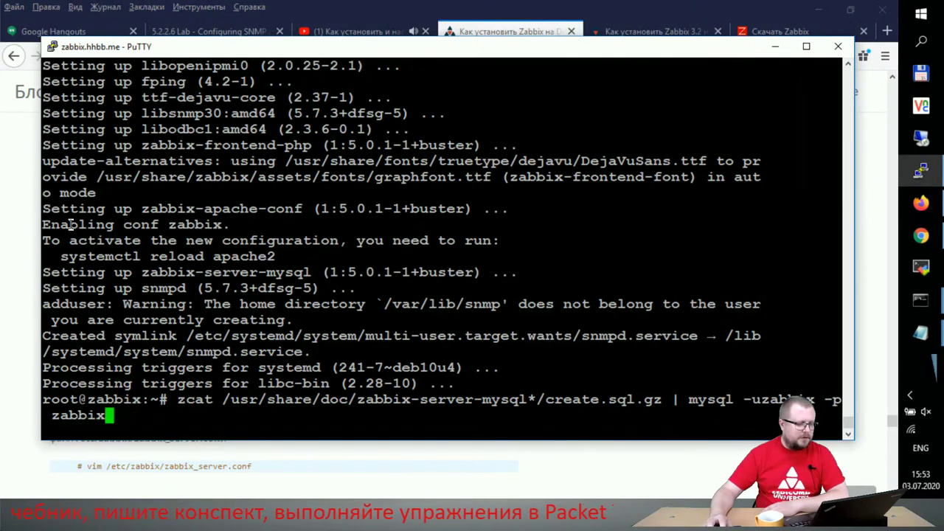
drag(38, 220, 3, 220)
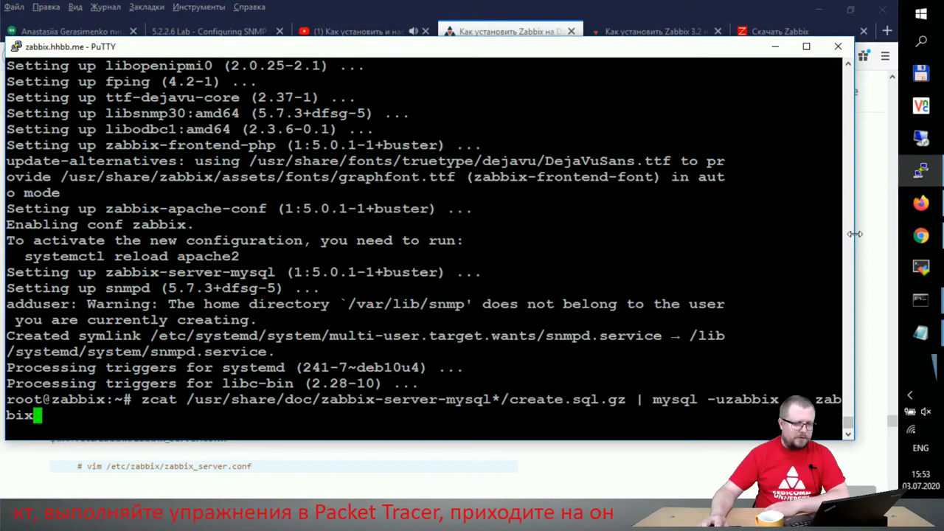
drag(856, 240, 801, 241)
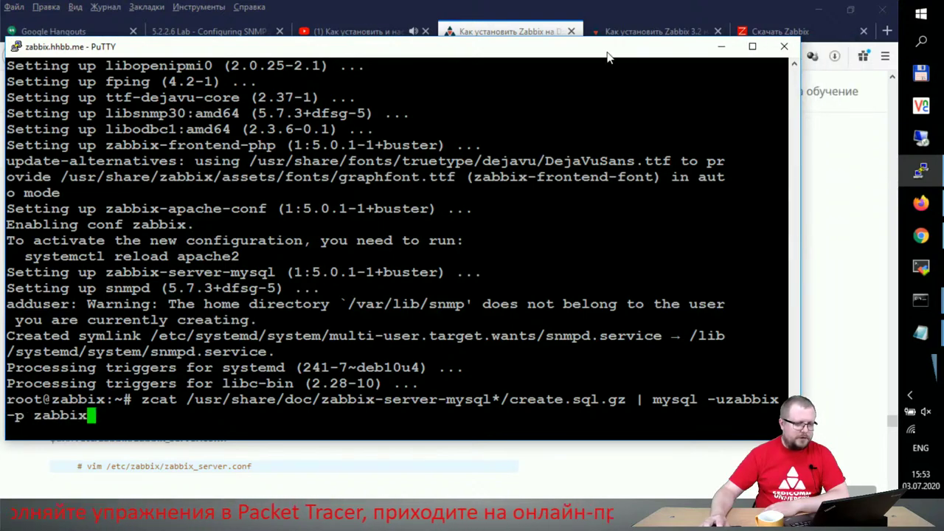
drag(607, 51, 612, 32)
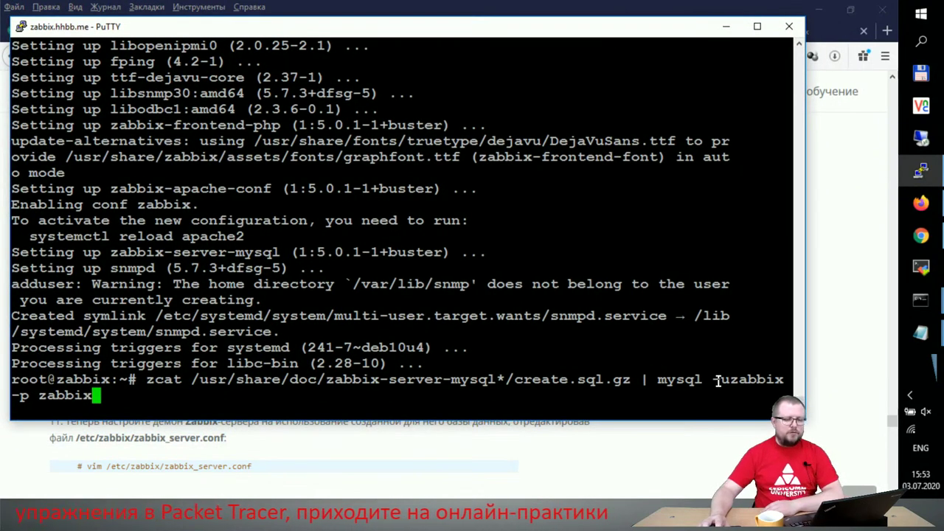
Step: Run the schema import into the zabbix database, entering the database user's password
drag(713, 380, 726, 380)
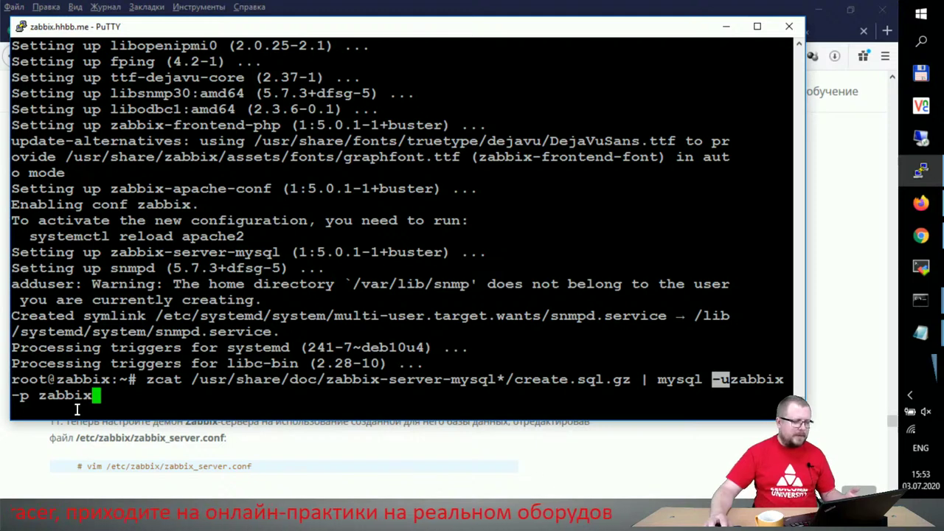
drag(24, 399, 14, 398)
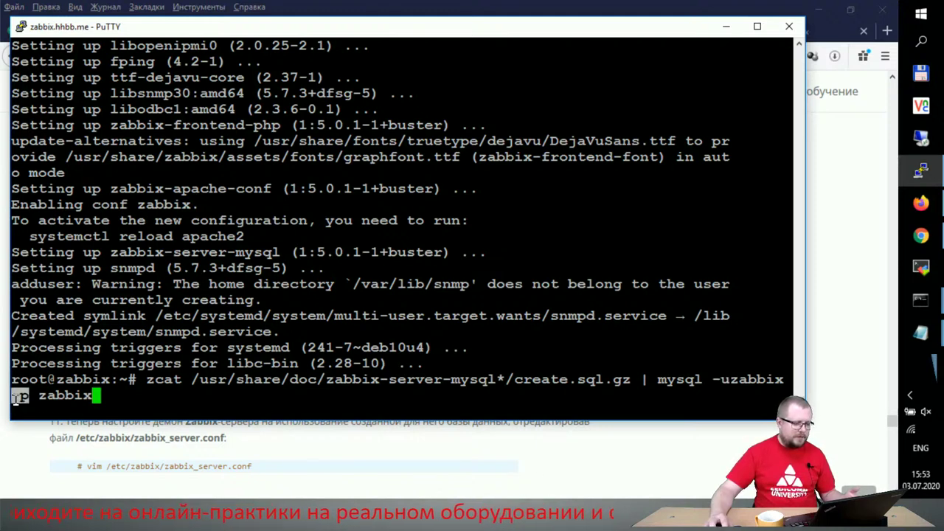
click(59, 398)
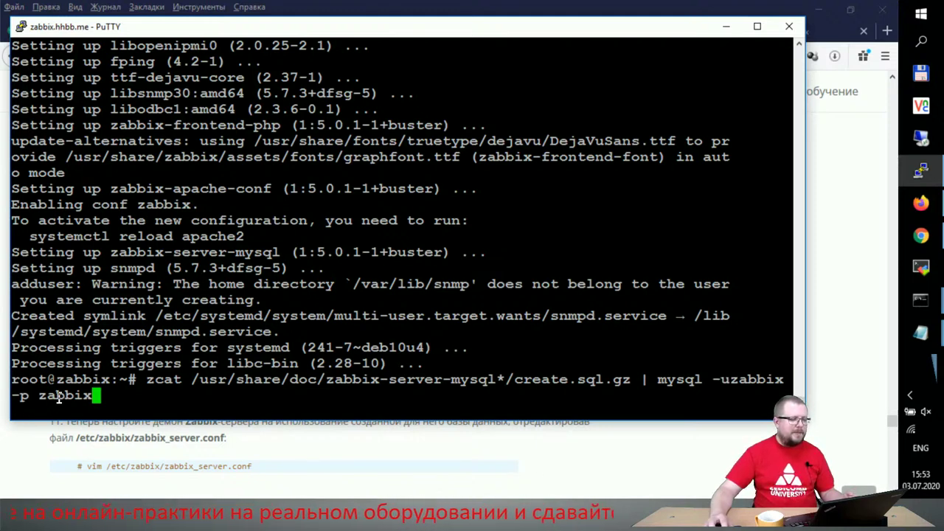
double_click(59, 399)
click(135, 396)
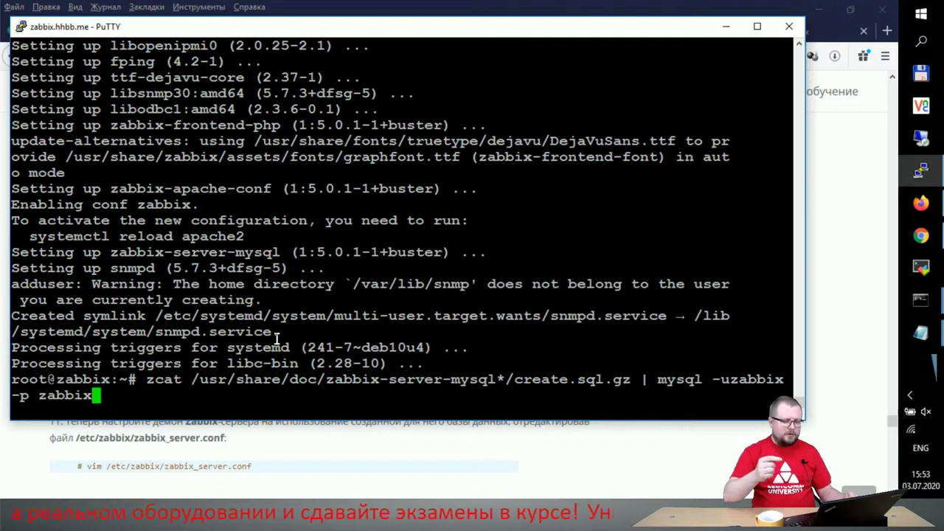
key(Return)
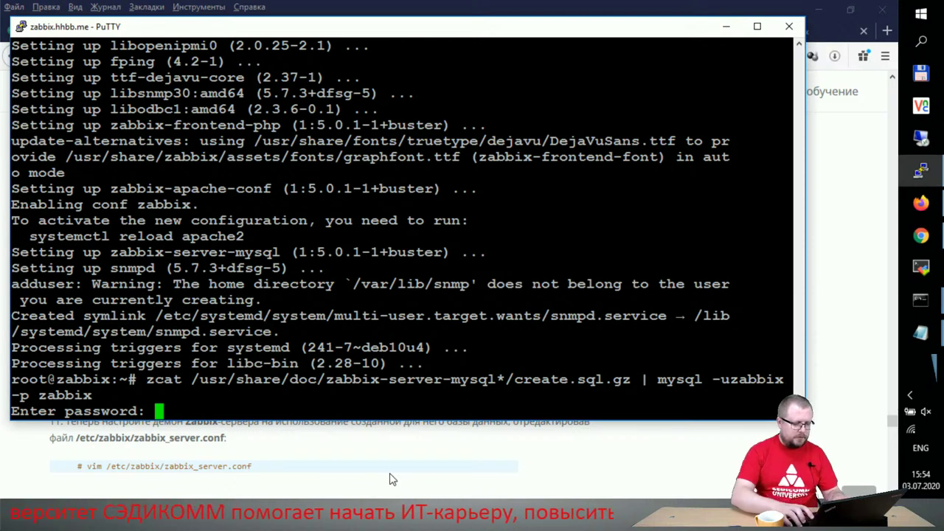
key(Return)
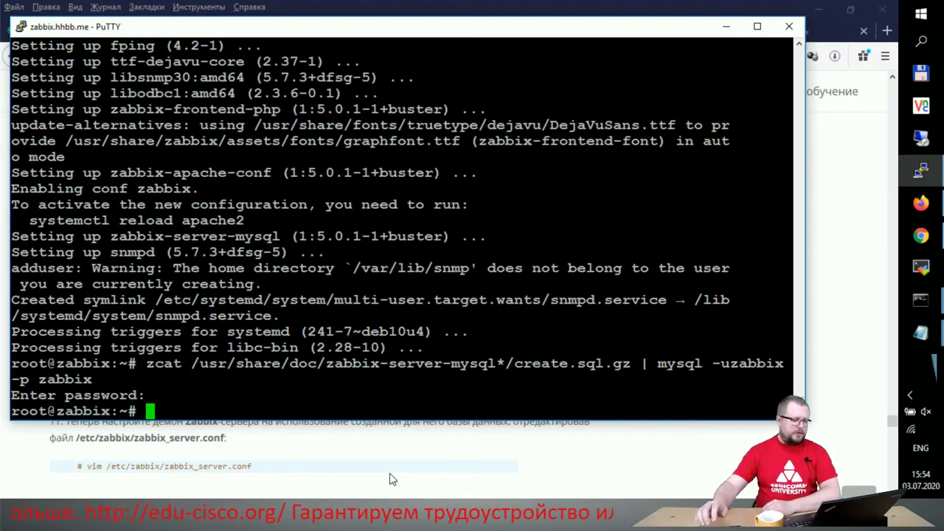
Step: Copy step 11's 'vim /etc/zabbix/zabbix_server.conf' command from the article
click(392, 480)
scroll(394, 478, down, 4)
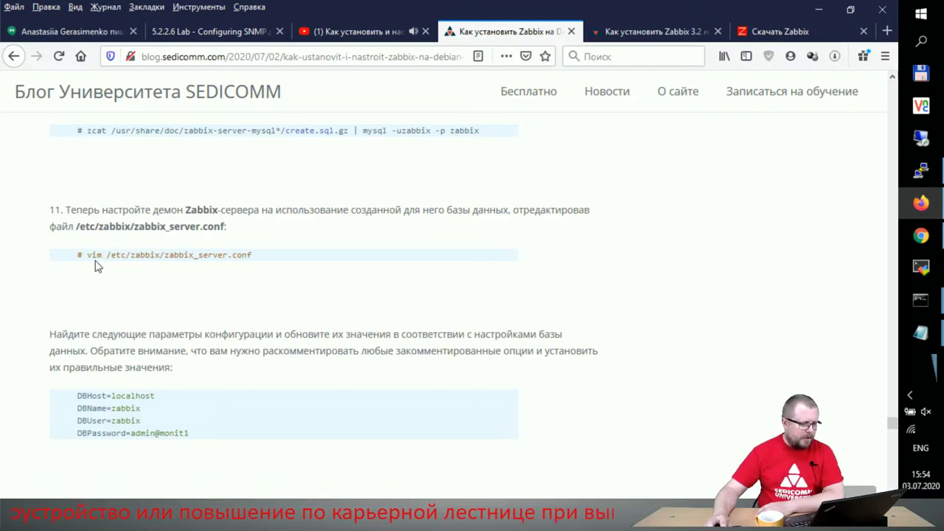
drag(87, 255, 280, 257)
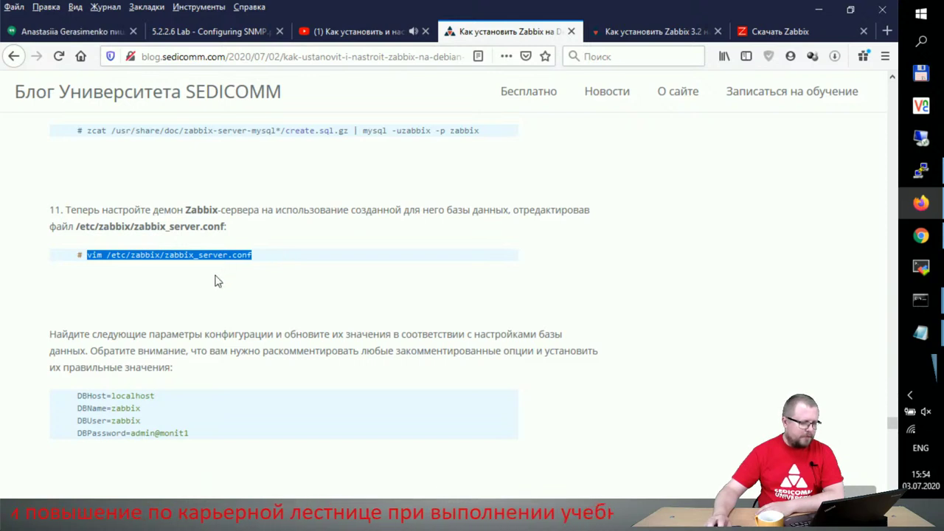
right_click(223, 251)
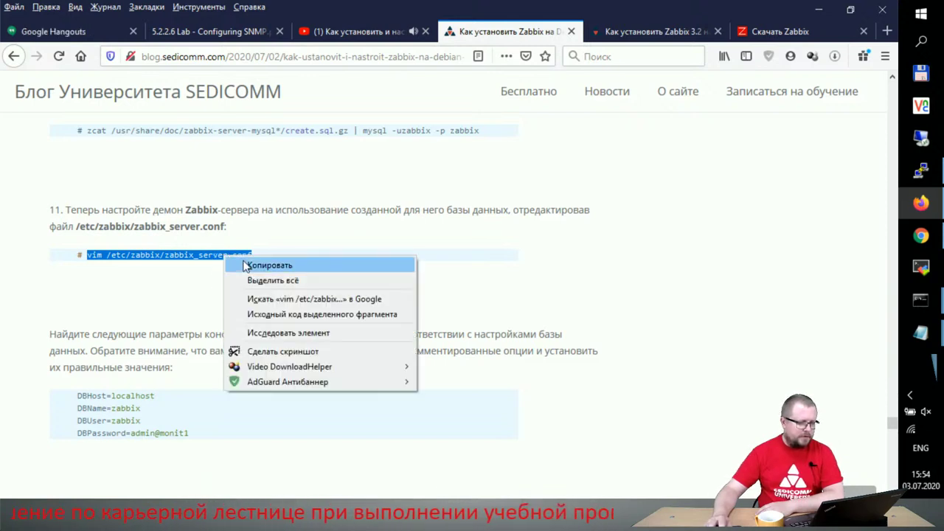
click(243, 266)
scroll(479, 362, up, 2)
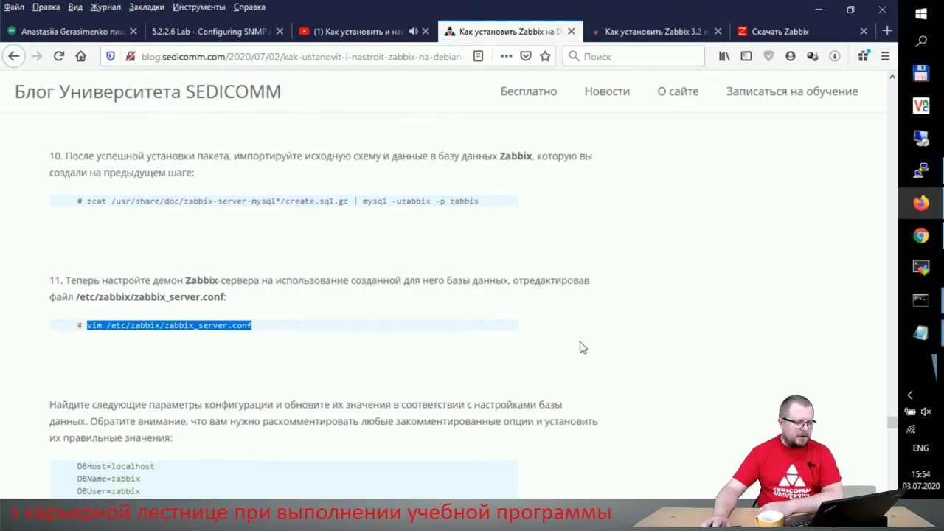
click(921, 170)
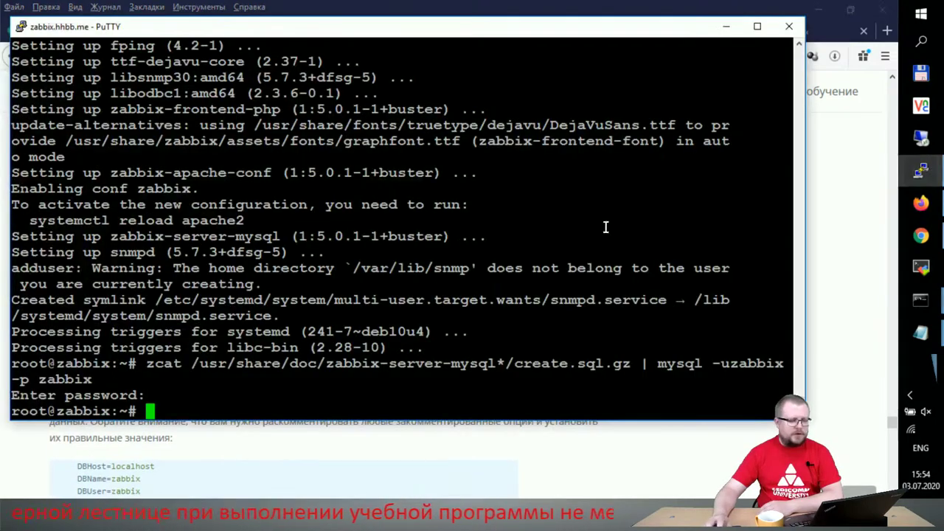
Step: Open /etc/zabbix/zabbix_server.conf in vim and move past DBName and DBUser to the DBPassword line
right_click(411, 273)
key(Return)
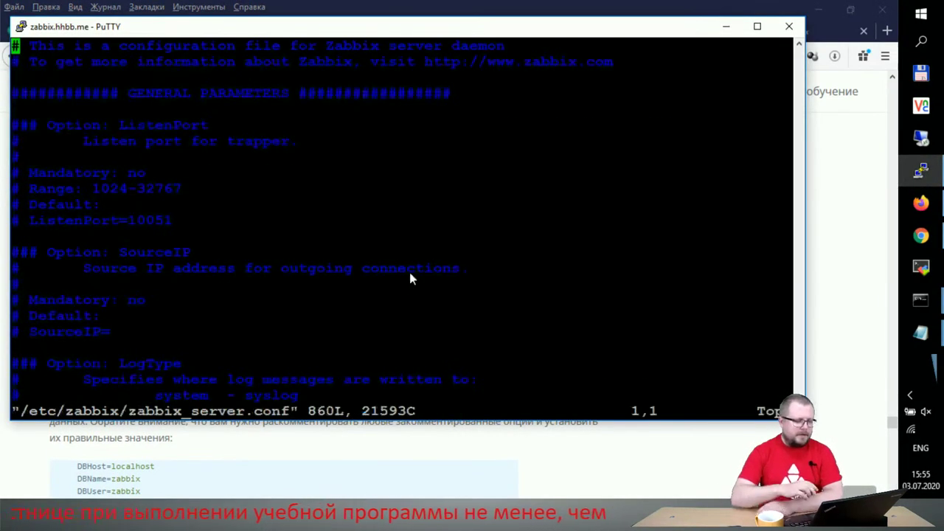
key(Down)
key(Down)
key(Down)
key(Down)
key(Down)
key(Down)
key(Down)
key(Down)
key(Down)
key(Down)
key(Down)
key(Down)
key(Down)
key(Down)
key(Down)
key(Down)
key(Down)
key(Down)
key(Down)
key(Down)
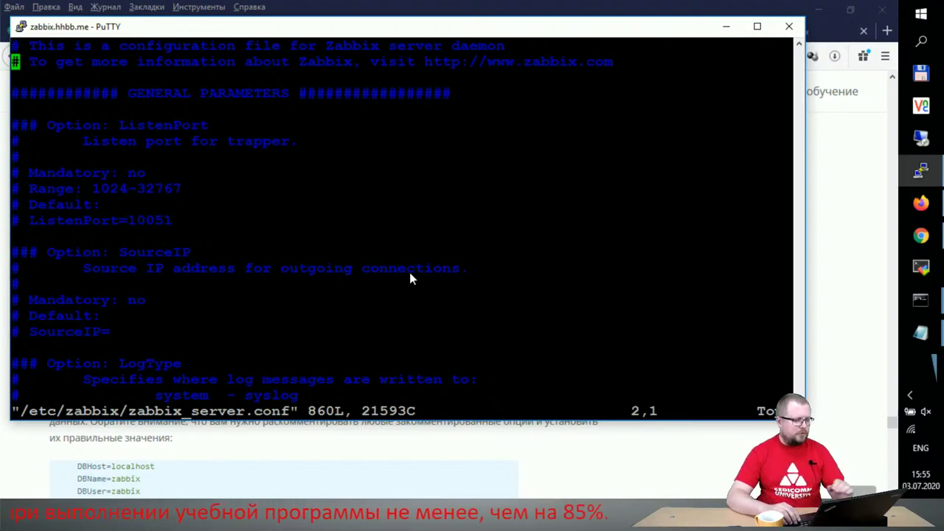
key(Down)
key(Down)
key(Down)
key(Down)
key(Down)
key(Down)
key(Down)
key(Down)
key(Down)
key(Down)
key(Down)
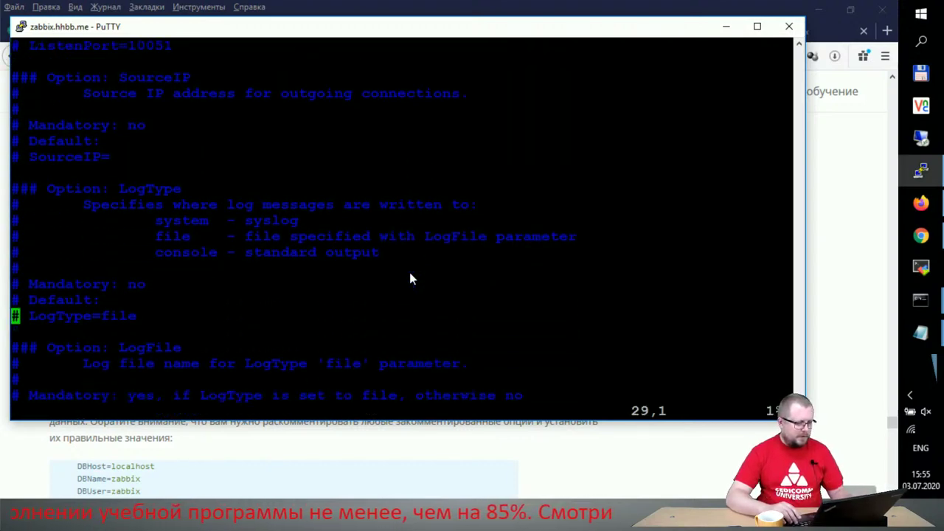
key(Down)
key(Down)
key(Down)
key(Down)
key(Down)
key(Down)
key(Down)
key(Down)
key(Down)
key(Down)
key(Down)
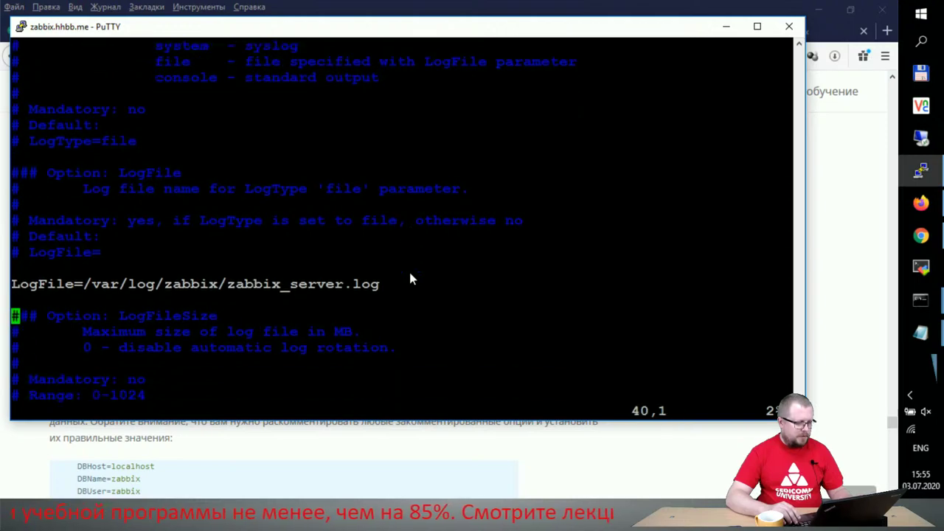
key(Down)
key(Down)
key(Down)
key(Down)
key(Down)
key(Down)
key(Down)
key(Down)
key(Down)
key(Down)
key(Down)
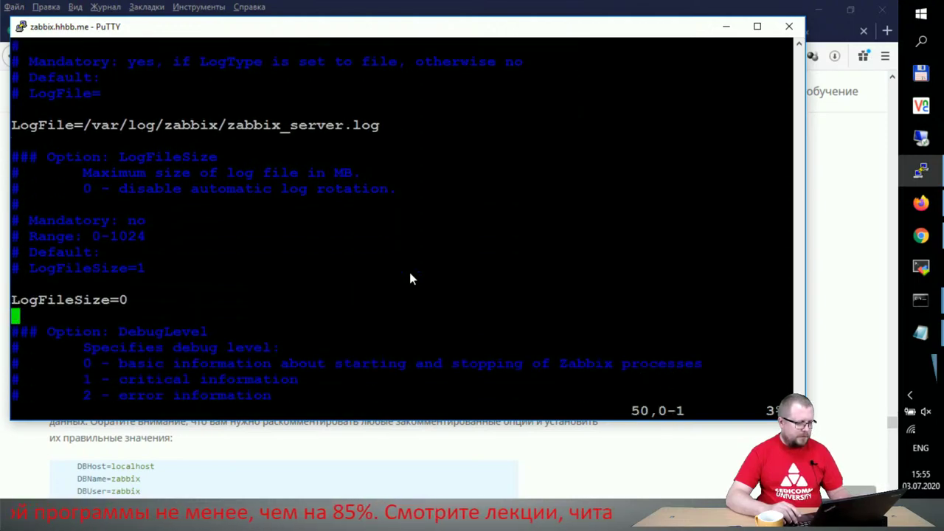
key(Down)
key(Down)
key(Down)
key(Down)
key(Down)
key(Down)
key(Down)
key(Down)
key(Down)
key(Down)
key(Down)
key(Down)
key(Down)
key(Down)
key(Down)
key(Down)
key(Down)
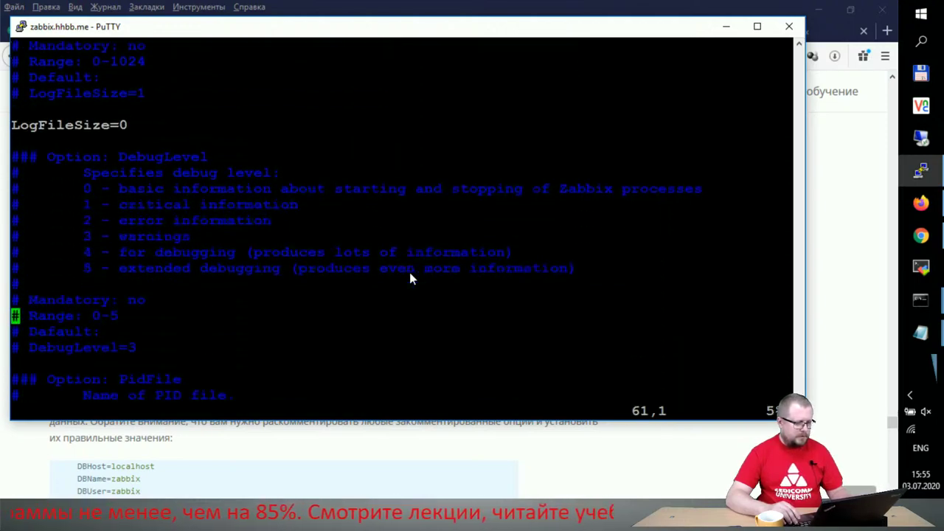
key(Down)
key(Down)
key(Down)
key(Down)
key(Down)
key(Down)
key(Down)
key(Down)
key(Down)
key(Down)
key(Down)
key(Down)
key(Down)
key(Down)
key(Down)
key(Down)
key(Down)
key(Down)
key(Down)
key(Down)
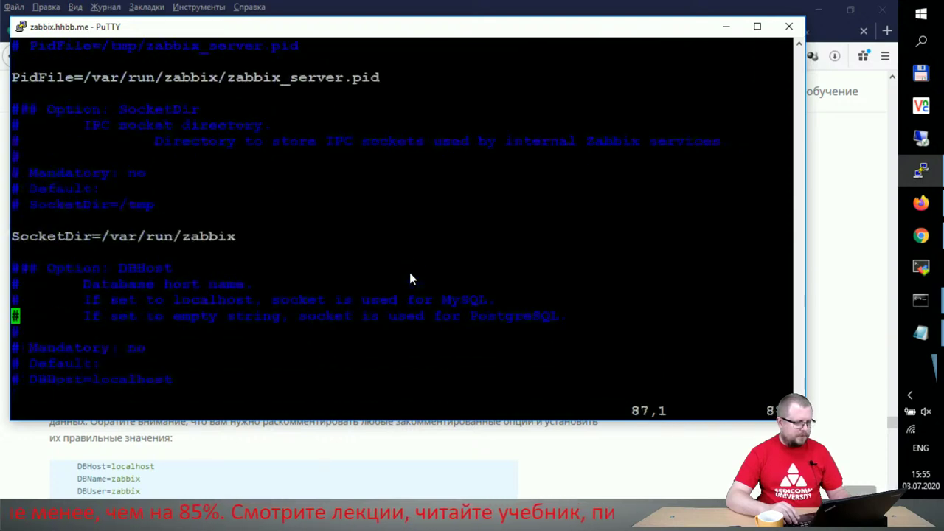
key(Down)
key(Down)
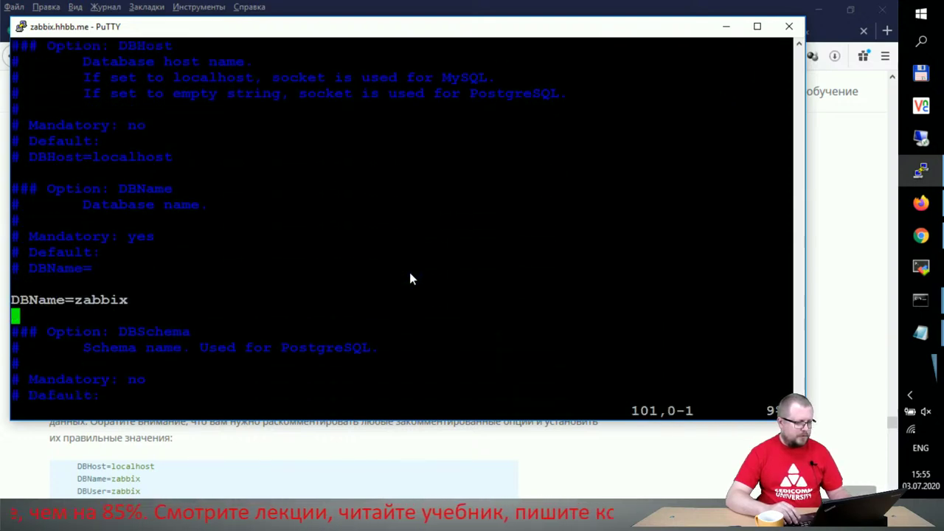
key(Up)
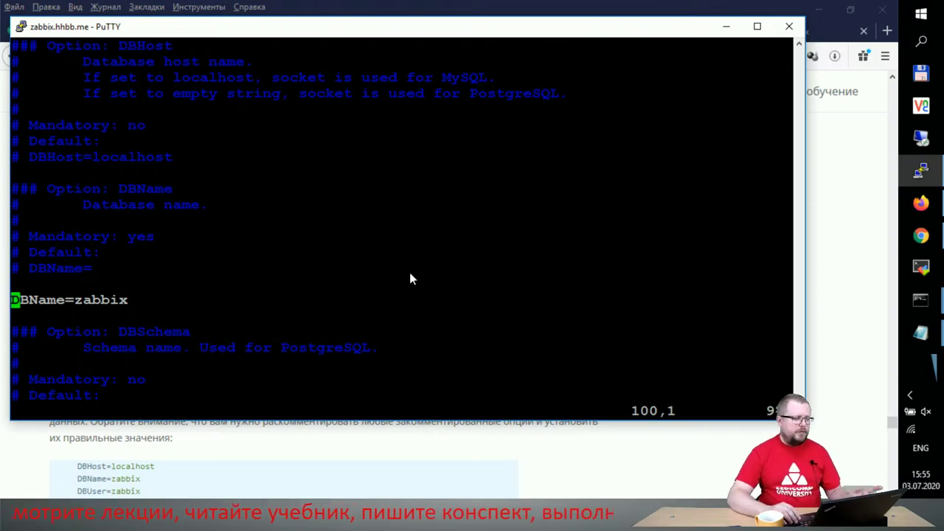
key(Down)
key(Down)
key(Down)
key(Down)
key(Down)
key(Down)
key(Down)
key(Down)
key(Down)
key(Down)
key(Down)
key(Down)
key(Down)
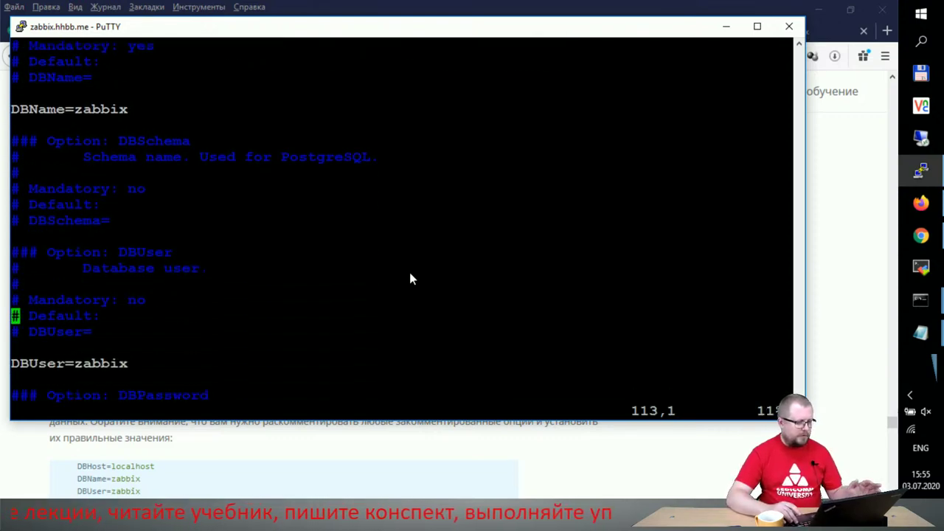
key(Down)
key(Down)
key(Down)
key(Down)
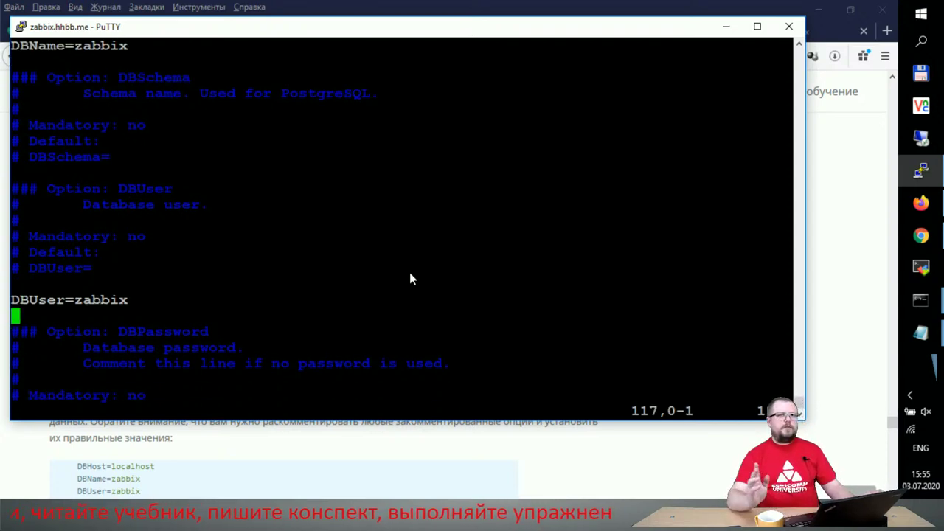
key(Down)
key(Down)
key(Down)
key(Down)
key(Down)
key(Down)
key(Down)
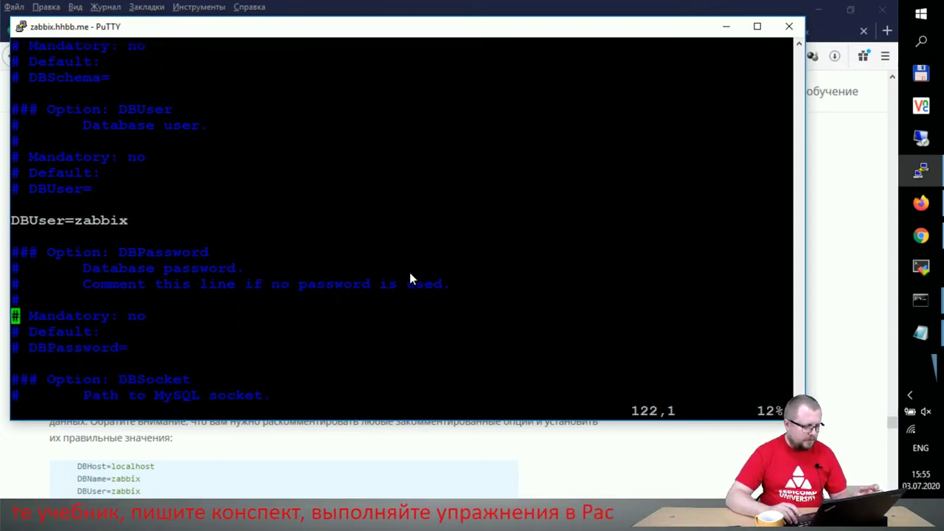
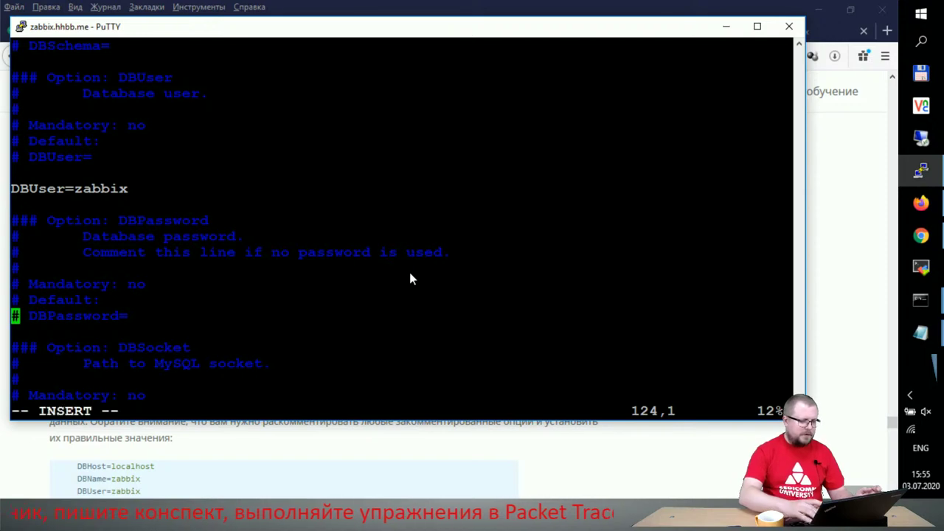
Step: Uncomment DBPassword, set it to the database password, then save and quit vim
key(Delete)
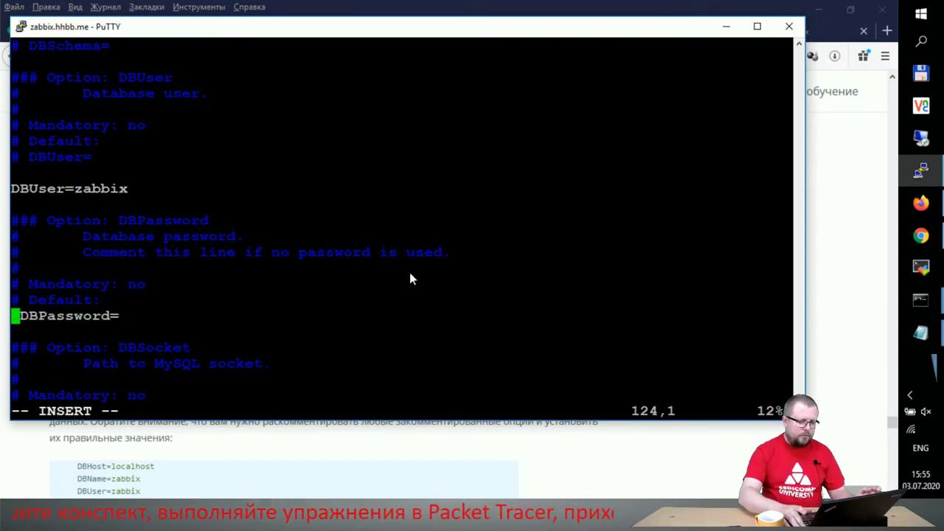
key(Delete)
key(Right)
key(Right)
key(Right)
key(Right)
key(Right)
key(Right)
key(Right)
key(Right)
key(Right)
key(Right)
key(Right)
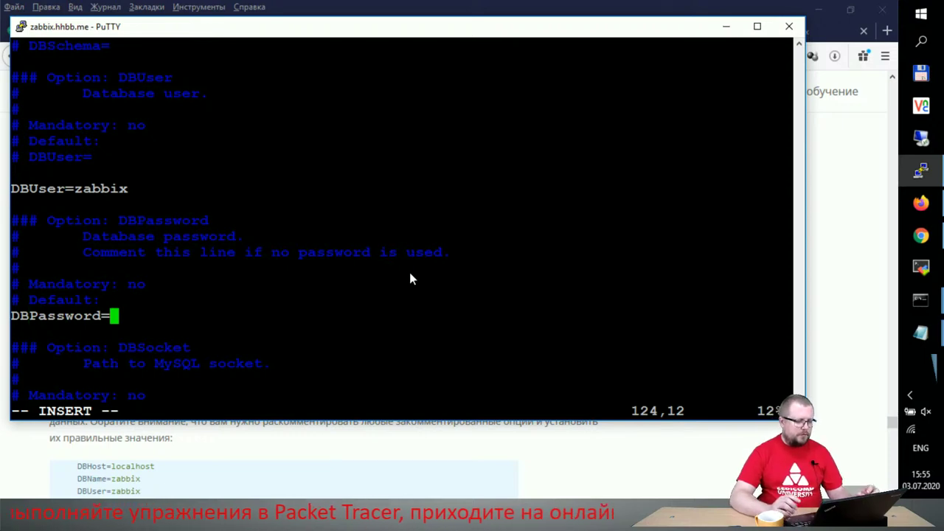
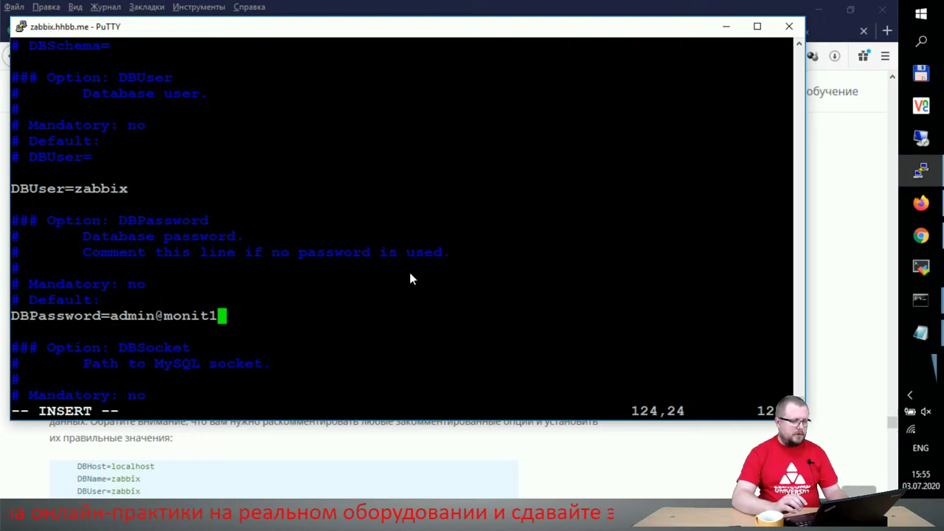
key(Escape)
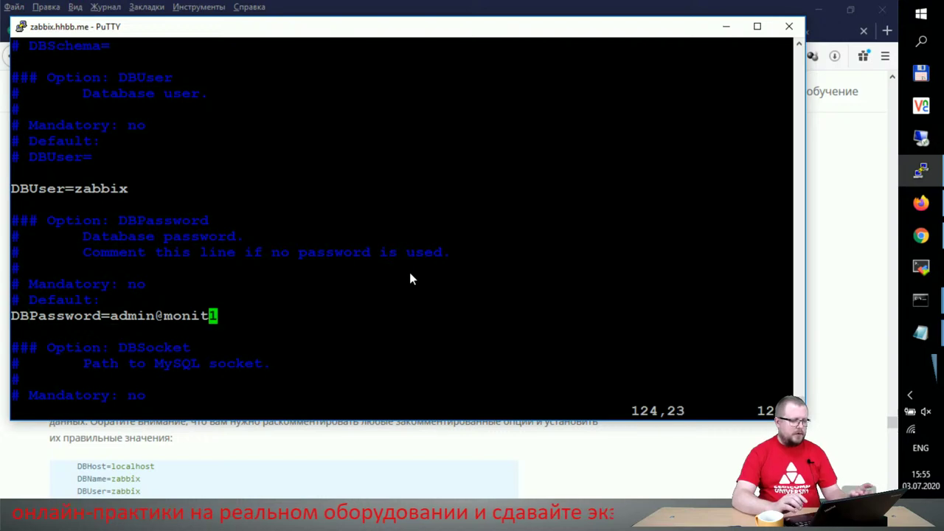
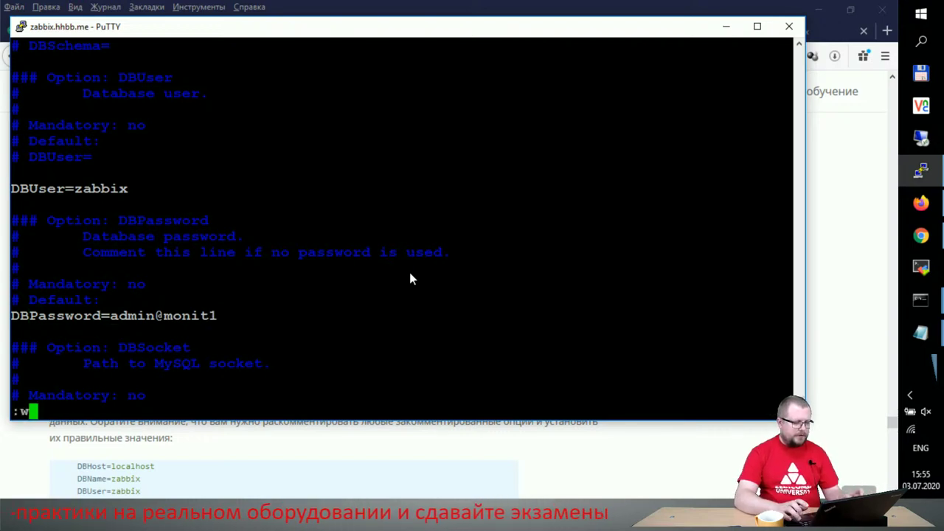
key(Return)
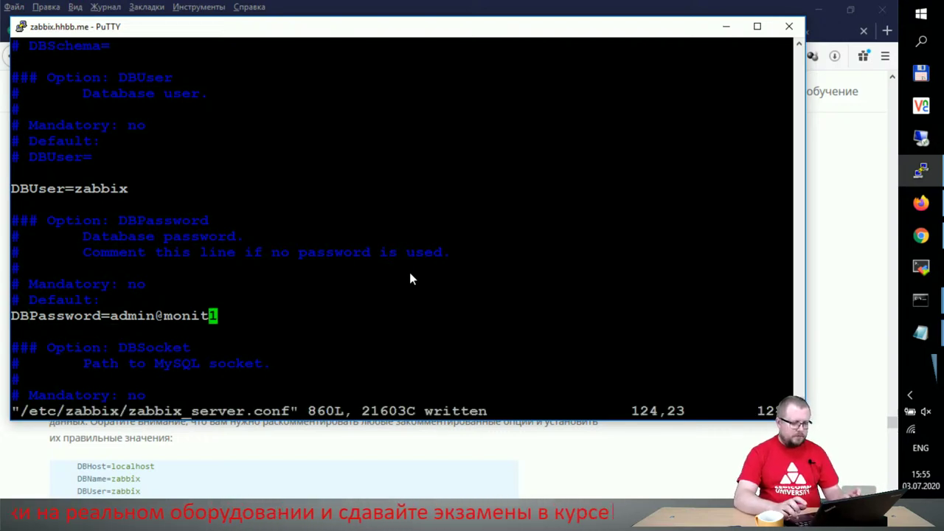
key(Return)
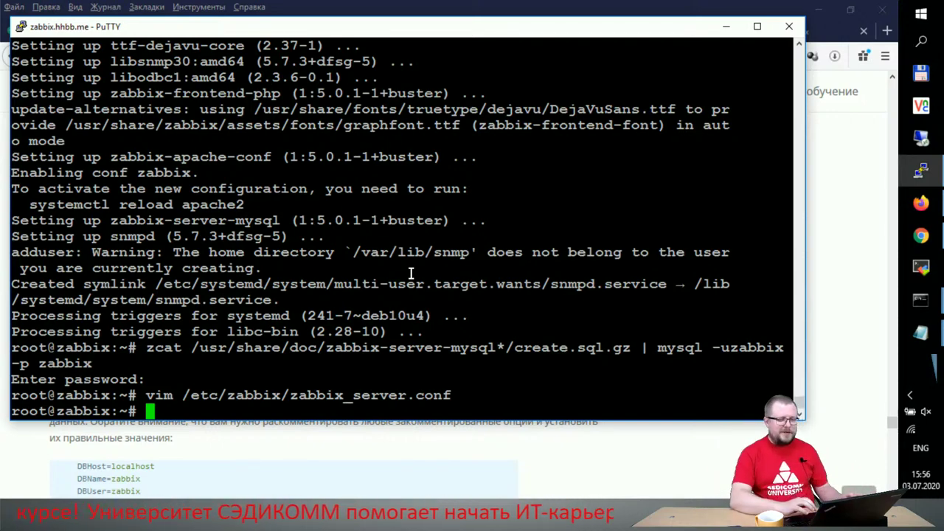
click(538, 436)
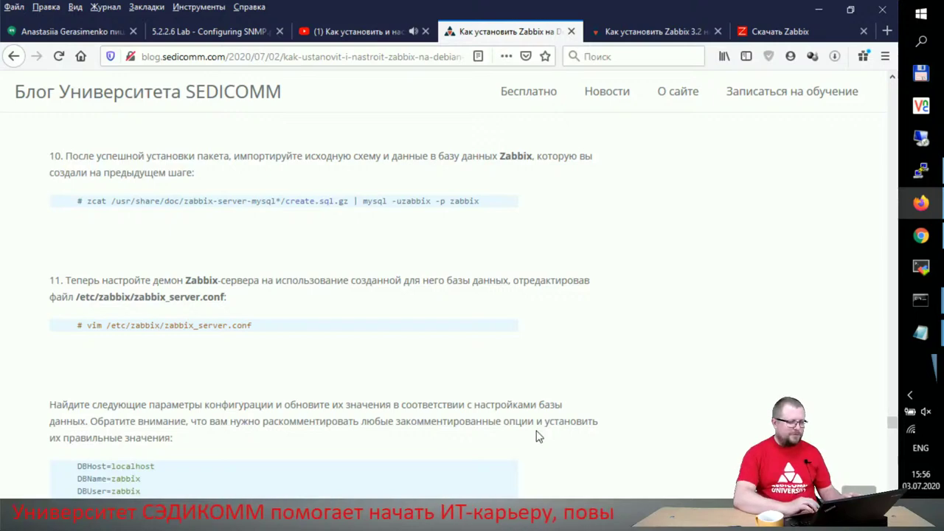
Step: Scroll the guide to step 12 and grab the 'vim /etc/zabbix/apache.conf' command
scroll(538, 436, down, 10)
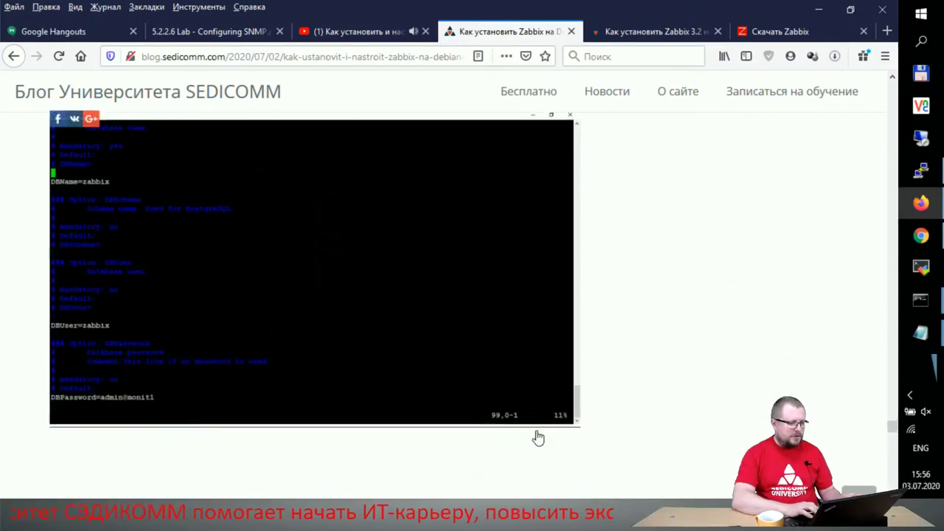
scroll(538, 436, down, 2)
scroll(537, 437, down, 3)
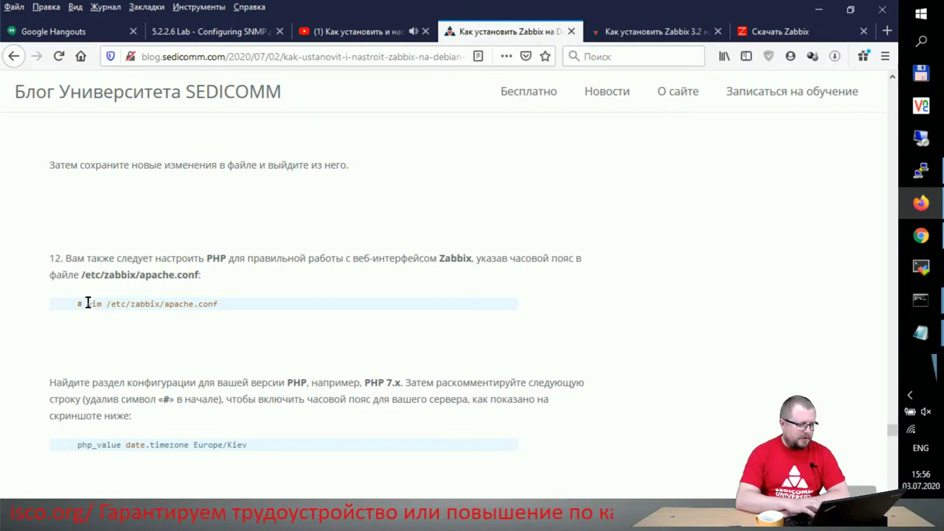
drag(87, 303, 229, 310)
key(super+c)
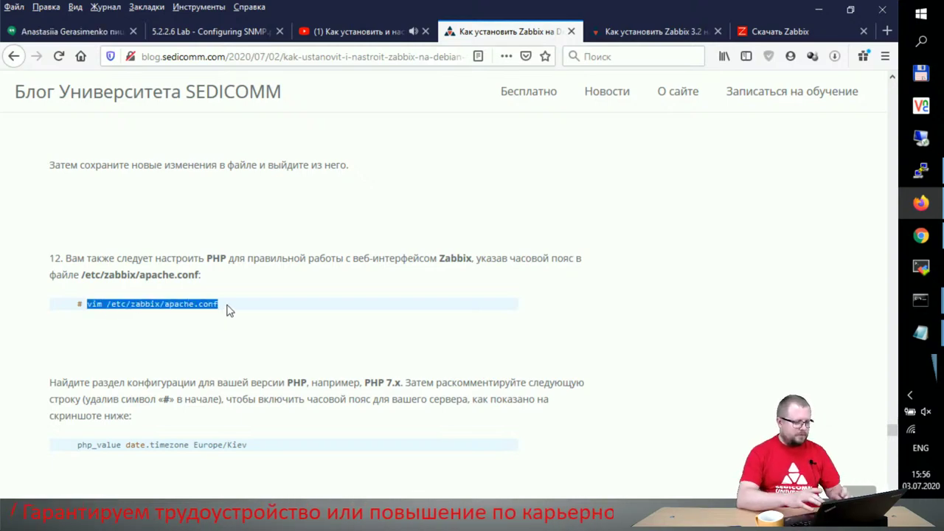
click(921, 171)
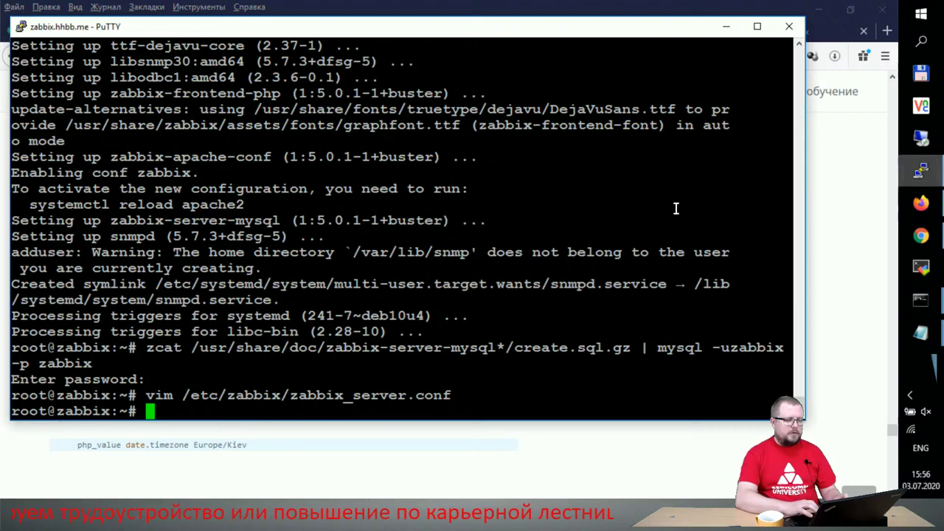
Step: Open /etc/zabbix/apache.conf, uncomment the first date.timezone line and change Riga to Kiev
right_click(563, 229)
key(Return)
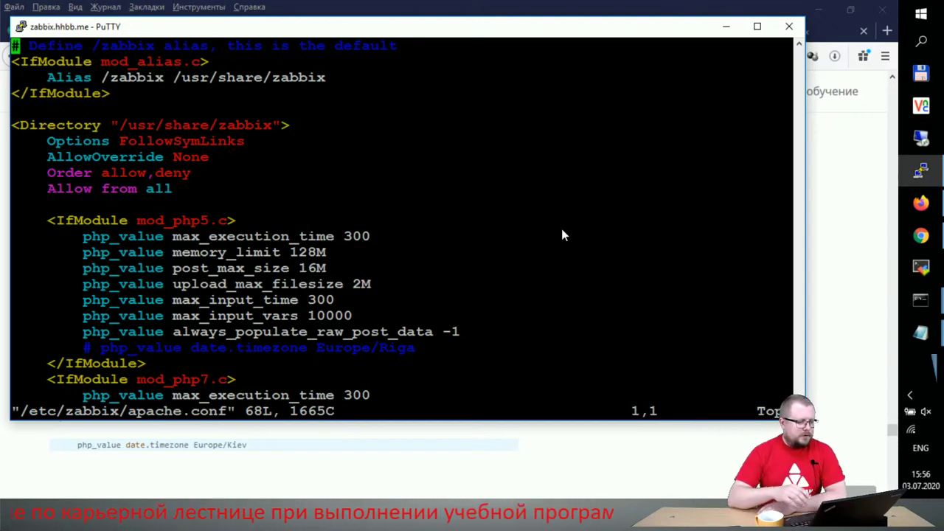
key(Down)
key(Down)
key(Down)
key(Down)
key(Down)
key(Down)
key(Down)
key(Down)
key(Down)
key(Down)
key(Down)
key(Down)
key(Down)
key(Down)
key(Down)
key(Down)
key(Down)
key(Down)
key(Down)
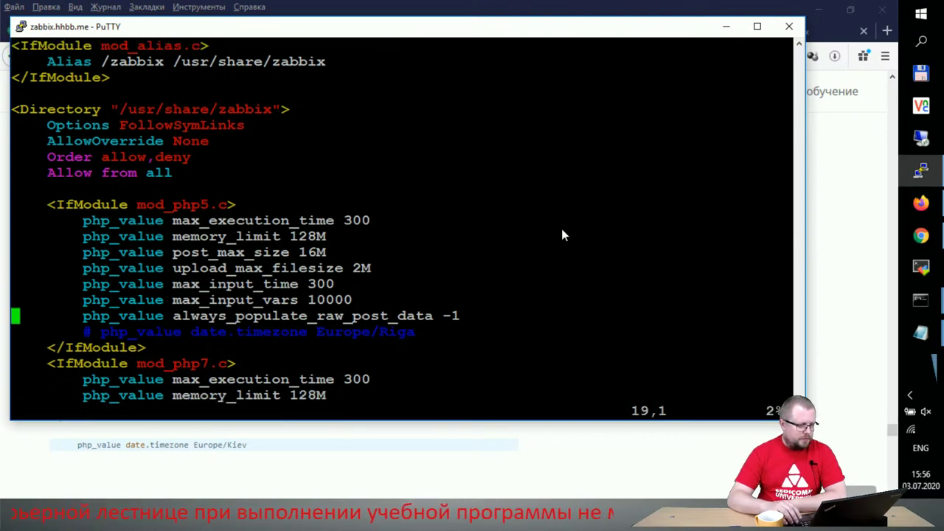
key(Up)
key(Down)
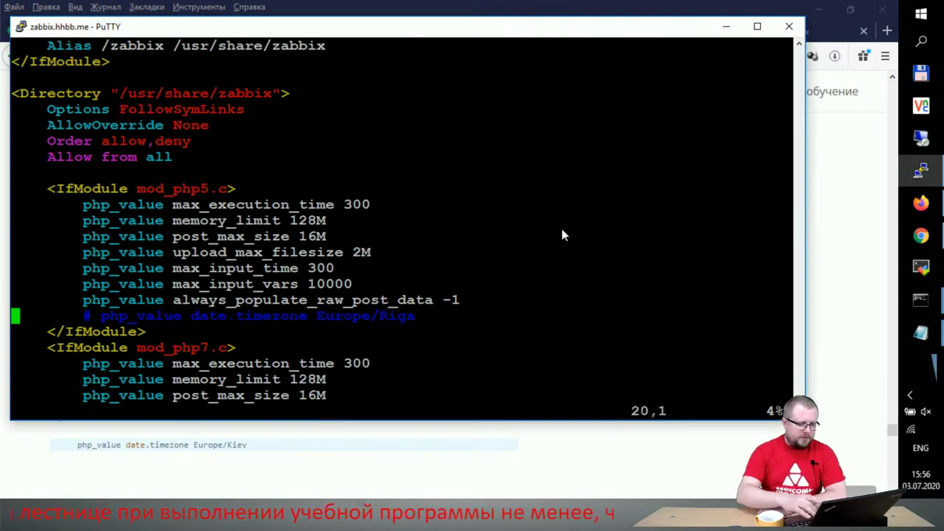
key(i)
key(Right)
key(Right)
key(Right)
key(Right)
key(Right)
key(Right)
key(Right)
key(Right)
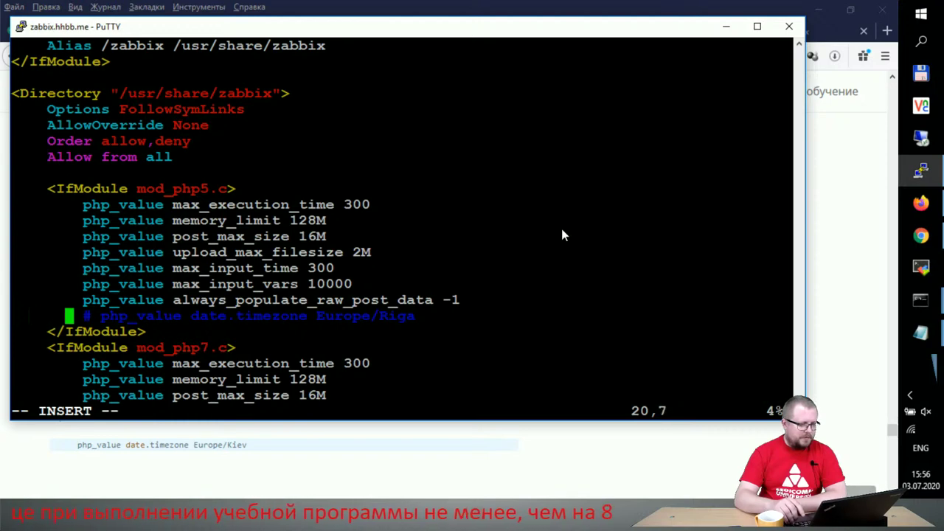
key(Delete)
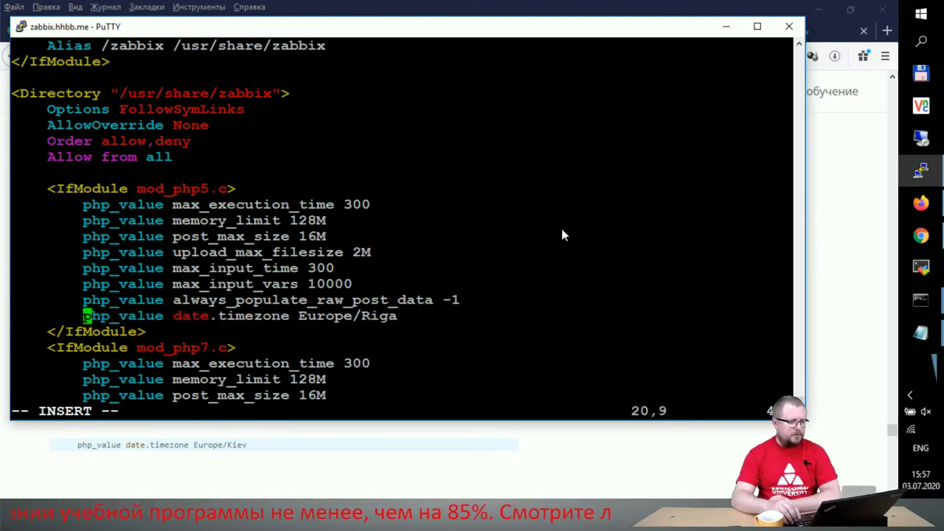
key(Right)
key(Right)
key(Right)
key(Right)
key(Right)
key(Right)
key(Right)
key(Right)
key(Right)
key(Right)
key(Right)
key(Right)
key(Right)
key(Right)
key(Right)
key(Right)
key(Right)
key(Right)
key(Right)
key(Right)
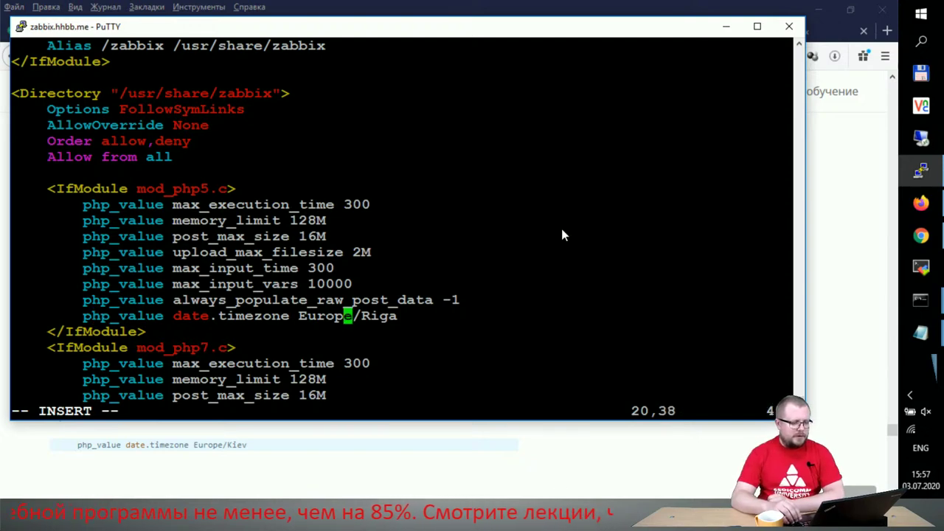
key(Right)
key(Right)
key(Right)
key(Right)
key(Right)
key(Right)
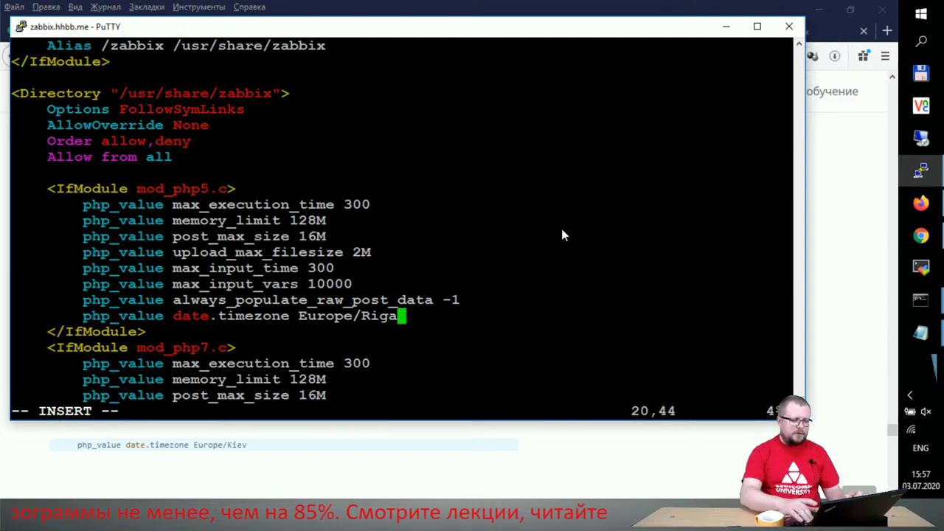
text(i)
key(BackSpace)
key(BackSpace)
key(BackSpace)
key(BackSpace)
key(BackSpace)
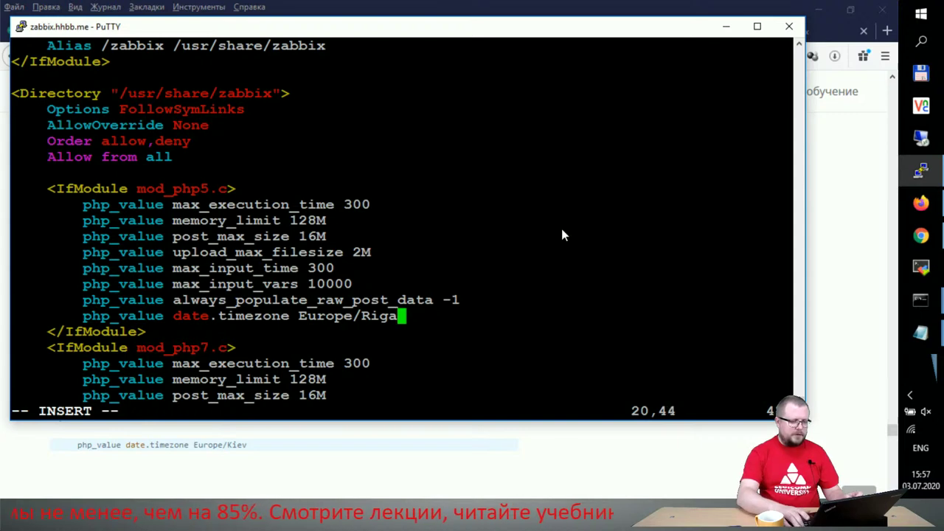
text(Kiev)
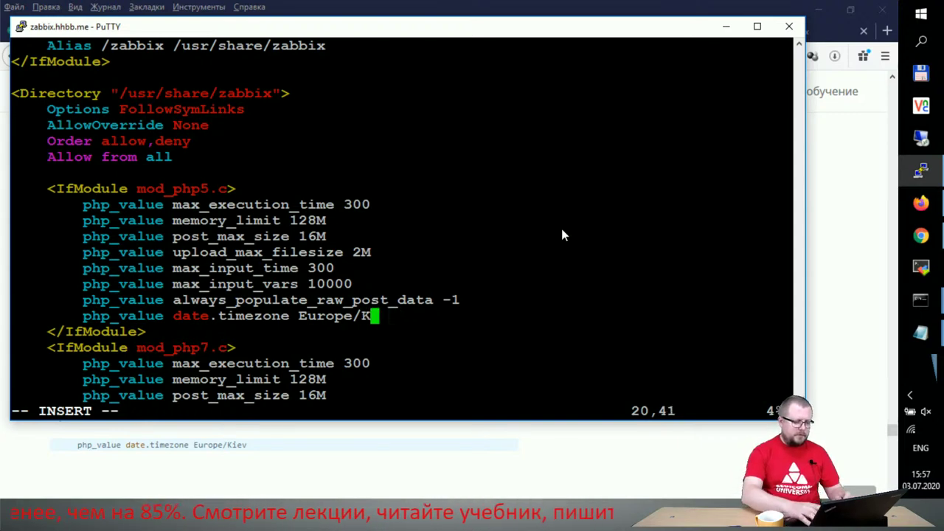
Step: Uncomment the PHP 7 date.timezone line and change its value to Europe/Kiev
key(Down)
key(Down)
key(Down)
key(Down)
key(Down)
key(Down)
key(Down)
key(Down)
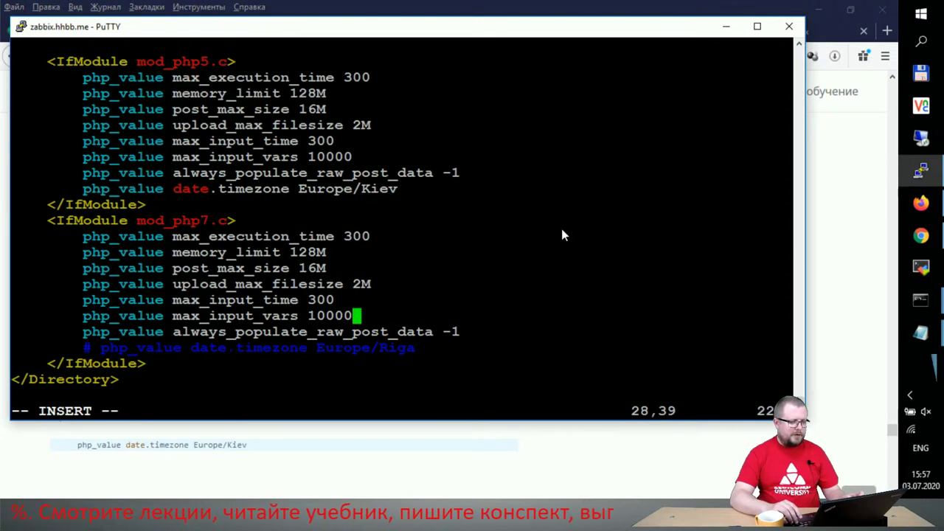
key(Down)
key(Left)
key(Left)
key(Left)
key(Left)
key(Left)
key(Left)
key(Left)
key(Left)
key(Left)
key(Left)
key(Left)
key(Left)
key(Left)
key(Left)
key(Left)
key(Left)
key(Left)
key(Left)
key(Left)
key(Left)
key(Left)
key(Left)
key(Left)
key(Left)
key(Left)
key(Left)
key(Left)
key(Left)
key(Left)
key(Left)
key(Left)
key(Left)
key(Left)
key(Left)
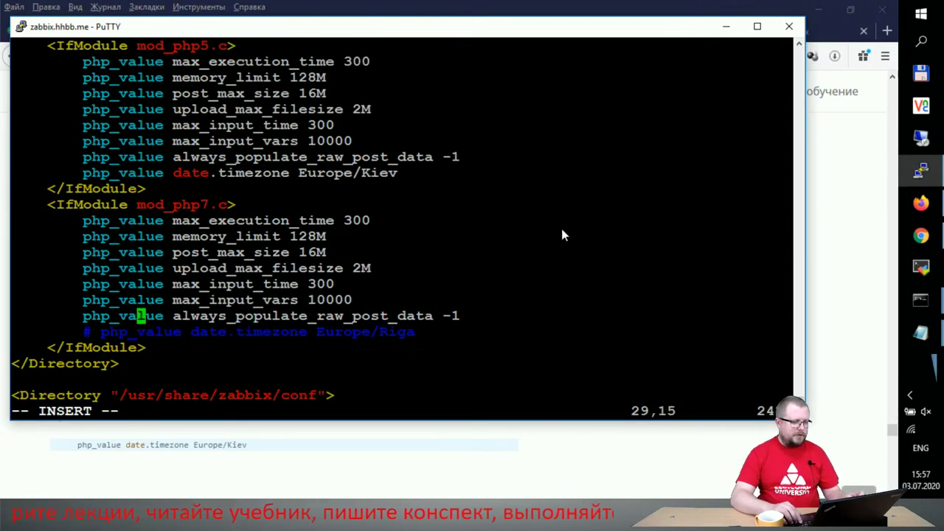
key(Down)
key(Right)
key(Left)
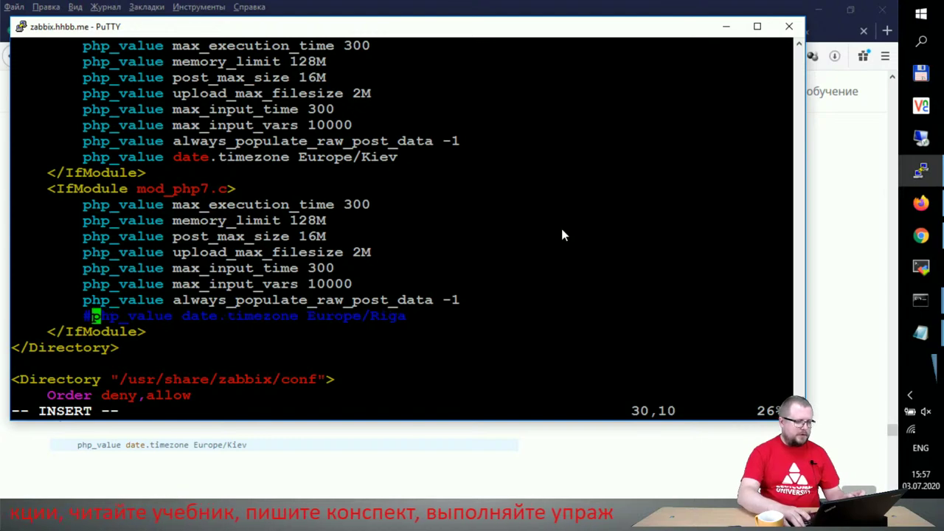
key(BackSpace)
key(Right)
key(Right)
key(Right)
key(Right)
key(Right)
key(Right)
key(Right)
key(Right)
key(Right)
key(Right)
key(Right)
key(Right)
key(Right)
key(Right)
key(Right)
key(Right)
key(Right)
key(Right)
key(Right)
key(Right)
key(Right)
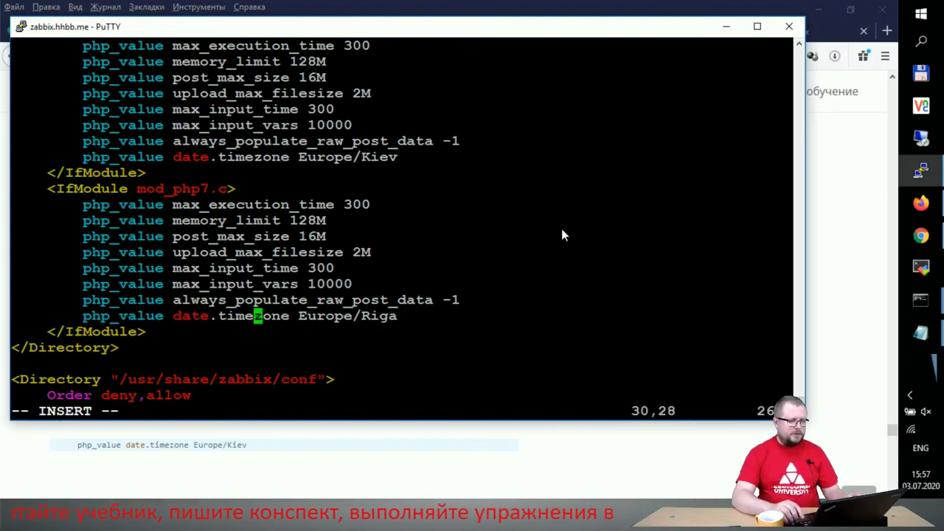
key(BackSpace)
key(BackSpace)
key(BackSpace)
key(BackSpace)
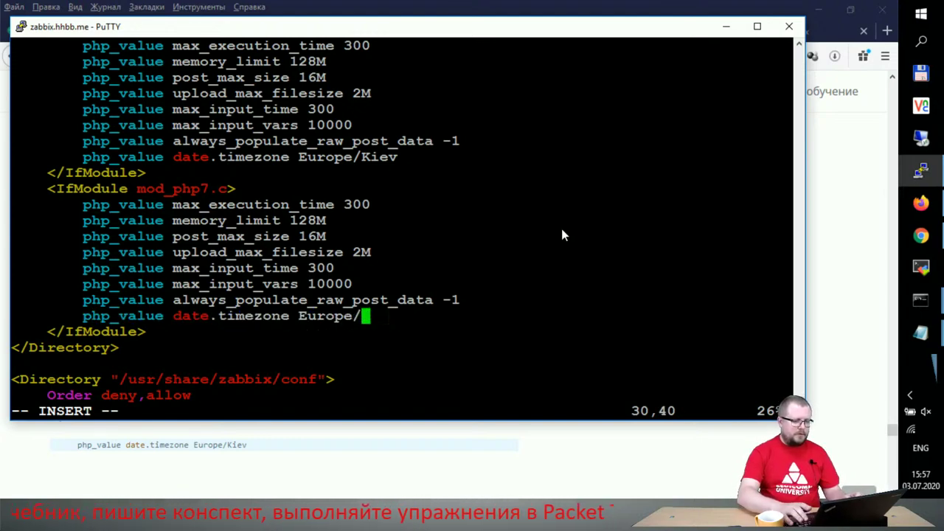
text(Kiev)
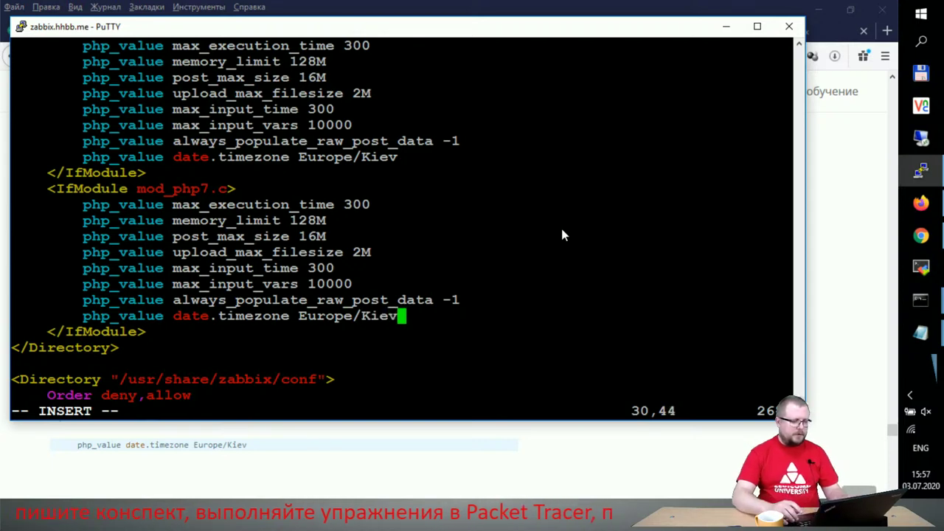
Step: Save apache.conf with :w and quit vim with :q
key(Escape)
key(shift+colon)
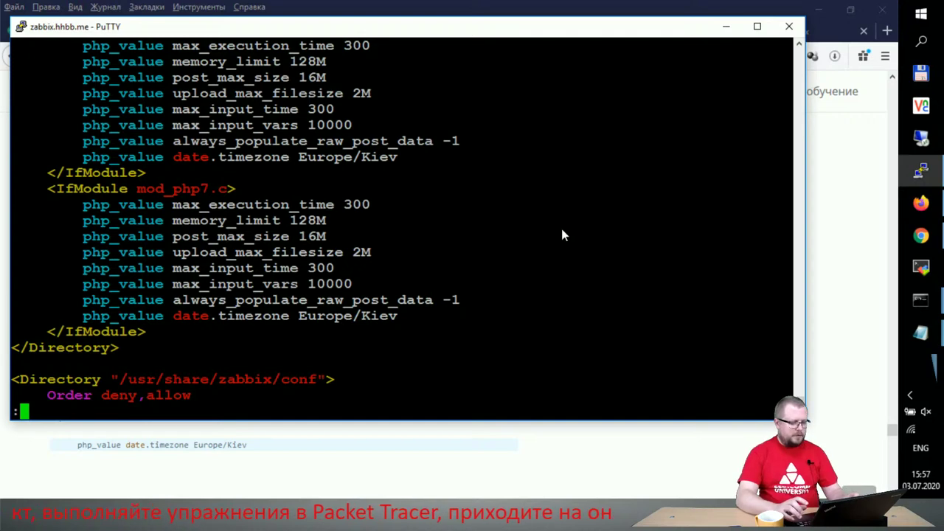
text(w)
key(Return)
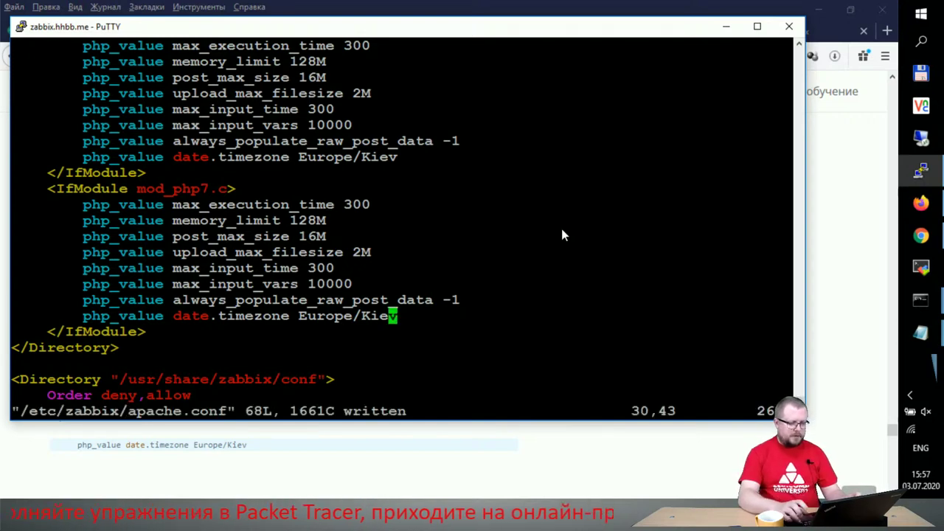
key(shift+colon)
text(q)
key(Return)
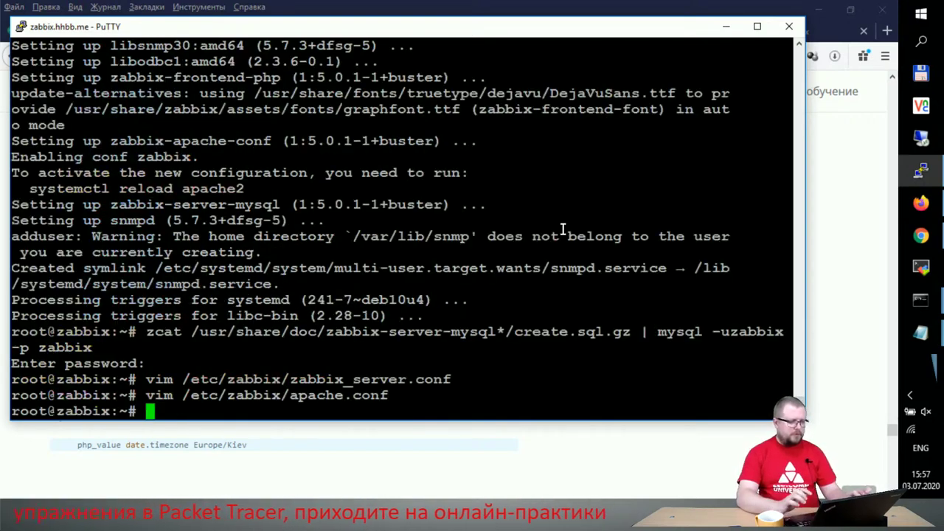
Step: Scroll the SEDICOMM article down to step 25, then back up to step 13's systemctl restart apache2
click(522, 462)
scroll(520, 414, down, 1)
scroll(520, 415, down, 8)
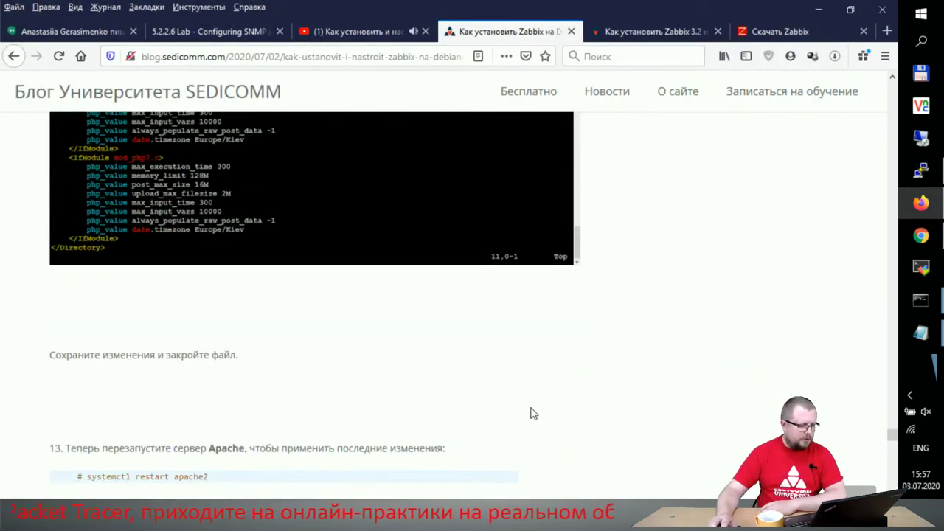
scroll(534, 414, down, 2)
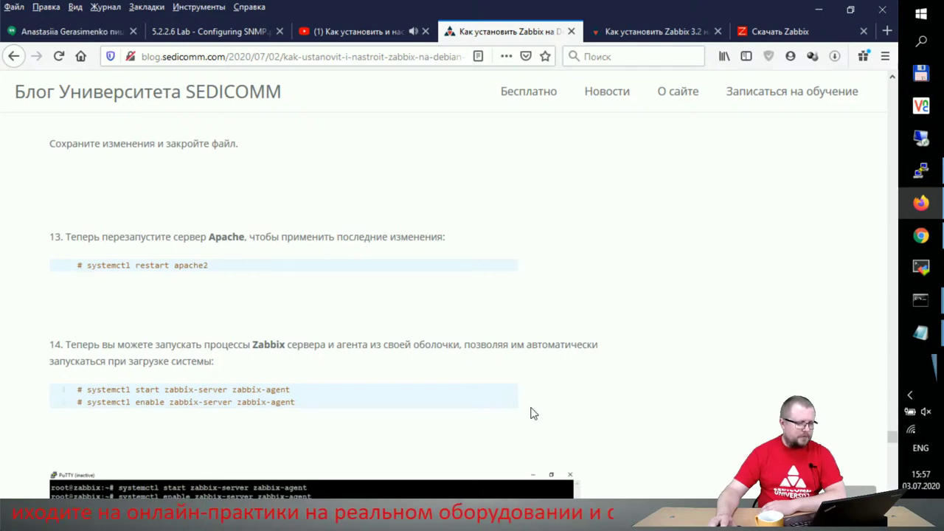
scroll(535, 414, down, 3)
scroll(535, 415, down, 3)
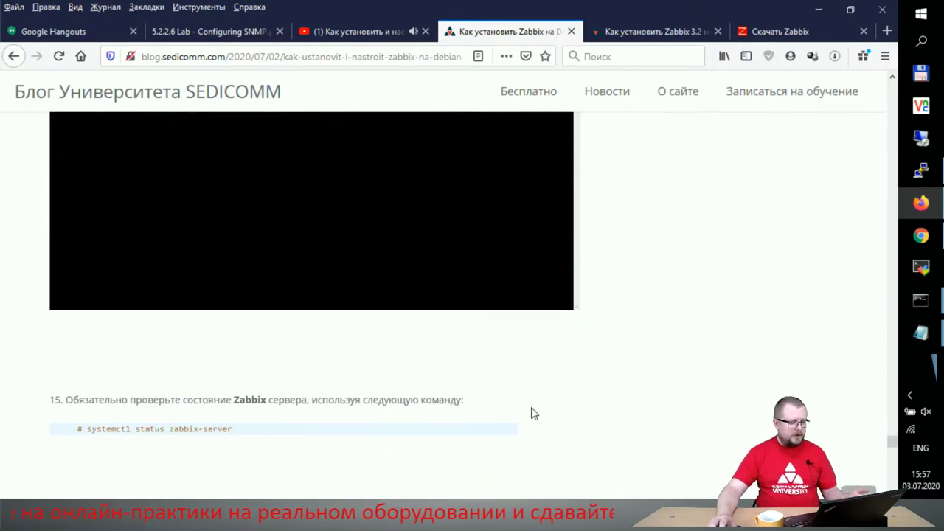
scroll(531, 413, down, 3)
scroll(531, 408, down, 4)
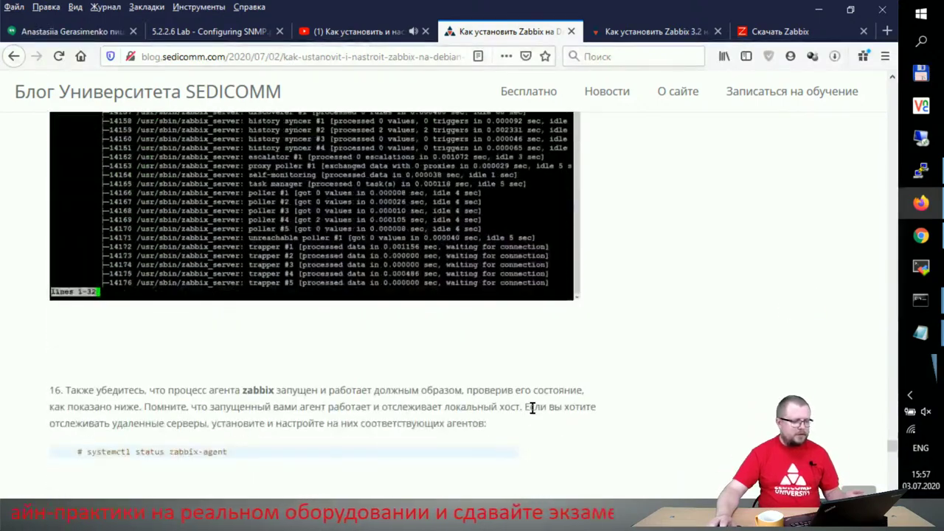
scroll(532, 408, down, 1)
scroll(533, 410, down, 10)
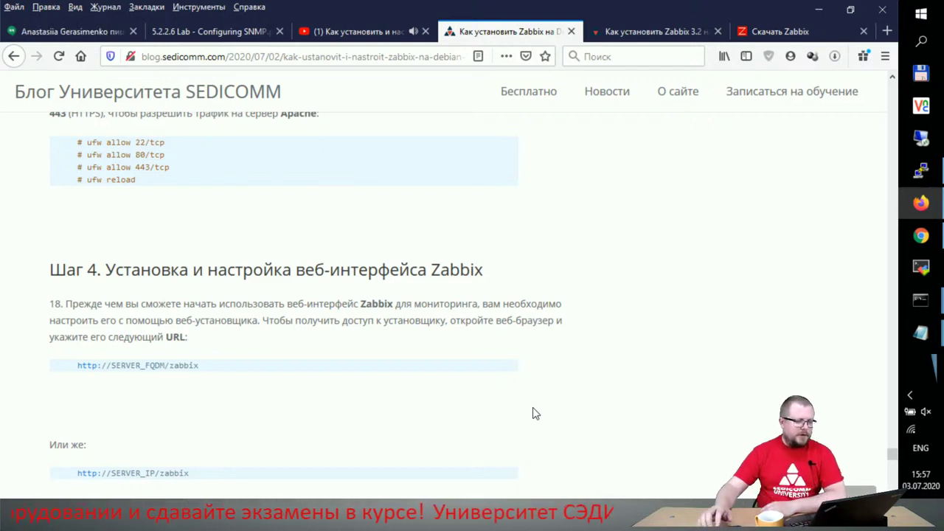
scroll(514, 407, down, 7)
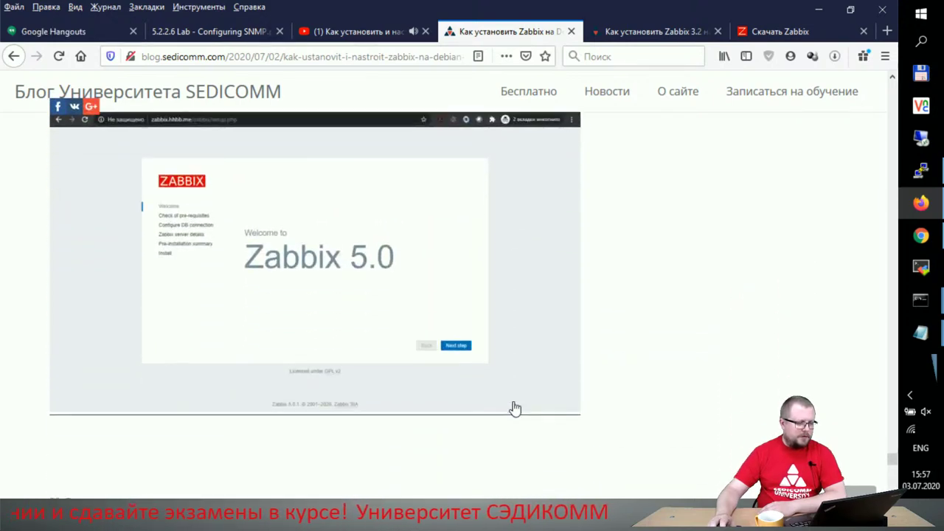
scroll(515, 408, down, 4)
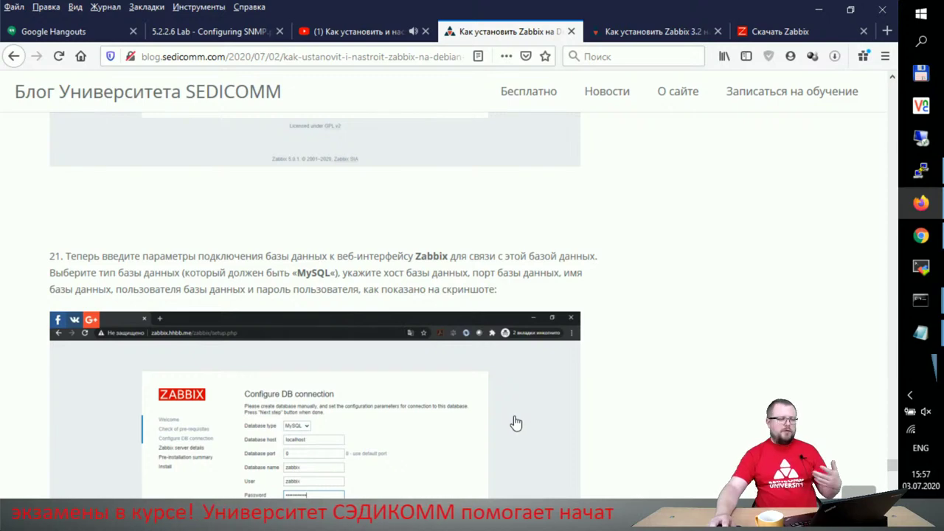
scroll(516, 422, down, 3)
scroll(516, 422, down, 8)
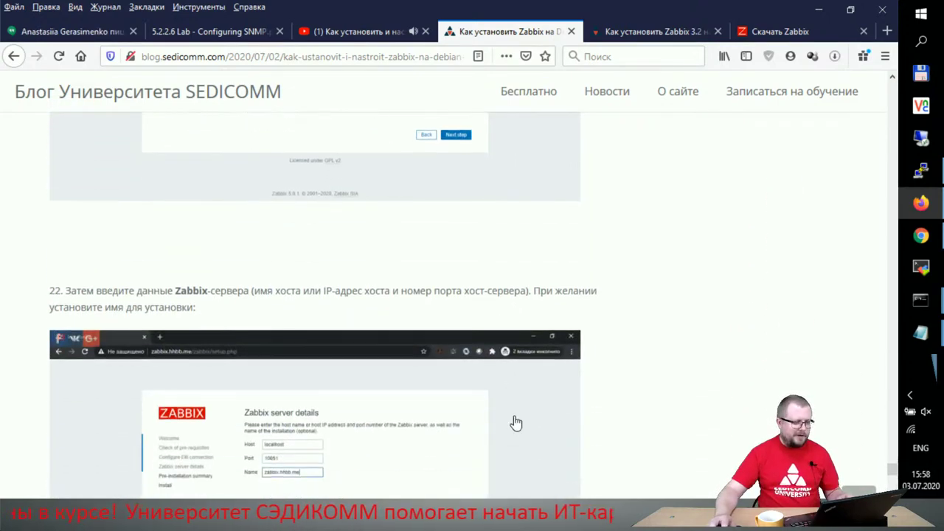
scroll(515, 422, down, 4)
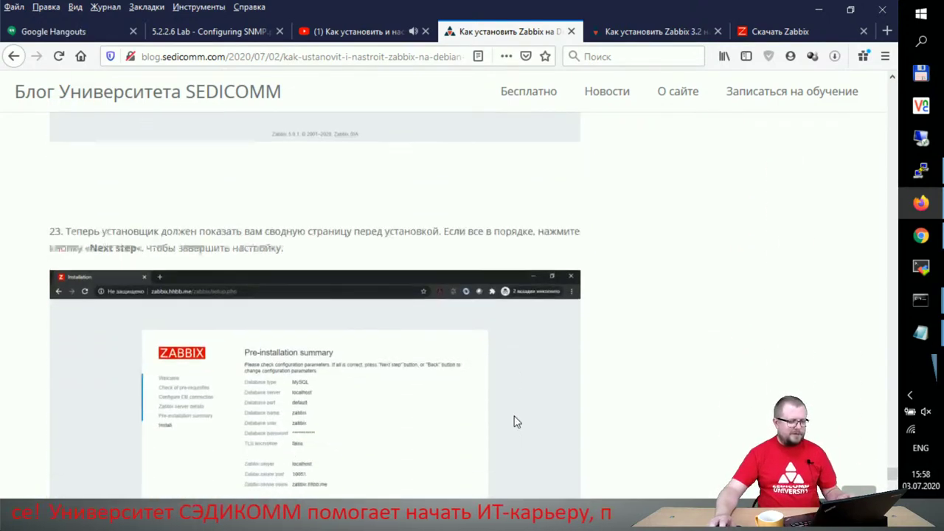
scroll(516, 423, down, 3)
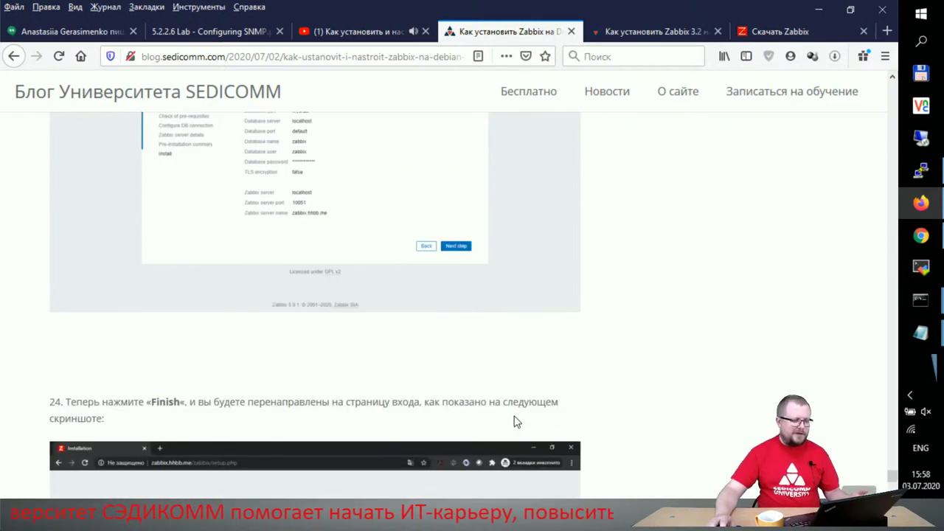
scroll(516, 422, down, 3)
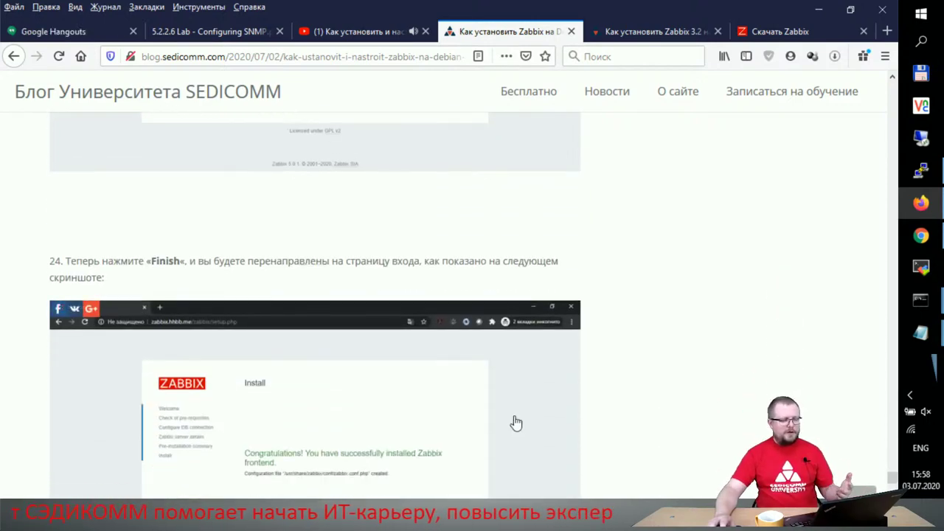
scroll(515, 423, down, 1)
scroll(515, 422, down, 3)
scroll(516, 422, up, 7)
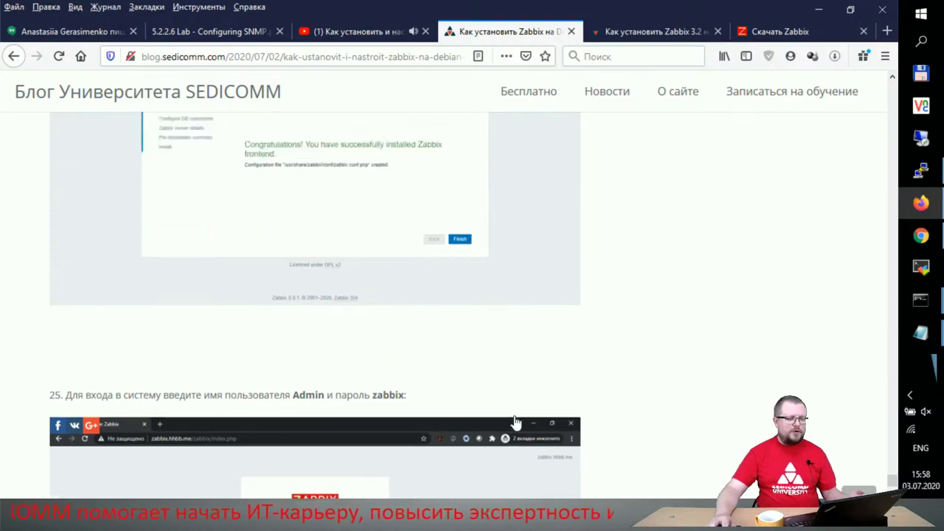
scroll(516, 423, up, 20)
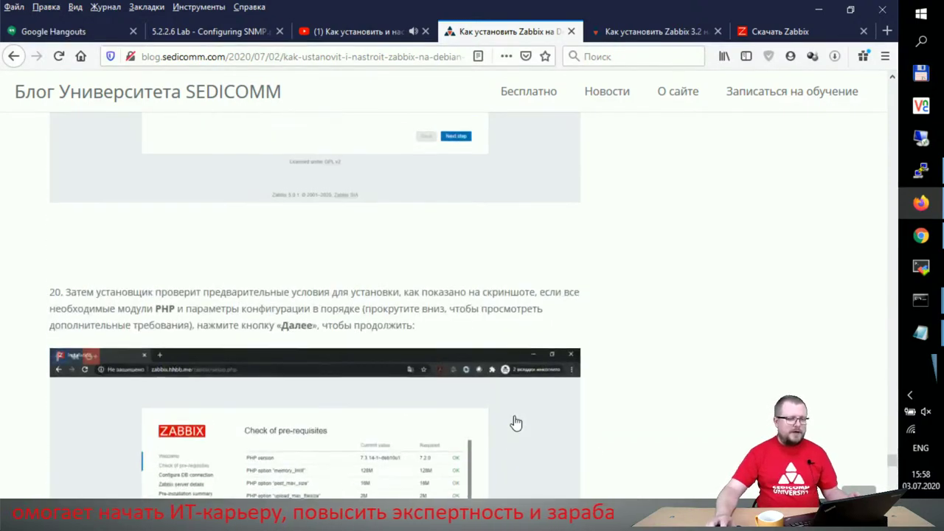
scroll(515, 423, up, 10)
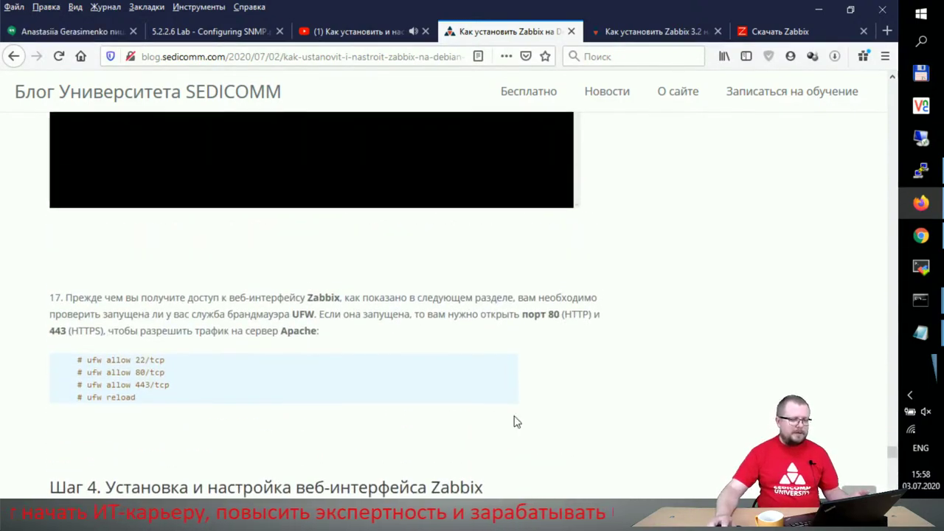
scroll(516, 422, up, 10)
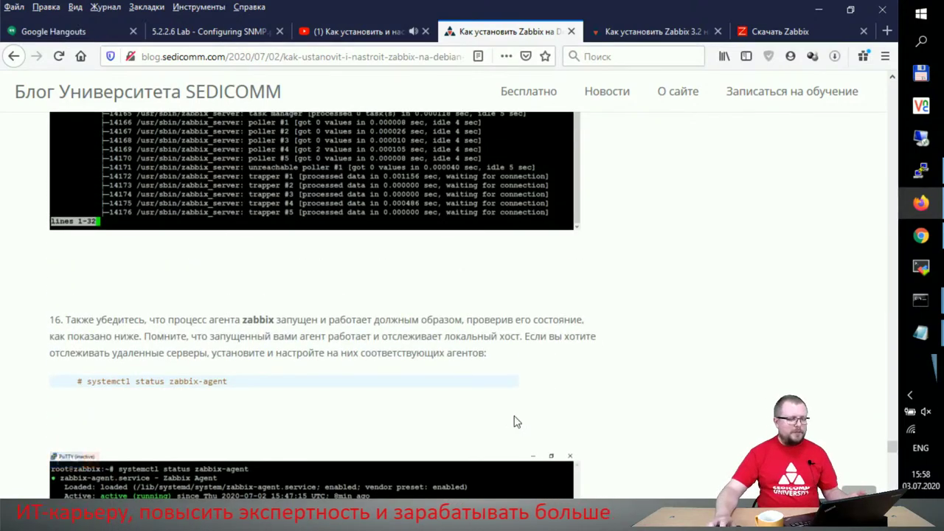
scroll(516, 423, up, 3)
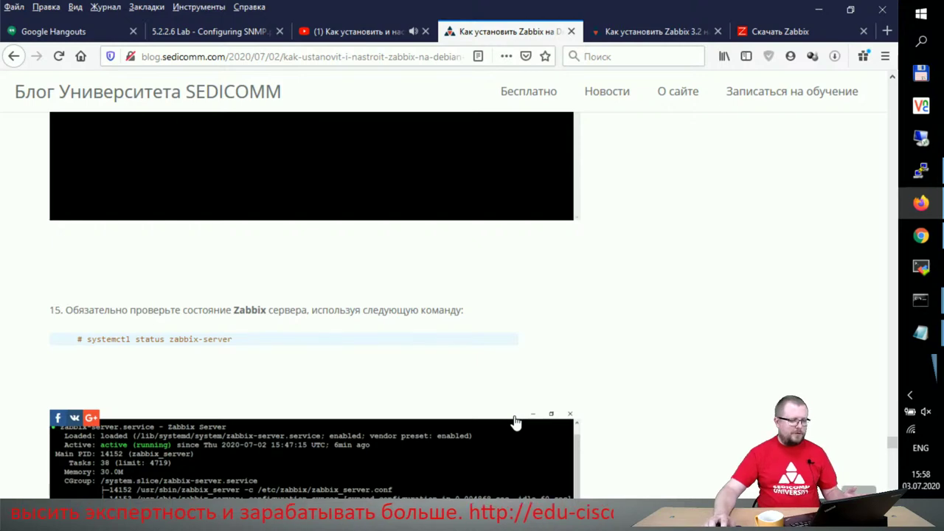
scroll(515, 422, up, 5)
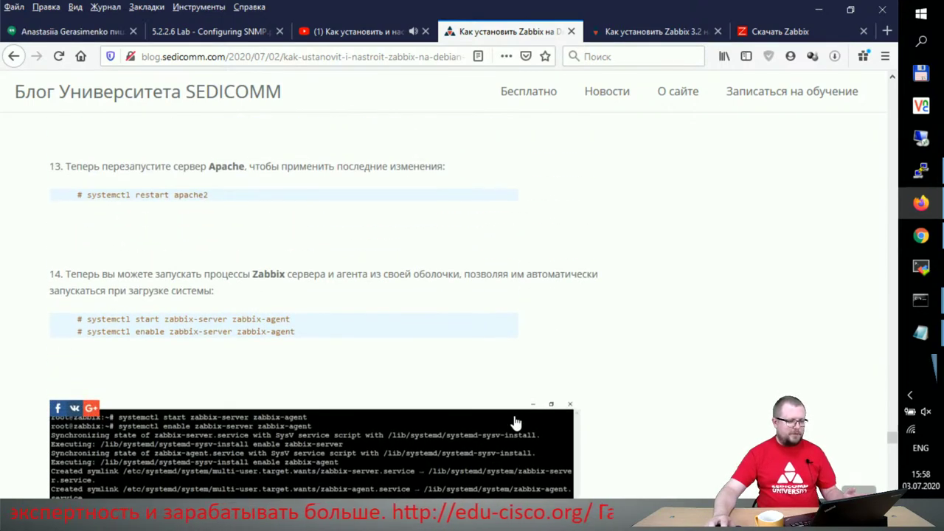
scroll(515, 423, up, 1)
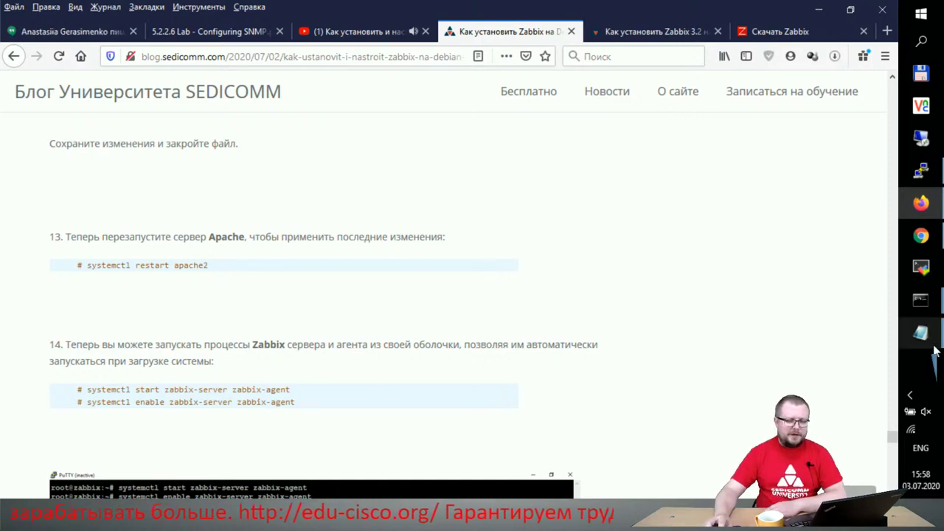
mouse_move(920, 333)
click(807, 379)
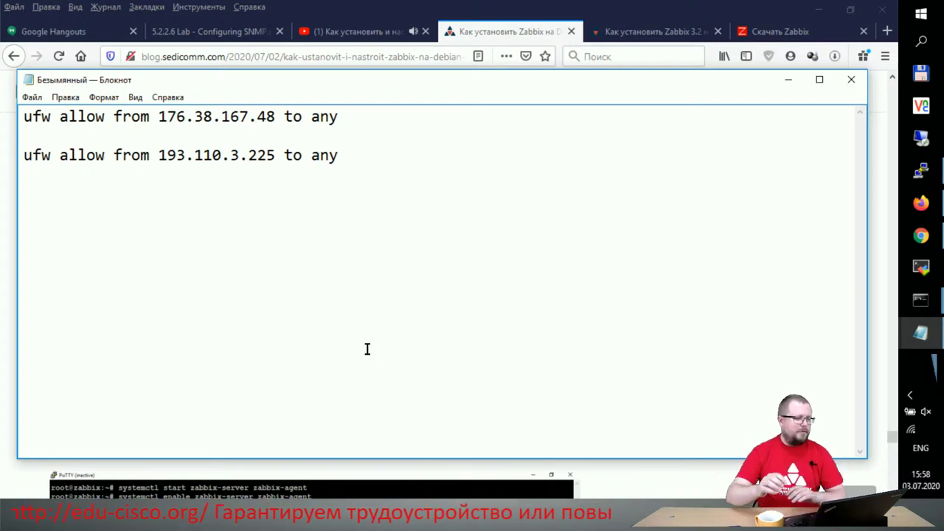
key(Up)
key(Up)
key(shift+Right)
key(shift+Right)
key(shift+Right)
key(shift+Right)
key(shift+Right)
key(shift+Right)
key(shift+Right)
key(shift+Right)
key(shift+Right)
key(shift+Right)
key(shift+Right)
key(shift+Right)
key(shift+Right)
key(shift+Right)
key(shift+Right)
key(shift+Right)
key(shift+Right)
key(shift+Right)
key(shift+Right)
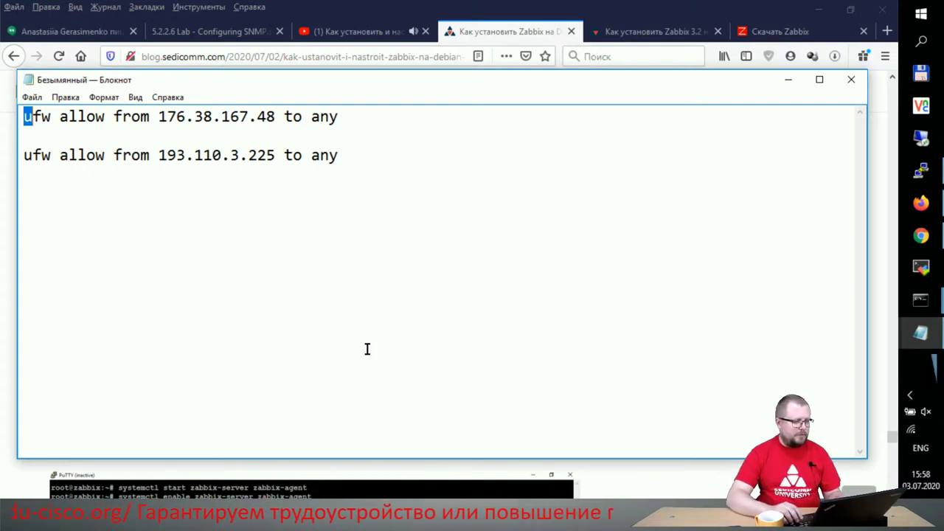
key(shift+Right)
key(shift+Right)
key(shift+Right)
key(shift+Right)
key(shift+Right)
key(shift+Right)
key(shift+Right)
key(shift+Right)
key(shift+Right)
key(shift+Right)
key(shift+Right)
key(shift+Right)
key(shift+Right)
key(shift+Right)
key(shift+Right)
key(shift+Right)
key(super+c)
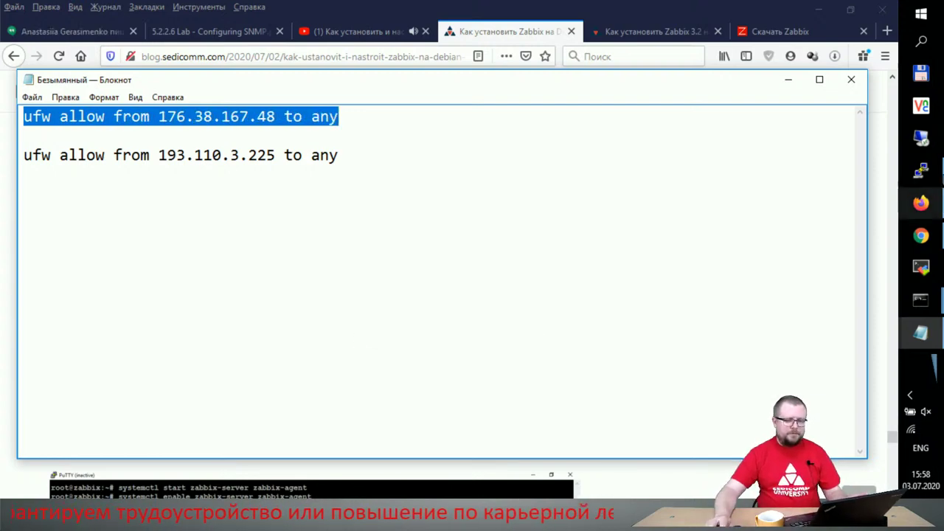
click(919, 168)
right_click(450, 262)
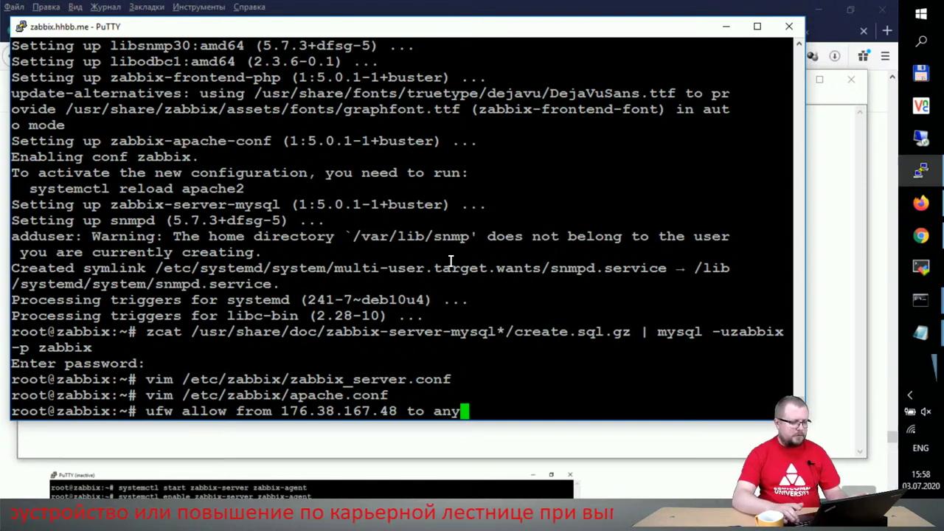
key(Return)
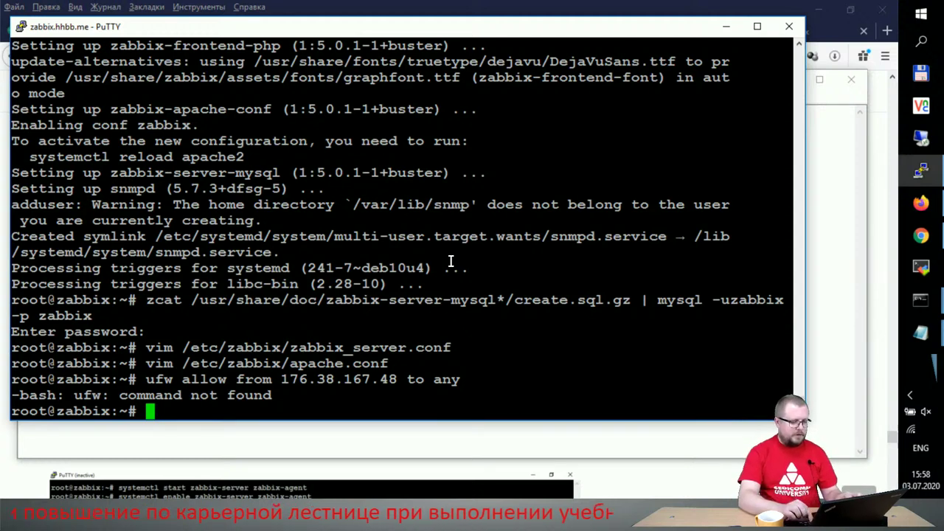
text(apt install)
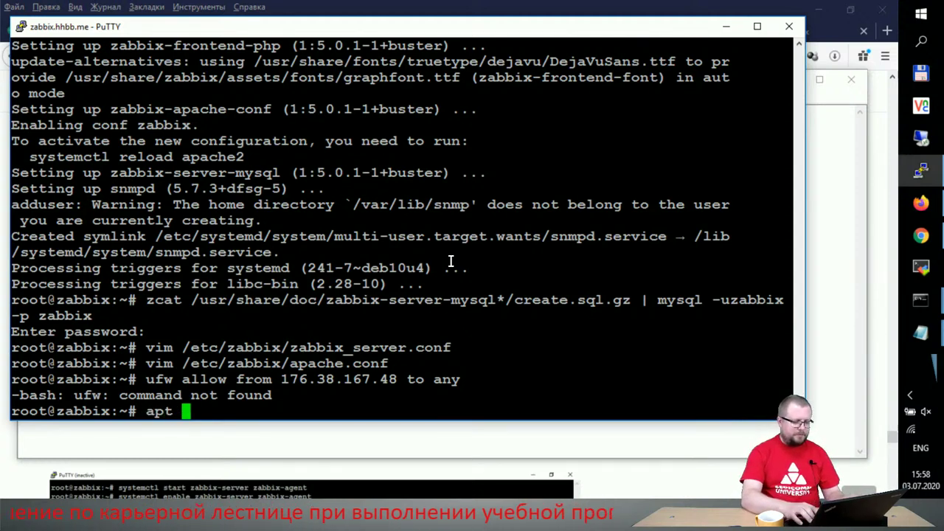
text( ufw)
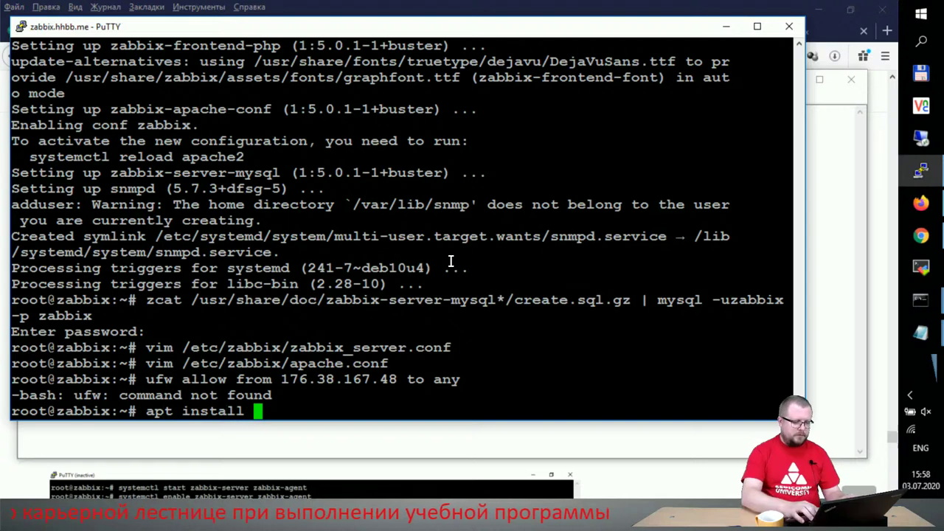
key(Return)
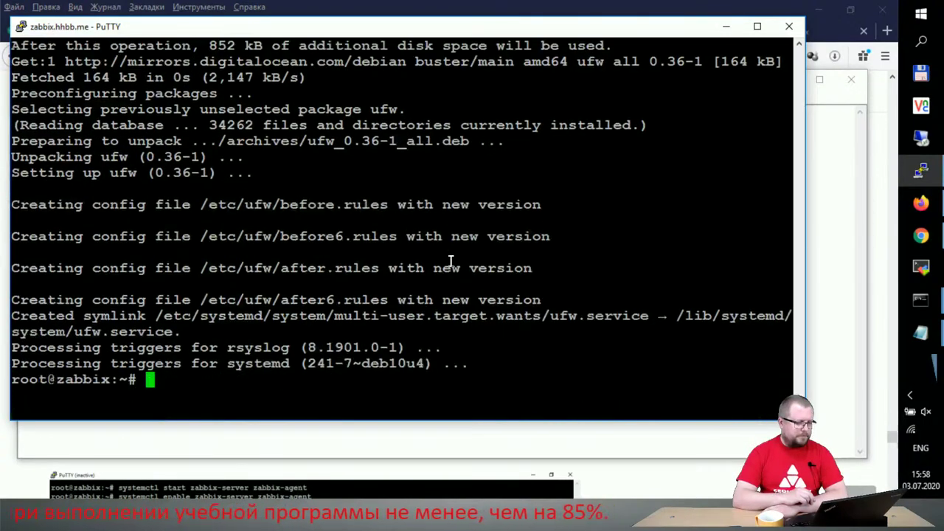
key(Up)
key(Up)
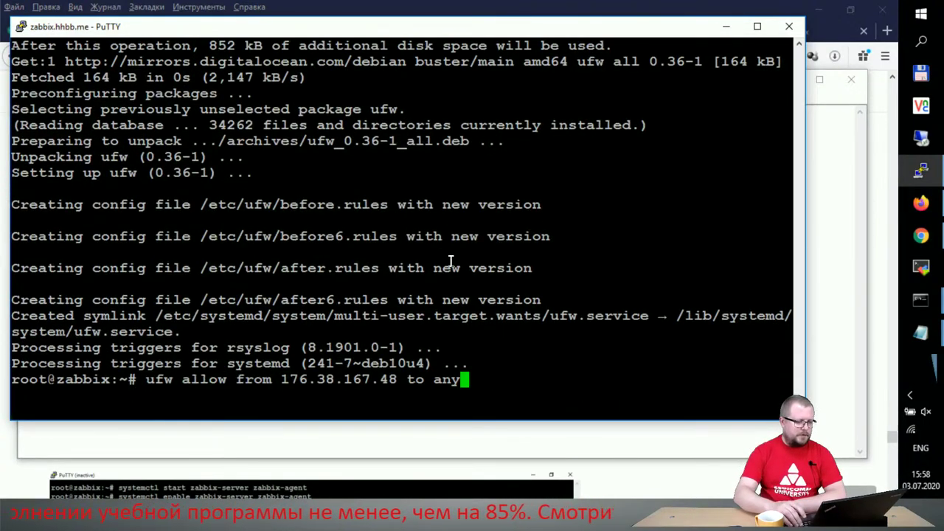
key(Return)
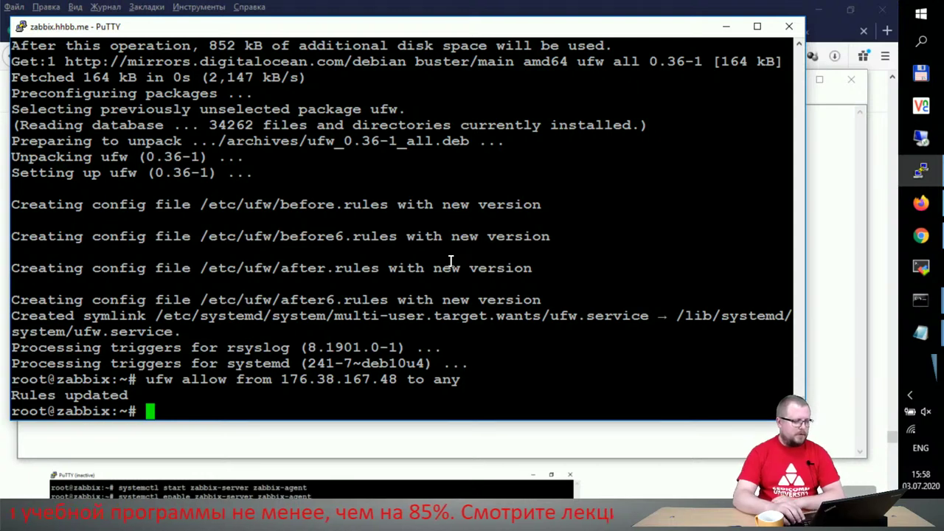
Step: Enable the firewall with ufw enable, confirming with y
text(ufw )
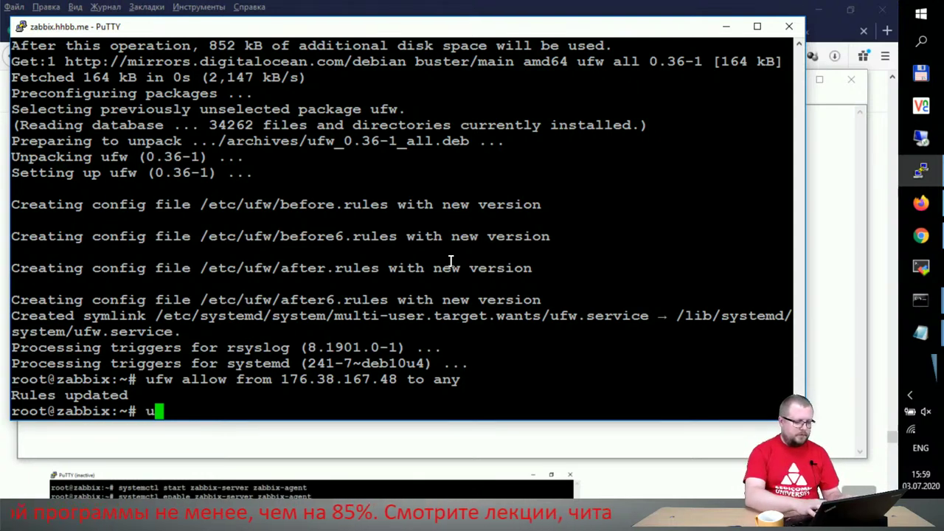
text(e)
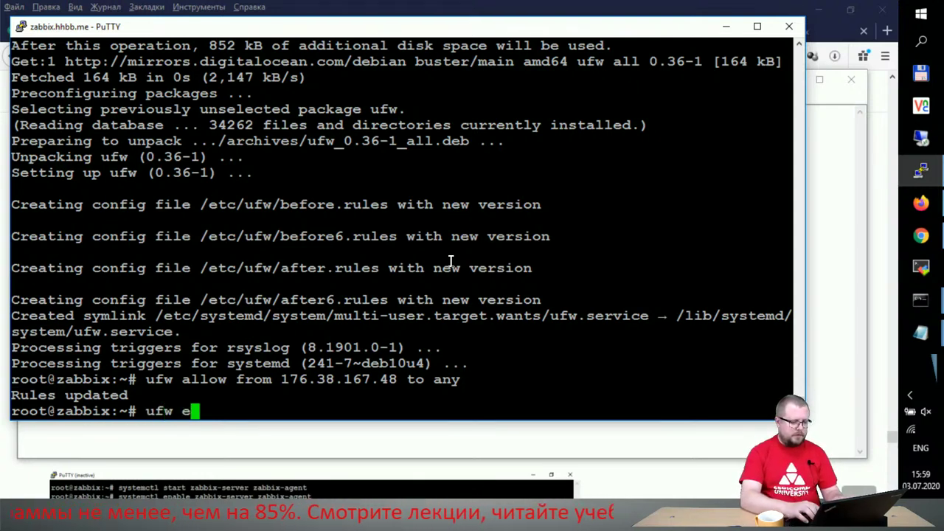
text(nab)
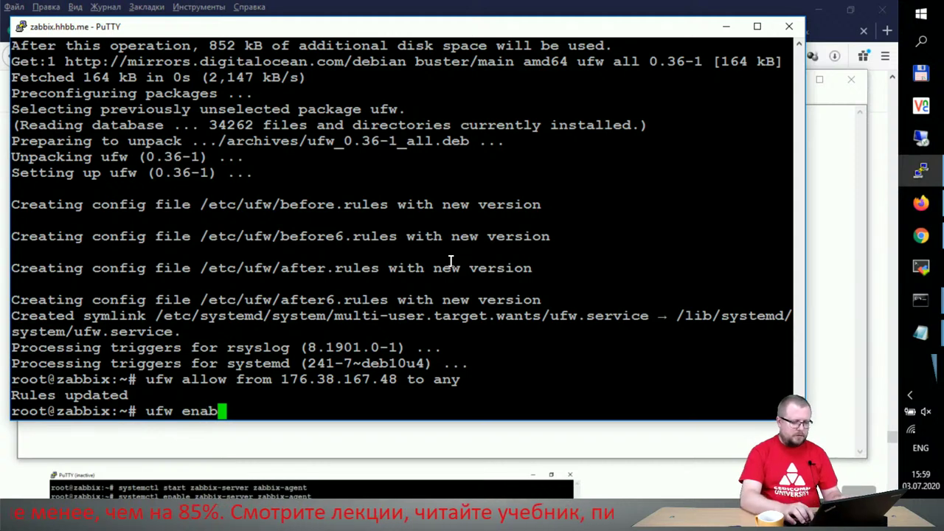
text(le)
key(Return)
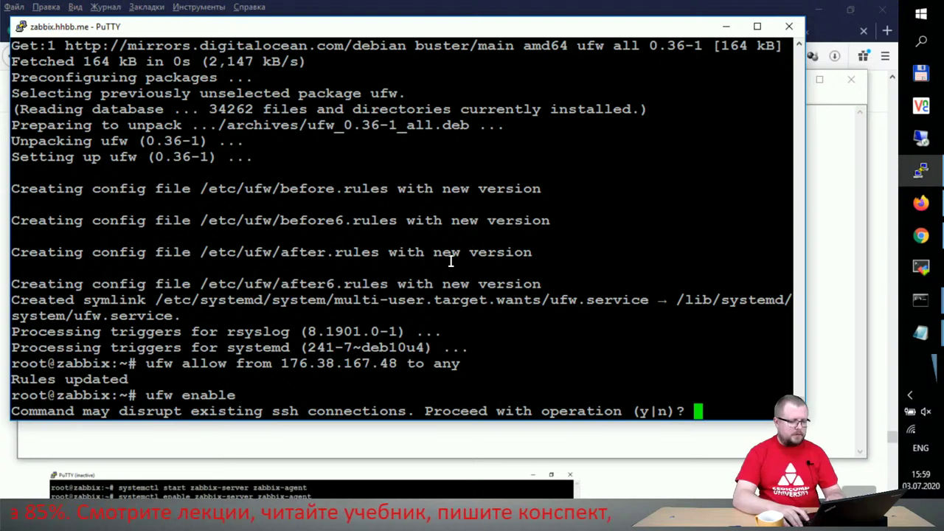
text(y)
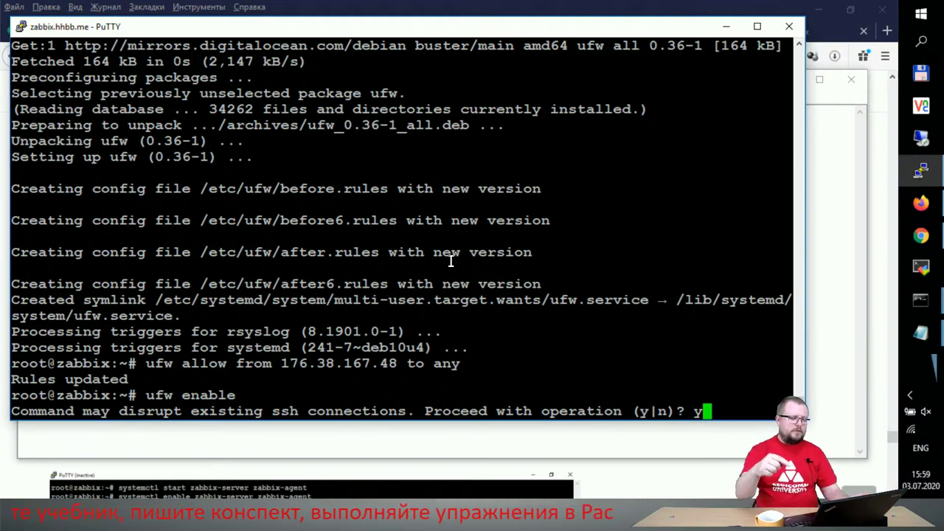
key(Return)
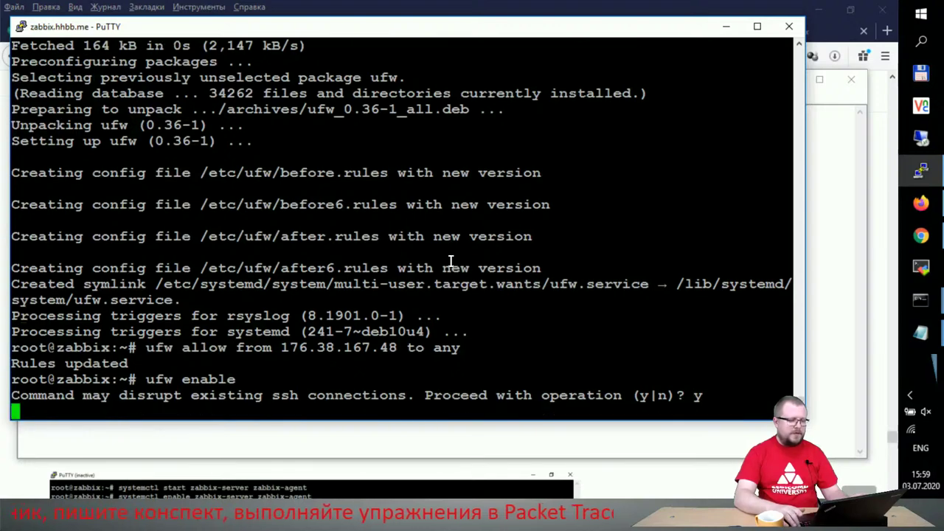
key(Return)
key(Return)
key(Return)
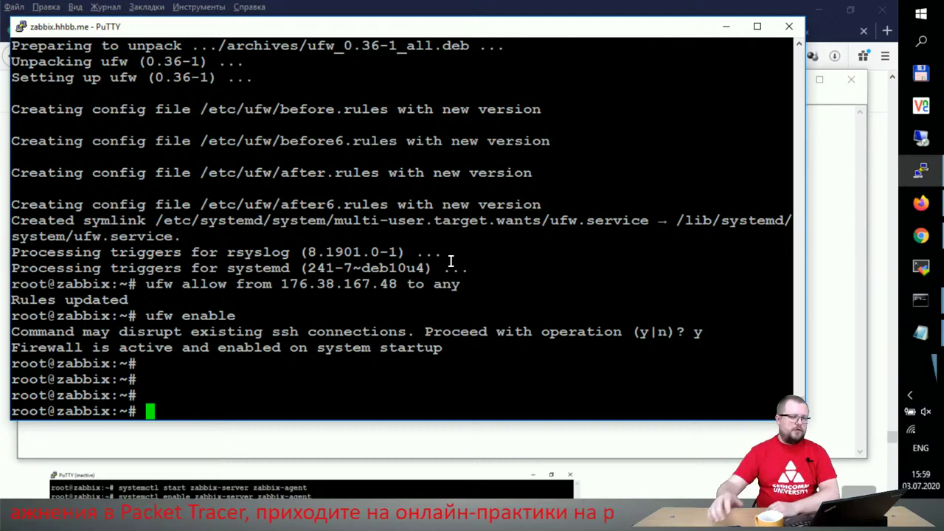
Step: Load zabbix.hhbb.me in a new Firefox private tab
click(631, 6)
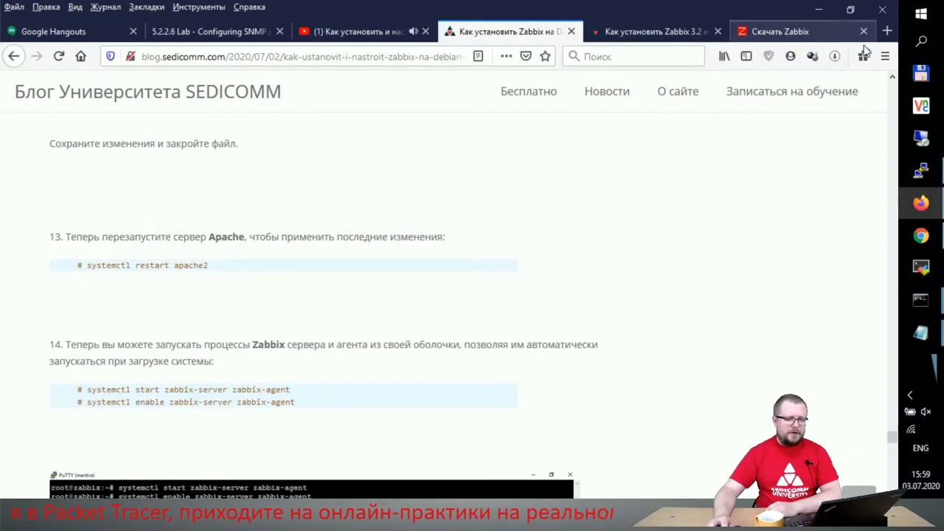
click(888, 32)
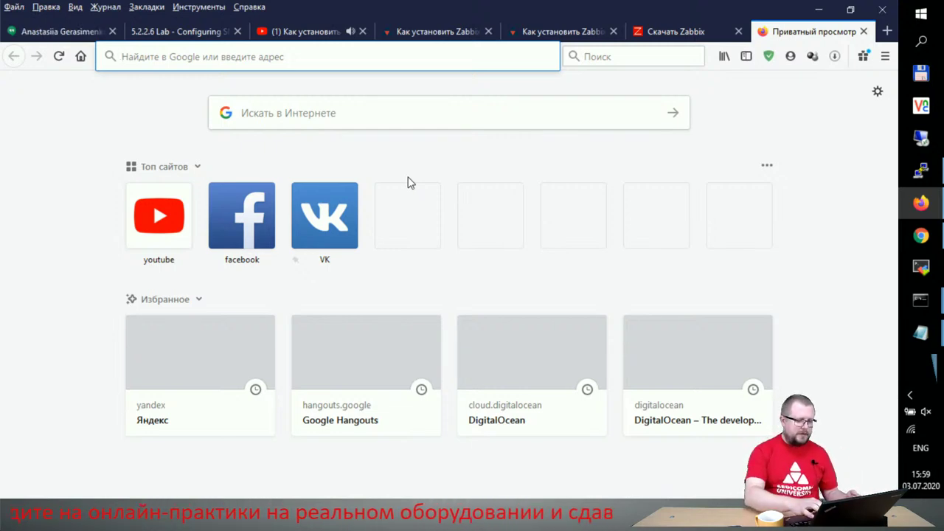
text(hhbb)
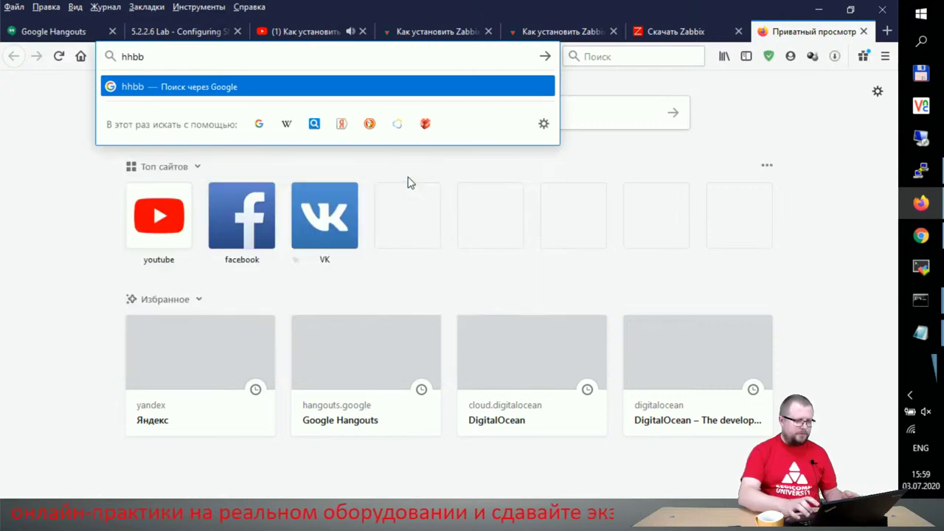
text(.me)
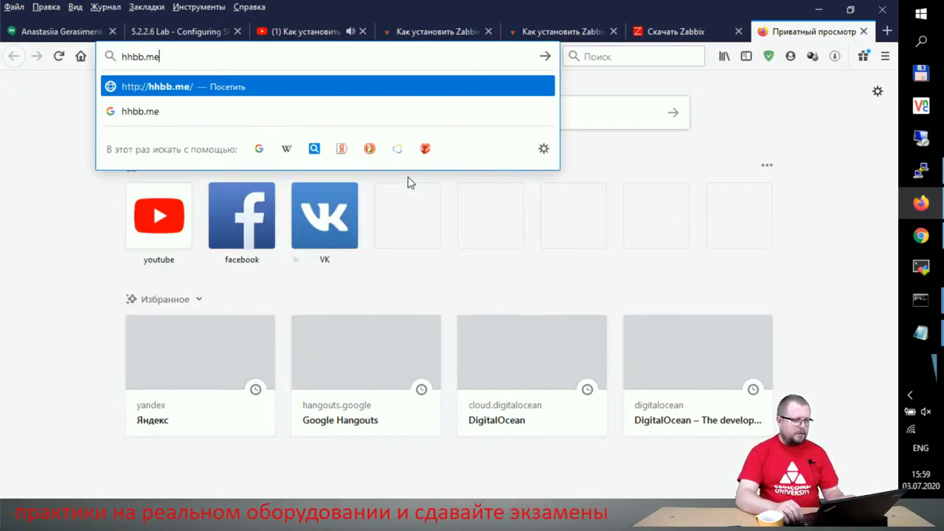
text(zabbix.)
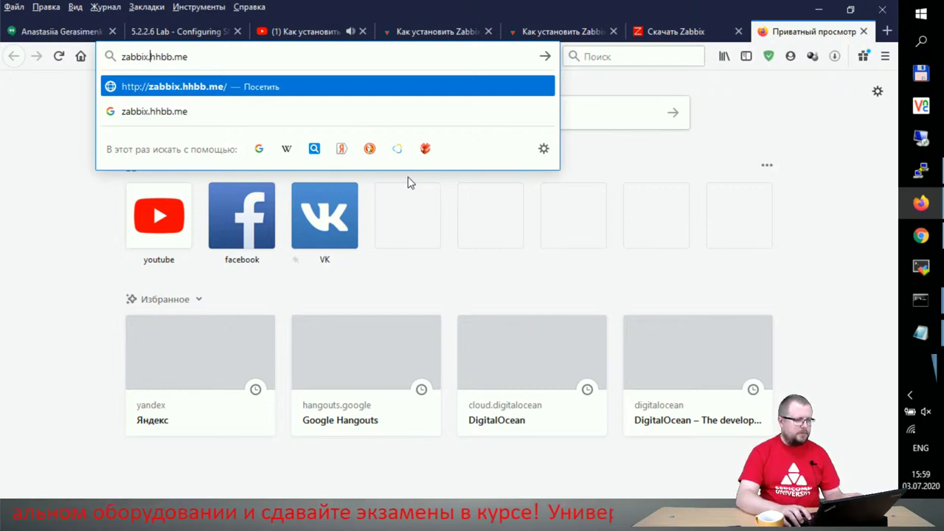
key(Return)
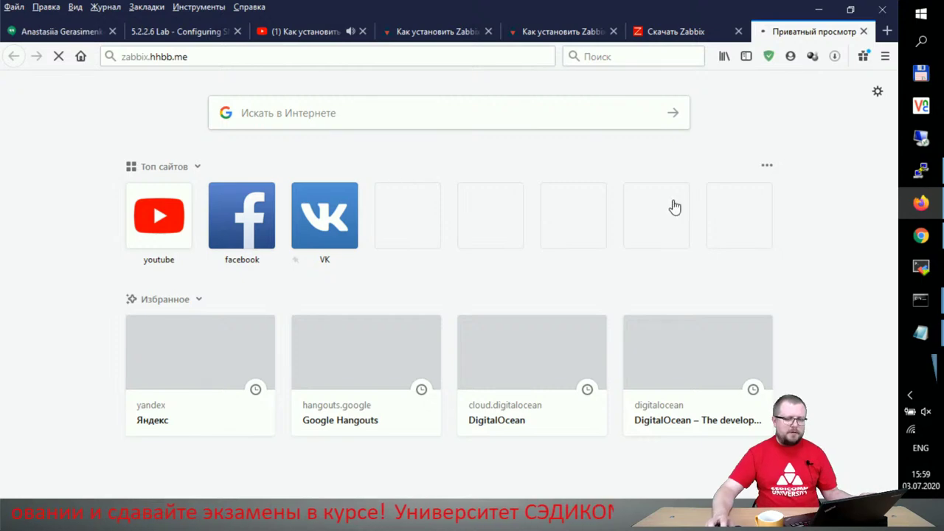
Step: Check the site in Chrome incognito, minimize the windows, and return to the SEDICOMM guide tab
click(922, 237)
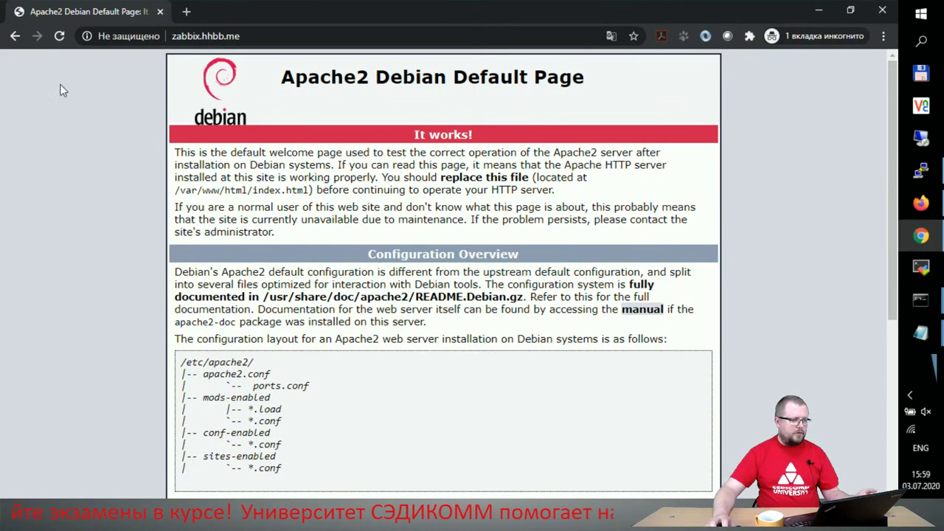
click(832, 10)
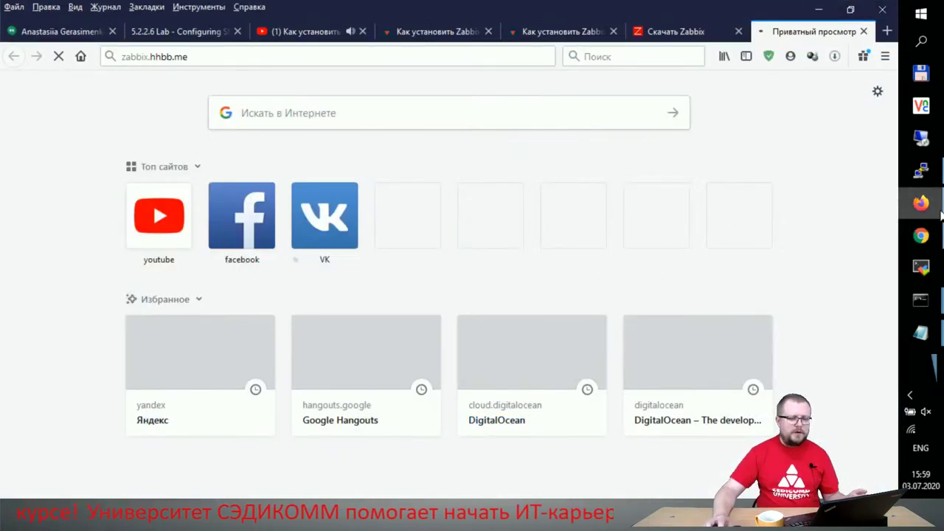
mouse_move(925, 182)
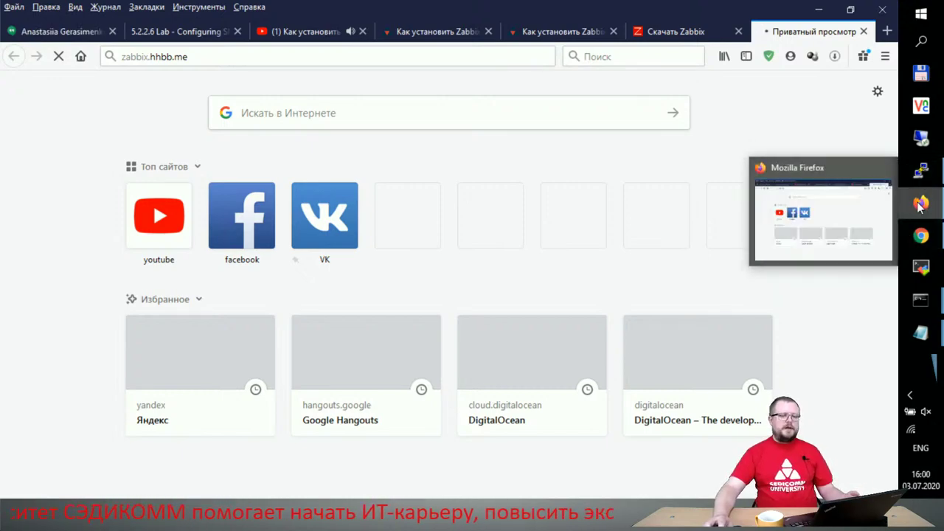
click(920, 207)
click(927, 207)
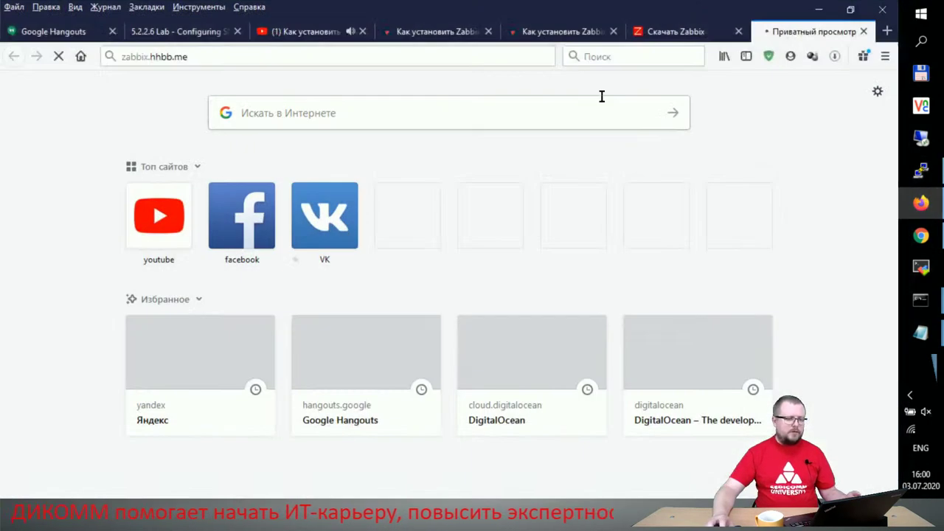
click(449, 35)
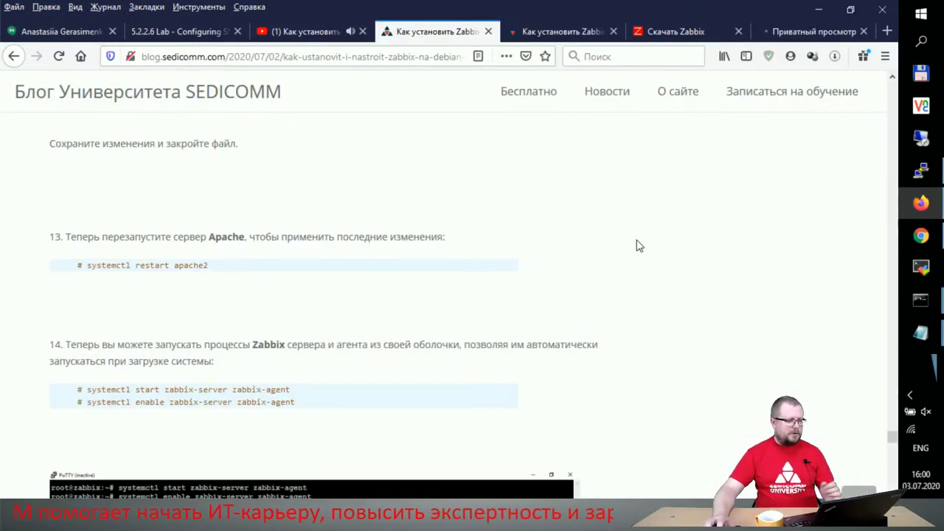
Step: Copy 'systemctl restart apache2' from the guide and run it in PuTTY
scroll(628, 255, up, 3)
scroll(632, 256, up, 1)
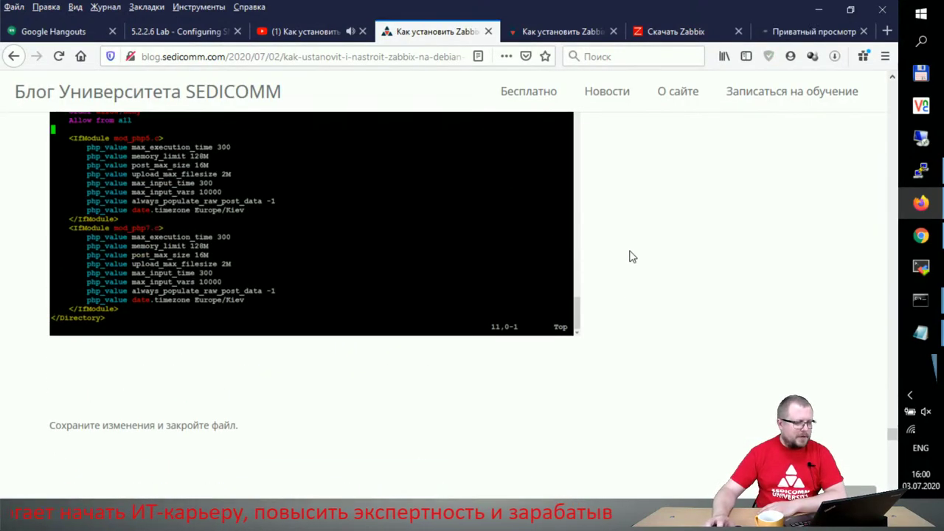
scroll(630, 259, down, 5)
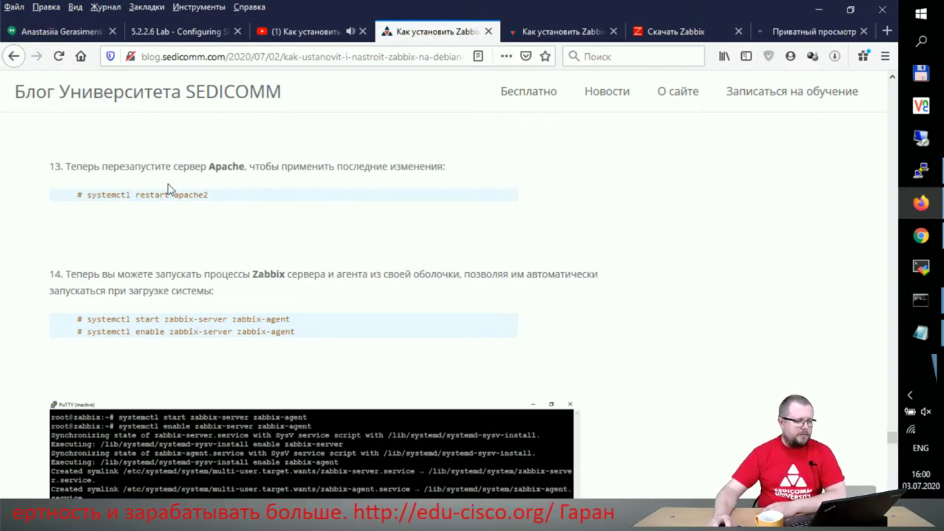
drag(87, 195, 214, 197)
right_click(213, 197)
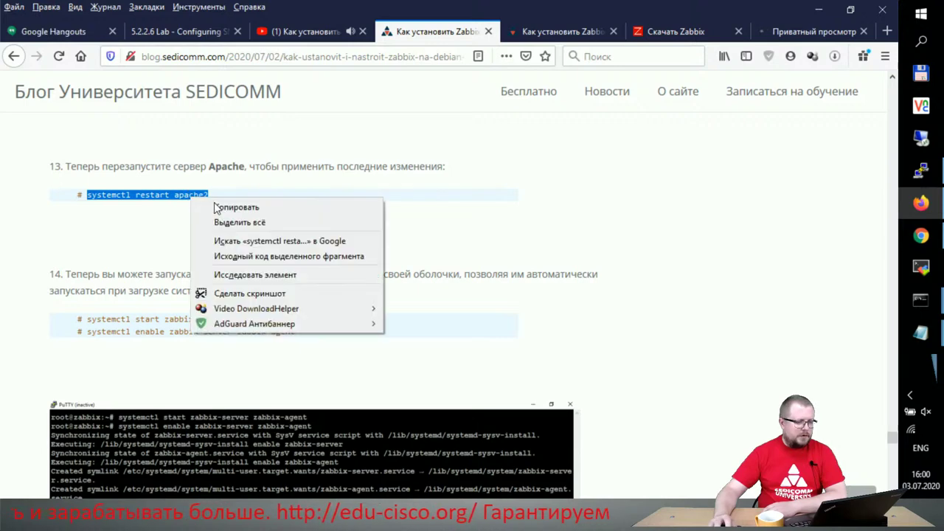
click(236, 207)
click(920, 170)
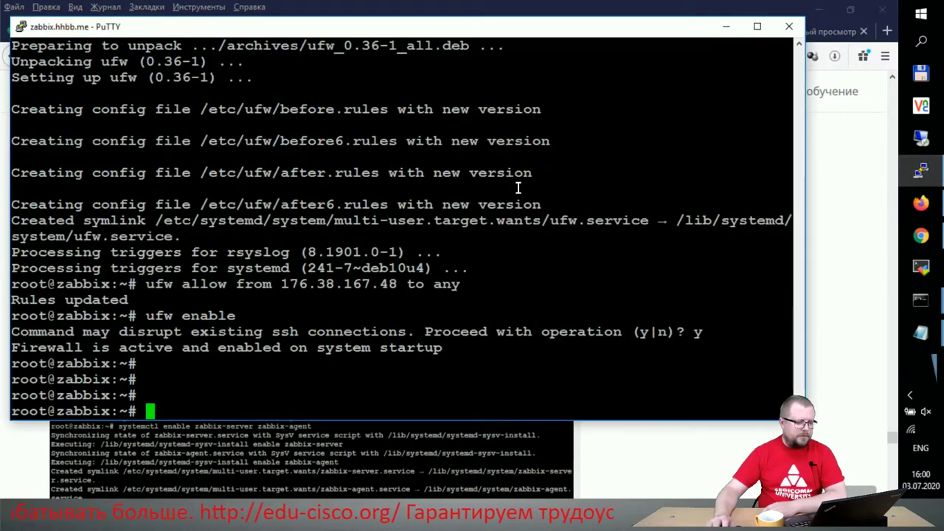
right_click(519, 188)
key(Return)
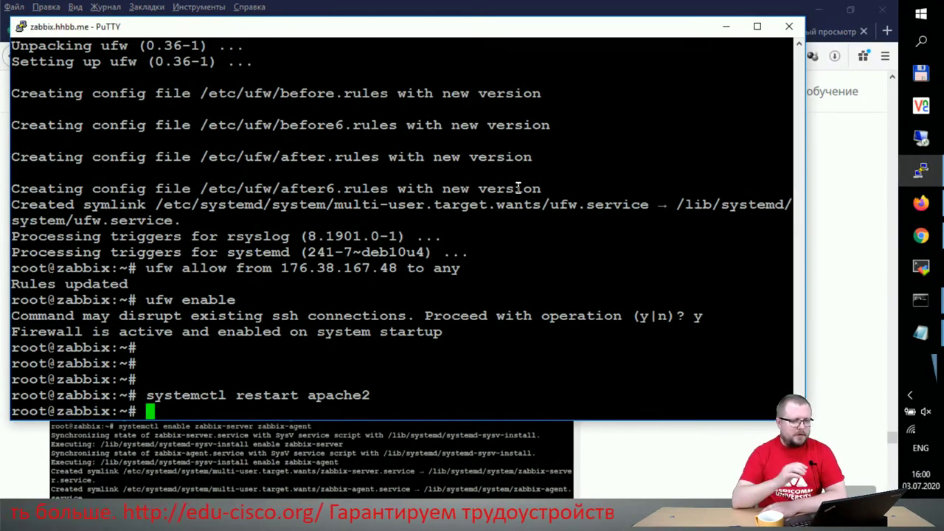
Step: Copy and run the systemctl start command for zabbix-server and zabbix-agent
click(664, 476)
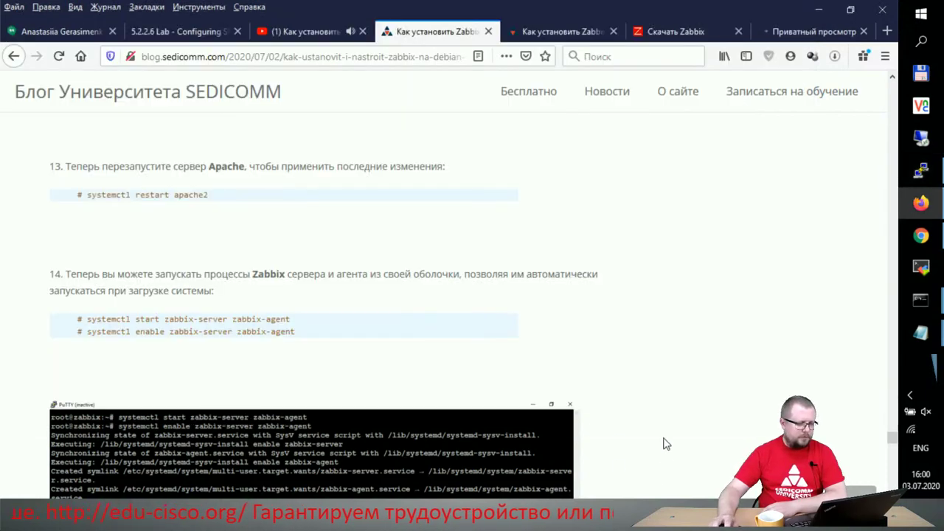
drag(89, 318, 301, 323)
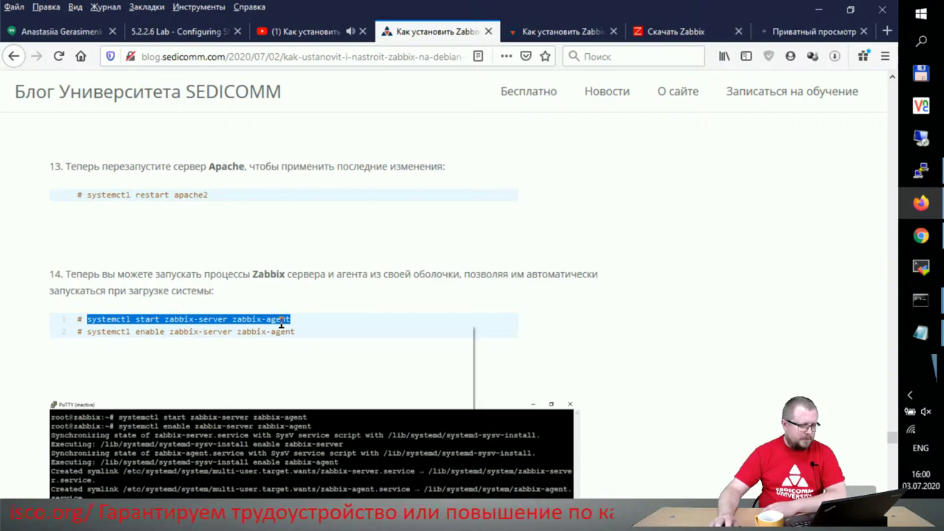
right_click(281, 322)
click(327, 332)
click(929, 180)
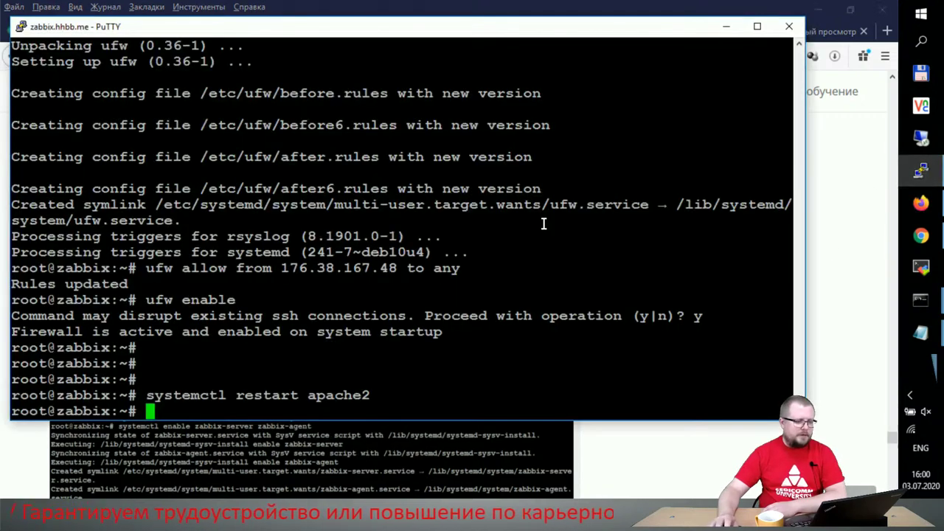
right_click(544, 222)
key(Return)
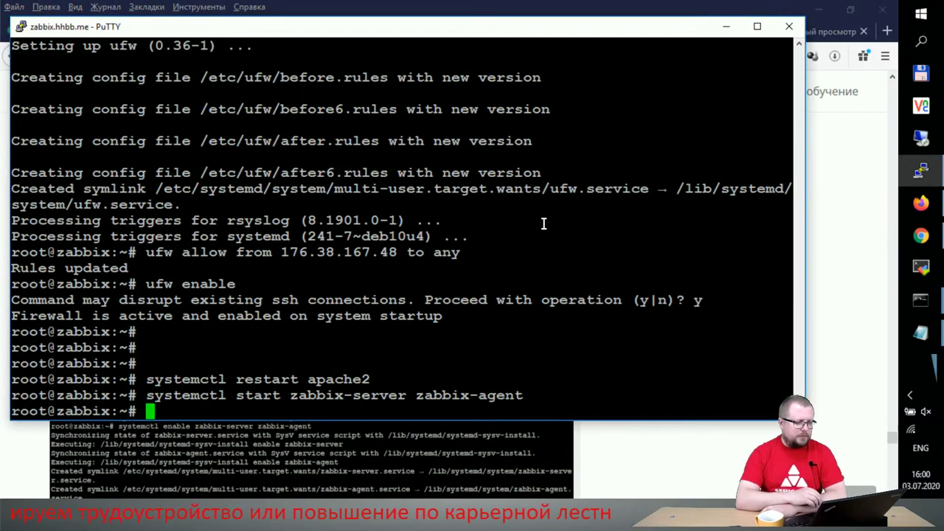
Step: Copy and run the systemctl enable command for zabbix-server and zabbix-agent
click(588, 450)
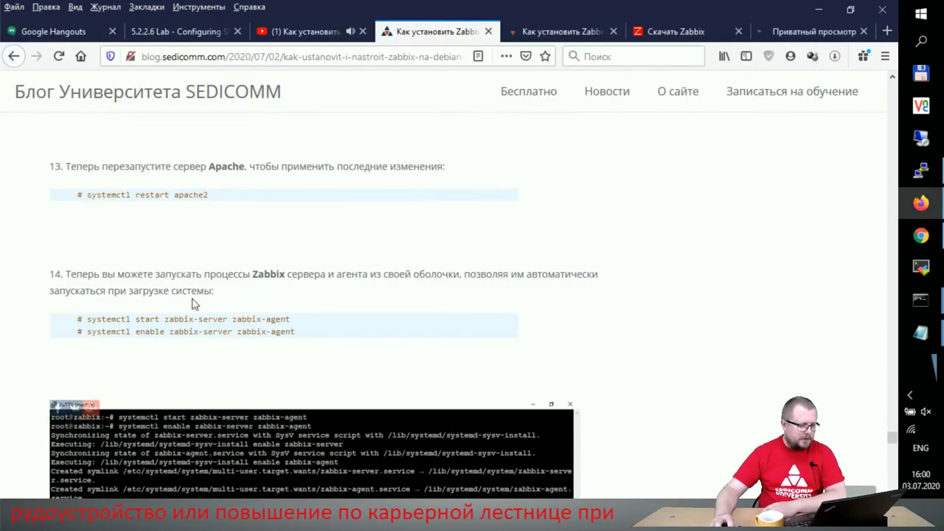
drag(88, 334, 306, 334)
right_click(280, 332)
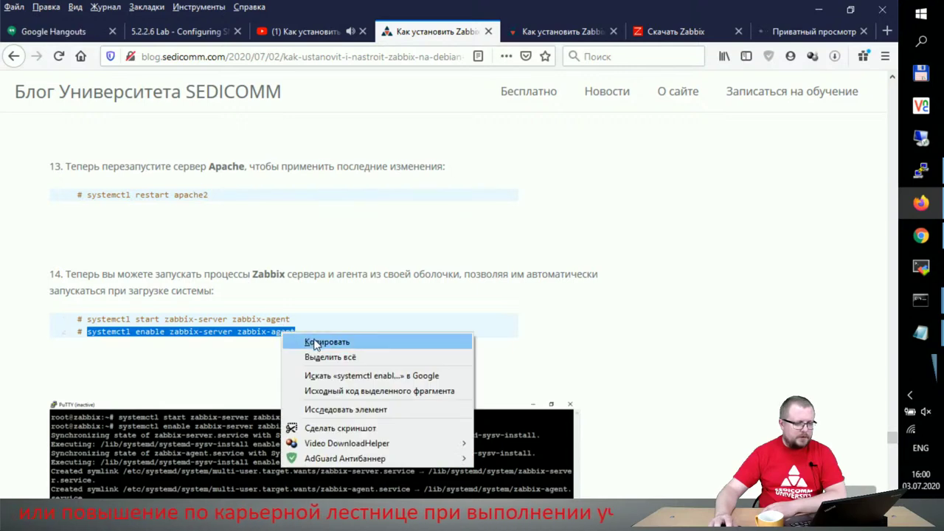
click(319, 341)
click(920, 170)
right_click(404, 220)
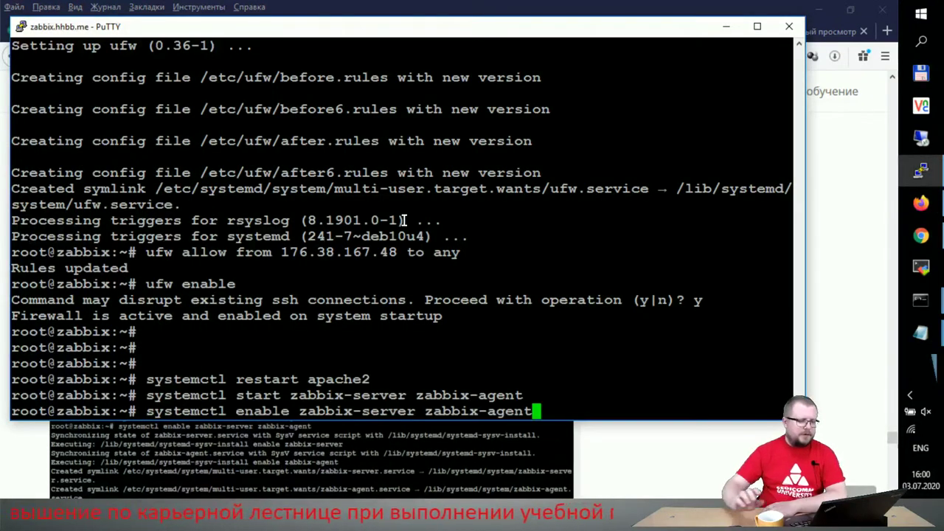
key(Return)
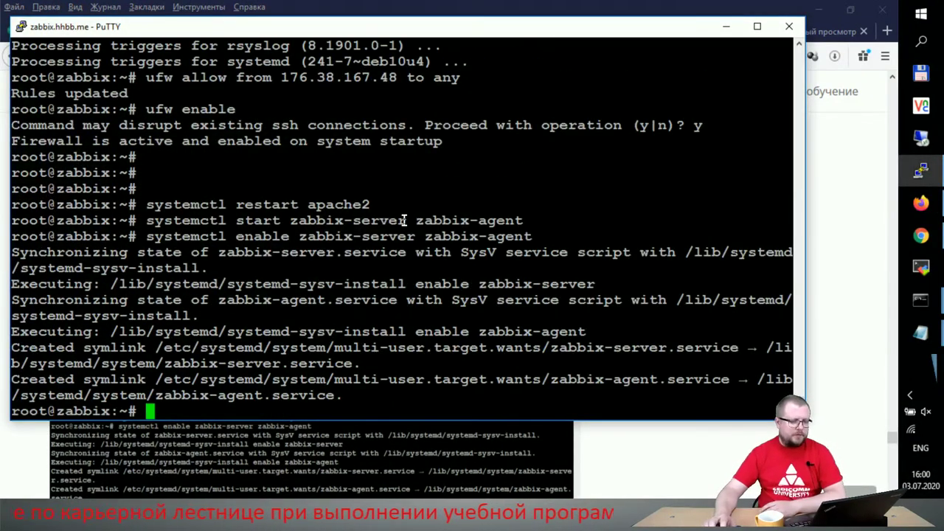
click(644, 448)
Step: Copy 'systemctl status zabbix-server' from the guide and run it in PuTTY
scroll(491, 346, down, 8)
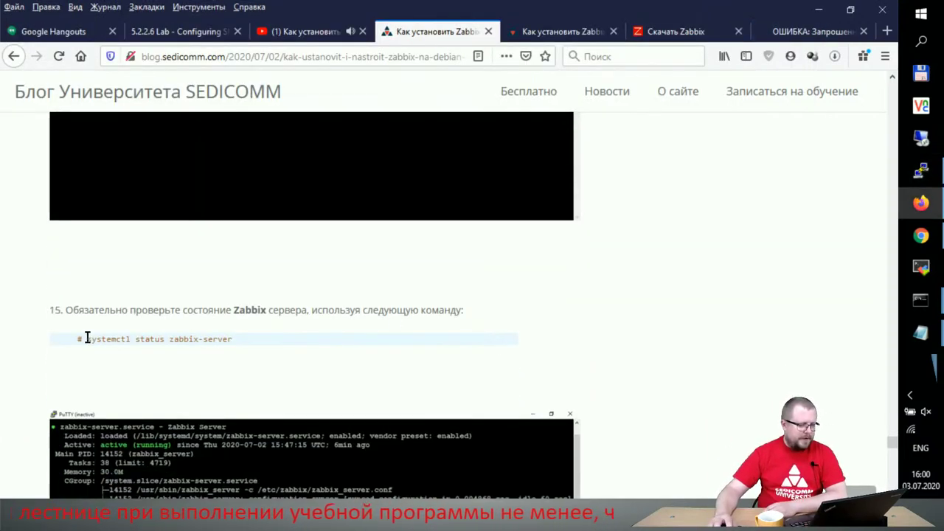
drag(87, 339, 237, 355)
right_click(210, 334)
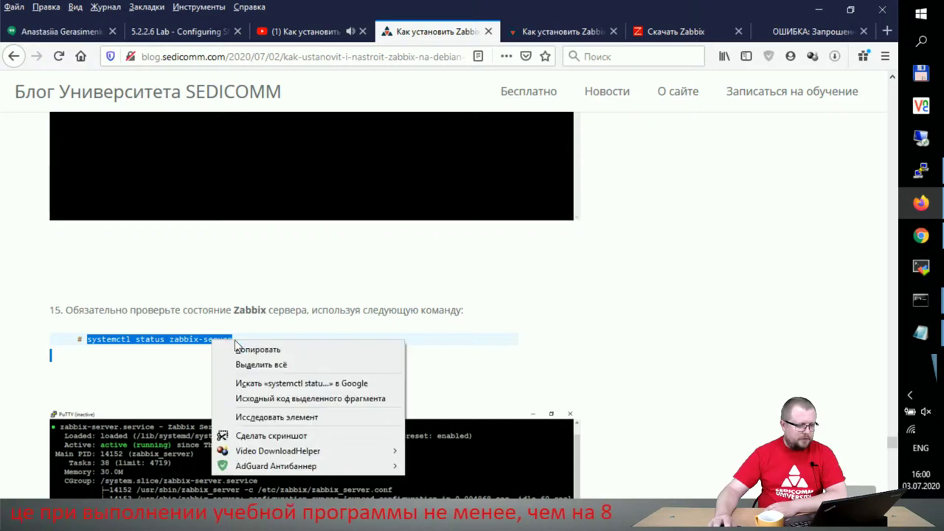
click(295, 348)
click(921, 171)
right_click(563, 196)
key(Return)
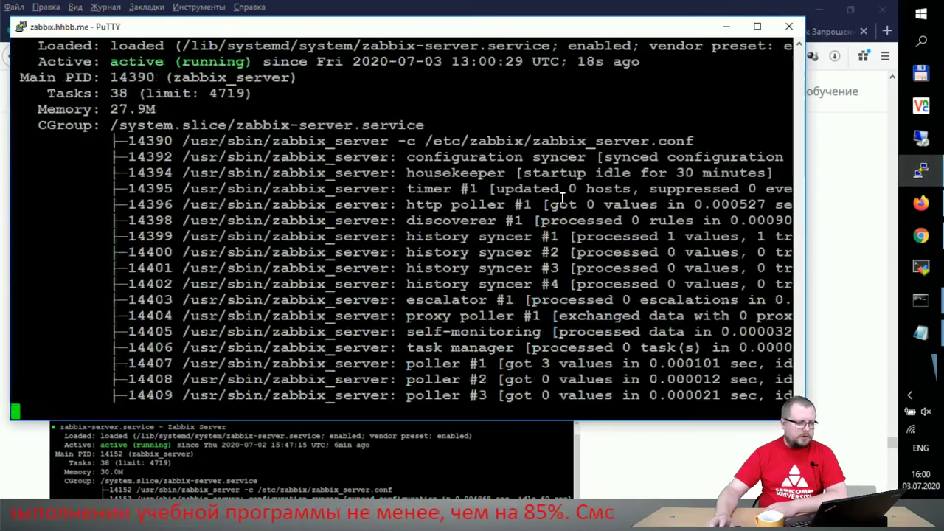
key(space)
Step: Review the active status, memory usage and worker processes, widening the PuTTY window
scroll(525, 260, up, 15)
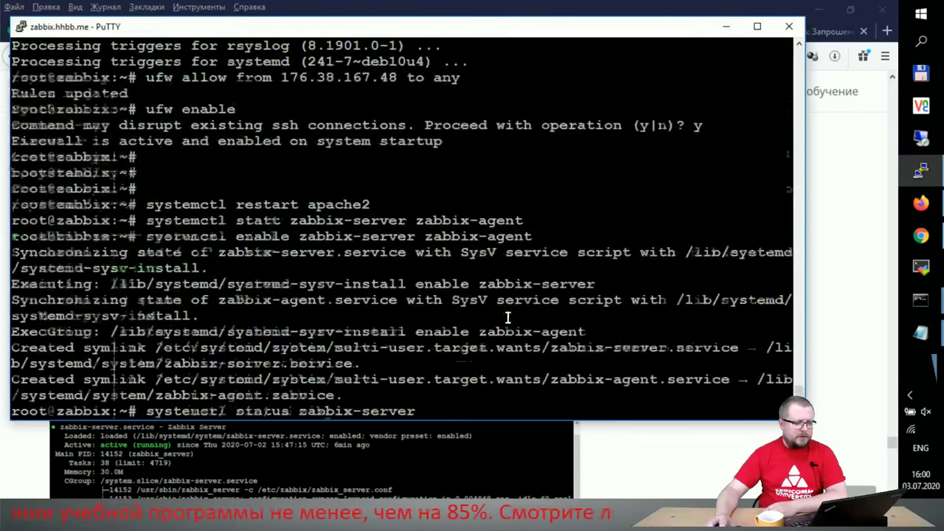
scroll(480, 296, down, 8)
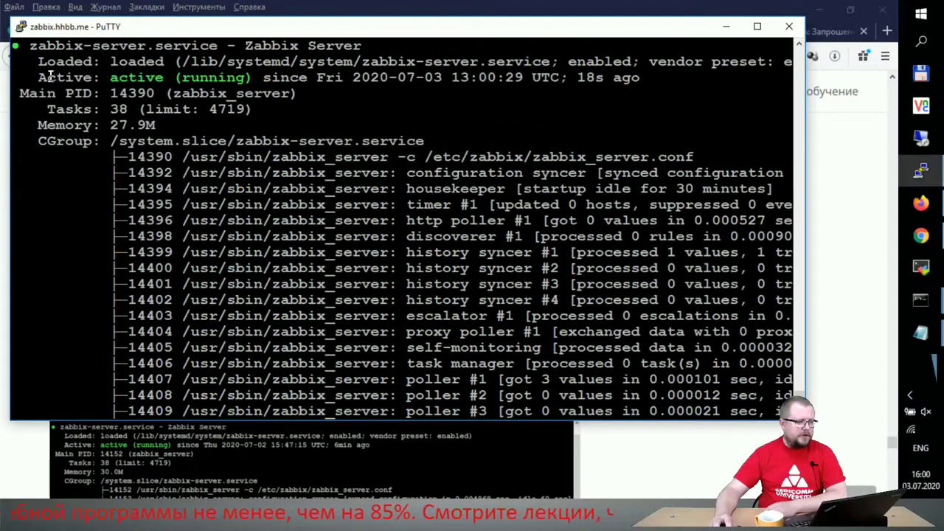
drag(47, 77, 554, 80)
drag(660, 84, 74, 77)
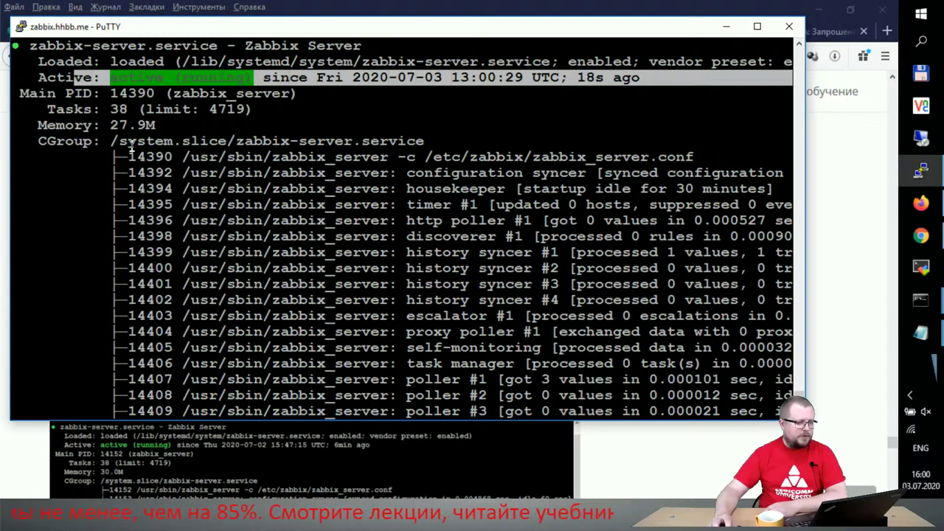
triple_click(90, 124)
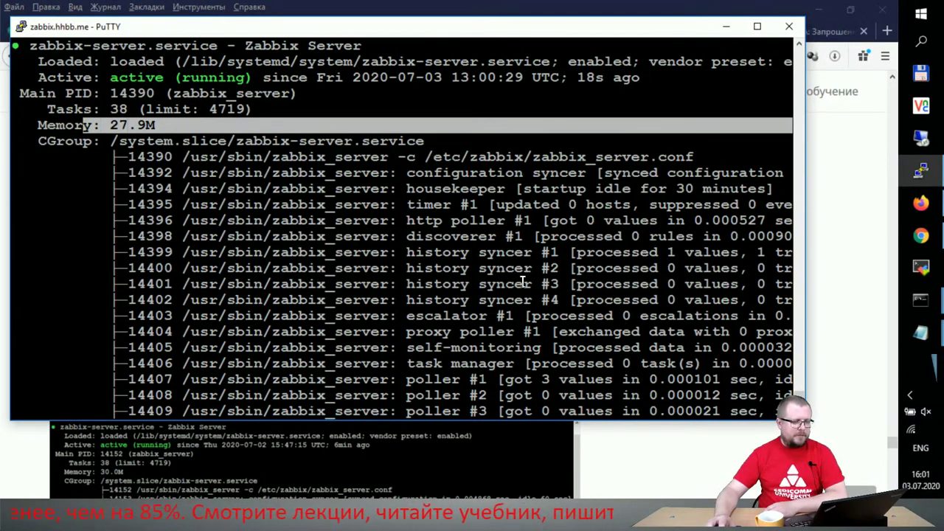
scroll(558, 295, down, 4)
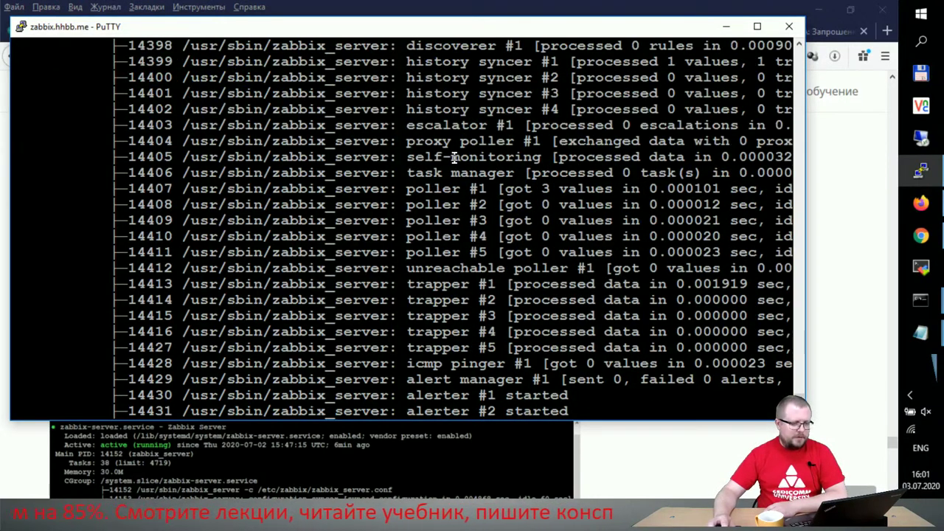
drag(428, 178, 404, 78)
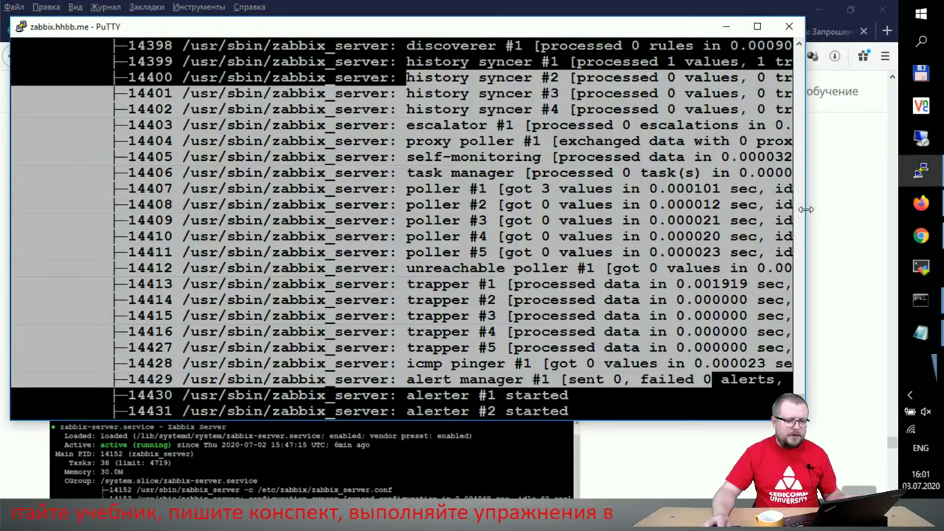
drag(805, 211, 867, 212)
drag(672, 328, 341, 118)
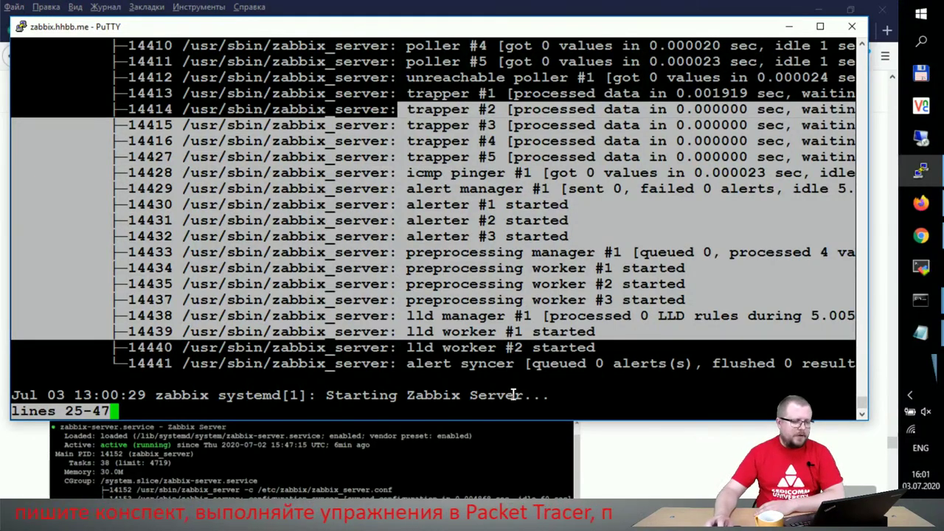
click(674, 480)
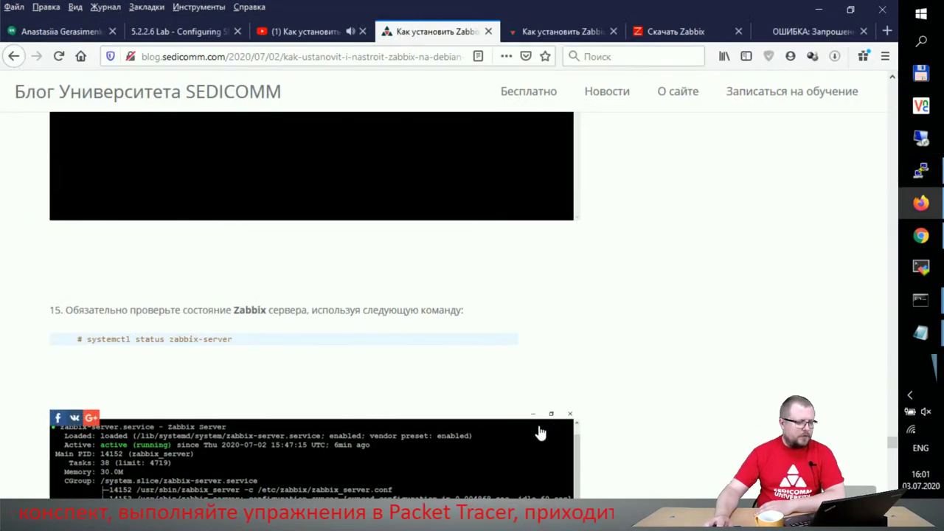
scroll(546, 432, down, 2)
Step: Copy 'systemctl status zabbix-agent' from the guide and run it in PuTTY
scroll(580, 415, down, 2)
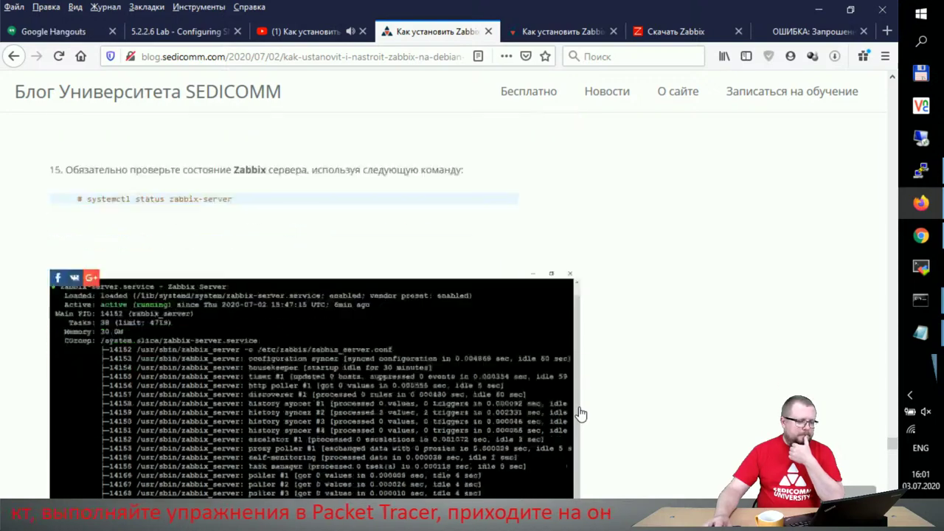
scroll(579, 413, down, 6)
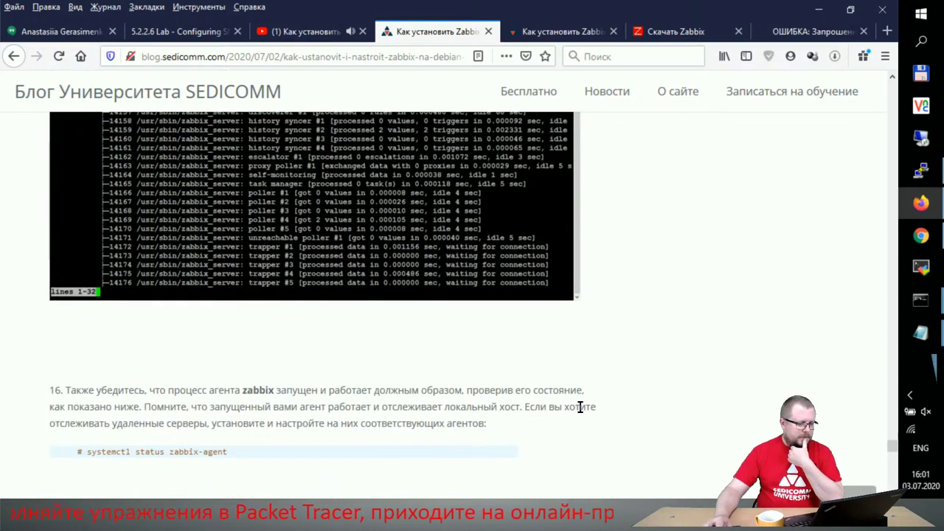
scroll(580, 406, down, 4)
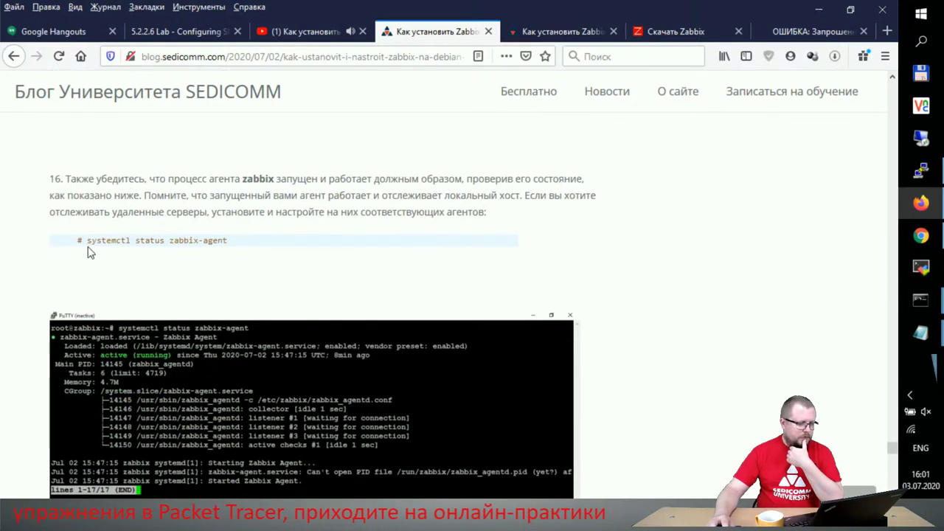
drag(87, 248, 234, 241)
right_click(190, 237)
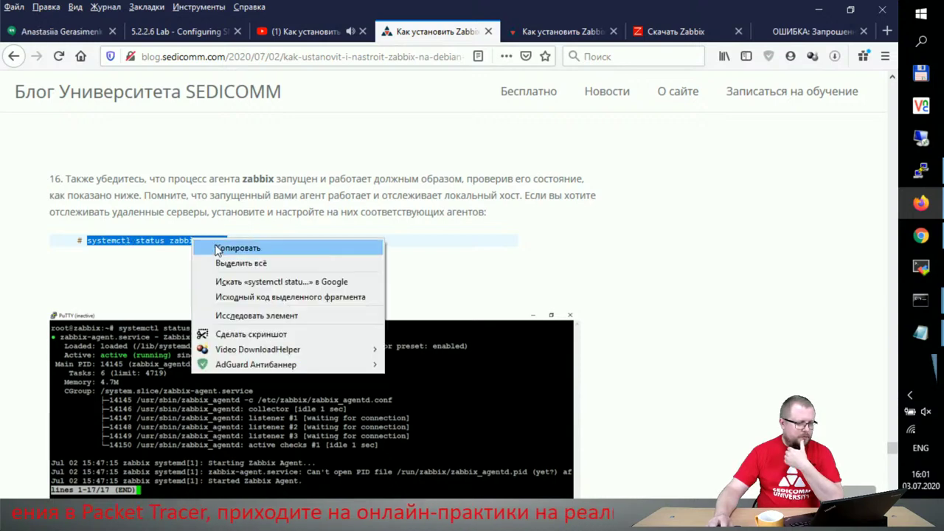
click(218, 246)
click(921, 170)
right_click(569, 232)
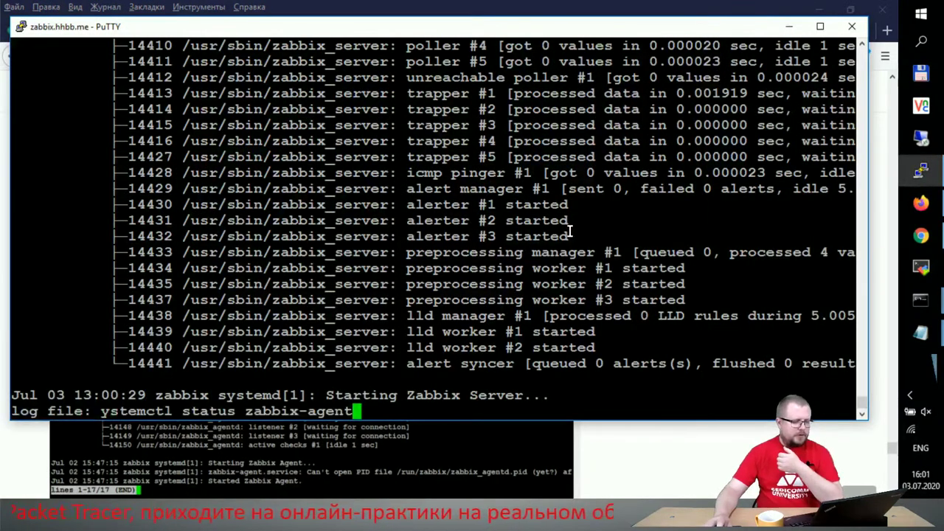
key(ctrl+c)
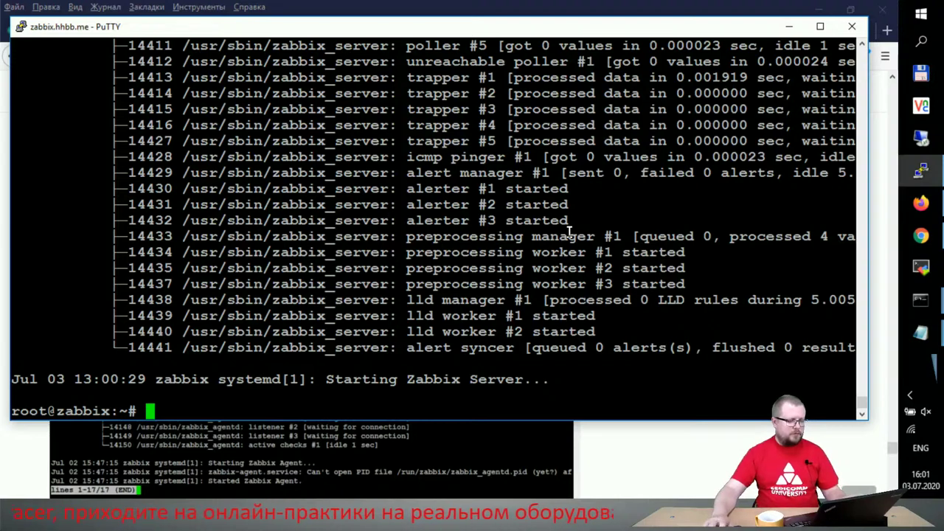
right_click(570, 231)
key(Return)
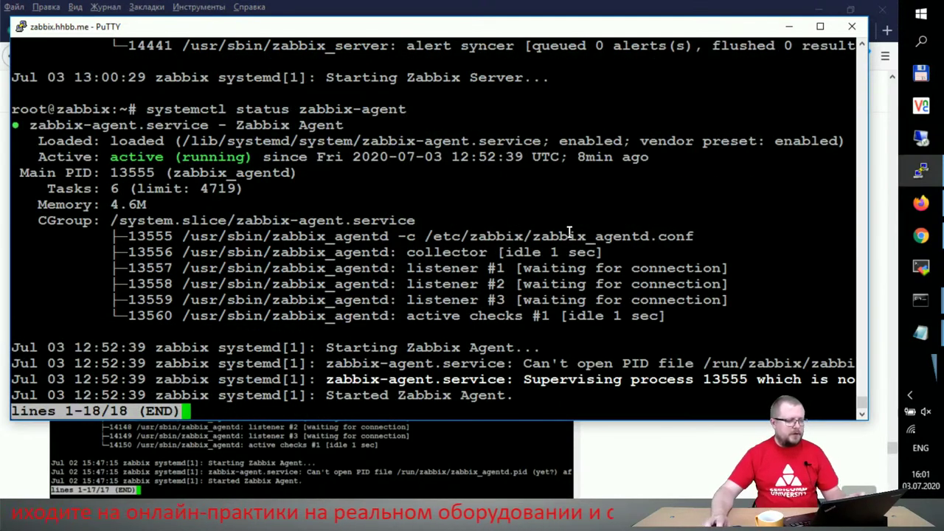
Step: Confirm the agent is active (running), then scroll the guide down to Step 4
drag(111, 157, 568, 157)
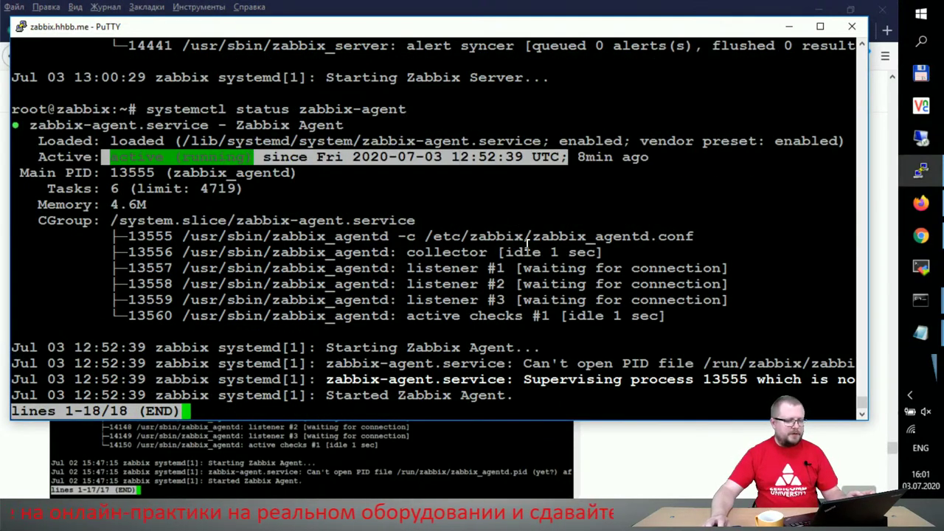
click(640, 465)
scroll(583, 395, down, 5)
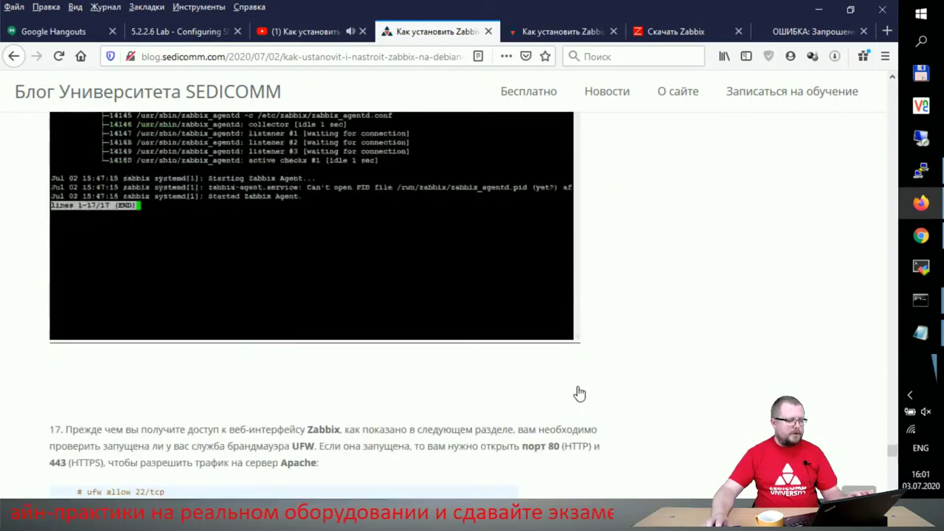
scroll(594, 402, down, 2)
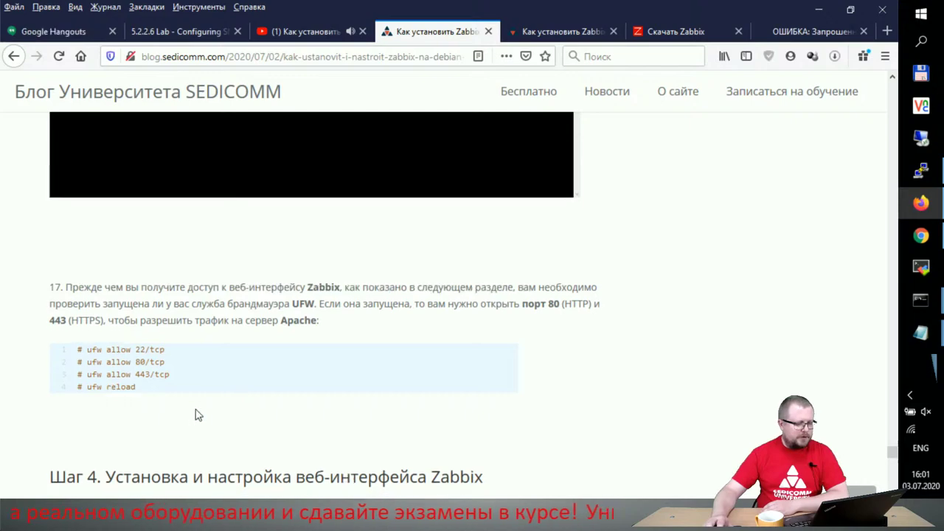
scroll(196, 413, down, 4)
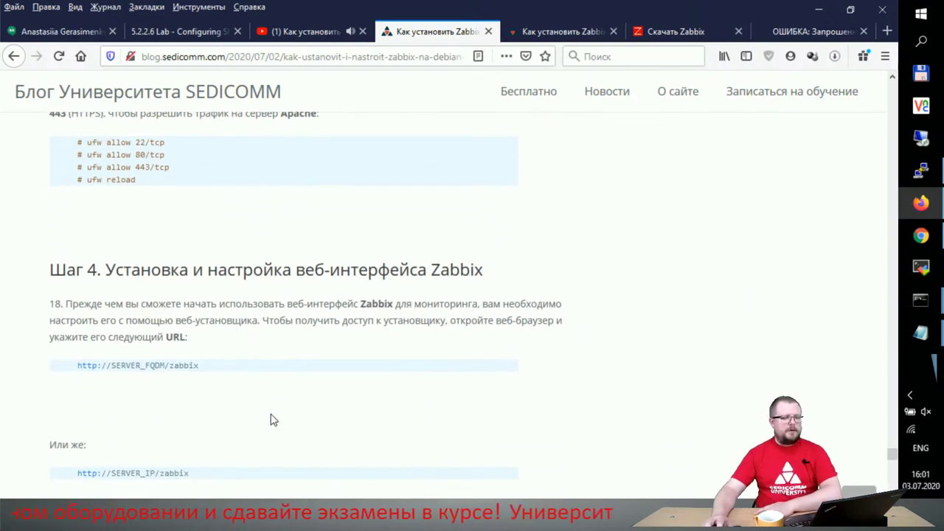
Step: Load zabbix.hhbb.me/zabbix in Chrome incognito and advance to the pre-requisites check
click(921, 236)
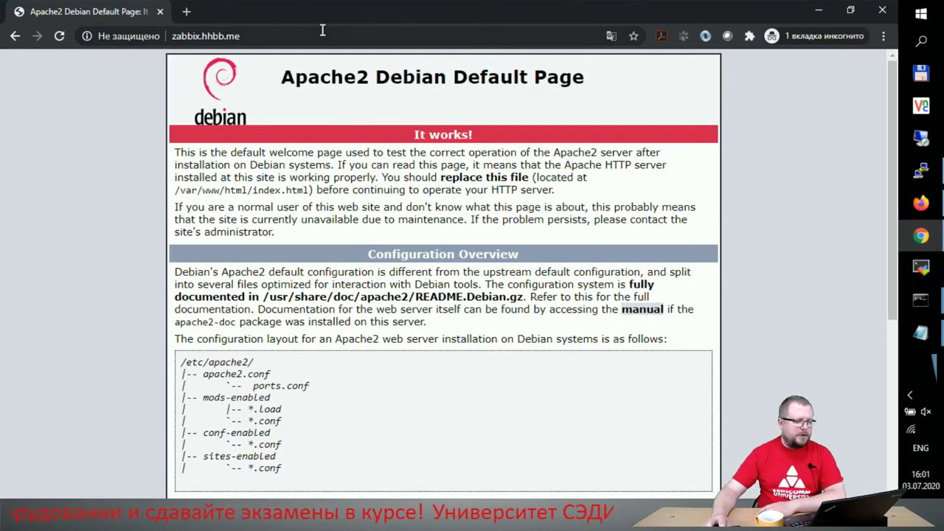
click(347, 34)
click(376, 43)
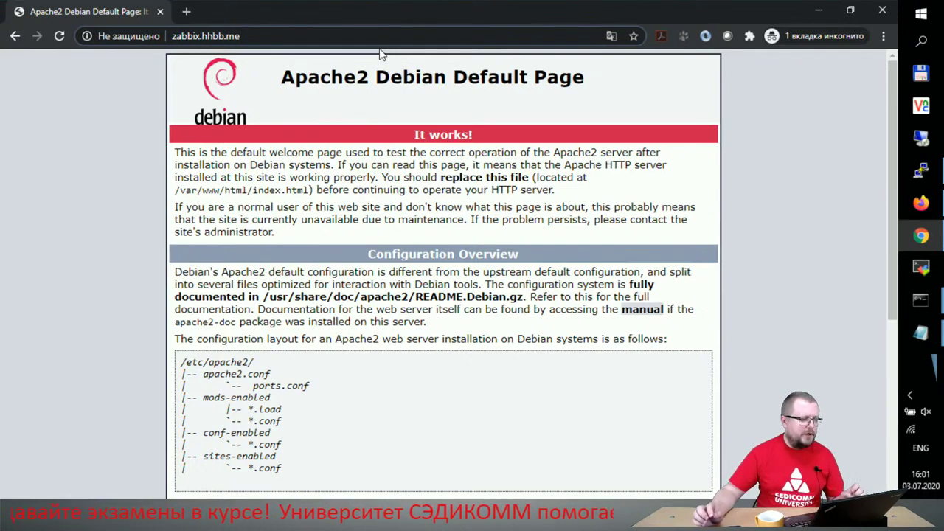
text(/)
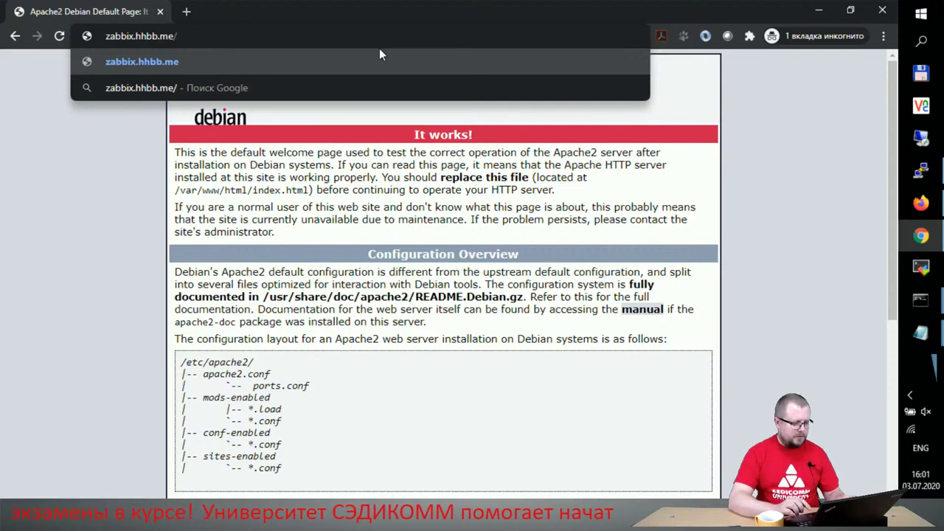
text(zabbix)
key(Return)
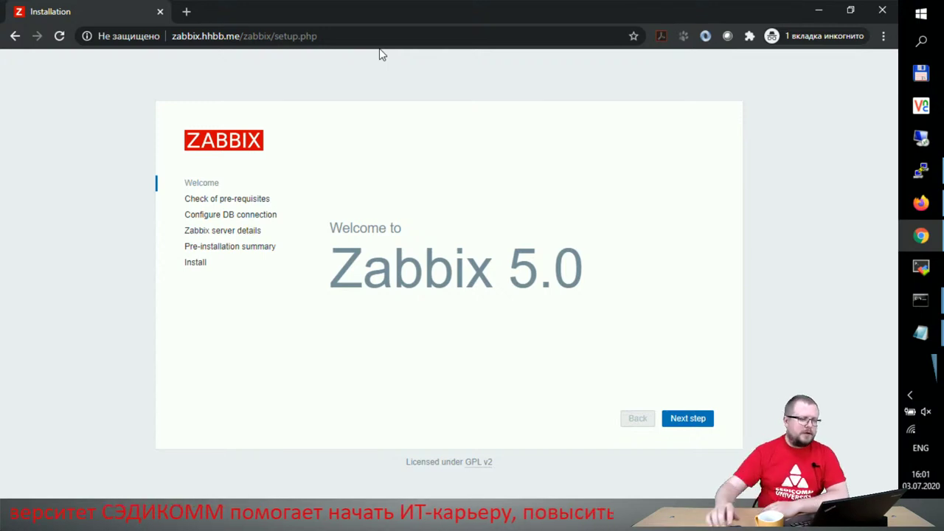
click(680, 419)
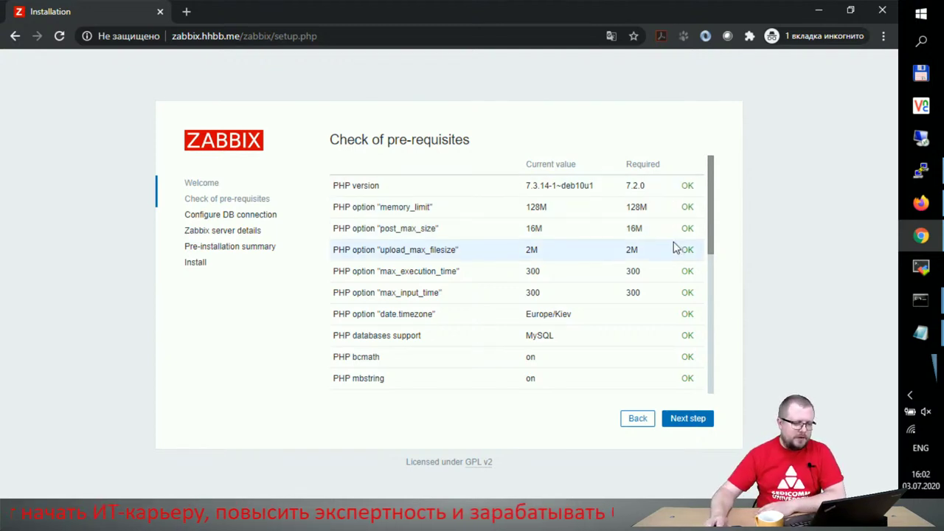
scroll(674, 247, down, 4)
scroll(676, 288, down, 3)
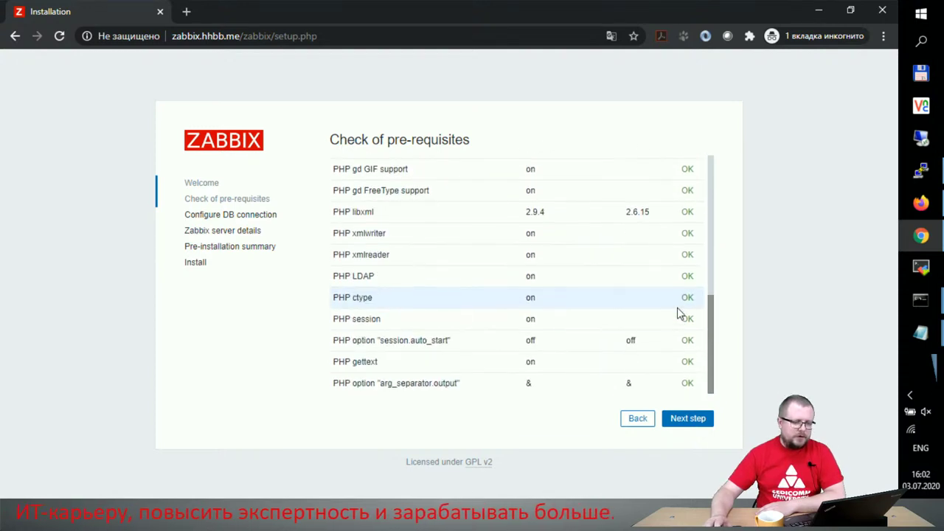
scroll(478, 331, up, 6)
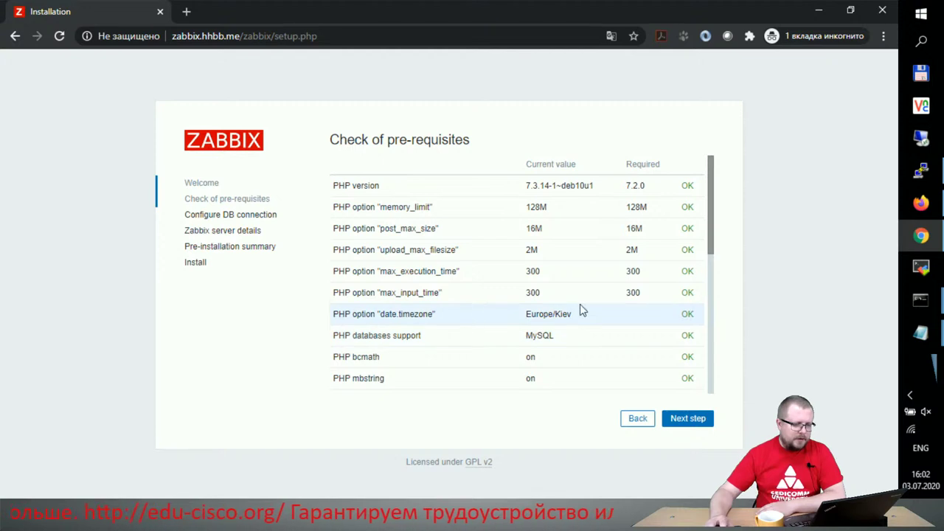
drag(526, 314, 570, 314)
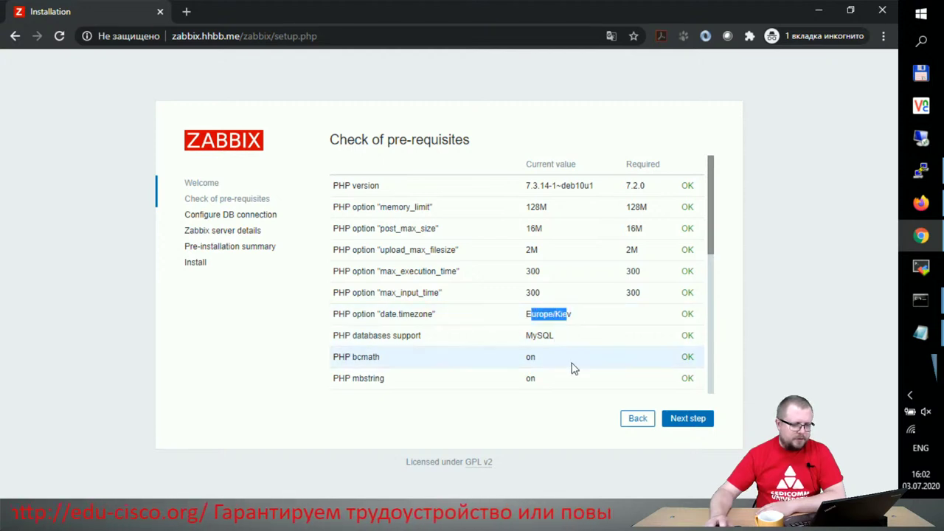
scroll(561, 310, down, 2)
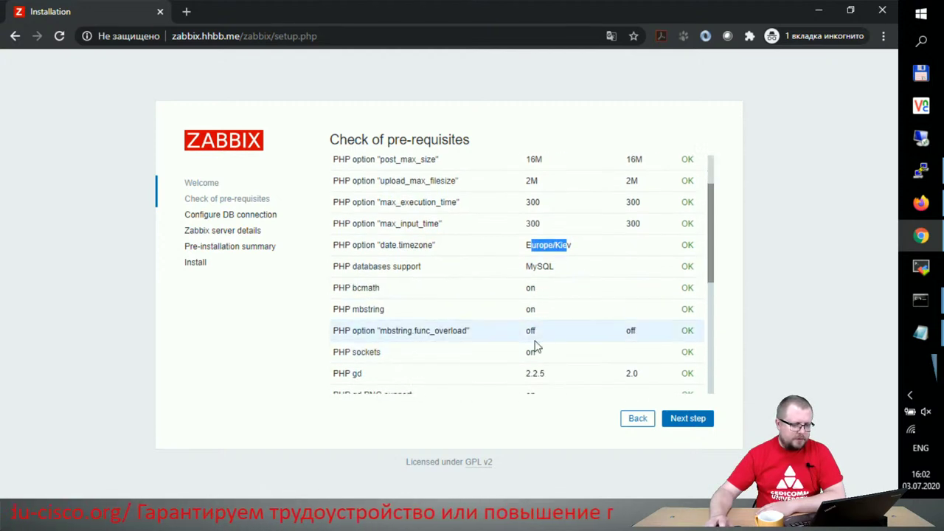
scroll(555, 373, down, 1)
scroll(555, 380, down, 1)
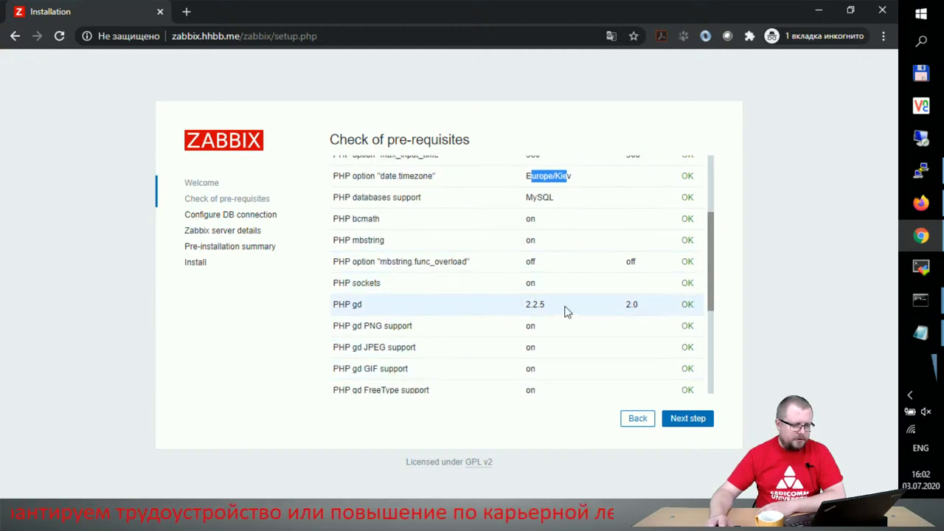
scroll(565, 340, down, 2)
scroll(547, 370, down, 1)
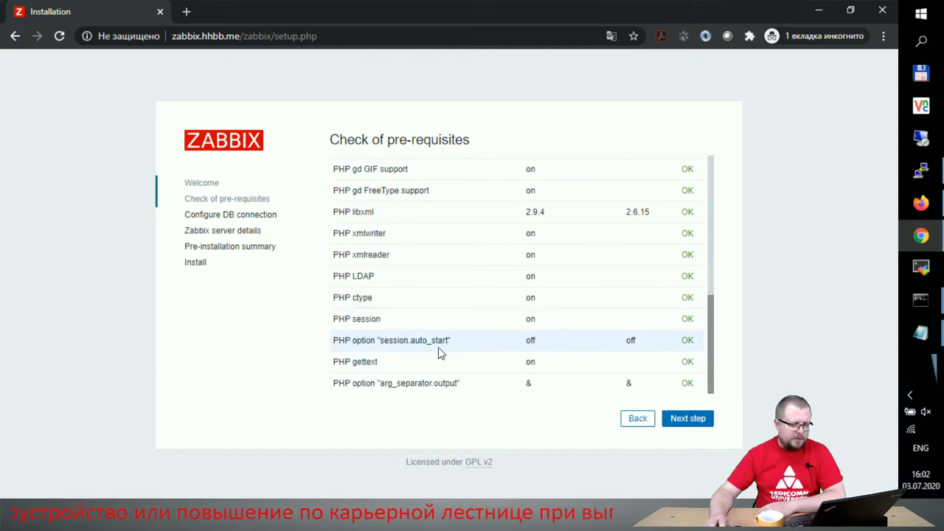
scroll(521, 348, up, 6)
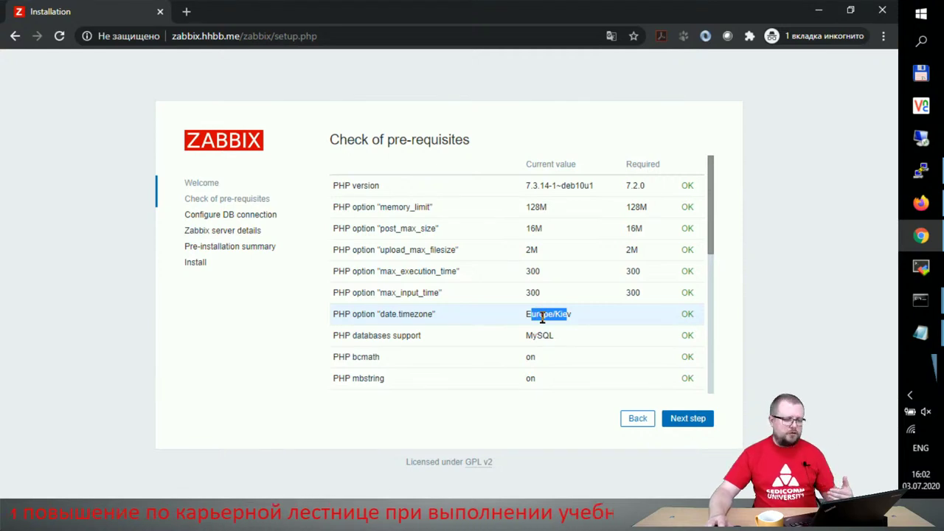
scroll(529, 332, down, 2)
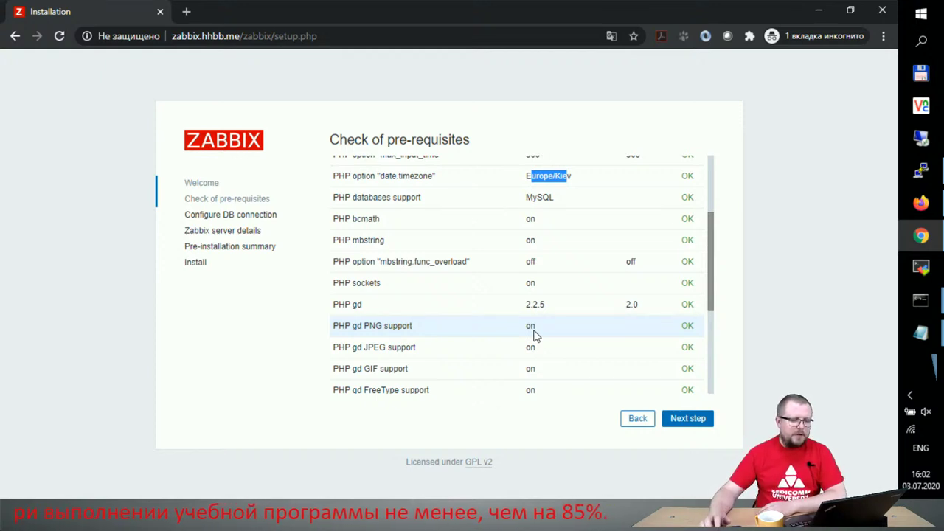
scroll(535, 334, down, 2)
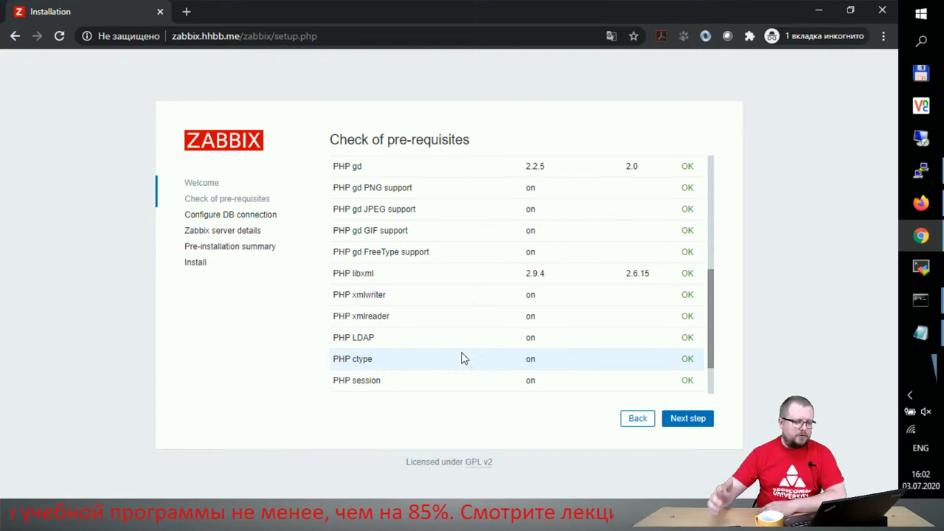
scroll(510, 347, down, 2)
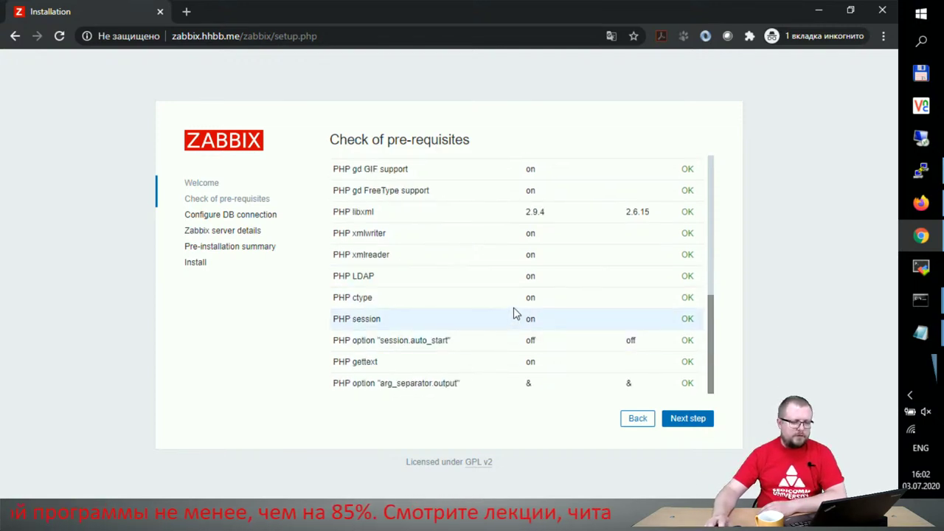
scroll(514, 312, up, 5)
drag(567, 314, 517, 314)
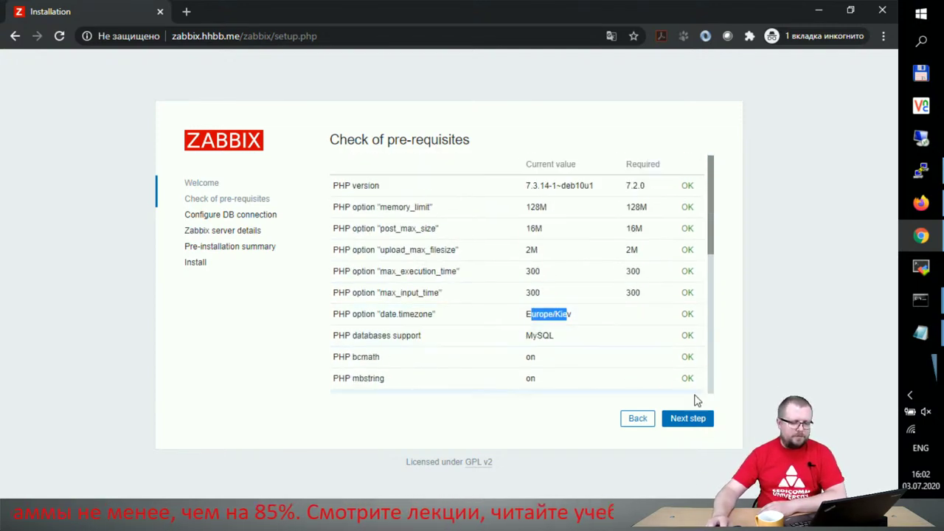
Step: Enter the database password in the DB connection step and continue to server details
click(690, 423)
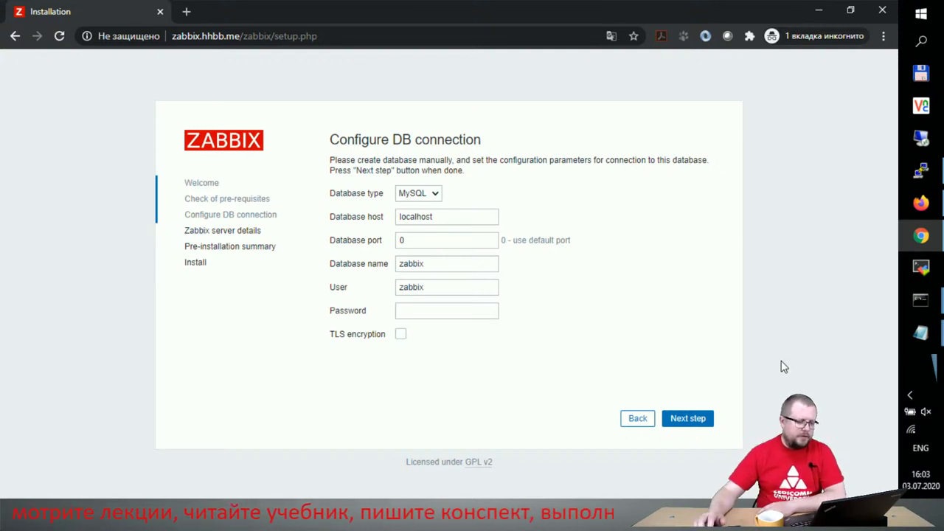
click(481, 309)
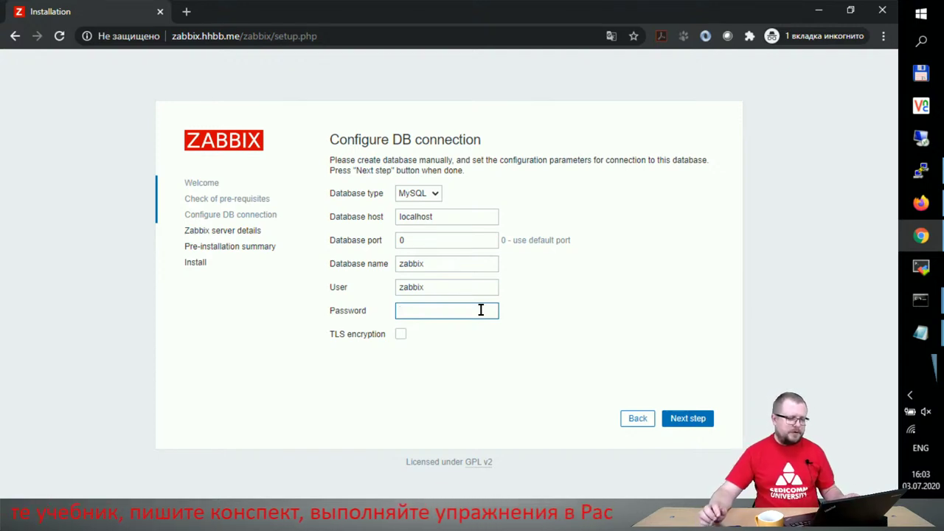
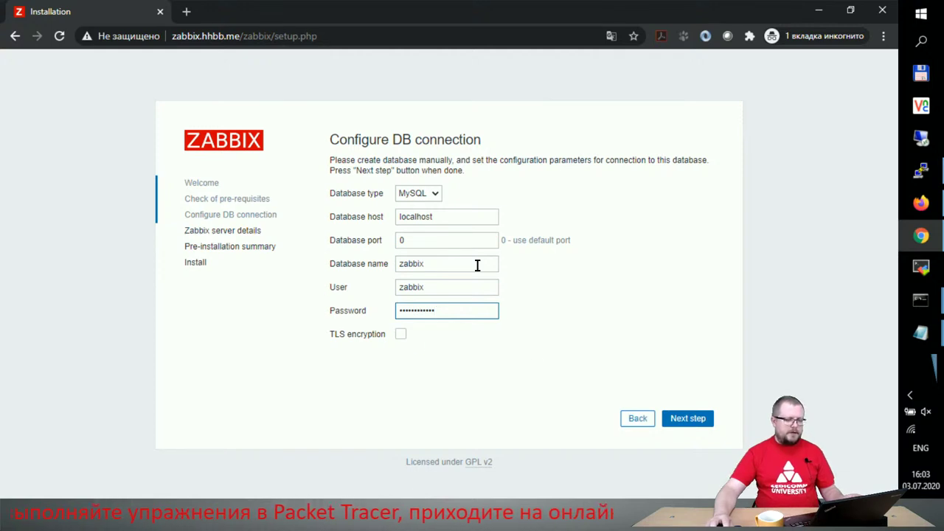
click(704, 421)
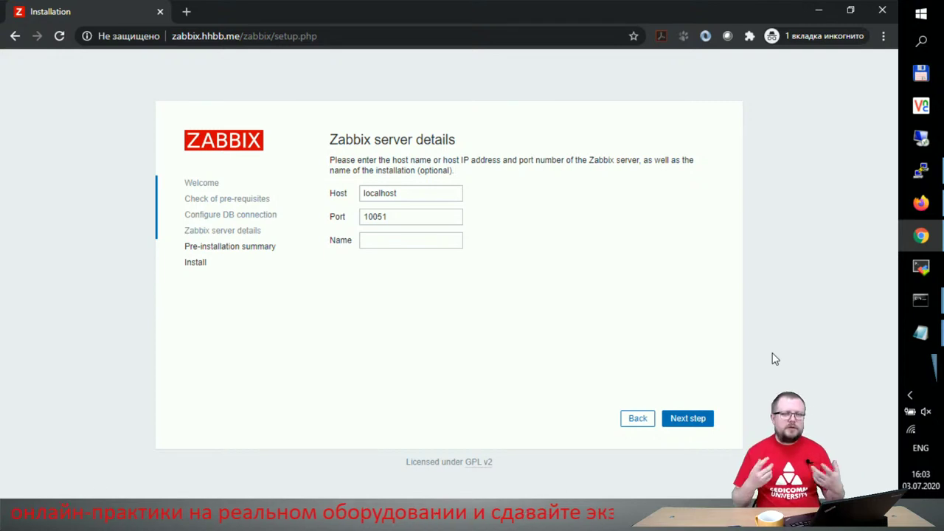
Step: Name the server zabbix.hhbb.me and run the install, creating zabbix.conf.php
click(366, 247)
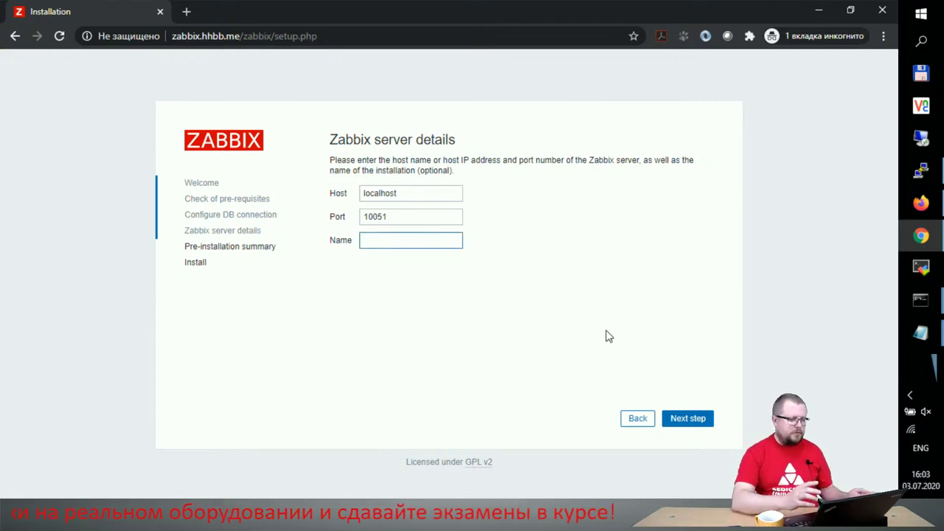
text(z)
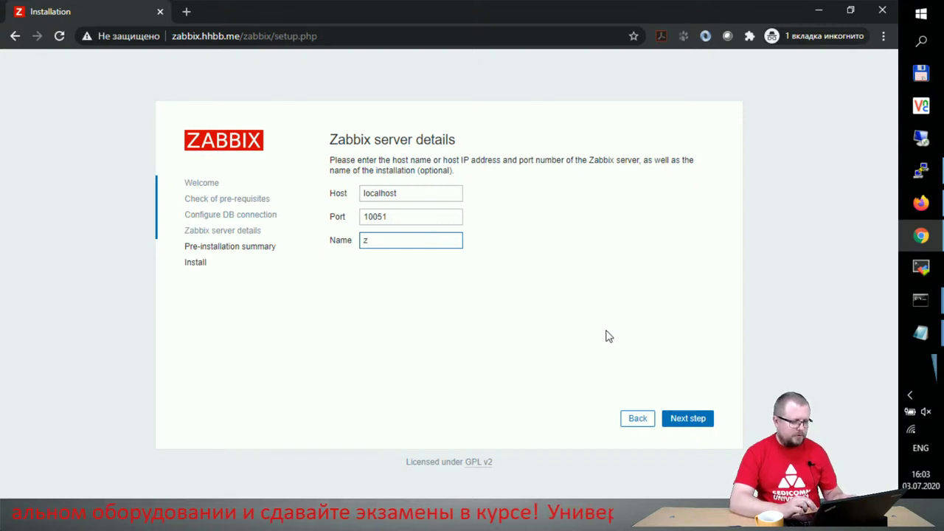
text(abbix)
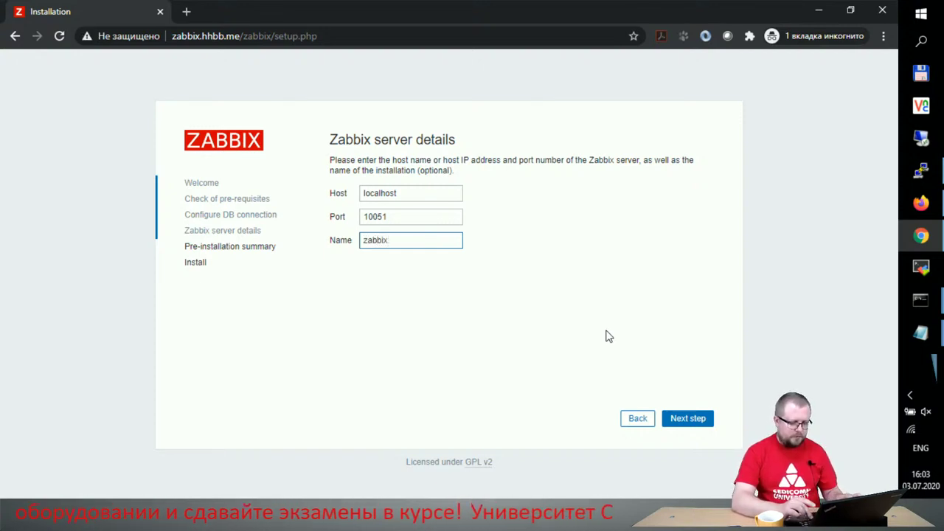
text(.hhbb.me)
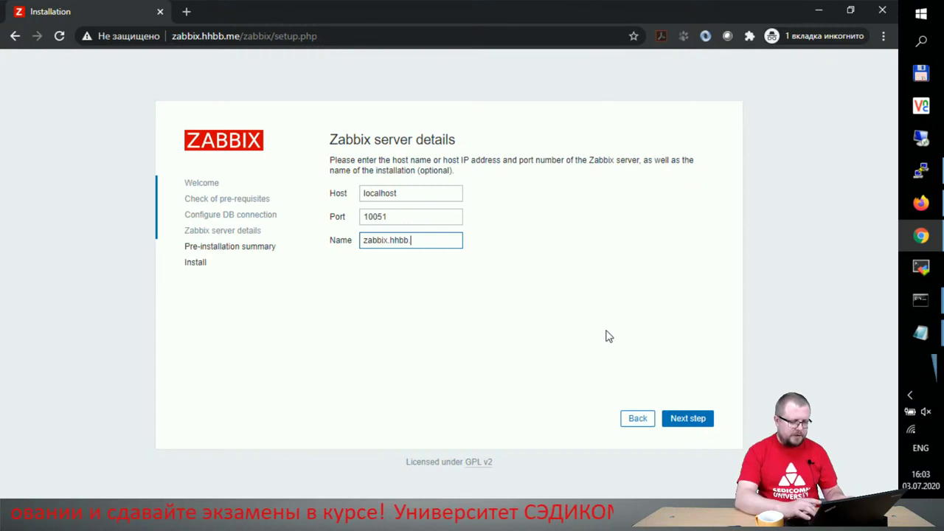
click(686, 417)
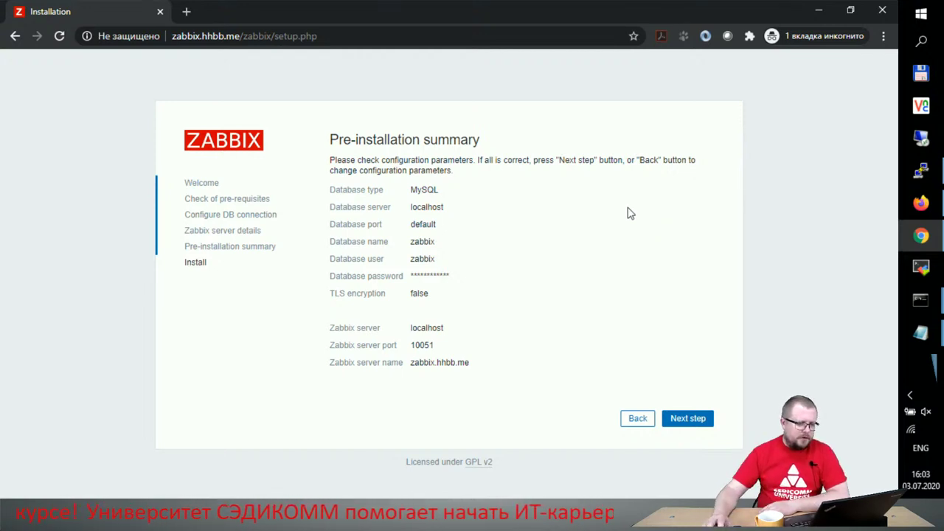
click(695, 419)
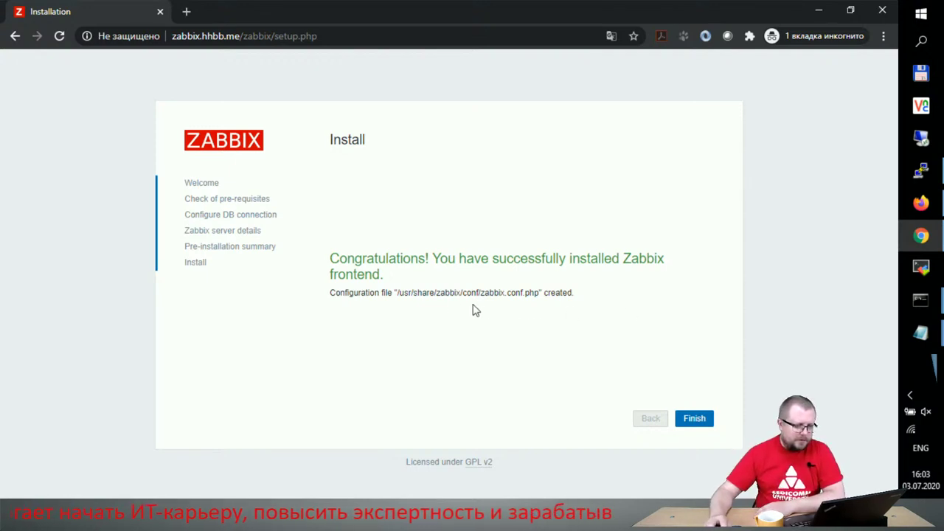
drag(415, 297, 550, 293)
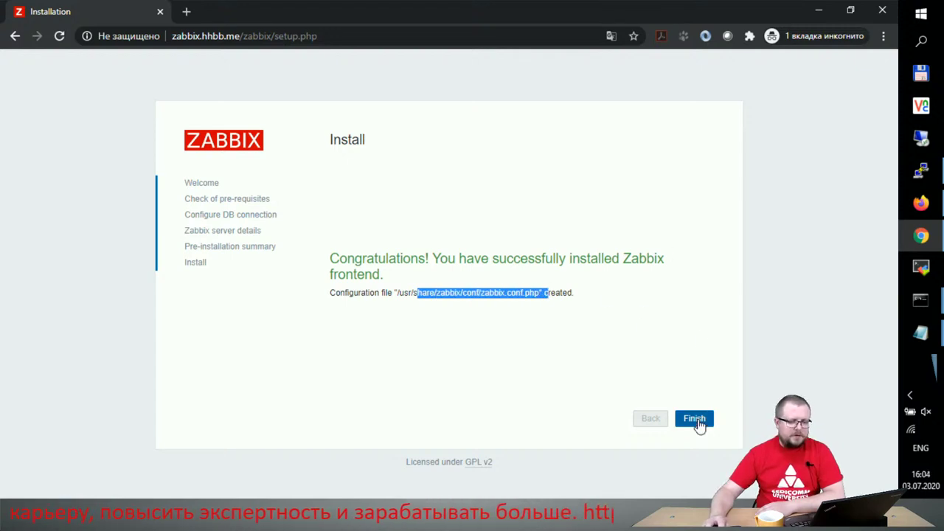
Step: Sign in to Zabbix as Admin with its password and zoom the page to 90%
click(695, 419)
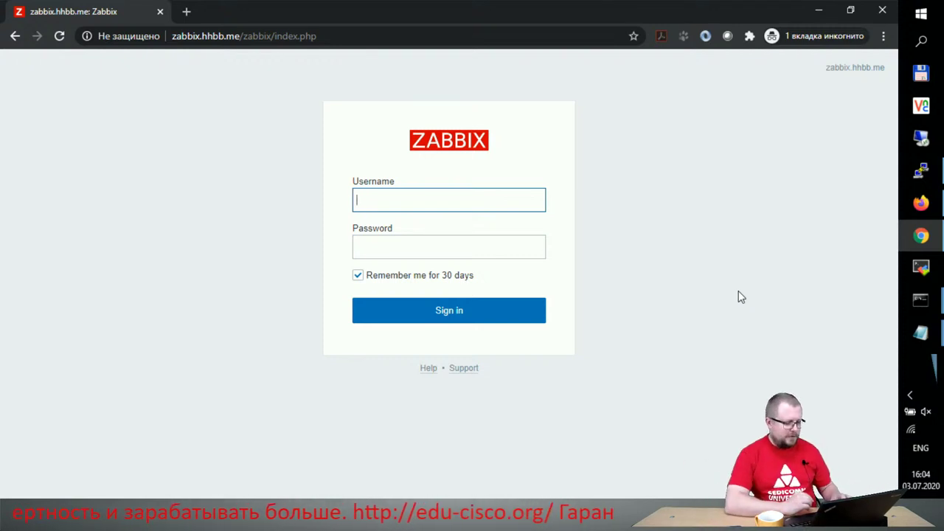
key(Tab)
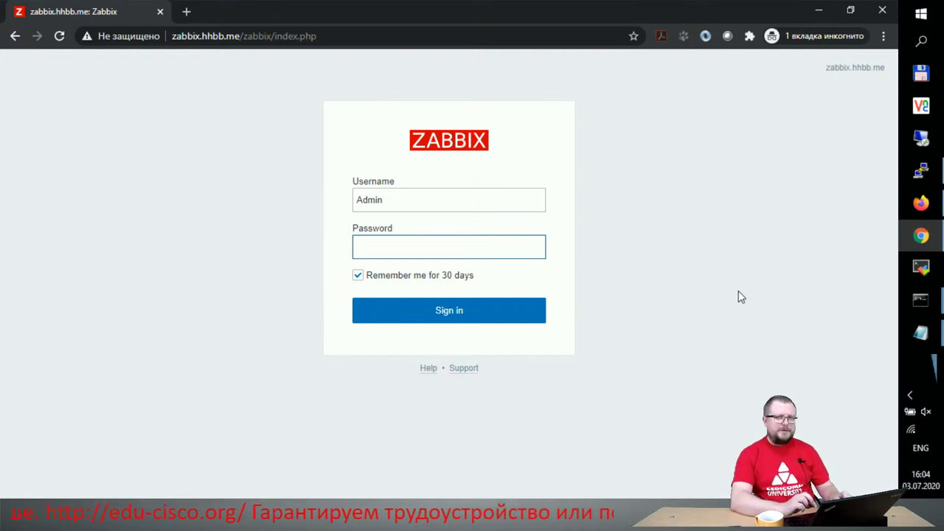
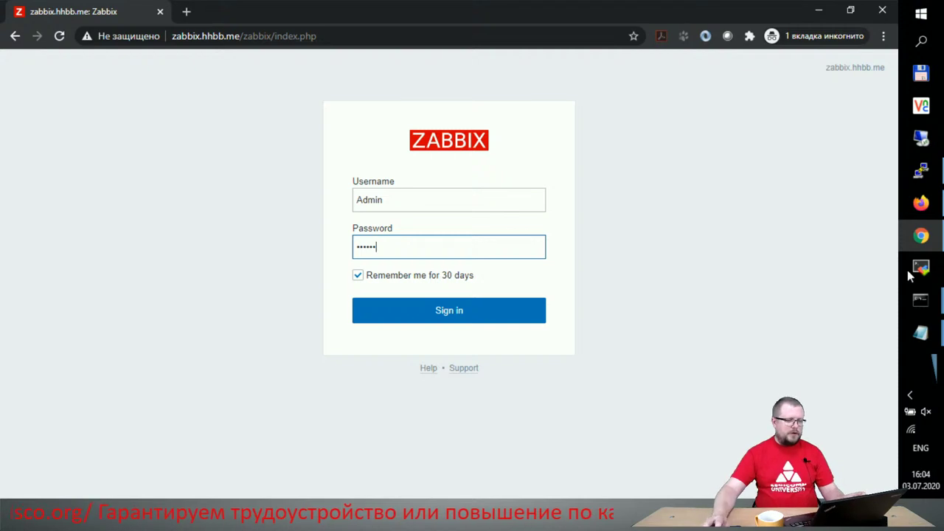
click(450, 314)
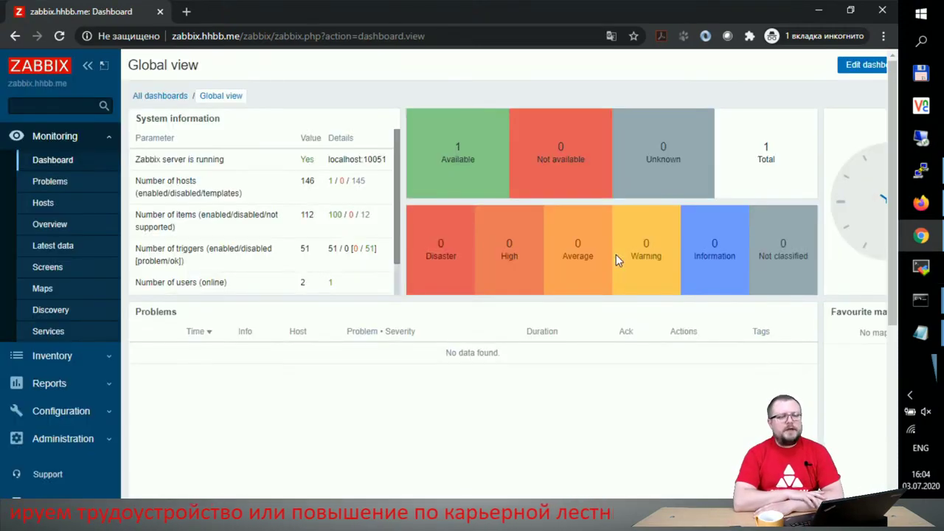
key(ctrl+minus)
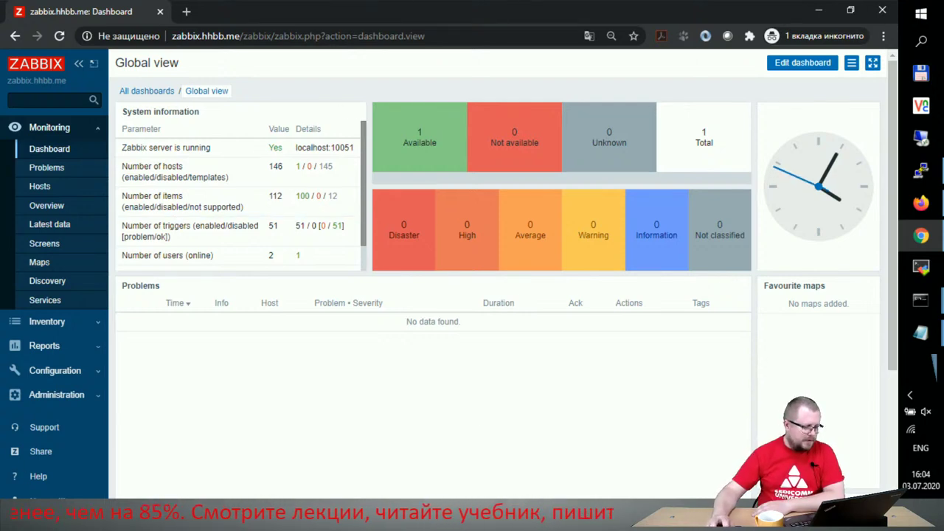
Step: Navigate from User settings to the Administration > Users list
click(40, 501)
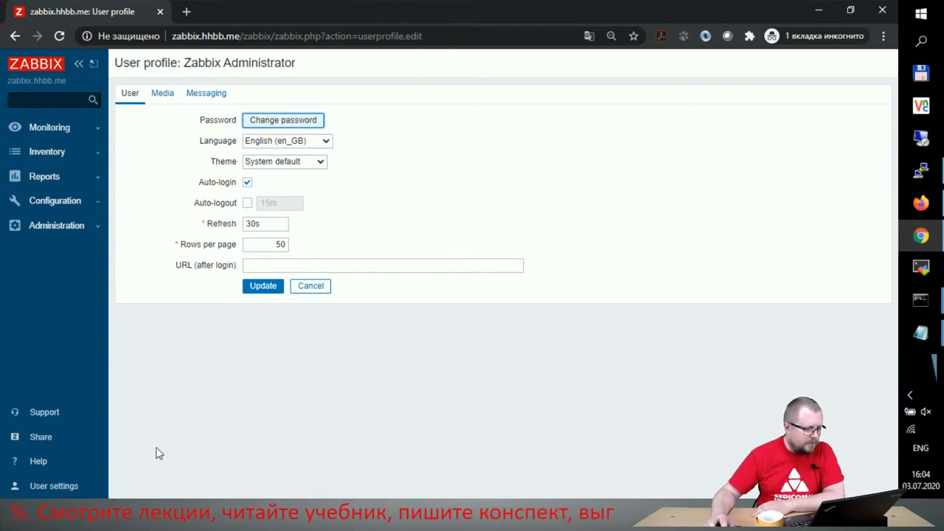
click(66, 203)
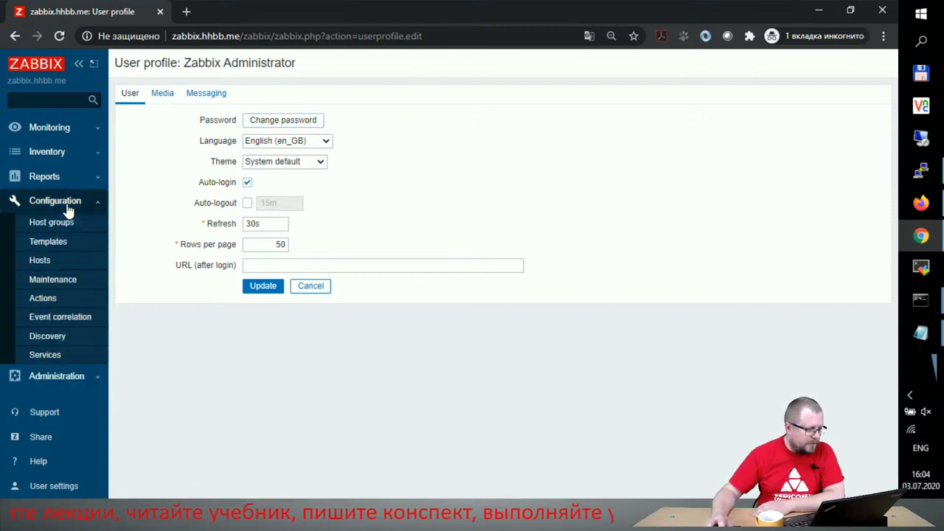
click(63, 377)
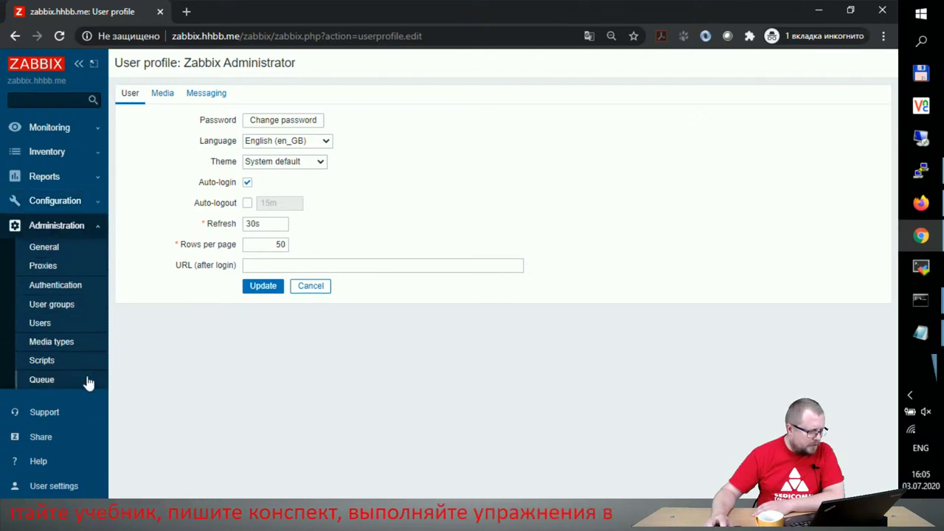
click(41, 325)
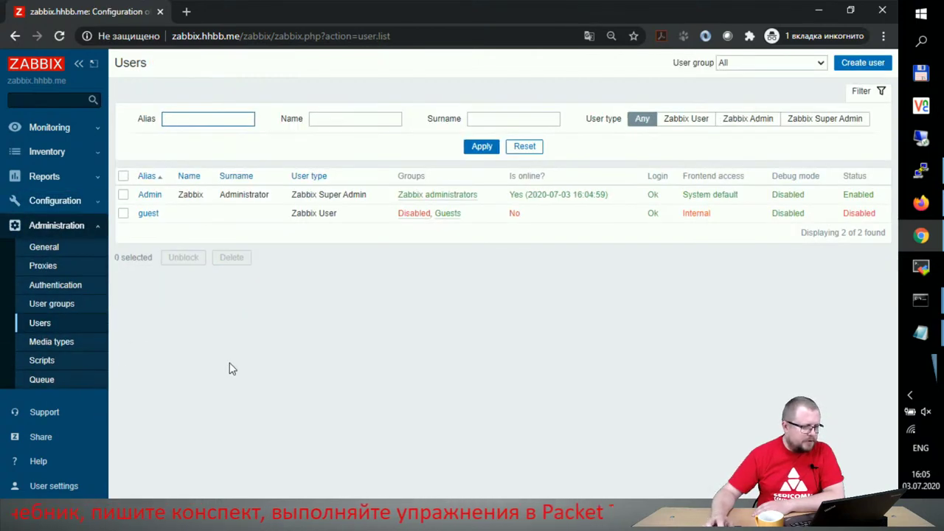
Step: Set a new Admin password, entered twice, then return to Monitoring > Dashboard
click(154, 197)
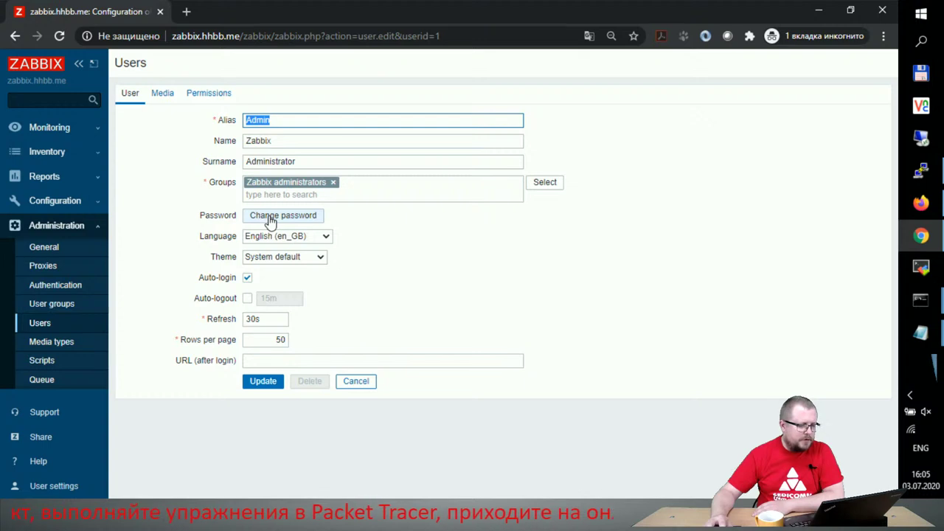
click(269, 221)
click(255, 215)
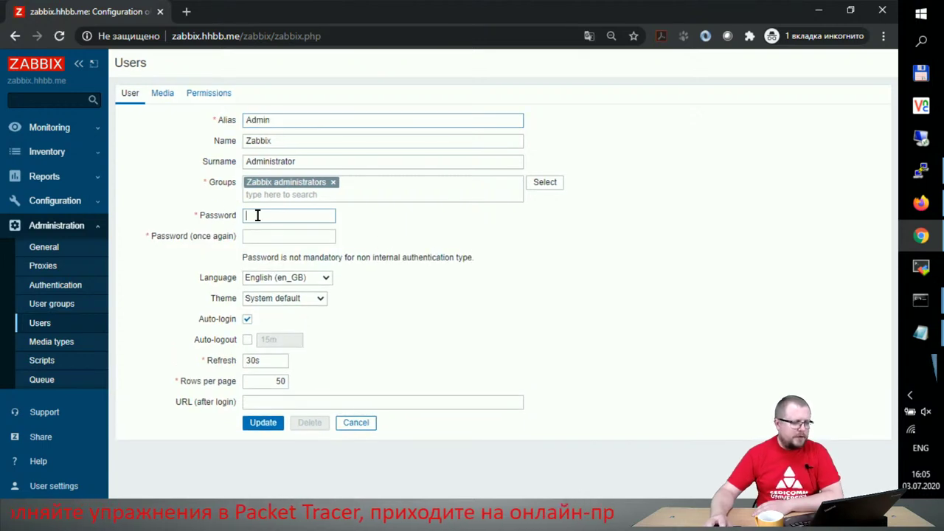
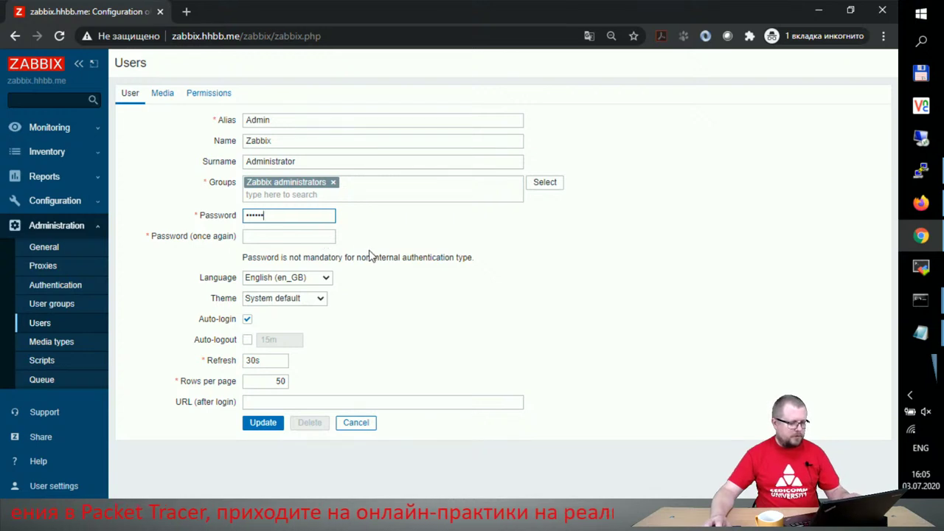
key(Tab)
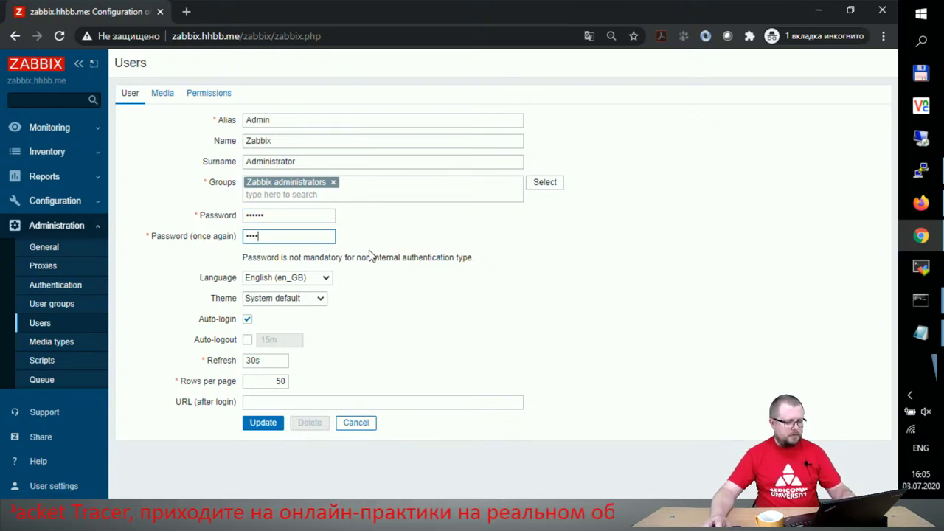
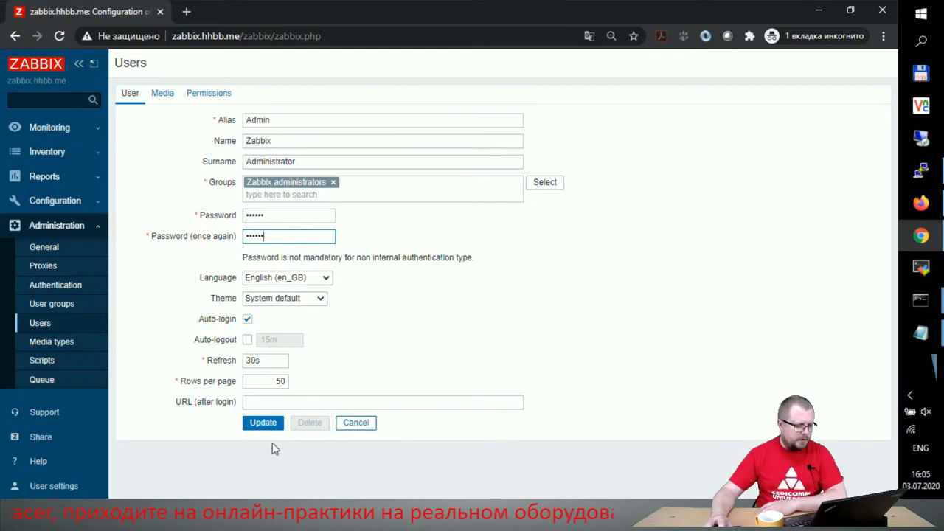
click(266, 425)
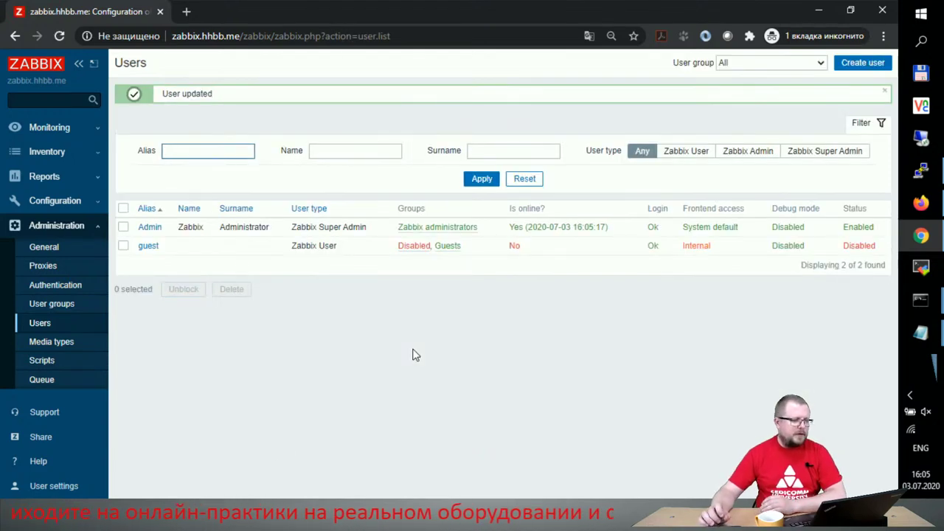
click(26, 131)
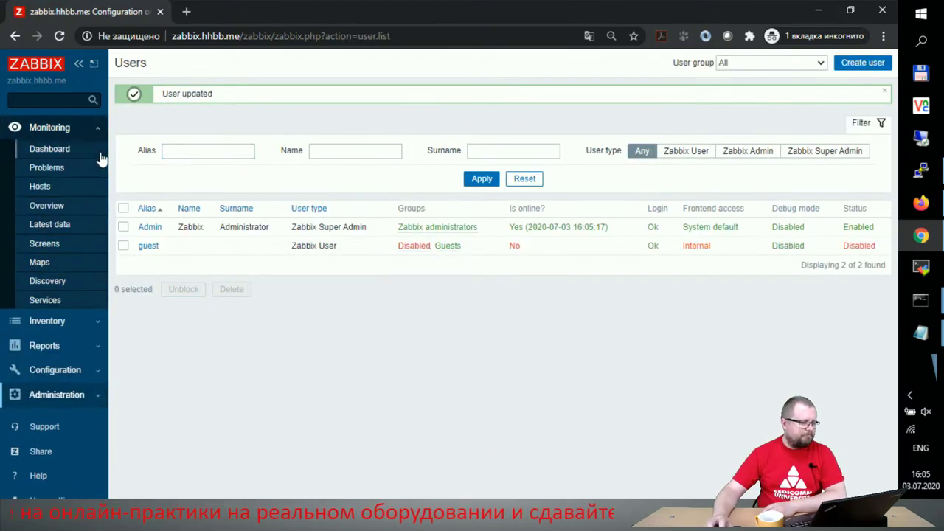
click(43, 150)
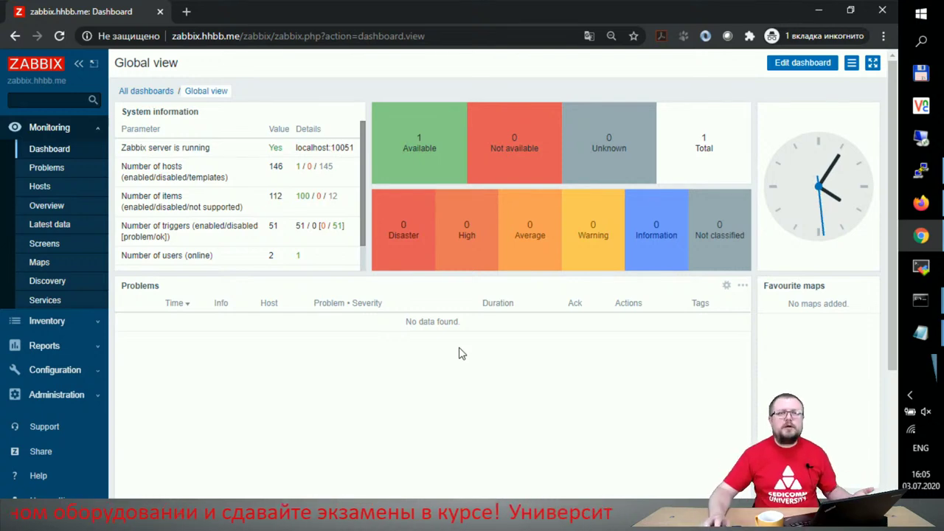
Step: Run 'ufw disable' in PuTTY, edited from the recalled ufw command, then return to the Zabbix dashboard
click(921, 171)
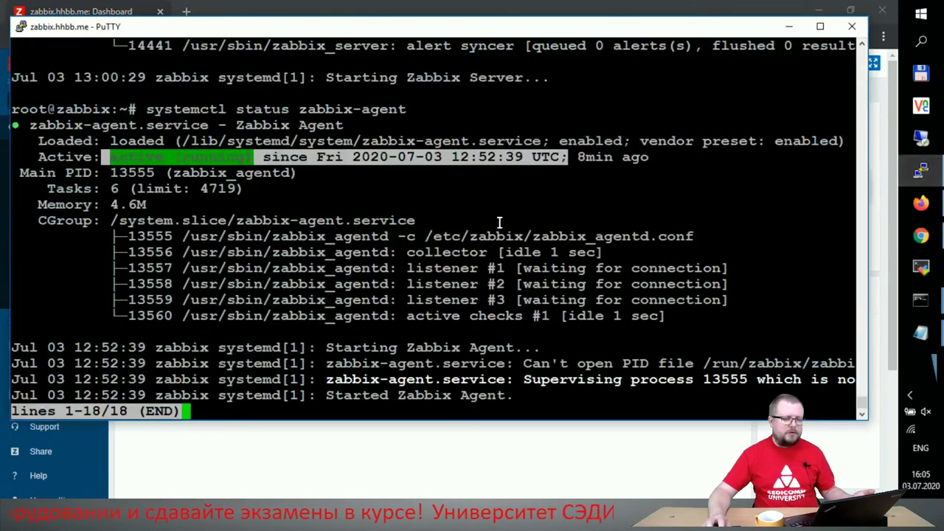
key(q)
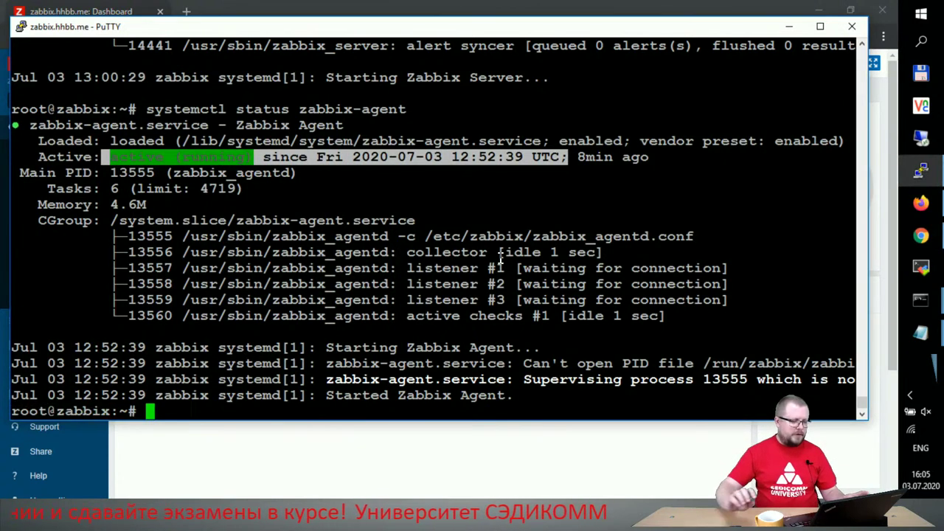
key(Up)
key(Up)
key(Up)
key(Up)
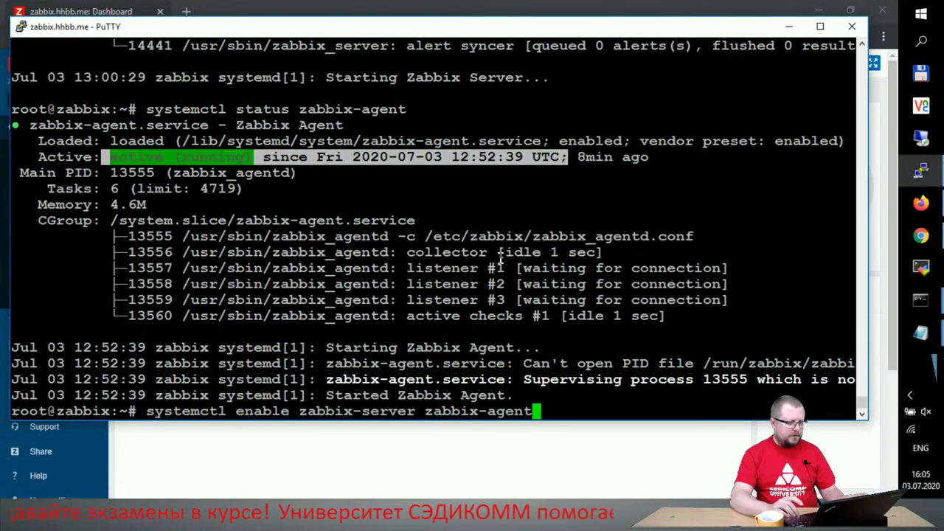
key(Up)
key(Up)
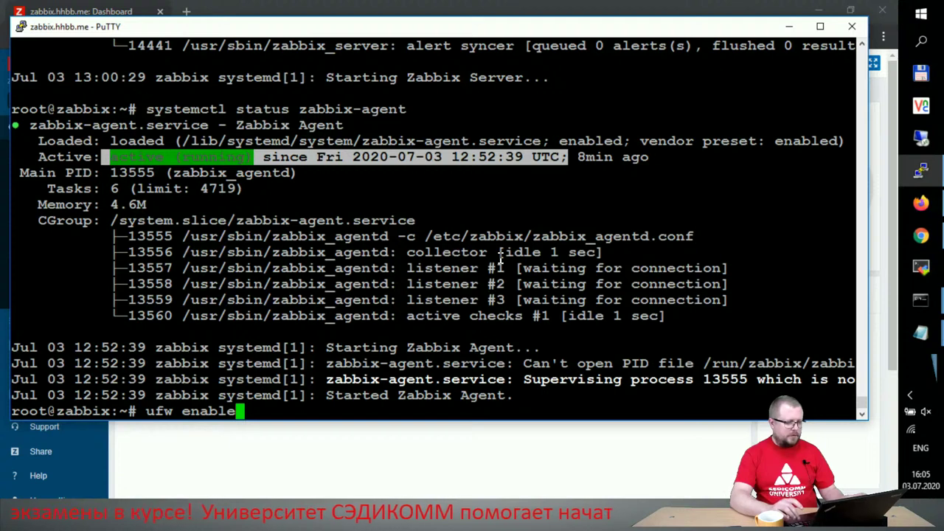
key(BackSpace)
key(BackSpace)
key(BackSpace)
key(BackSpace)
key(BackSpace)
key(BackSpace)
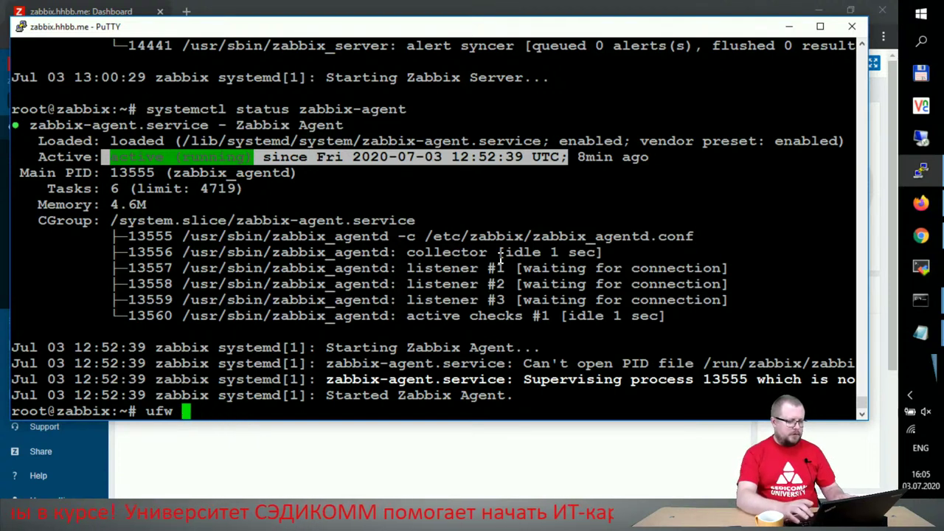
text(disable)
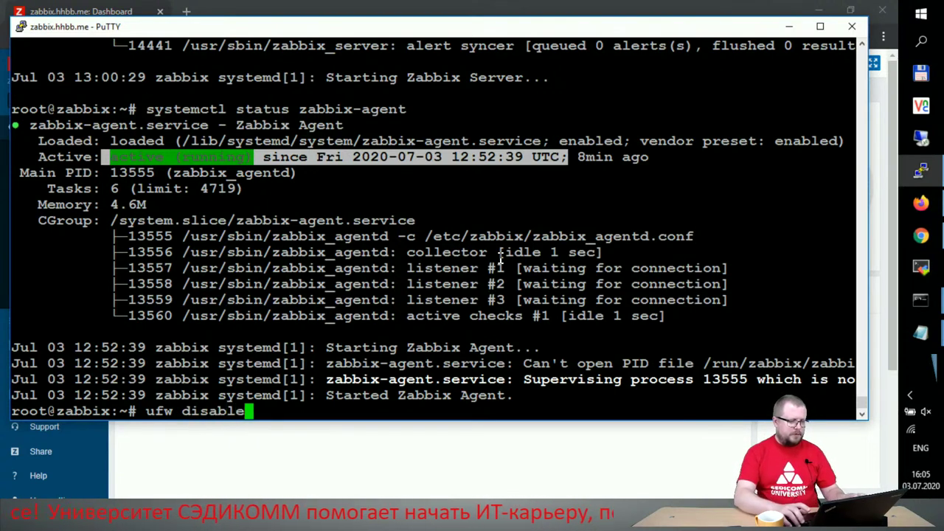
key(Return)
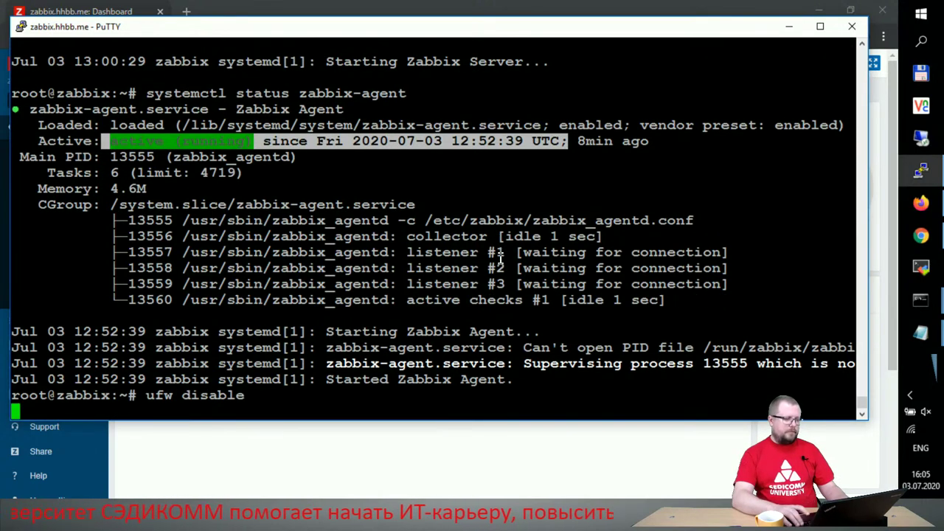
key(Return)
key(Return)
key(Return)
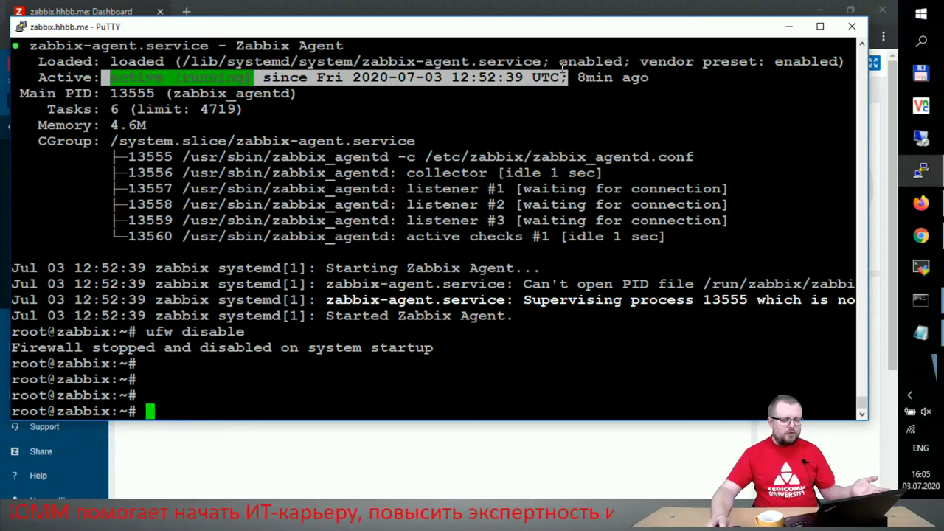
click(541, 481)
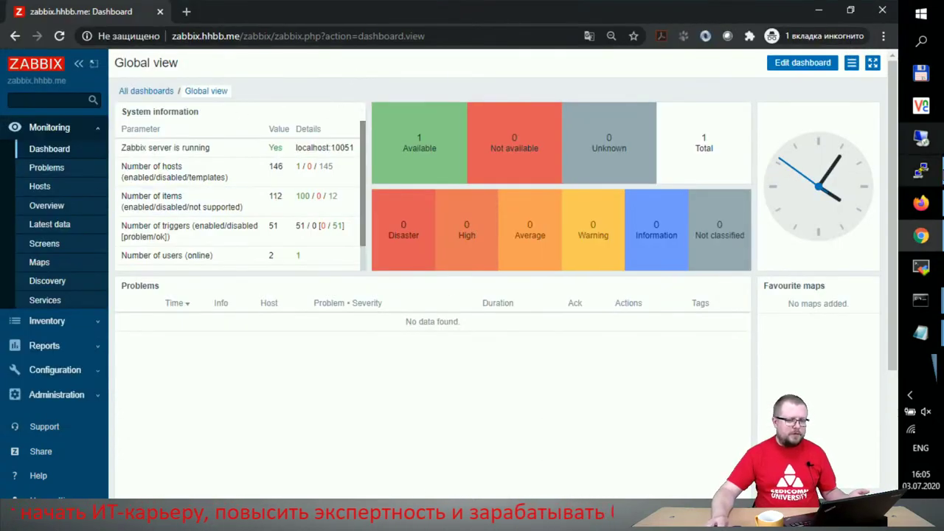
Step: In Firefox, retry the server address and append /zabbix to load the Zabbix login page
click(921, 204)
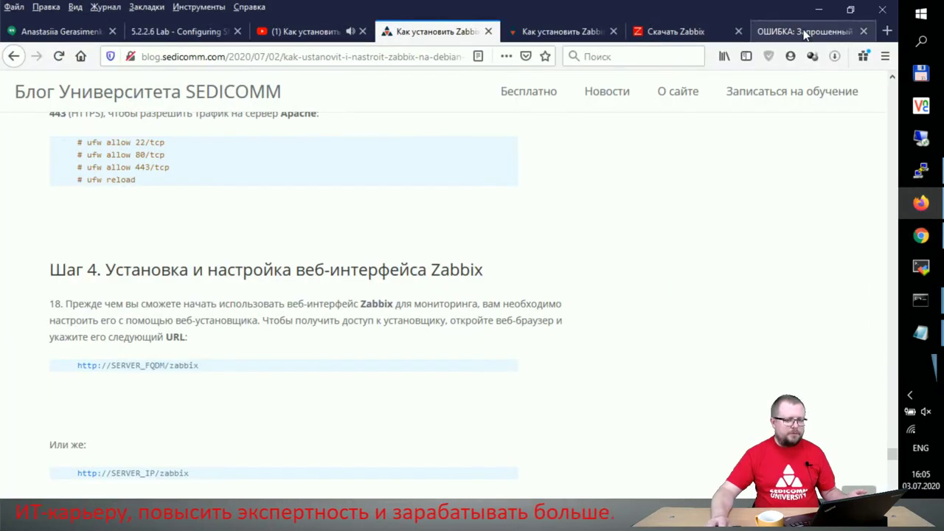
click(771, 31)
click(59, 57)
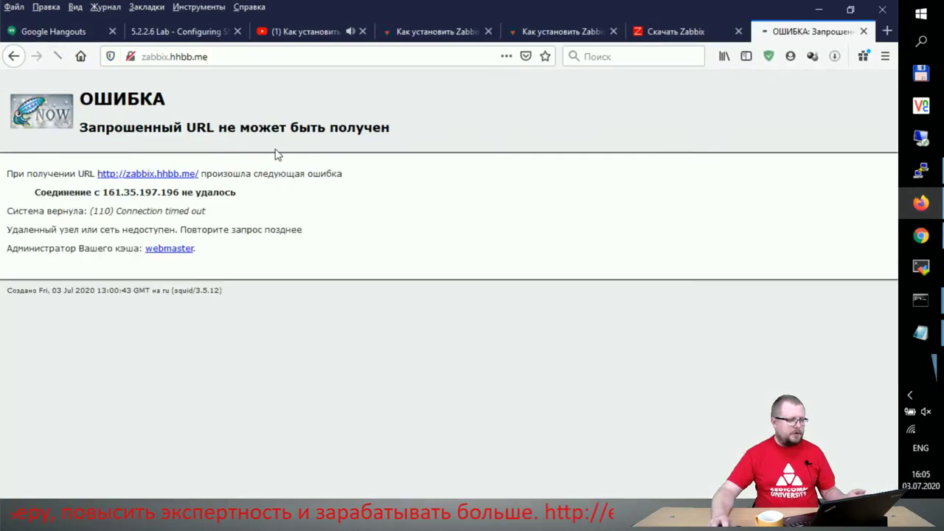
click(288, 56)
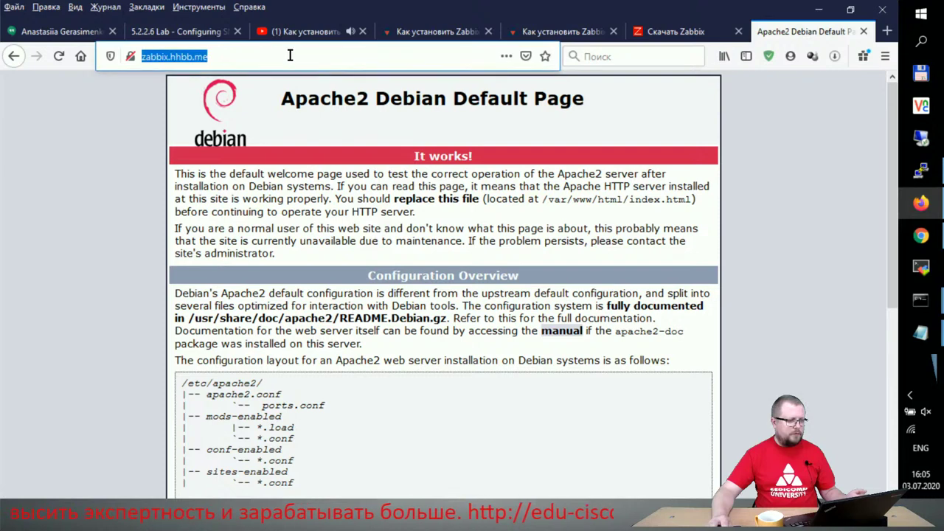
click(290, 56)
text(/za)
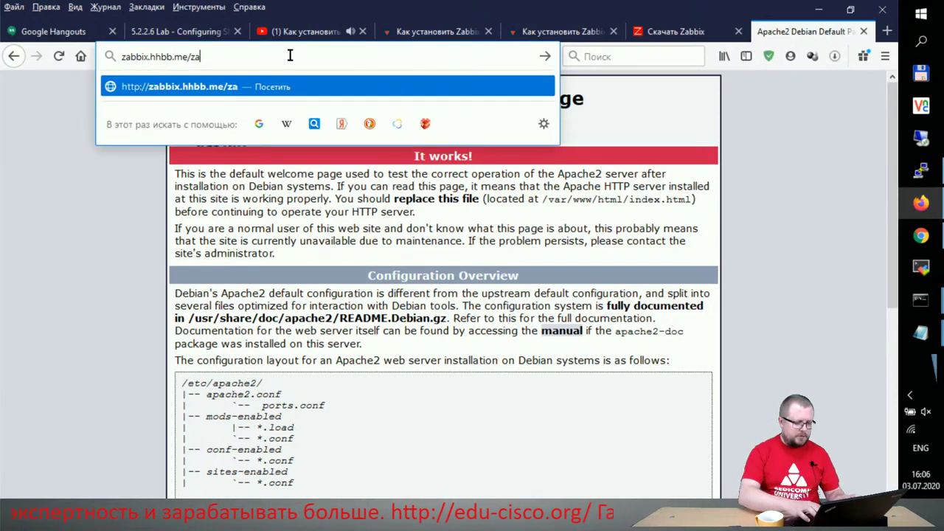
text(bbix)
key(Return)
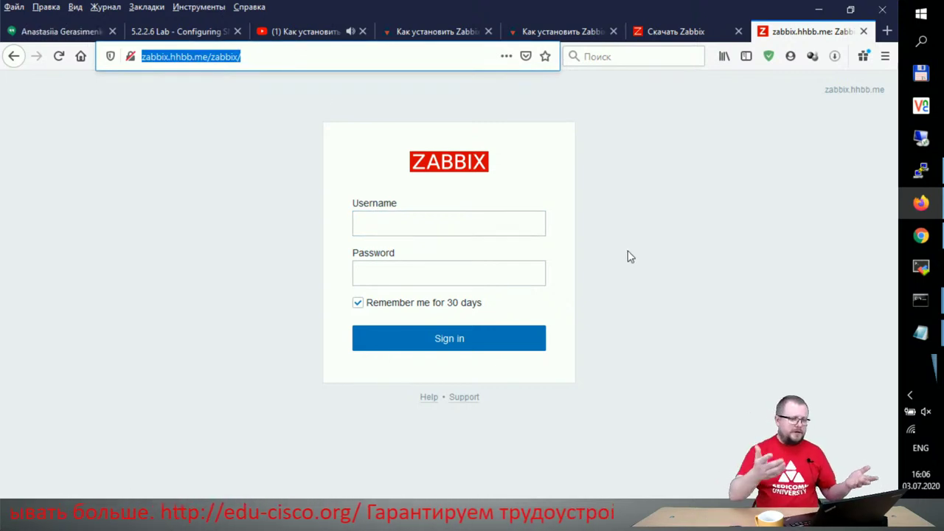
Step: Post the zabbix.hhbb.me/zabbix address in the YouTube live chat, then return to the sign-in page
click(323, 33)
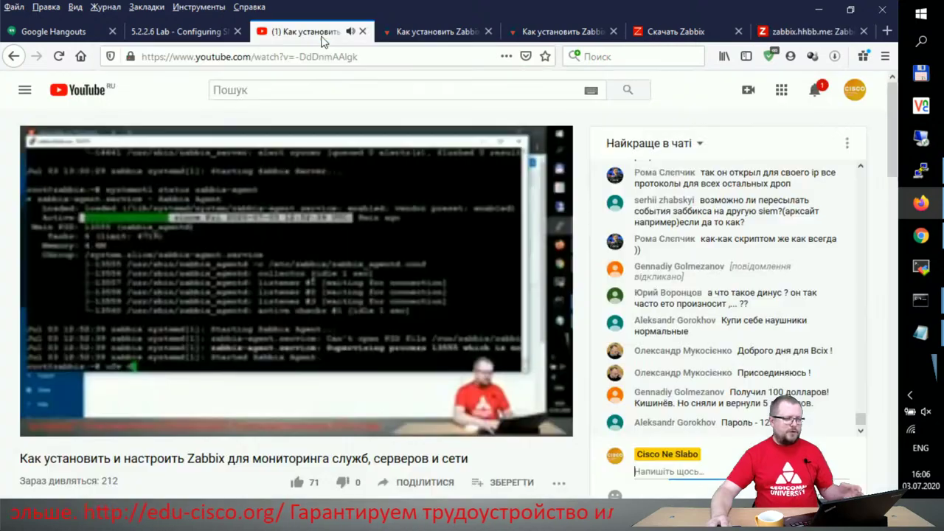
key(ctrl+v)
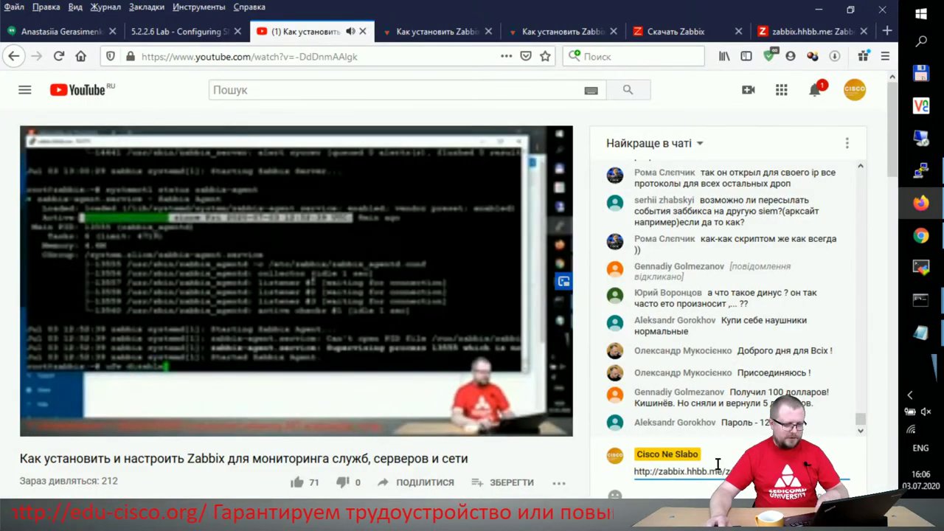
key(Return)
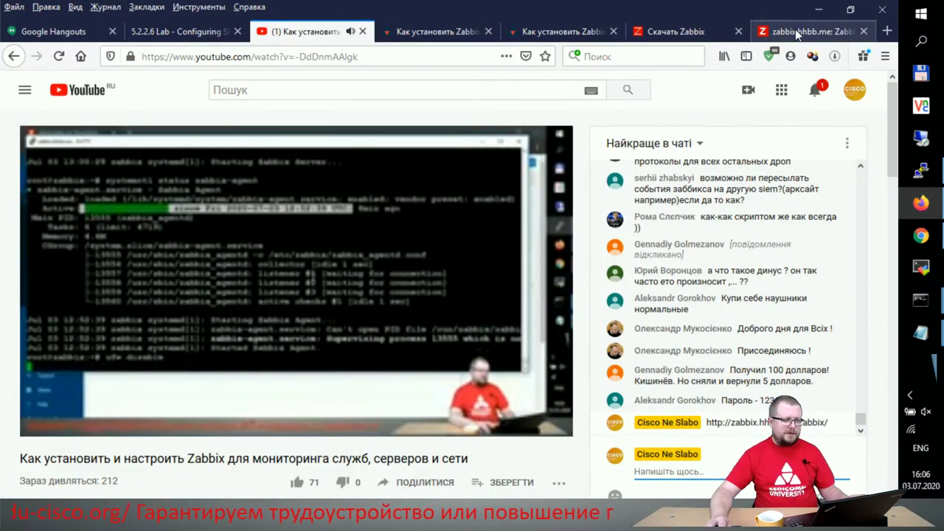
click(797, 32)
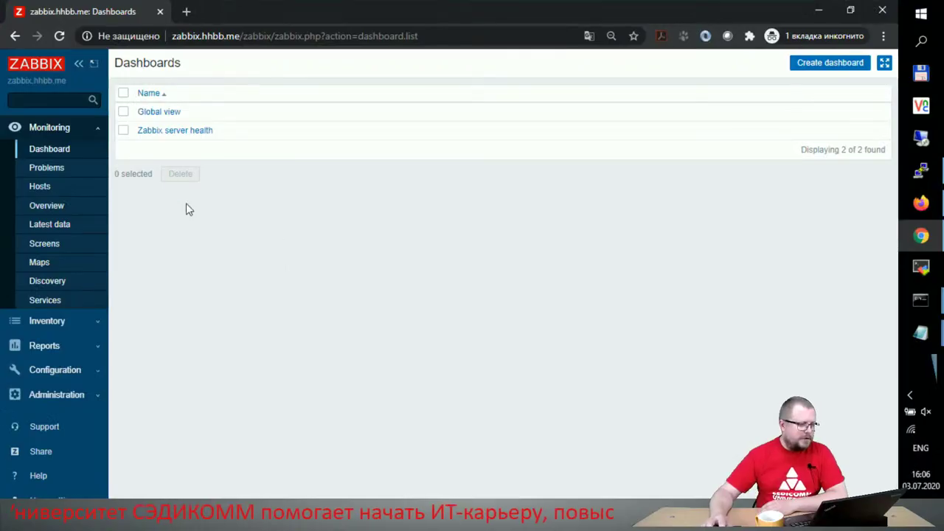
Step: Open the Zabbix server health dashboard and scroll through its graphs
click(190, 130)
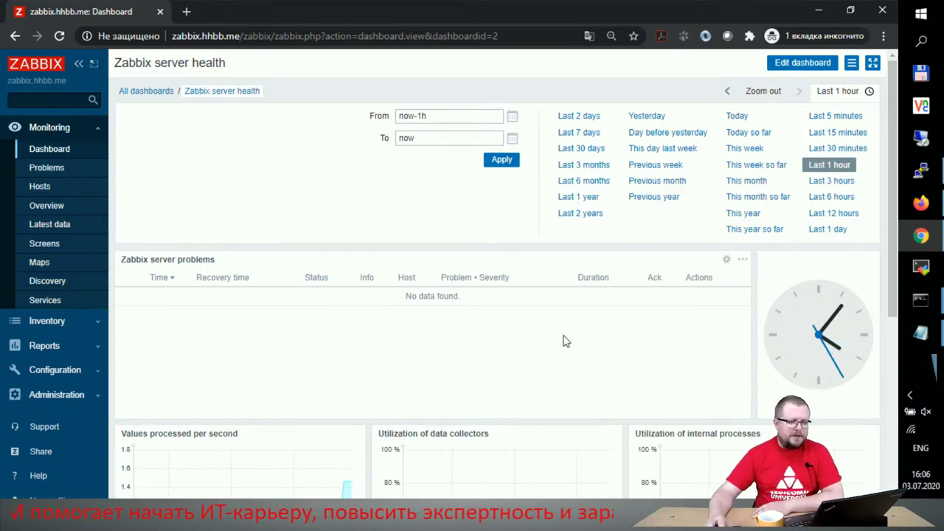
scroll(657, 355, down, 4)
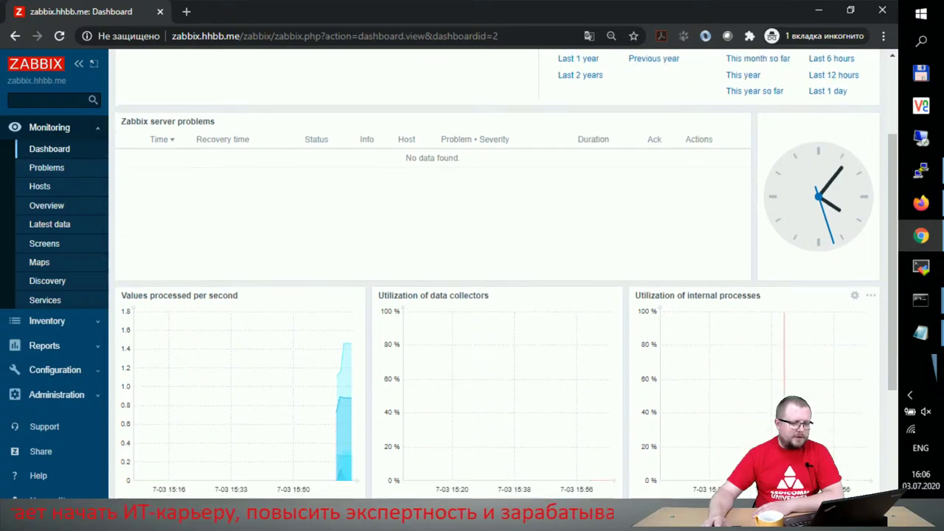
scroll(856, 442, down, 2)
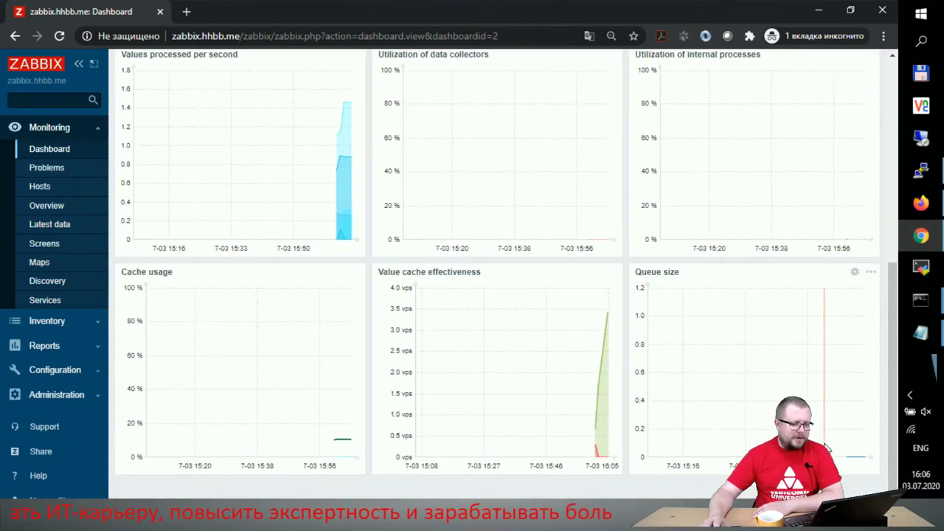
scroll(693, 409, up, 5)
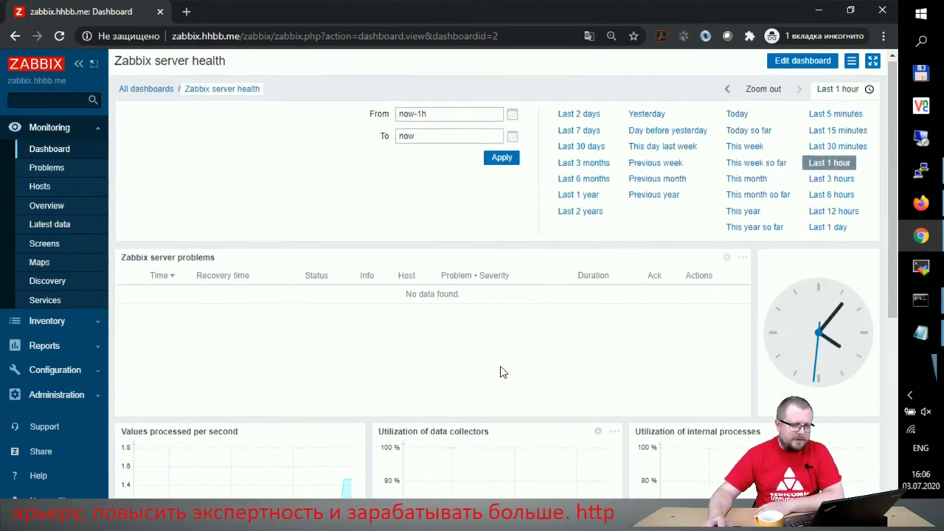
Step: Set the dashboard time range to Last 30 minutes, then narrow it to Last 15 minutes
click(841, 148)
scroll(601, 306, down, 3)
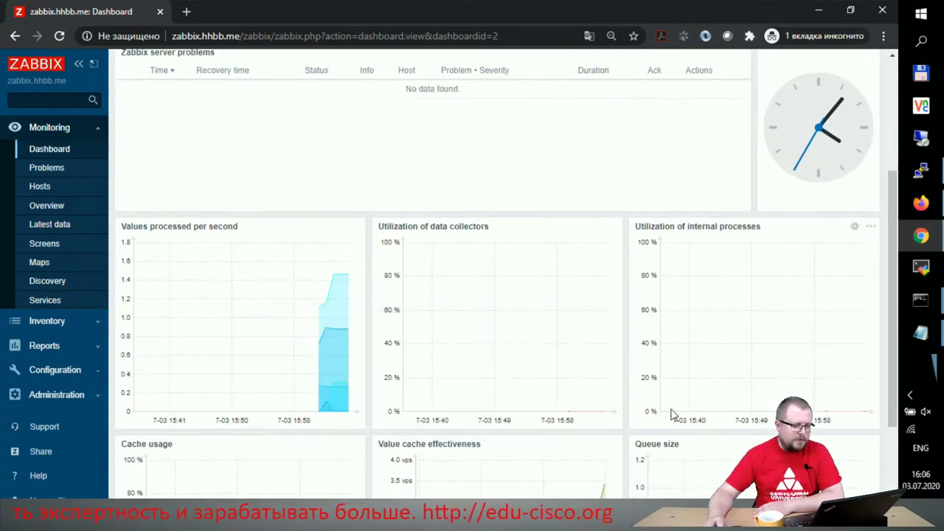
scroll(716, 469, down, 3)
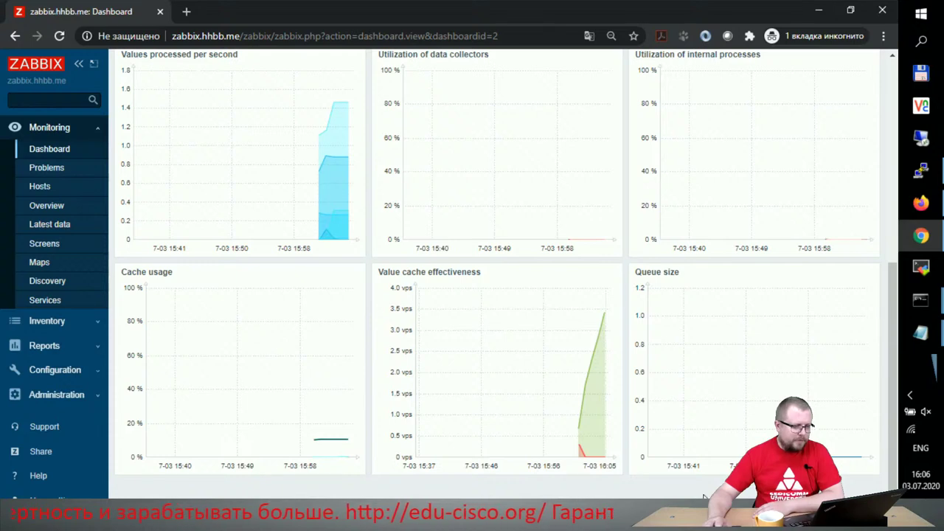
scroll(428, 420, up, 1)
mouse_move(321, 208)
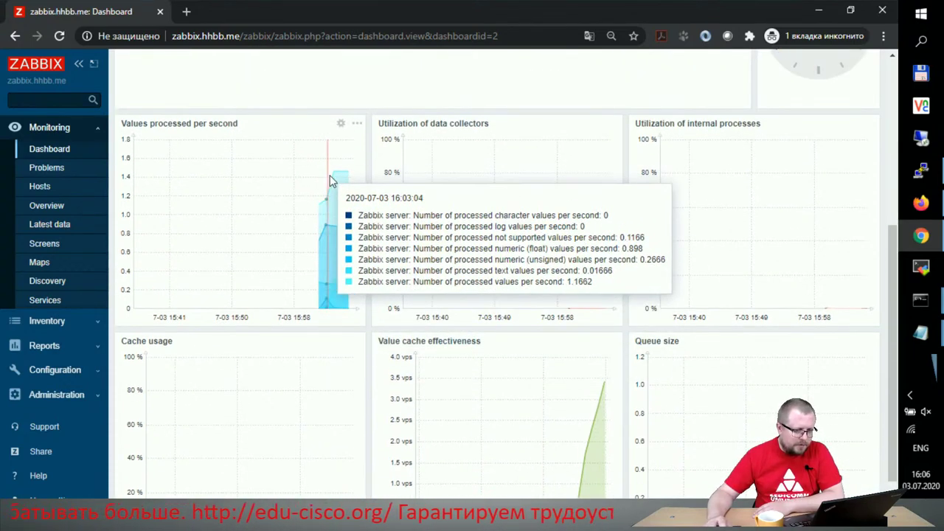
mouse_move(591, 408)
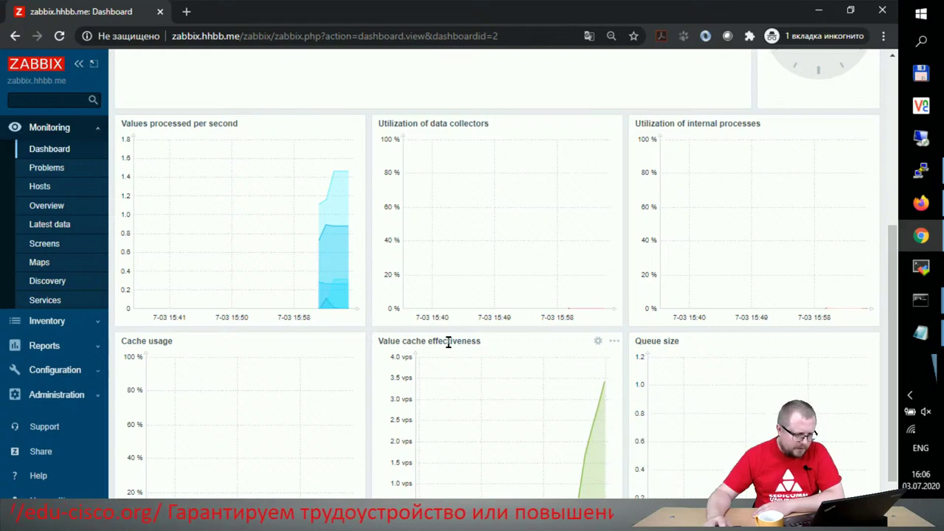
mouse_move(597, 391)
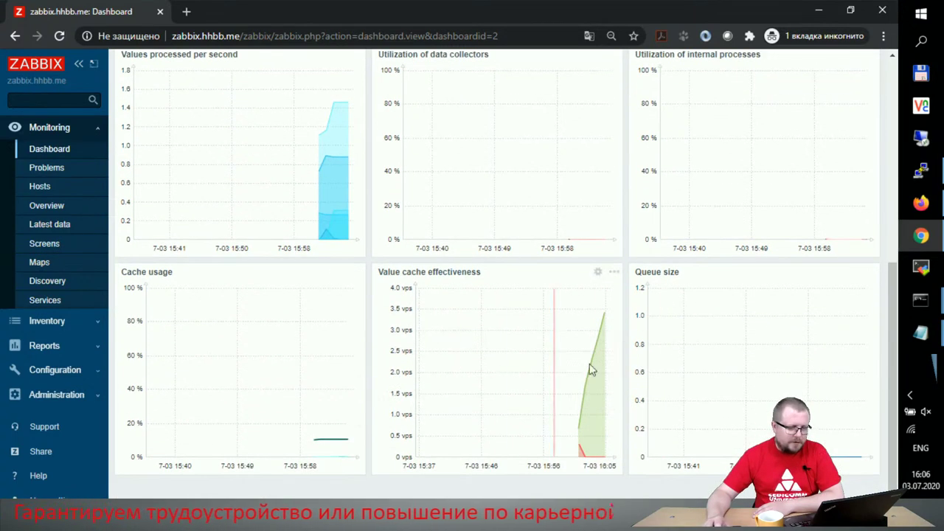
scroll(673, 318, up, 1)
scroll(673, 318, up, 4)
scroll(202, 287, up, 3)
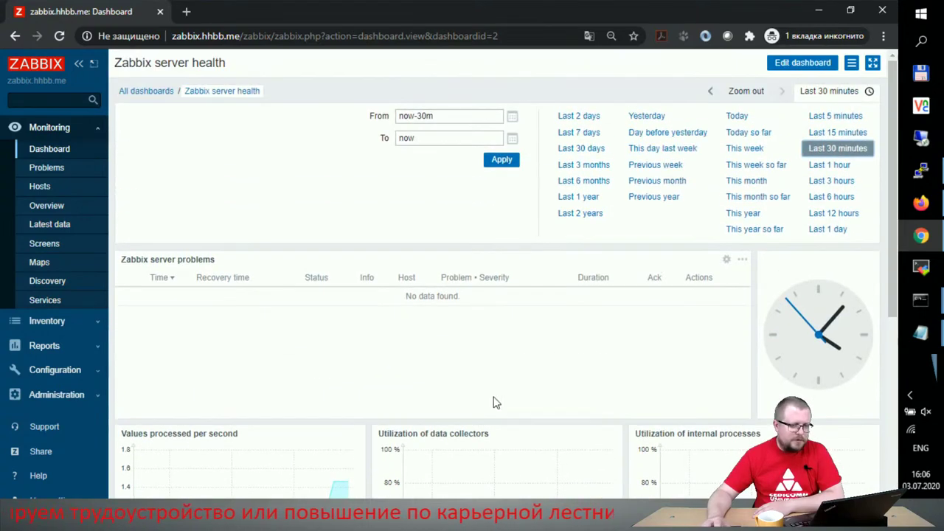
click(856, 133)
scroll(386, 327, down, 5)
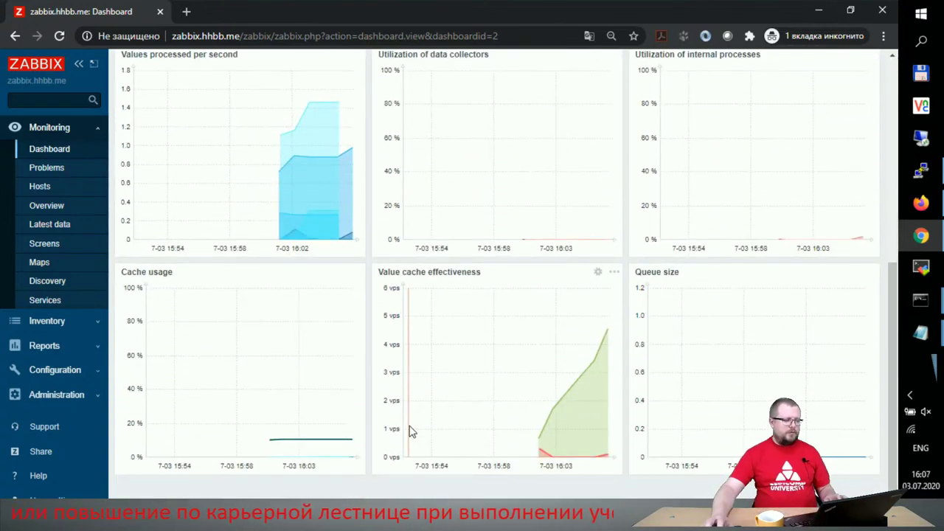
mouse_move(291, 447)
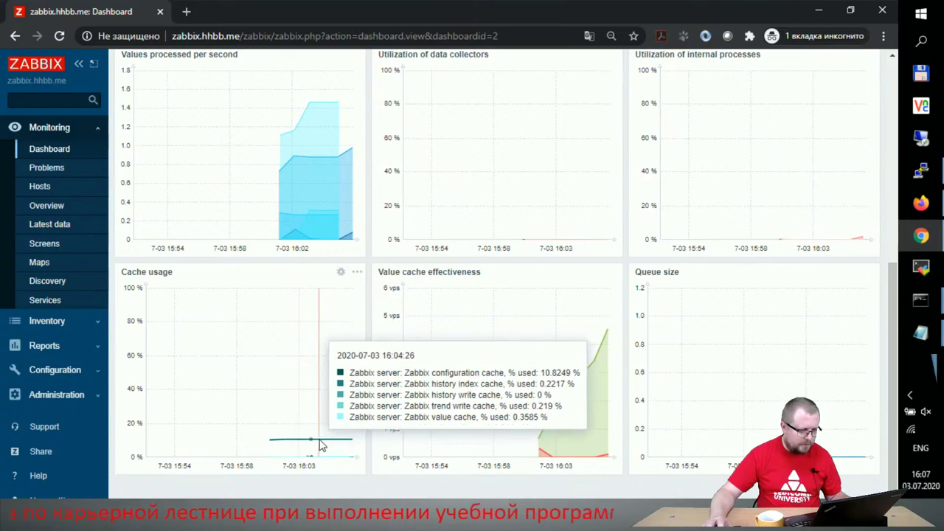
scroll(487, 356, up, 5)
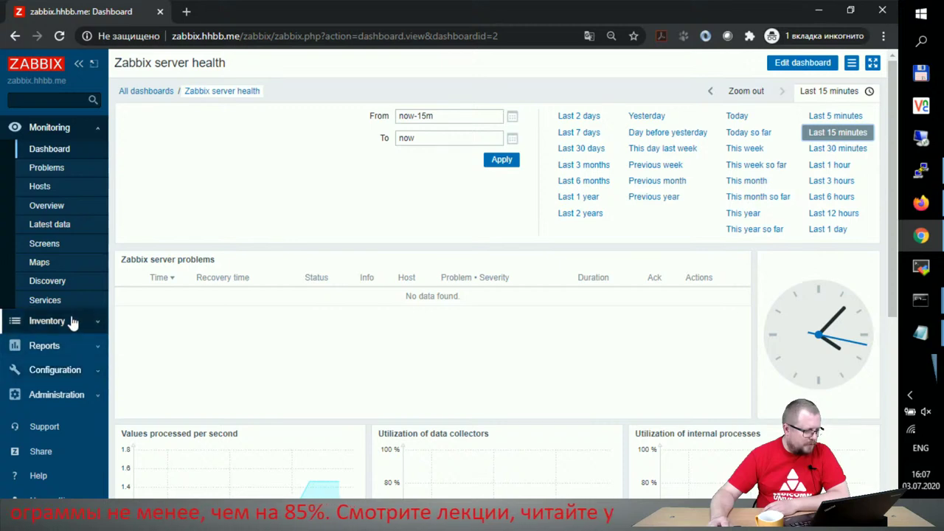
Step: Open Configuration > Hosts and review the enabled Zabbix server host at 127.0.0.1:10050
click(82, 369)
click(41, 261)
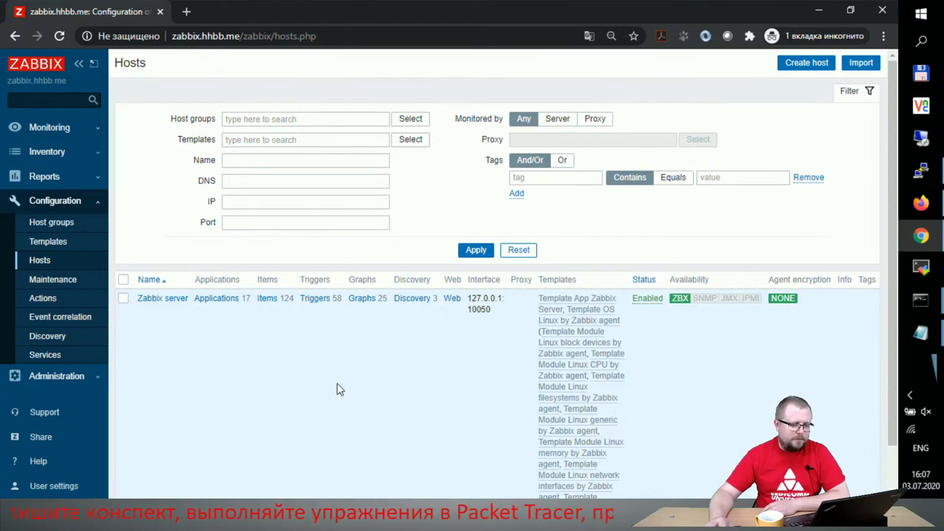
scroll(339, 398, down, 2)
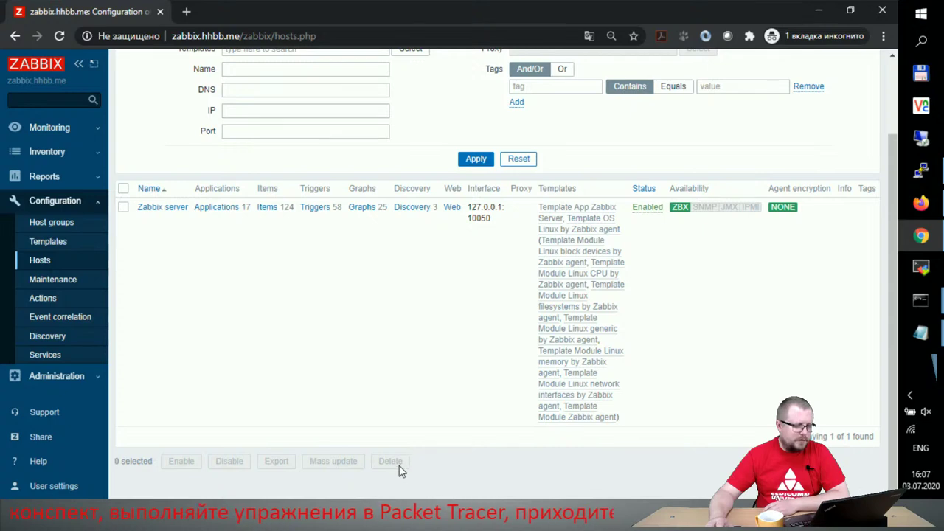
scroll(400, 434, up, 1)
scroll(401, 434, up, 1)
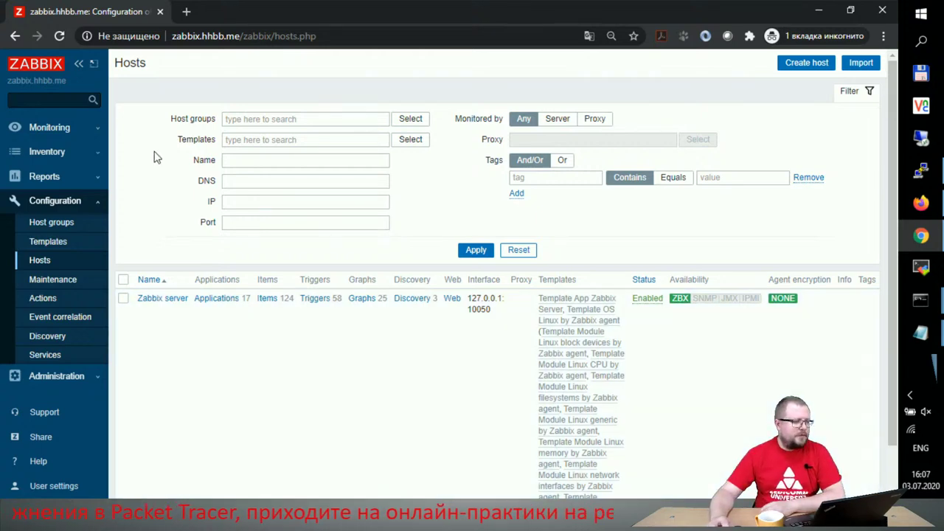
click(37, 127)
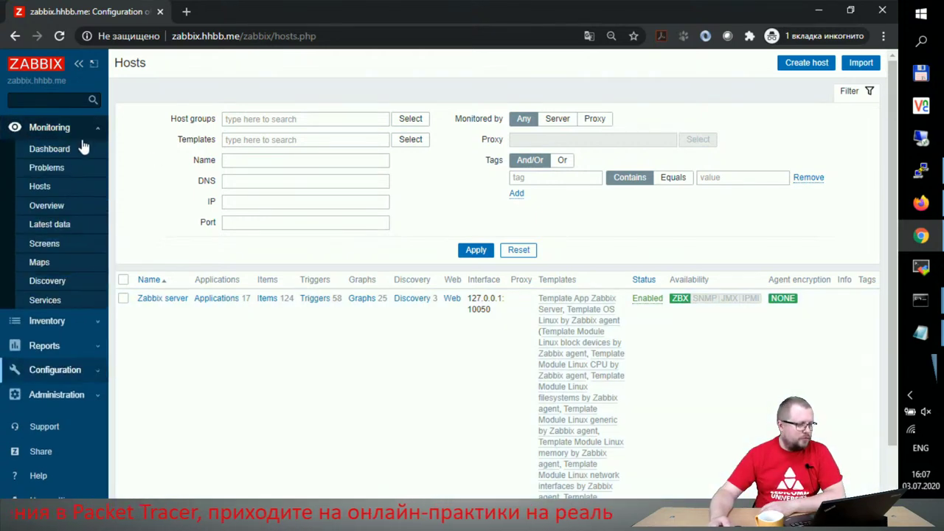
Step: Return to the server health dashboard and scroll through its value-processing and cache graphs
click(92, 148)
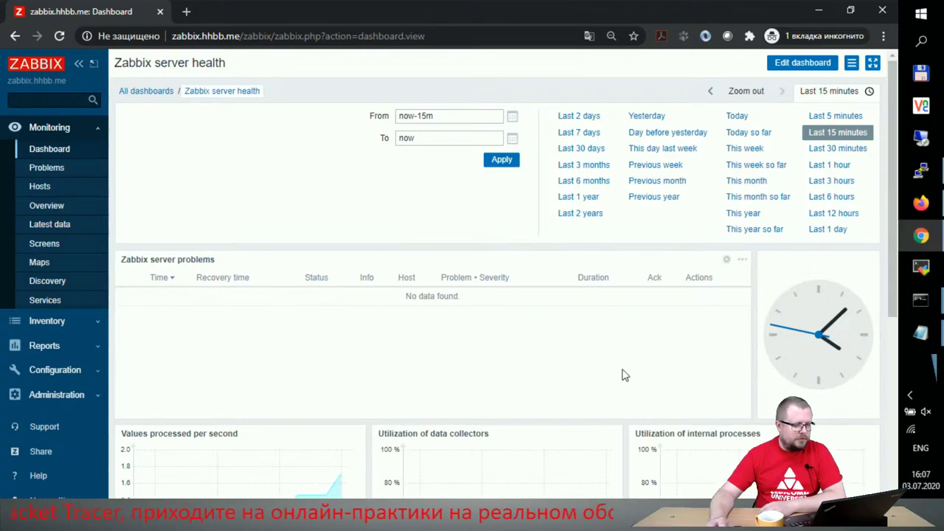
scroll(627, 376, down, 4)
scroll(523, 388, down, 2)
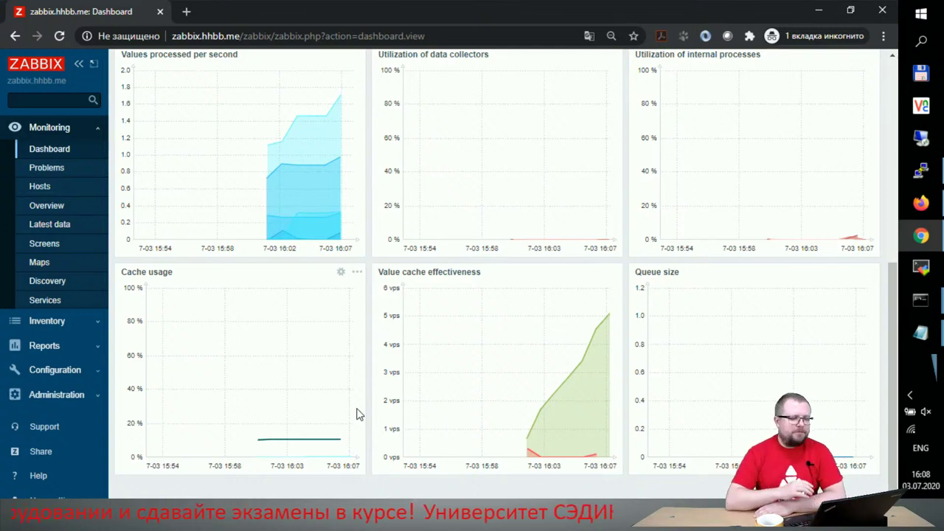
scroll(356, 414, up, 5)
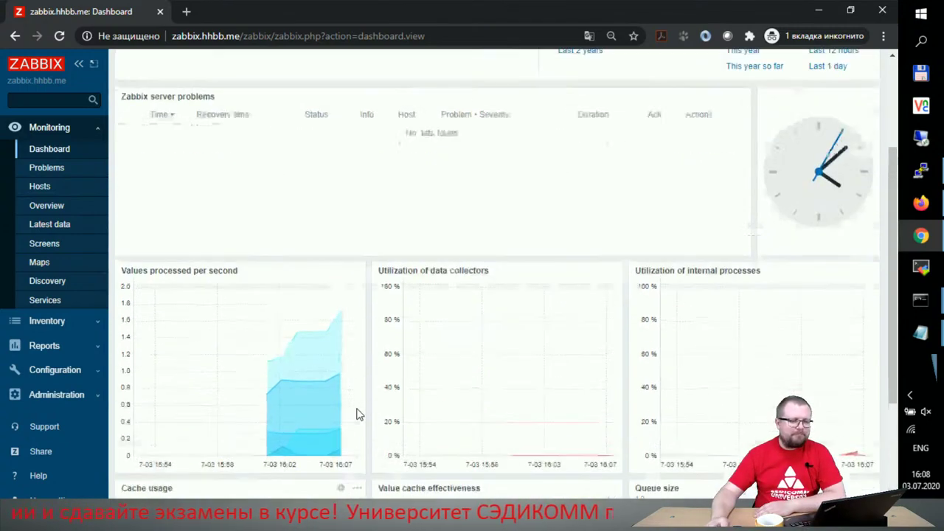
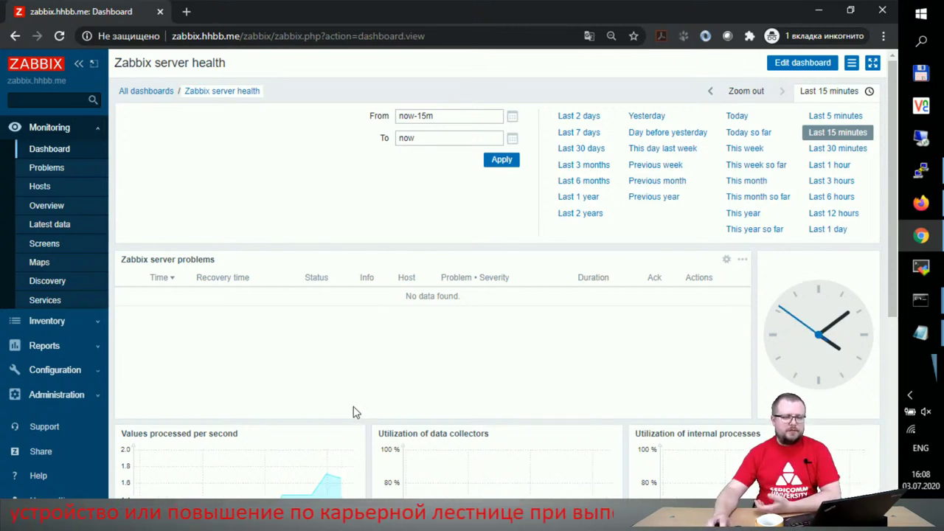
Step: Review the server health dashboard graphs, then bring the Firefox window with the Zabbix sign-in page forward
scroll(368, 399, down, 4)
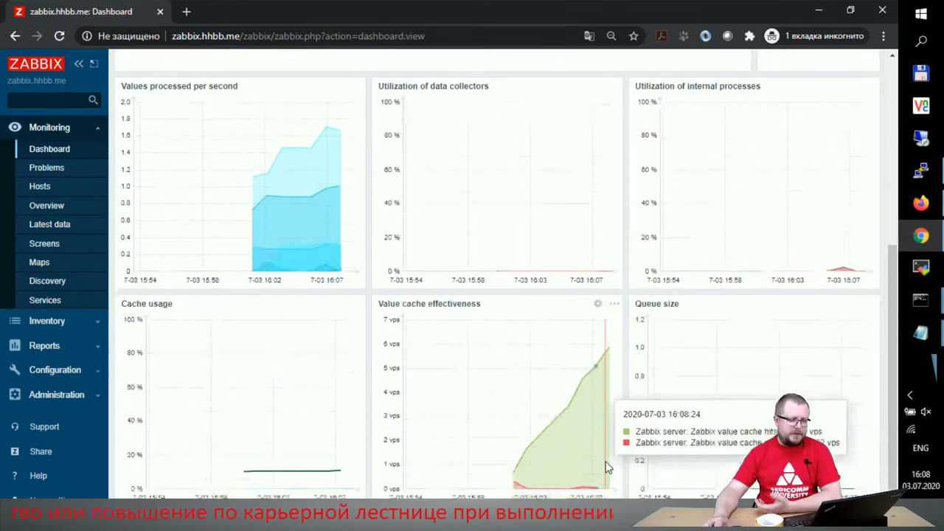
scroll(612, 413, down, 2)
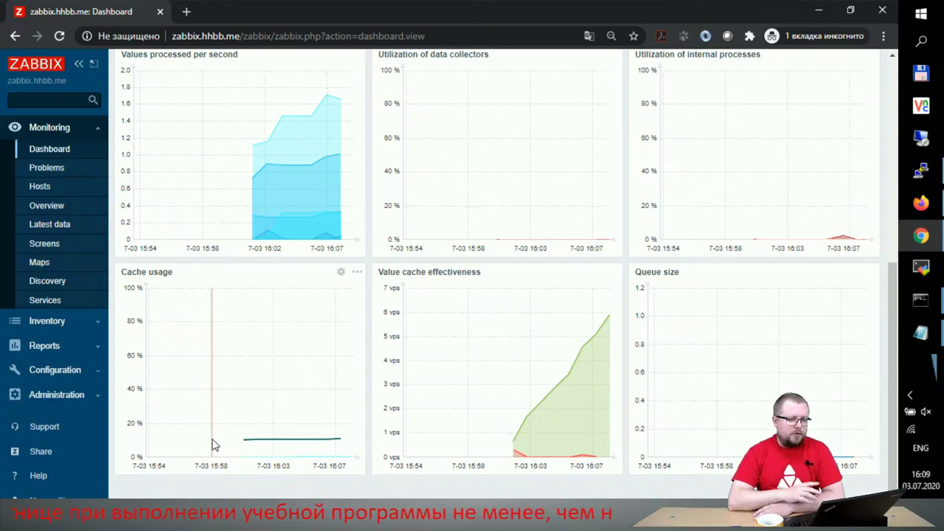
scroll(214, 445, up, 5)
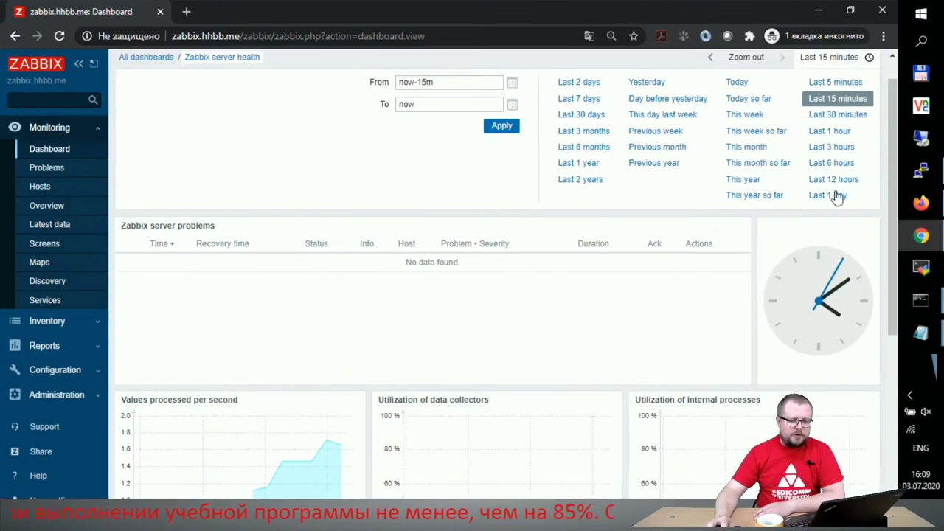
click(921, 202)
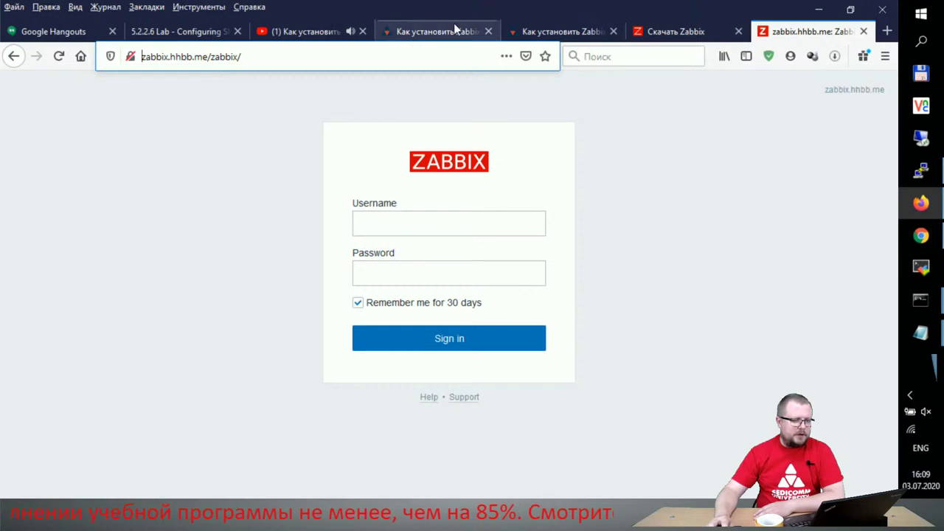
Step: Read the SEDICOMM Zabbix guide's method 2, highlight 'Создать хост', and return to the Zabbix dashboard
click(564, 31)
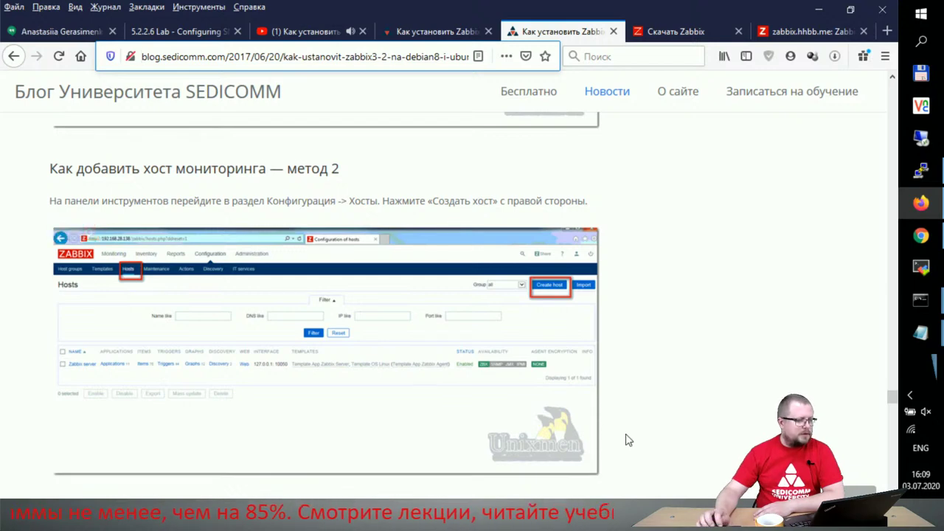
scroll(548, 419, down, 7)
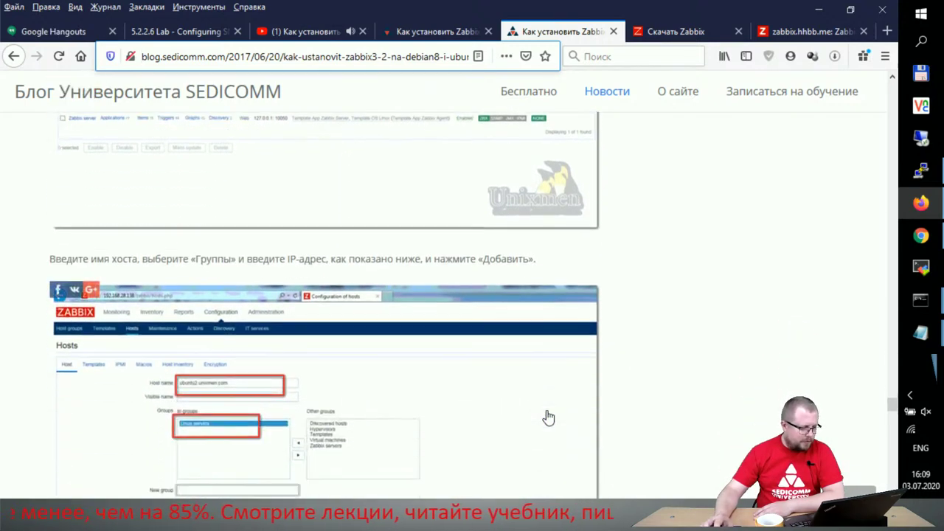
scroll(548, 418, up, 7)
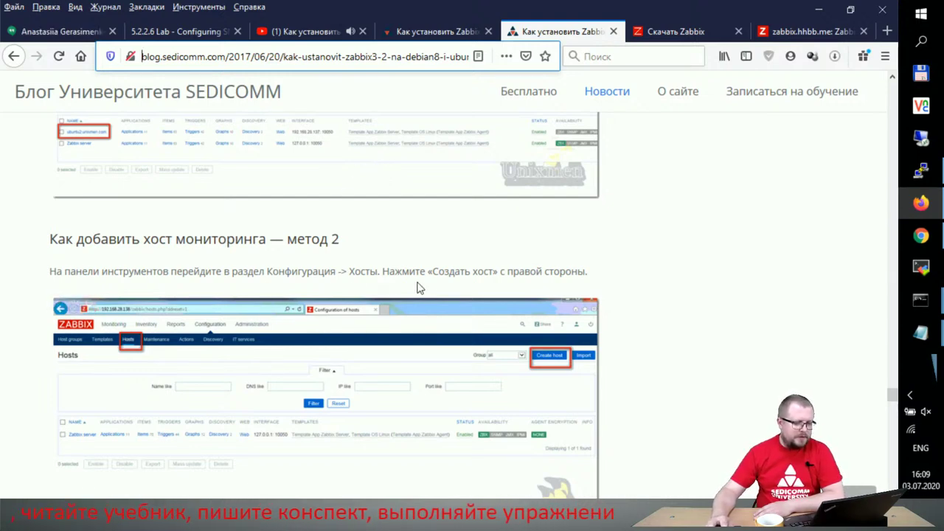
drag(433, 271, 496, 272)
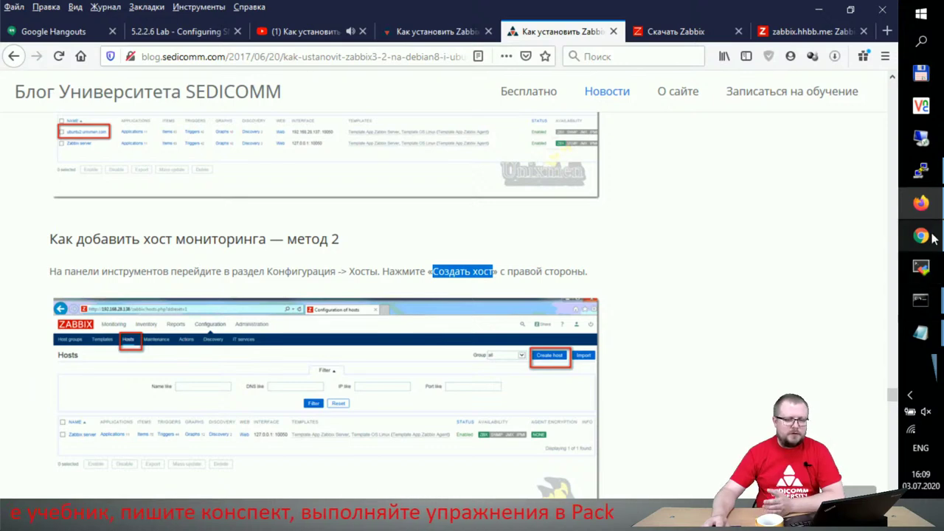
click(922, 236)
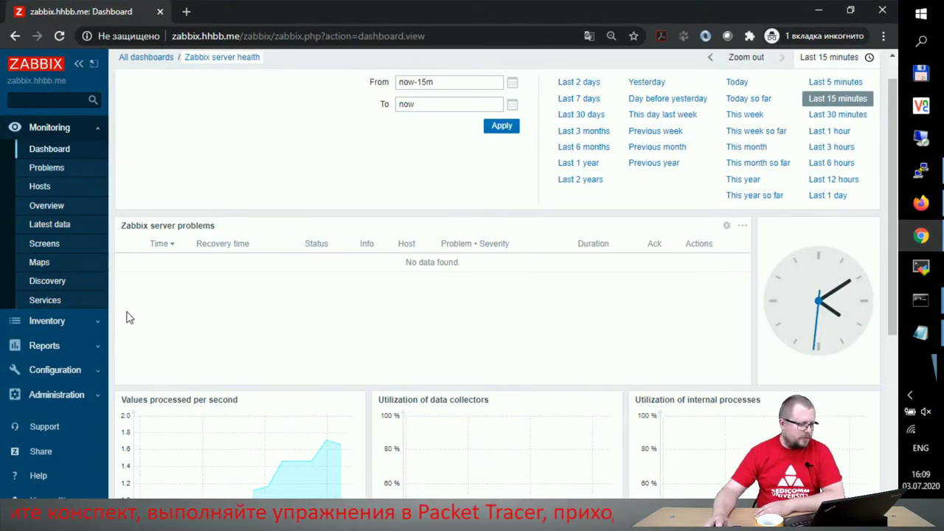
Step: Open a blank Create host form via Configuration > Hosts, then bring the blog article back forward
click(72, 369)
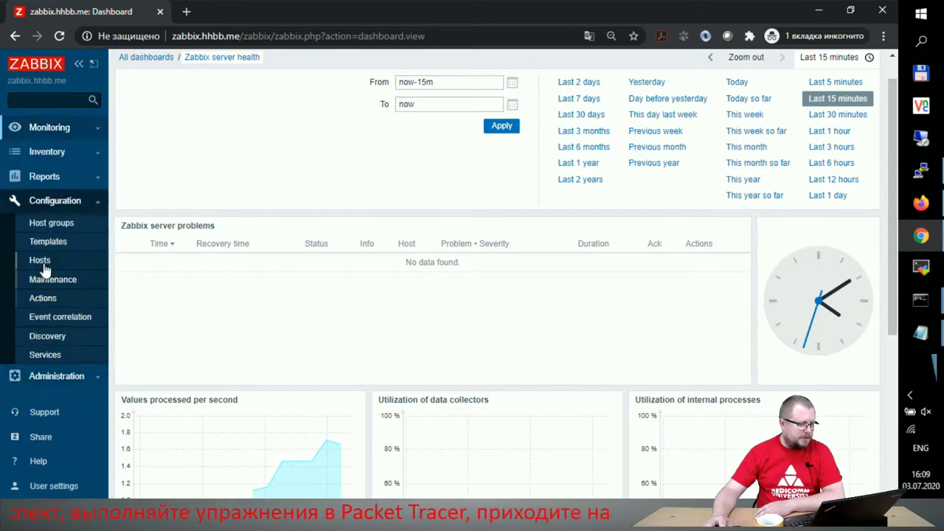
click(43, 267)
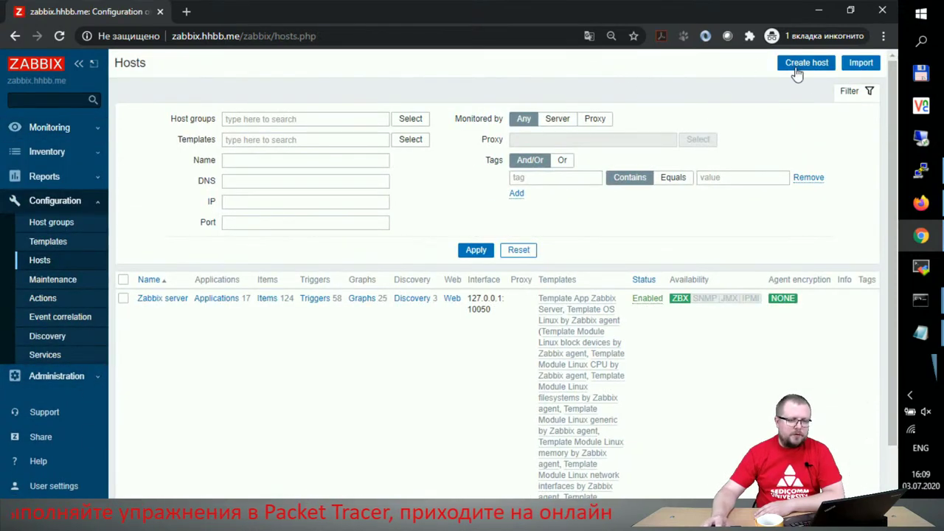
click(805, 65)
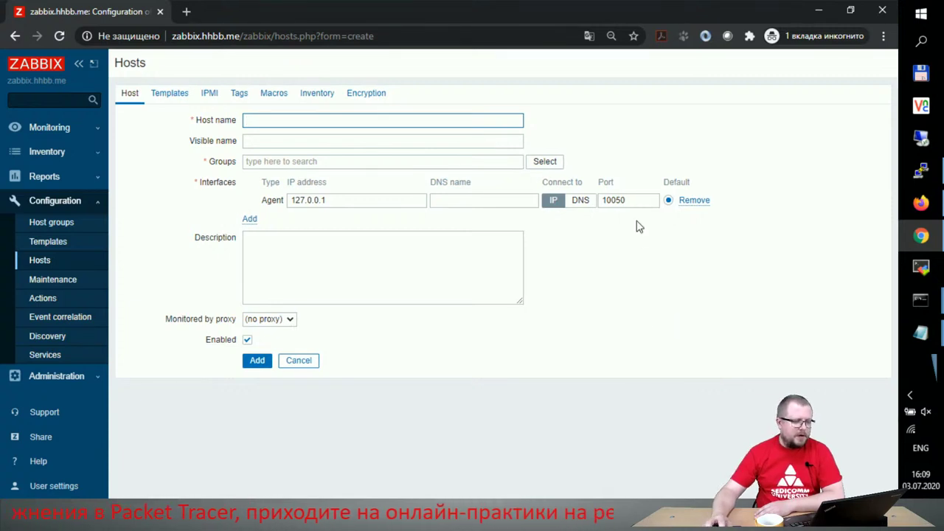
mouse_move(929, 249)
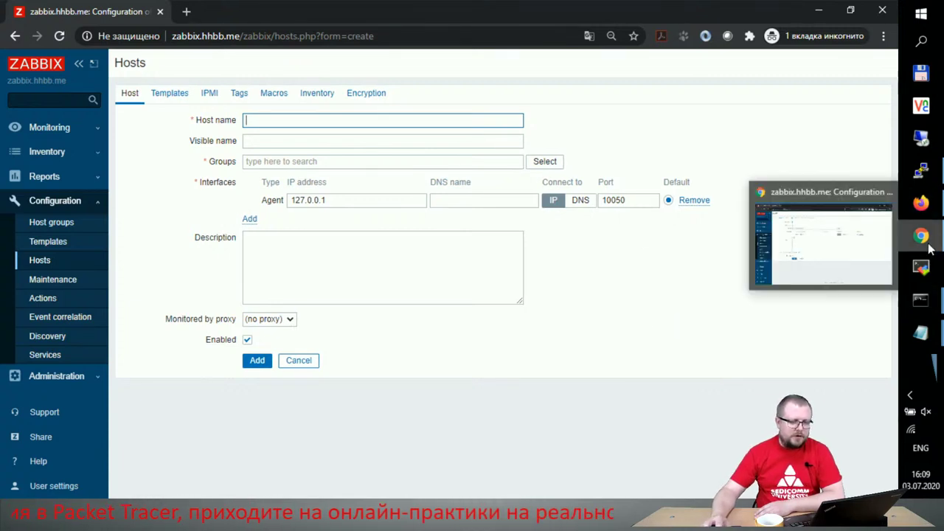
click(936, 207)
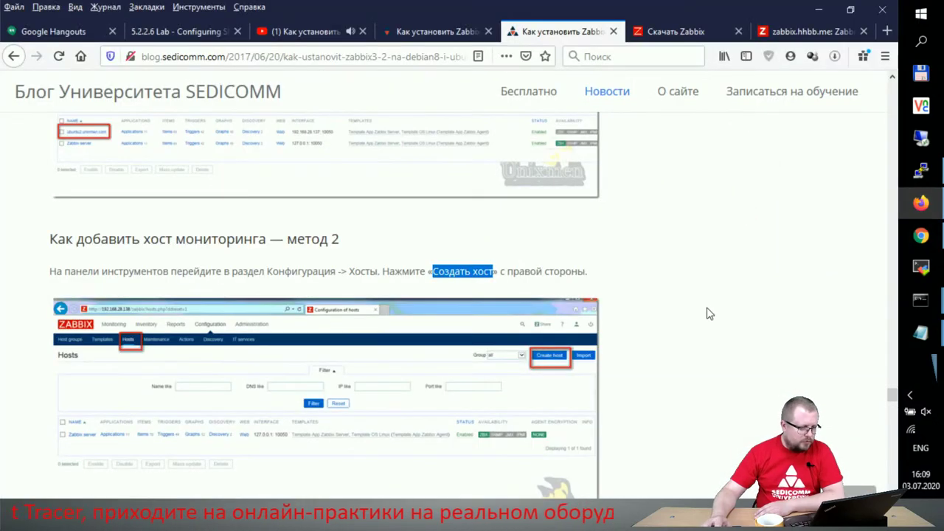
Step: Enlarge the guide's example host form (ubuntu2.unixmen.com, Linux servers, 192.168.28.137) and compare it with the Zabbix form
scroll(707, 313, down, 5)
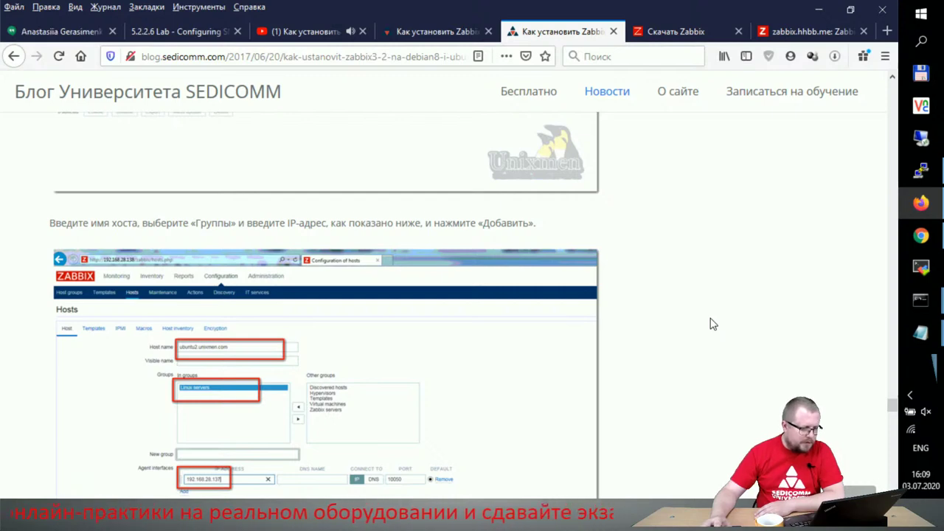
scroll(692, 329, down, 2)
click(376, 266)
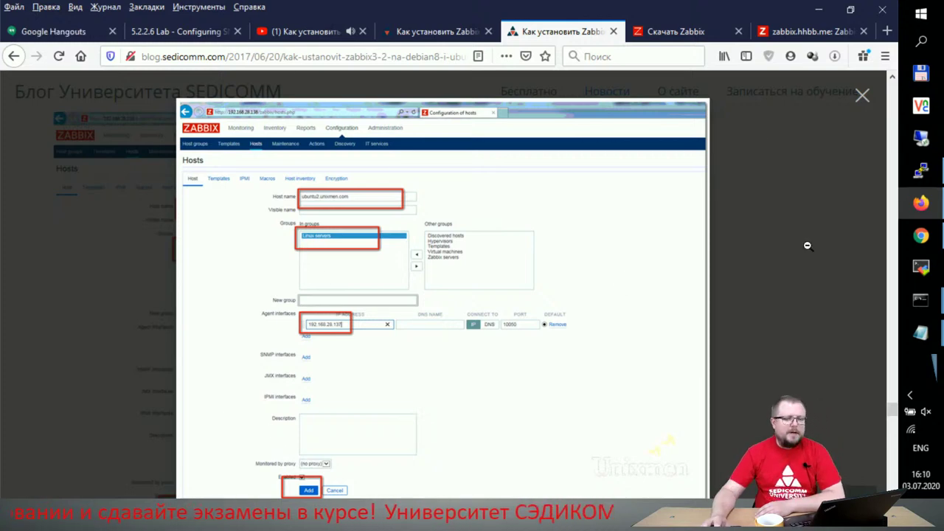
click(929, 211)
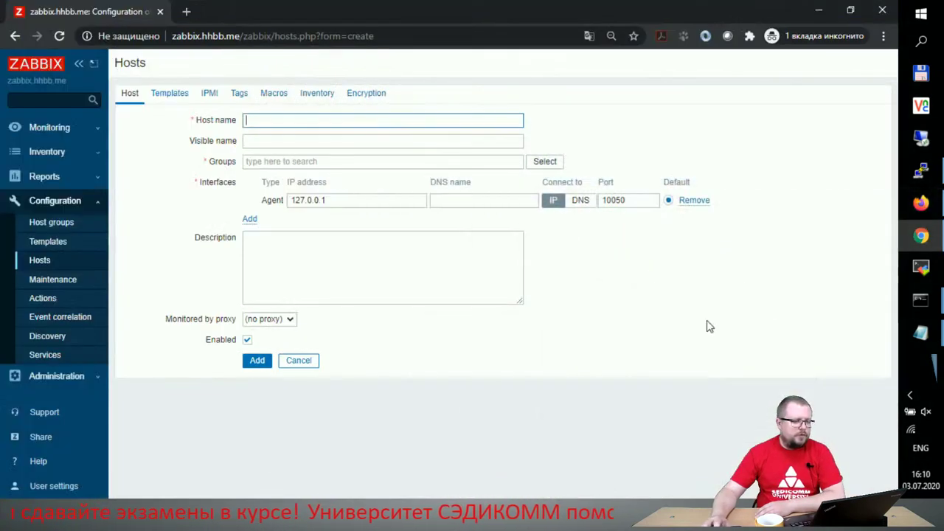
click(929, 212)
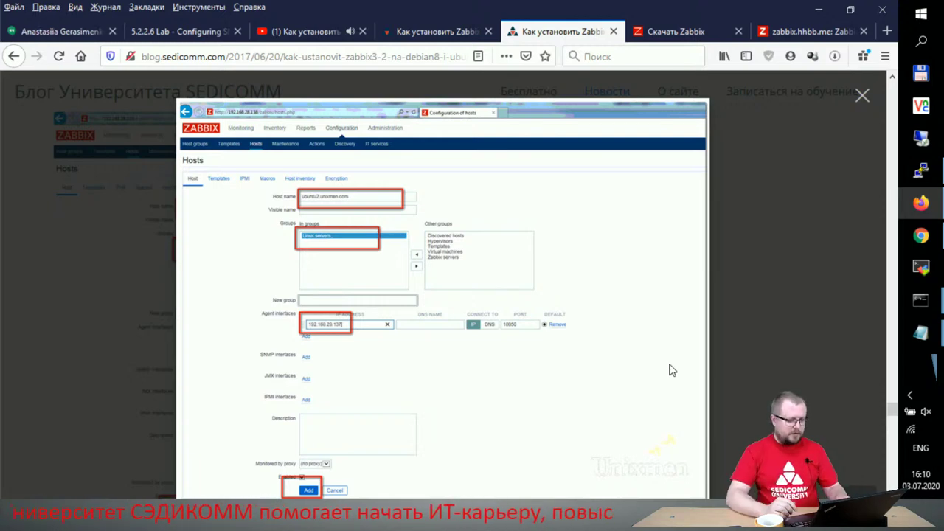
Step: Ping srv.hhbb.me from Command Prompt, stopping after two replies from 161.35.25.101
key(super+r)
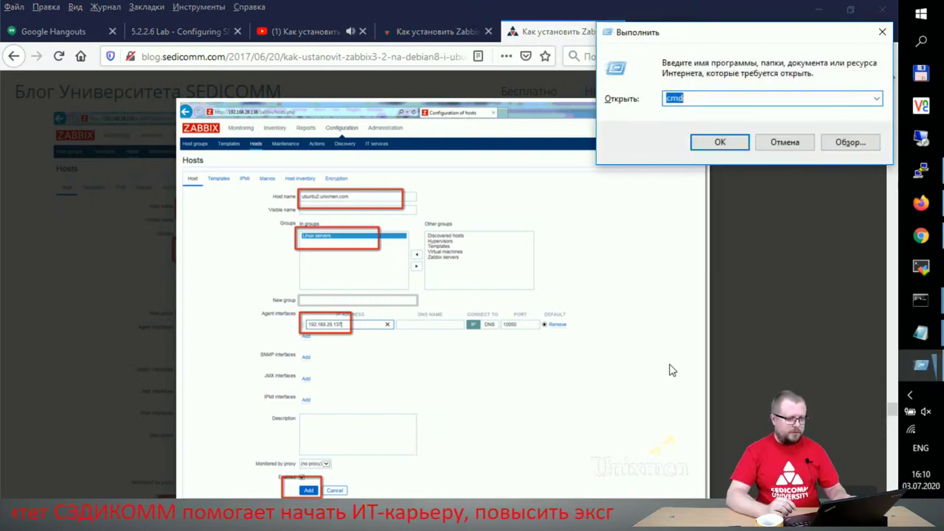
key(Return)
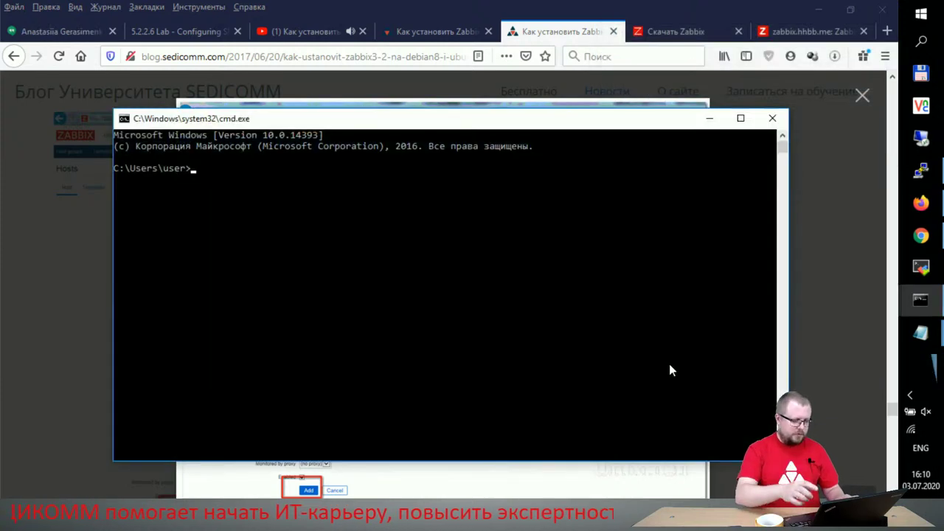
text(srv)
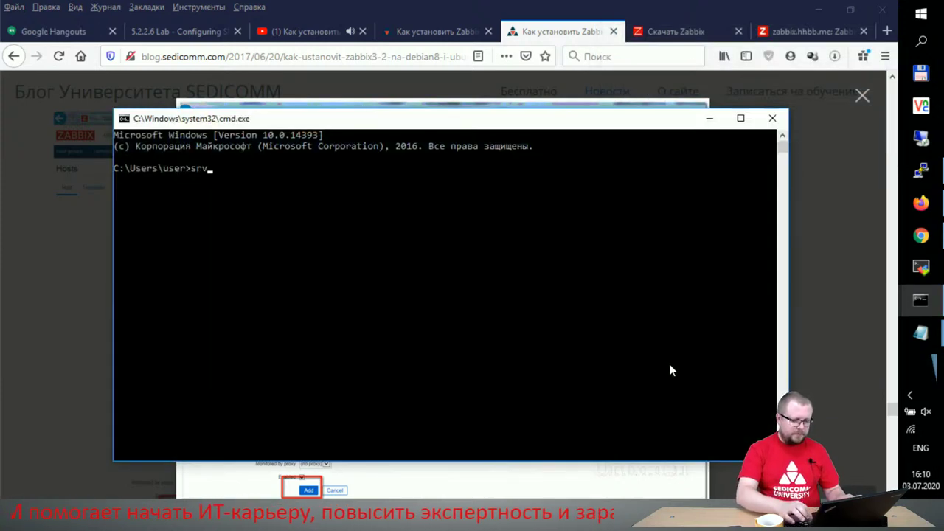
text(.hb)
key(BackSpace)
key(BackSpace)
key(BackSpace)
key(BackSpace)
key(BackSpace)
key(BackSpace)
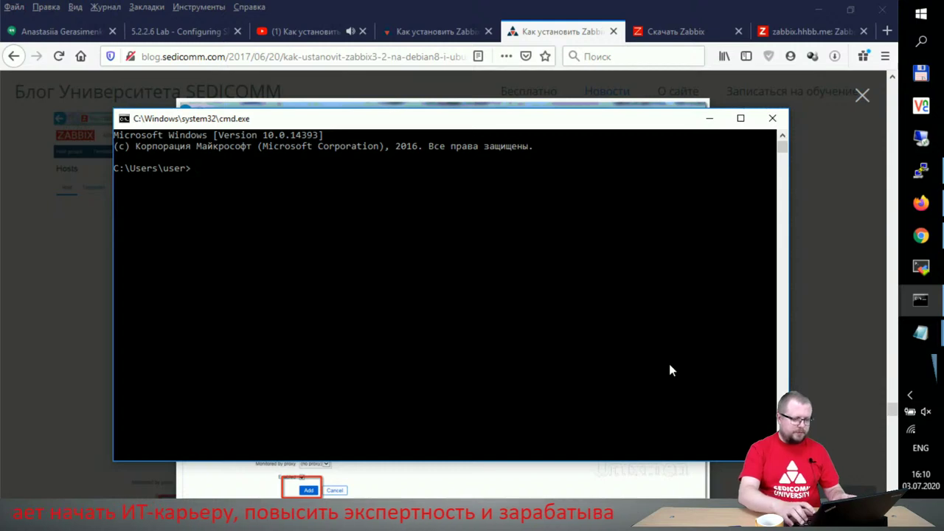
text(ping srv)
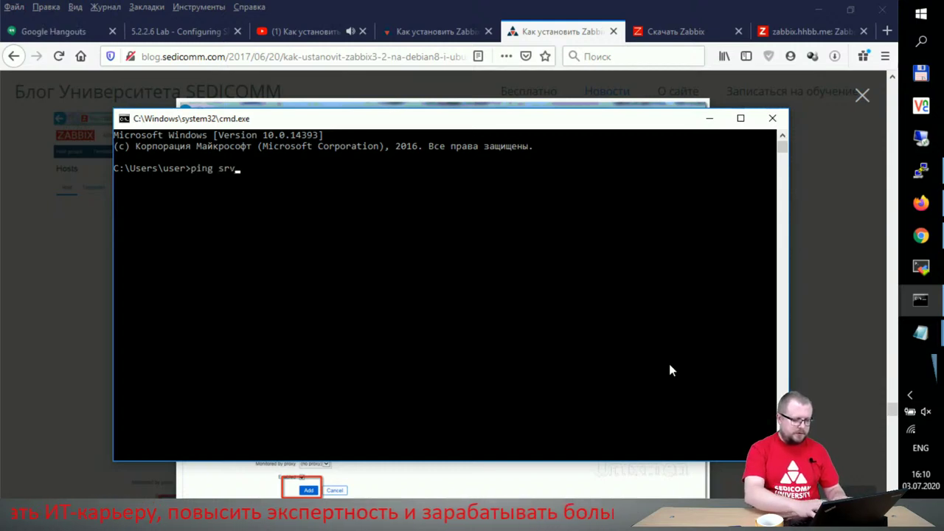
text(.hhbb.me)
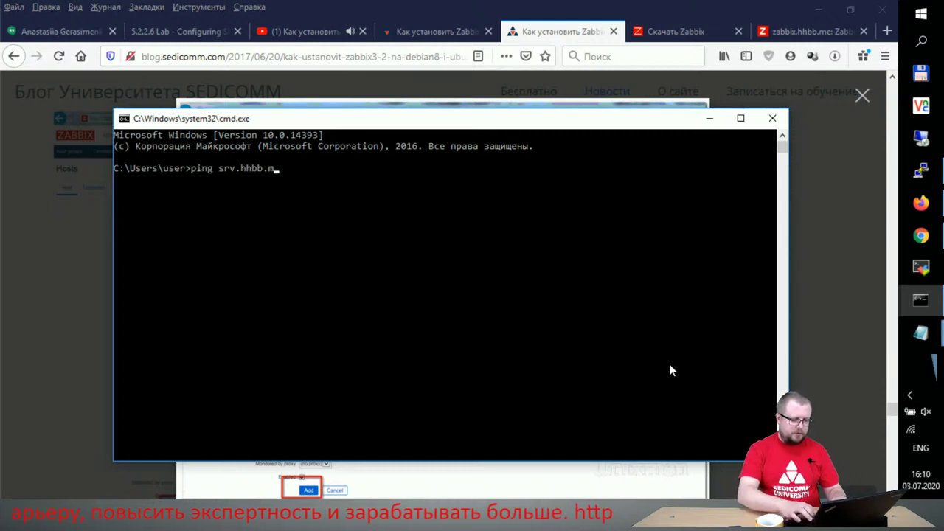
key(Return)
key(ctrl+c)
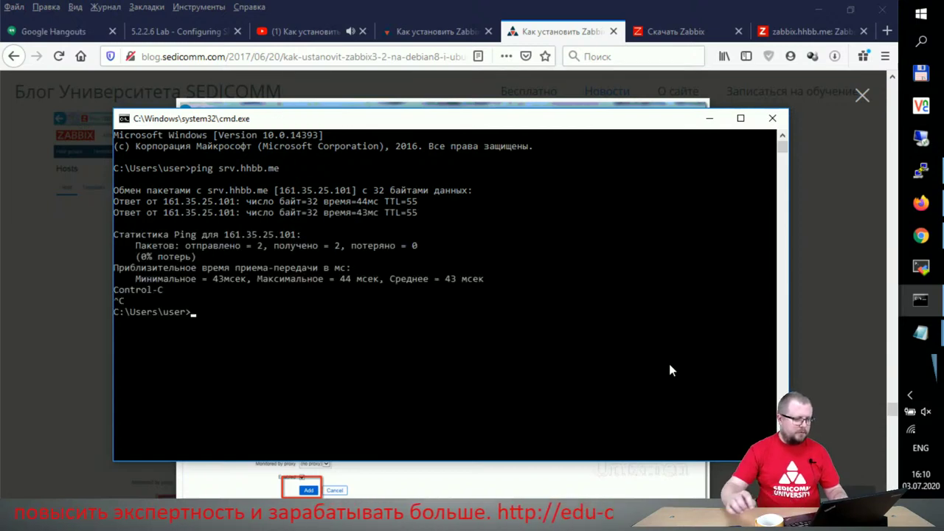
Step: Copy the resolved address 161.35.25.101 and start a new PuTTY session configuration
drag(164, 201, 231, 202)
right_click(303, 118)
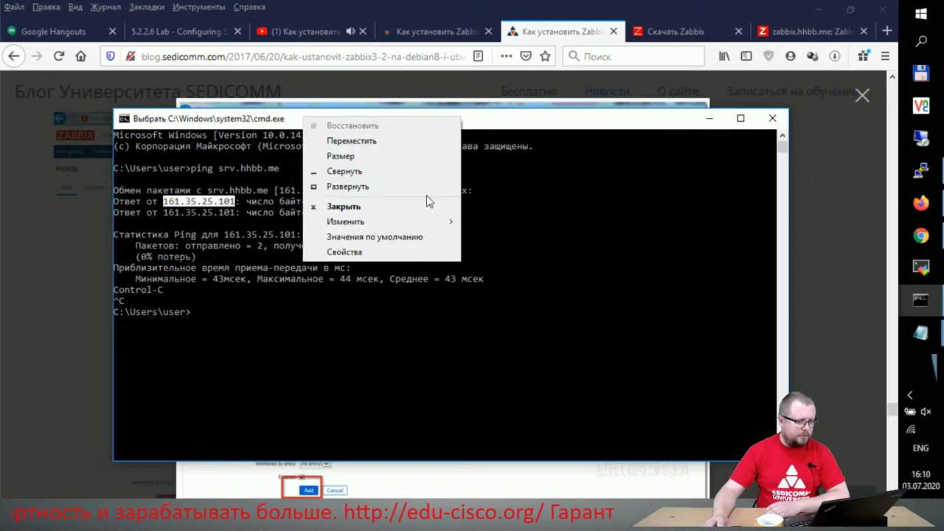
mouse_move(413, 223)
click(494, 237)
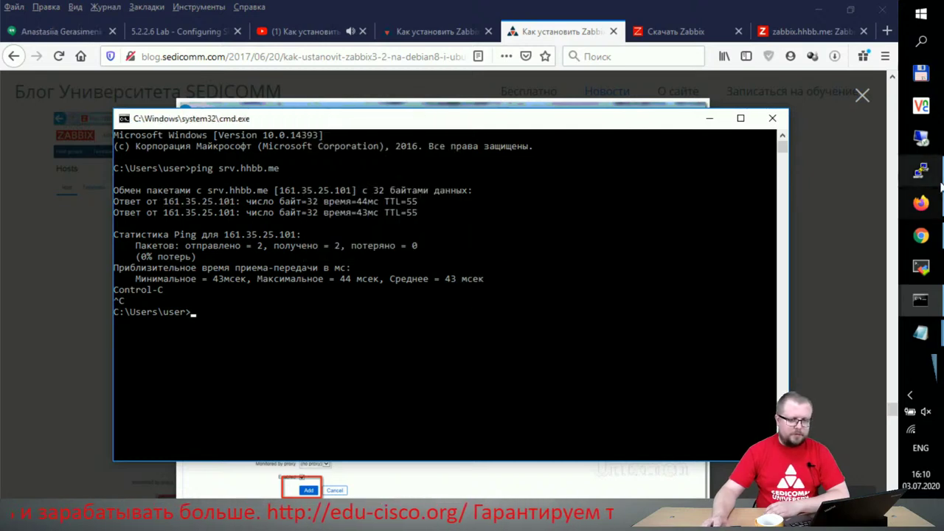
right_click(938, 173)
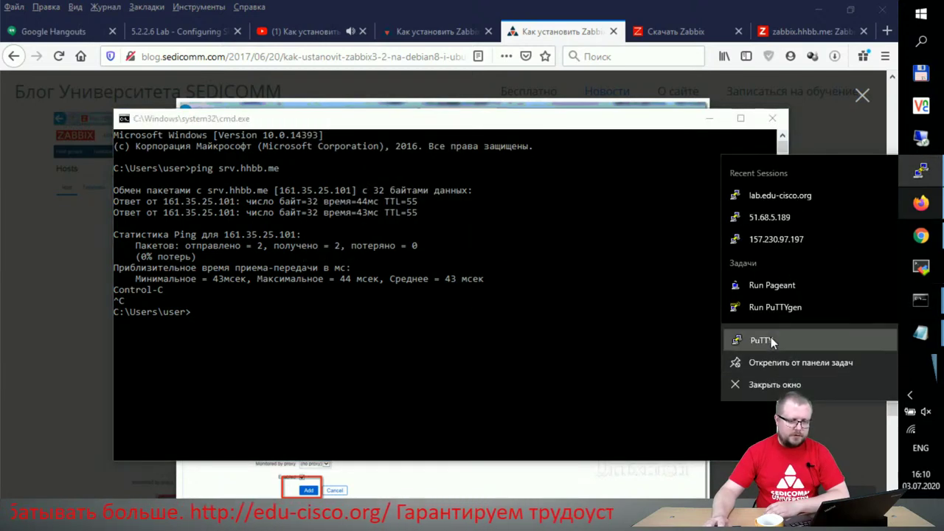
click(772, 338)
Step: Connect PuTTY to 161.35.25.101 over SSH using the privat.ppk key, trusting the host key
key(ctrl+v)
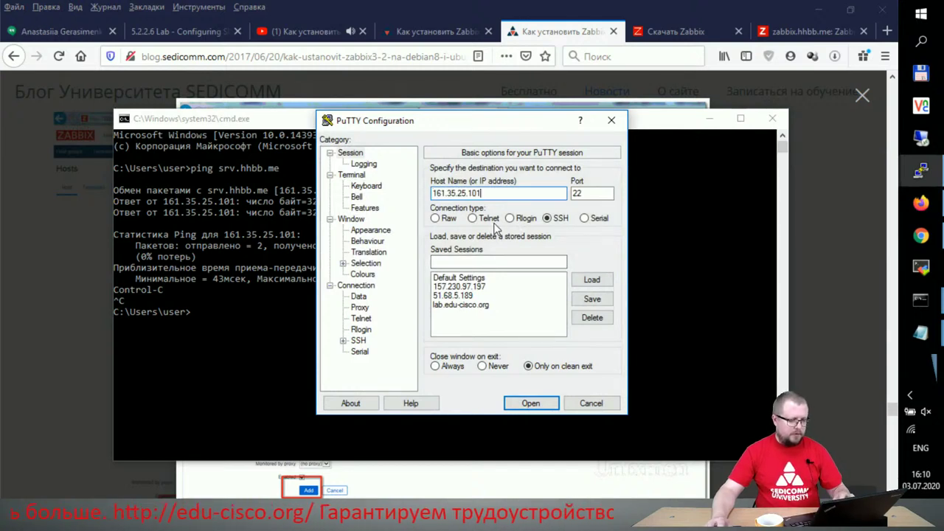
click(359, 341)
click(343, 341)
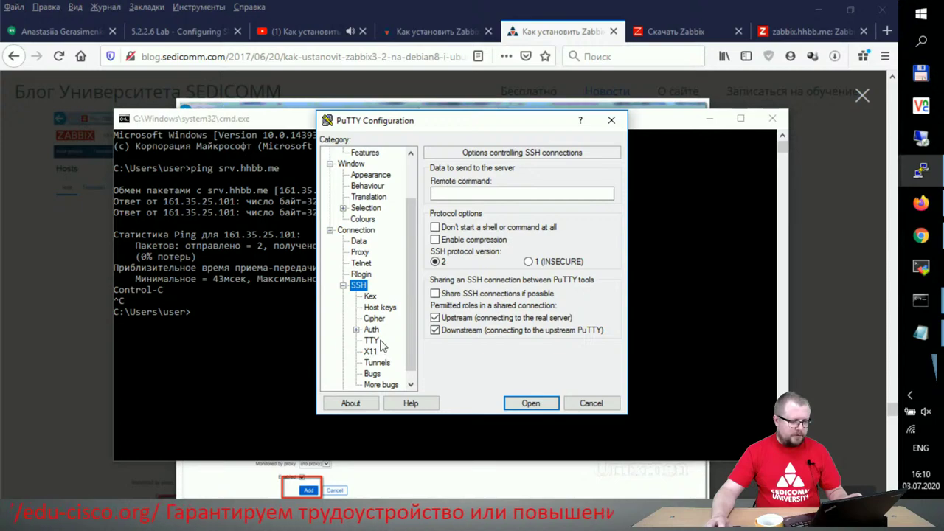
click(371, 330)
click(588, 310)
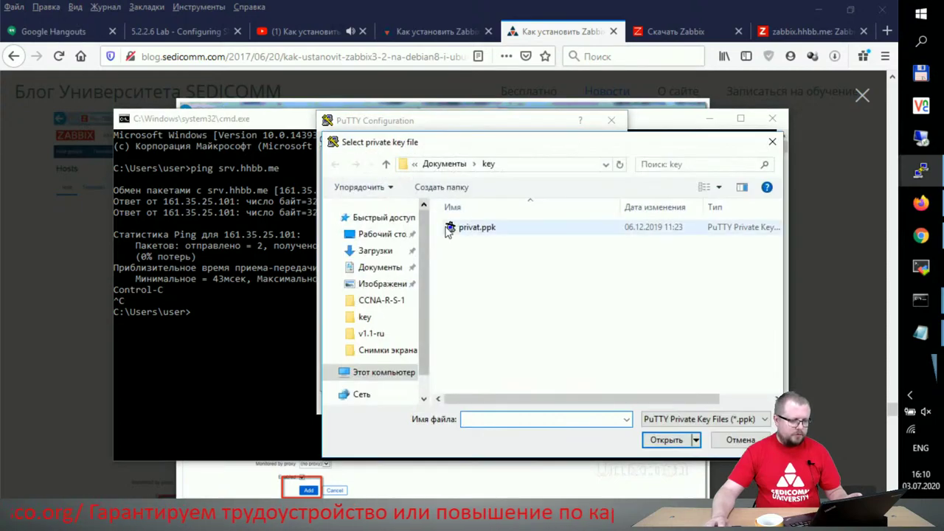
click(666, 440)
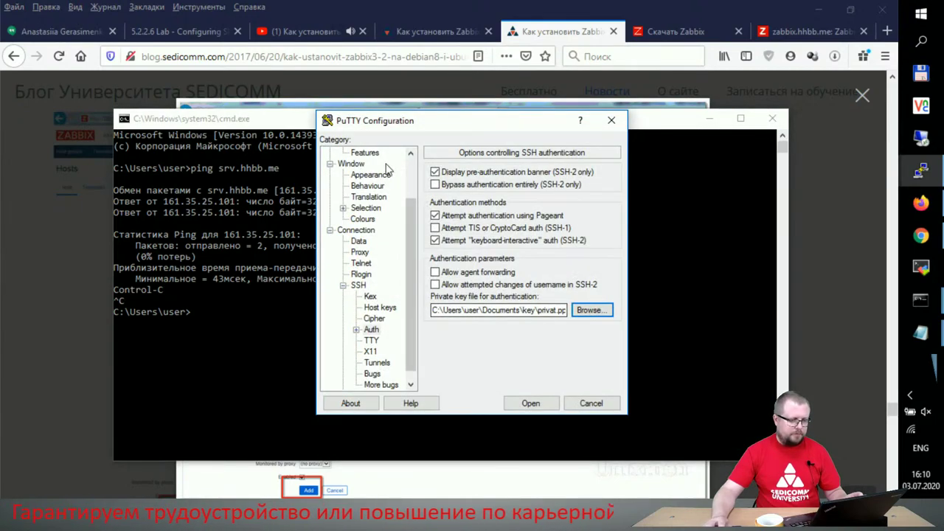
click(530, 402)
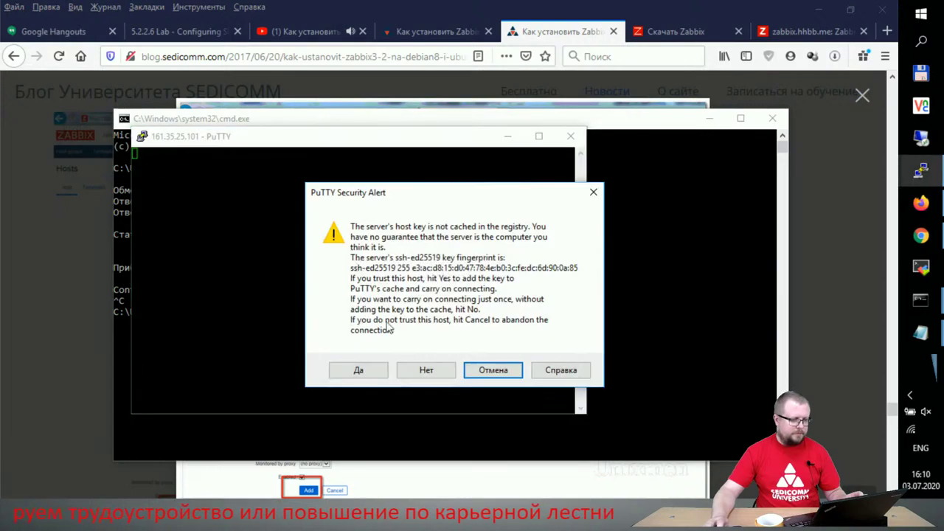
click(371, 376)
Step: Log in as root, run ifconfig, and select eth0's address 161.35.25.101
text(root)
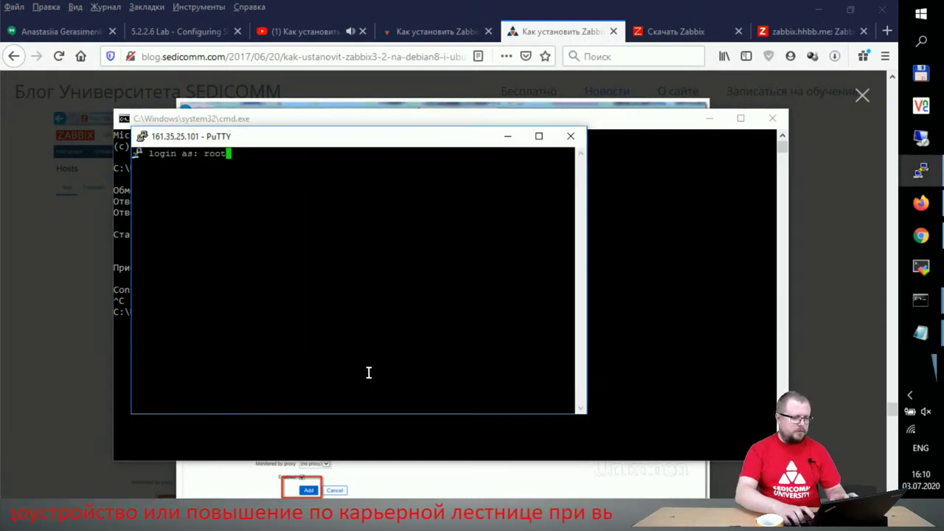
key(Return)
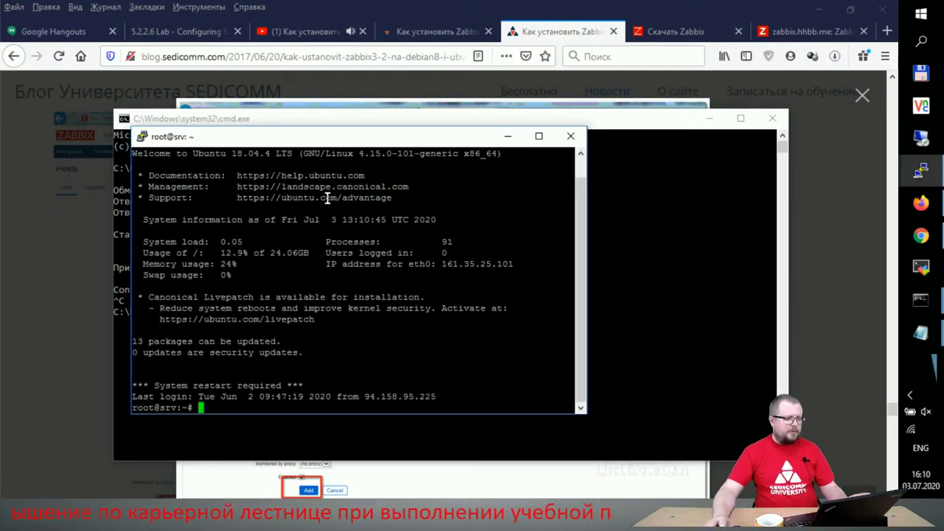
drag(381, 146, 608, 142)
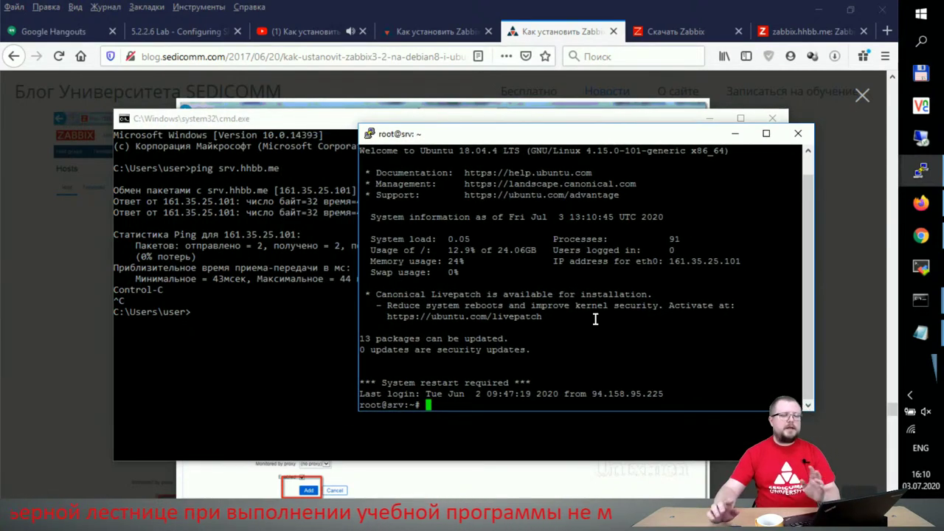
text(if)
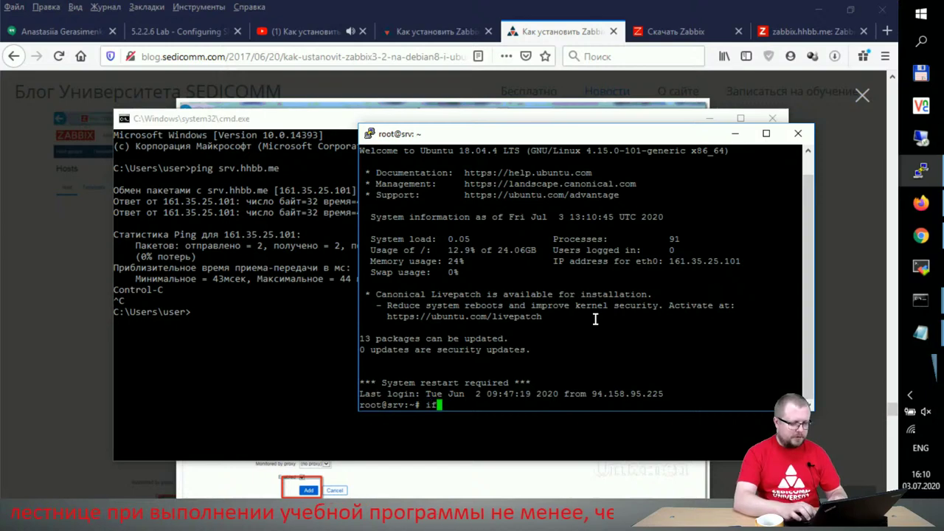
text(config)
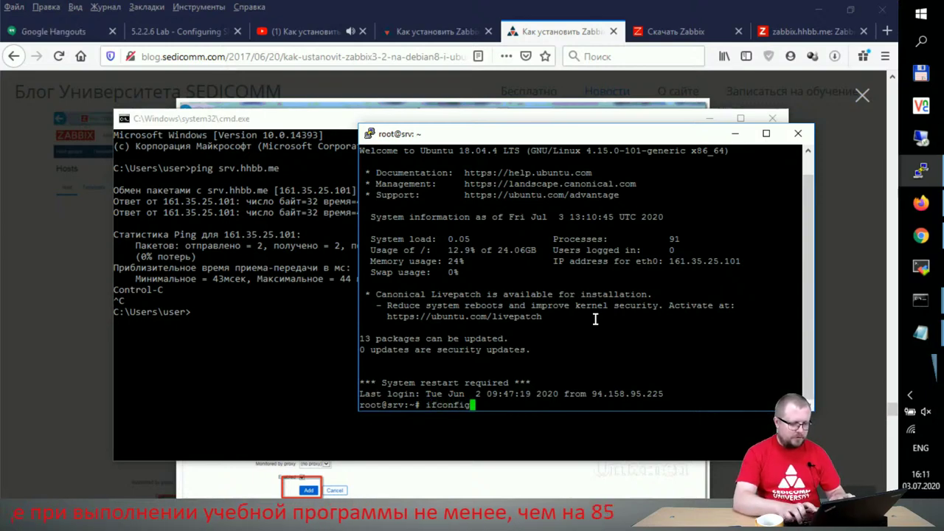
key(Return)
drag(420, 217, 508, 219)
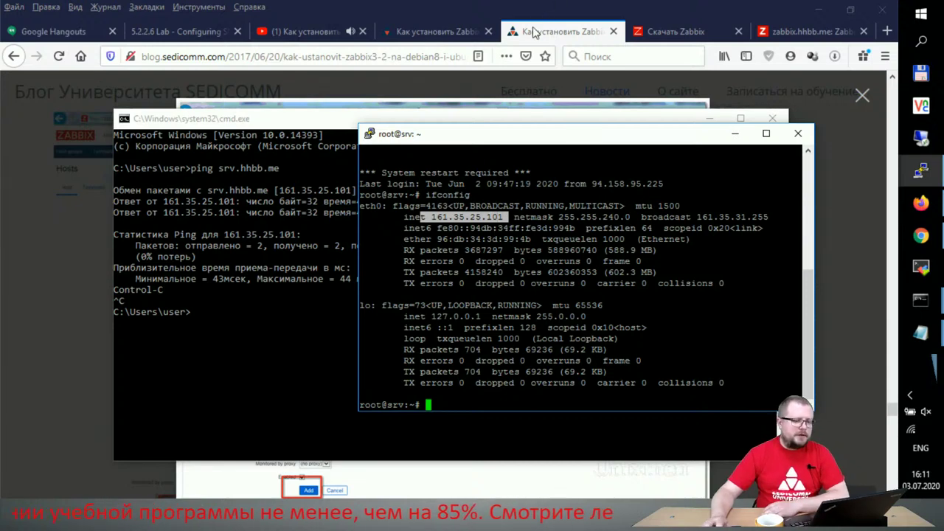
click(533, 31)
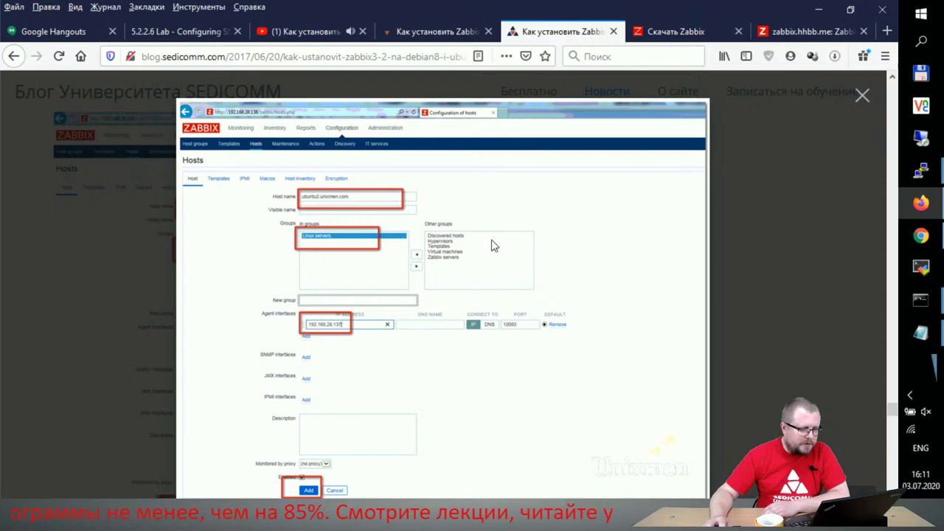
Step: Enter host name srv.hhbb.me, then add and remove the Templates/Network devices group
click(930, 238)
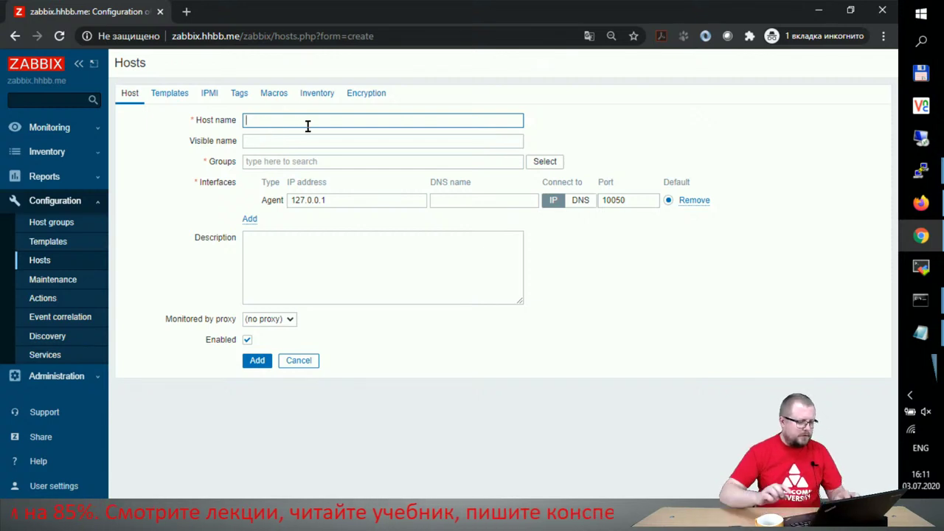
text(srv.hhbb.me)
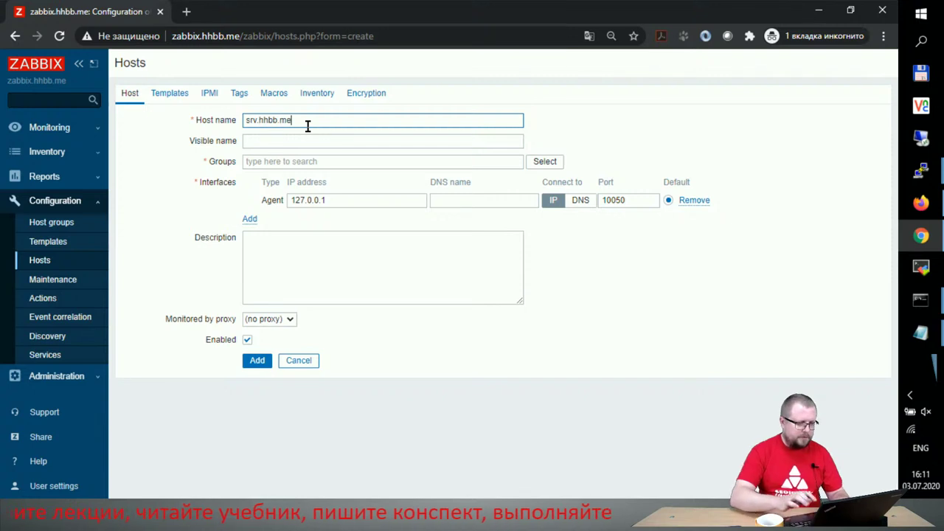
click(338, 161)
text(dev)
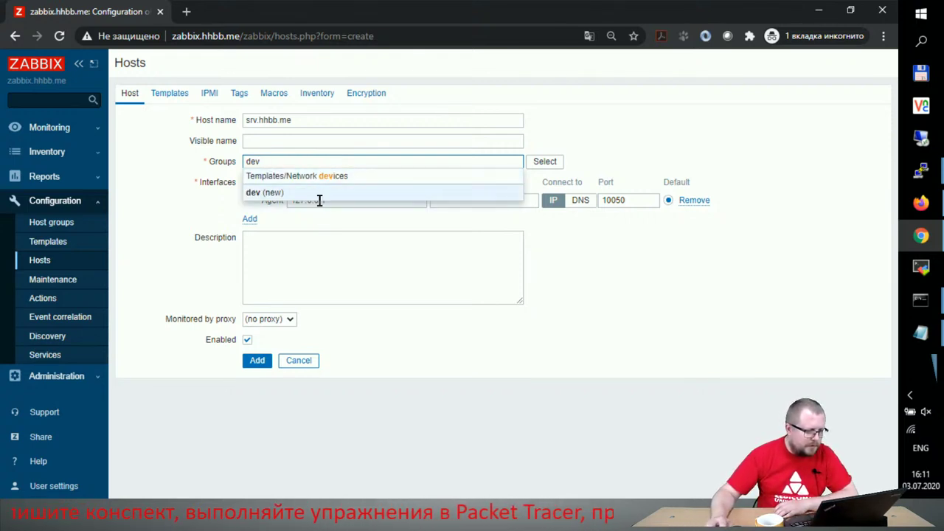
click(341, 178)
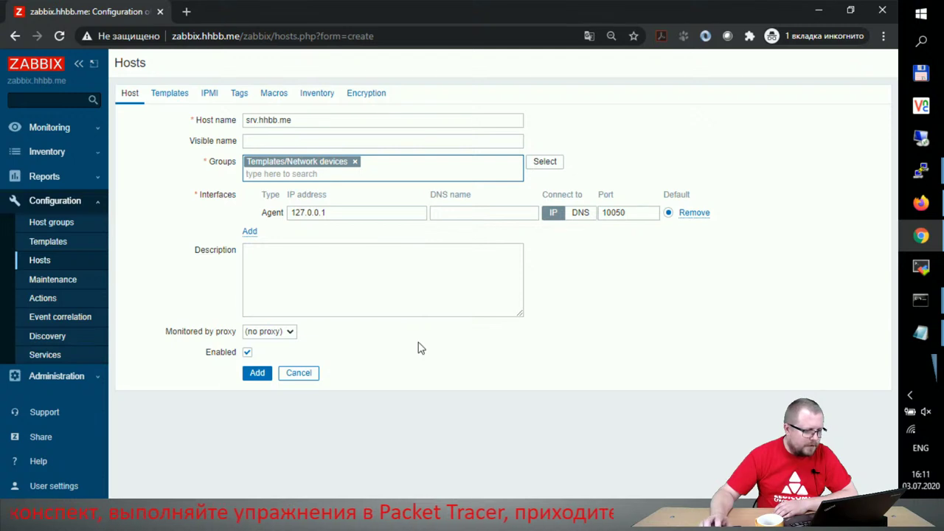
click(354, 161)
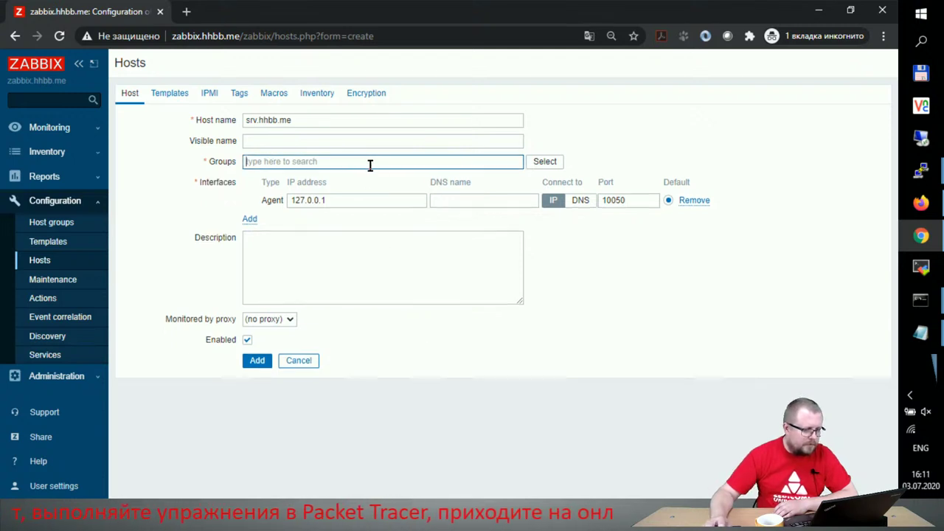
Step: Search the host groups and assign the host to Templates/Server hardware
text(ser)
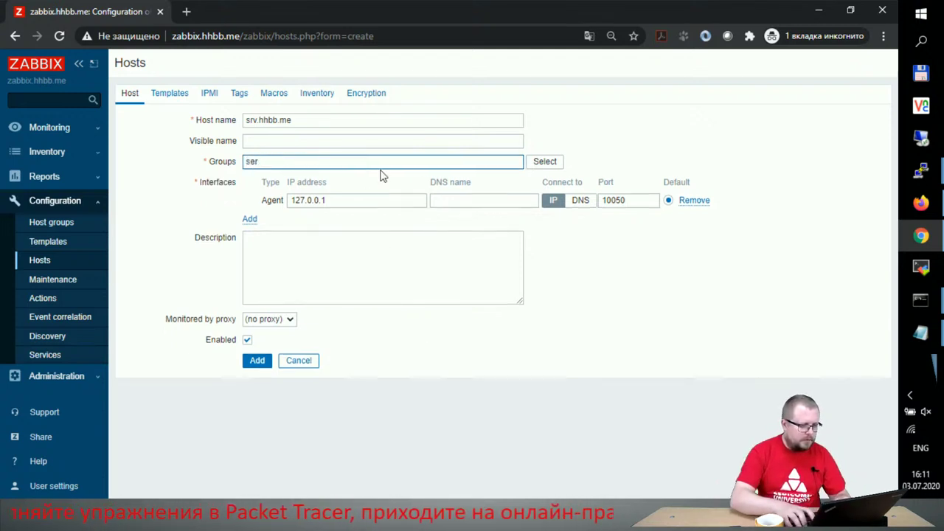
key(BackSpace)
key(BackSpace)
key(BackSpace)
text(se)
key(BackSpace)
key(BackSpace)
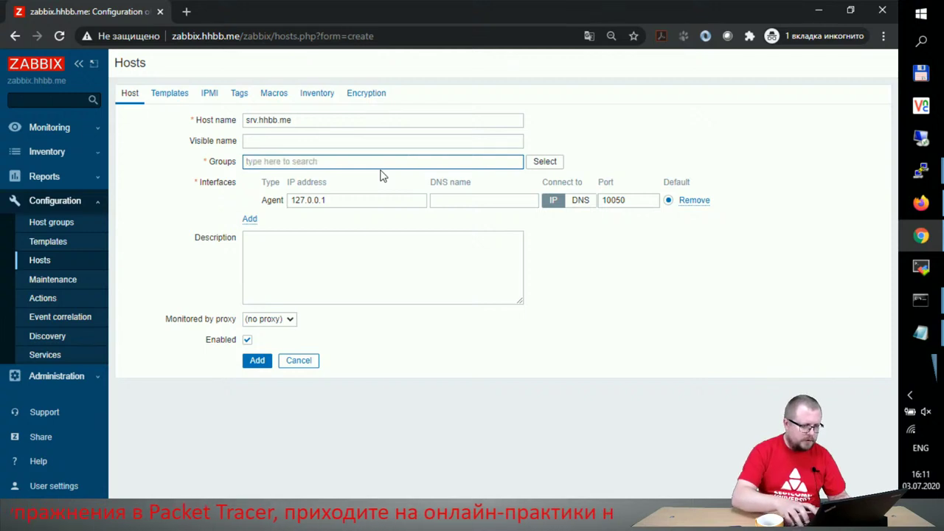
text(ho)
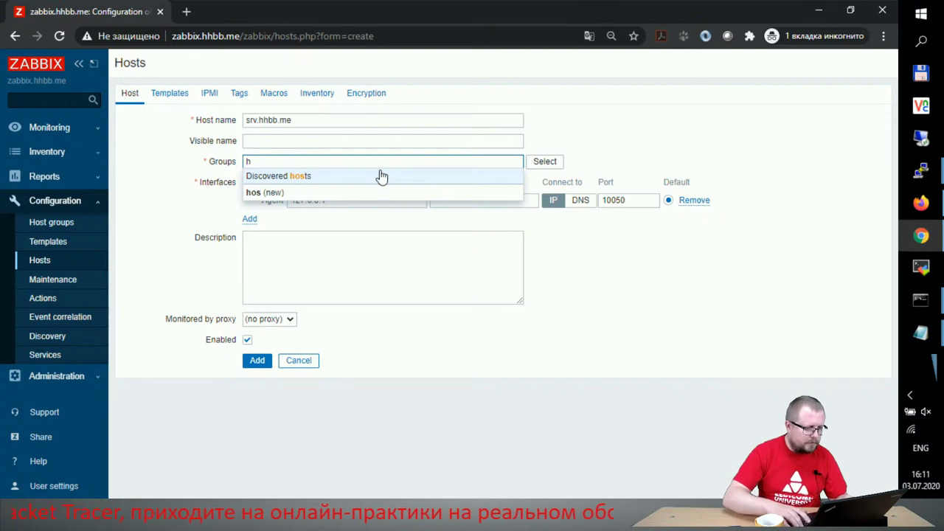
key(BackSpace)
text(serv)
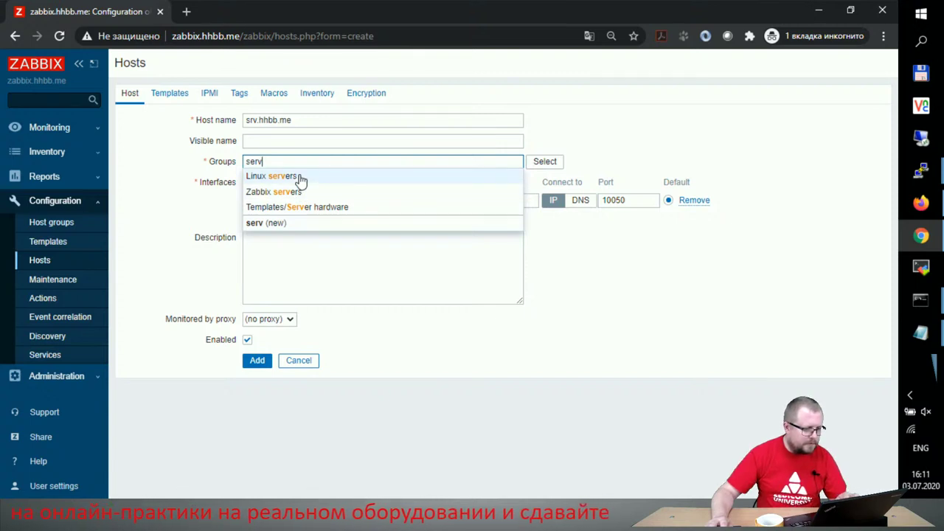
click(316, 206)
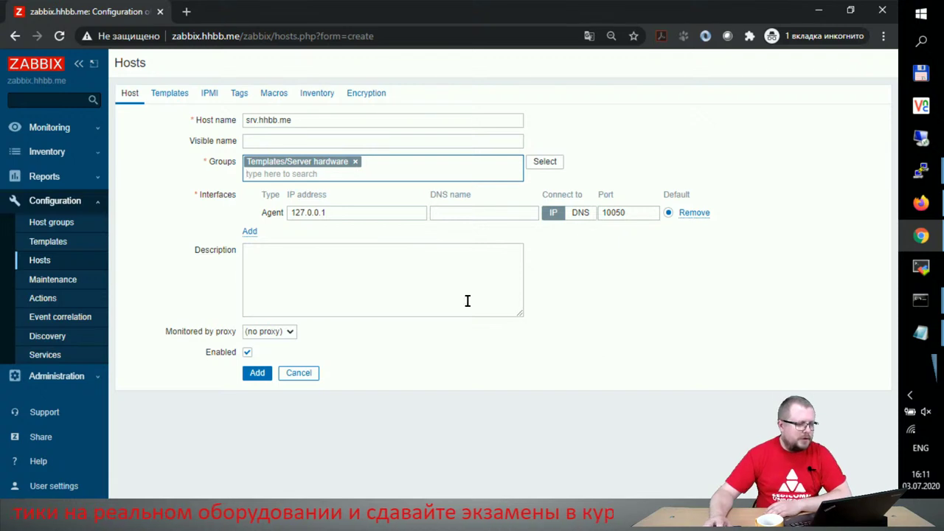
Step: Add a second agent interface and copy the IP 161.35.25.101 from the server terminal
click(346, 210)
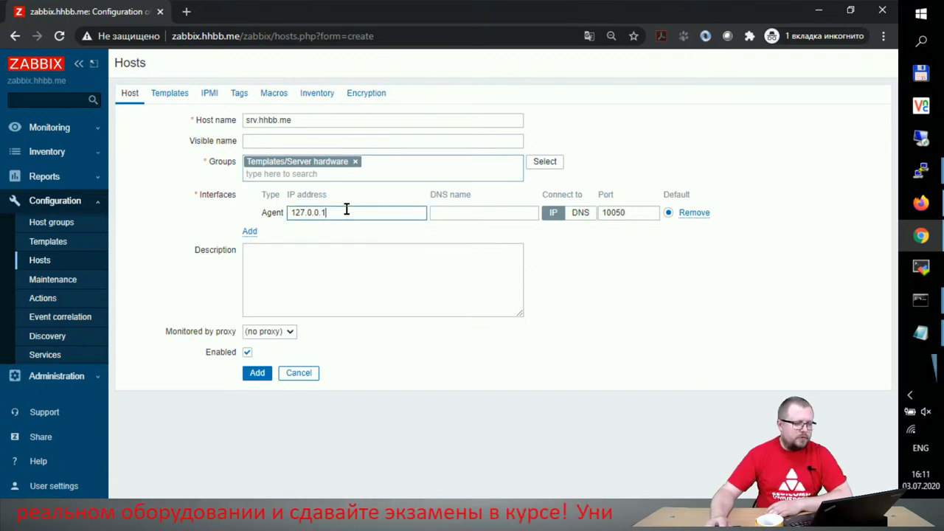
click(250, 232)
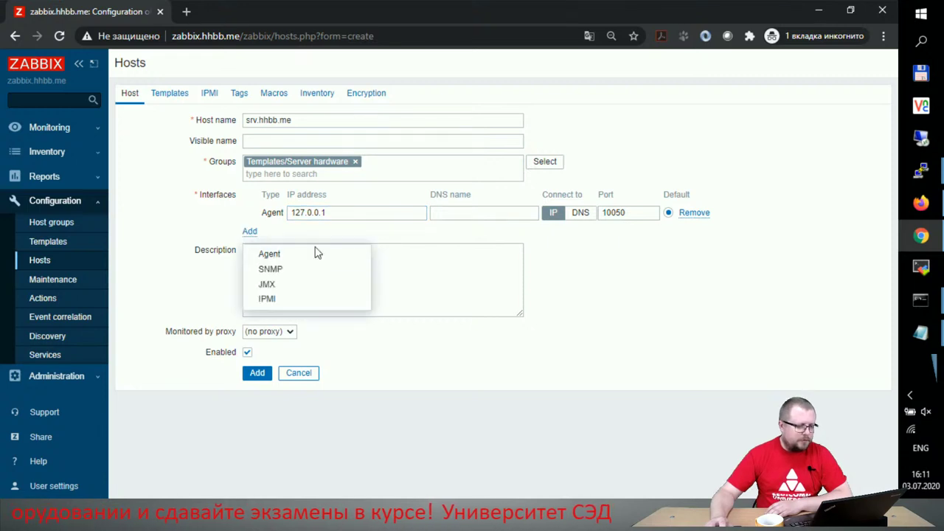
click(269, 254)
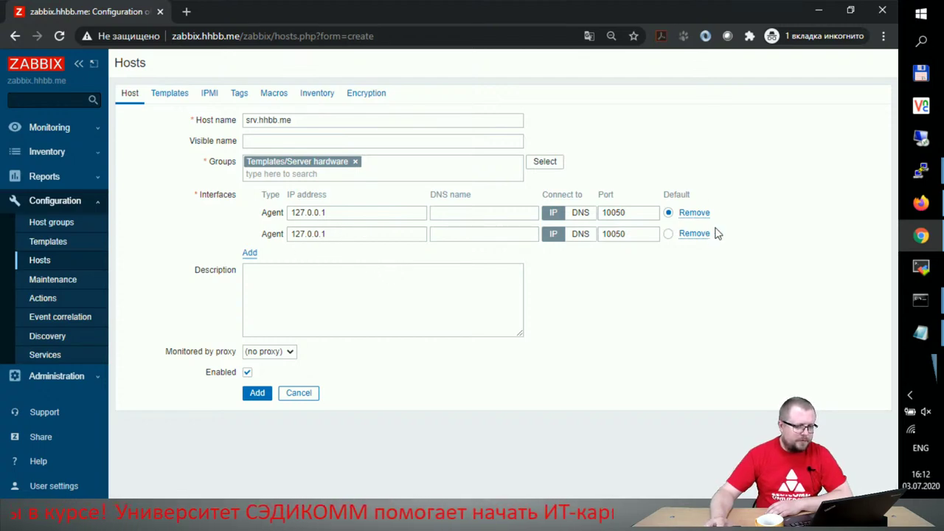
mouse_move(921, 170)
click(818, 214)
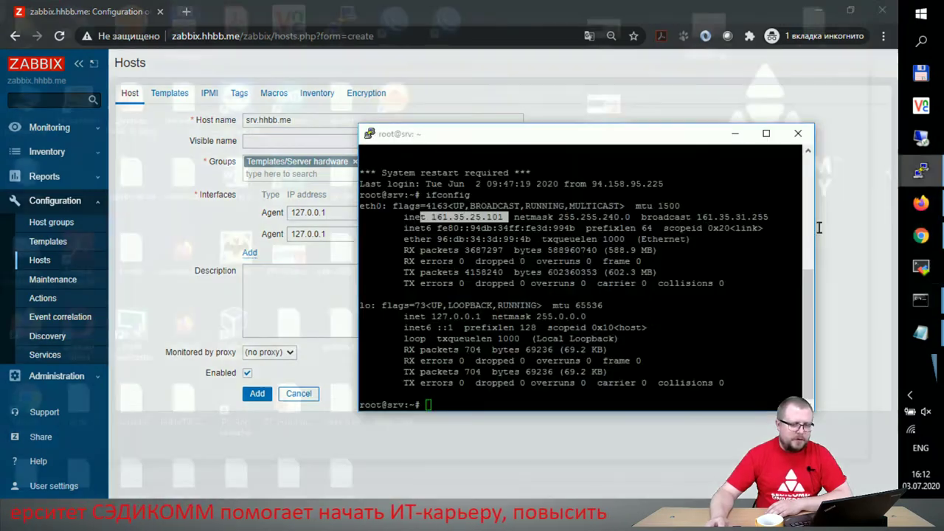
click(488, 222)
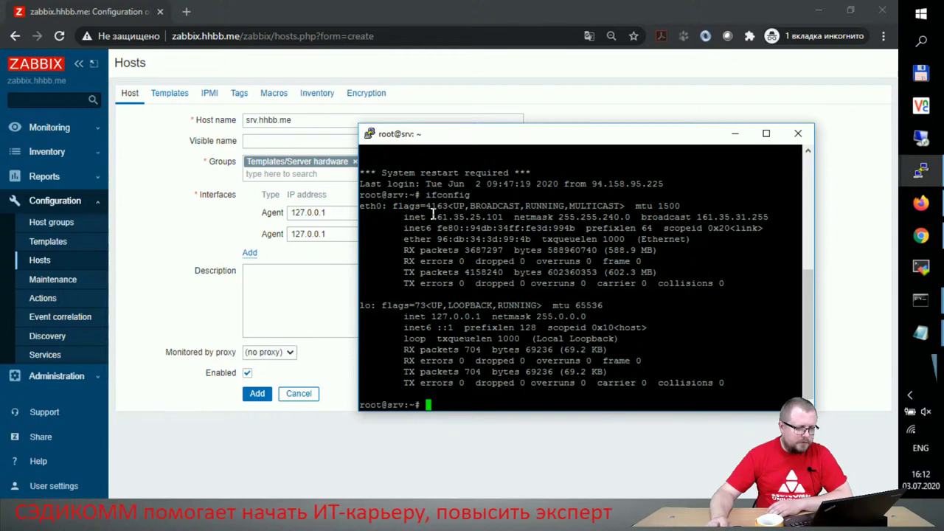
drag(432, 215, 503, 216)
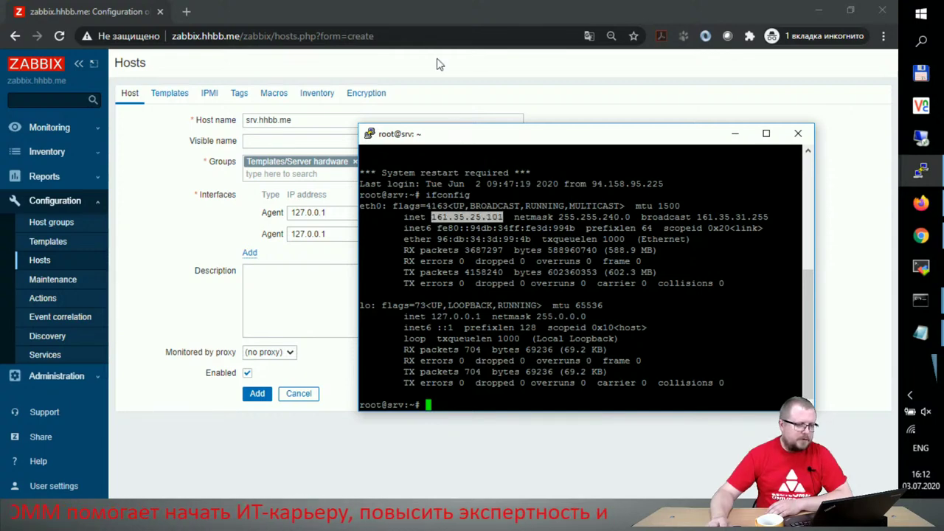
Step: Set the new agent interface to 161.35.25.101 and remove the 127.0.0.1 interface
click(454, 92)
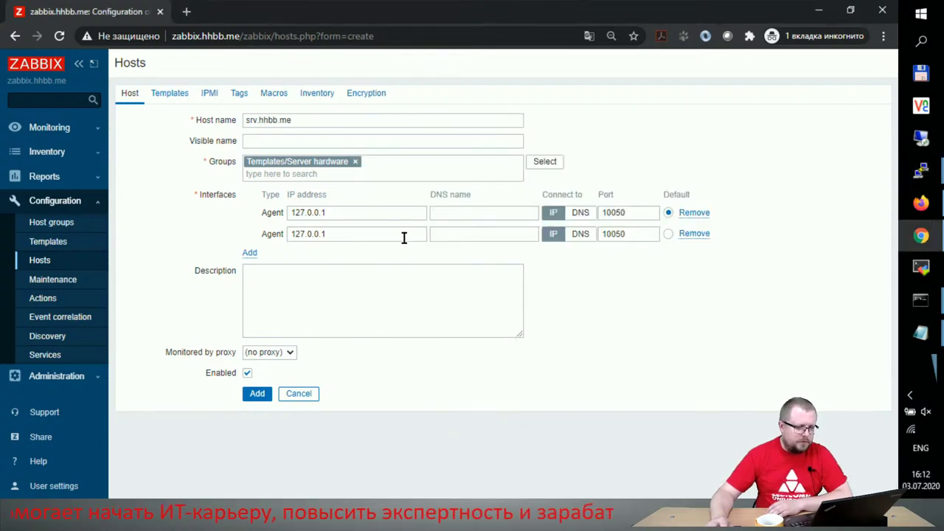
double_click(327, 233)
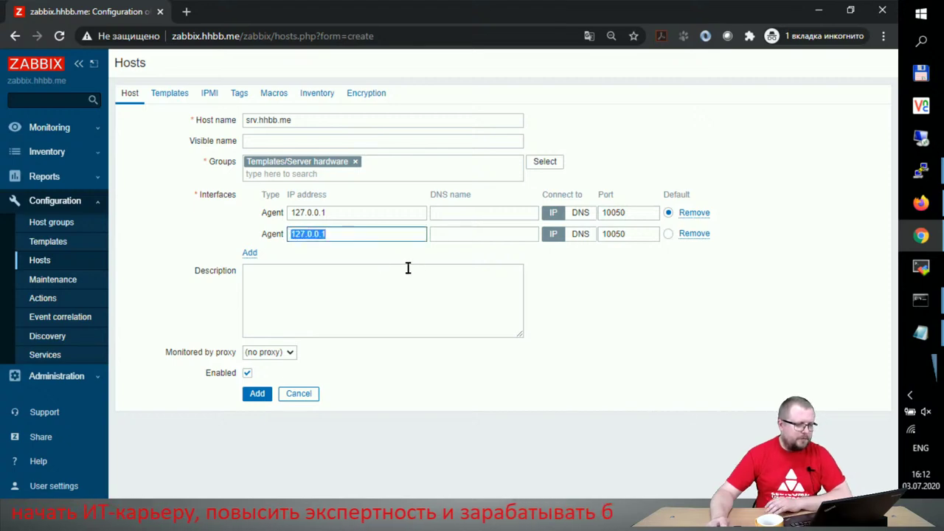
text(161.35.25.101)
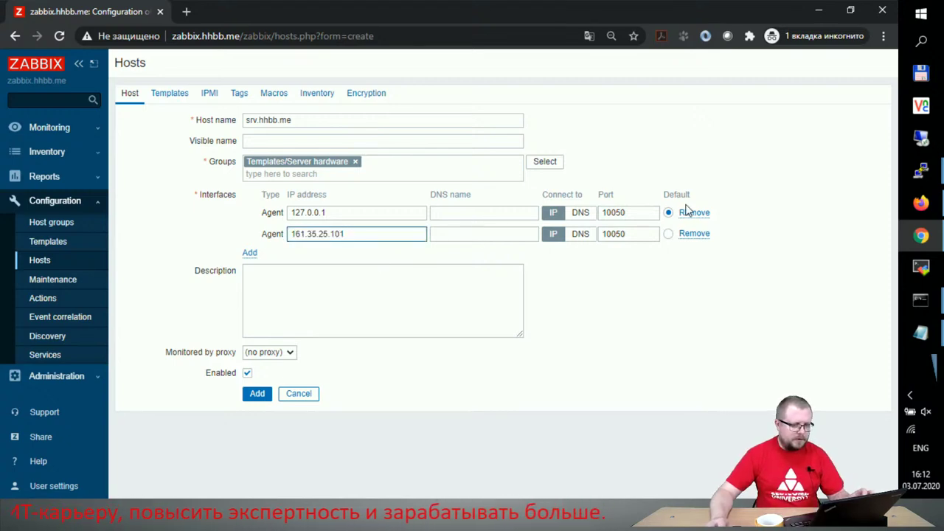
click(695, 212)
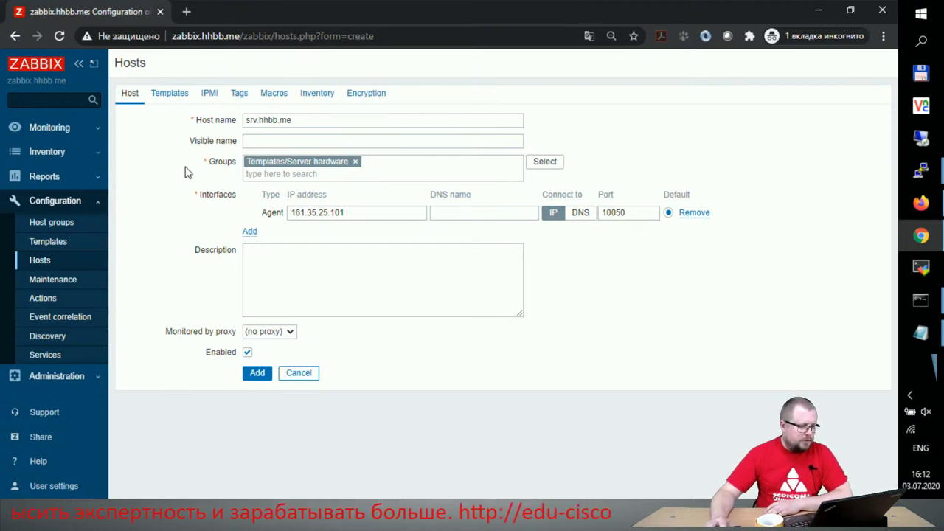
click(170, 94)
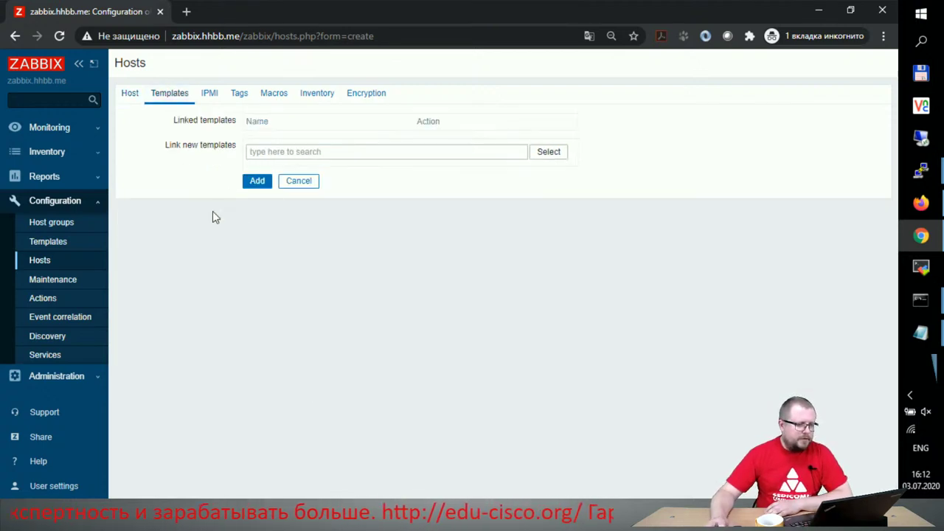
Step: Link Template OS Linux by Zabbix agent to the new host
click(317, 153)
text(linu)
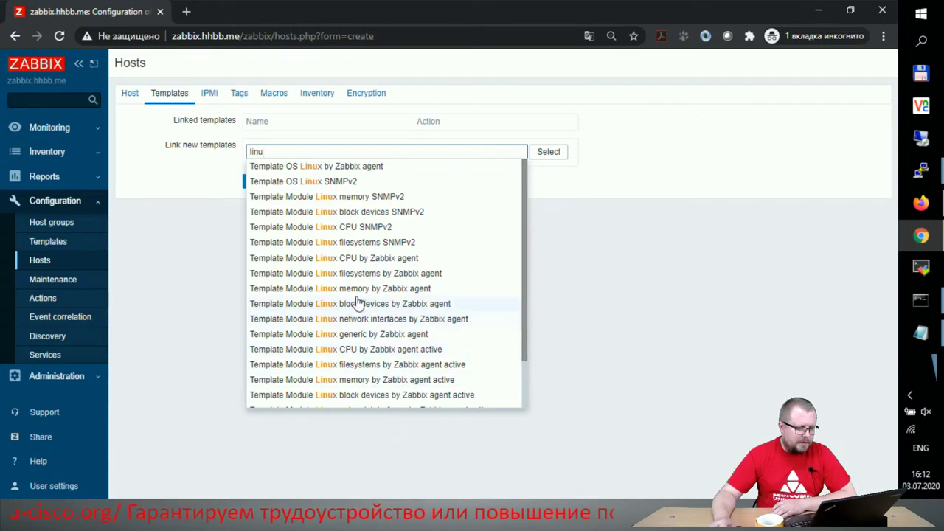
scroll(369, 318, down, 1)
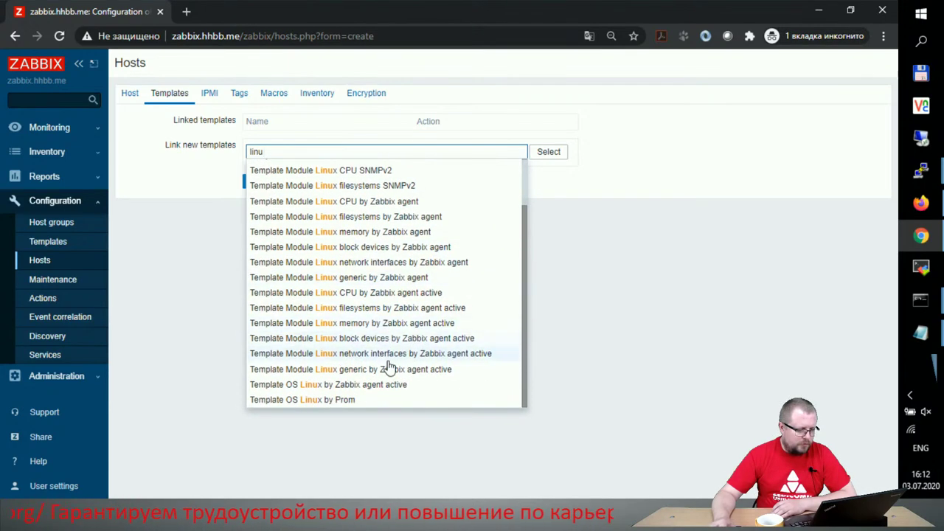
scroll(387, 362, up, 1)
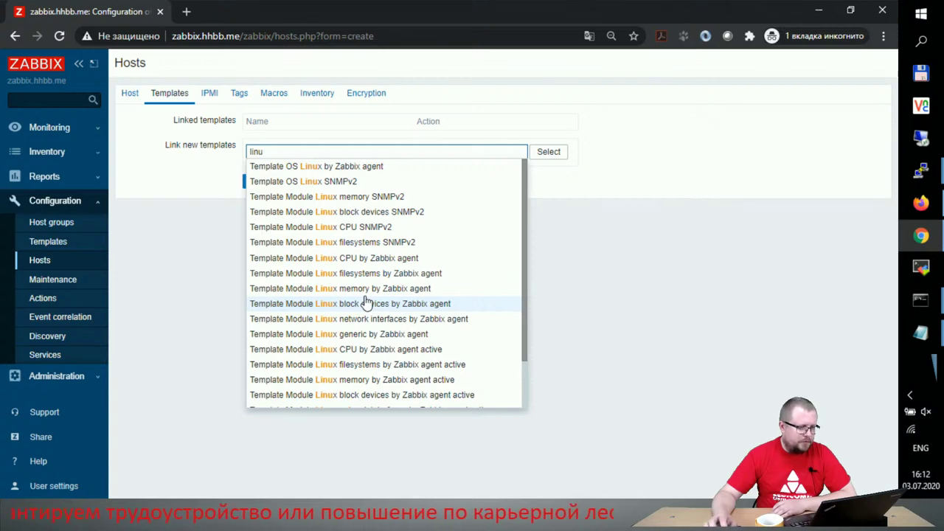
click(376, 168)
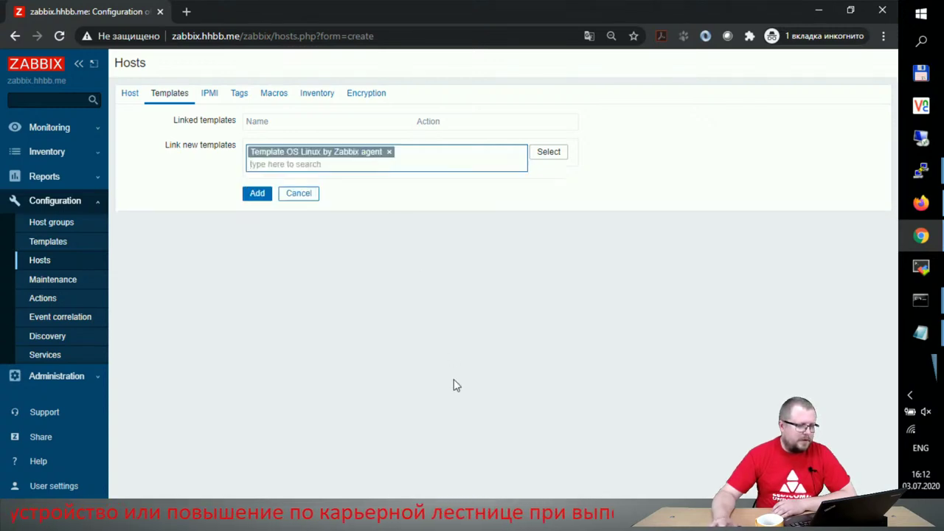
Step: Browse the IPMI, Tags, Macros, Inventory and Encryption tabs, then return to Templates
click(209, 93)
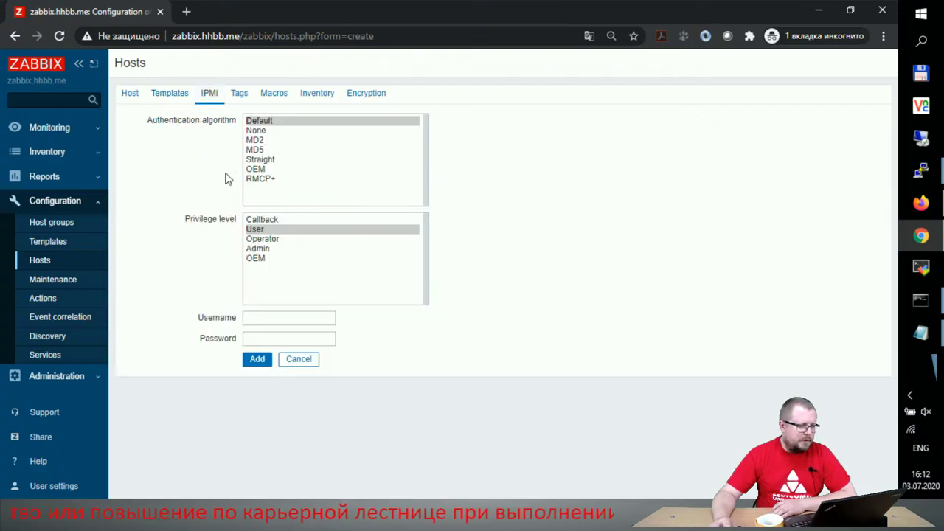
click(238, 96)
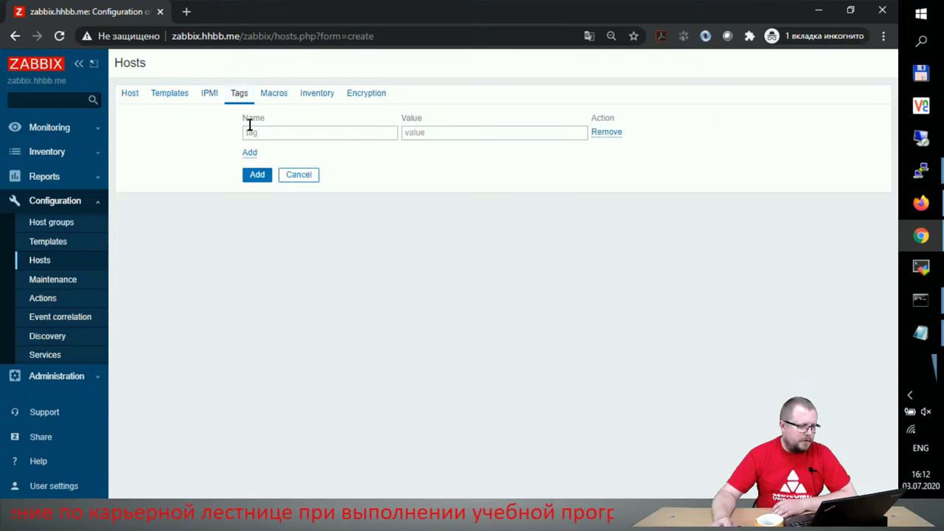
click(274, 93)
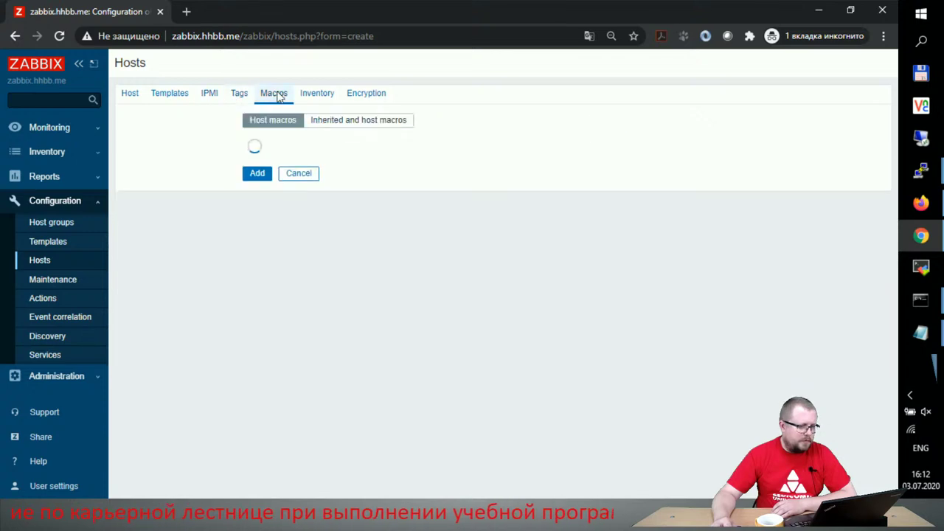
click(323, 96)
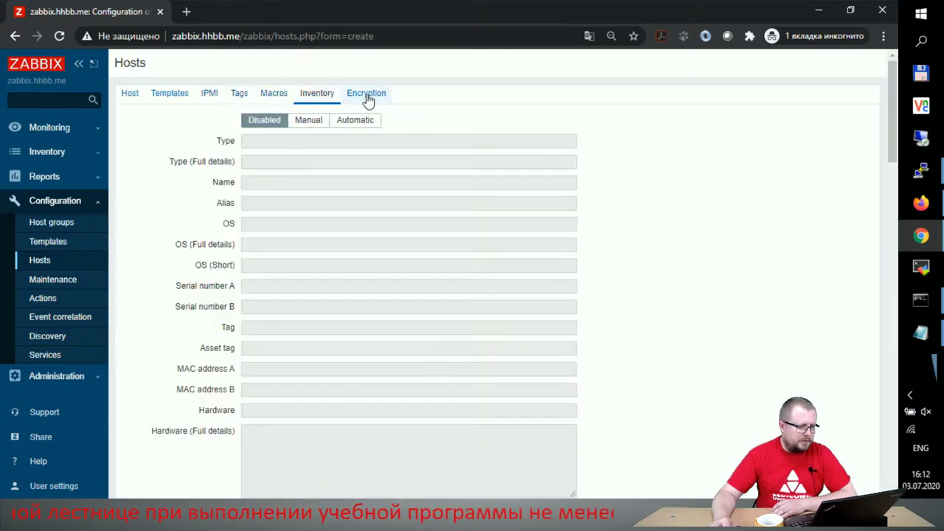
click(367, 96)
click(287, 99)
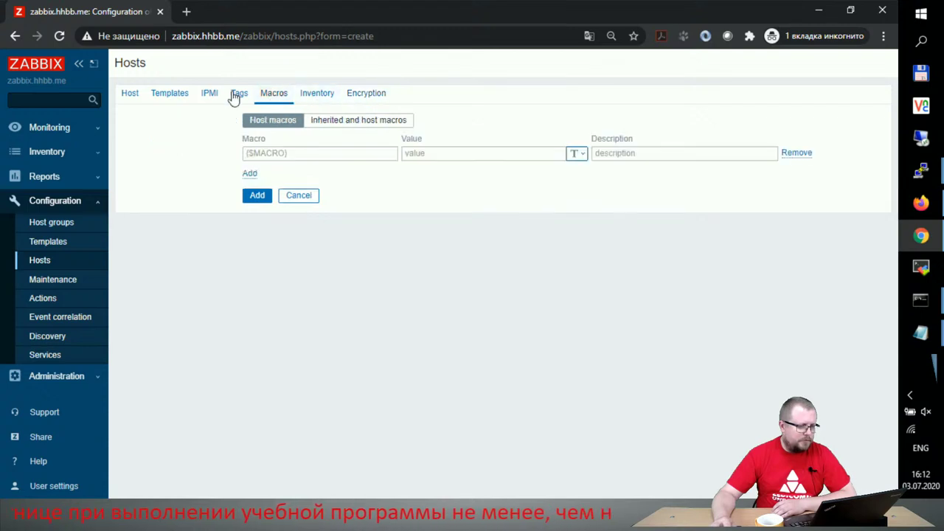
click(238, 96)
click(209, 96)
click(164, 97)
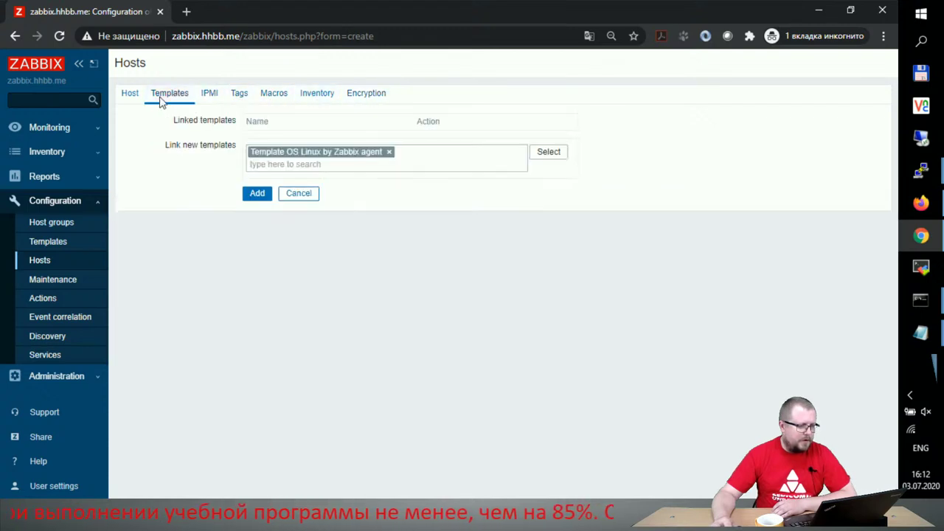
click(921, 202)
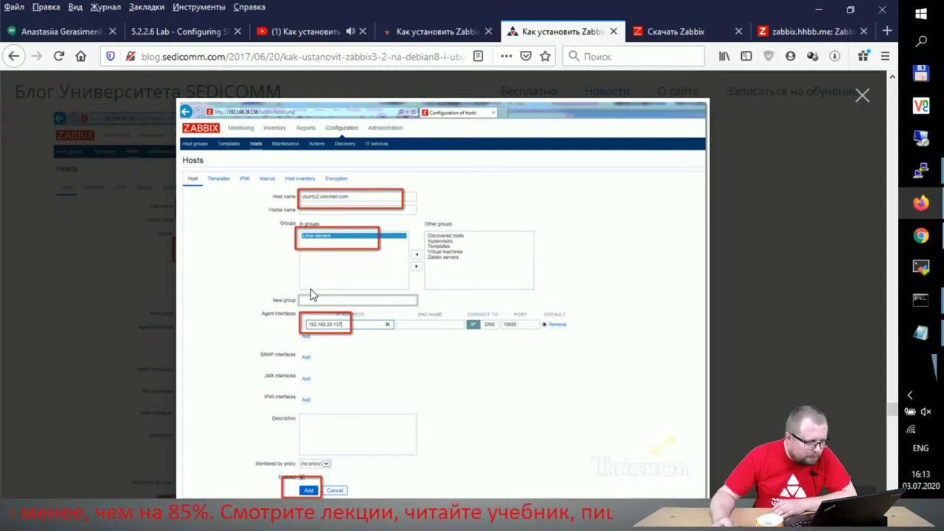
scroll(325, 358, down, 3)
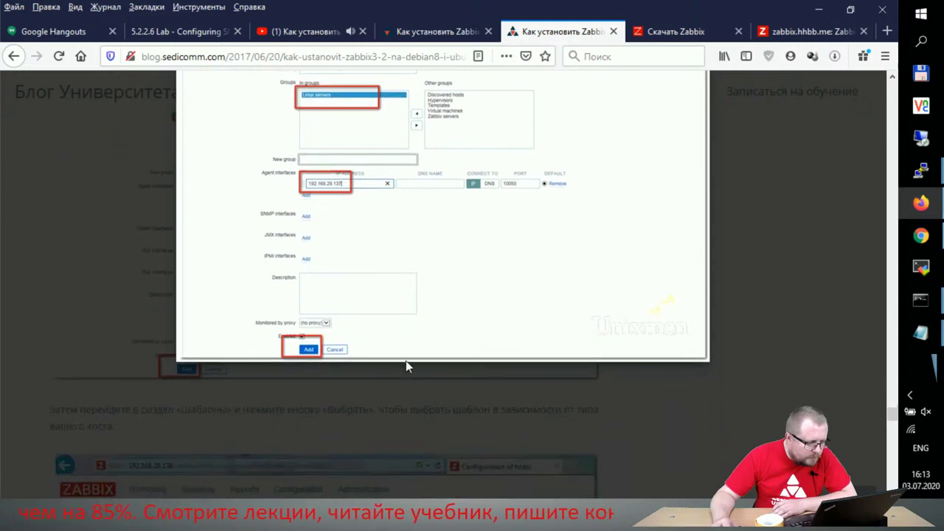
click(748, 318)
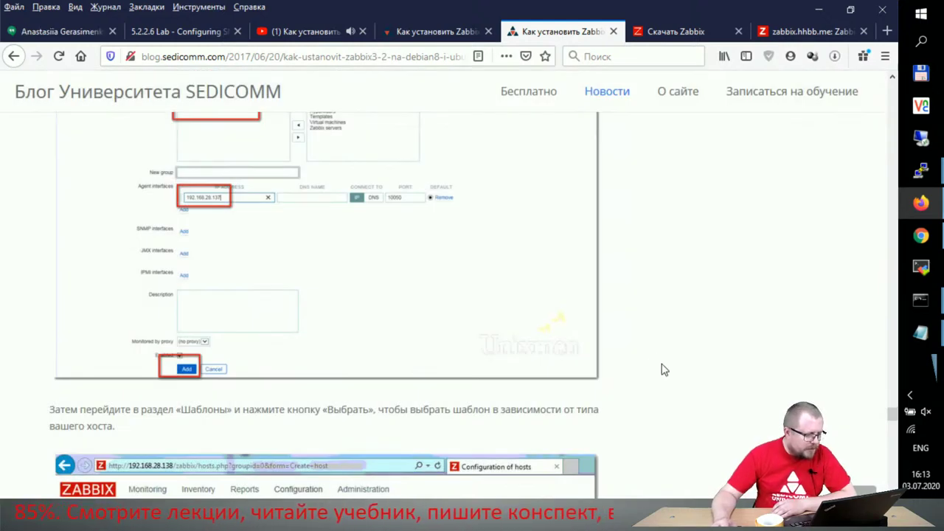
scroll(664, 370, down, 2)
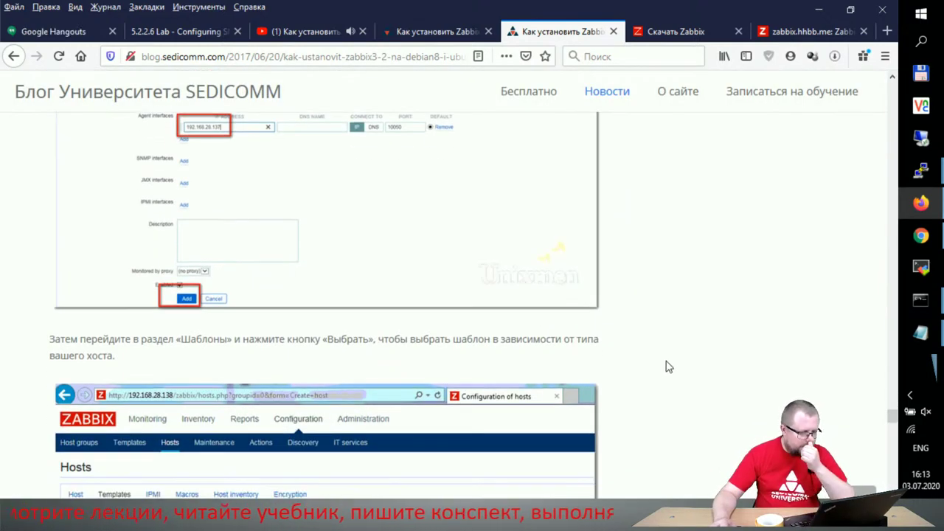
scroll(668, 367, down, 7)
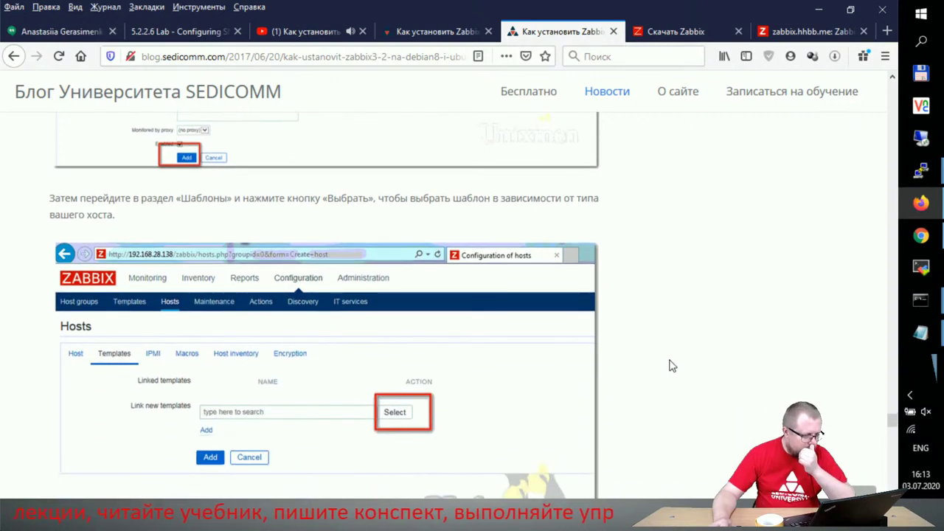
scroll(670, 365, down, 5)
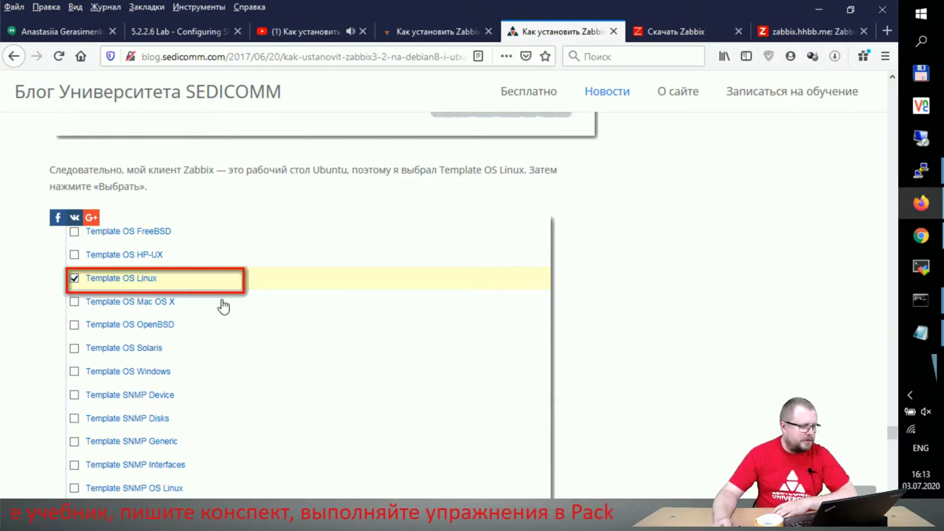
scroll(583, 305, down, 10)
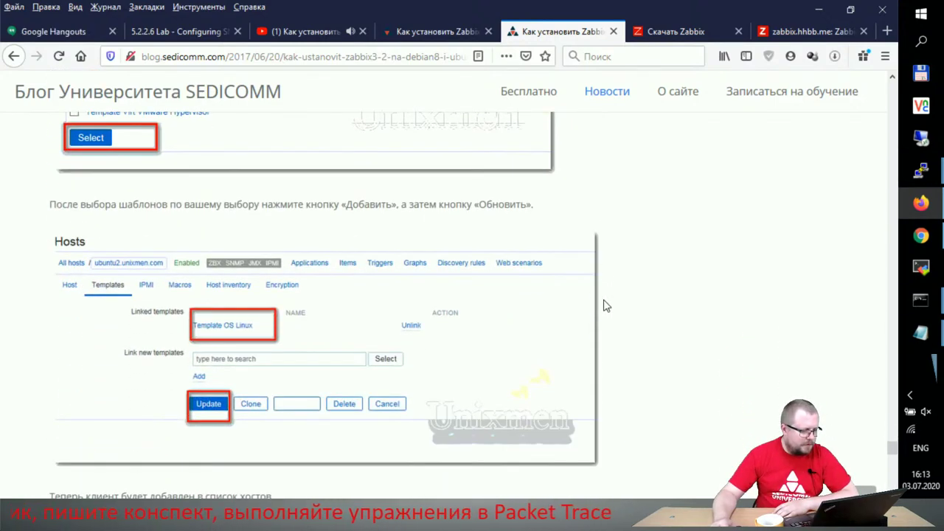
scroll(605, 305, down, 6)
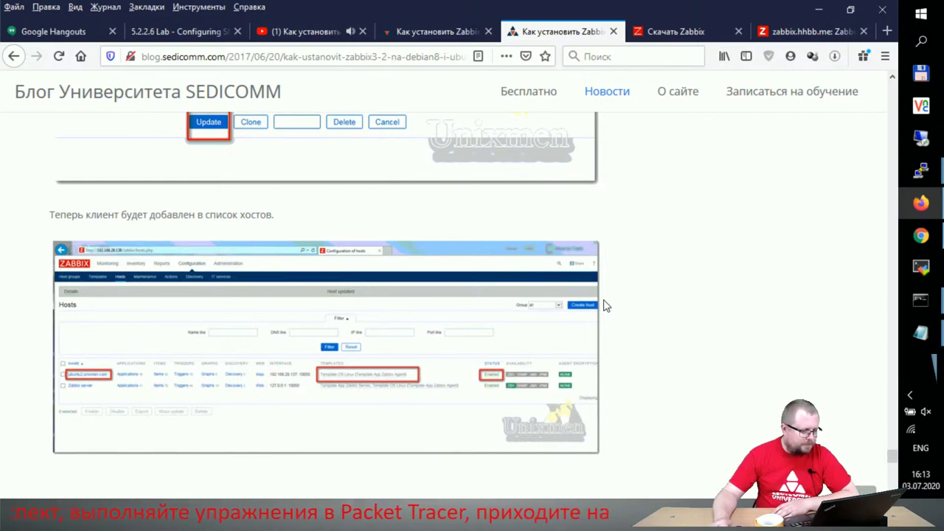
scroll(624, 301, down, 2)
scroll(668, 294, down, 3)
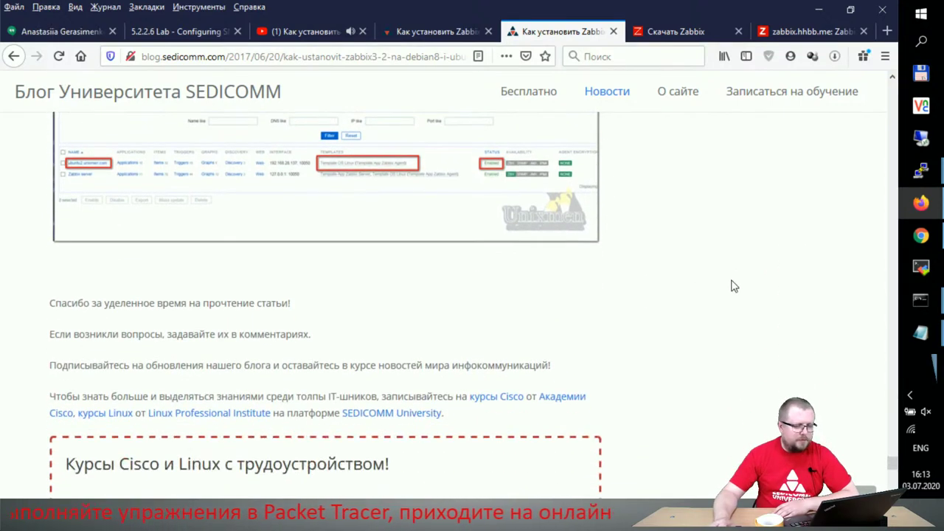
scroll(734, 286, up, 3)
key(alt+Tab)
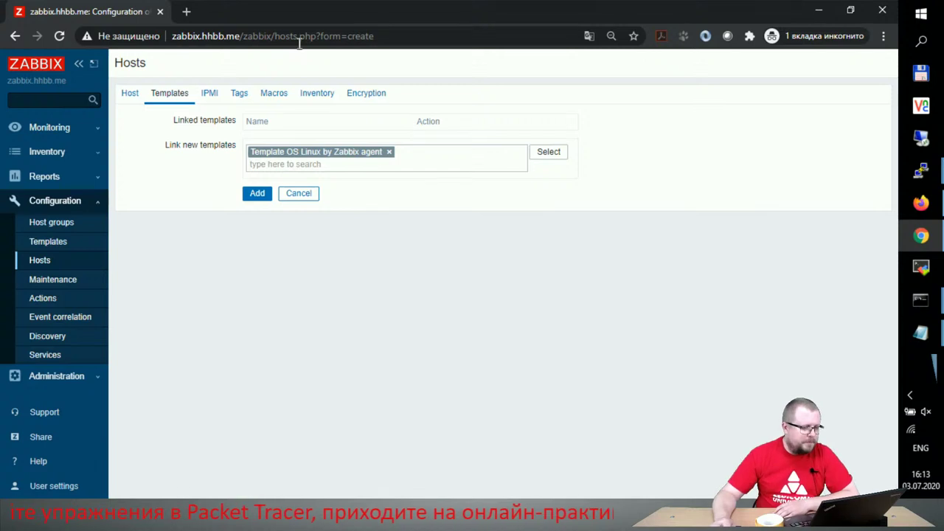
Step: Review the host details and save srv.hhbb.me with Template OS Linux by Zabbix agent linked
click(131, 95)
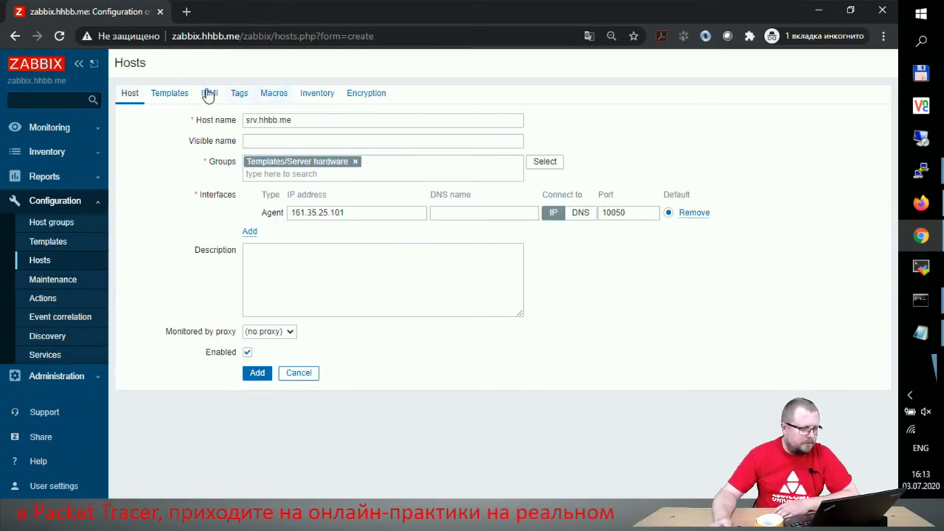
click(168, 94)
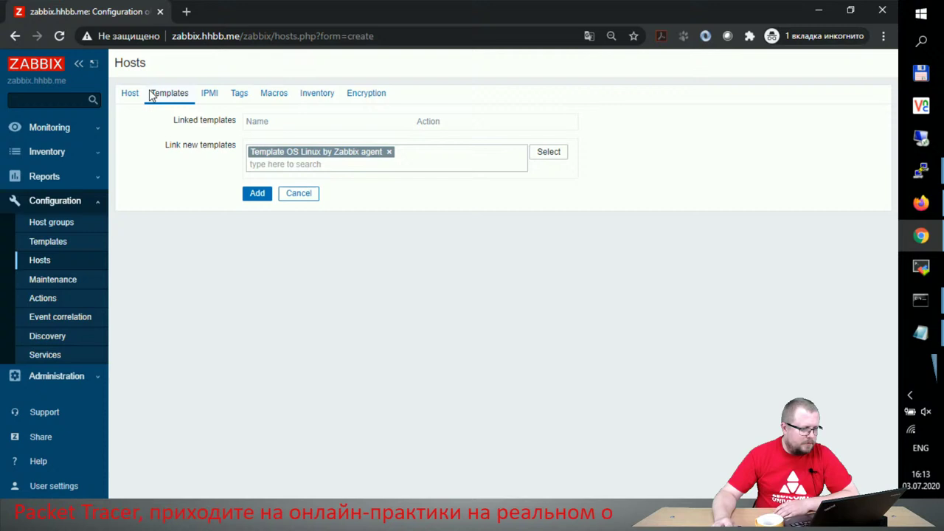
click(256, 194)
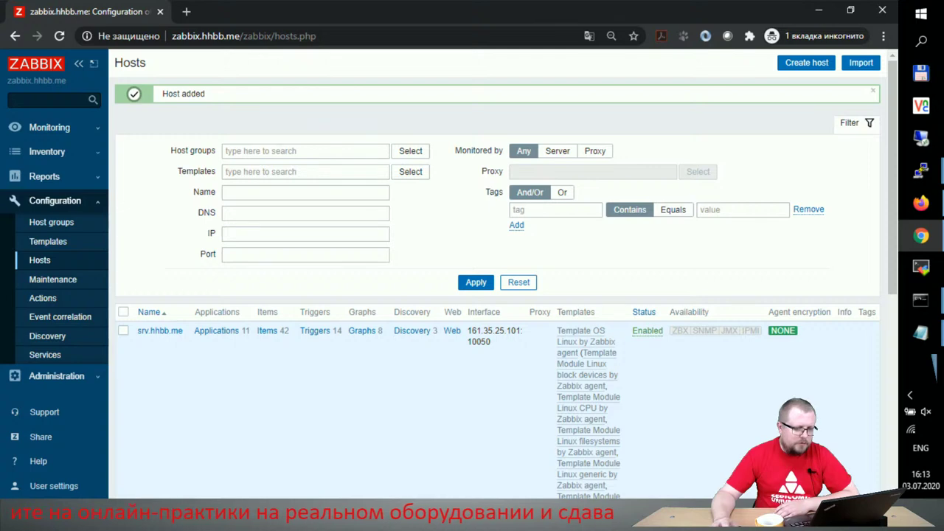
Step: Scroll the Hosts list to the Zabbix server row, then go back to the blog article in Firefox
scroll(281, 413, down, 2)
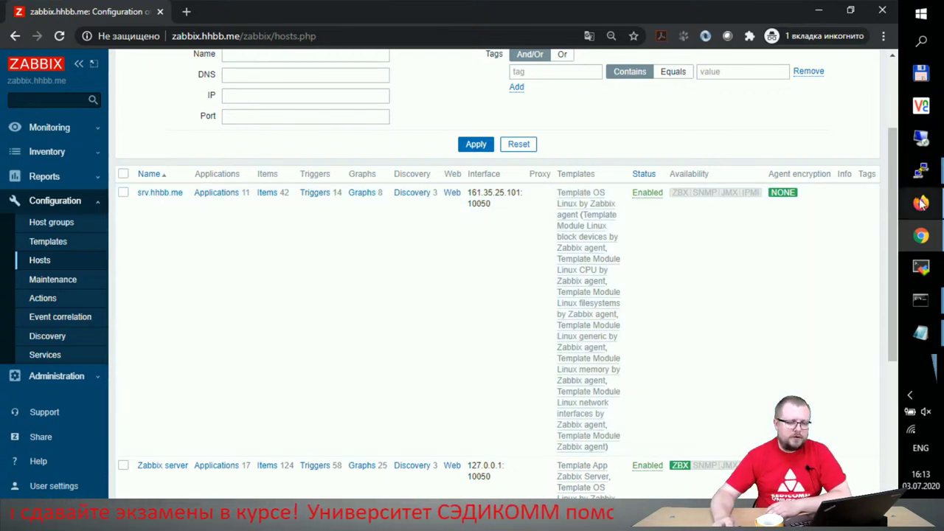
click(921, 203)
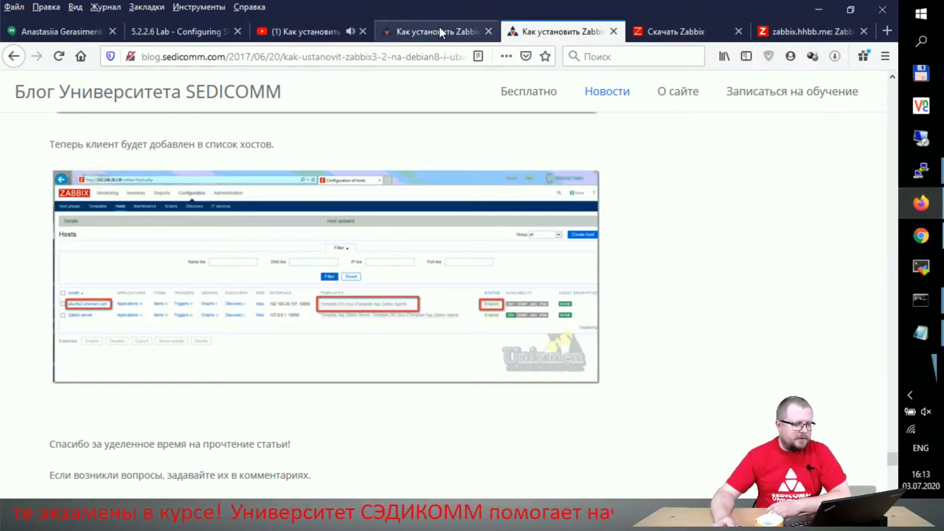
click(439, 32)
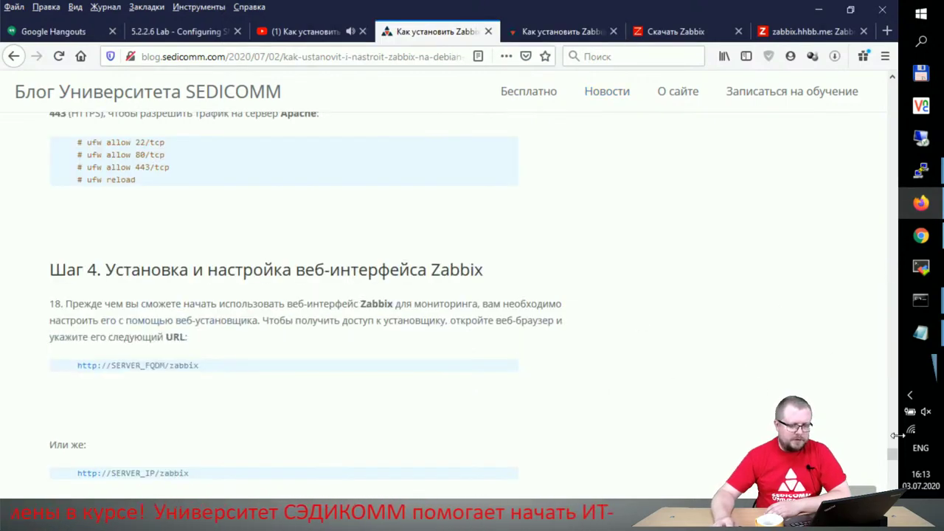
drag(893, 458, 893, 94)
scroll(438, 382, down, 8)
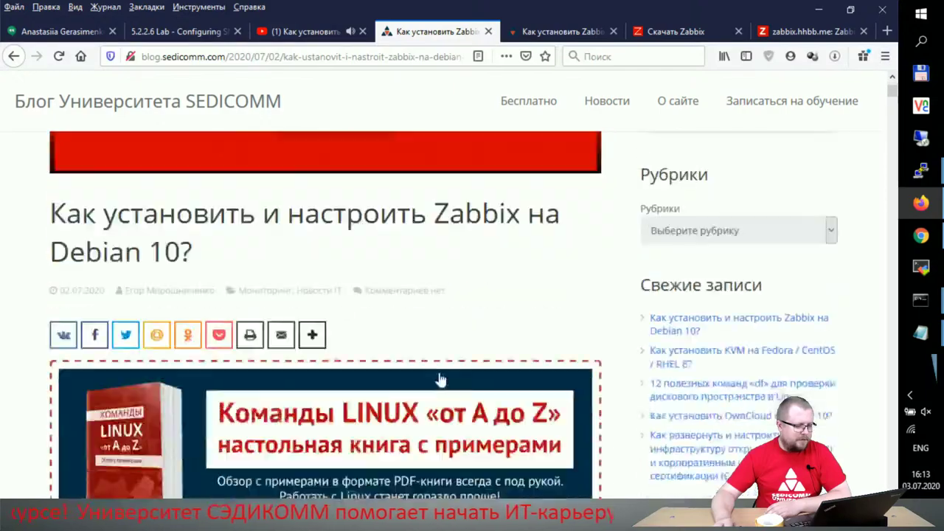
scroll(439, 391, down, 15)
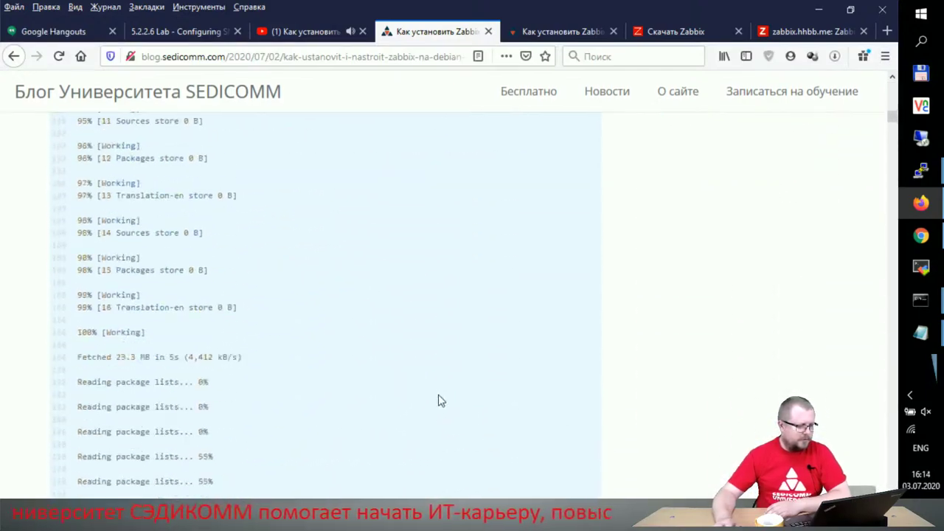
scroll(439, 401, down, 20)
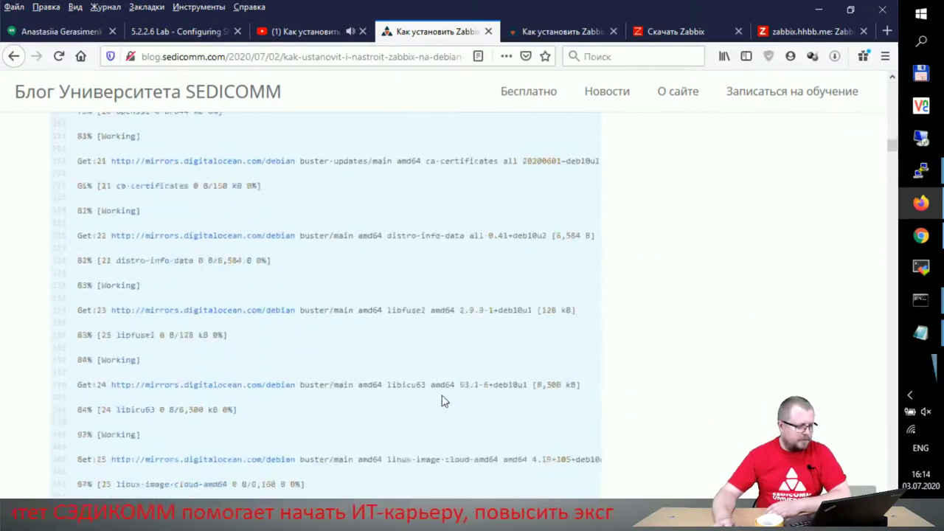
scroll(443, 402, down, 20)
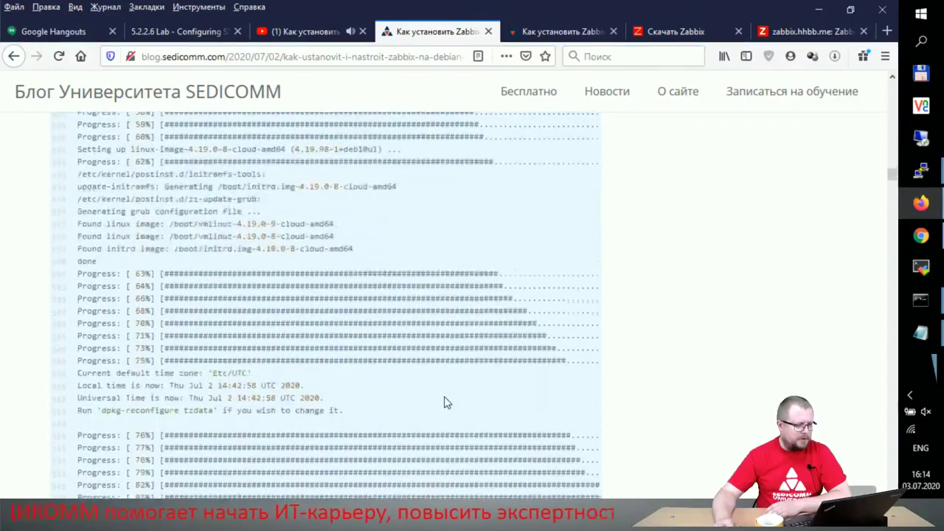
scroll(446, 402, down, 4)
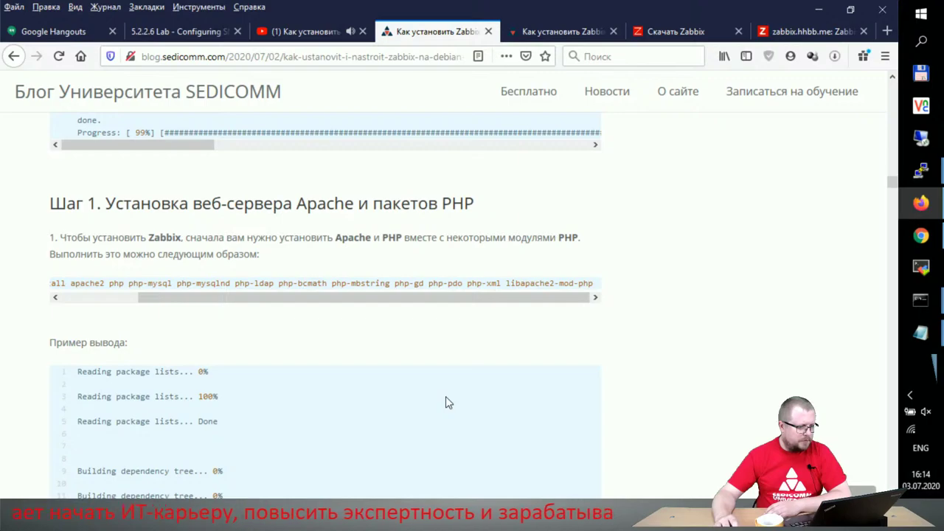
scroll(447, 398, down, 20)
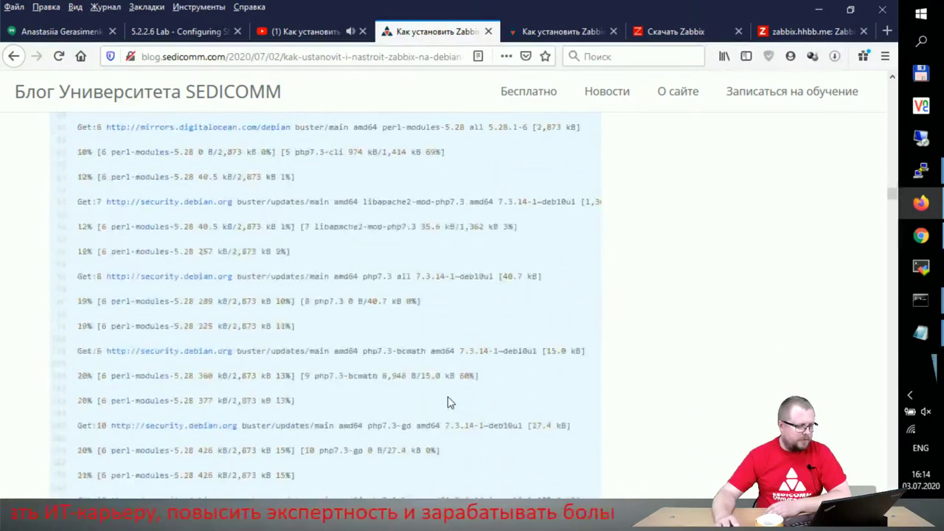
scroll(450, 402, down, 20)
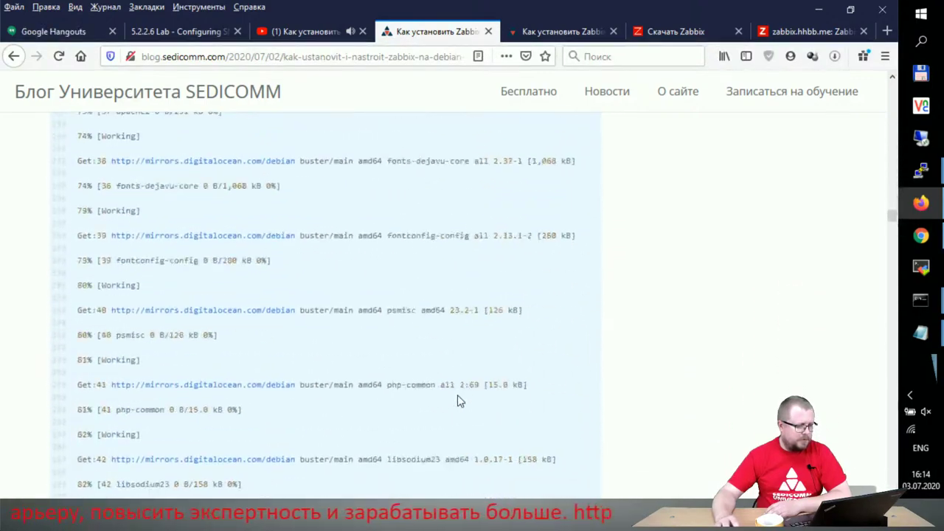
scroll(459, 399, down, 20)
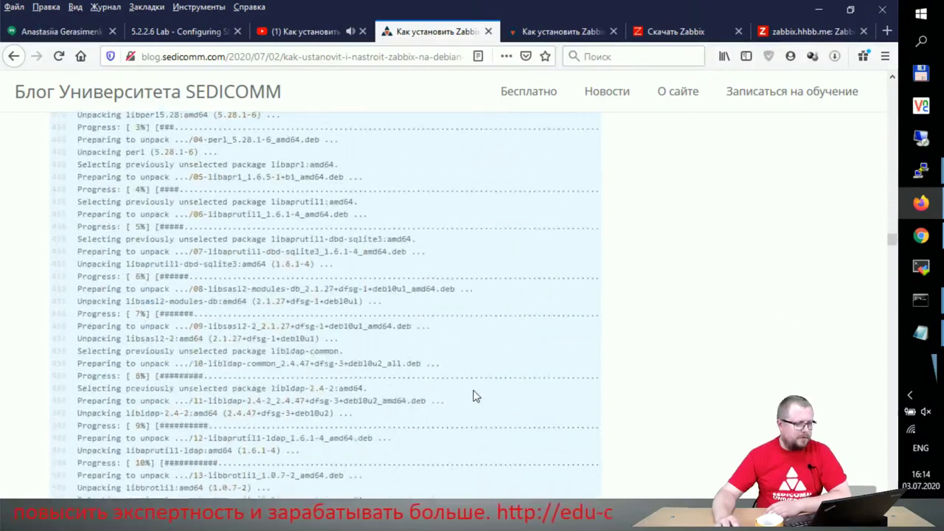
scroll(476, 396, down, 20)
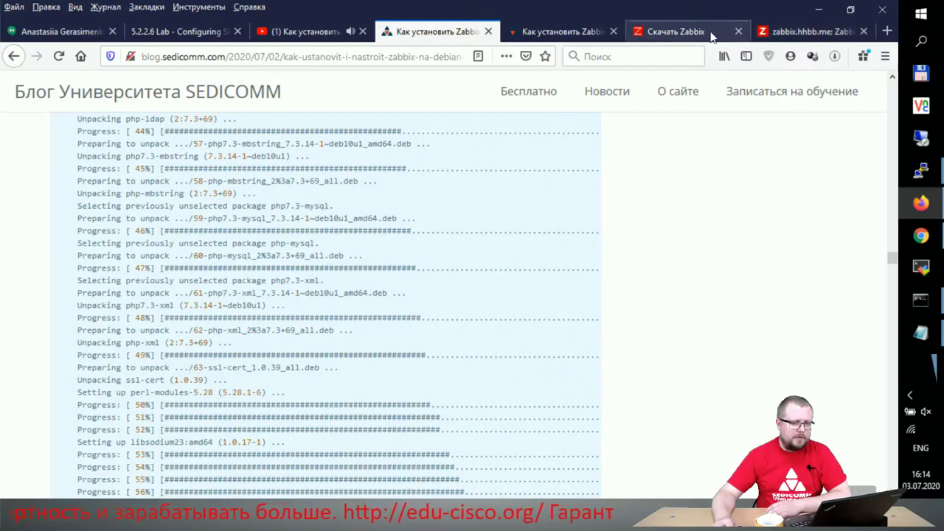
Step: Run cat /etc/lsb-release on the srv host to confirm Ubuntu 18.04.4 LTS bionic
click(697, 35)
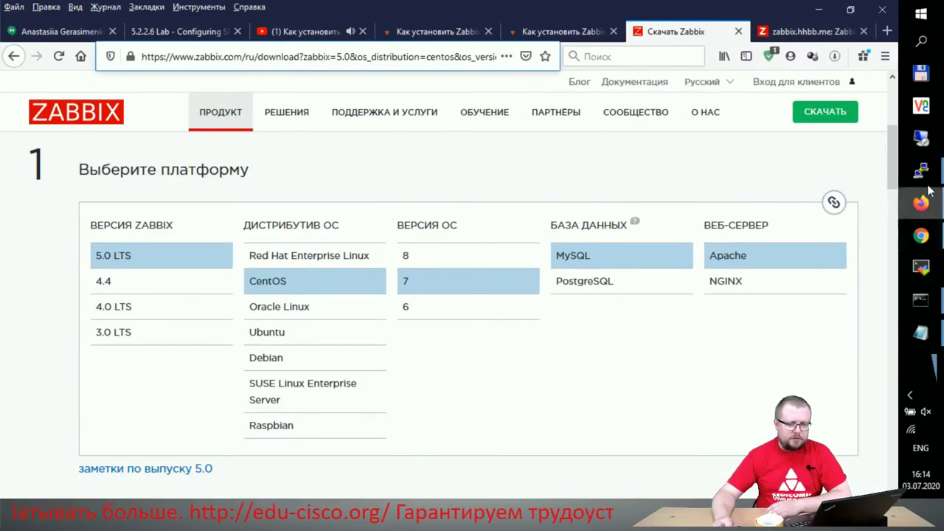
mouse_move(921, 299)
click(818, 222)
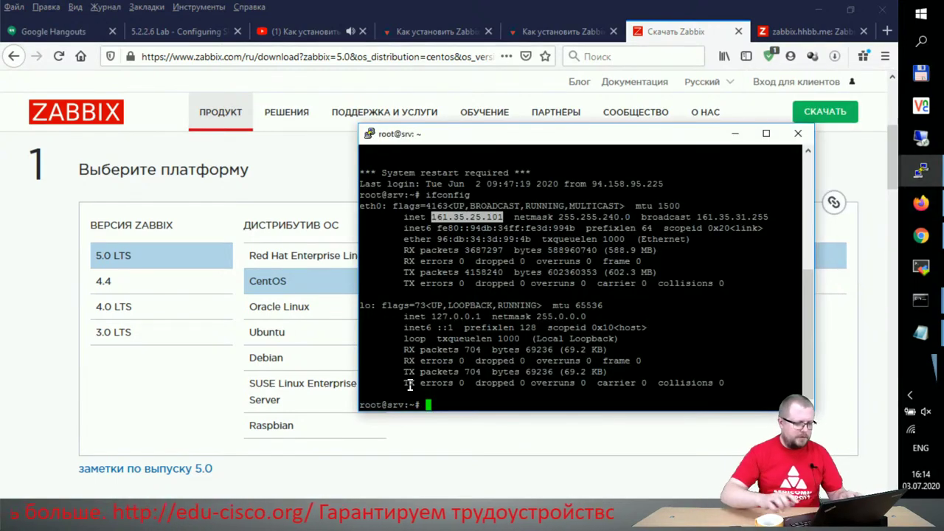
text(cat /etc/l)
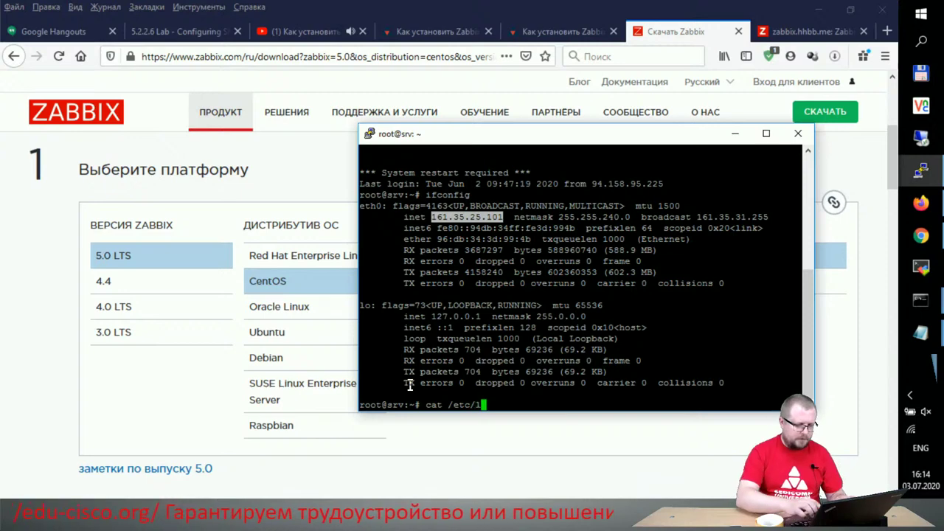
text(sb-release)
key(Return)
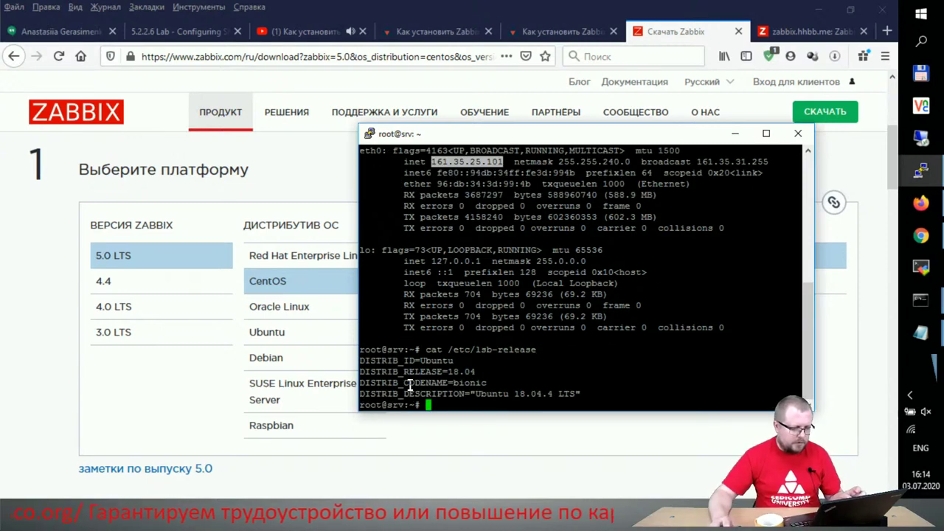
mouse_move(413, 378)
mouse_down()
mouse_move(475, 372)
mouse_move(403, 372)
mouse_up()
click(523, 453)
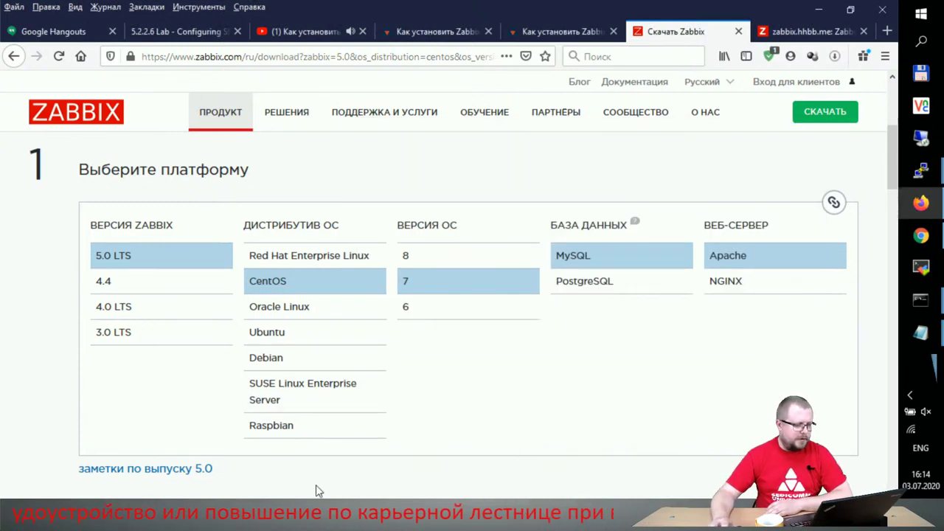
Step: Pick Ubuntu 18.04 Bionic on the download page and run its wget repository command in PuTTY
click(302, 333)
click(435, 284)
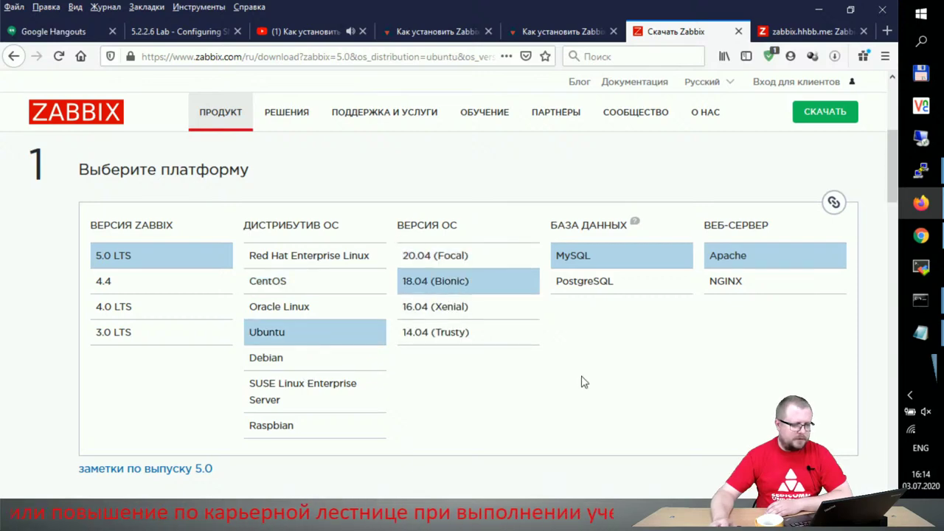
scroll(583, 382, down, 5)
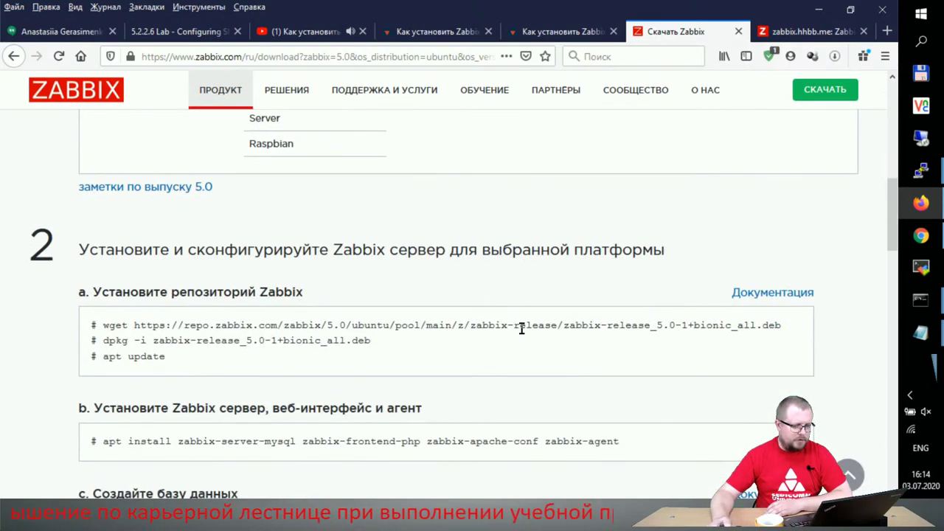
drag(106, 327, 749, 326)
right_click(749, 325)
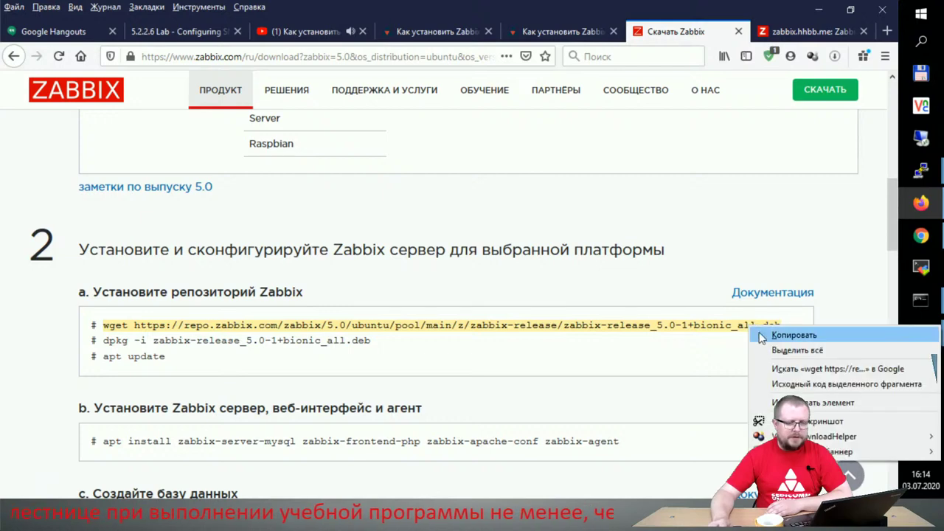
click(771, 335)
mouse_move(921, 171)
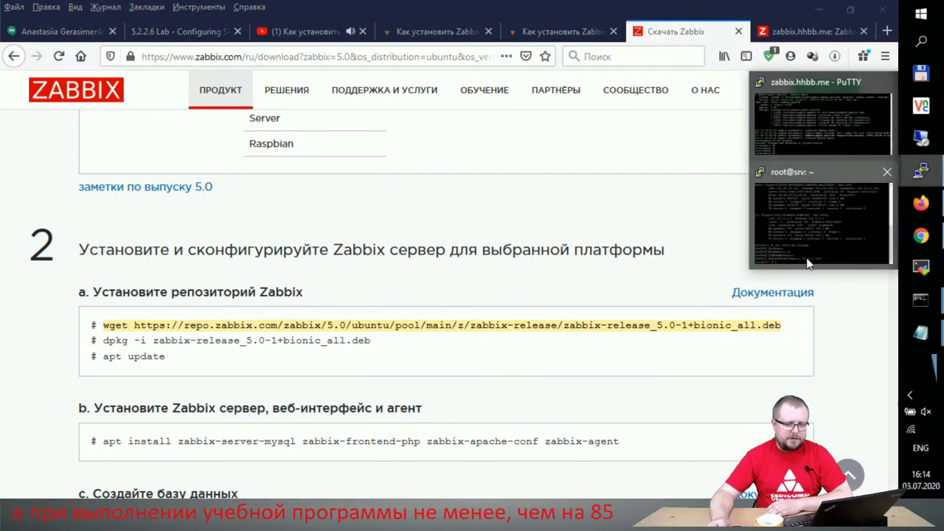
click(885, 243)
right_click(487, 276)
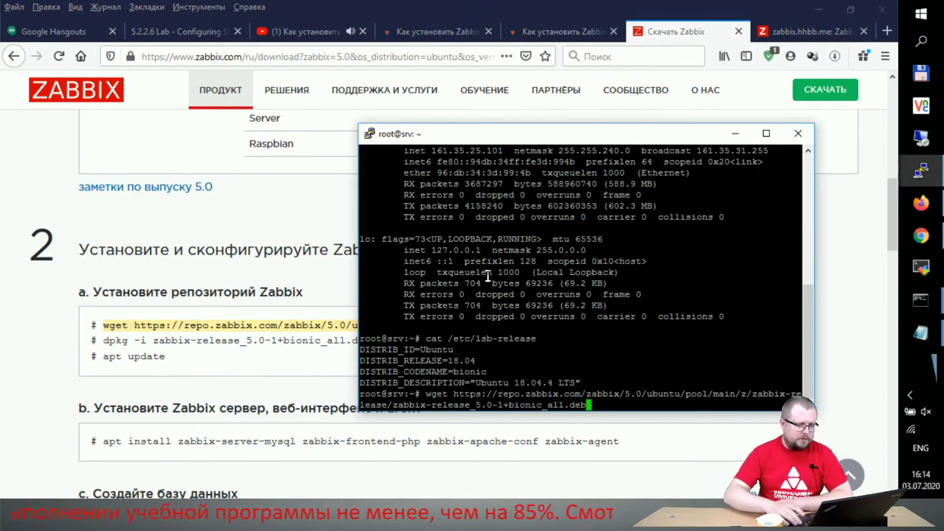
key(Return)
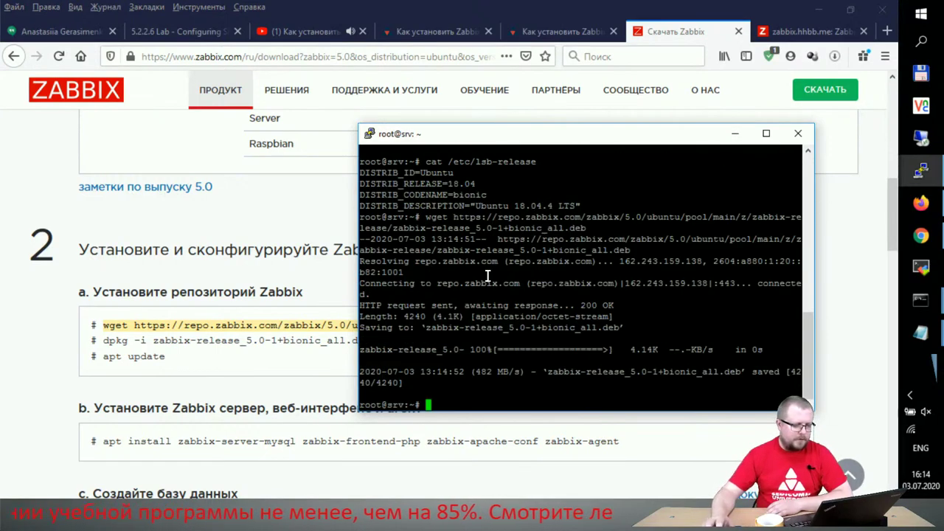
Step: Install the downloaded zabbix-release_5.0-1+bionic package with dpkg, then run apt update
drag(107, 341, 351, 339)
click(105, 340)
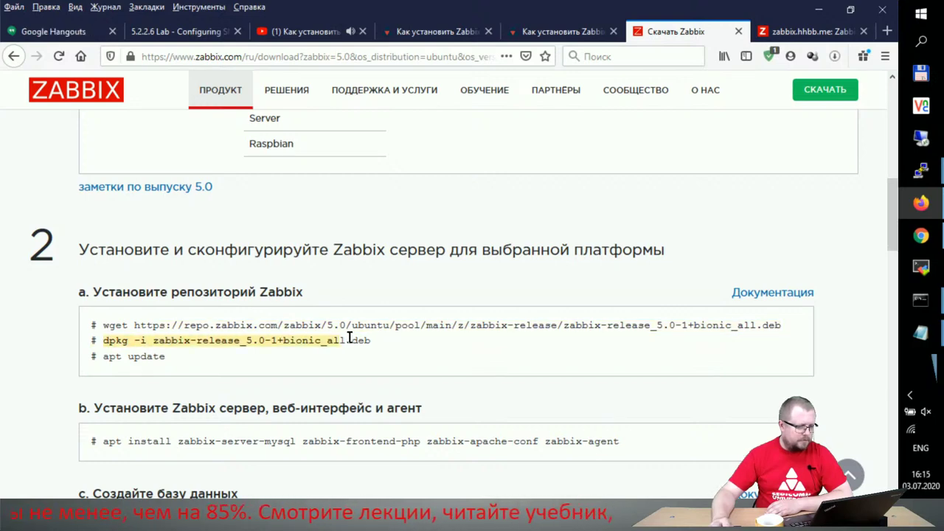
right_click(360, 343)
click(402, 357)
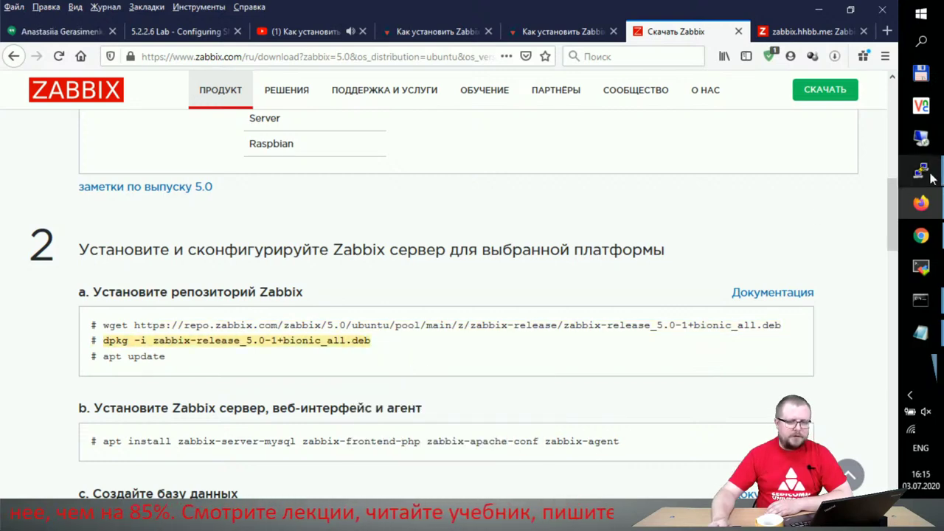
mouse_move(921, 171)
click(815, 227)
right_click(546, 233)
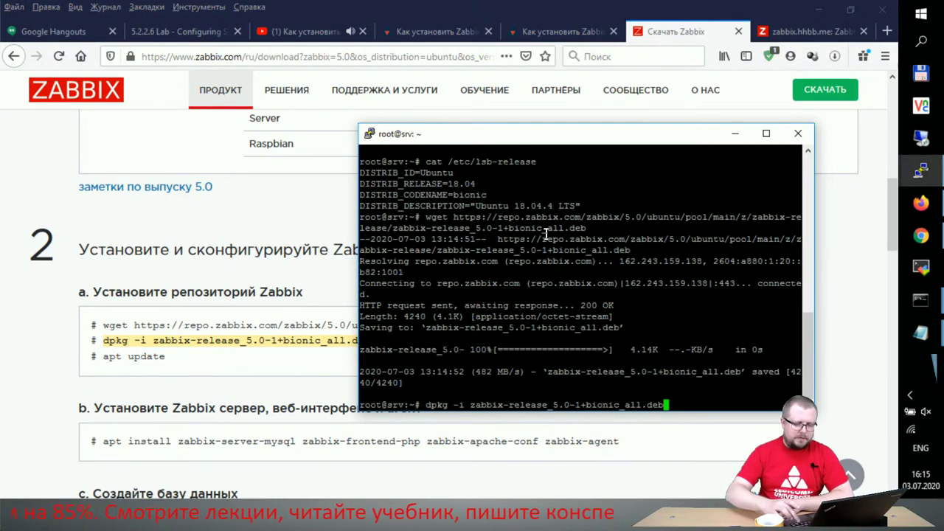
key(Return)
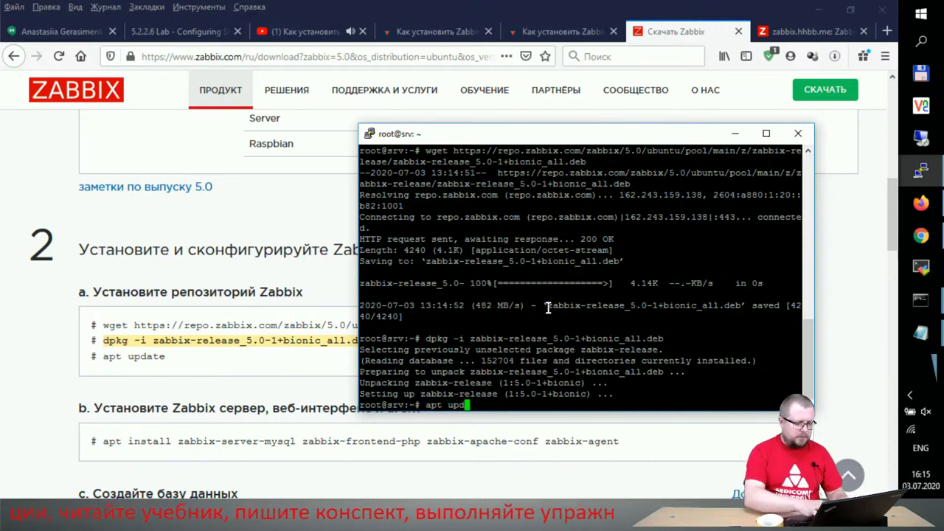
key(Return)
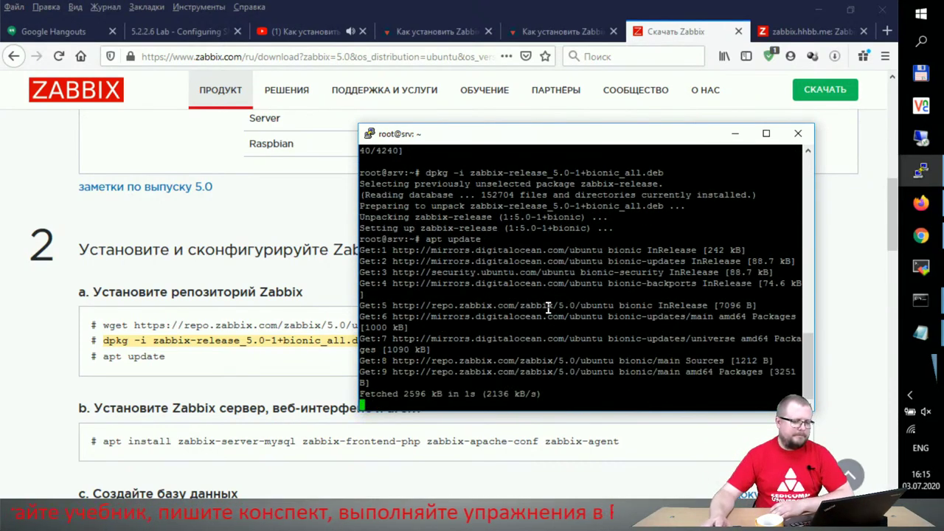
click(372, 134)
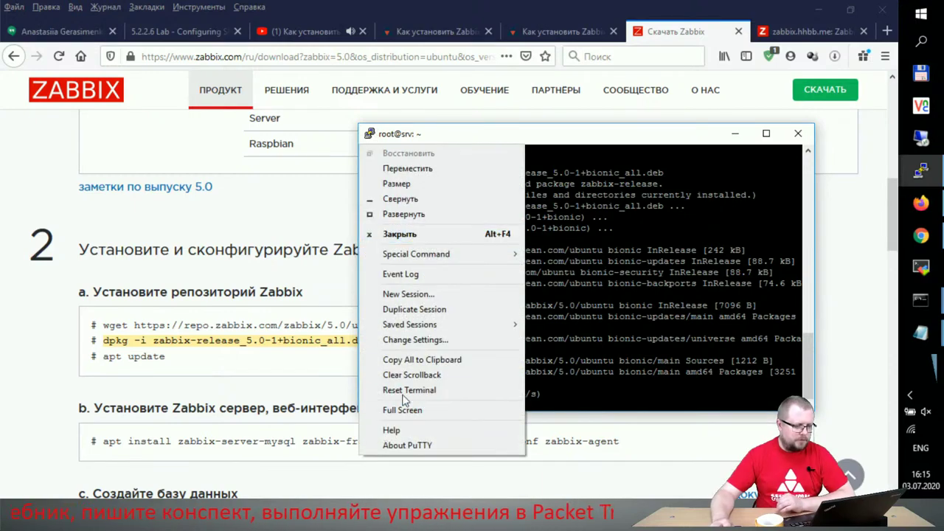
Step: Change PuTTY's terminal font to bold Courier New at size 16 and apply it
click(409, 343)
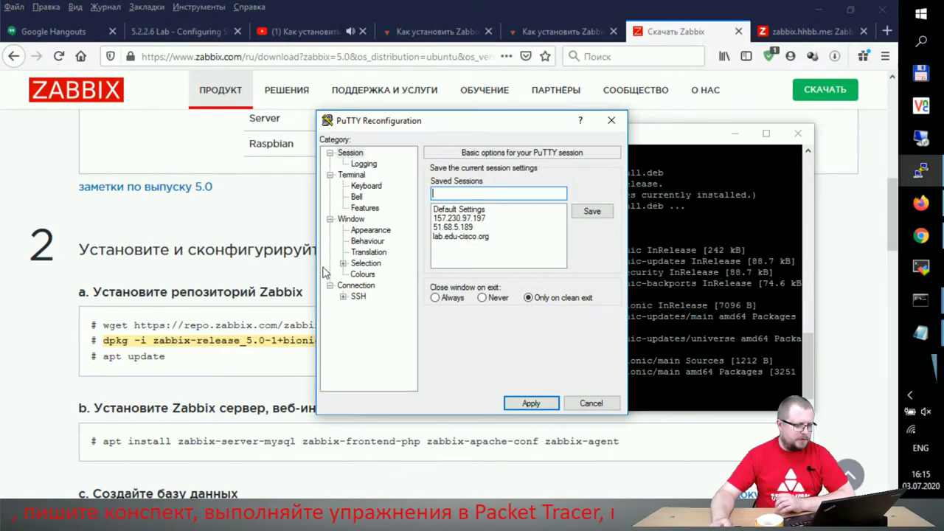
click(371, 230)
click(583, 251)
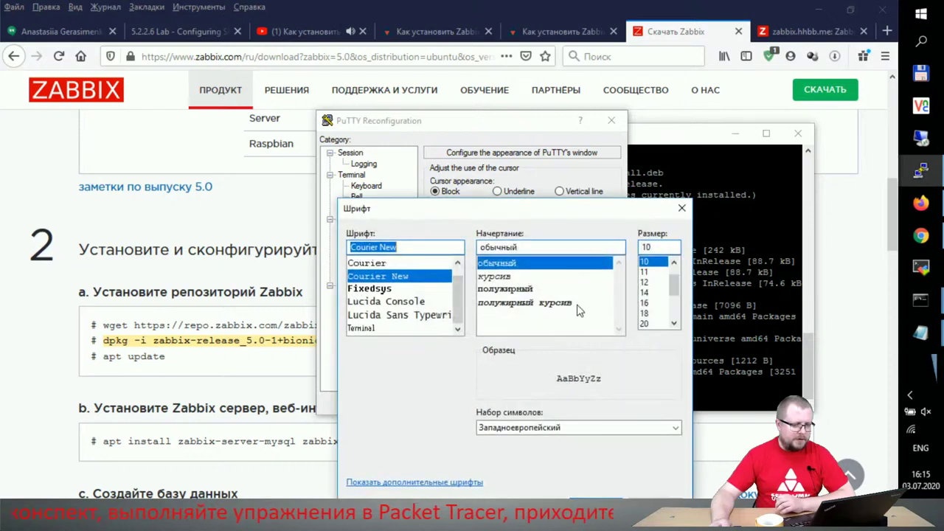
click(510, 288)
click(646, 303)
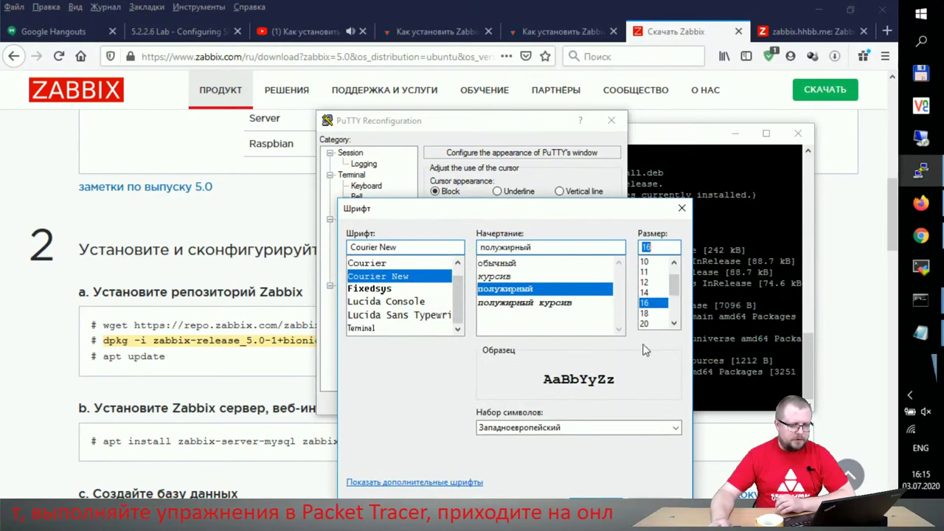
key(Return)
click(529, 401)
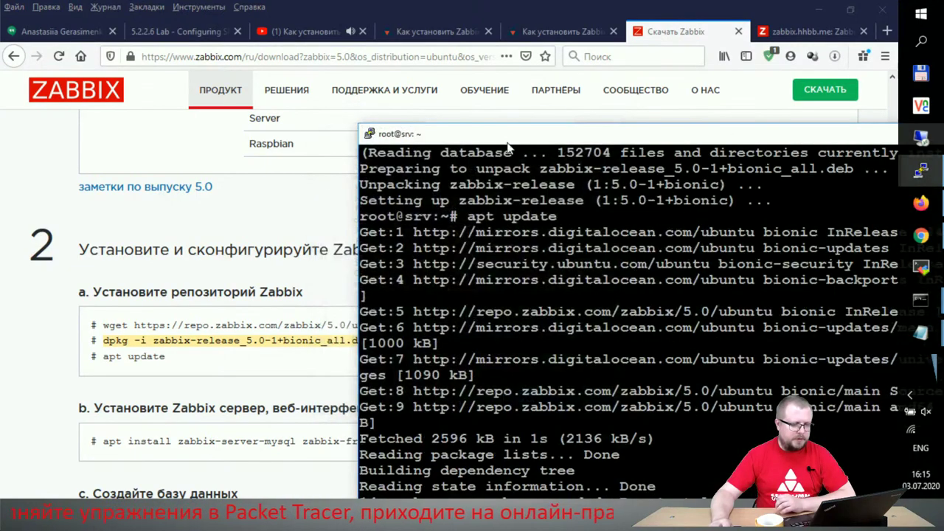
Step: Run apt install zabbix-agent in PuTTY, using the package name copied from the download page
drag(505, 140, 212, 19)
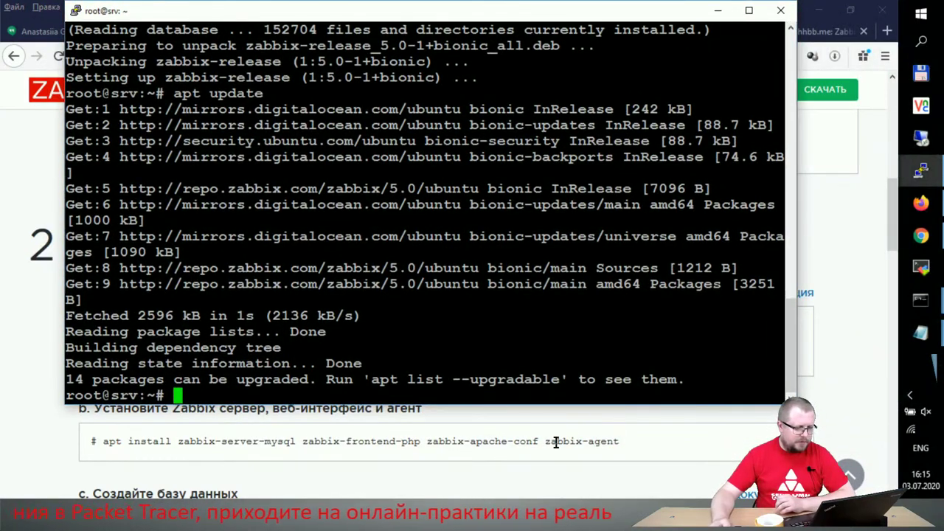
drag(544, 442, 622, 448)
right_click(598, 447)
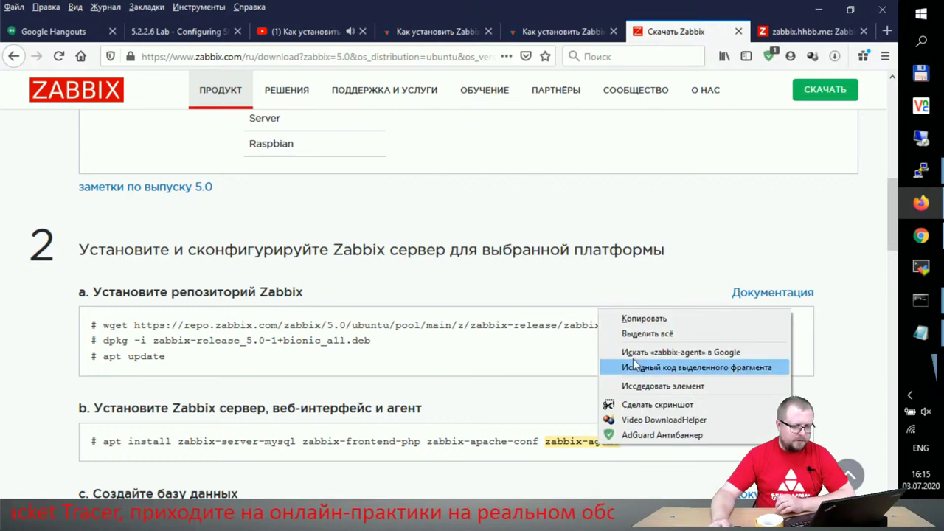
click(631, 319)
mouse_move(922, 172)
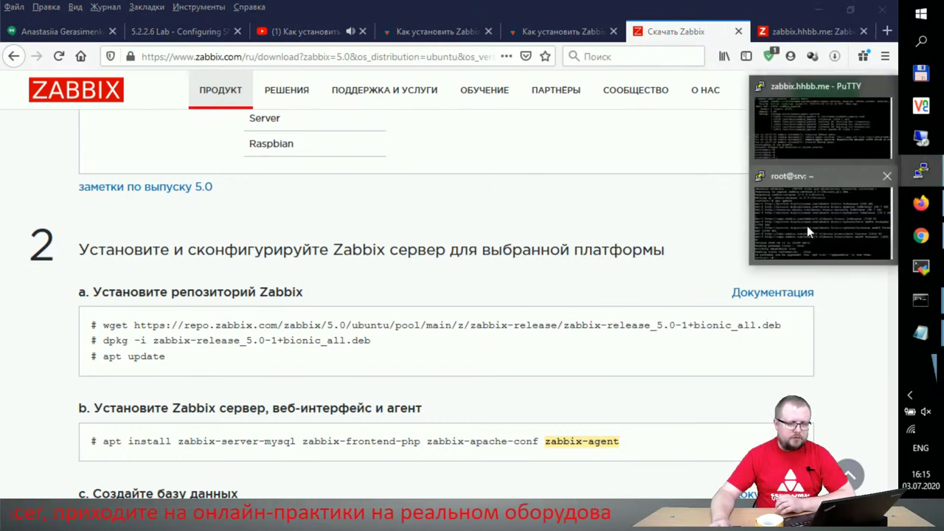
click(807, 226)
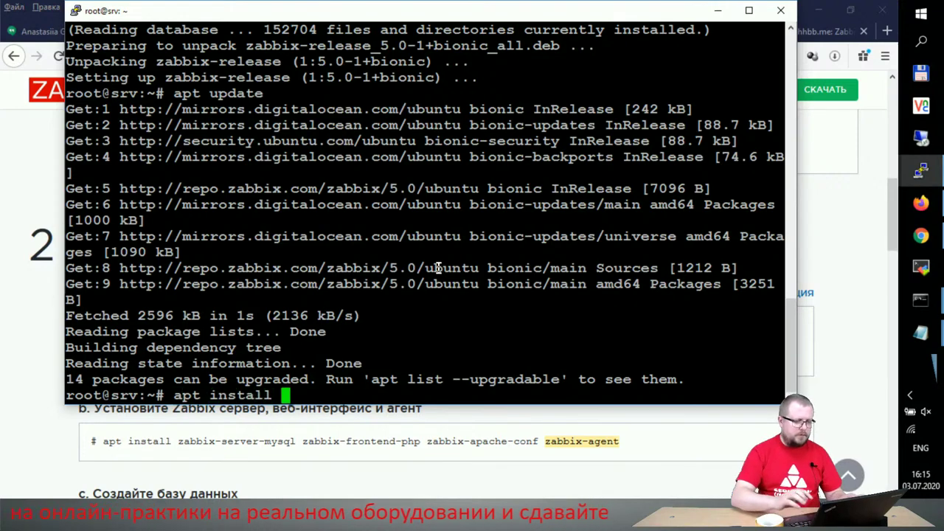
right_click(448, 244)
key(Return)
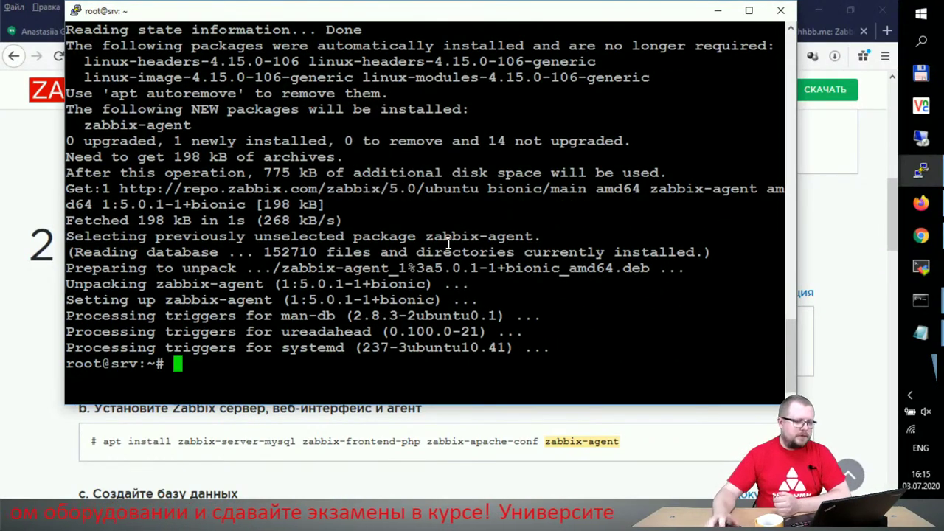
click(809, 236)
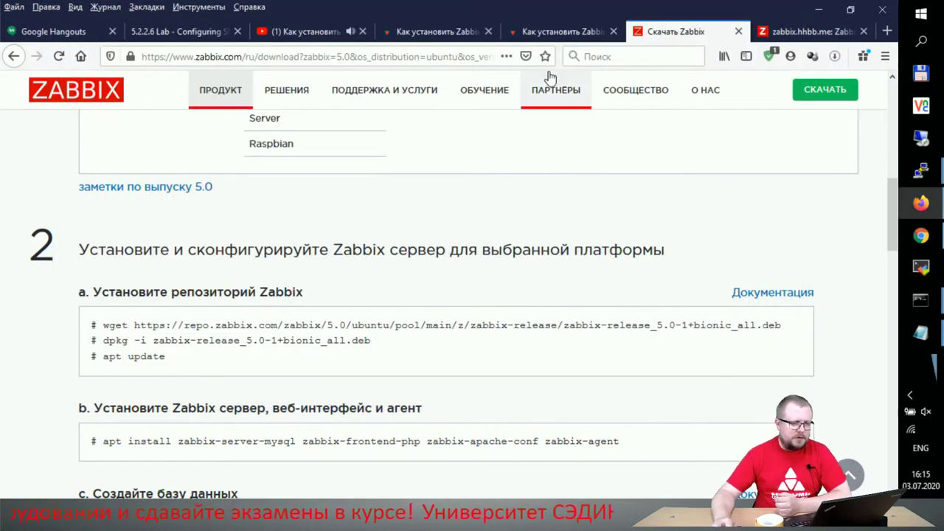
Step: Find the agent configuration step in the SEDICOMM article and copy its vi /etc/zabbix/zabbix_agentd.conf command
click(539, 22)
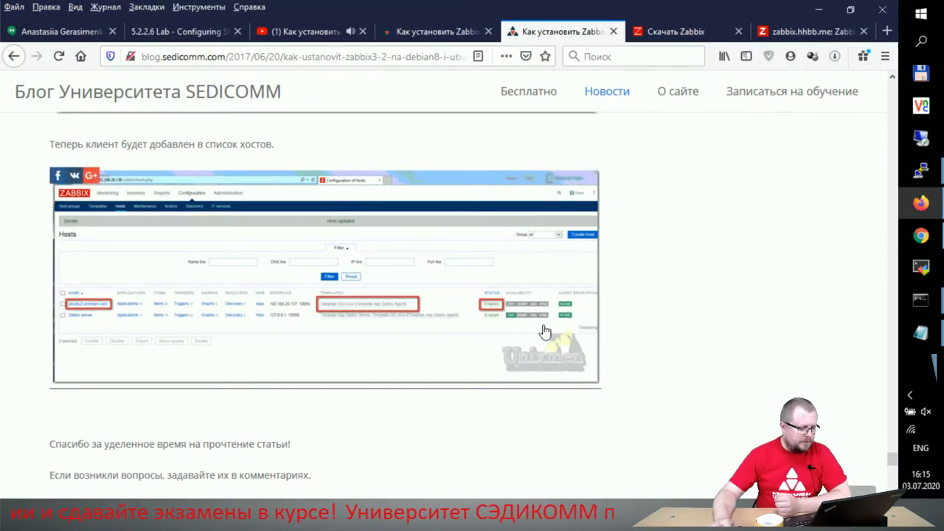
scroll(508, 367, down, 4)
scroll(583, 391, up, 15)
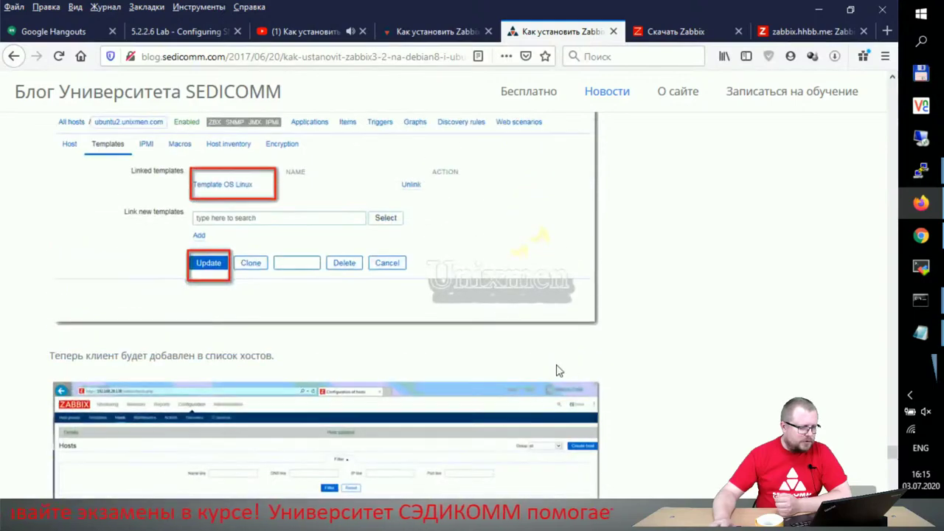
scroll(585, 399, up, 3)
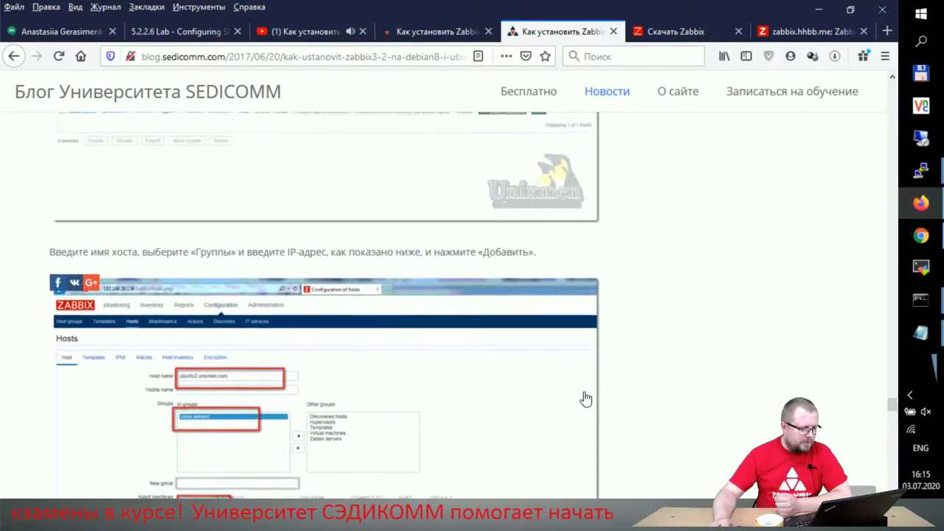
scroll(583, 400, down, 8)
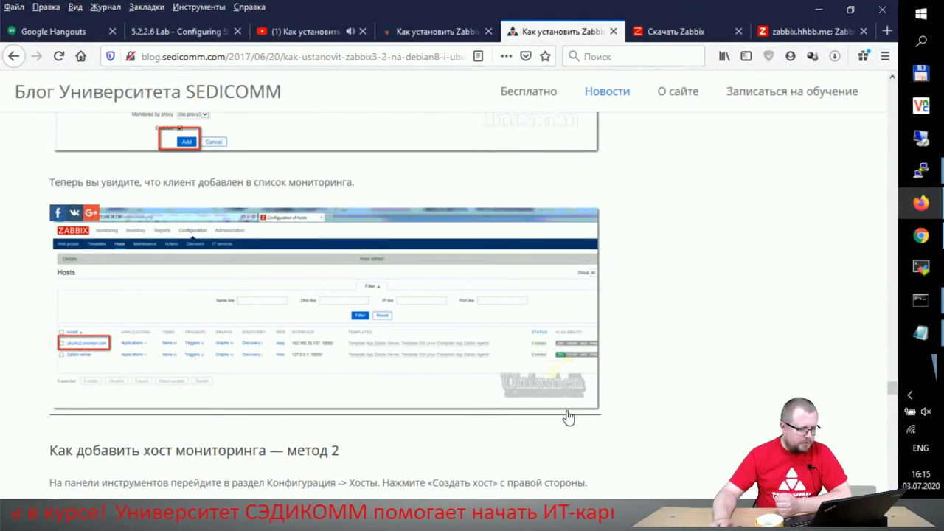
scroll(583, 413, up, 10)
scroll(583, 418, up, 10)
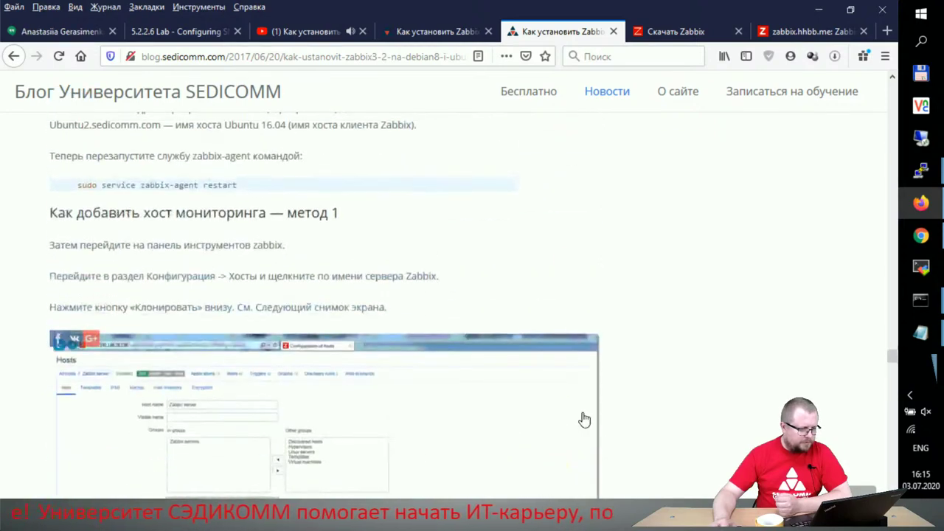
scroll(584, 417, down, 4)
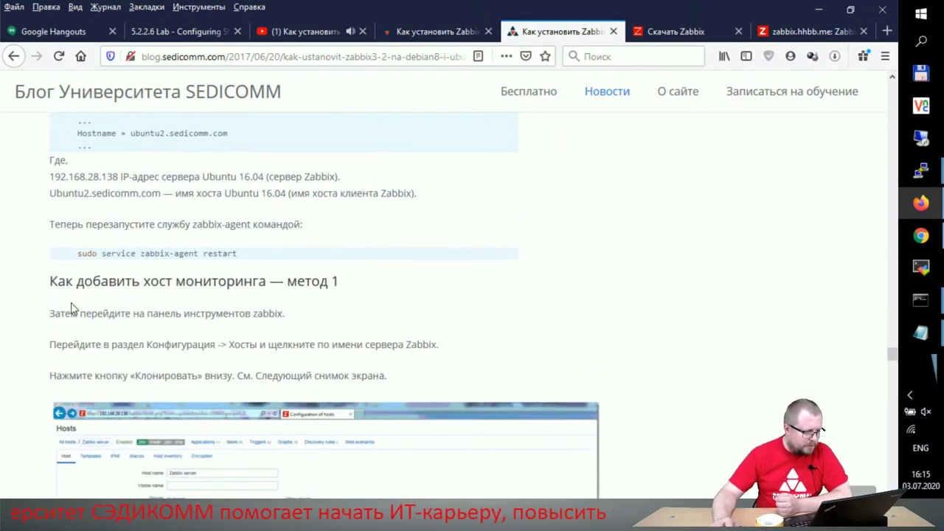
scroll(126, 322, up, 6)
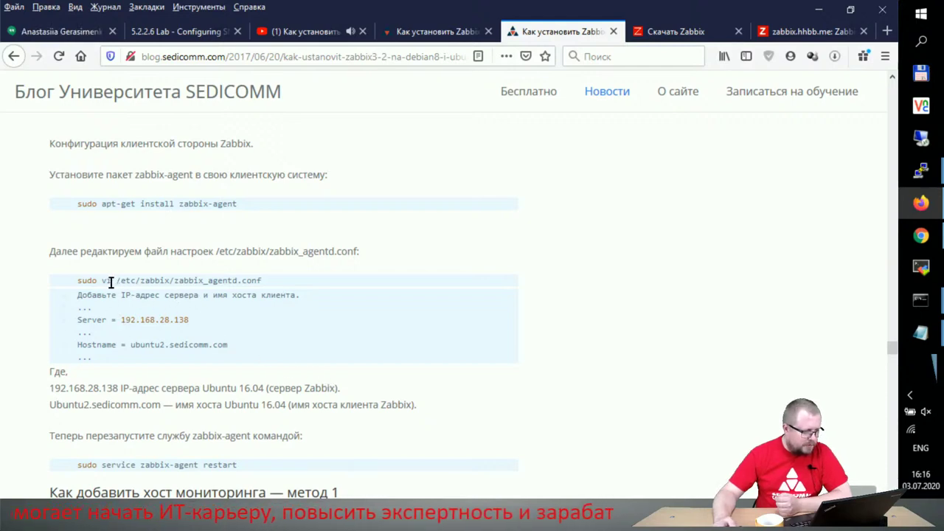
drag(101, 281, 261, 283)
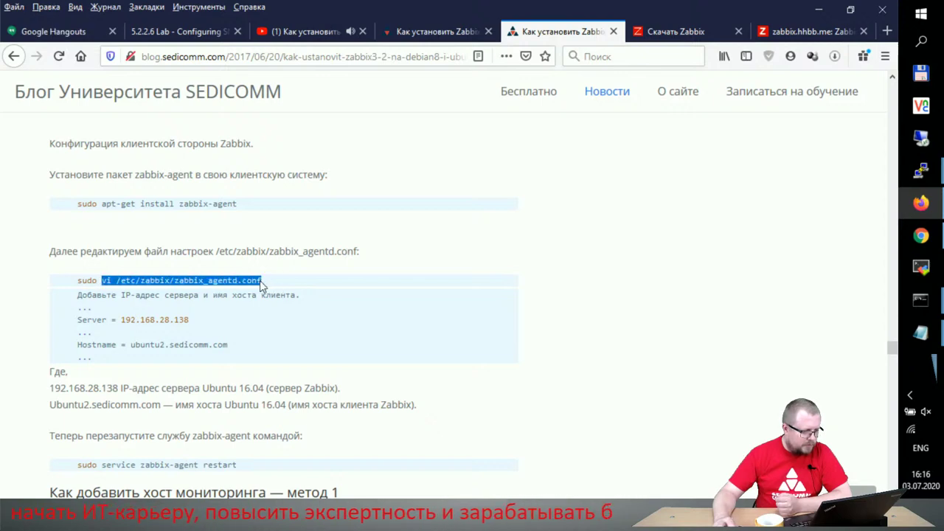
right_click(257, 285)
click(279, 293)
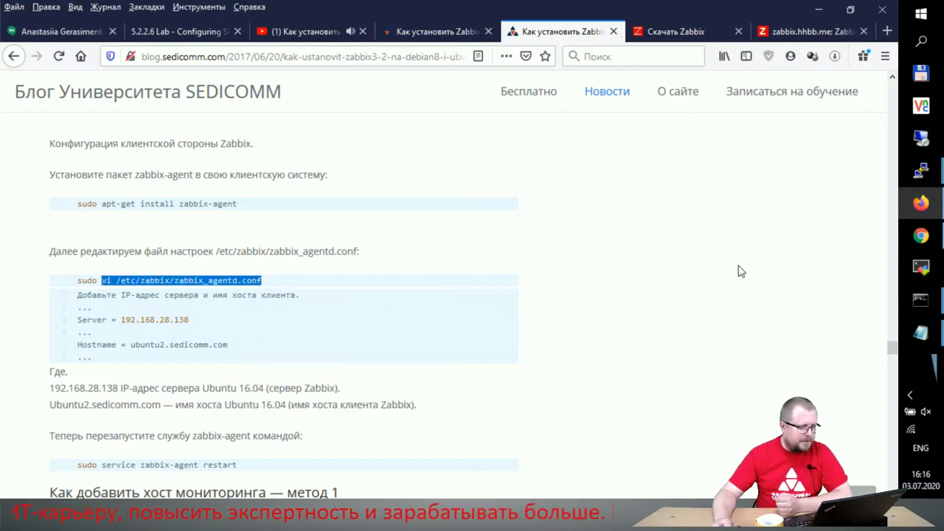
Step: Open /etc/zabbix/zabbix_agentd.conf in vi on the srv terminal
mouse_move(921, 171)
click(834, 214)
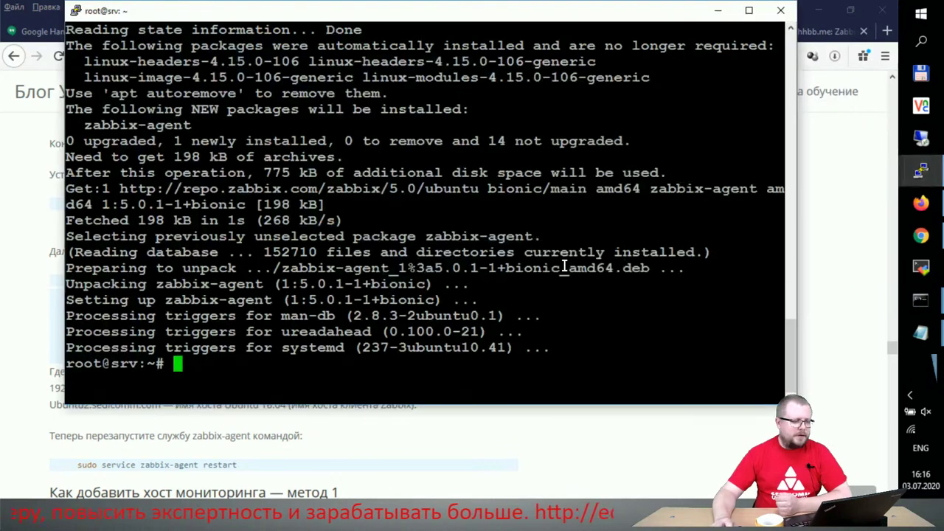
text(vim)
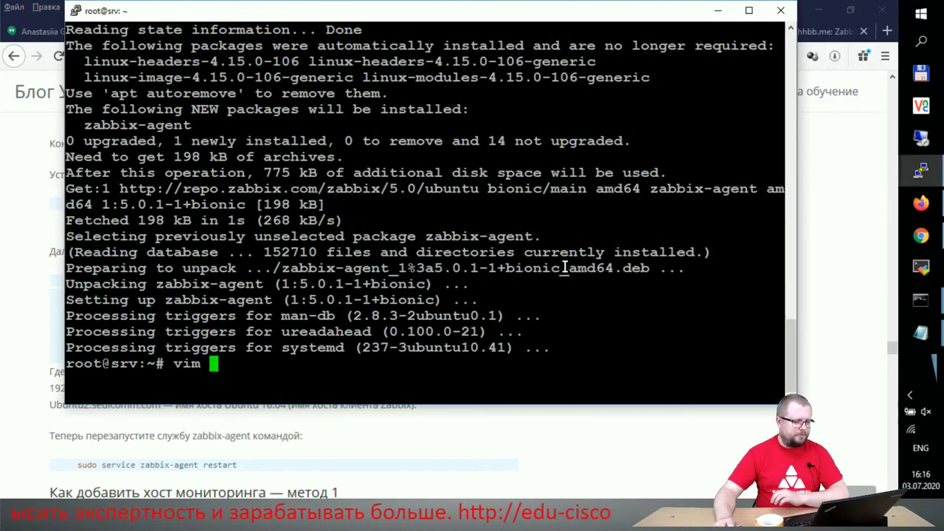
right_click(565, 268)
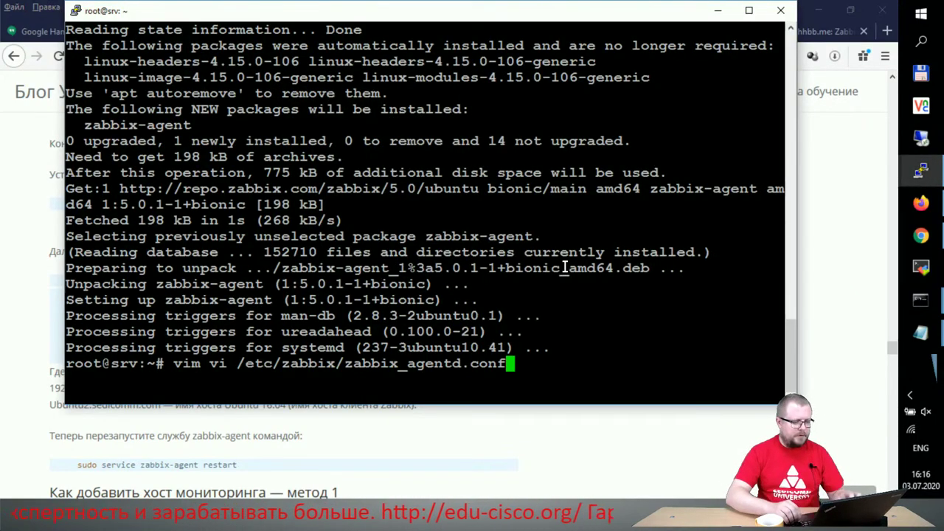
key(Home)
key(Delete)
key(Delete)
key(Delete)
key(Delete)
key(Delete)
key(Delete)
key(Delete)
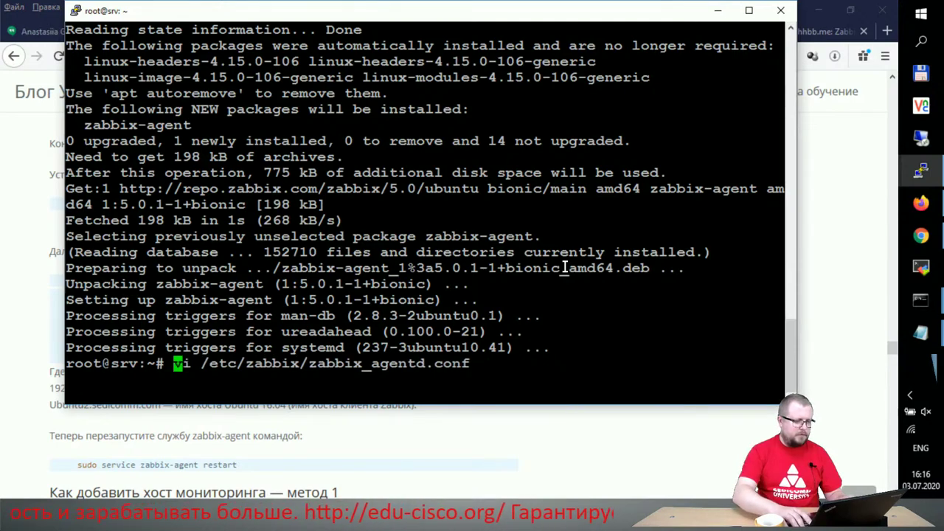
text(vi)
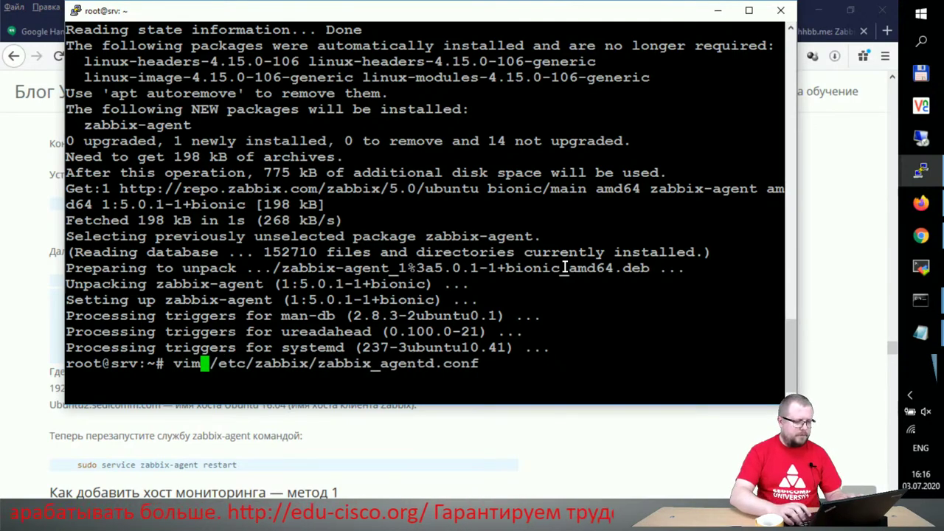
key(Return)
Step: Page through the file and search for 'server' to reach the Server=127.0.0.1 line
key(Down)
key(Down)
key(Down)
key(Down)
key(Down)
key(Down)
key(Down)
key(Down)
key(Down)
key(Down)
key(Down)
key(Down)
key(Down)
key(Down)
key(Down)
key(Down)
key(Down)
key(Down)
key(Down)
key(Down)
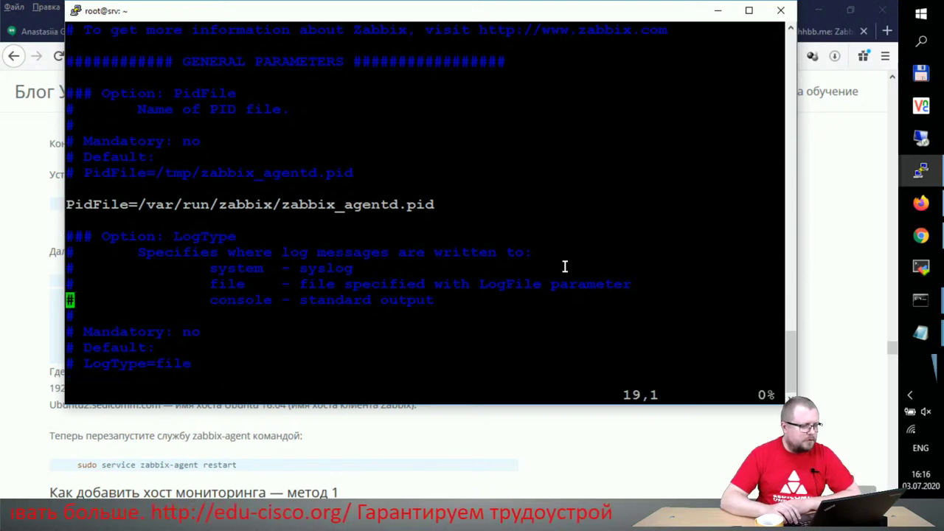
key(Down)
key(Down)
key(Down)
key(Down)
key(Down)
key(Down)
key(Down)
key(Down)
key(Down)
key(Down)
key(Down)
key(Down)
key(Down)
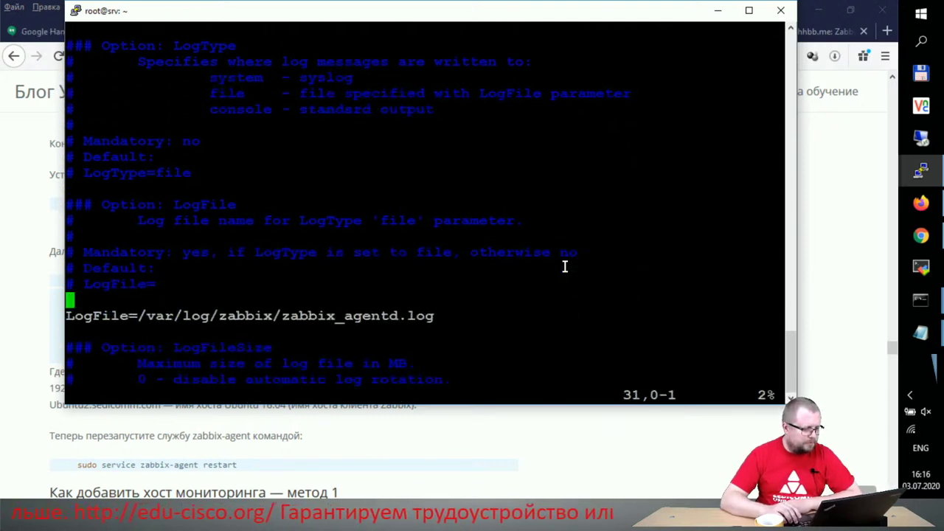
key(Down)
key(Down)
key(Down)
key(Down)
key(Down)
key(Down)
key(Down)
key(Down)
key(Down)
key(Down)
key(Down)
key(Down)
key(Down)
key(Down)
key(Down)
key(Down)
key(Down)
key(Down)
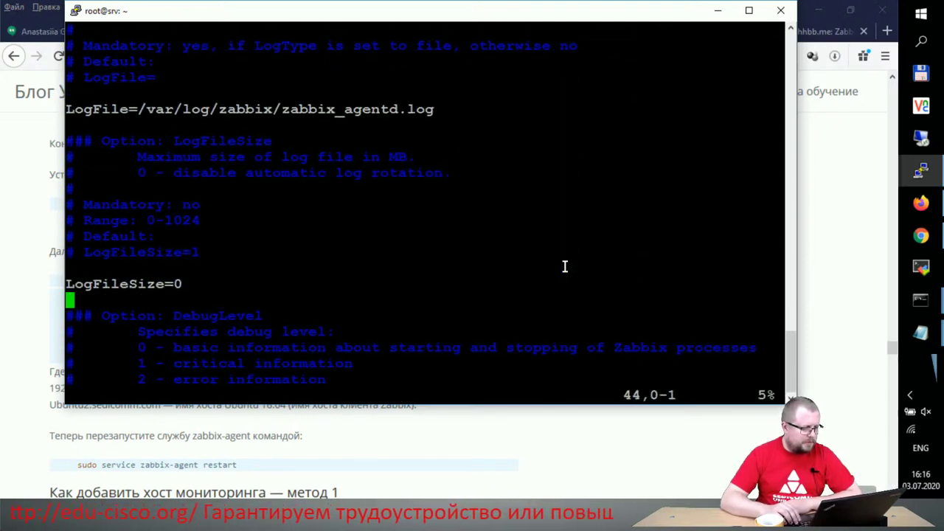
key(Down)
key(Down)
key(Down)
key(Down)
key(Down)
key(Down)
key(Down)
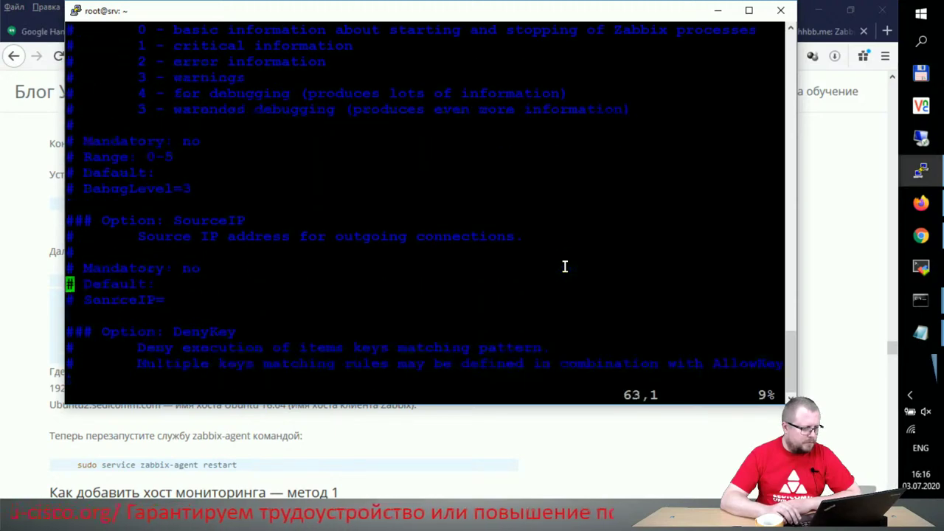
key(Down)
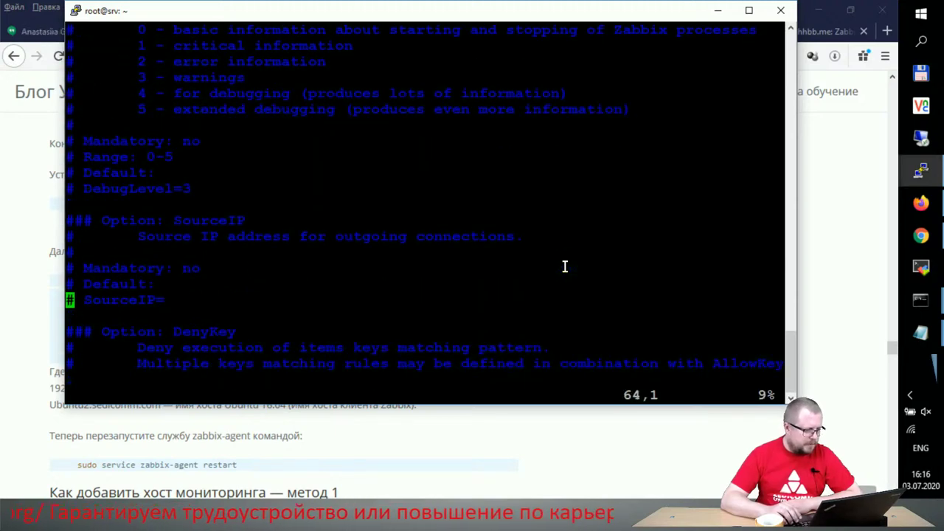
key(Down)
key(Down)
key(Down)
key(Down)
key(Down)
key(Down)
key(Down)
key(Down)
key(Down)
key(Down)
key(Down)
key(Down)
key(Down)
key(Down)
key(Down)
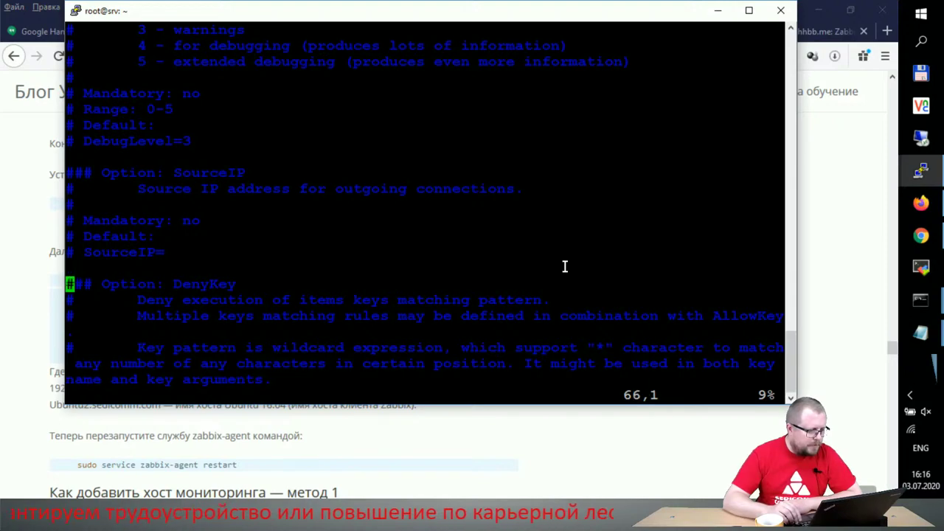
key(Down)
key(Down)
key(Down)
key(Down)
key(Down)
key(Down)
key(Down)
key(Down)
key(Down)
key(Down)
key(Down)
key(Down)
key(Down)
key(Down)
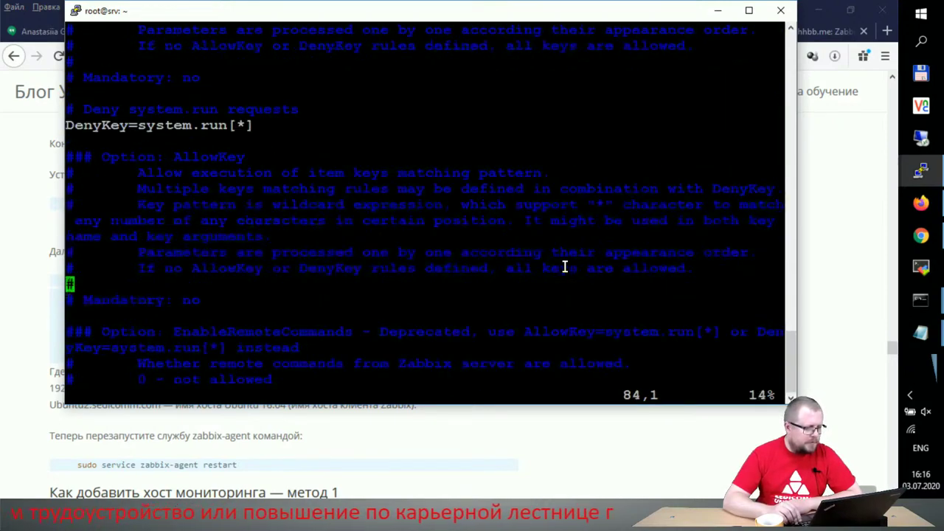
key(Down)
key(Down)
key(Down)
key(Down)
key(Down)
key(Down)
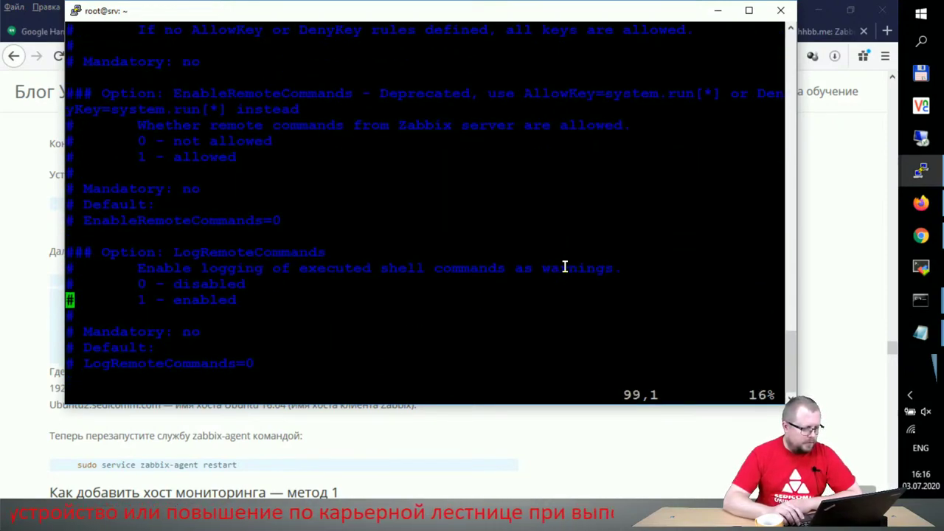
text(/)
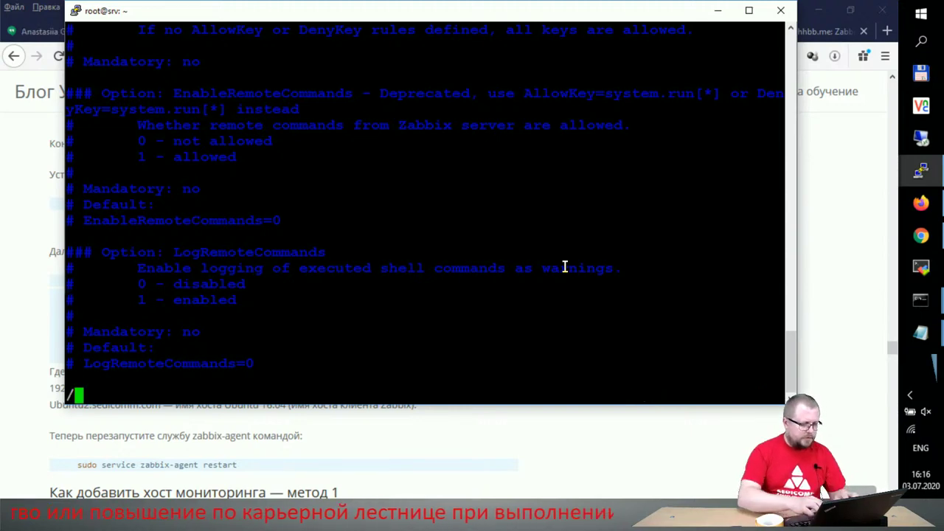
text(server)
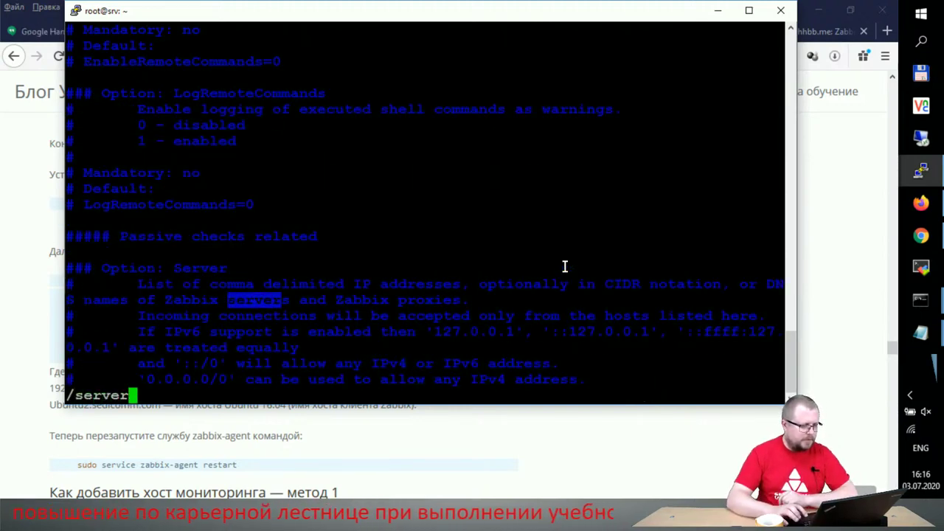
key(Return)
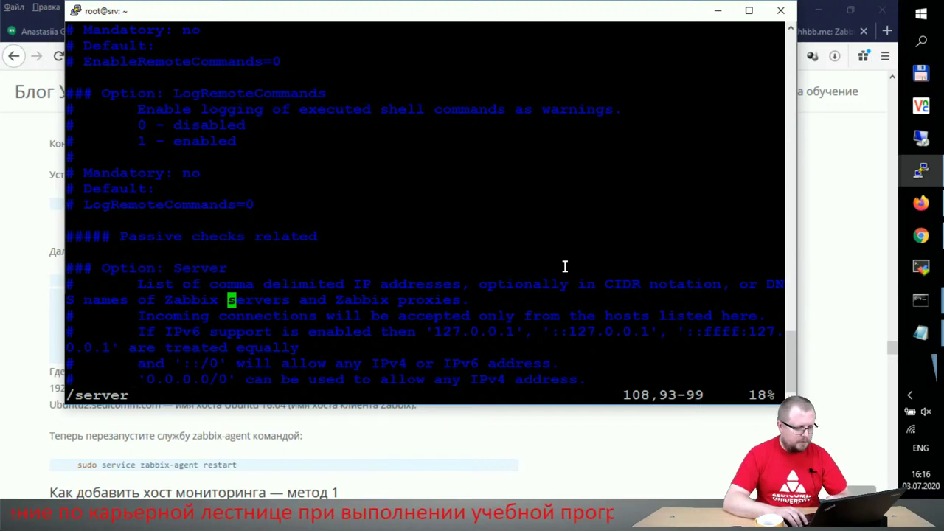
key(n)
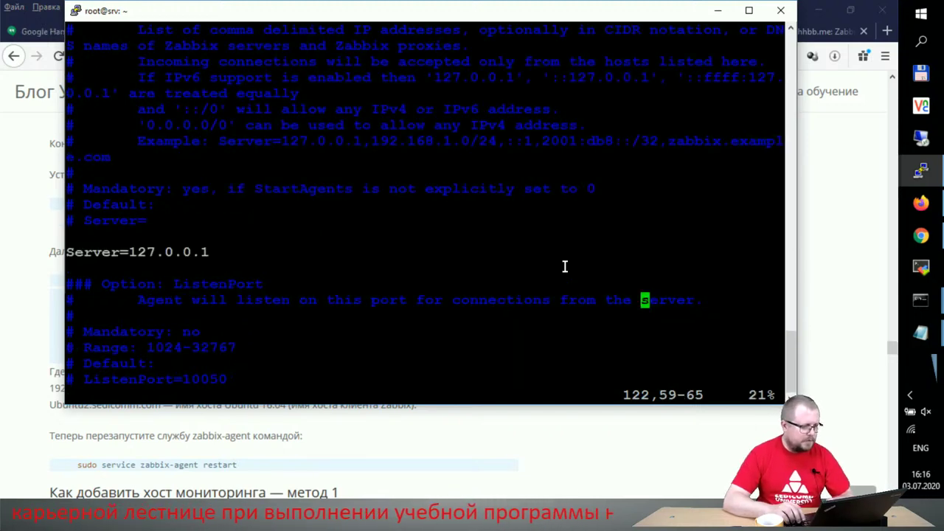
key(Up)
key(Up)
key(Up)
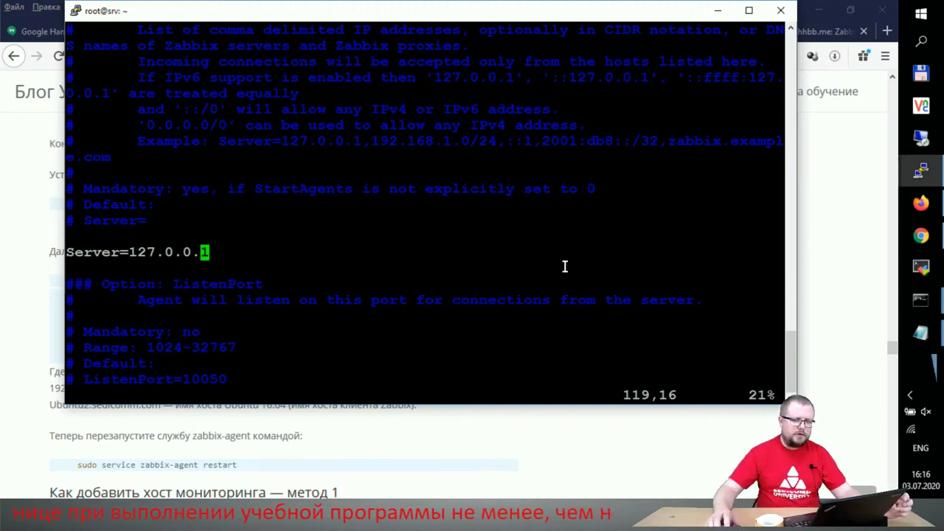
Step: Run ifconfig on zabbix.hhbb.me and copy its eth0 address 161.35.197.196
mouse_move(921, 171)
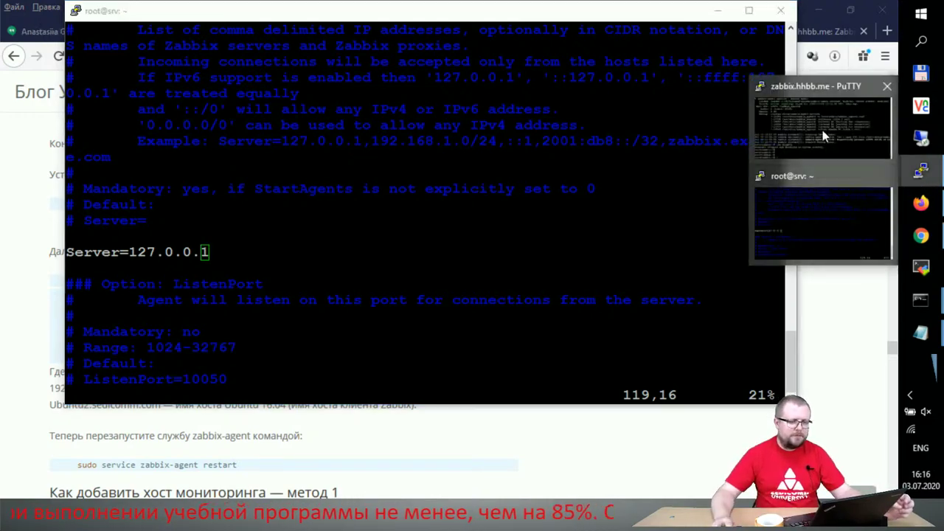
click(822, 130)
text(ifconfig)
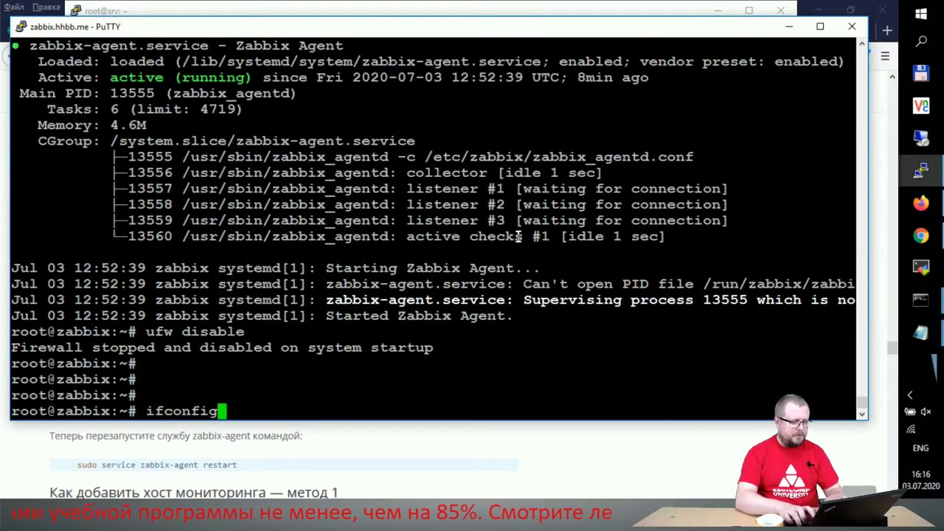
key(Return)
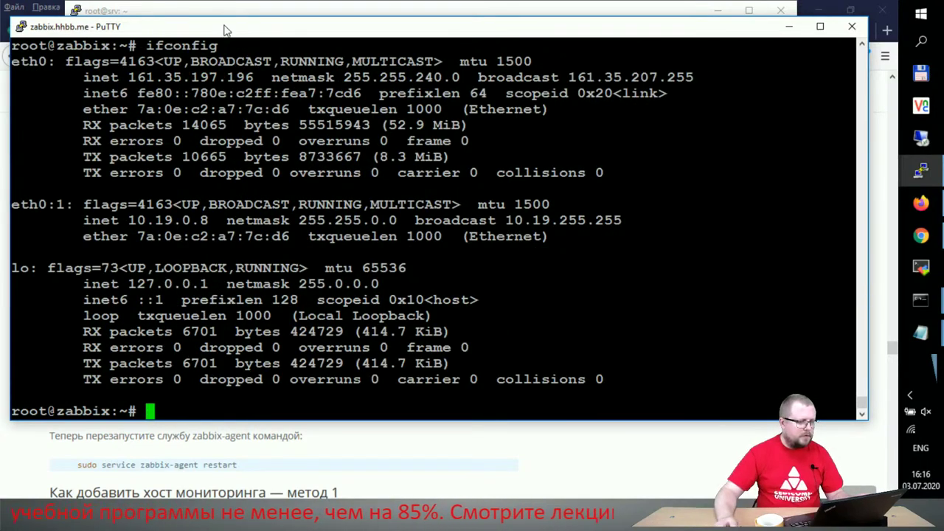
drag(129, 76, 254, 77)
key(super+c)
mouse_move(928, 176)
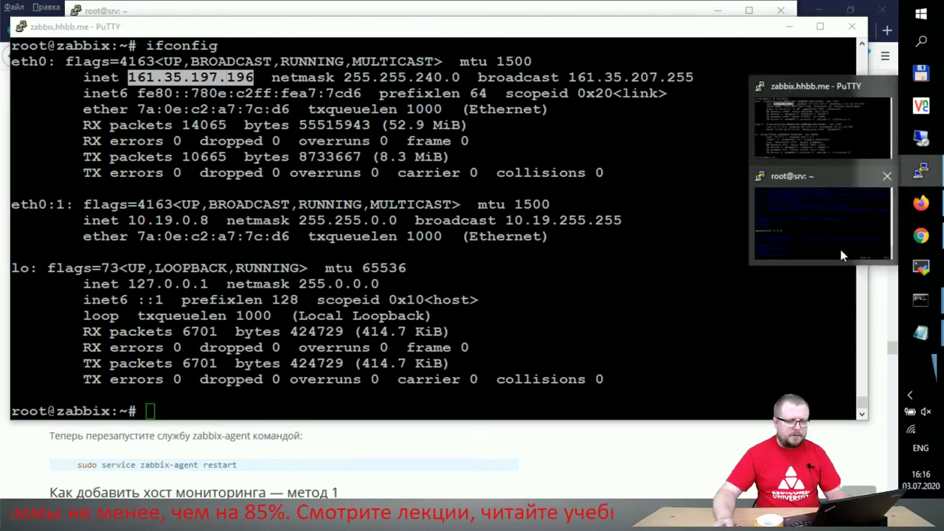
click(841, 249)
Step: Replace 127.0.0.1 with 161.35.197.196 on the Server line, then save and quit vim
key(i)
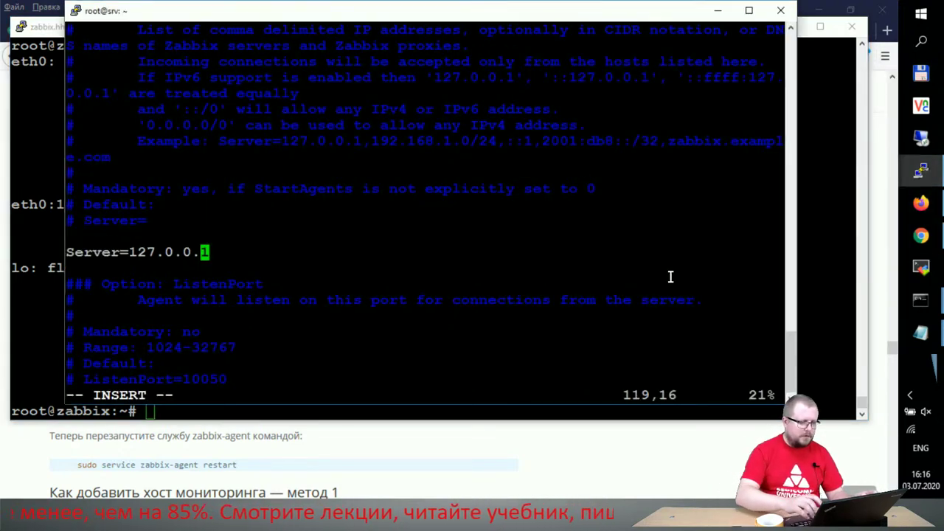
key(Right)
key(BackSpace)
key(BackSpace)
key(BackSpace)
key(BackSpace)
key(BackSpace)
key(BackSpace)
key(BackSpace)
key(BackSpace)
key(BackSpace)
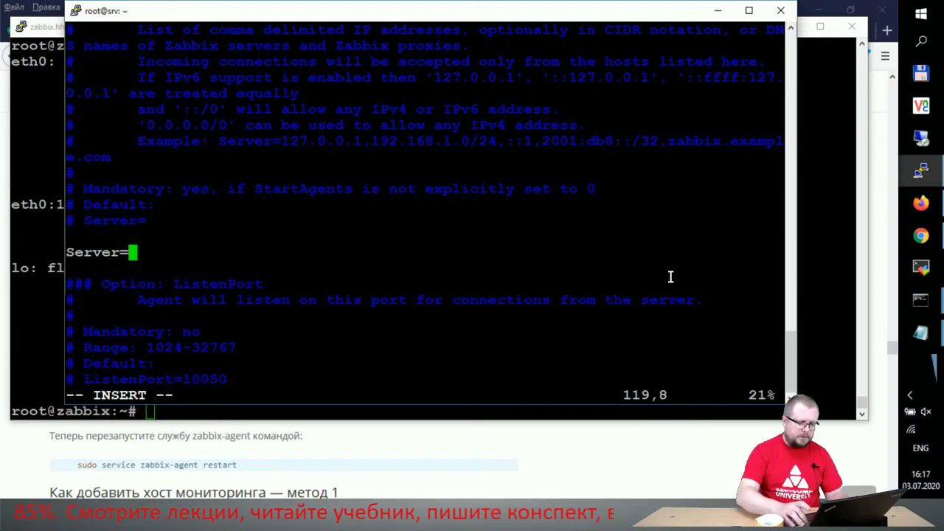
right_click(670, 276)
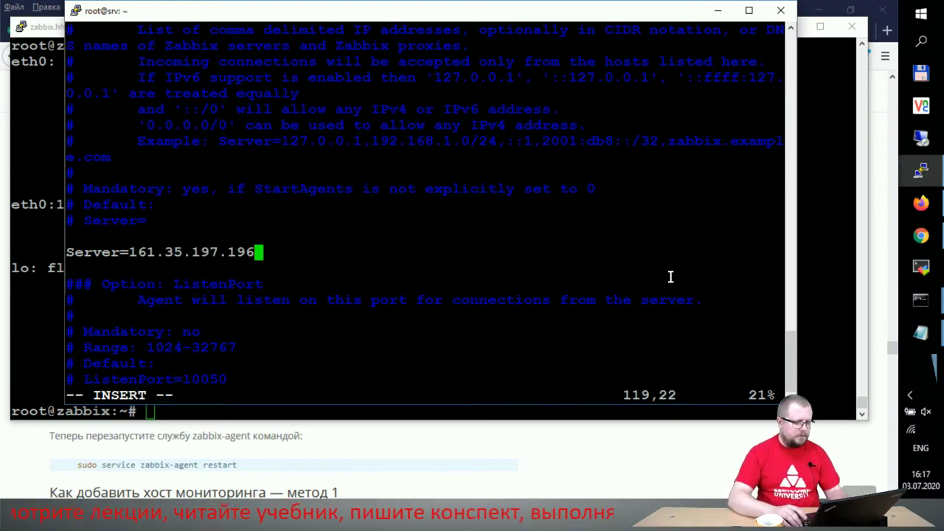
key(Escape)
text(:w)
key(Return)
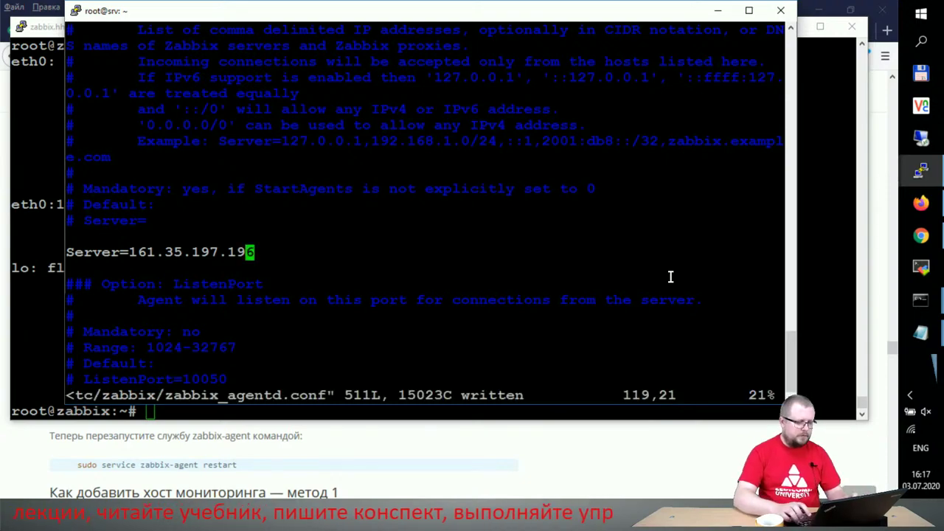
text(:q)
key(Return)
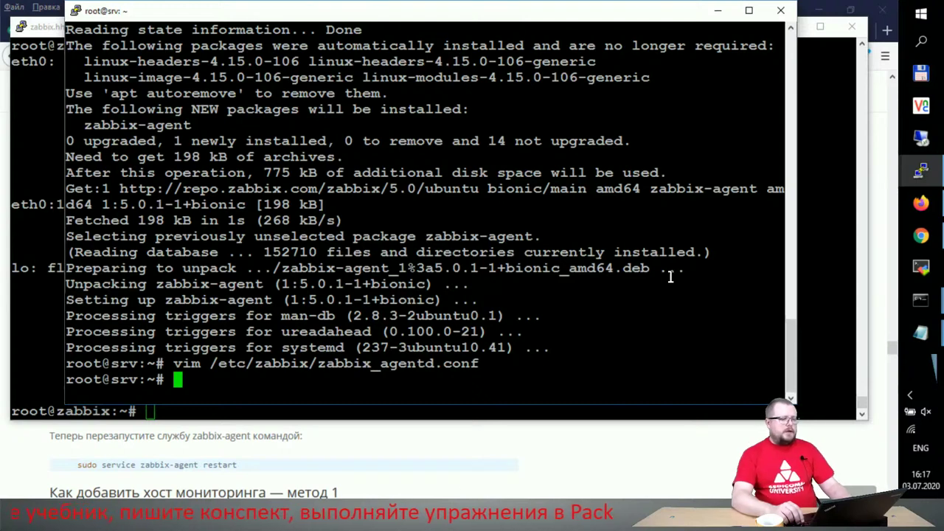
Step: Restart the agent with systemctl restart zabbix-agent
key(Up)
key(Up)
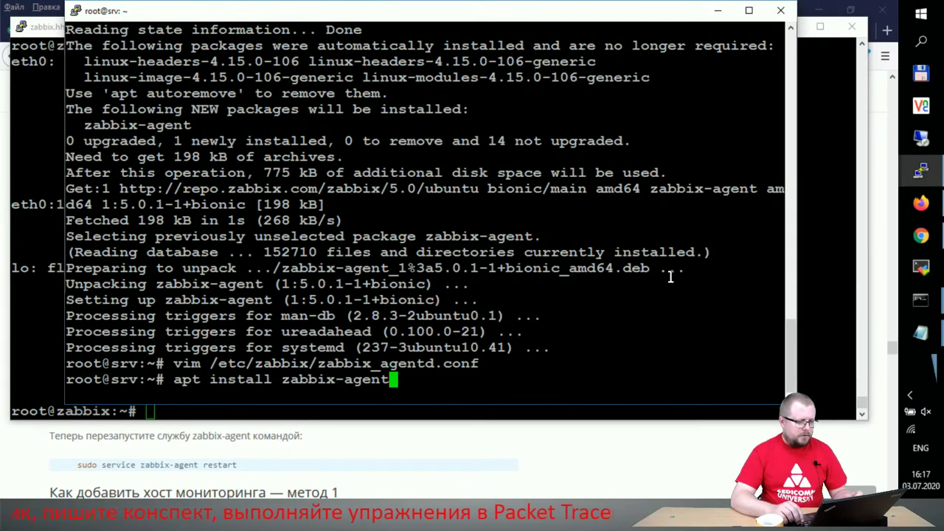
key(Left)
key(Left)
key(Left)
key(Left)
key(Left)
key(Left)
key(Left)
key(Left)
key(Left)
key(Left)
key(Left)
key(Left)
key(Left)
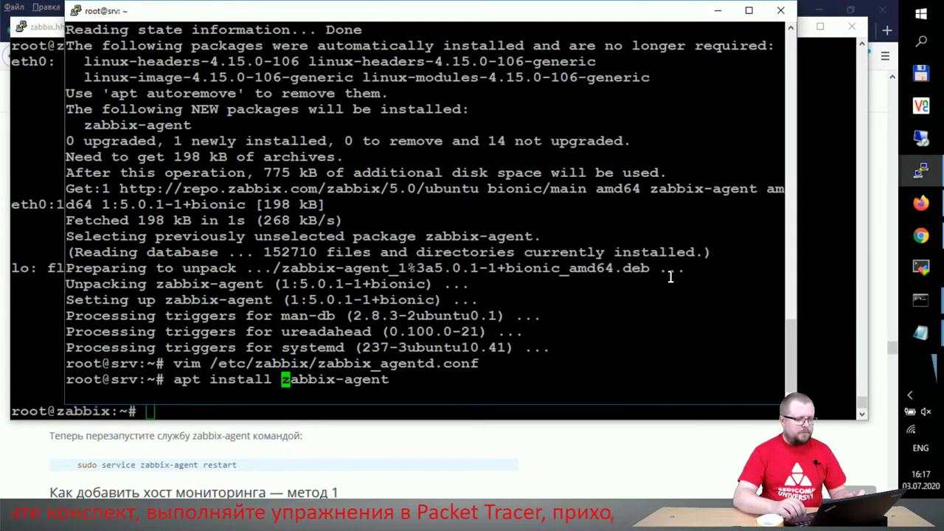
key(BackSpace)
key(BackSpace)
key(BackSpace)
key(BackSpace)
key(BackSpace)
key(BackSpace)
key(BackSpace)
key(BackSpace)
key(BackSpace)
key(BackSpace)
key(BackSpace)
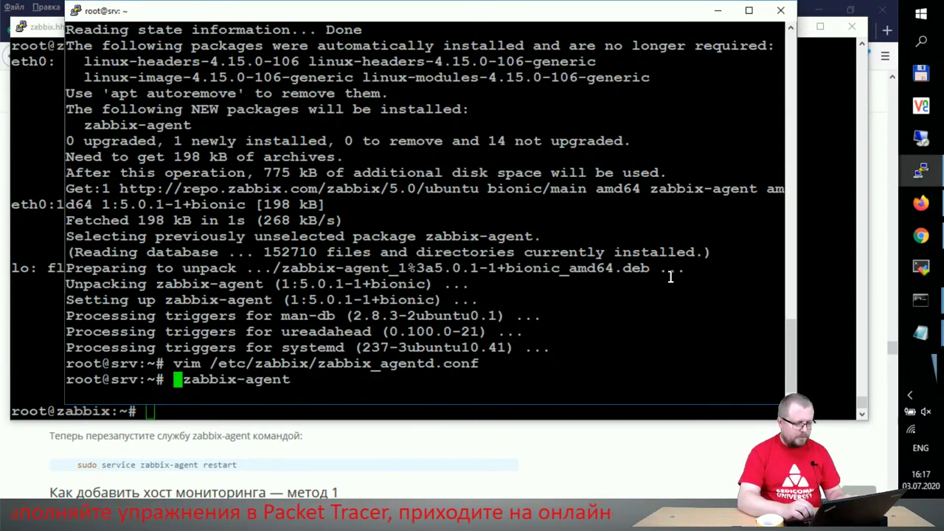
text(sys )
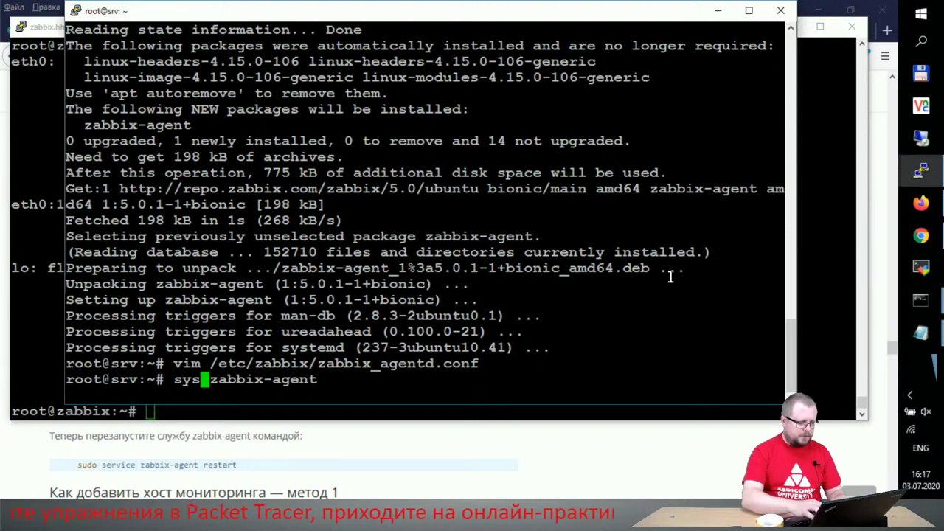
text(temctl)
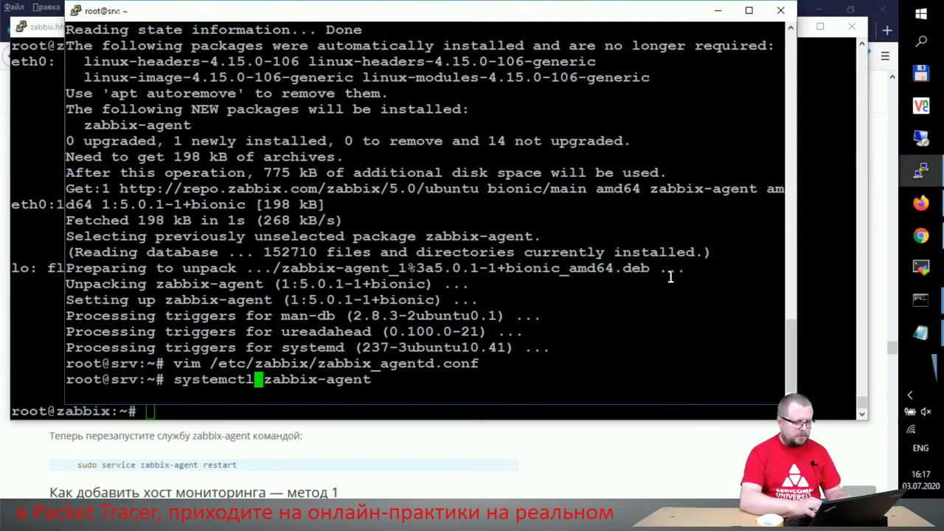
text( restart)
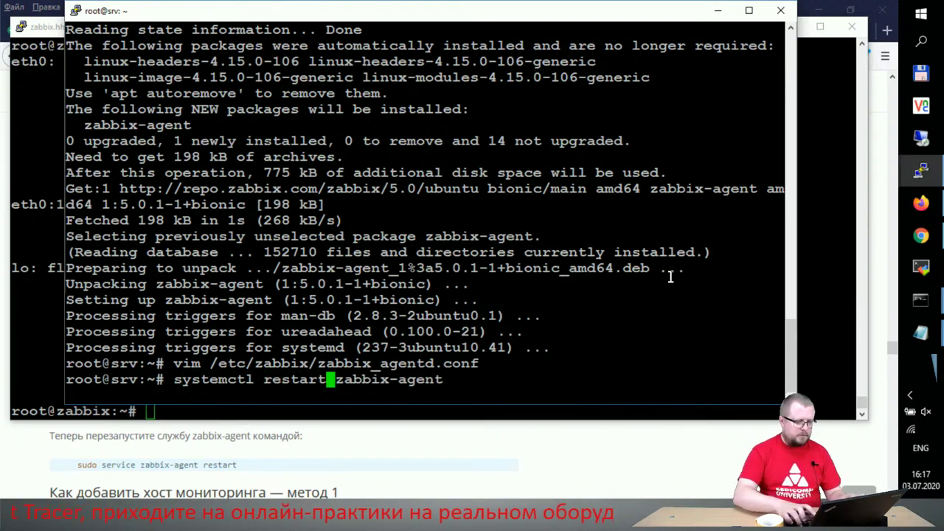
key(Return)
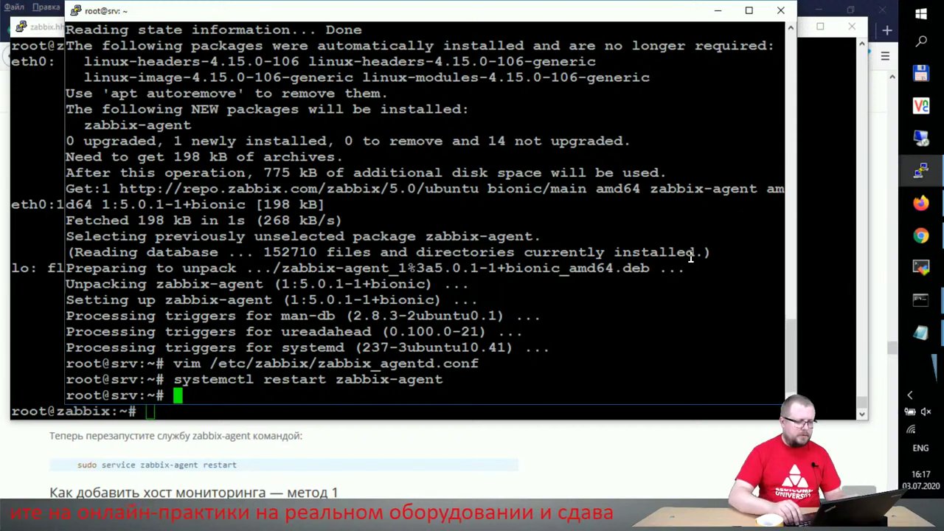
Step: Check the agent with systemctl status zabbix-agent
key(Up)
key(Left)
key(Left)
key(Left)
key(Left)
key(Left)
key(Left)
key(Left)
key(Left)
key(Left)
key(Left)
key(Left)
key(Left)
key(Left)
key(Left)
key(Left)
key(Right)
key(Right)
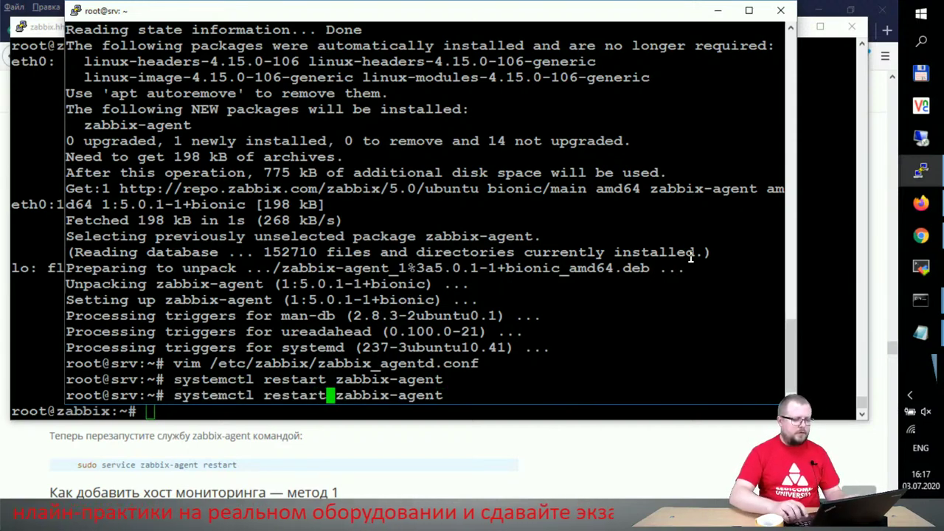
key(BackSpace)
key(BackSpace)
key(BackSpace)
key(BackSpace)
key(BackSpace)
key(BackSpace)
key(BackSpace)
text(sta)
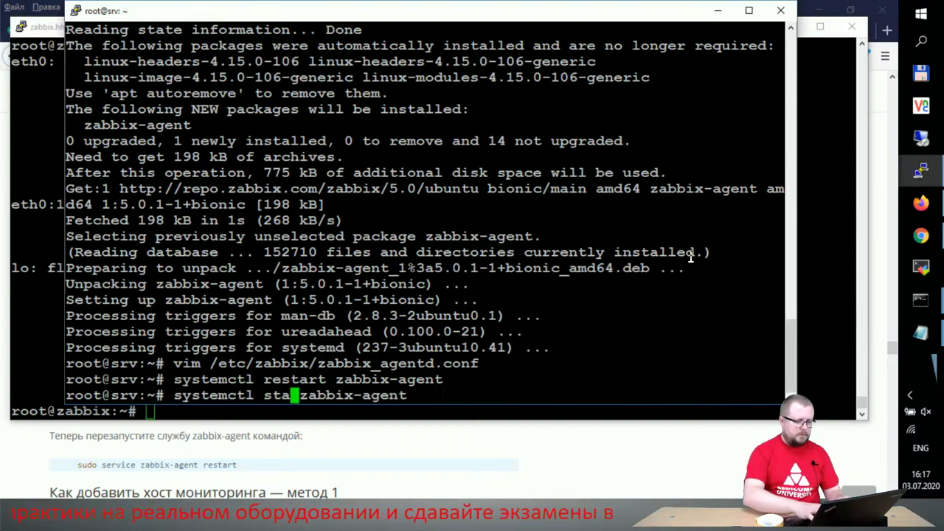
text(t)
text(us)
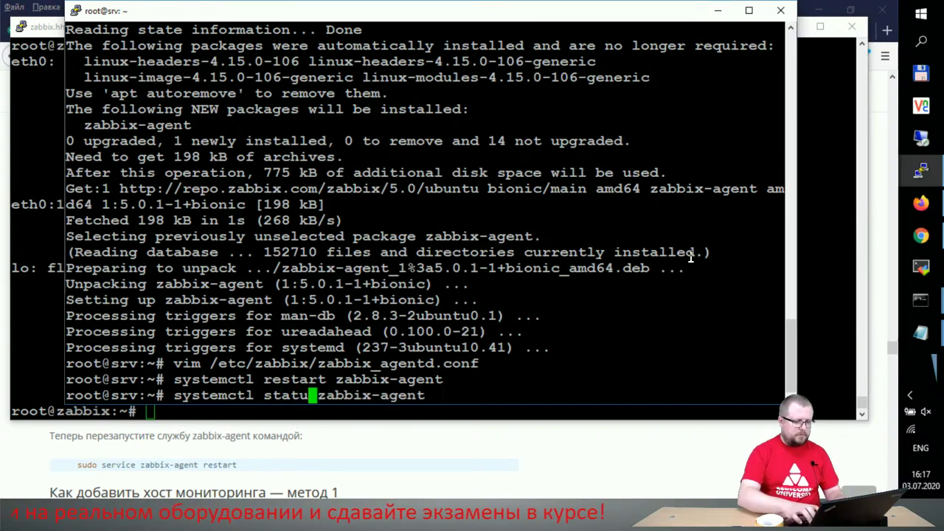
key(Return)
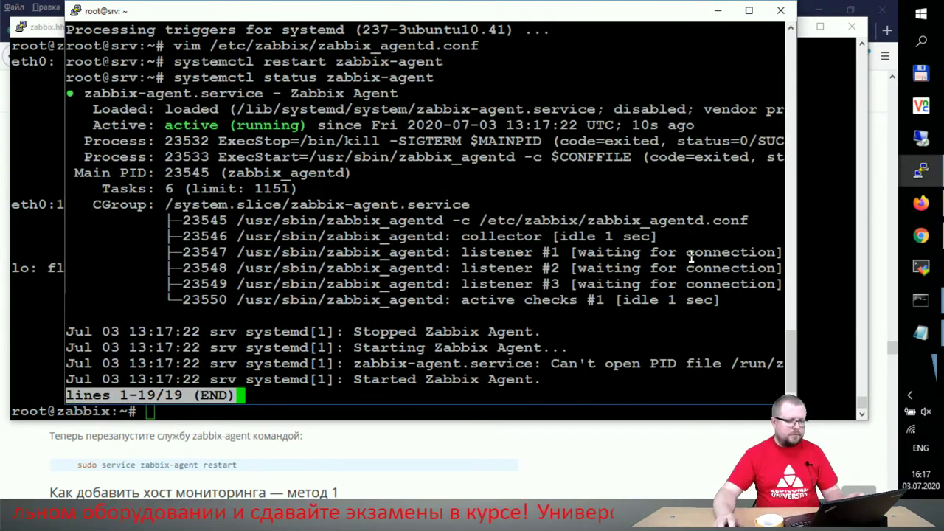
Step: Minimise both PuTTY terminals and bring the Zabbix Hosts page for srv.hhbb.me to the front
click(718, 10)
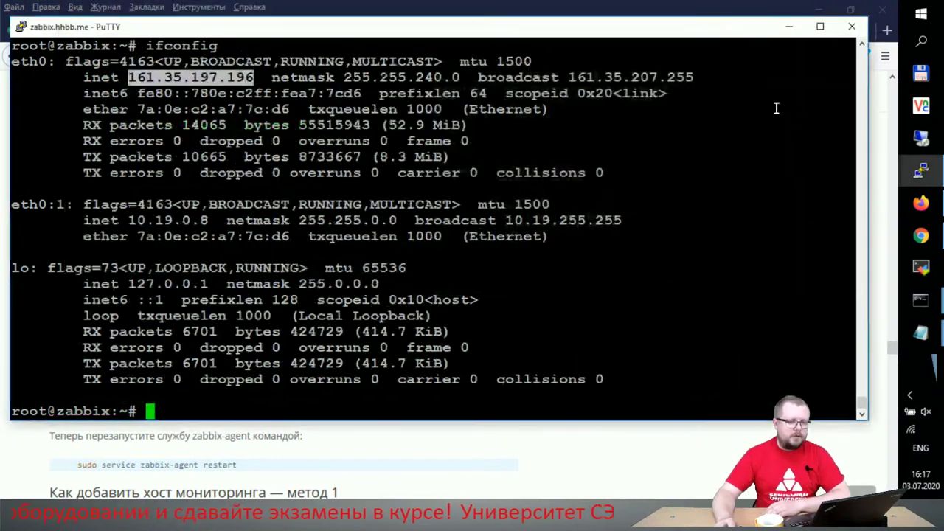
click(789, 26)
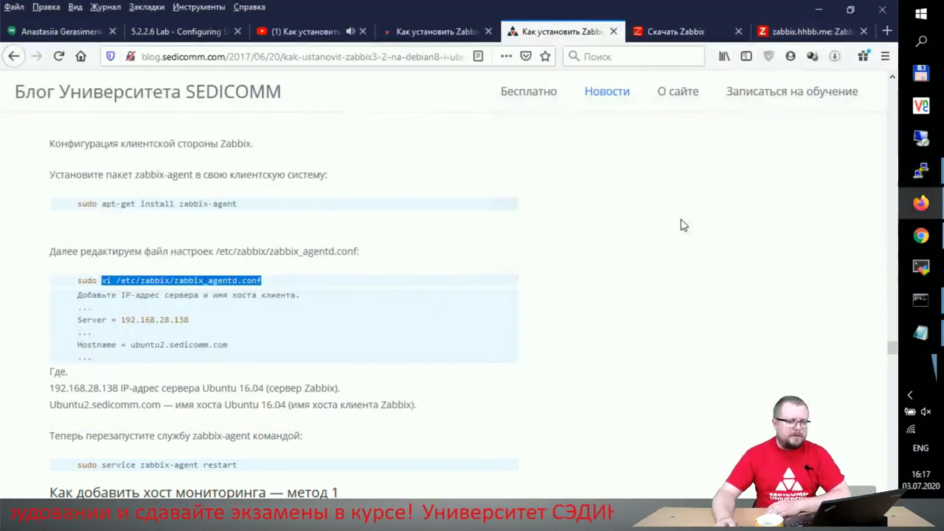
click(807, 33)
click(921, 236)
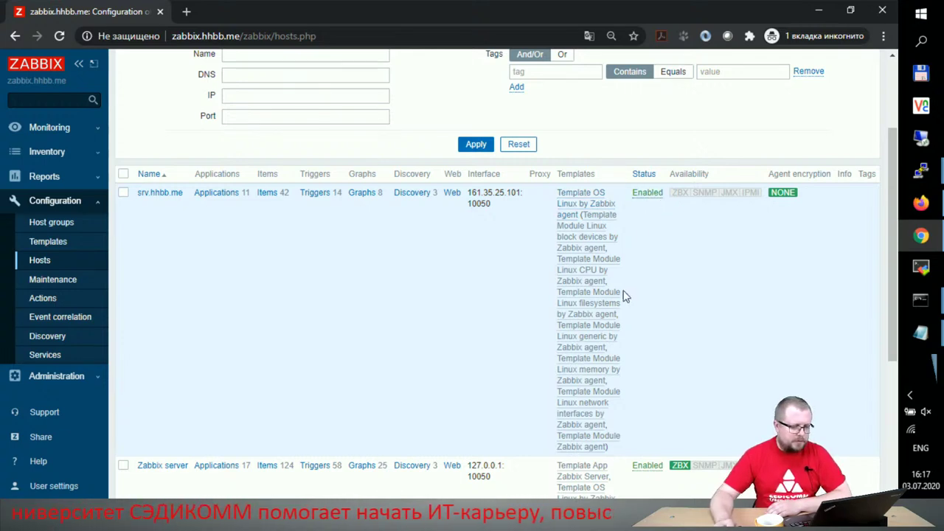
Step: Disable and re-enable host srv.hhbb.me twice so its agent becomes available
click(648, 201)
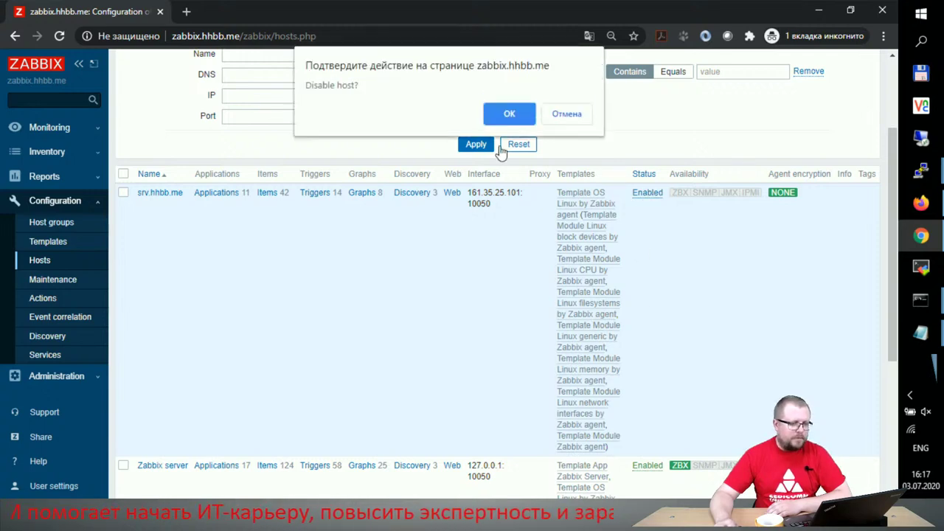
click(508, 115)
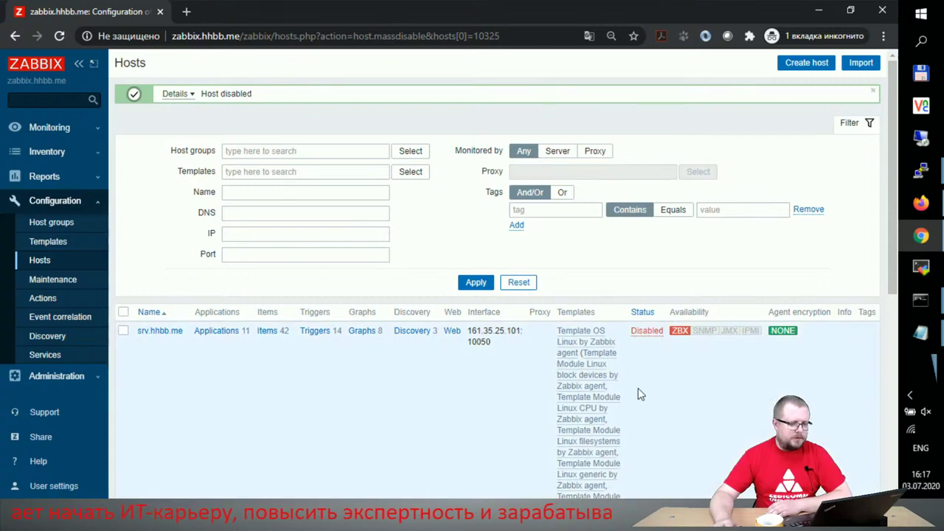
click(648, 332)
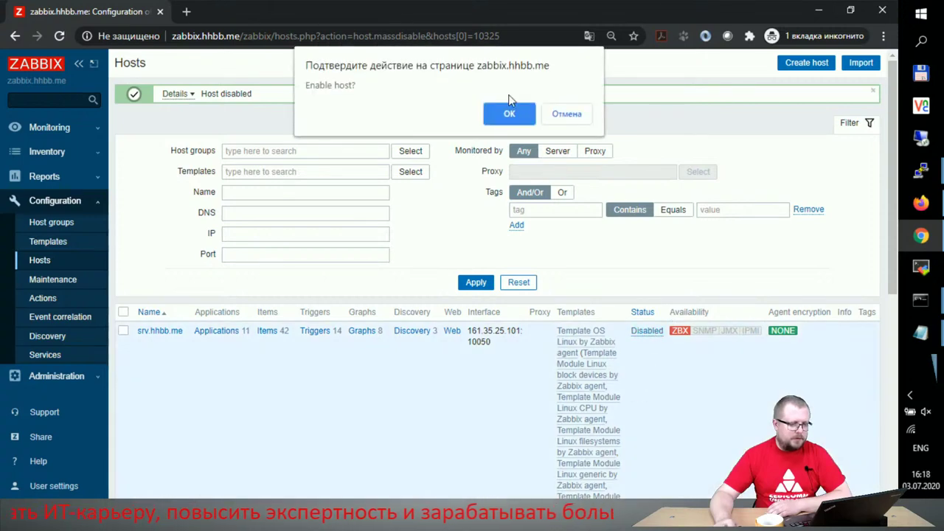
click(507, 116)
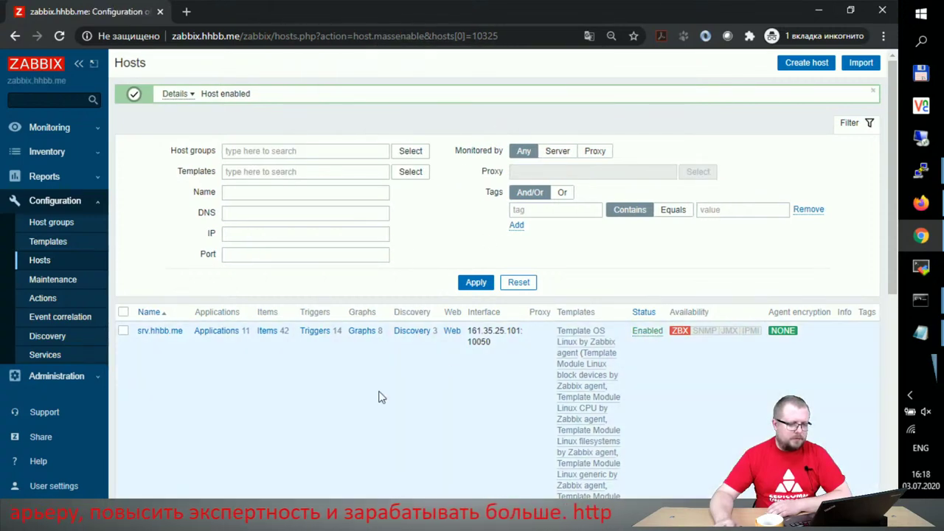
mouse_move(676, 340)
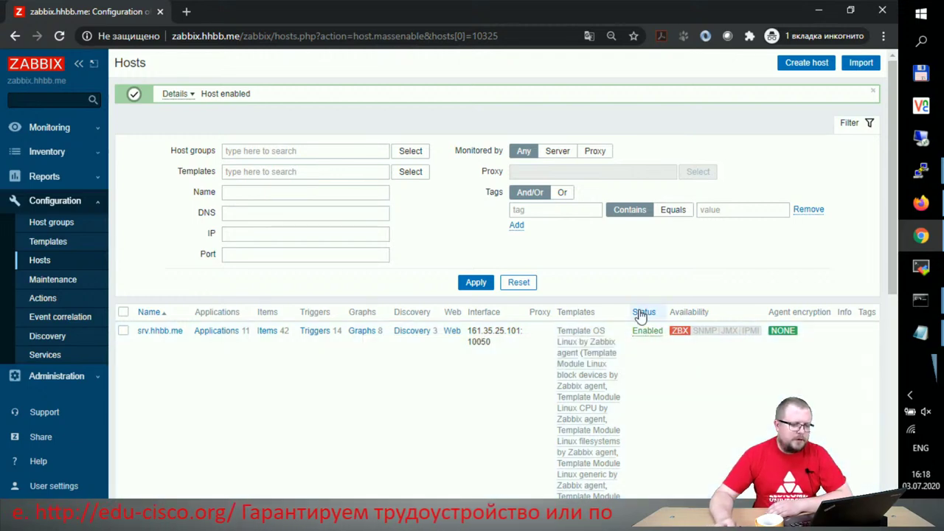
click(646, 332)
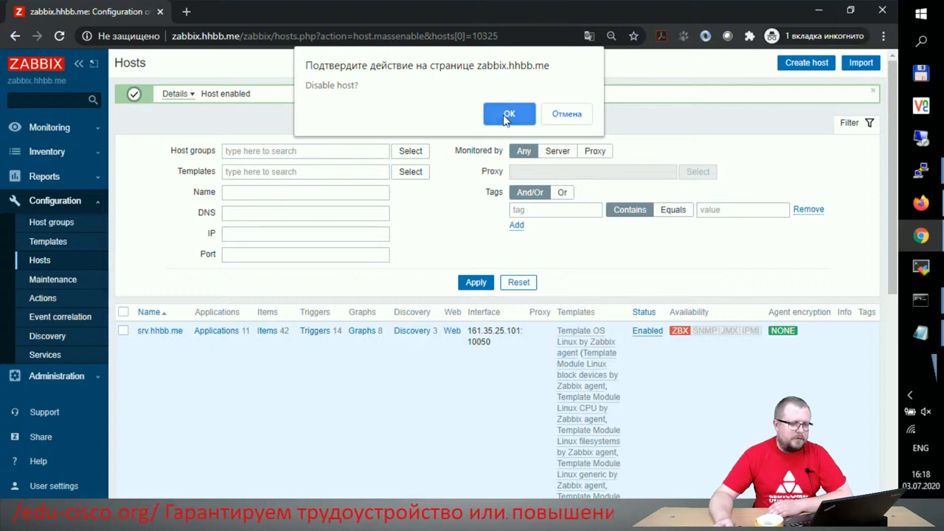
click(508, 115)
click(648, 333)
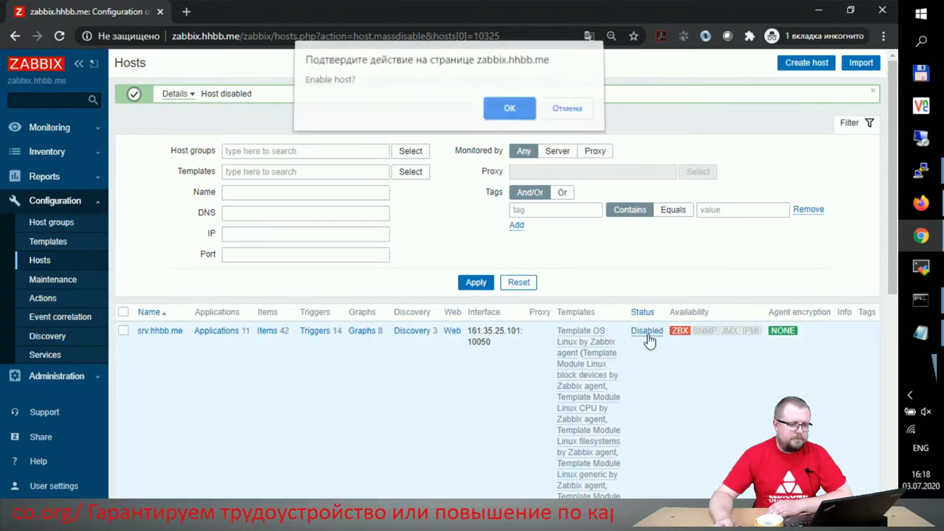
click(520, 116)
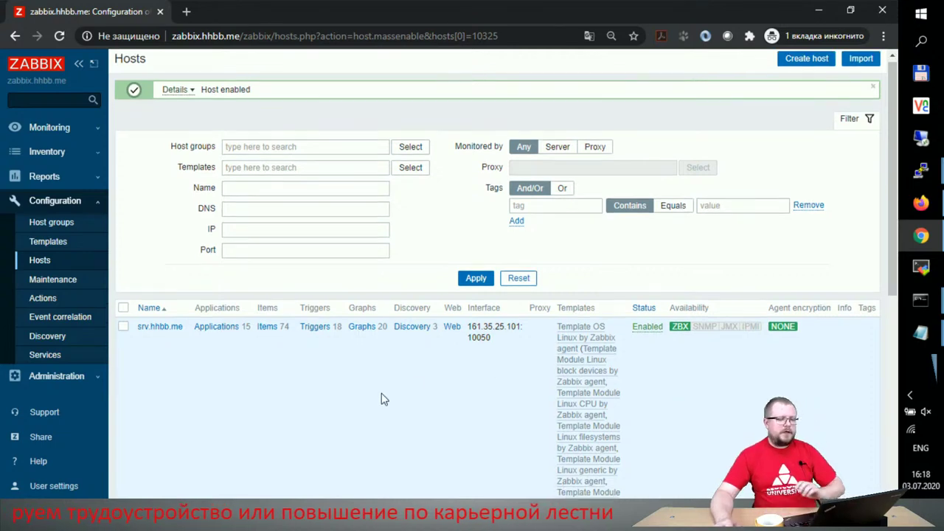
Step: Open the 74-item Items list for srv.hhbb.me
scroll(369, 391, down, 1)
scroll(378, 375, down, 3)
scroll(377, 375, up, 2)
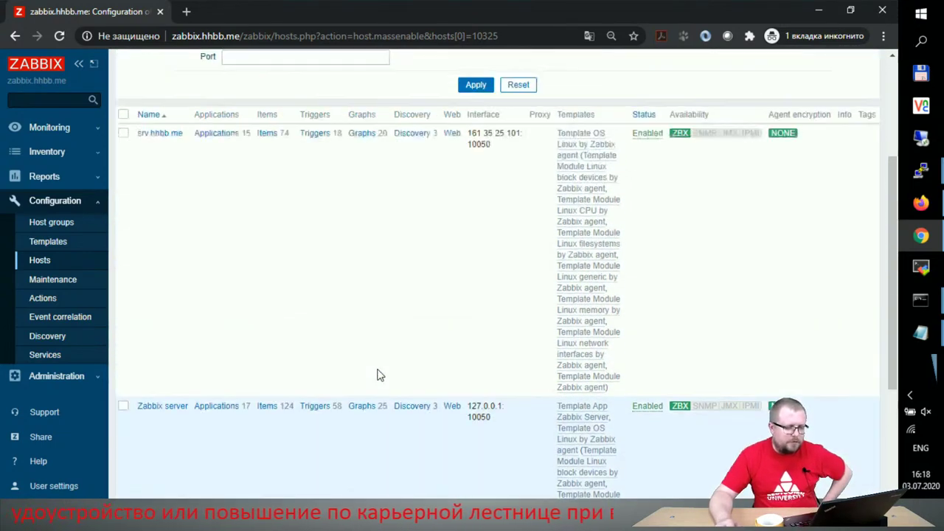
scroll(378, 375, up, 2)
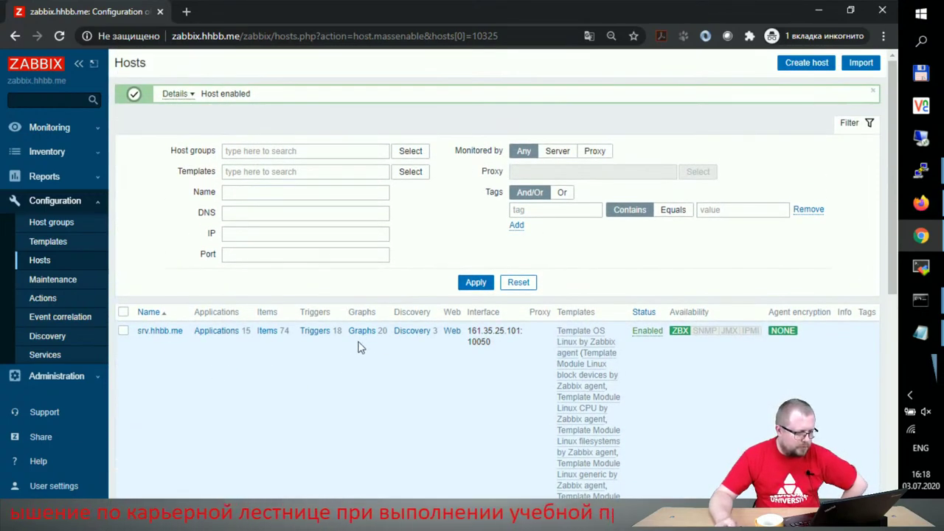
click(269, 332)
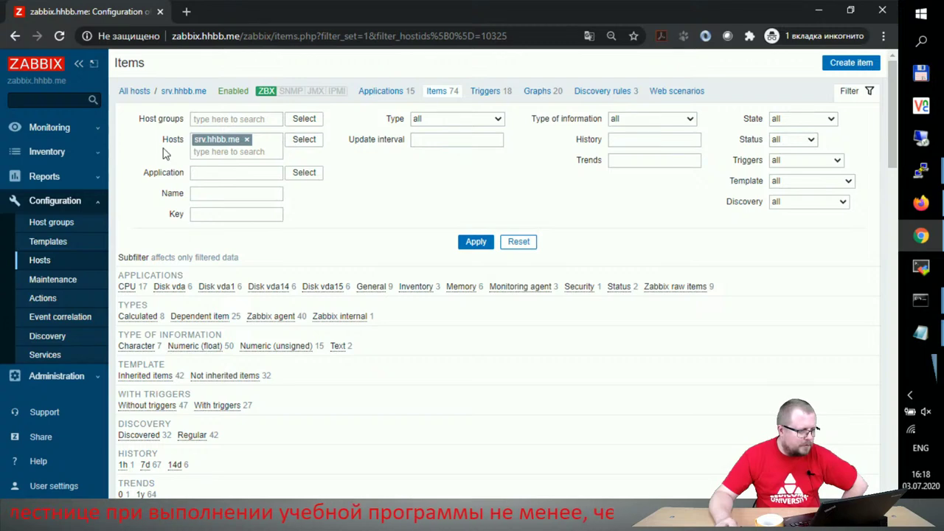
Step: Move from the srv.hhbb.me host settings through its triggers to its 20-graph Graphs list
click(184, 92)
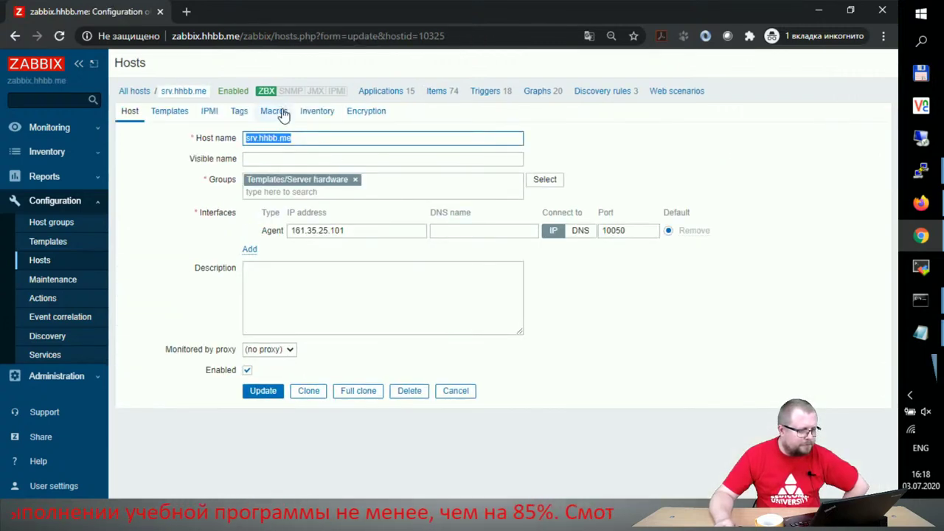
click(493, 92)
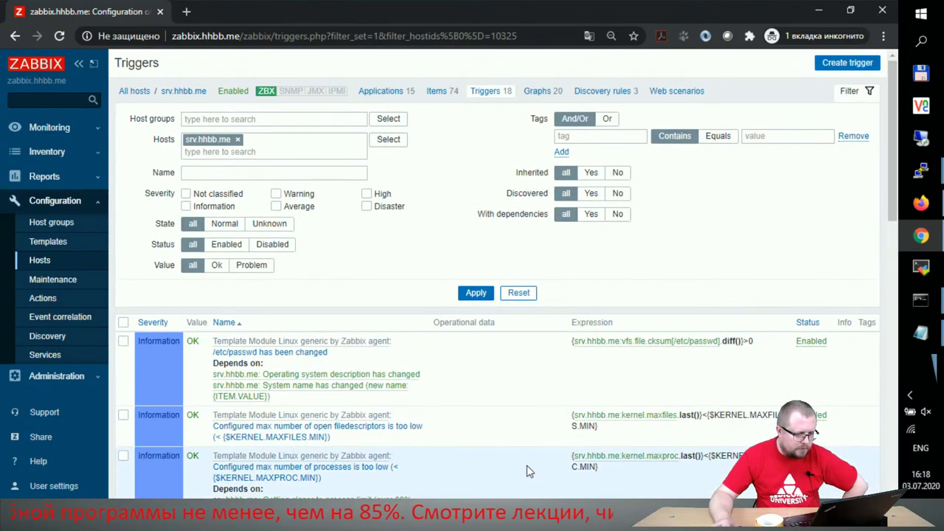
scroll(469, 476, down, 3)
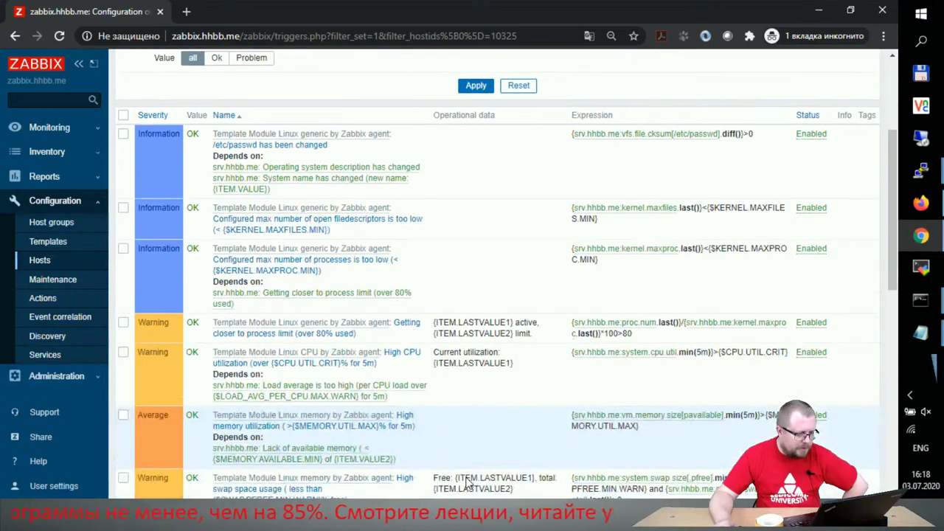
scroll(466, 482, up, 3)
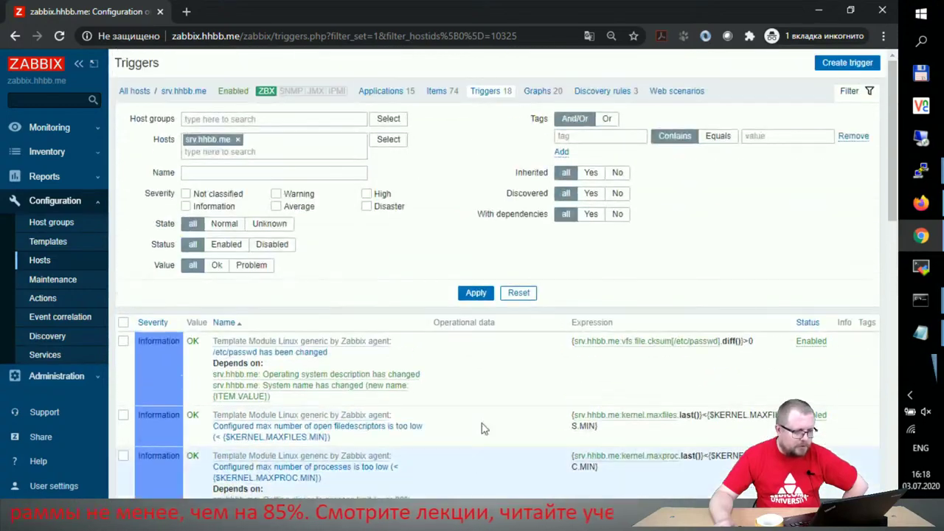
click(537, 90)
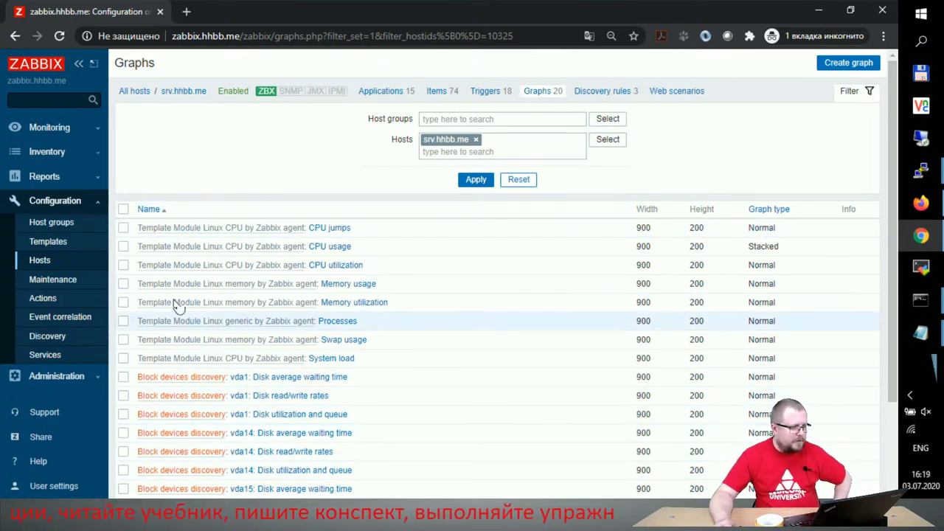
Step: Create a new dashboard from All dashboards, name it 'my', and start adding a widget
click(59, 129)
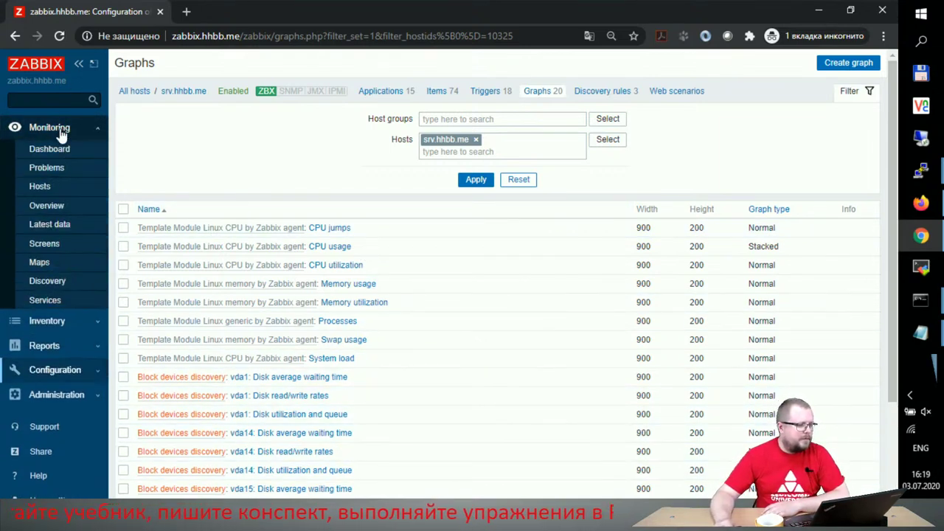
click(53, 149)
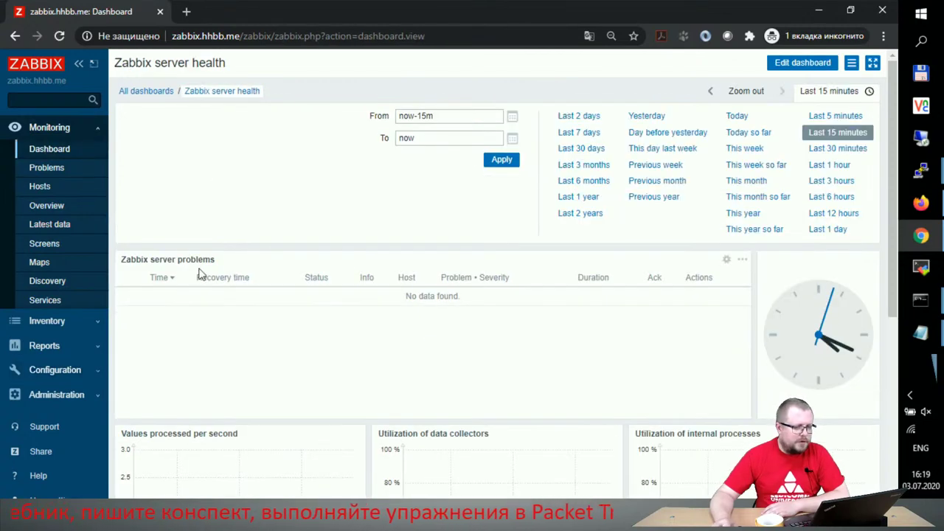
click(146, 93)
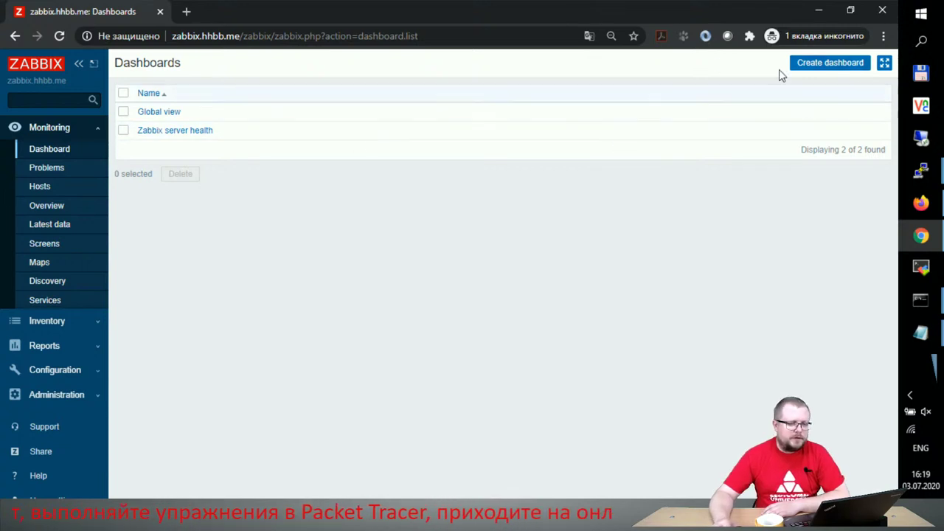
click(832, 68)
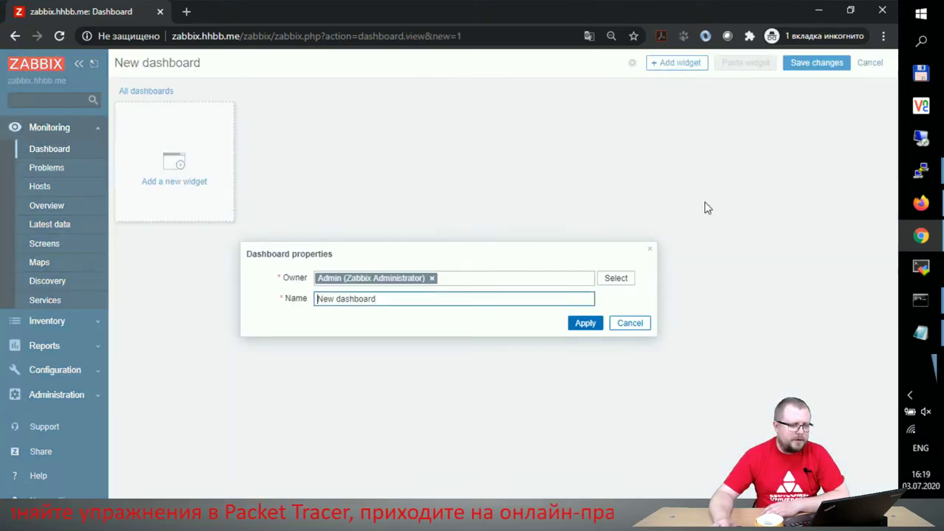
drag(396, 299, 251, 288)
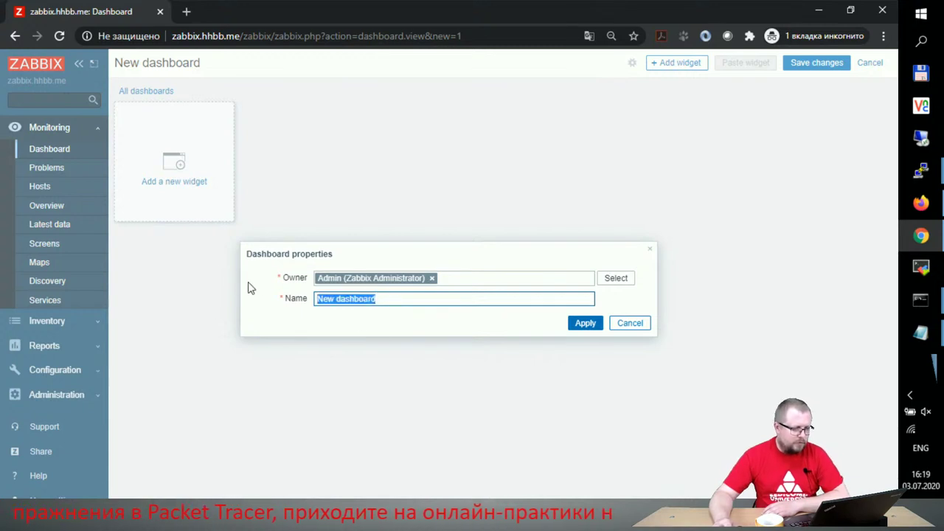
text(my)
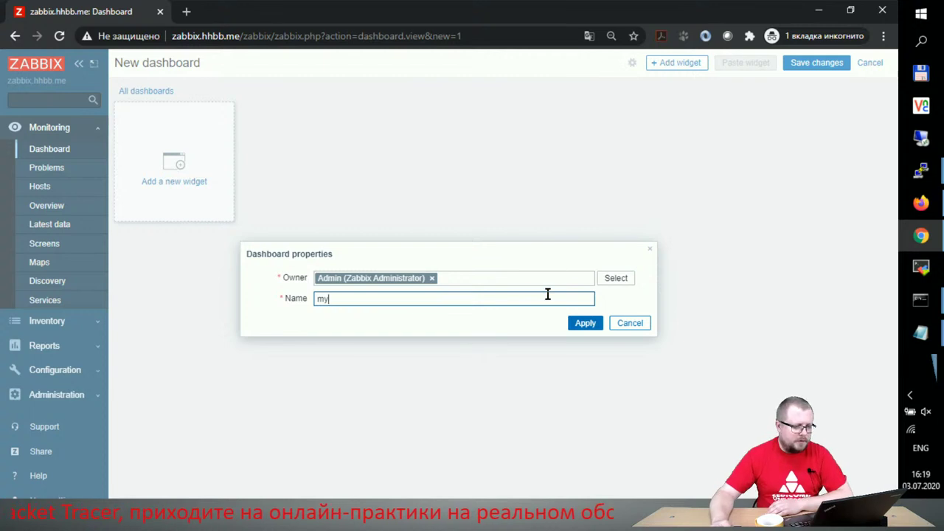
click(579, 326)
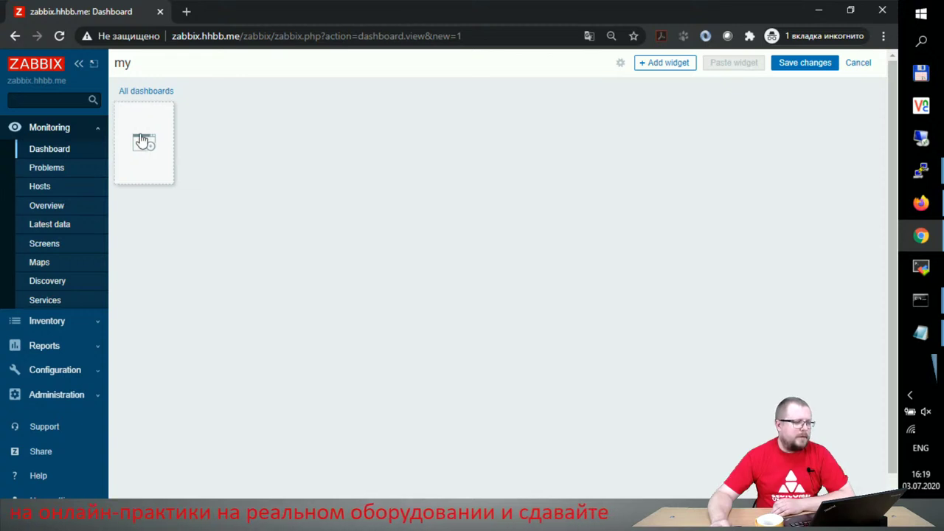
click(144, 141)
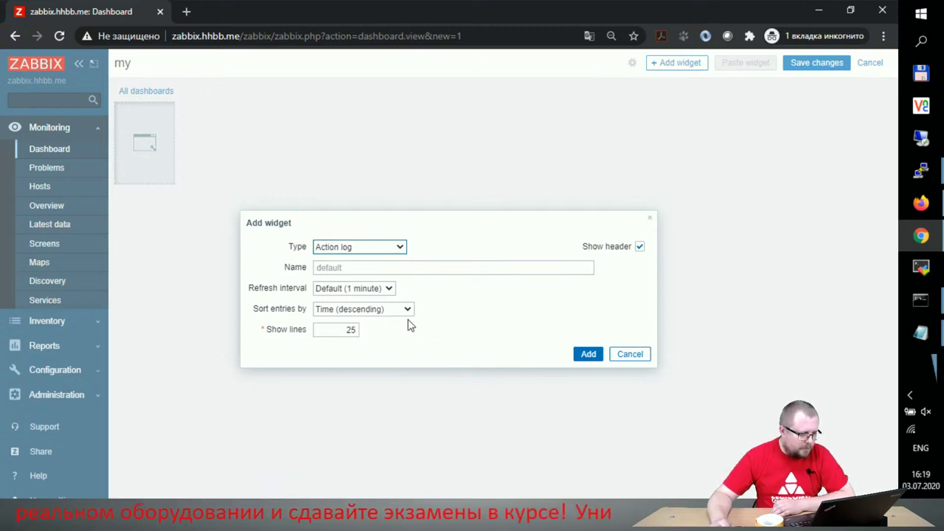
Step: Add an Action log widget with a 10-second refresh interval and enlarge it
click(381, 289)
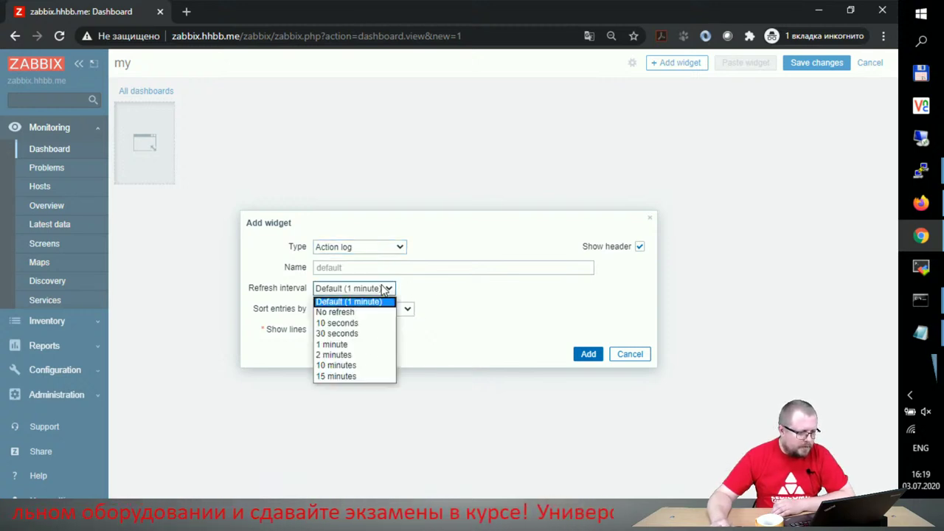
click(360, 323)
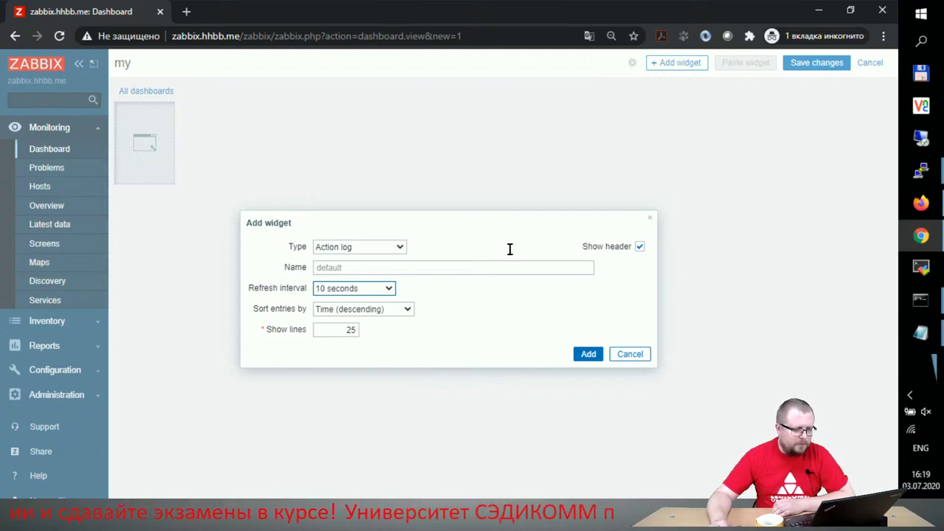
click(590, 357)
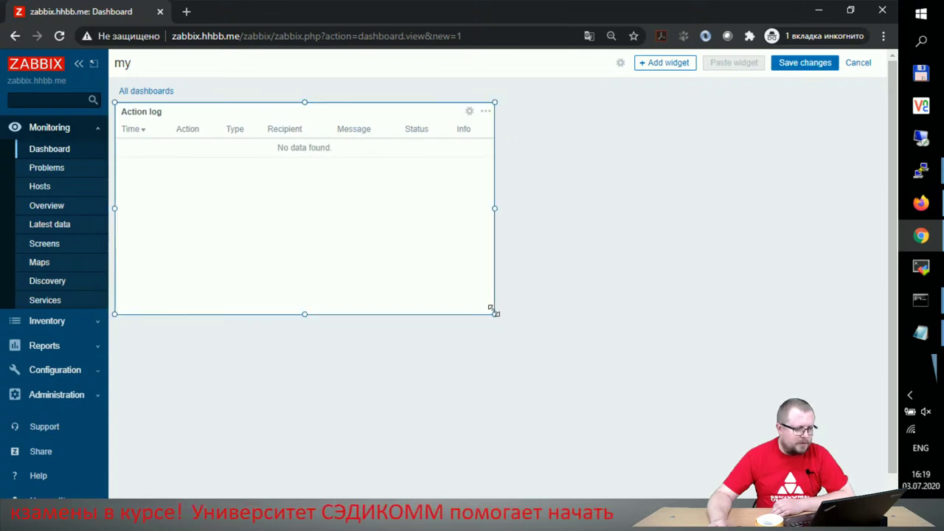
drag(495, 313, 654, 358)
Step: Dismiss the stray new-widget form and close the Action log settings unchanged
click(660, 373)
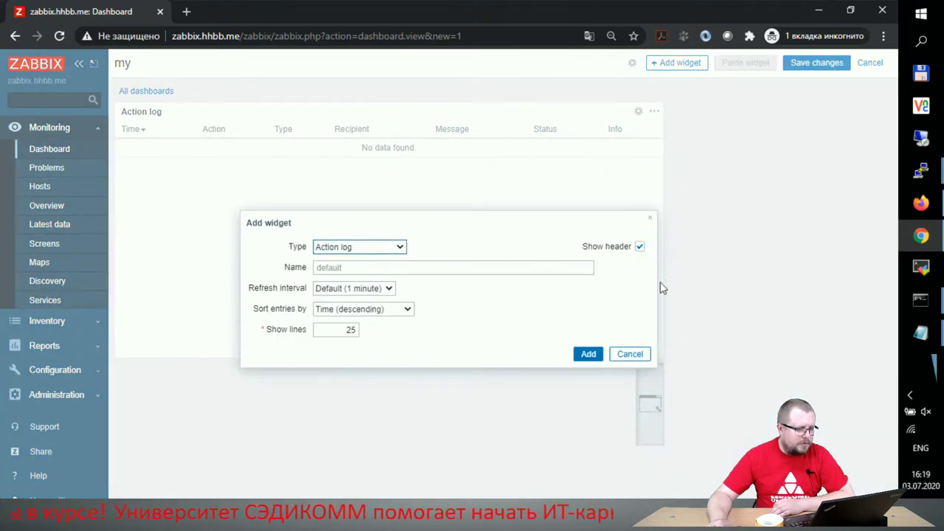
click(651, 222)
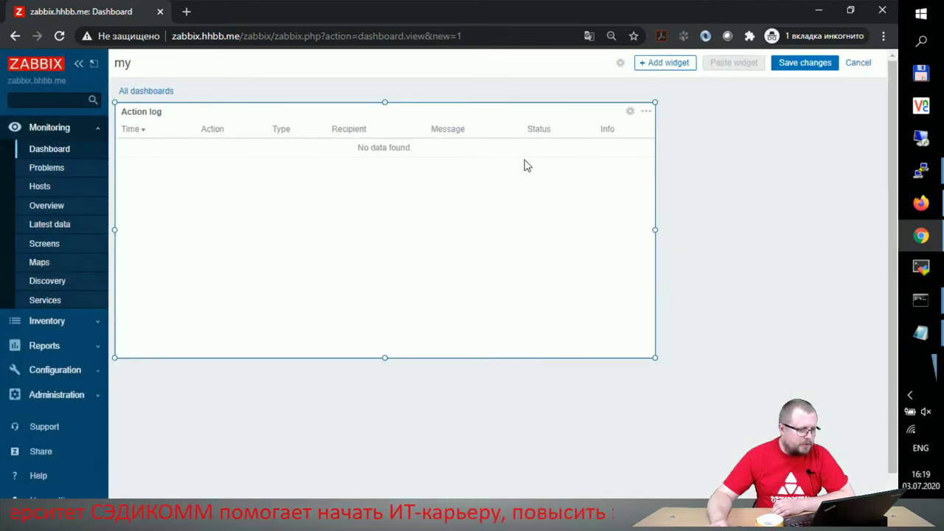
click(630, 111)
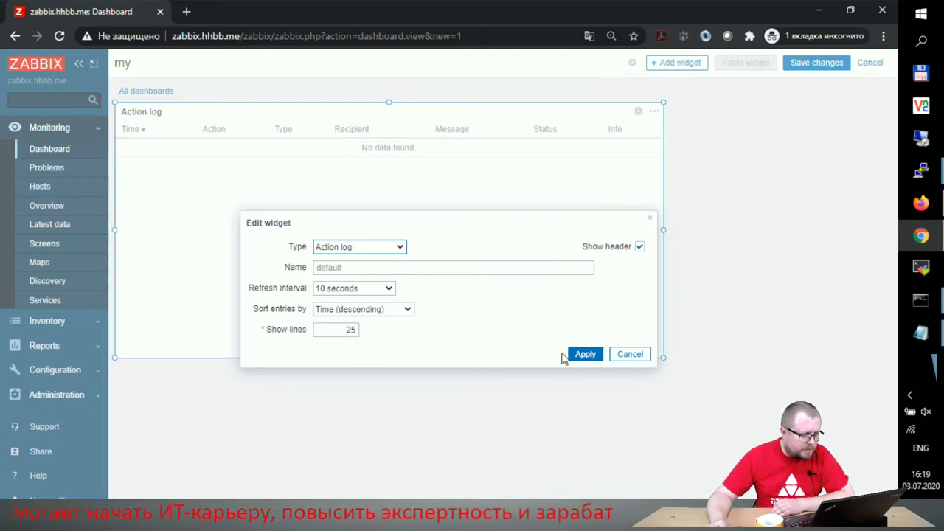
click(401, 250)
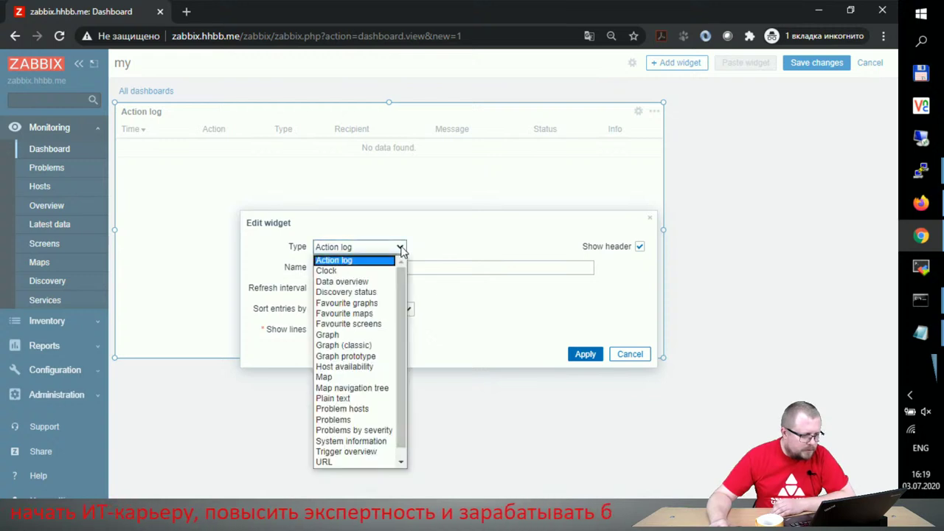
click(472, 243)
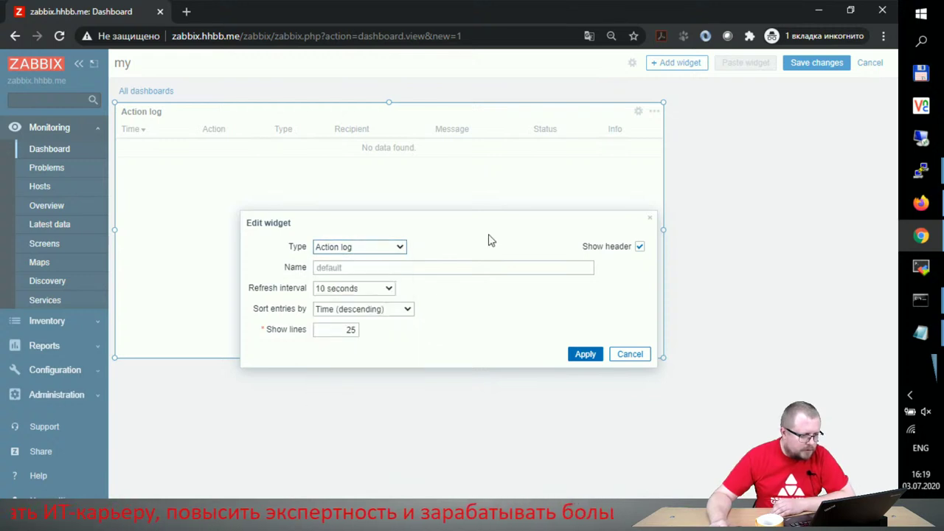
click(653, 220)
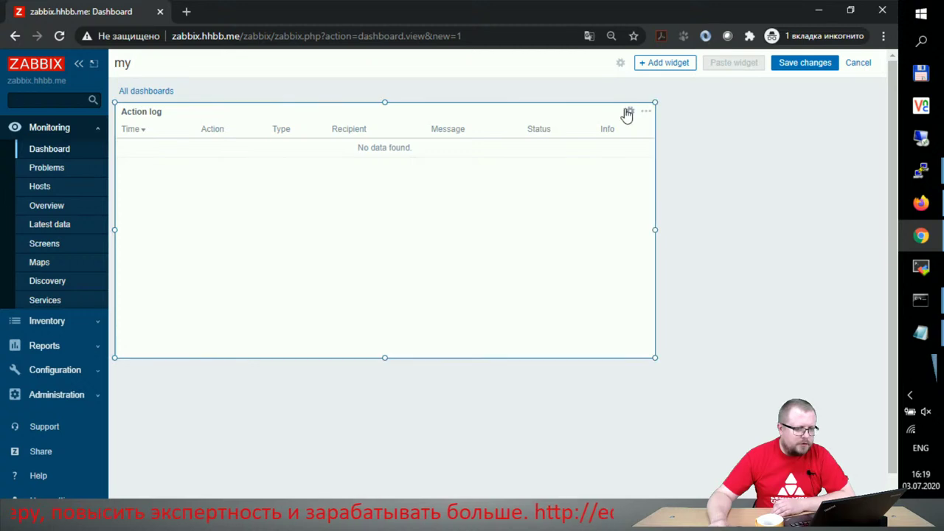
Step: Change the widget to Discovery status with a 10-second refresh interval
click(634, 111)
click(372, 248)
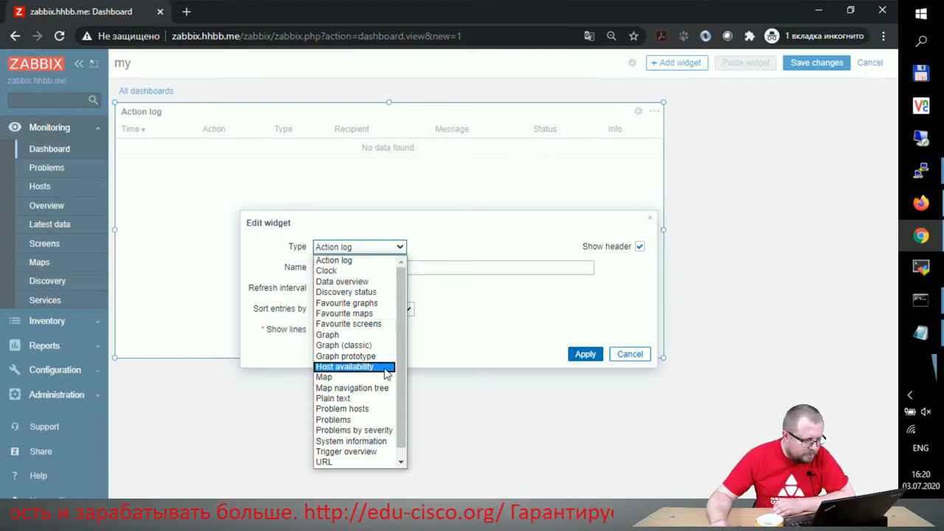
scroll(385, 380, down, 1)
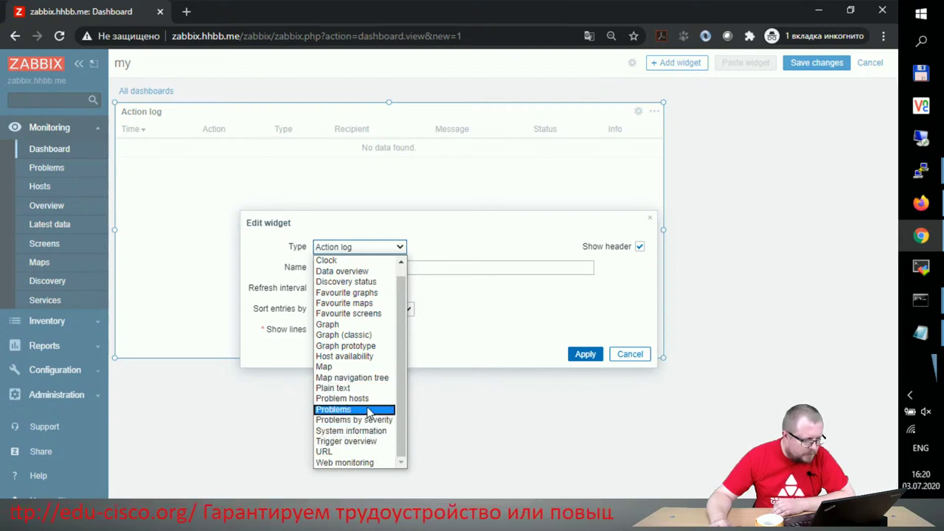
click(374, 285)
click(390, 310)
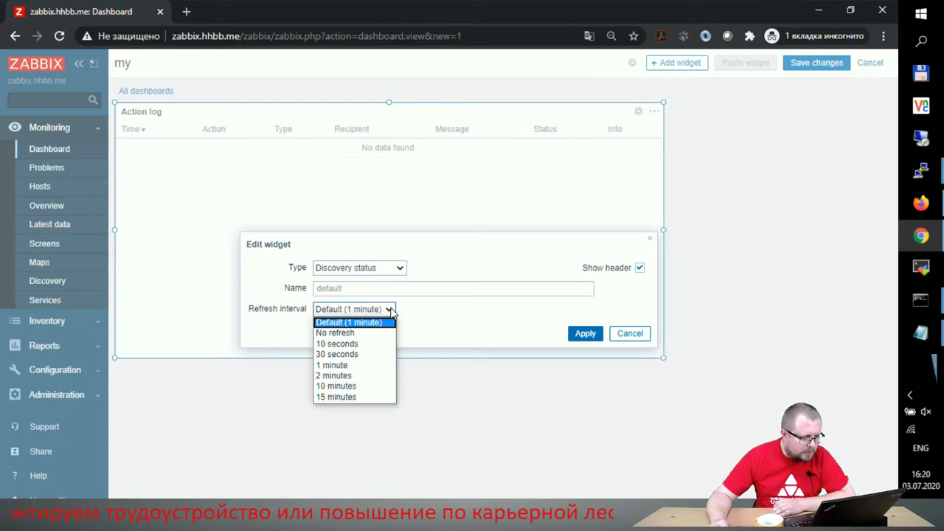
click(372, 344)
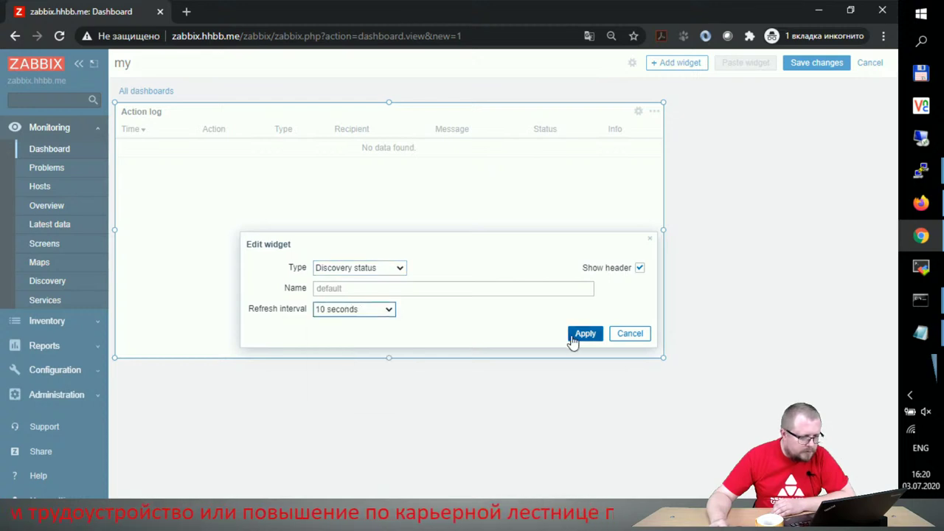
click(575, 338)
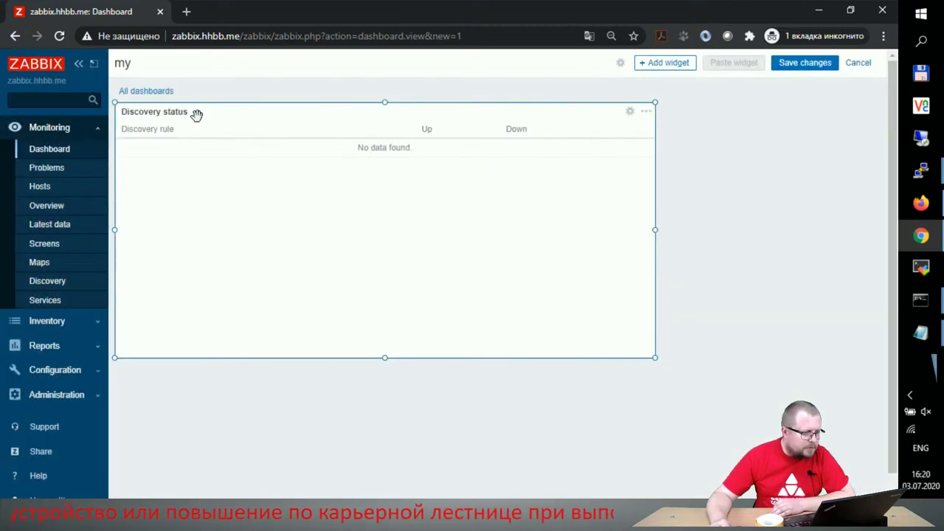
Step: Change the widget type to System information and apply it
click(629, 111)
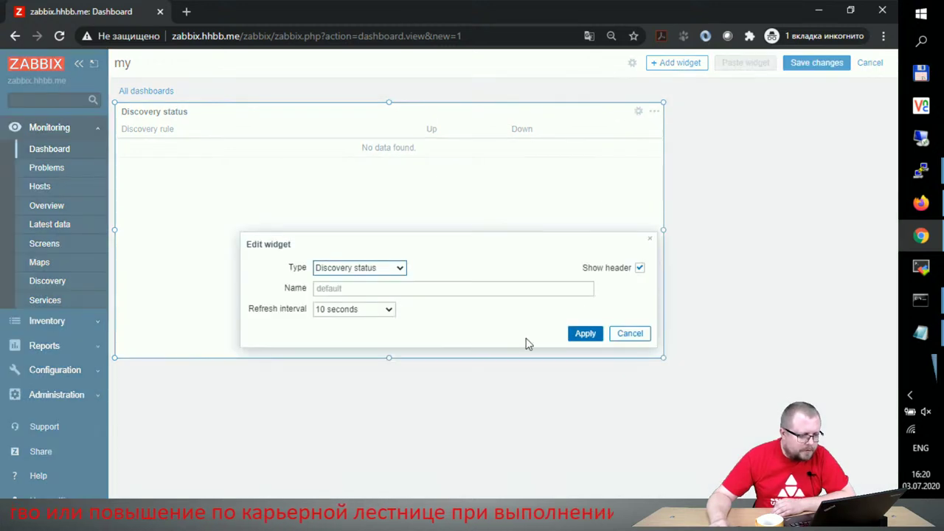
click(398, 268)
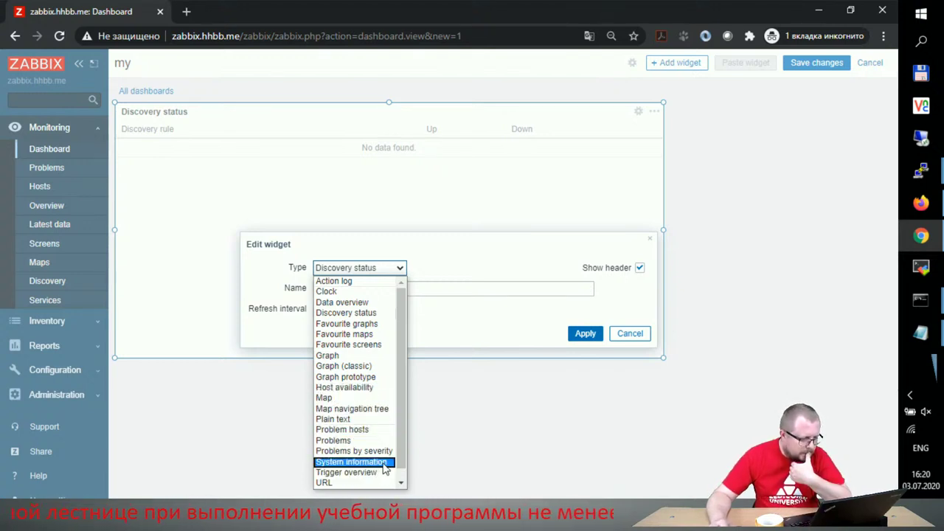
scroll(384, 472, down, 1)
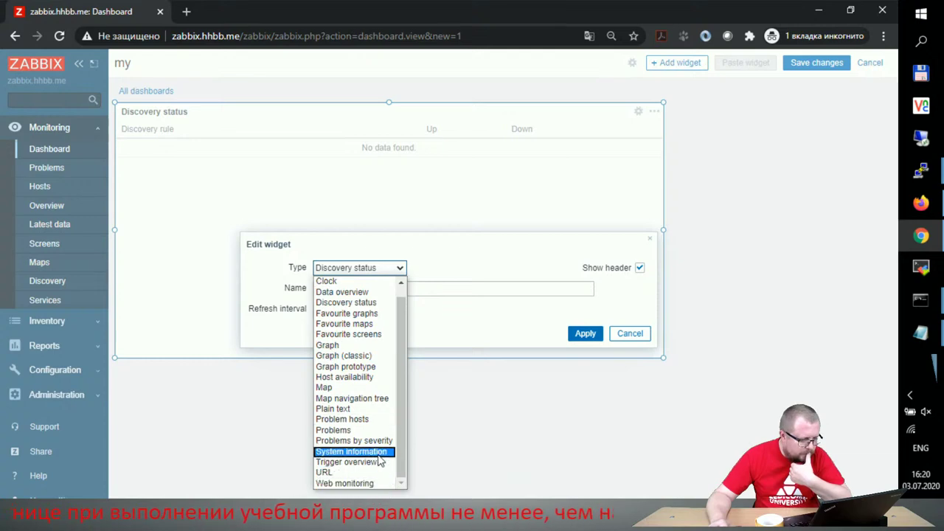
click(379, 454)
click(588, 335)
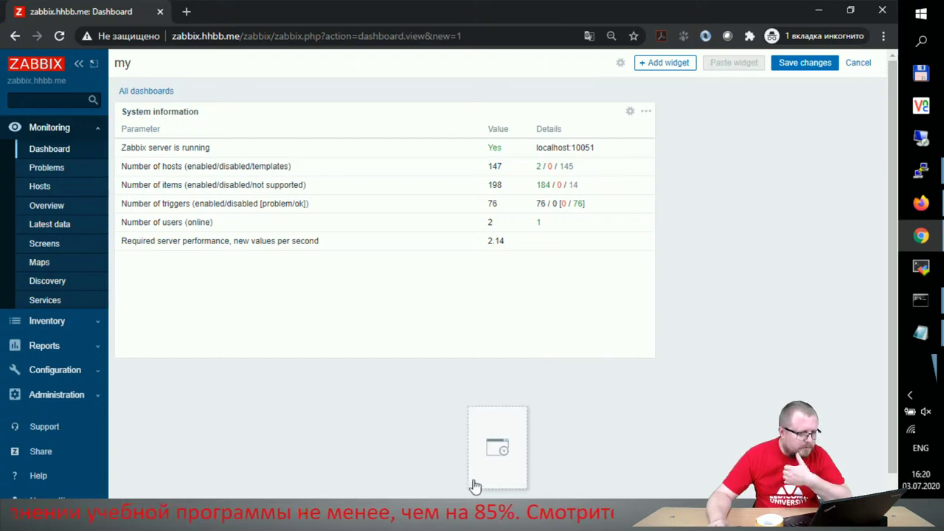
Step: Open and close the System information widget's settings without changes
click(630, 112)
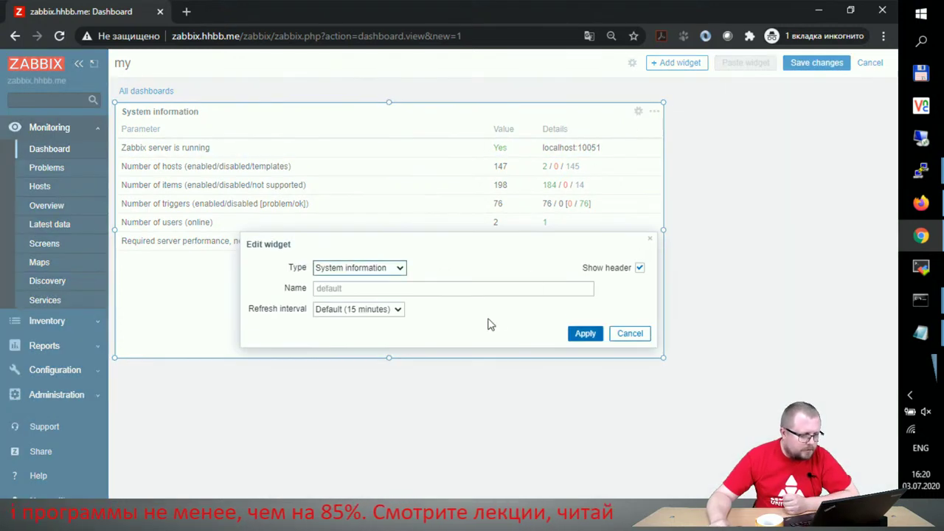
click(633, 333)
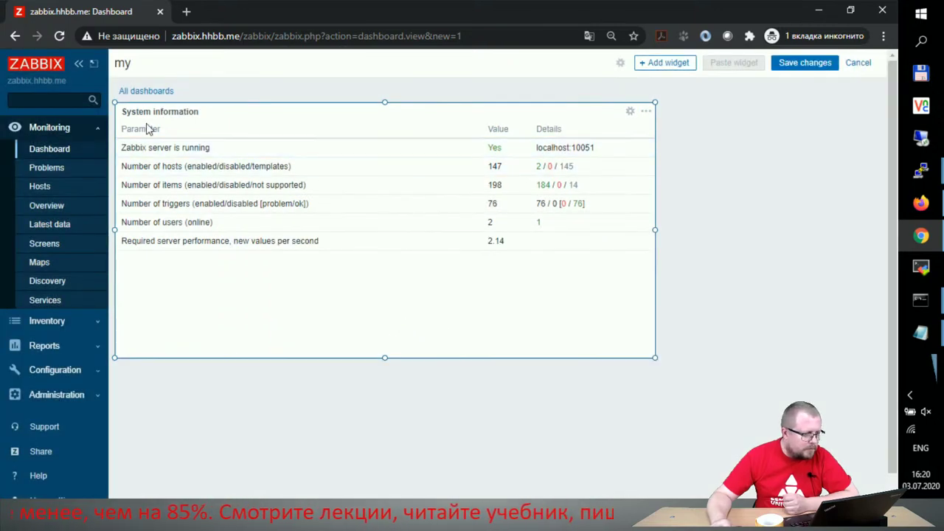
click(645, 113)
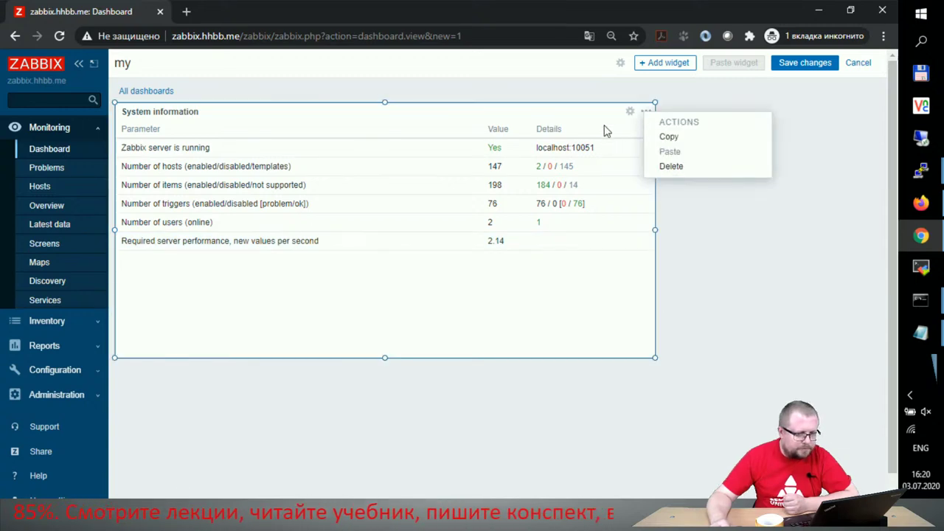
Step: Change the widget to Host availability for Zabbix agent interfaces, refreshing every 30 seconds
click(630, 112)
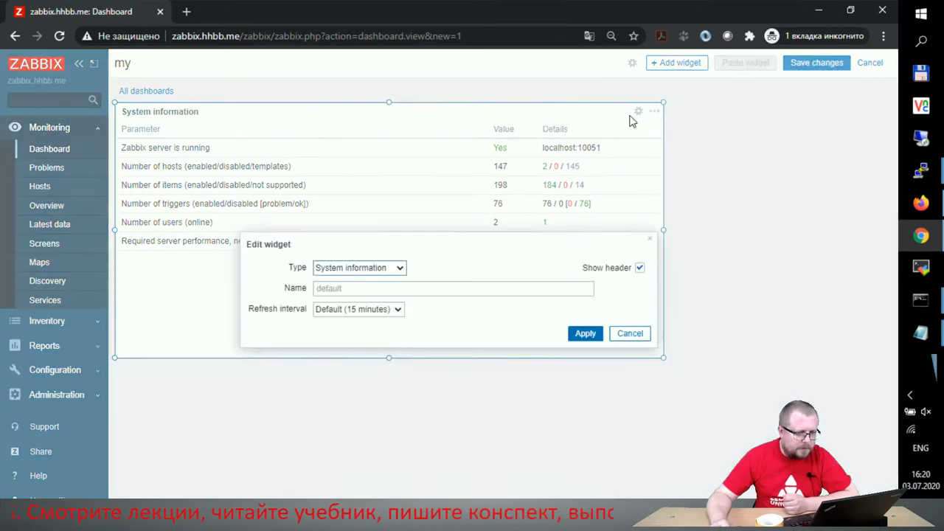
click(399, 269)
scroll(391, 390, down, 1)
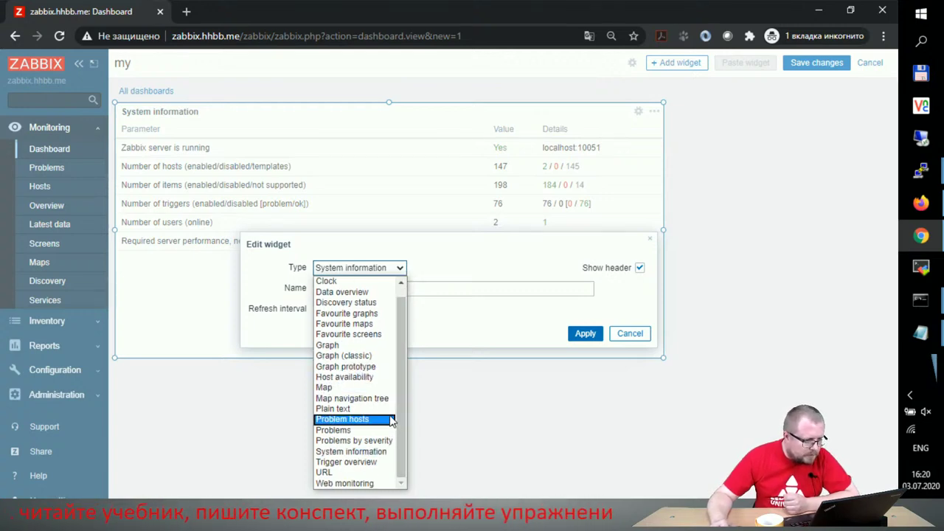
scroll(391, 413, up, 1)
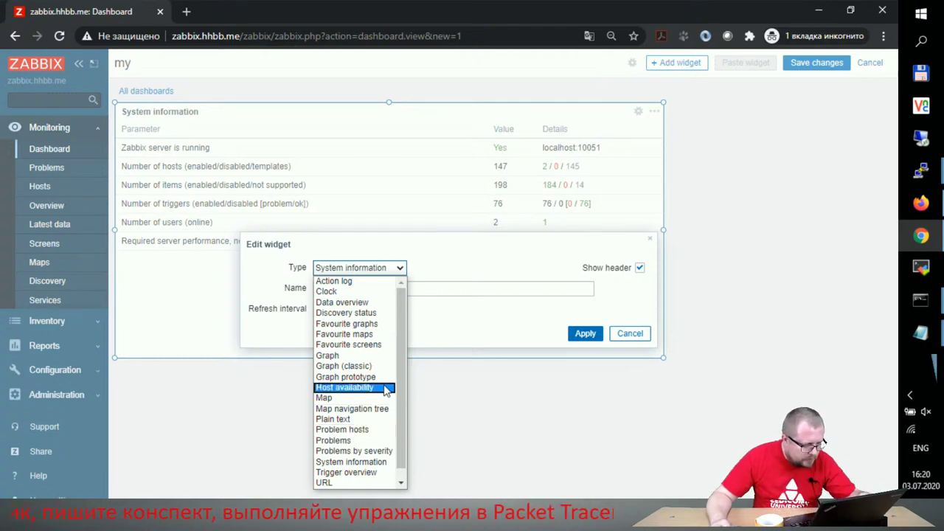
click(387, 390)
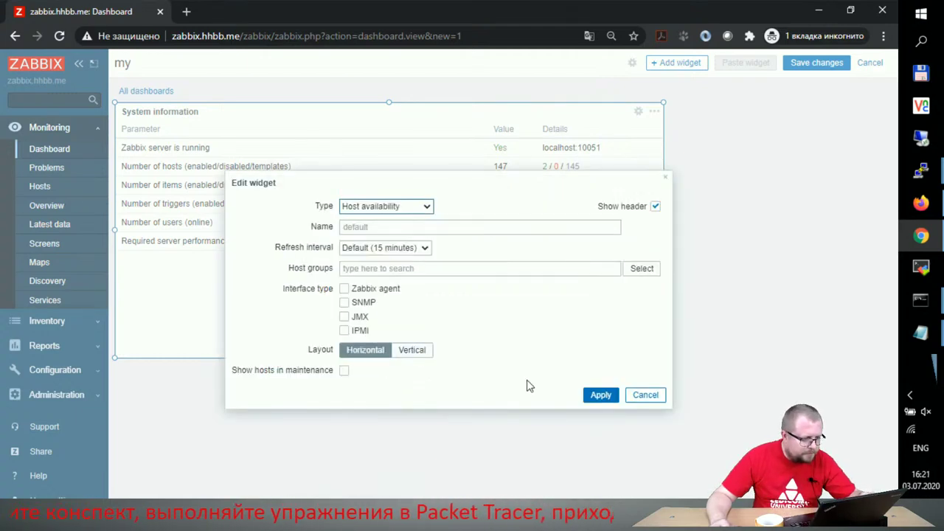
click(357, 292)
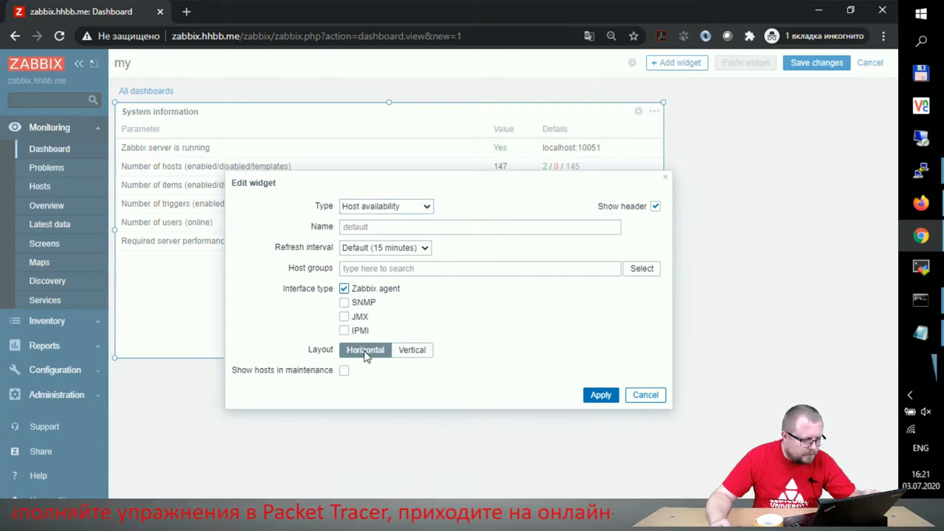
click(418, 251)
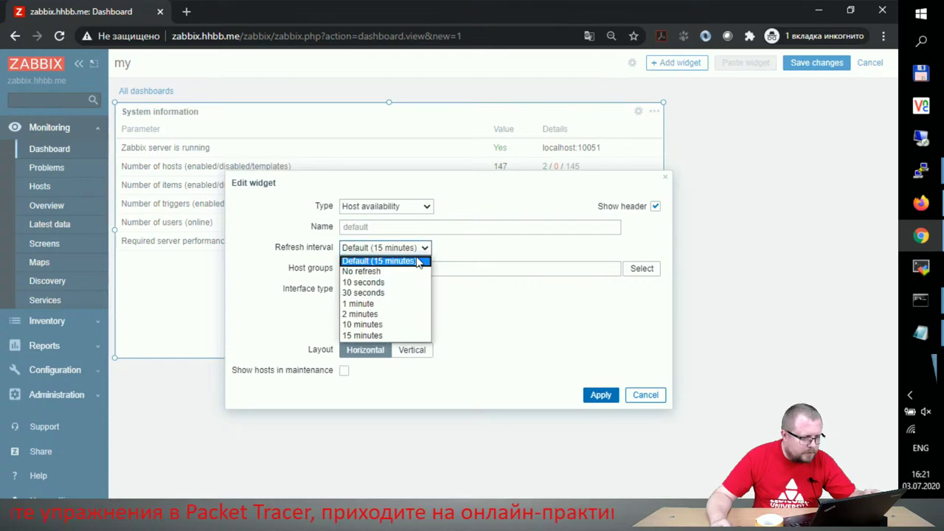
click(399, 293)
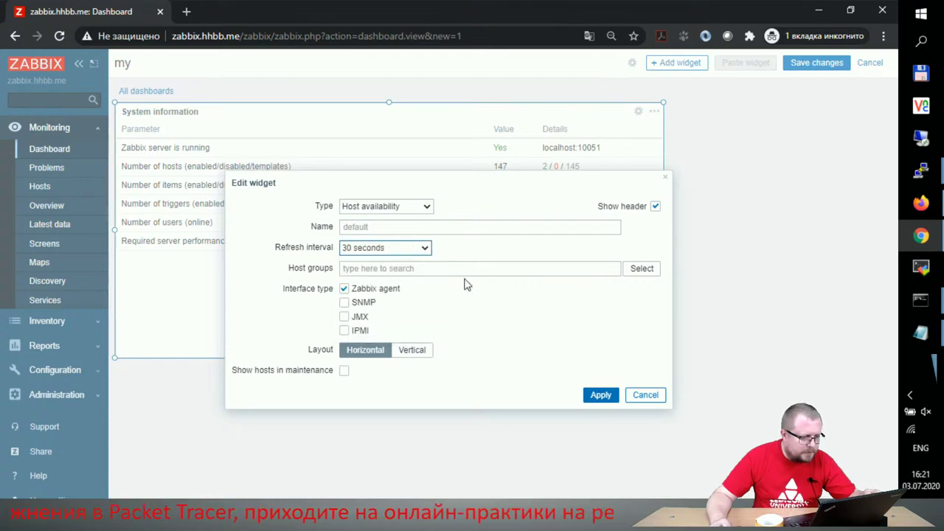
click(604, 396)
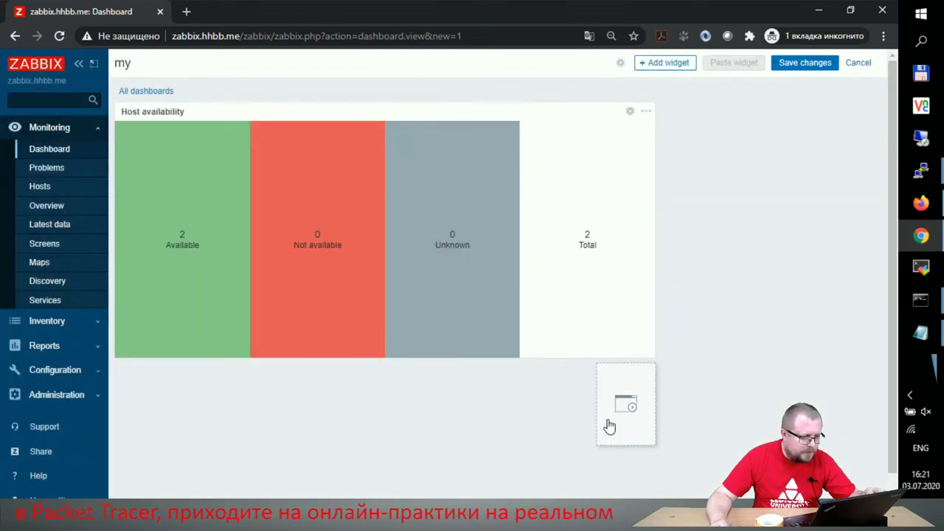
Step: Reopen the Host availability widget settings, then switch over to Firefox
double_click(591, 246)
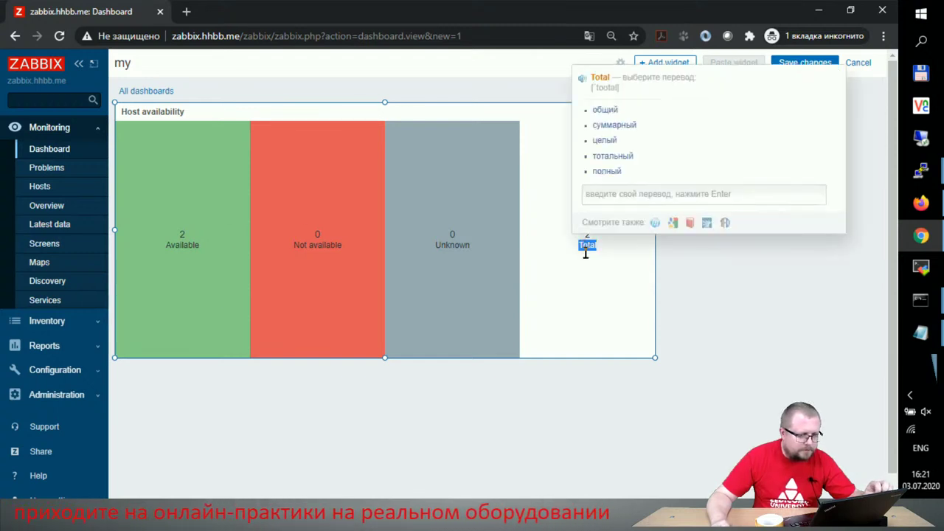
click(609, 244)
click(629, 111)
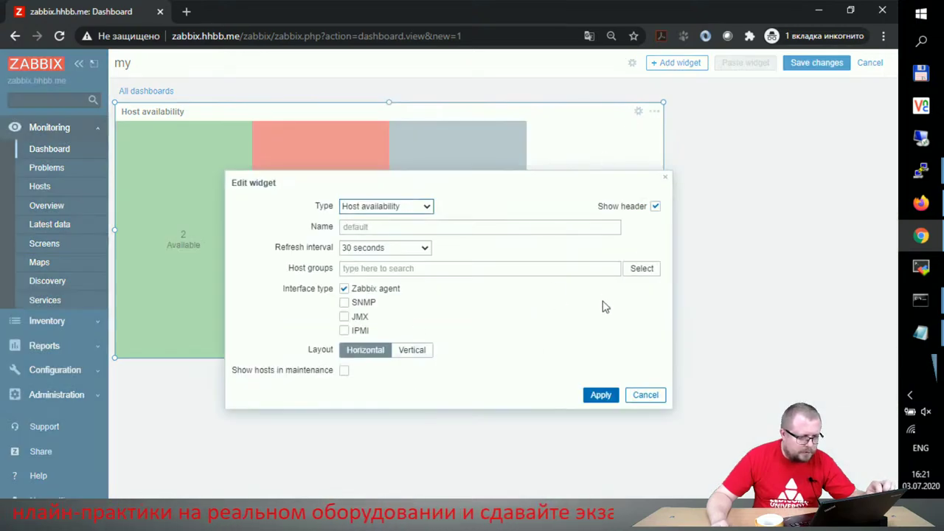
click(929, 205)
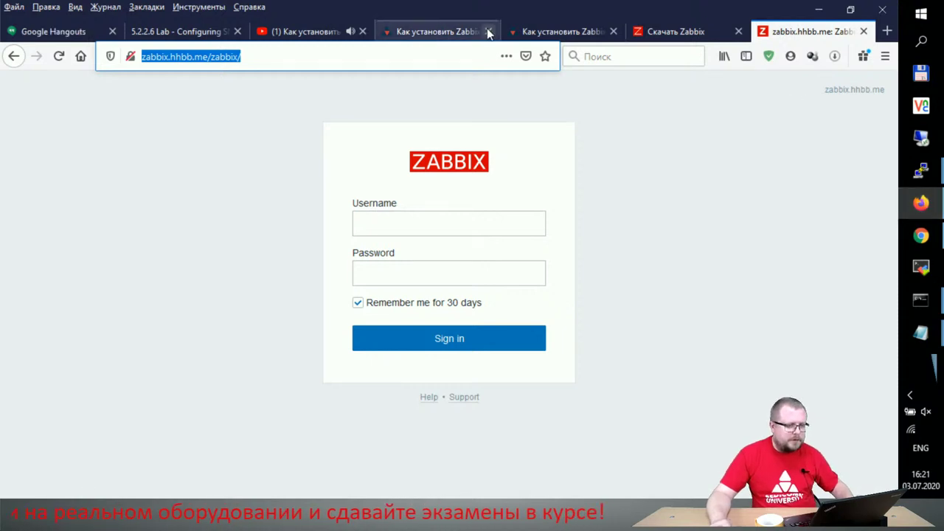
Step: Read through the SEDICOMM Zabbix installation article, then return to the Zabbix dashboard
click(588, 33)
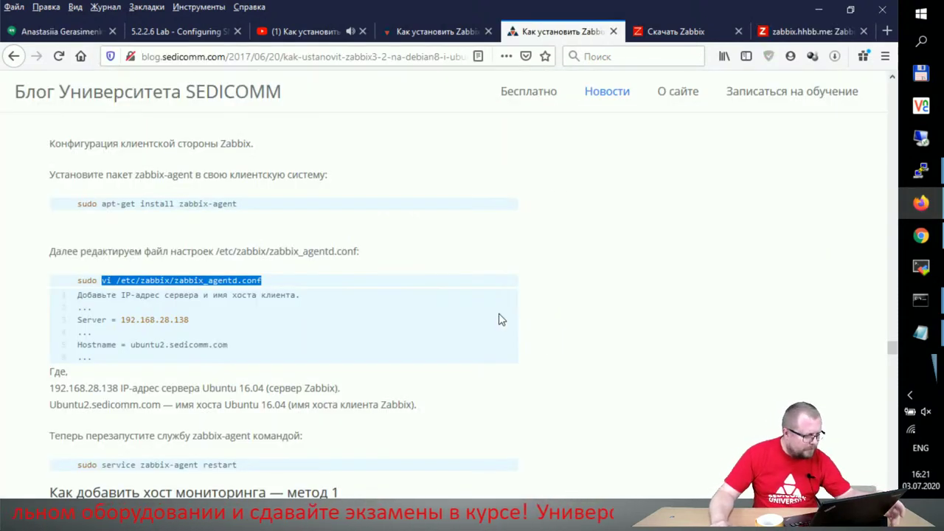
scroll(502, 323, down, 3)
scroll(706, 346, down, 12)
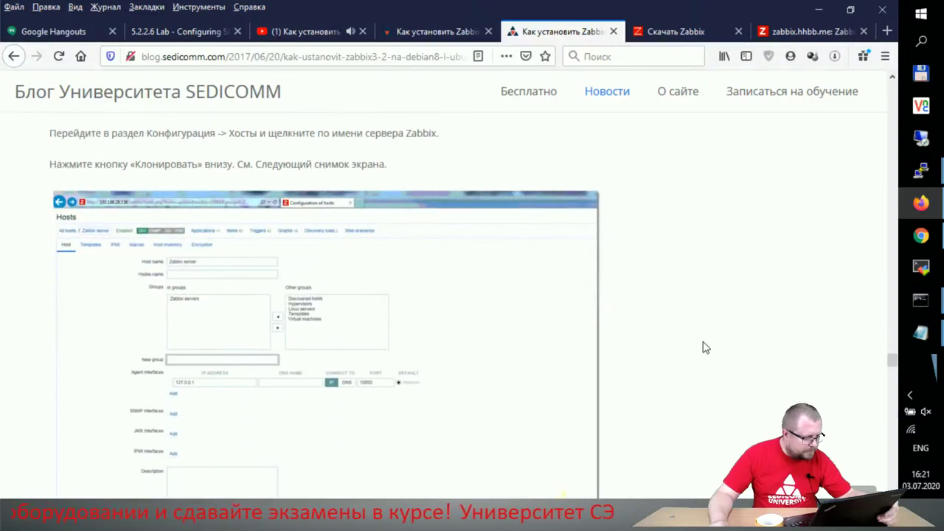
scroll(706, 348, down, 8)
scroll(706, 347, down, 6)
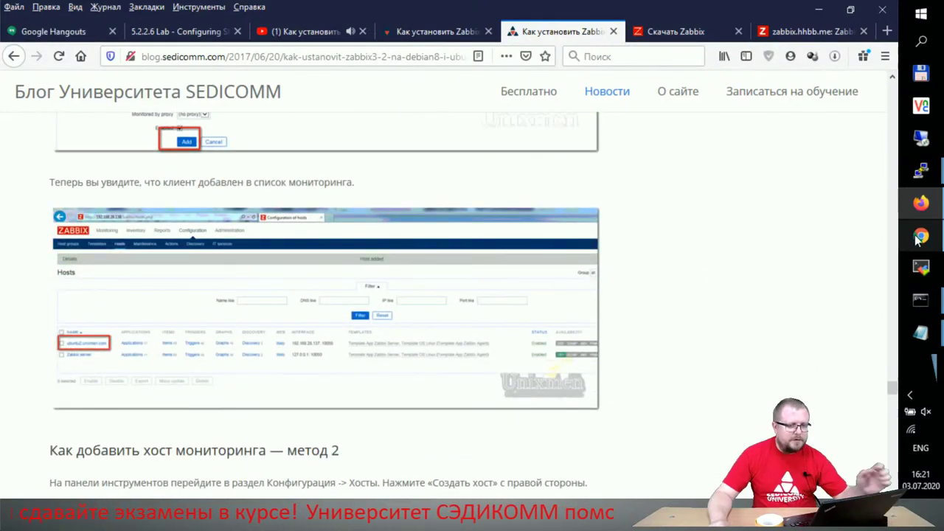
mouse_move(920, 240)
click(862, 253)
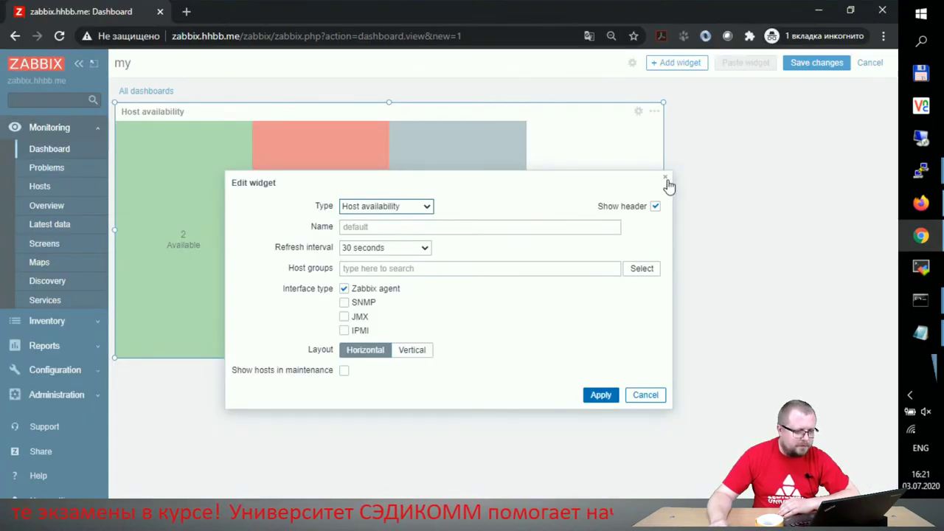
Step: Change the widget type to Graph (classic) with a 10-second refresh interval
click(667, 178)
click(632, 113)
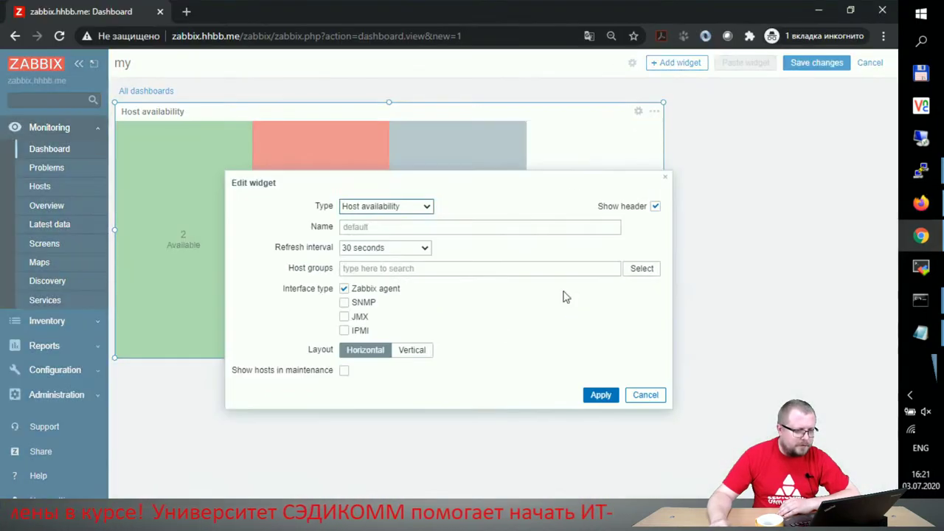
click(406, 210)
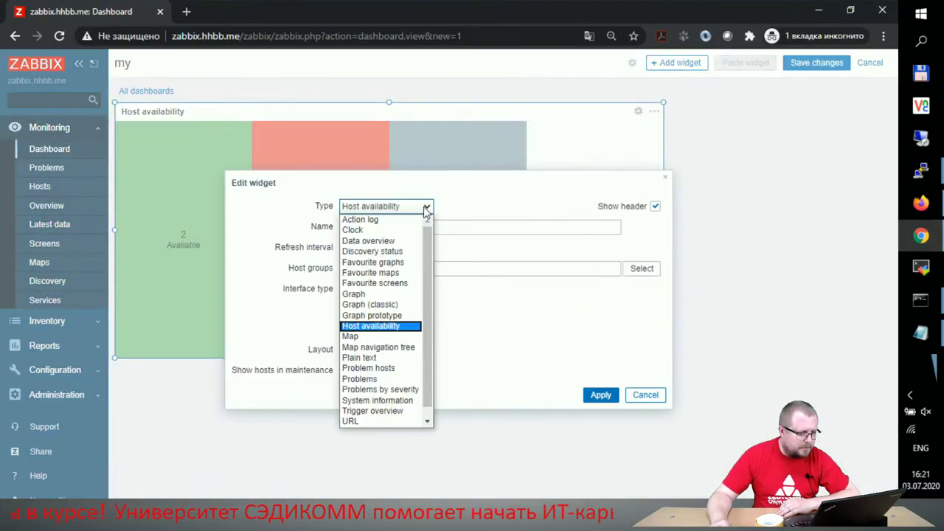
click(406, 309)
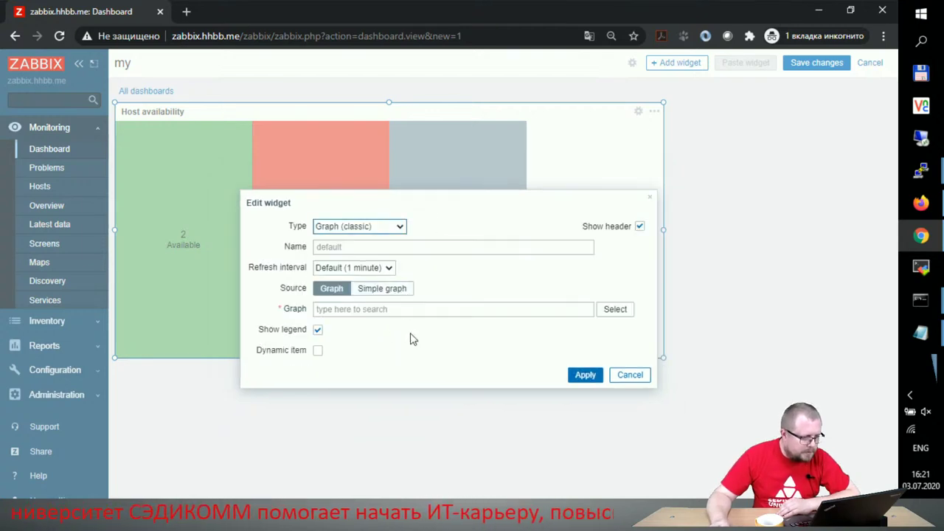
click(383, 270)
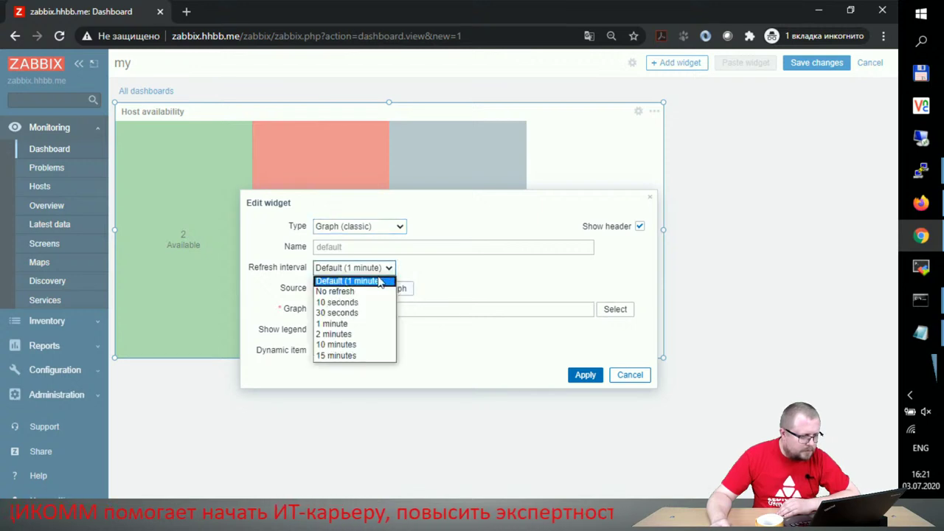
click(353, 303)
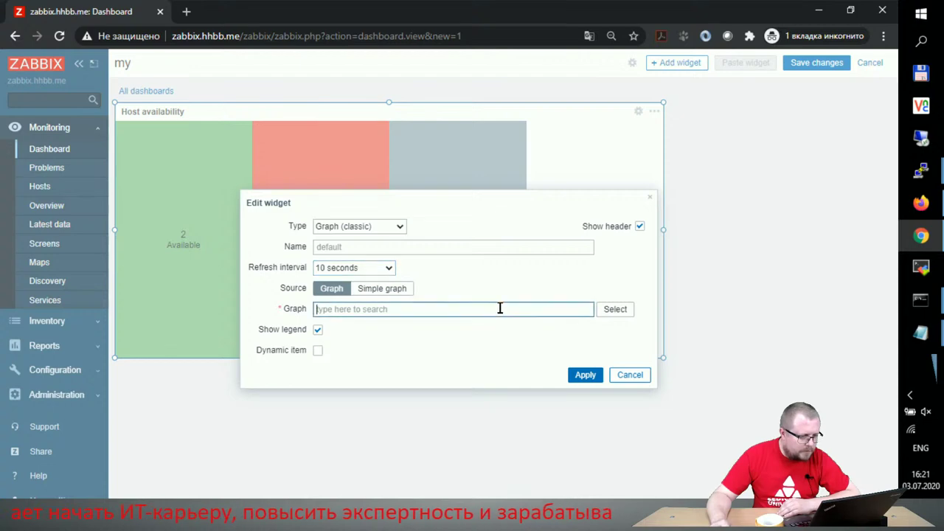
Step: Select the srv.hhbb.me CPU usage graph for the widget and apply the settings
click(616, 312)
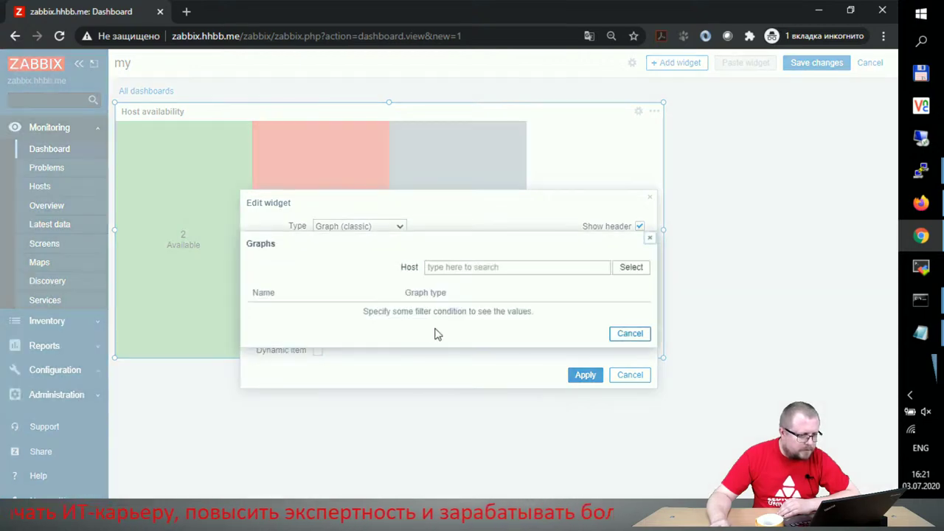
click(508, 267)
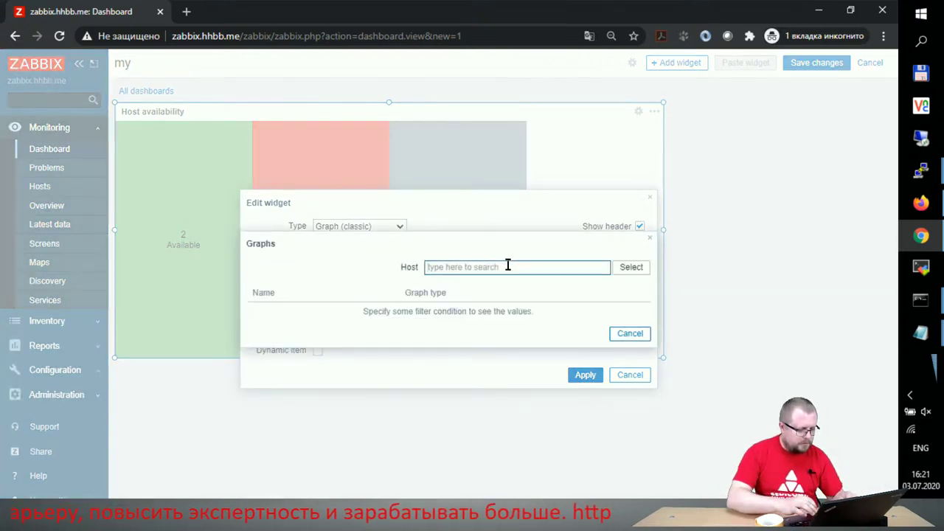
text(sr)
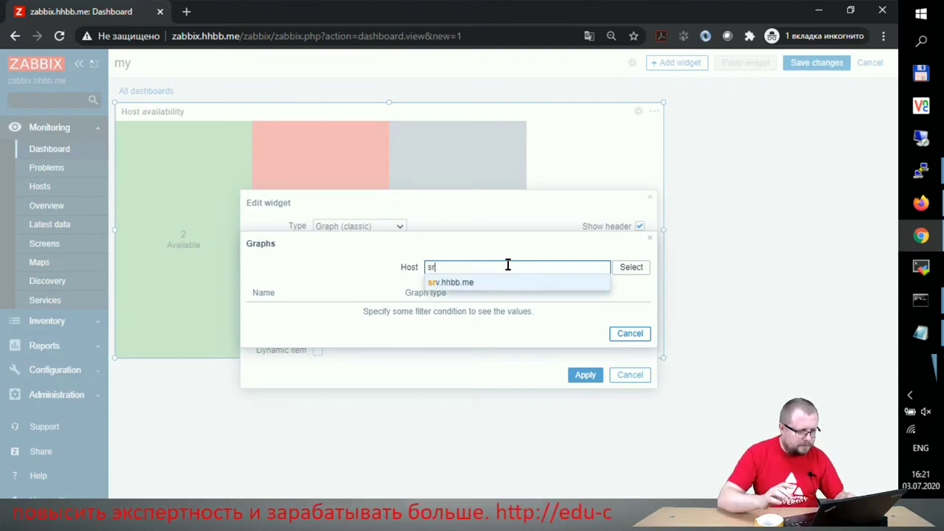
click(458, 284)
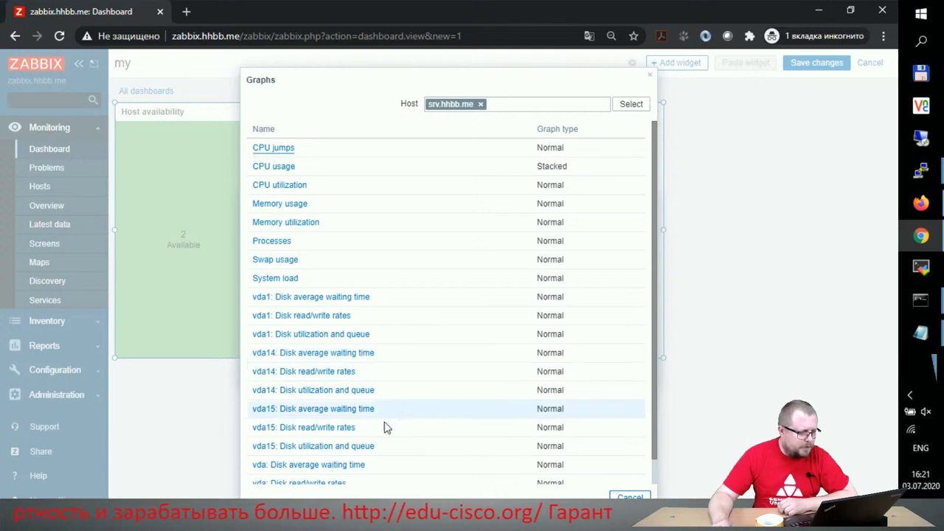
click(289, 169)
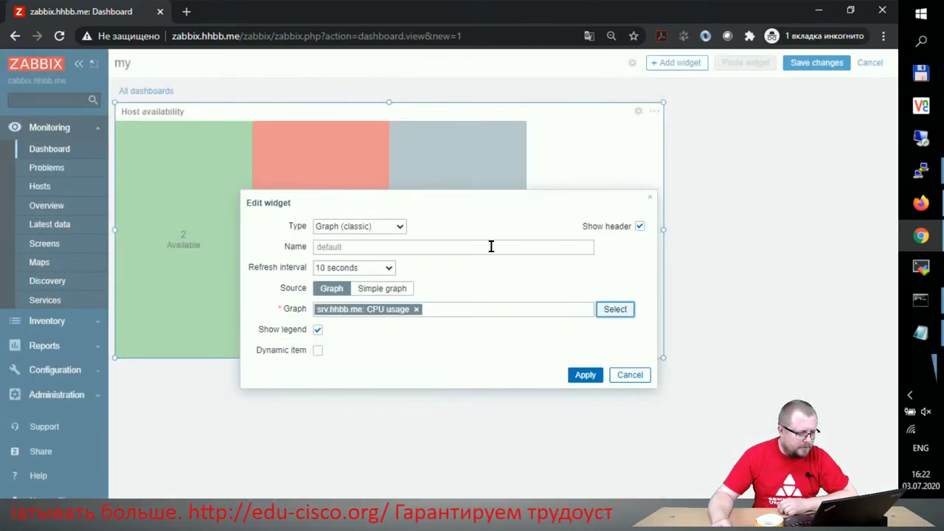
click(386, 268)
click(387, 268)
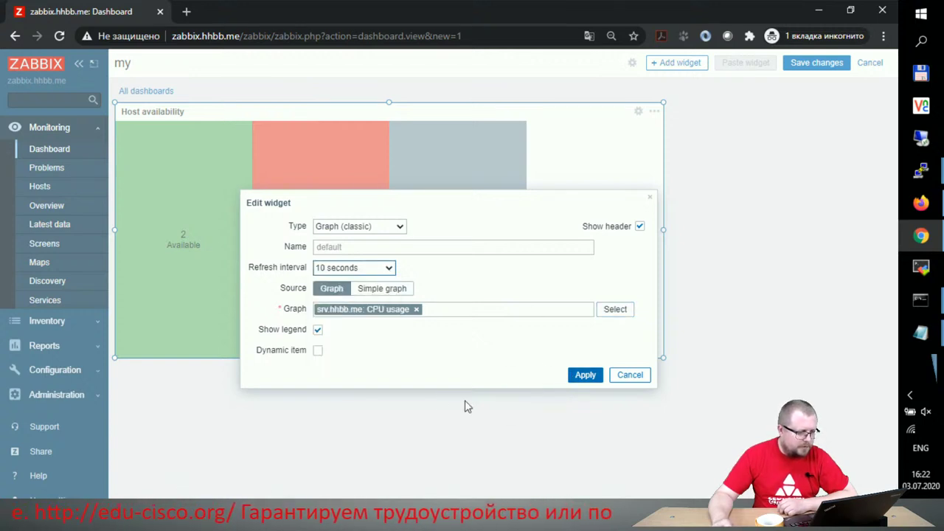
click(585, 374)
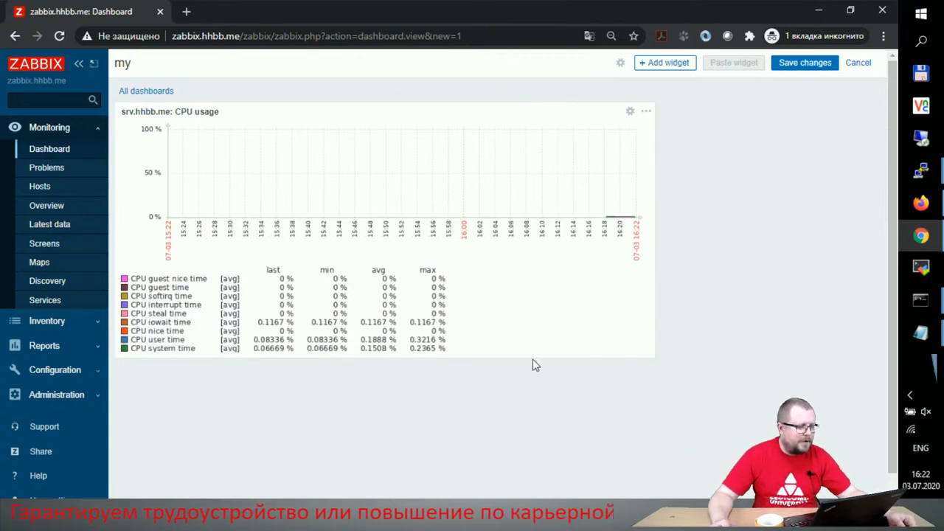
Step: Run 'apt update' in the root@srv PuTTY terminal
mouse_move(921, 170)
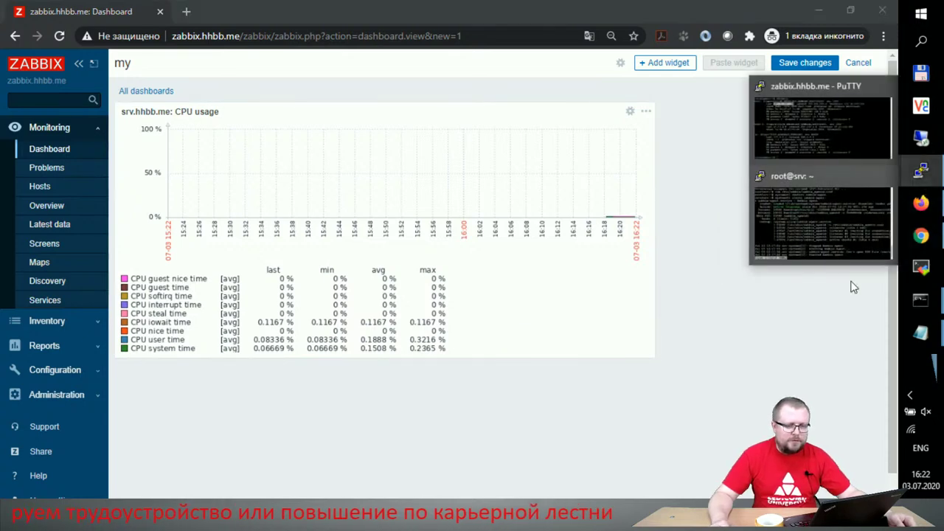
click(849, 221)
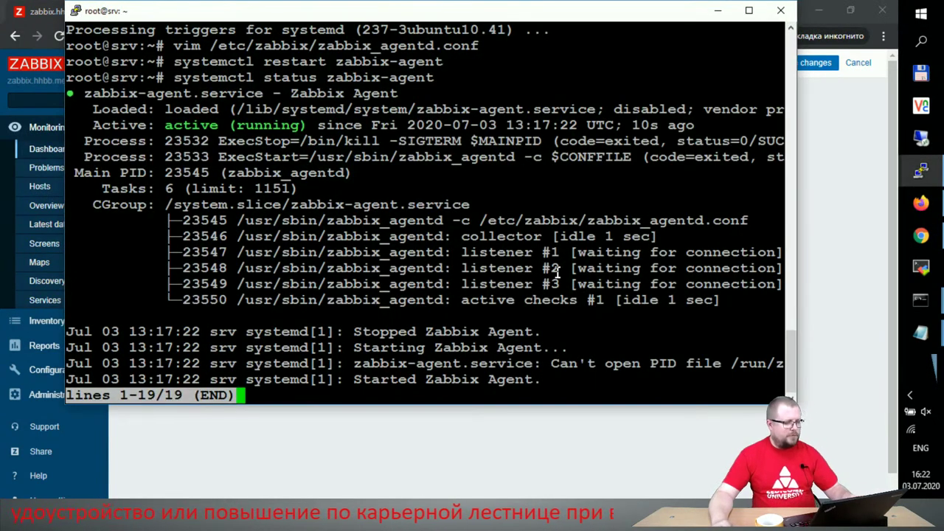
text(q)
text(apt-)
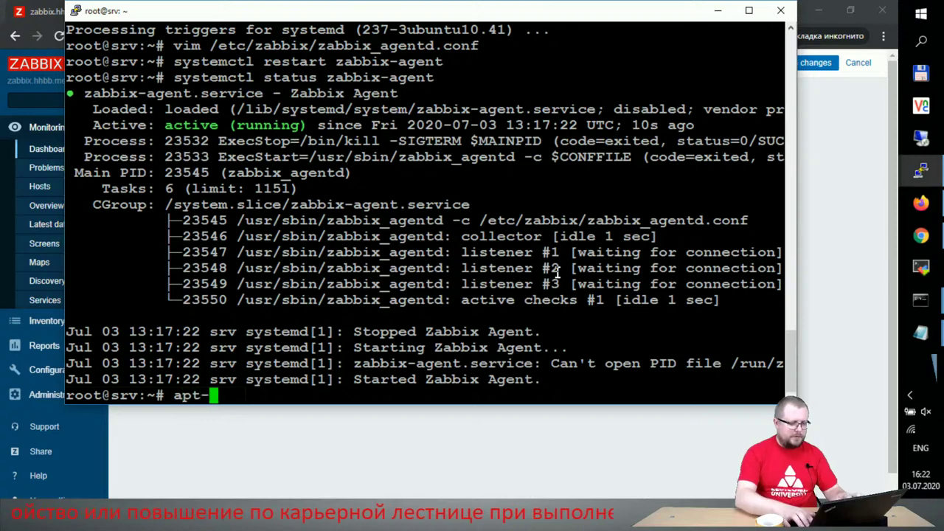
key(BackSpace)
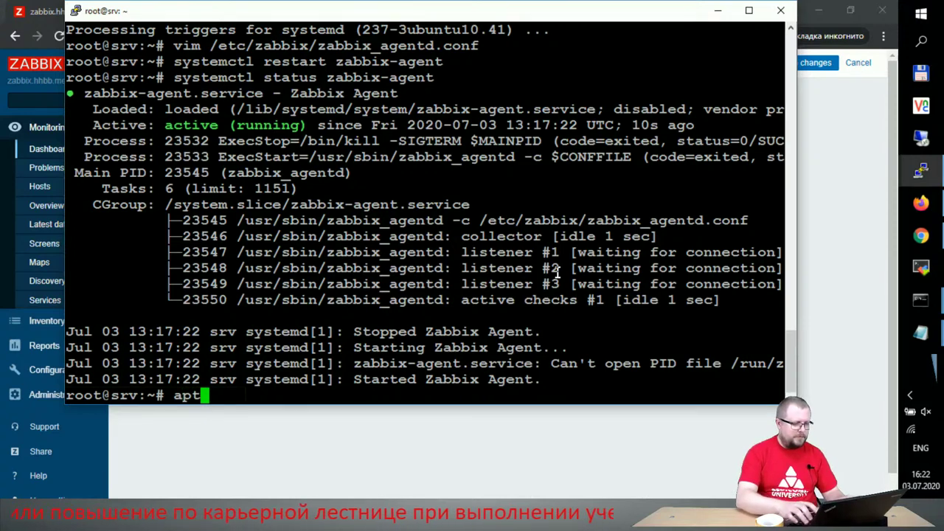
text(update)
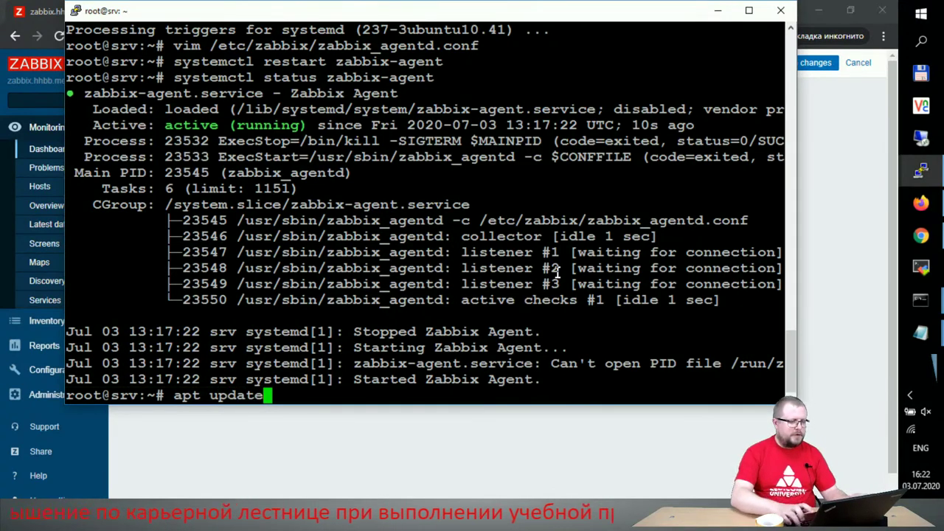
key(Return)
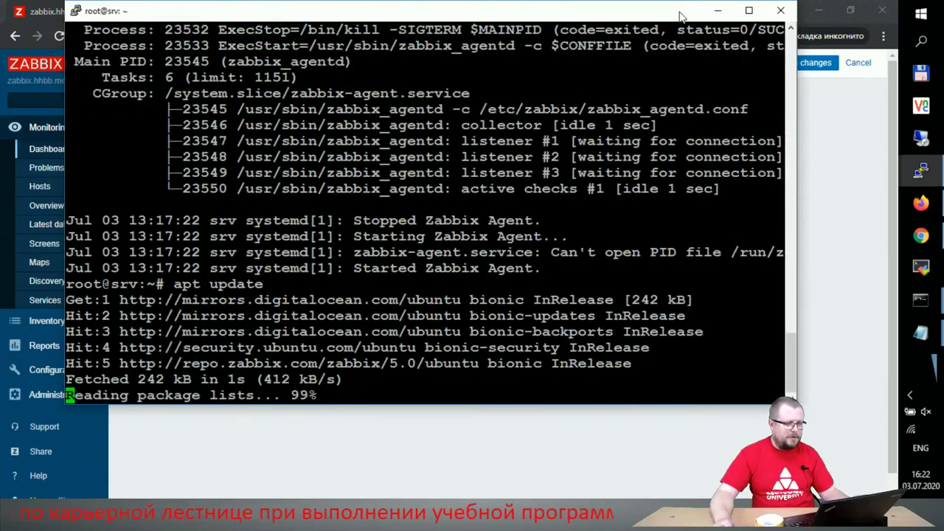
Step: Run 'apt upgrade' and confirm the 14-package upgrade with 'y'
drag(629, 14, 690, 107)
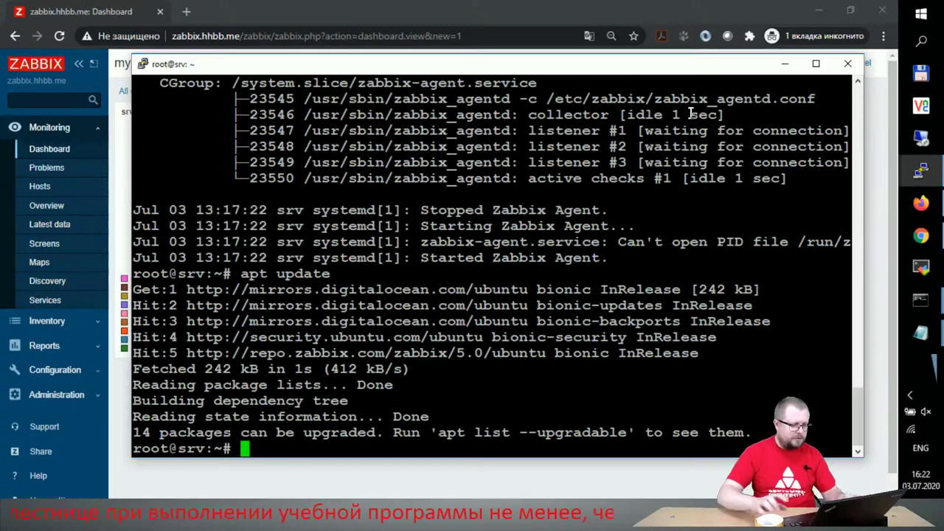
text(apt )
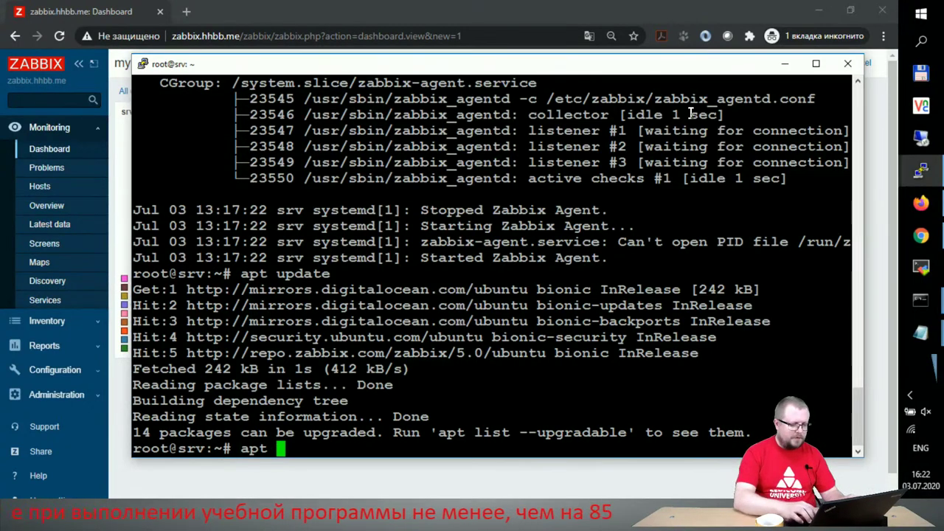
text(upgrade)
key(Return)
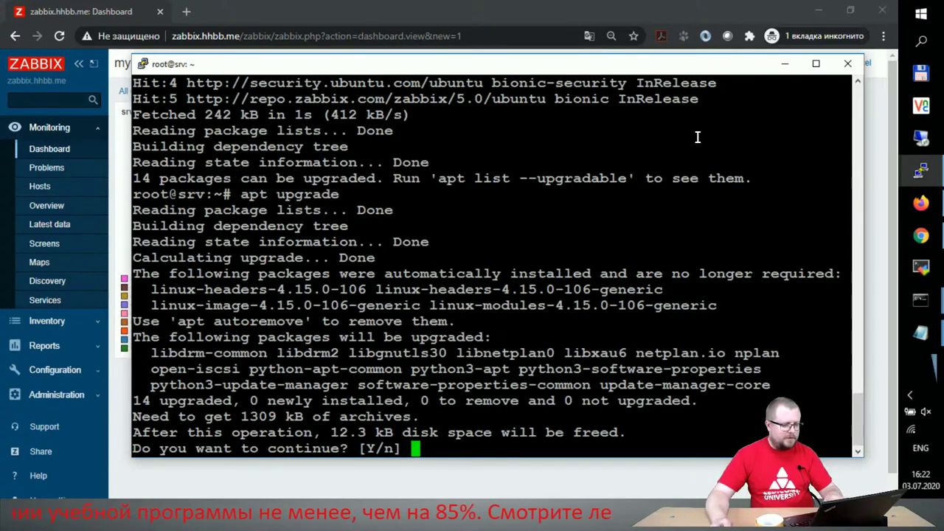
text(y)
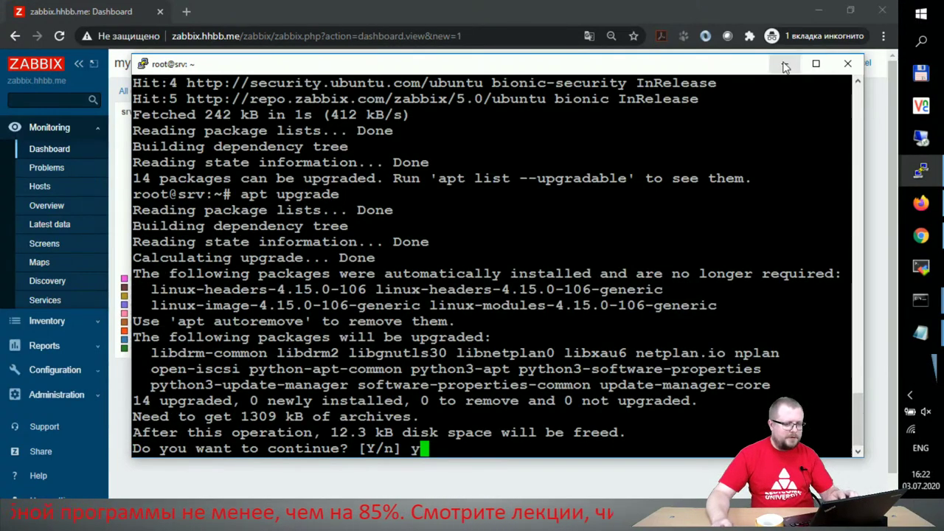
key(Return)
Step: Bring the dashboard back and keep the page open with its unsaved changes
click(785, 66)
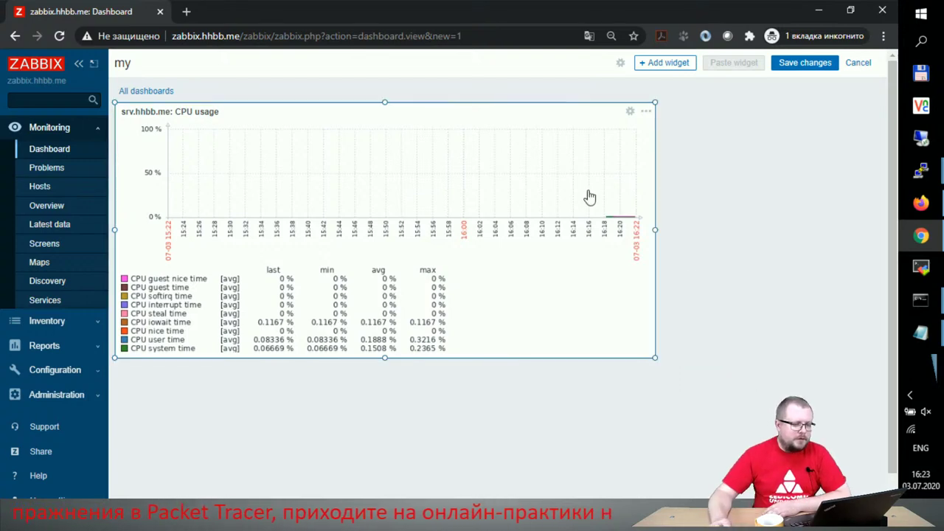
key(ctrl+w)
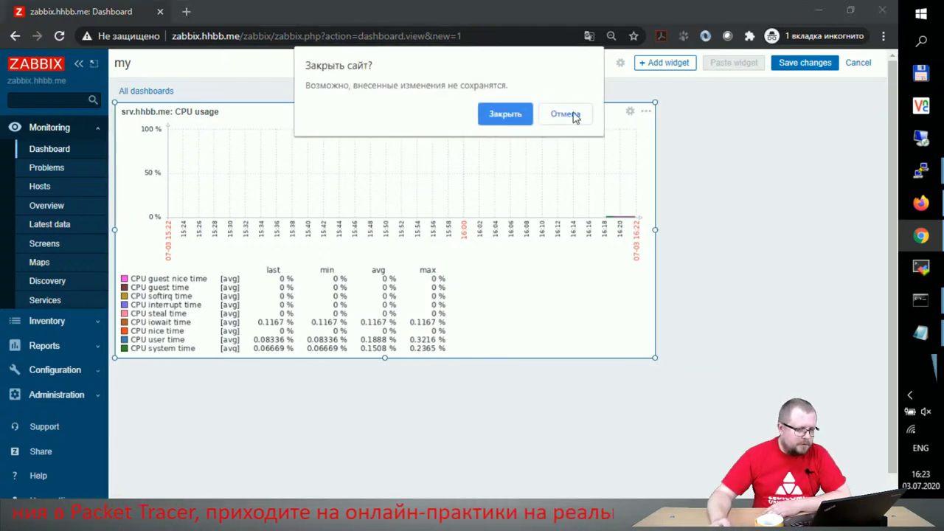
click(574, 114)
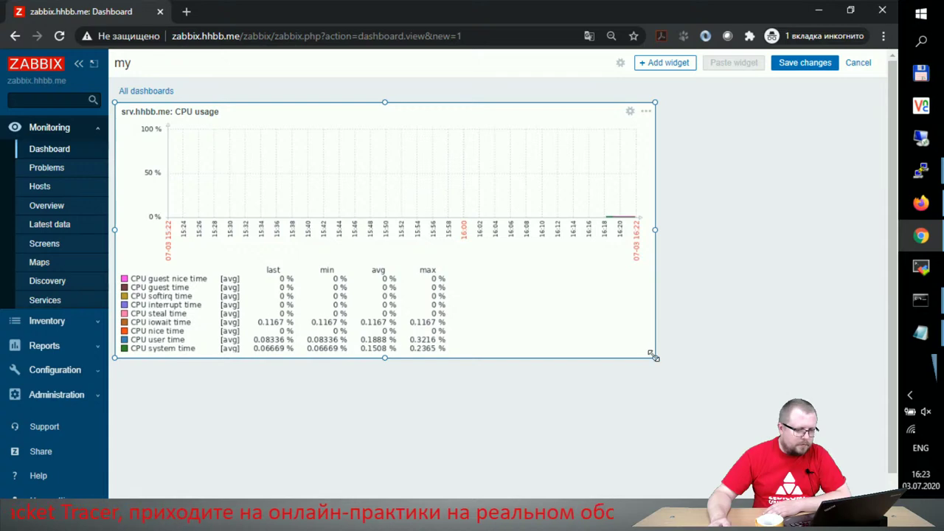
Step: Enlarge the CPU usage graph widget wider and taller, then save the 'my' dashboard
drag(655, 357, 764, 442)
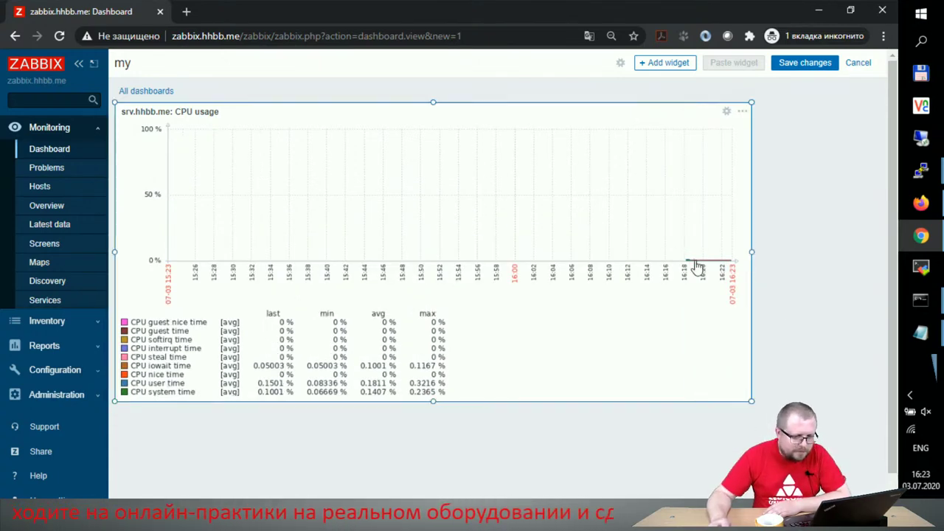
mouse_move(790, 317)
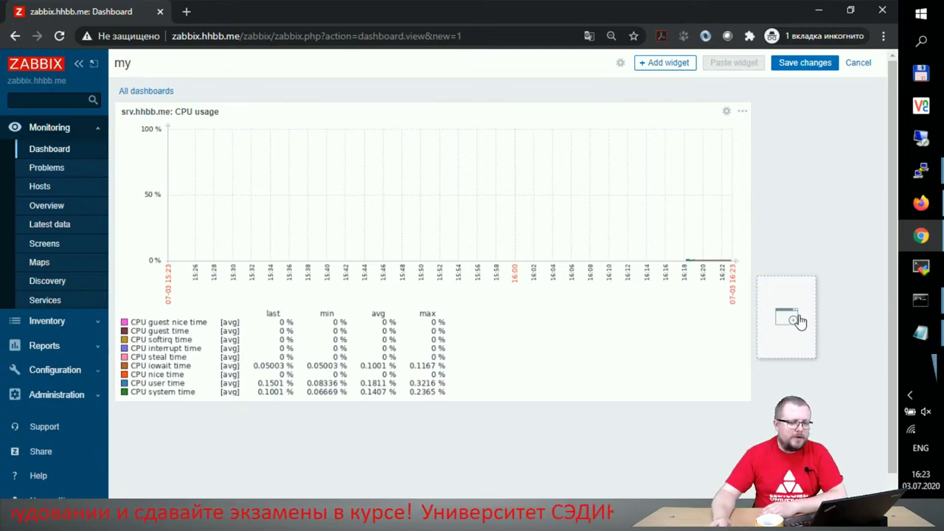
drag(799, 321, 811, 140)
click(805, 63)
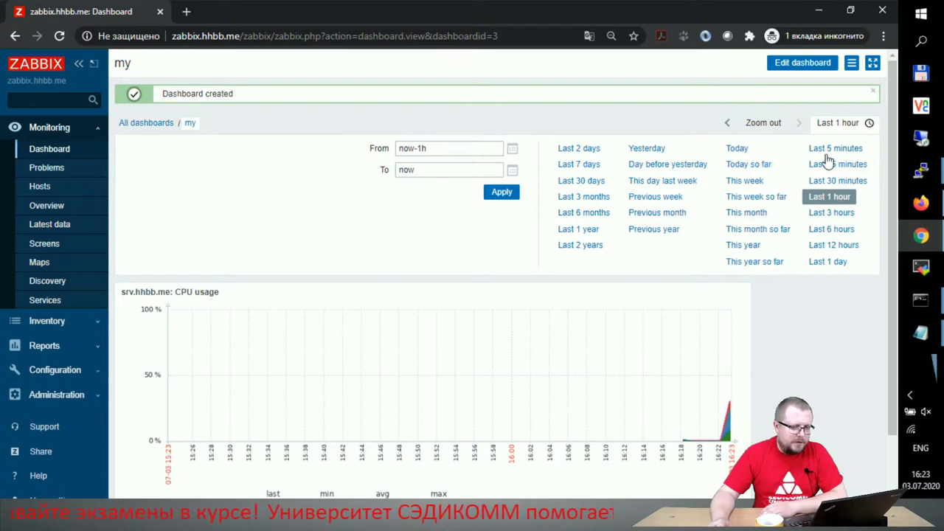
scroll(793, 387, down, 2)
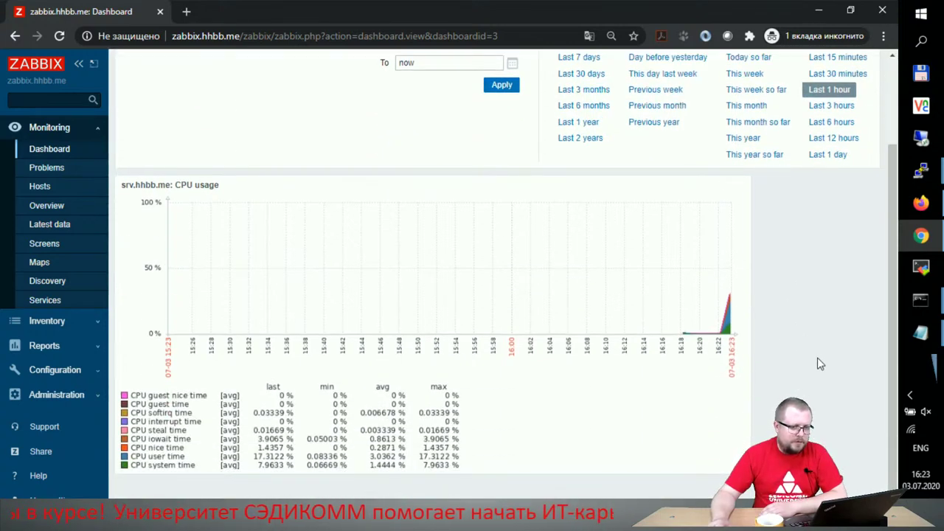
scroll(789, 361, up, 2)
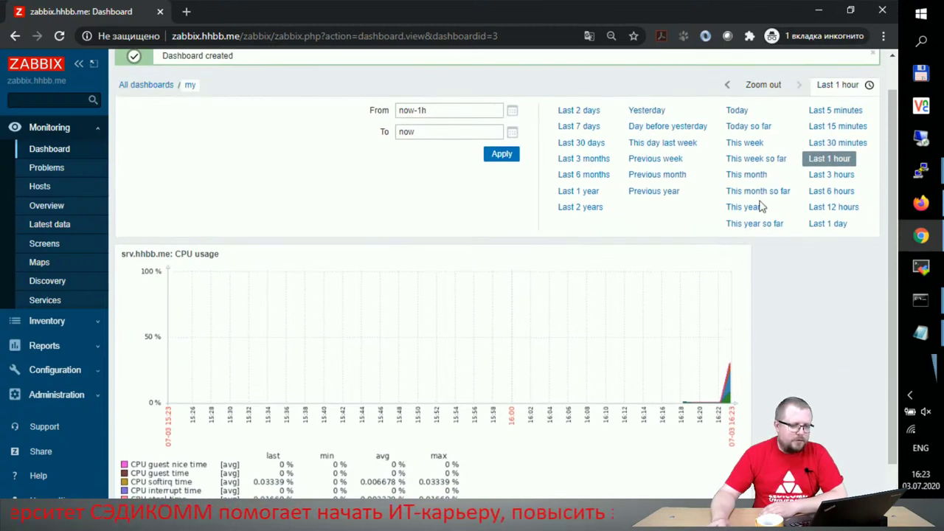
scroll(799, 349, down, 2)
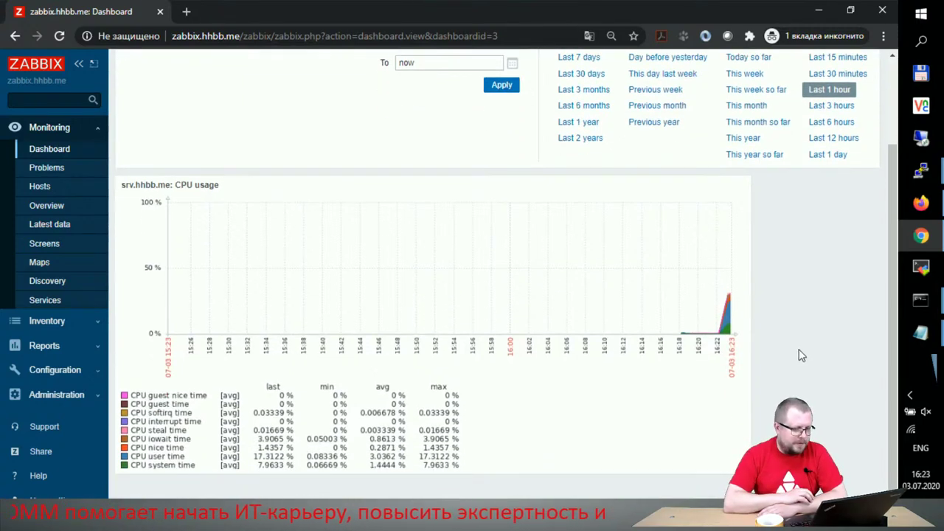
Step: Check the finished upgrade in the root@srv PuTTY session, then minimize the terminal
click(920, 170)
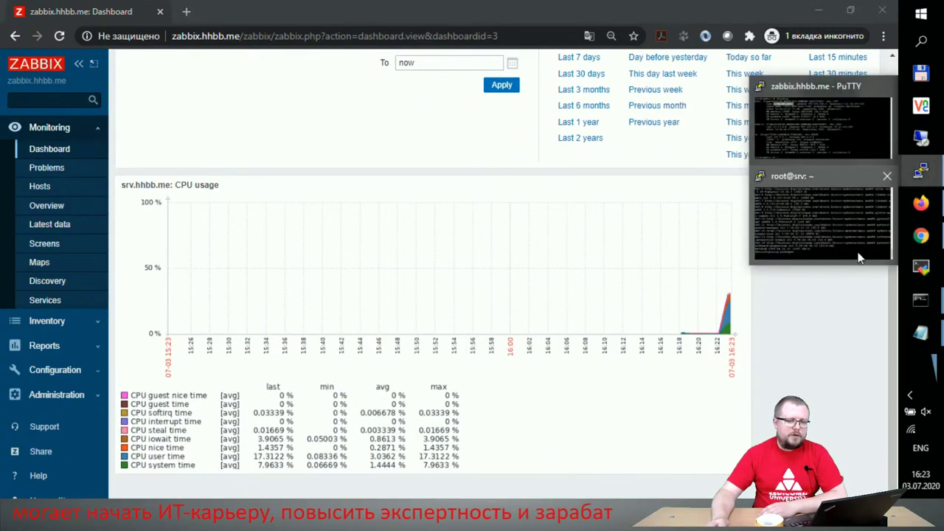
click(860, 258)
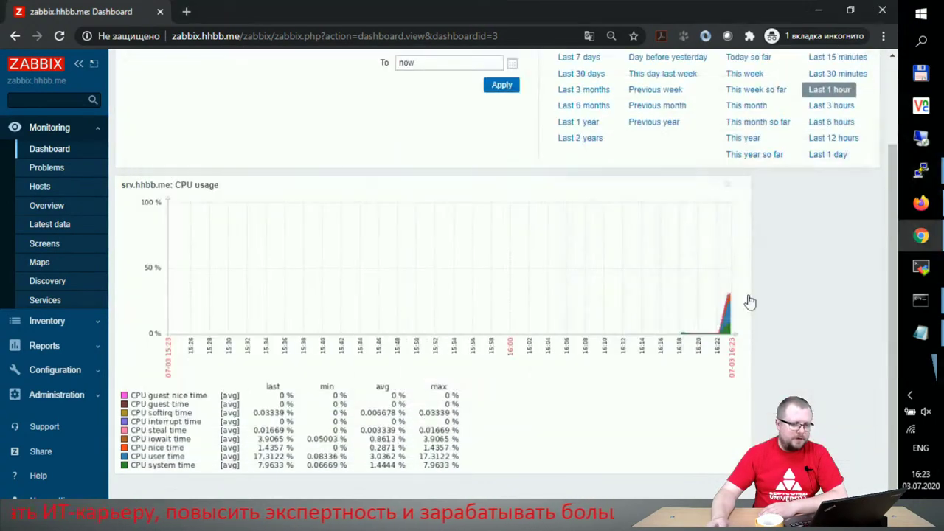
click(785, 64)
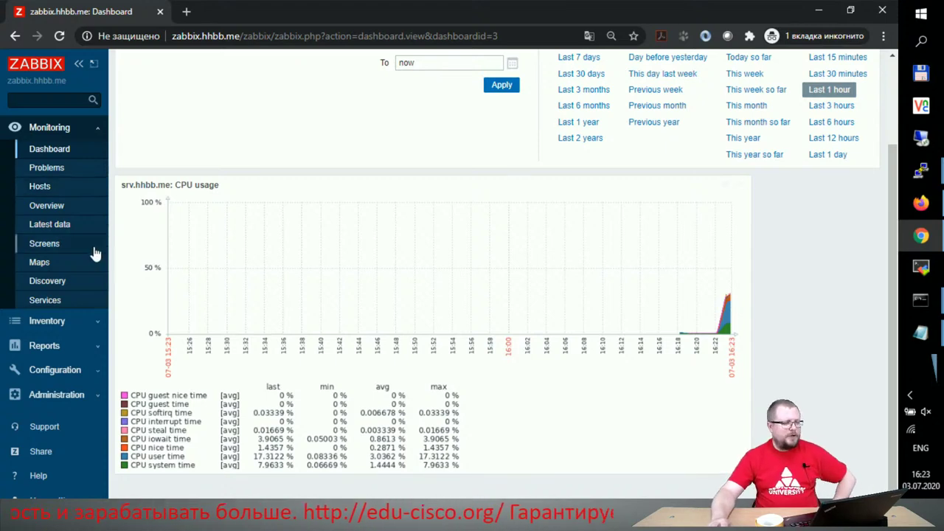
Step: Scroll the dashboard to the top and switch to Firefox's SEDICOMM Zabbix guide
scroll(367, 302, up, 2)
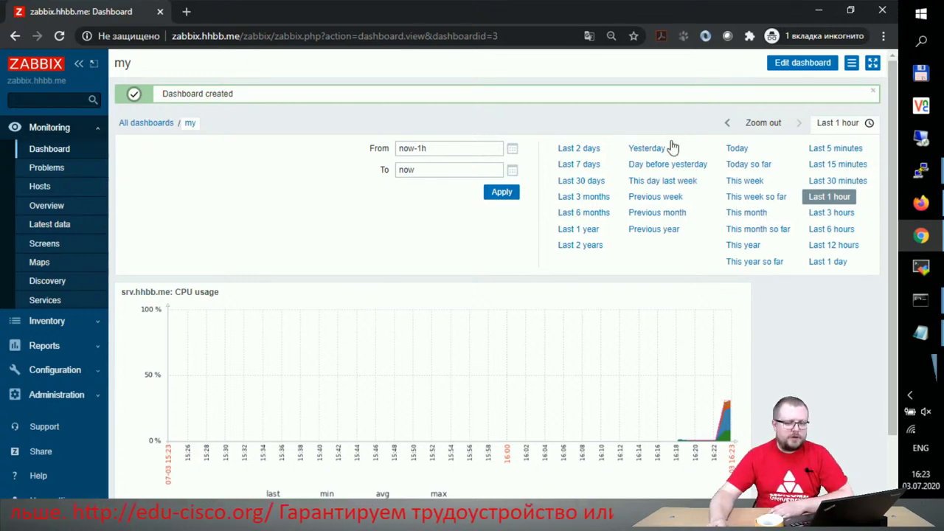
click(921, 203)
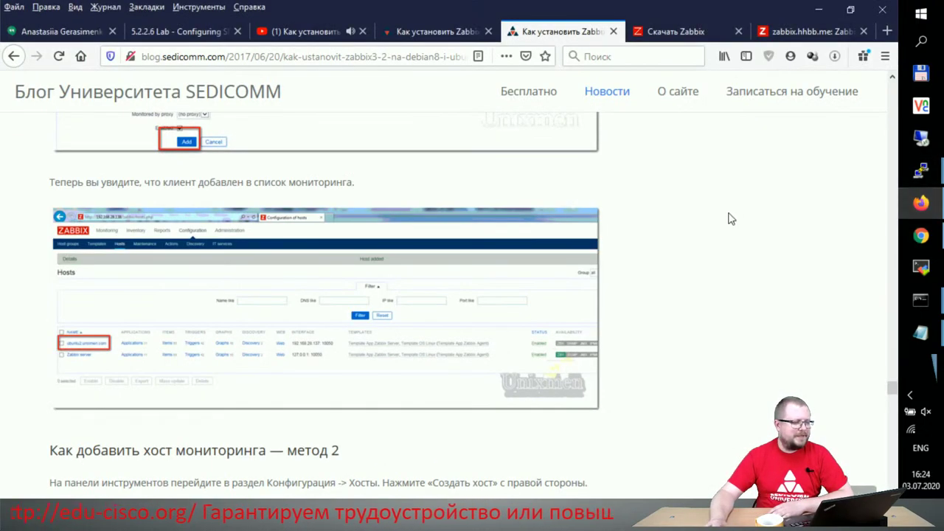
Step: Read through the SNMPv2 agent steps in the 5.2.2.6 Lab PDF
click(207, 31)
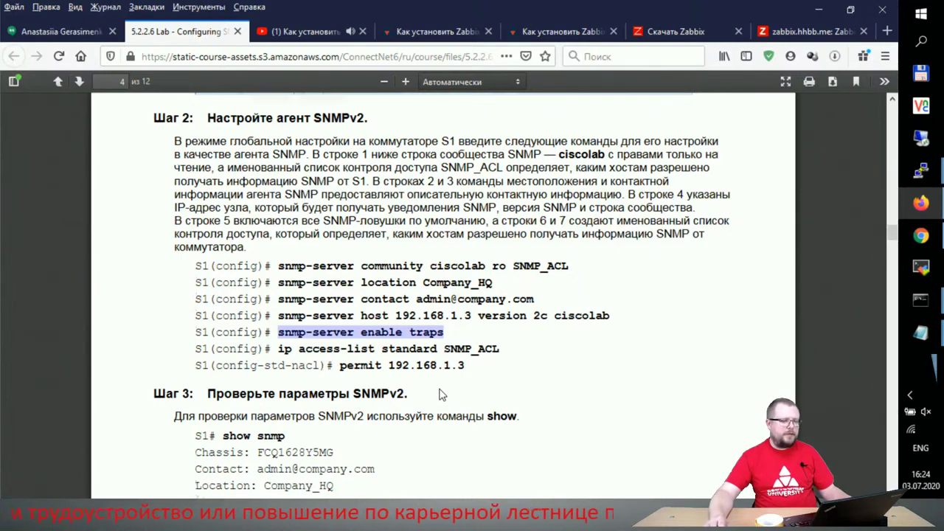
scroll(441, 395, up, 5)
scroll(440, 395, down, 2)
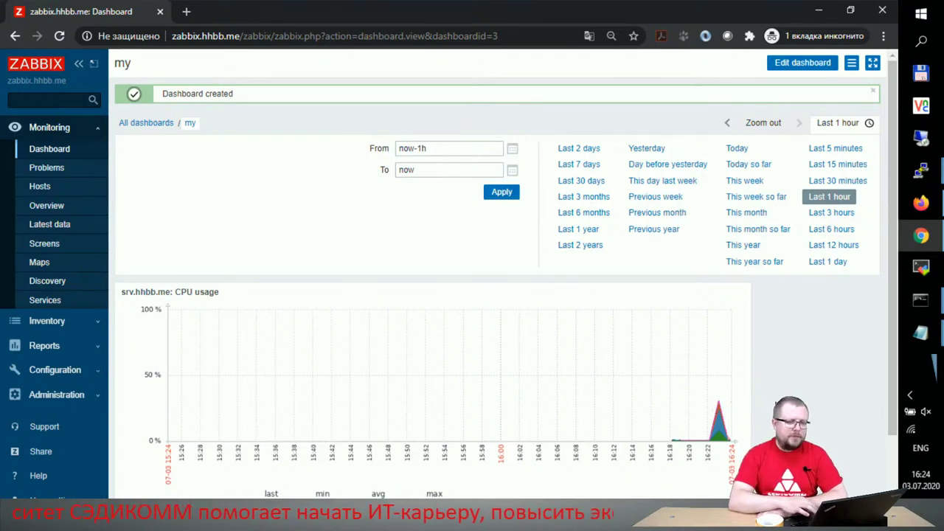
scroll(503, 259, down, 3)
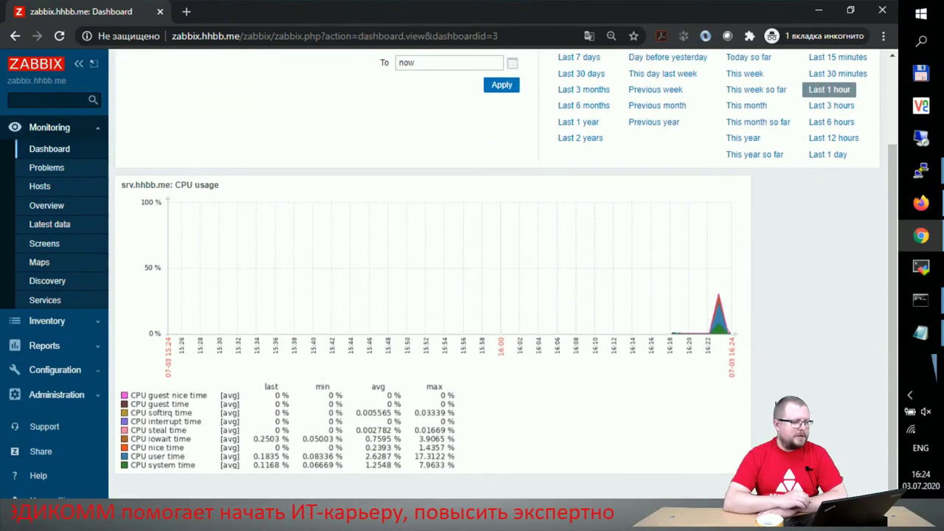
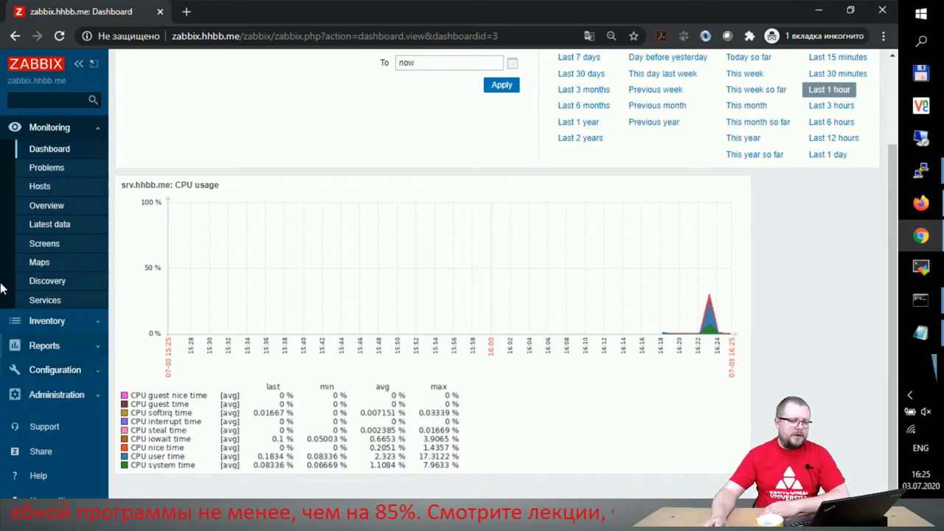
Step: Glance at Firefox, then return to Zabbix and open the Monitoring > Hosts list
scroll(771, 388, up, 2)
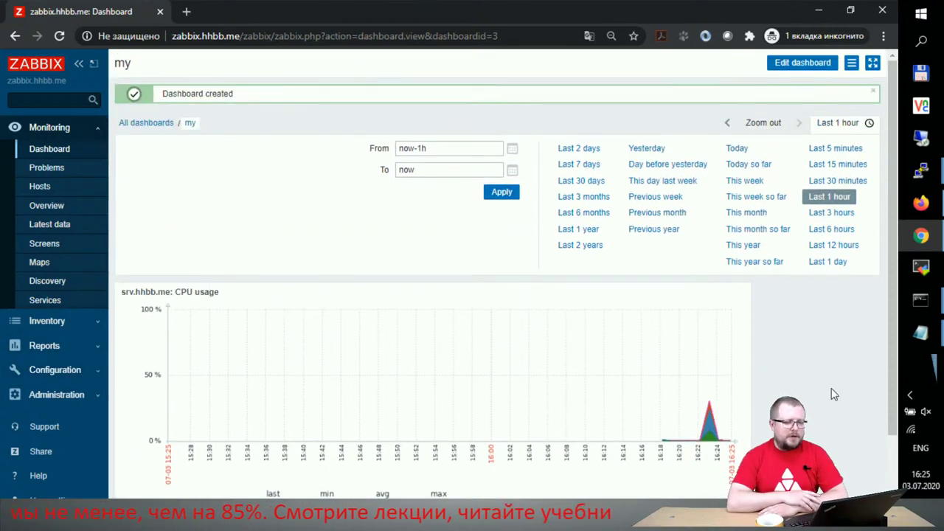
click(934, 213)
click(922, 236)
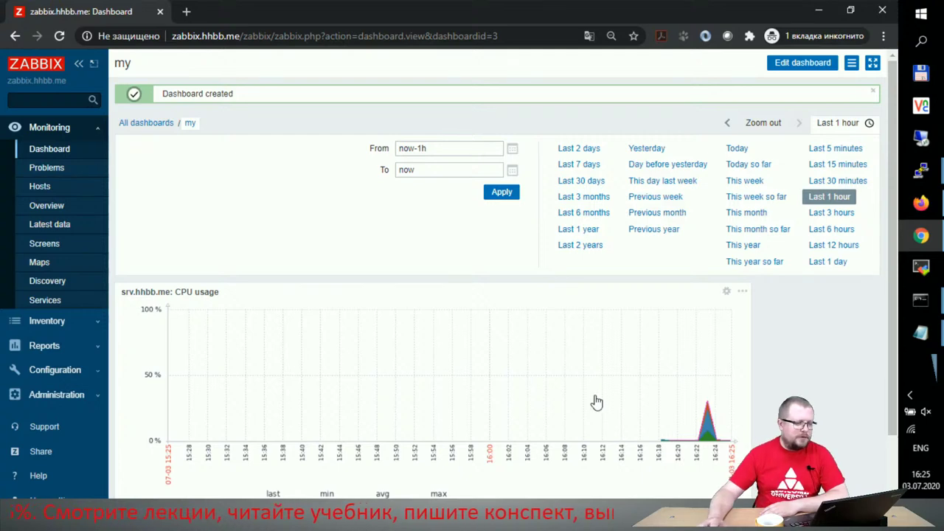
click(65, 187)
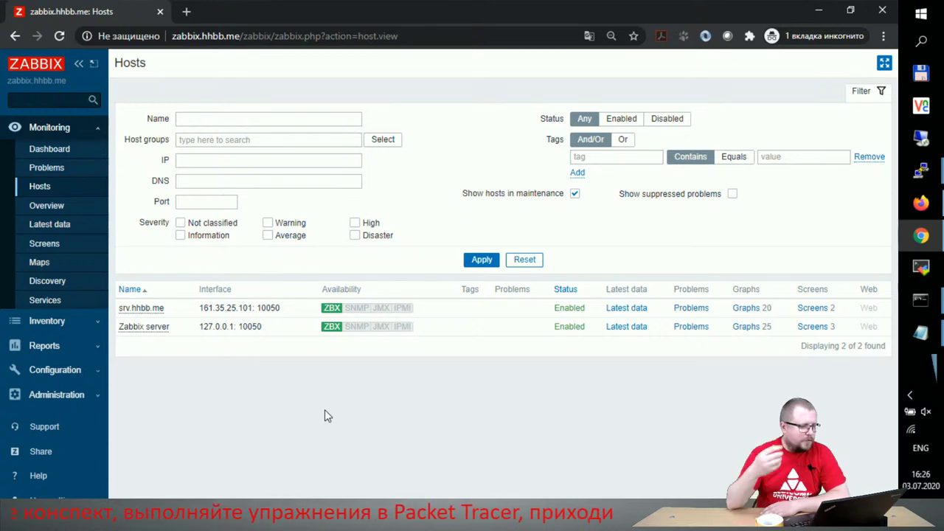
click(152, 309)
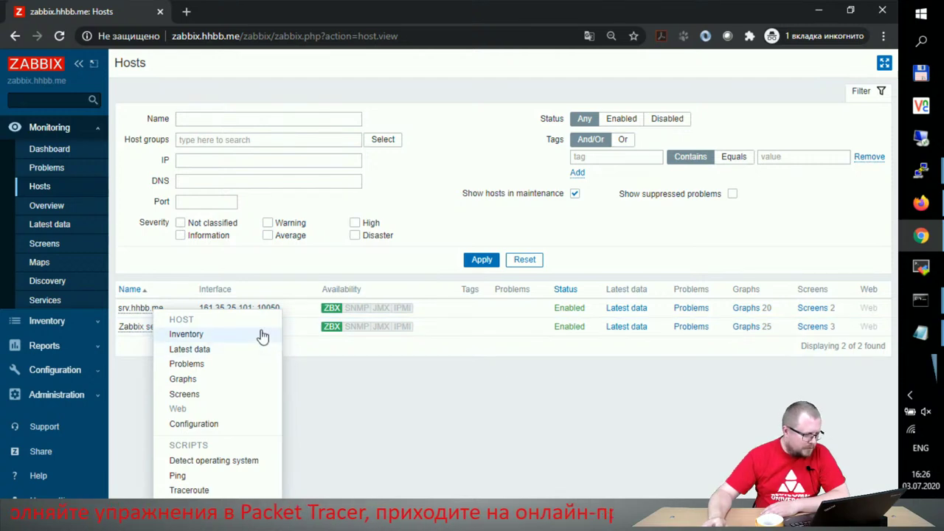
click(196, 379)
scroll(605, 359, down, 5)
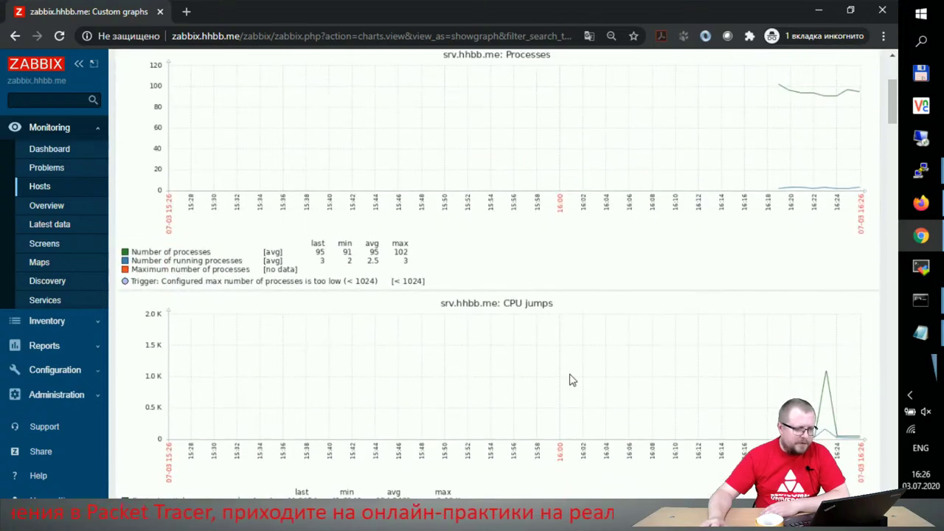
scroll(580, 407, up, 5)
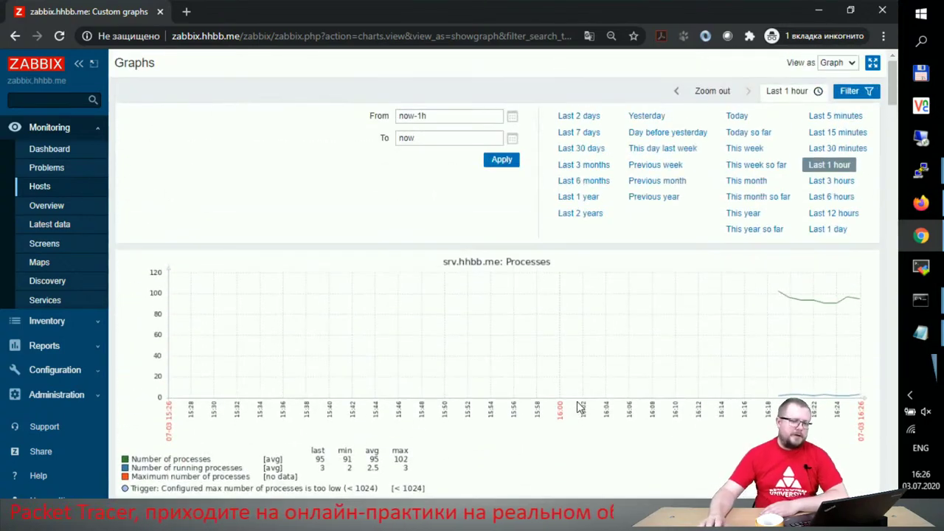
scroll(579, 407, down, 8)
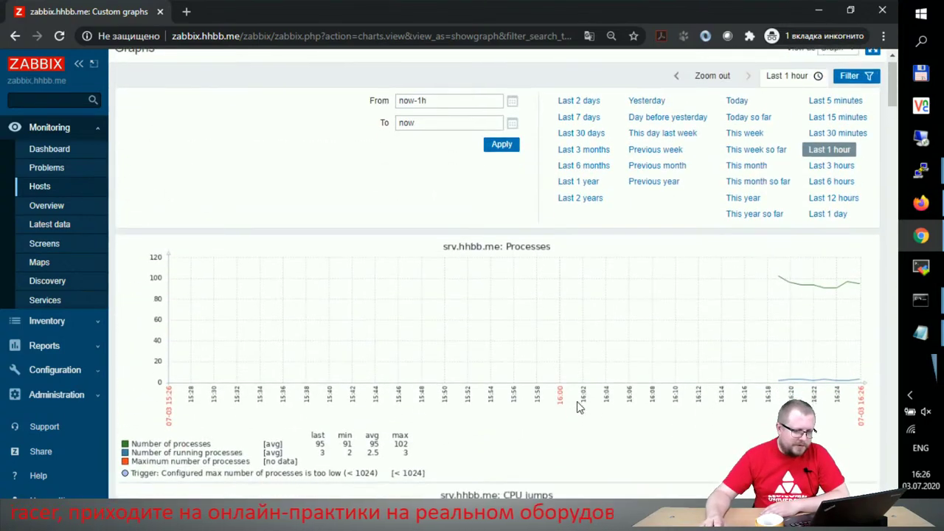
scroll(579, 407, down, 8)
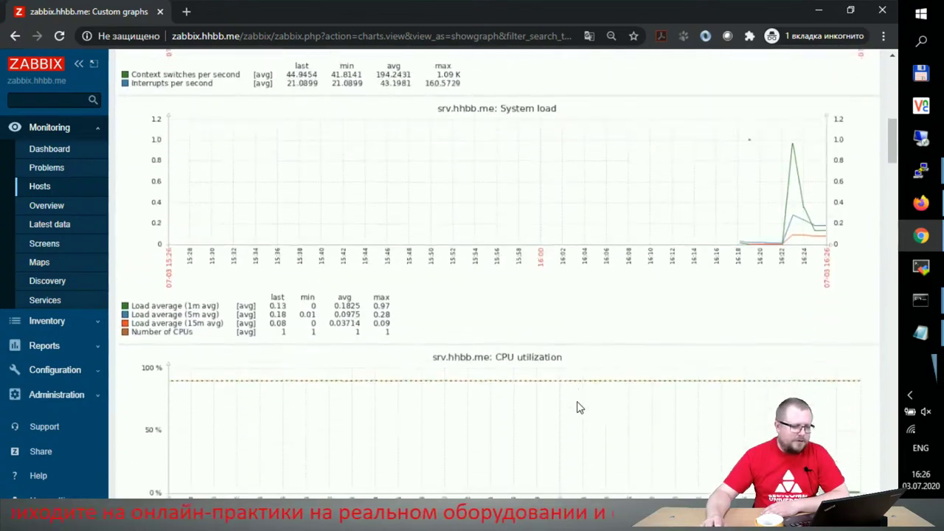
scroll(579, 407, down, 8)
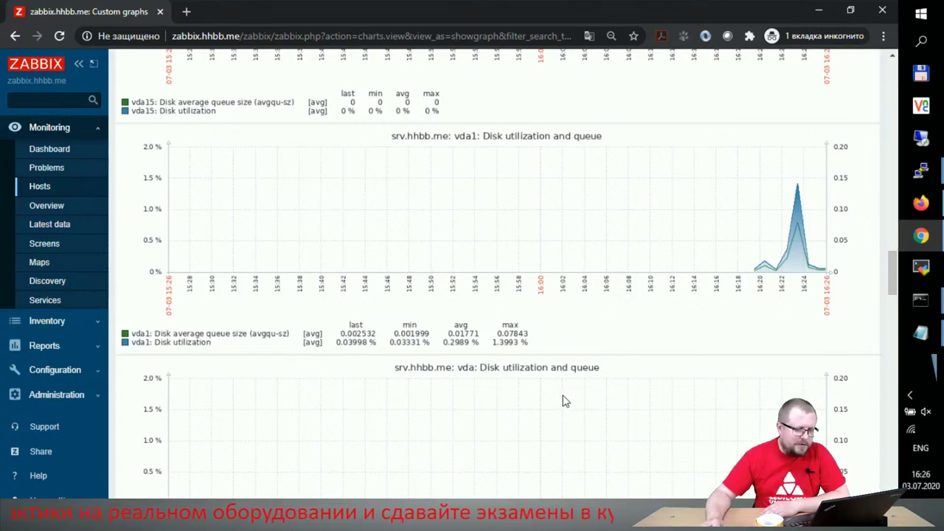
scroll(564, 400, down, 10)
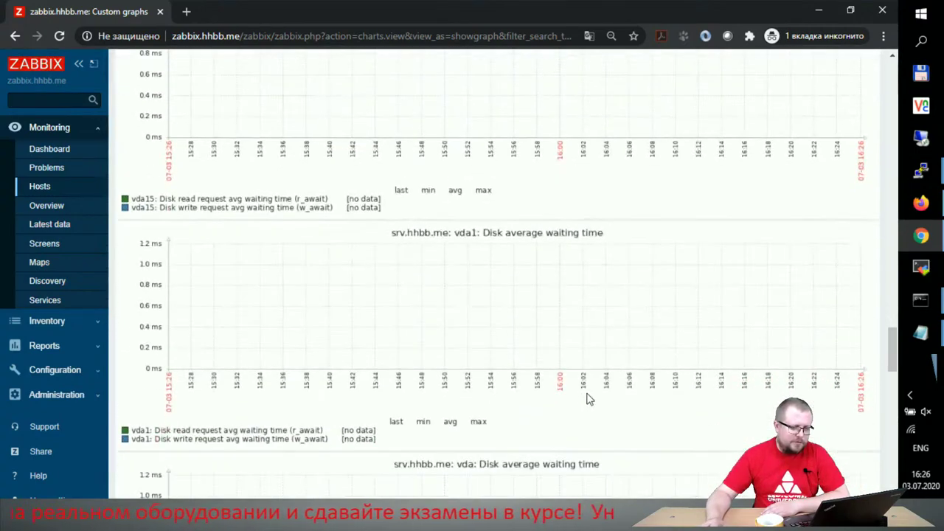
scroll(589, 399, down, 12)
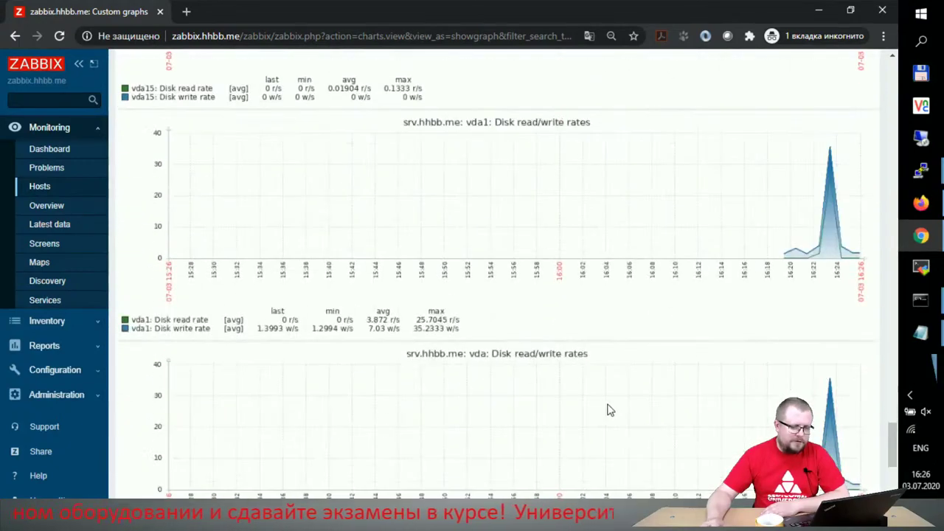
scroll(609, 411, down, 6)
scroll(610, 410, down, 4)
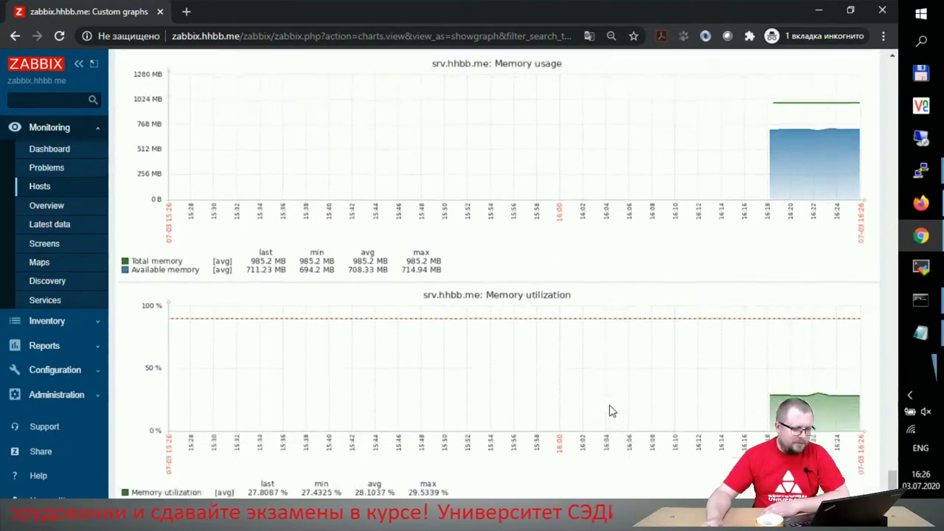
scroll(609, 410, up, 12)
scroll(609, 410, up, 15)
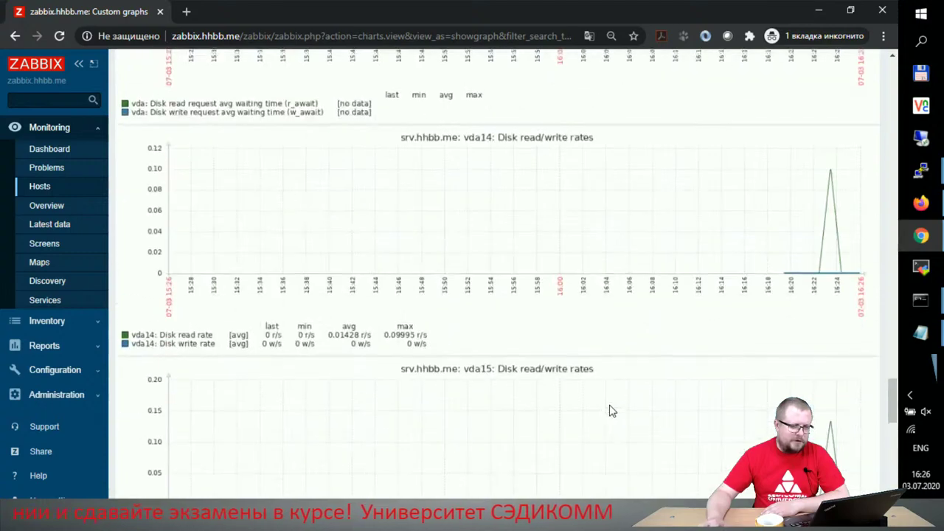
scroll(609, 410, up, 10)
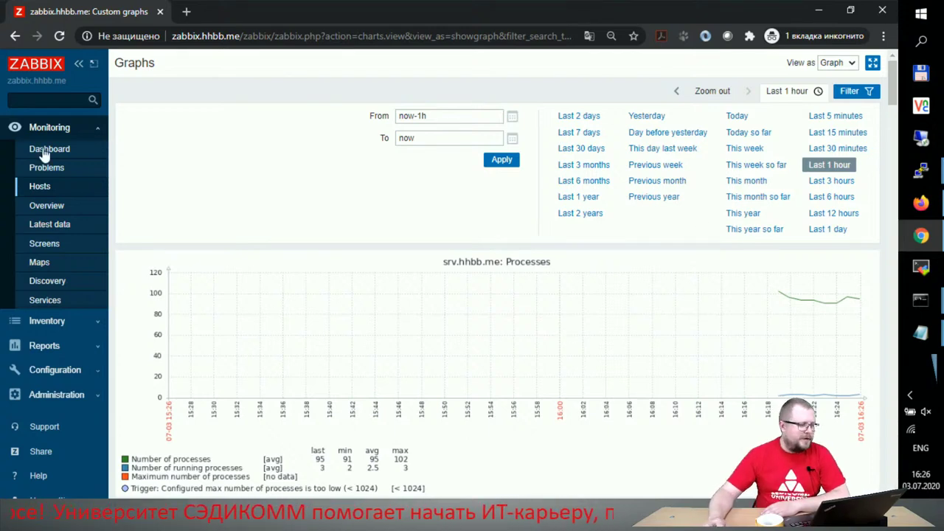
click(40, 185)
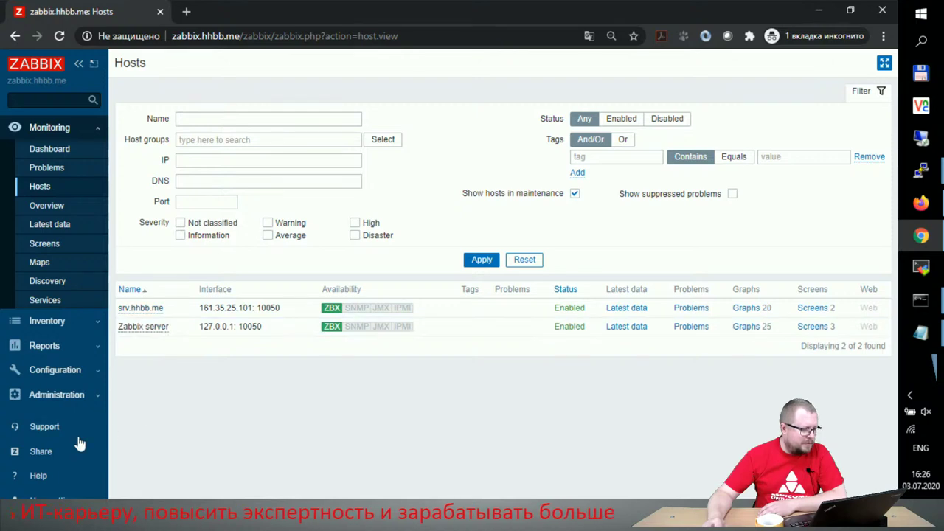
Step: Open the Configuration > Hosts list and look through it
click(59, 369)
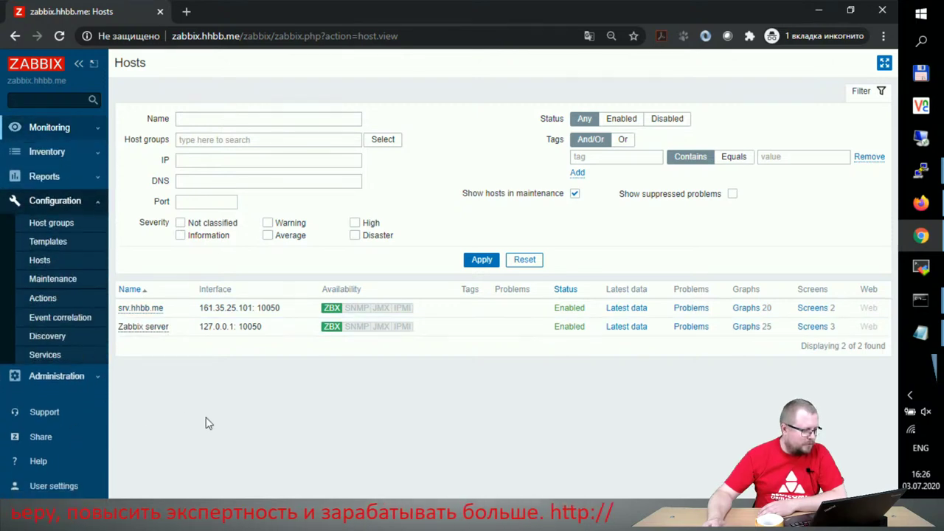
click(36, 260)
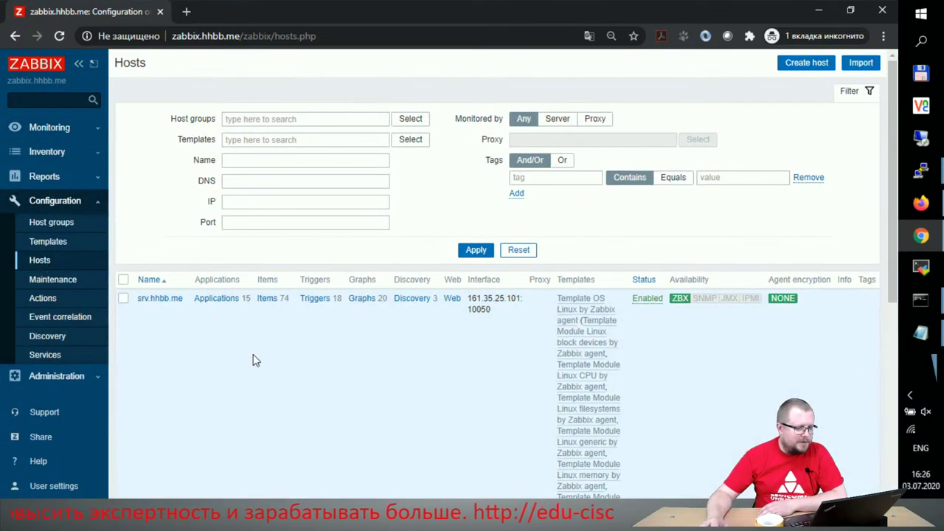
scroll(421, 374, down, 3)
scroll(421, 389, down, 2)
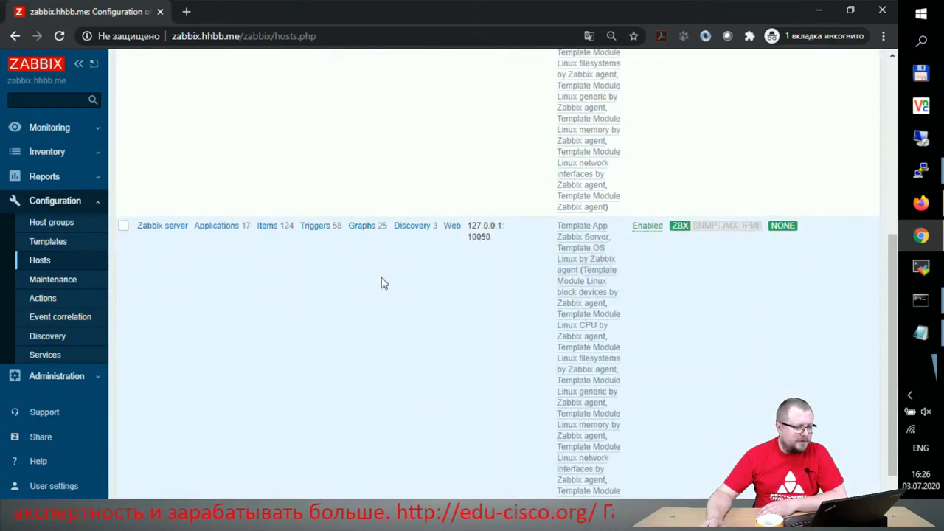
scroll(332, 413, up, 5)
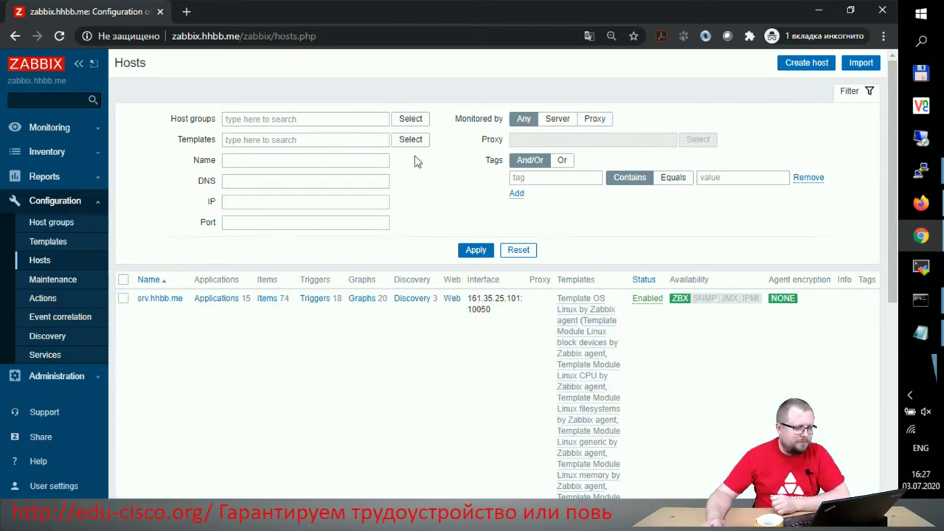
Step: Start a new host named lab.edu-cisco.org and bring Firefox forward
click(806, 63)
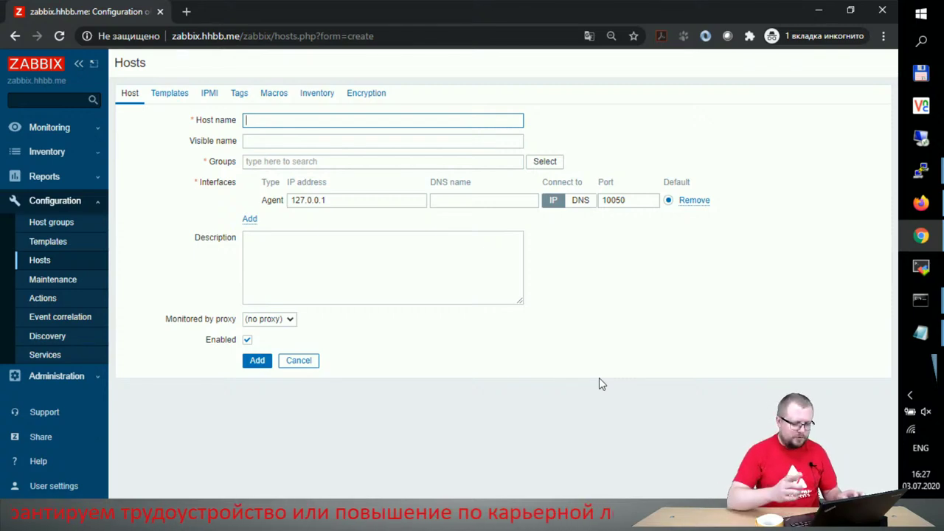
text(lab.edu-cisco.org)
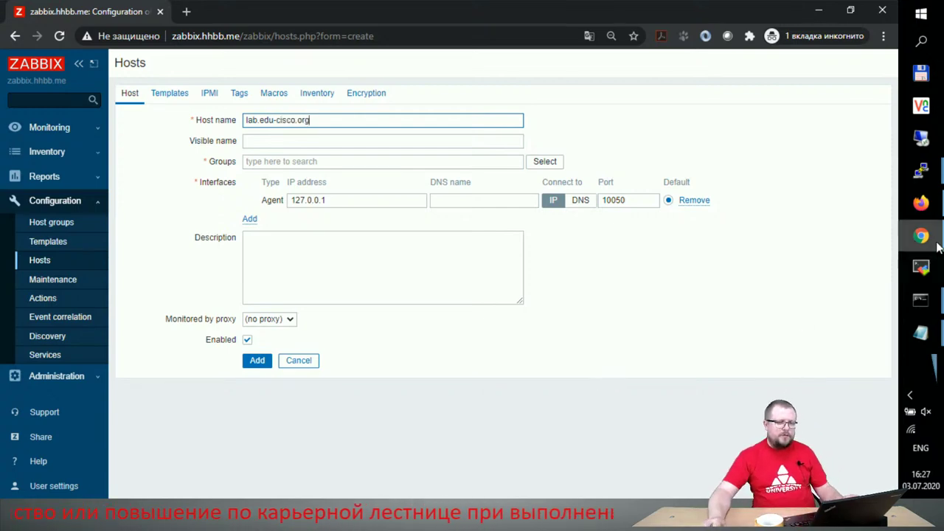
click(920, 203)
Step: In a new private Firefox tab, load lab.edu-cisco.org and view its Topology diagram
click(888, 31)
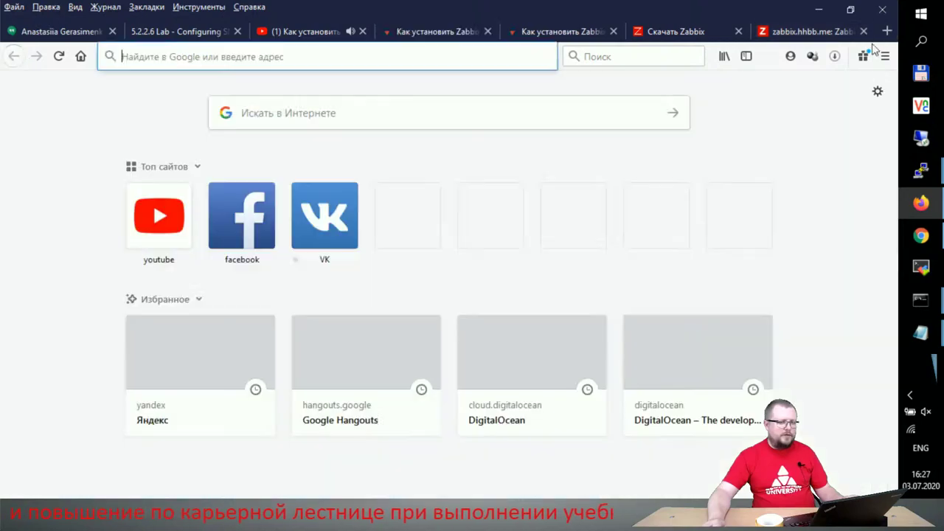
text(lab.ed)
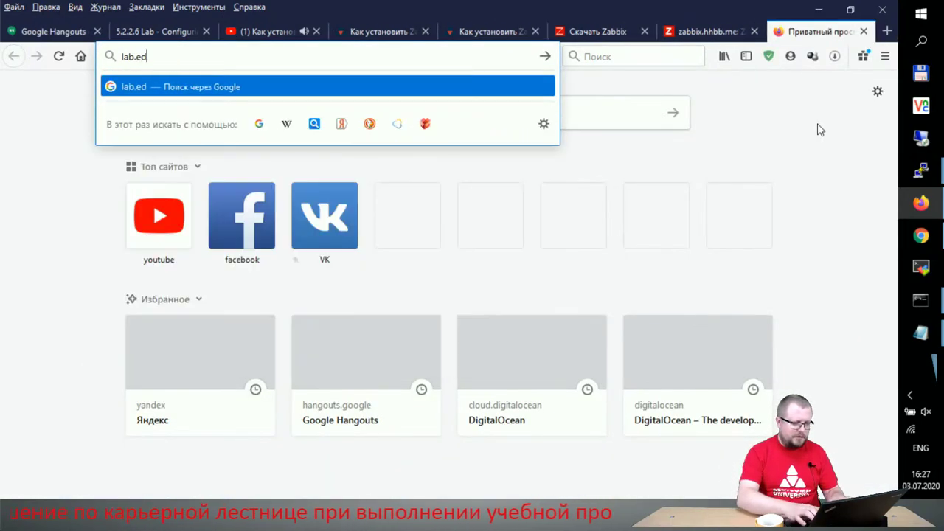
text(u-cisco.org)
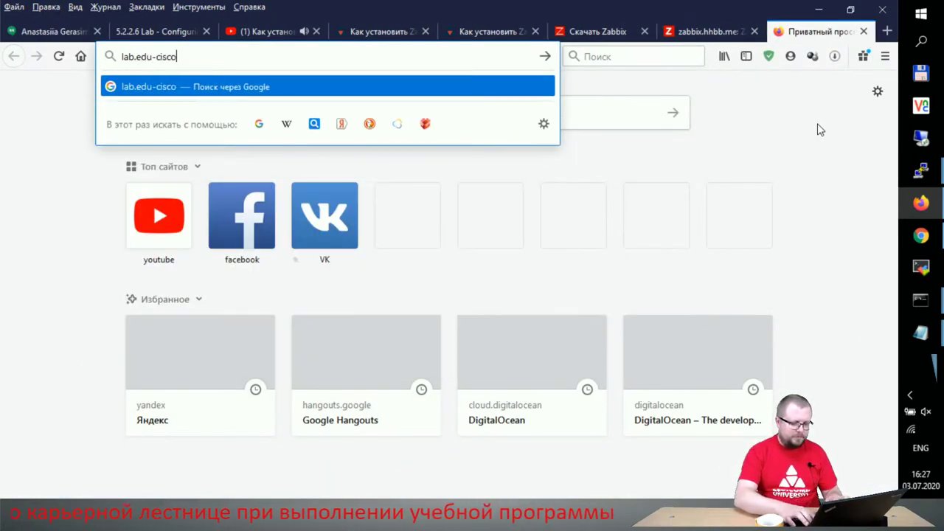
key(Return)
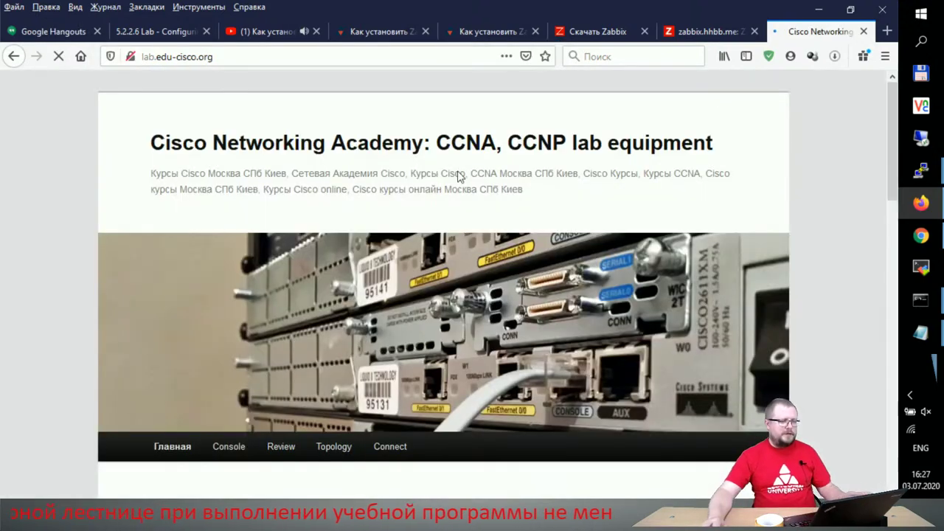
scroll(452, 318, down, 4)
scroll(214, 329, down, 4)
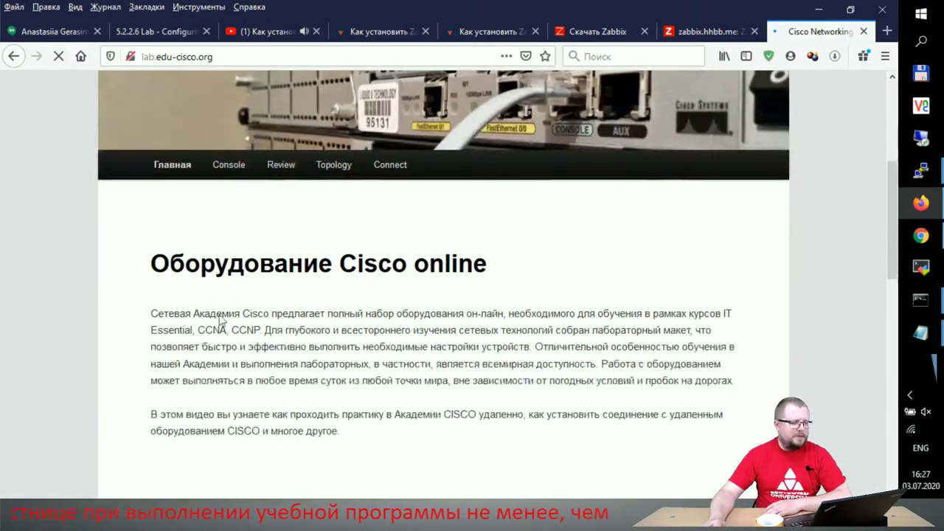
click(332, 163)
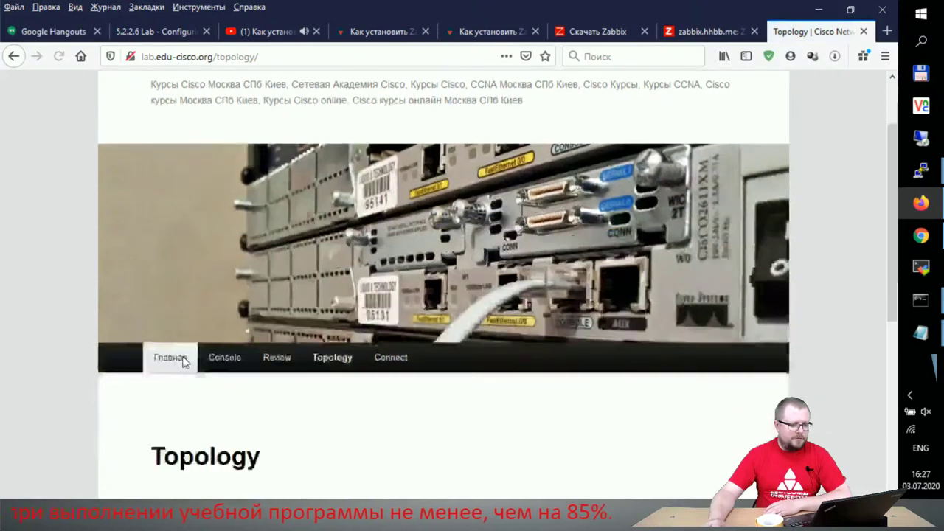
scroll(115, 375, down, 10)
scroll(114, 374, down, 2)
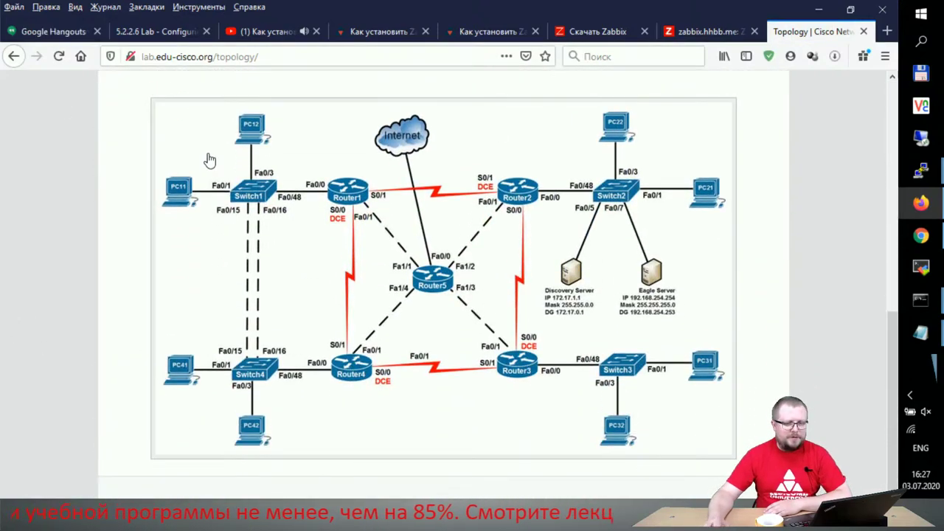
click(939, 238)
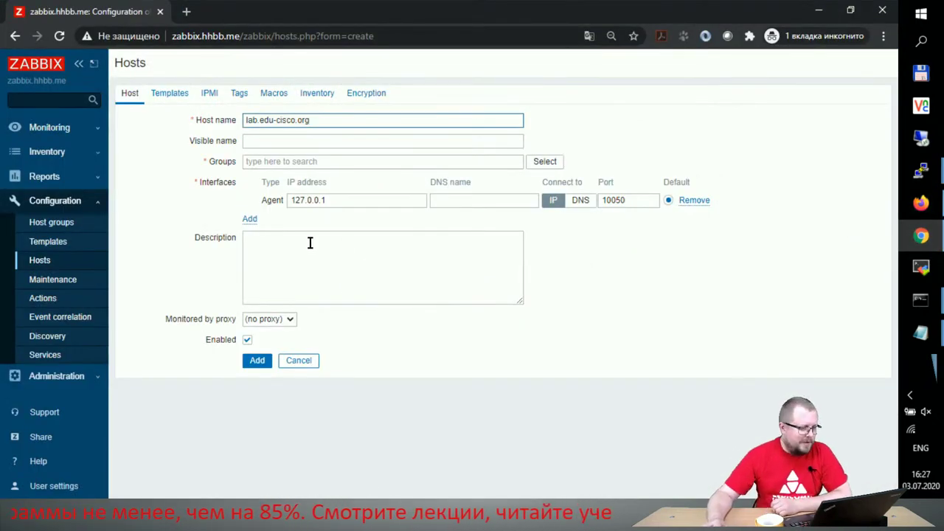
Step: Put the new host in the Templates/Network devices group and review its Agent interface
click(344, 161)
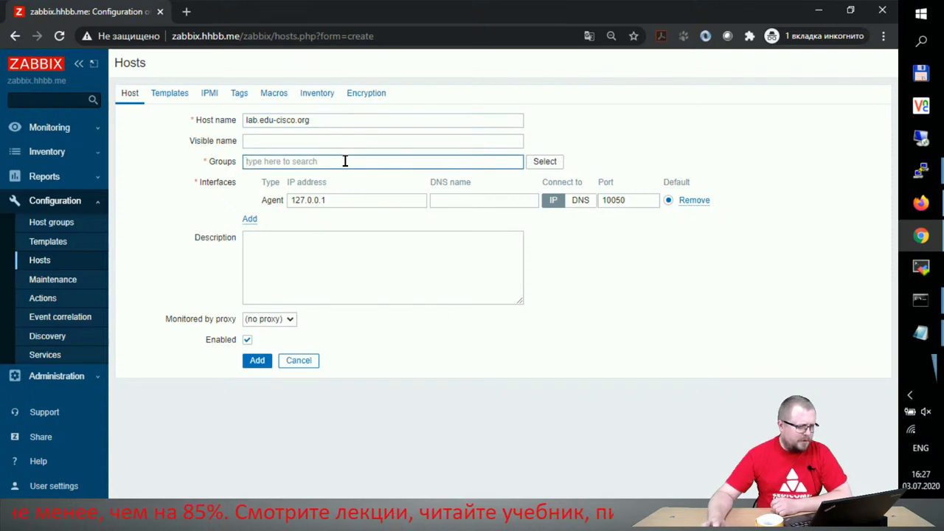
text(net)
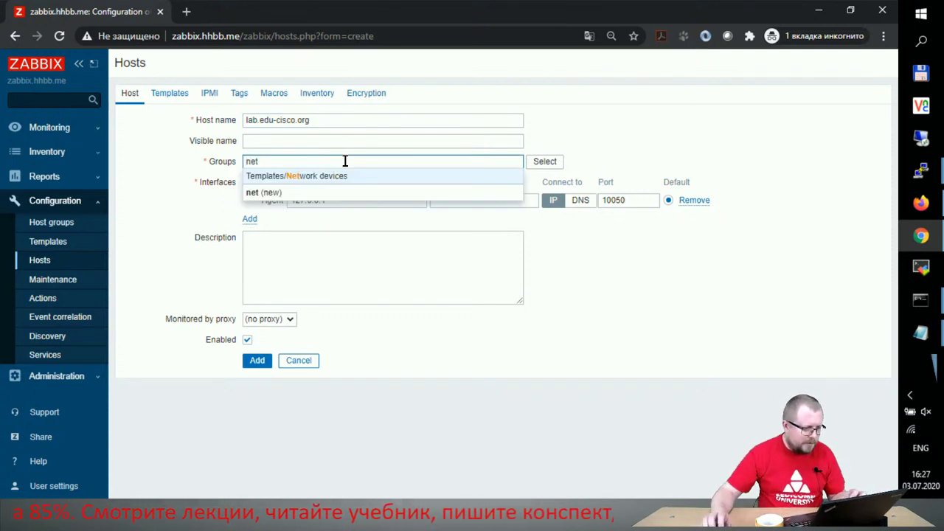
click(321, 176)
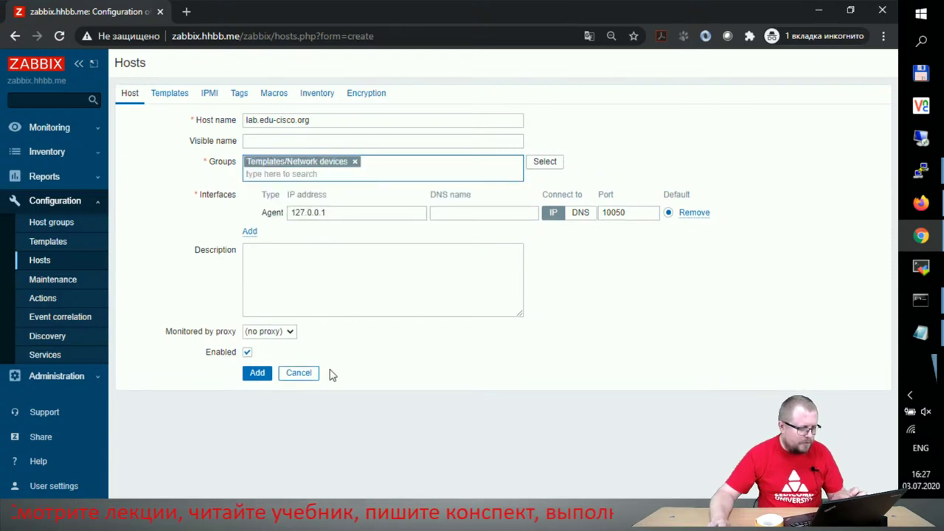
click(358, 213)
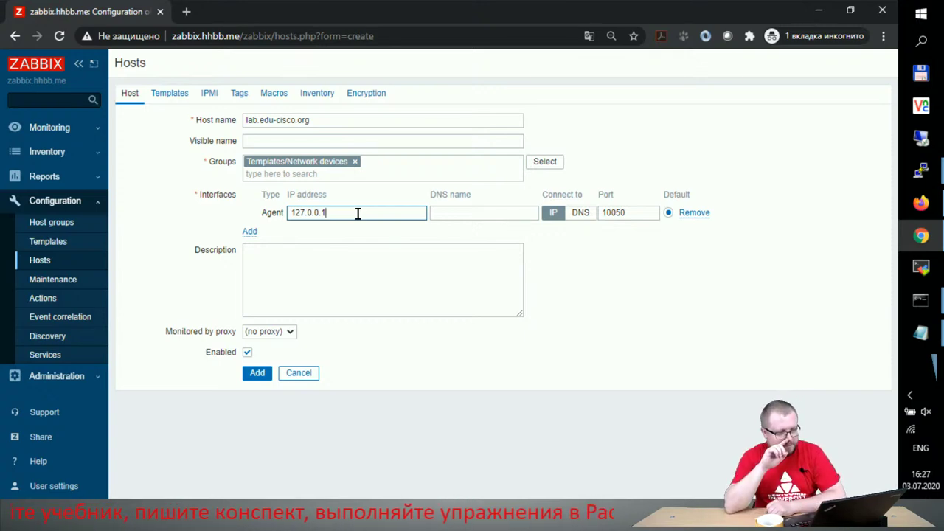
drag(265, 212, 270, 214)
double_click(274, 214)
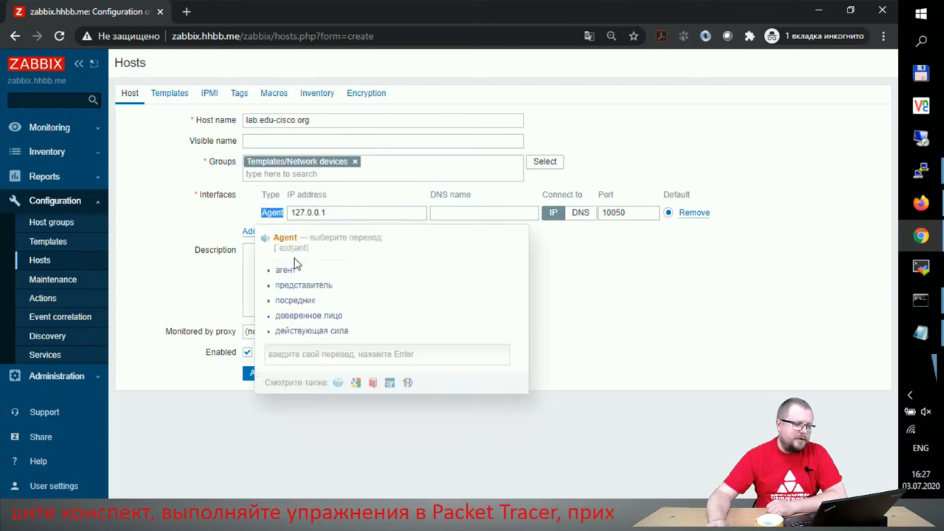
click(631, 274)
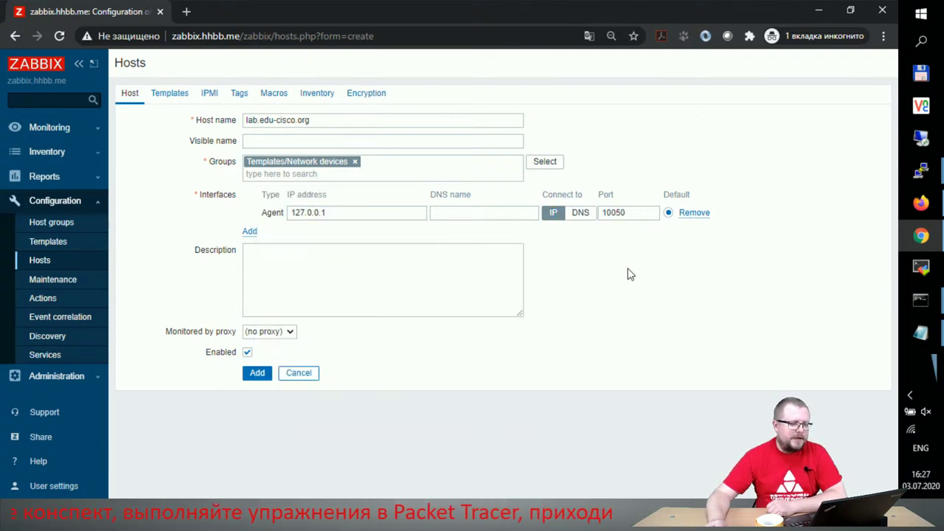
Step: Add an SNMPv2 interface on port 161 with the default {$SNMP_COMMUNITY}
click(250, 232)
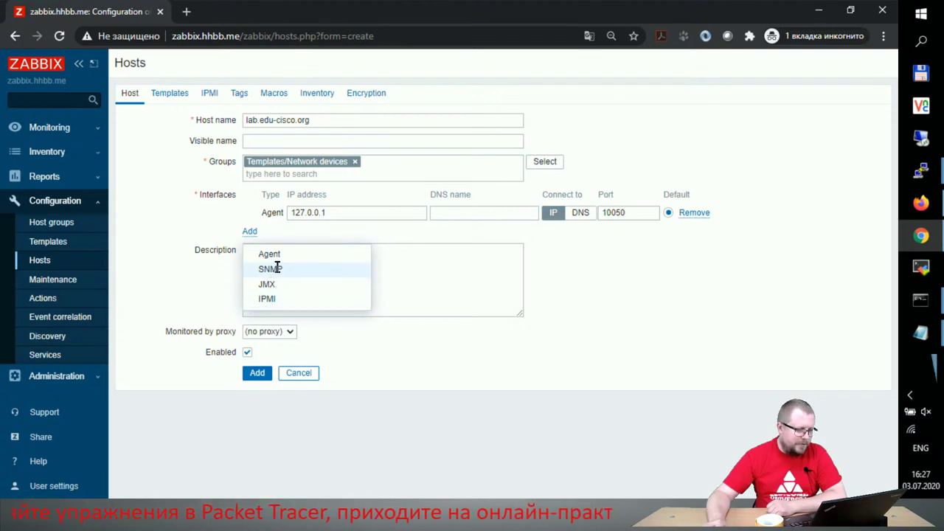
click(274, 270)
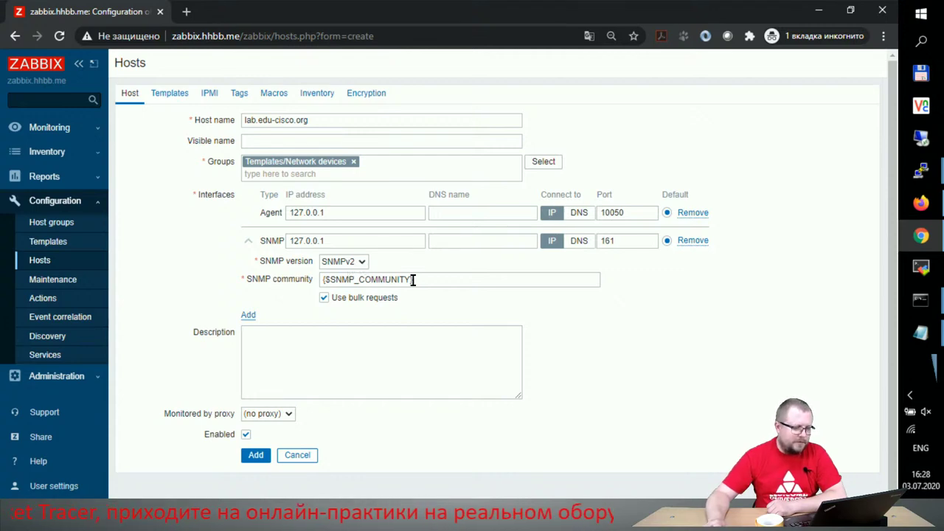
double_click(350, 241)
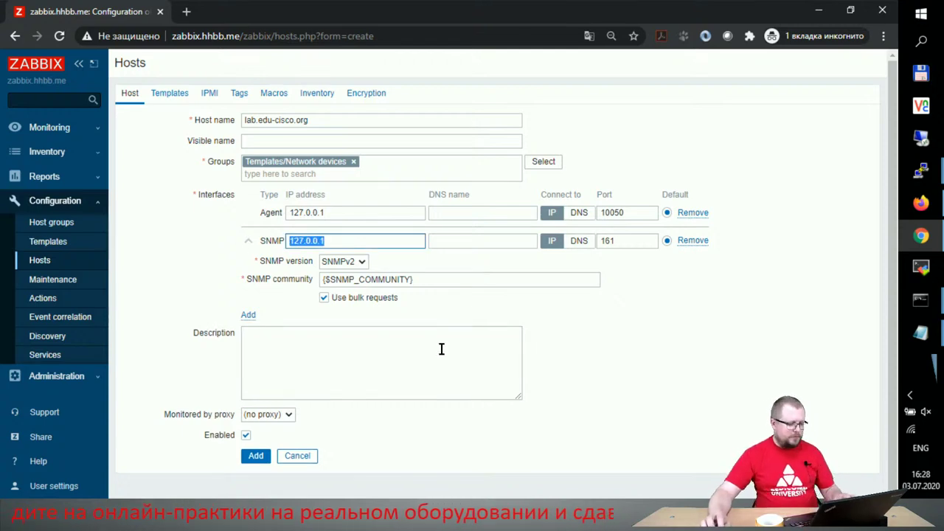
Step: Ping lab.edu-cisco.org from Command Prompt; it answers from 176.38.167.48 with 0% loss
key(super+r)
key(Return)
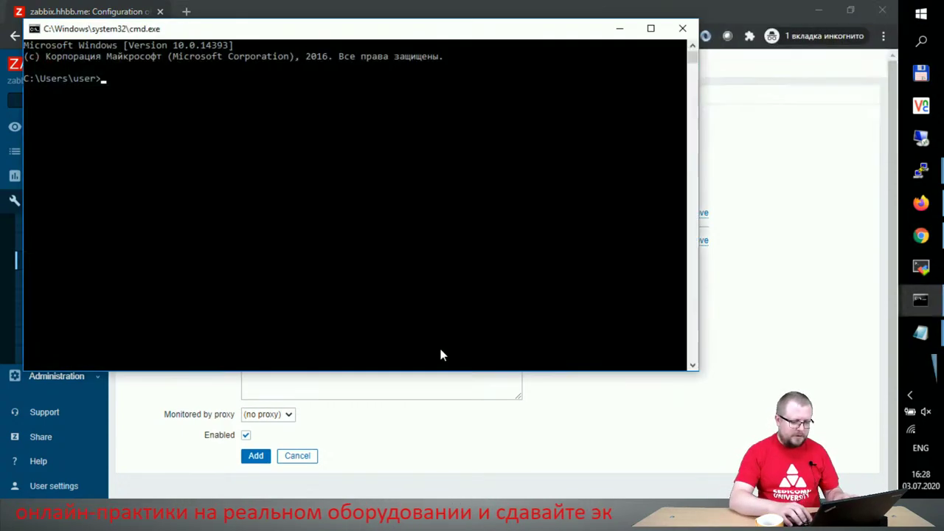
text(ping lab.edu-cisco)
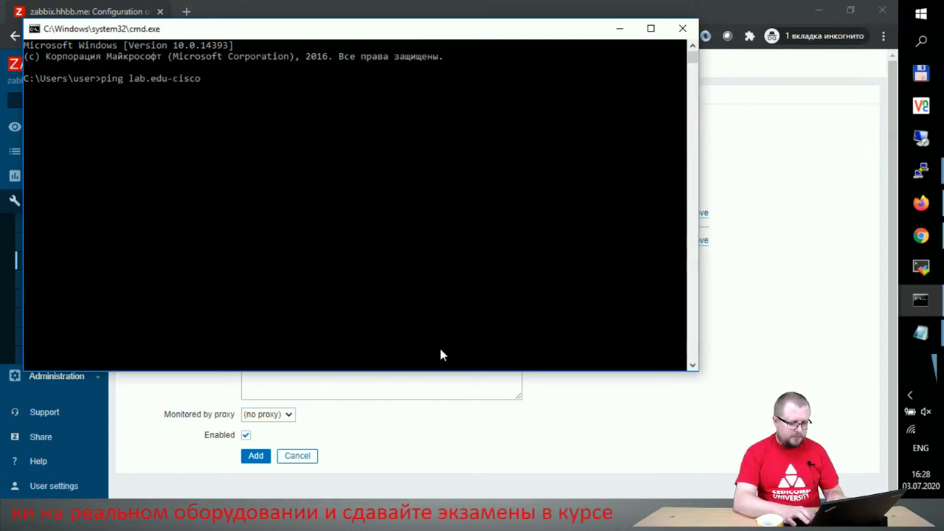
text(.org)
key(Return)
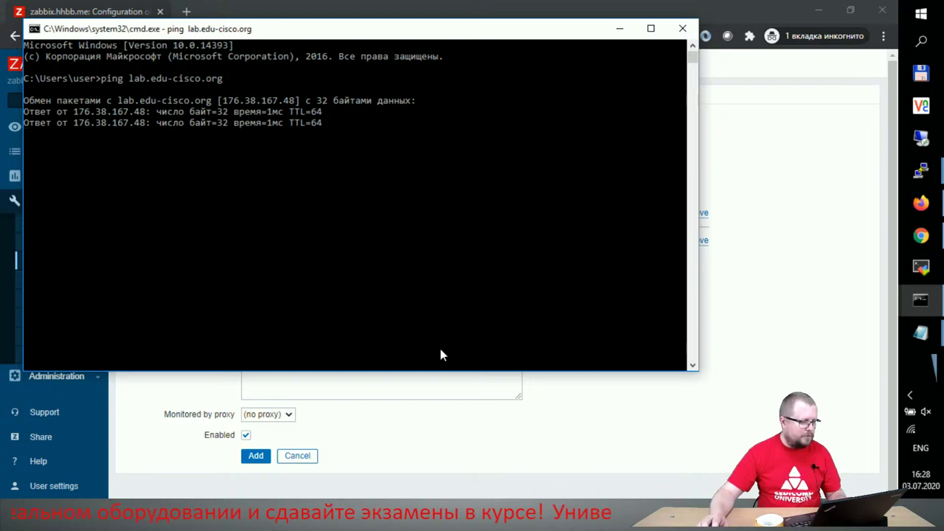
key(ctrl+c)
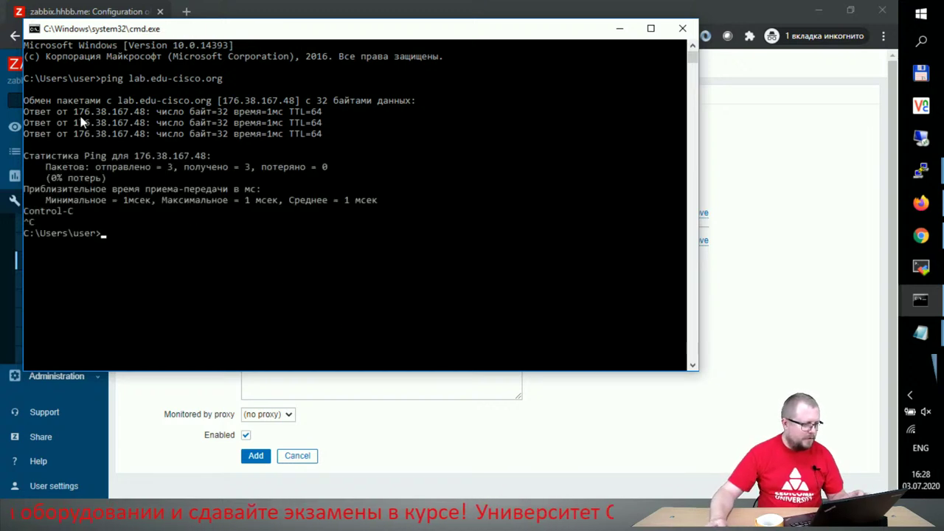
Step: Copy the resolved address 176.38.167.48 from the console
drag(74, 112, 153, 111)
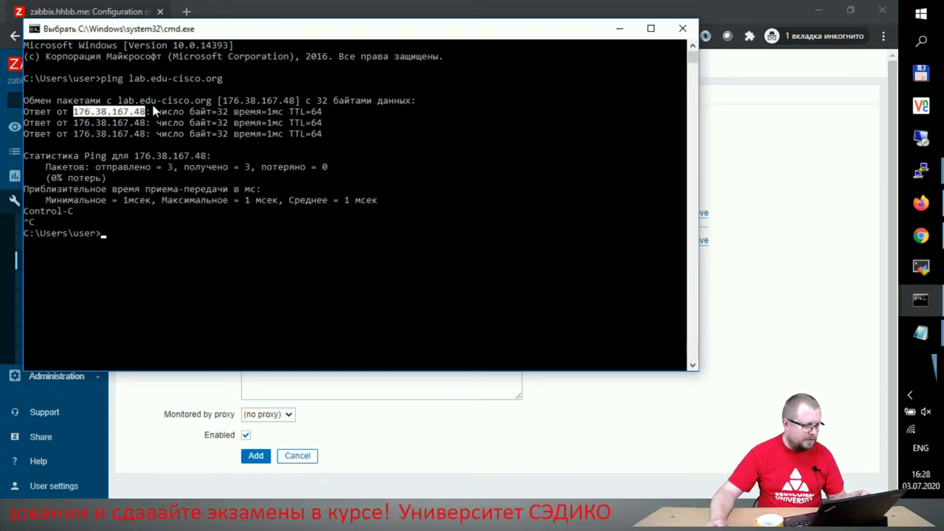
right_click(194, 37)
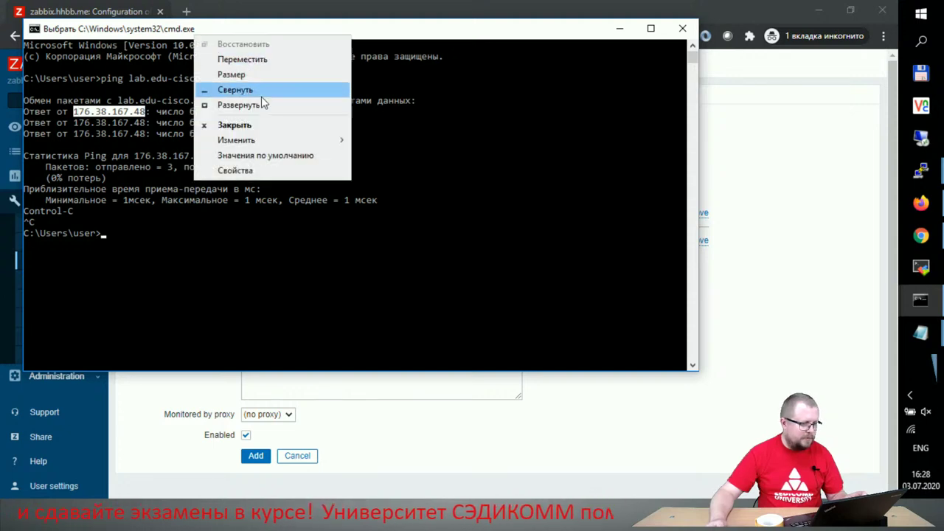
mouse_move(257, 139)
click(387, 155)
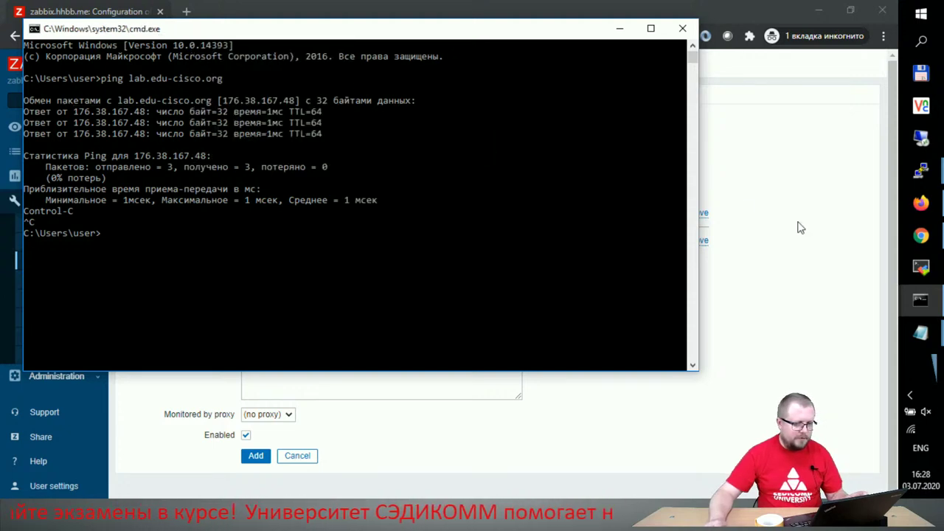
key(alt+Tab)
Step: Set the SNMP interface address to 176.38.167.48 and remove the Agent interface
drag(340, 240, 259, 241)
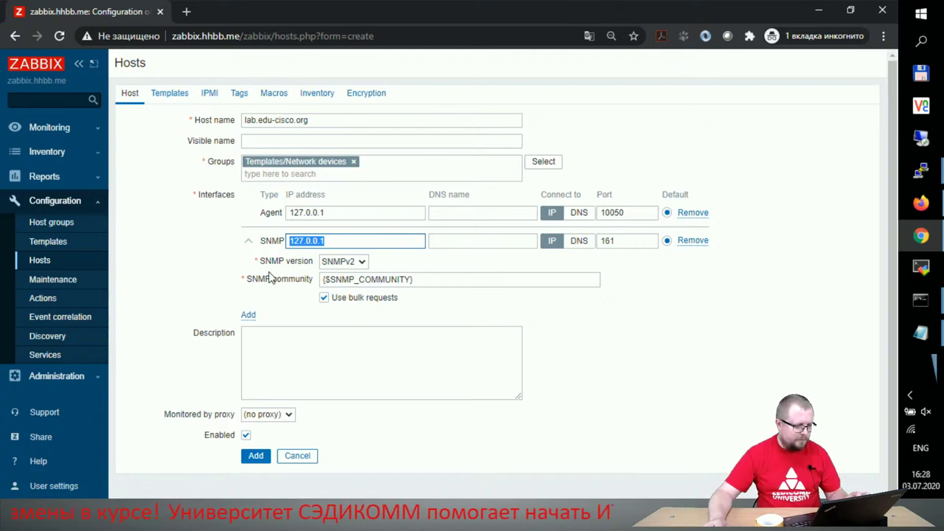
key(ctrl+v)
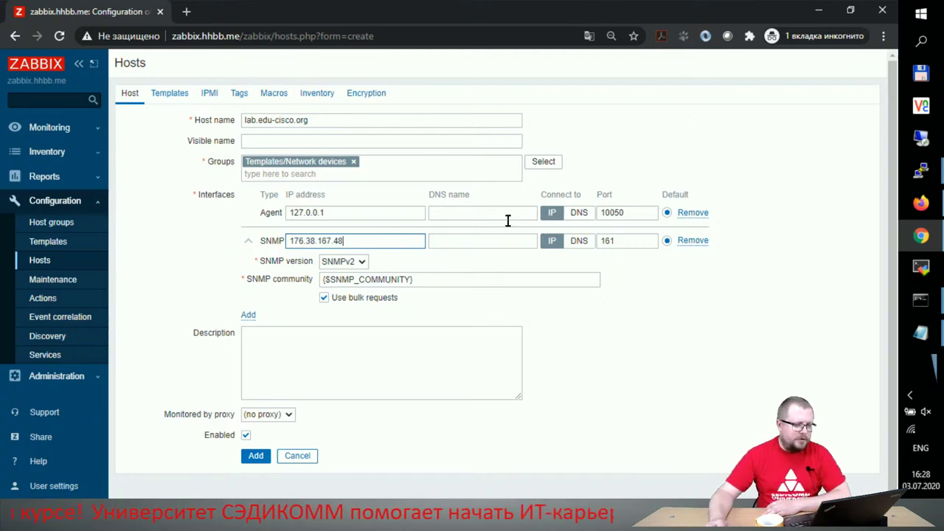
click(694, 212)
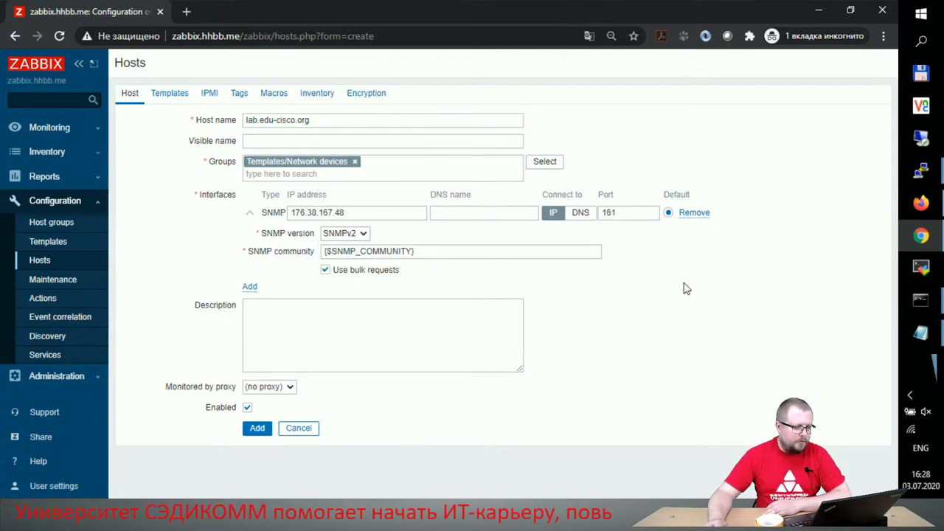
click(354, 212)
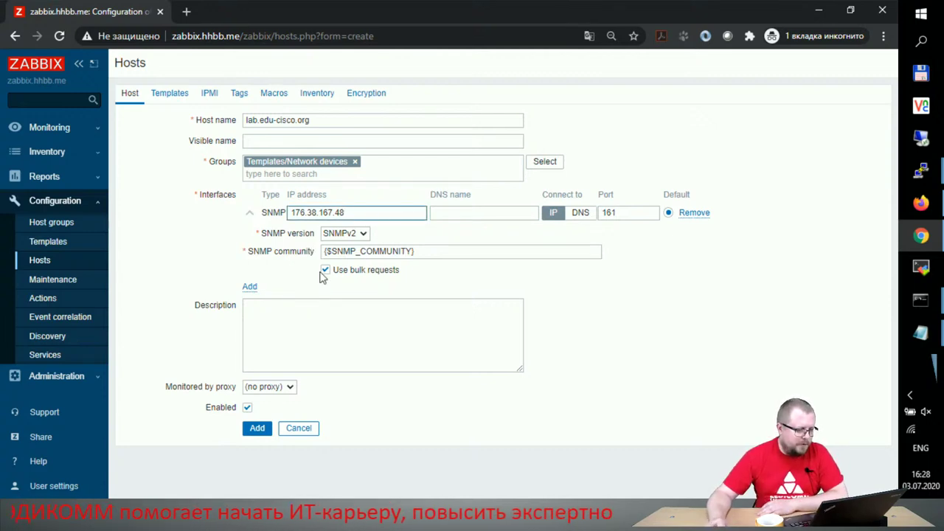
Step: Choose Template Net Cisco IOS SNMPv2 as the template to link
click(169, 98)
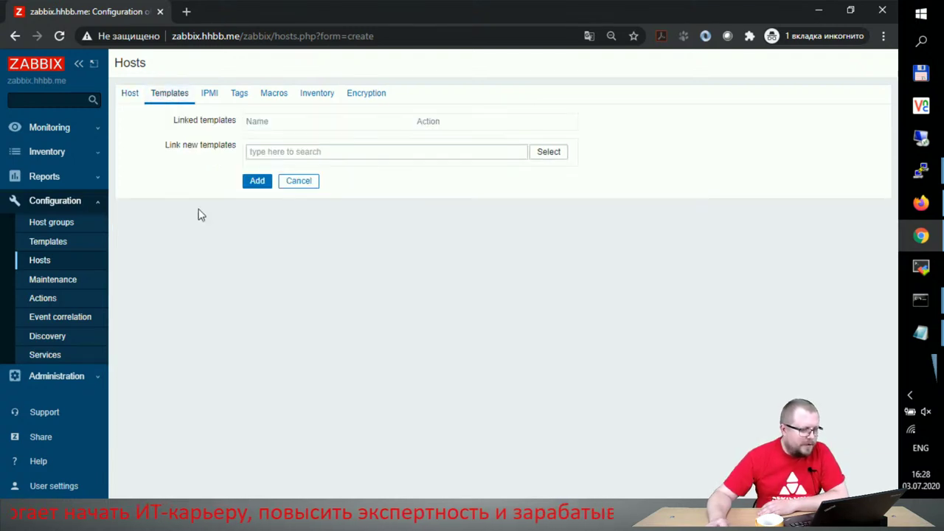
click(297, 155)
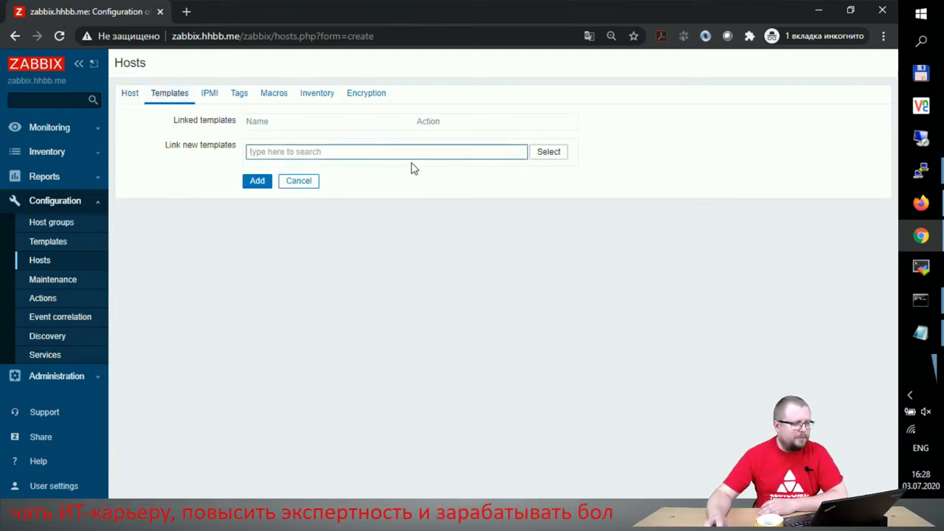
text(cisco)
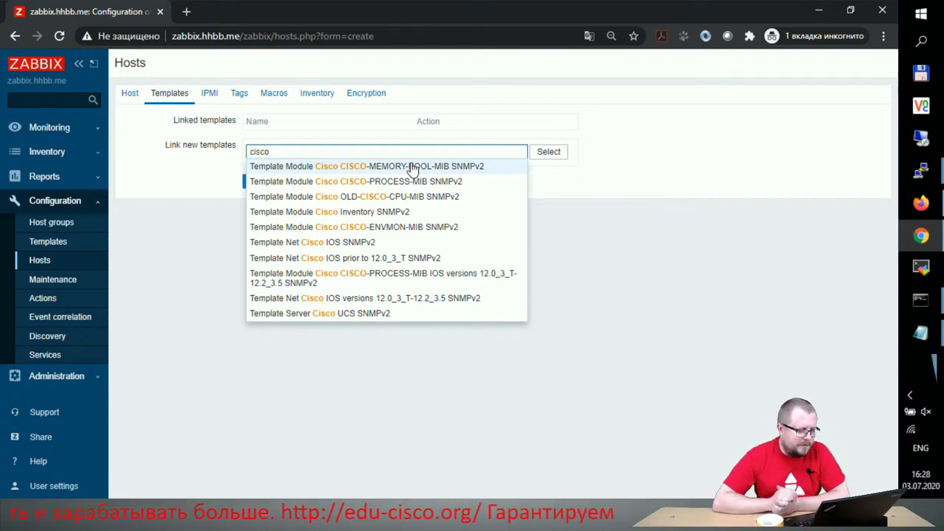
click(367, 243)
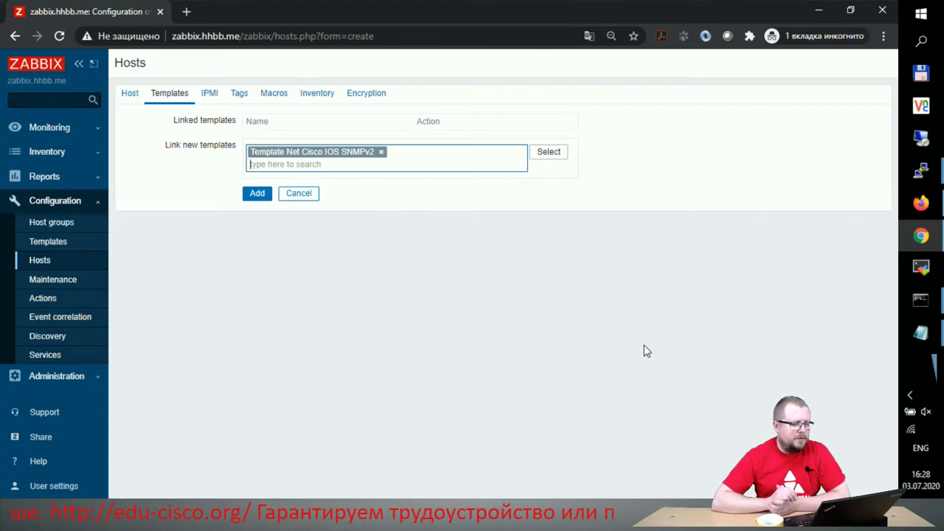
Step: Save the new lab.edu-cisco.org host
click(256, 196)
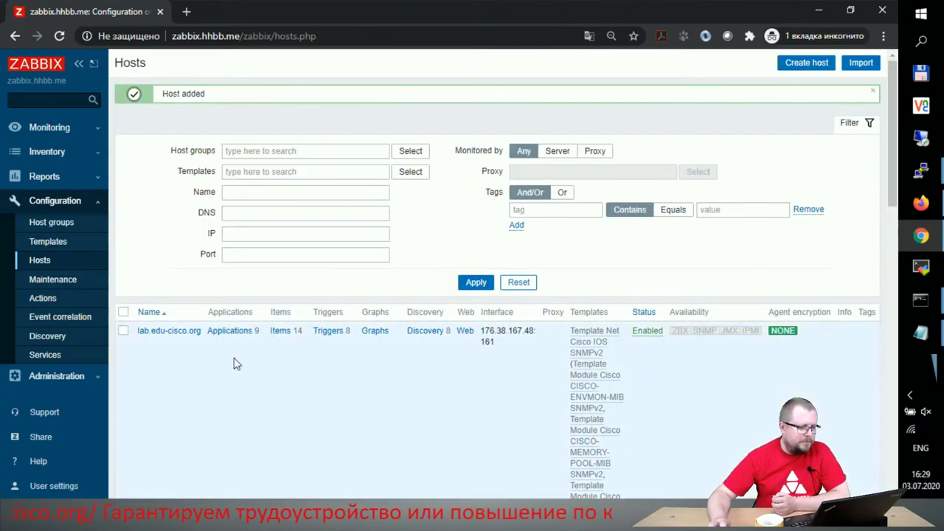
scroll(325, 413, down, 4)
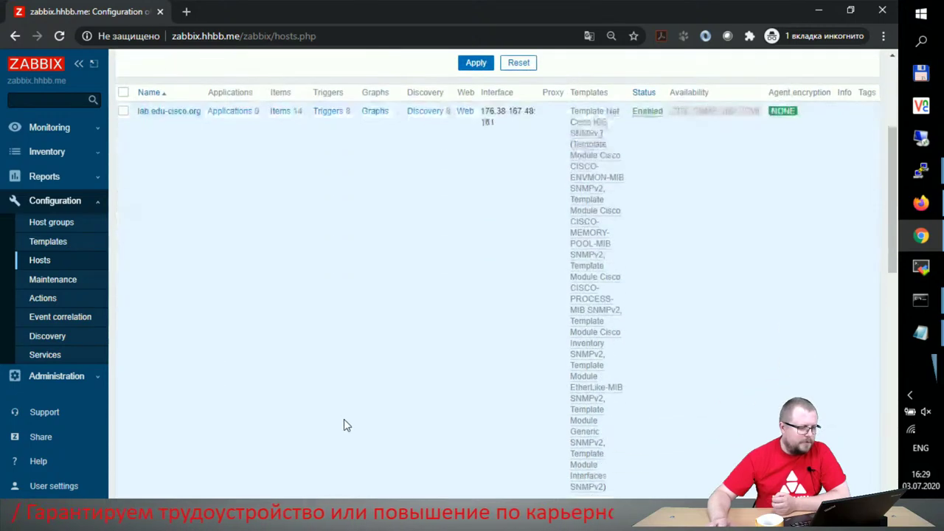
scroll(367, 422, up, 3)
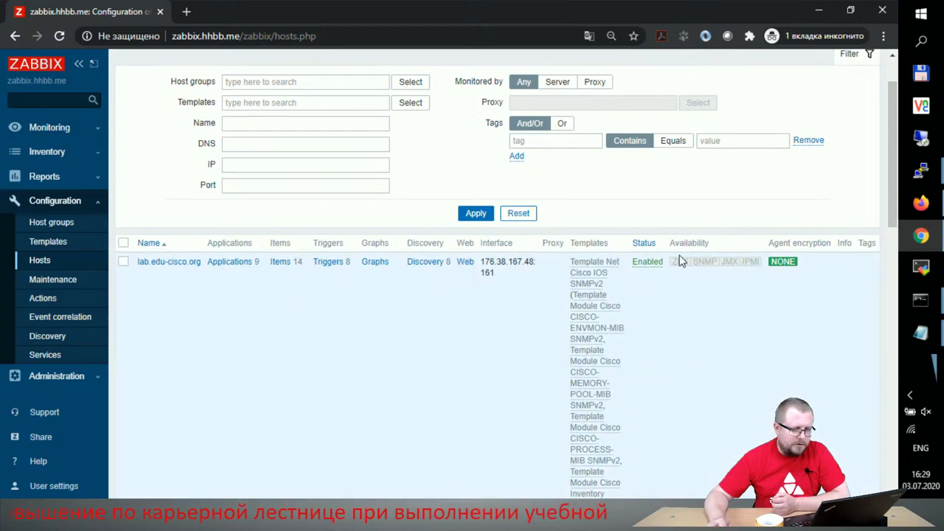
Step: Disable and re-enable monitoring of lab.edu-cisco.org, and tick its checkbox
click(647, 264)
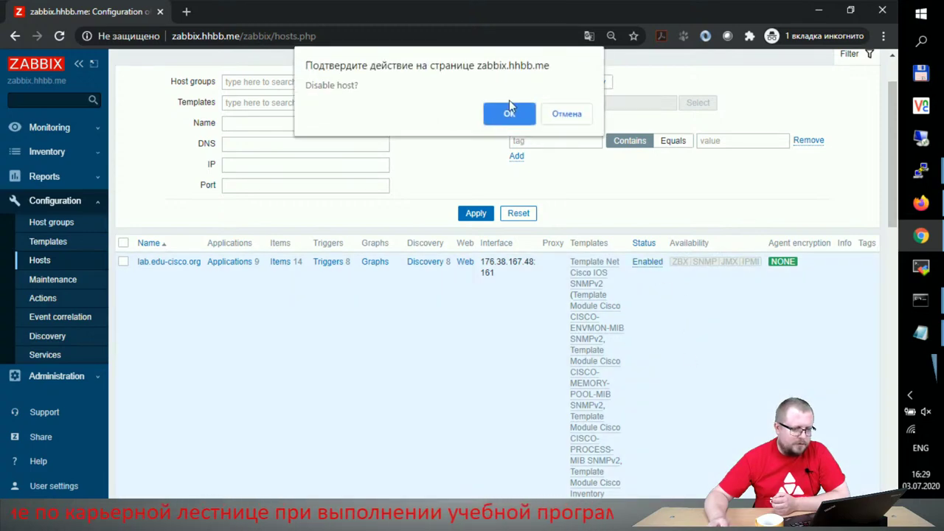
click(510, 110)
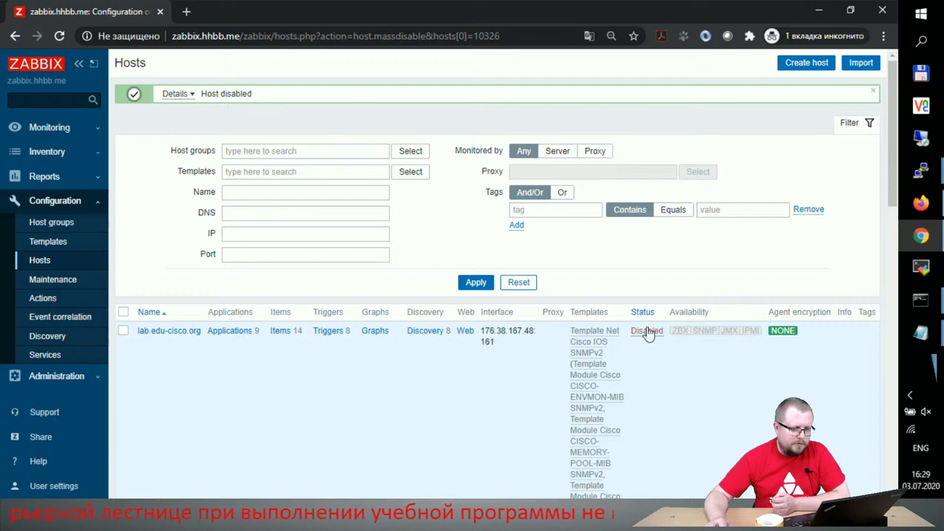
double_click(647, 332)
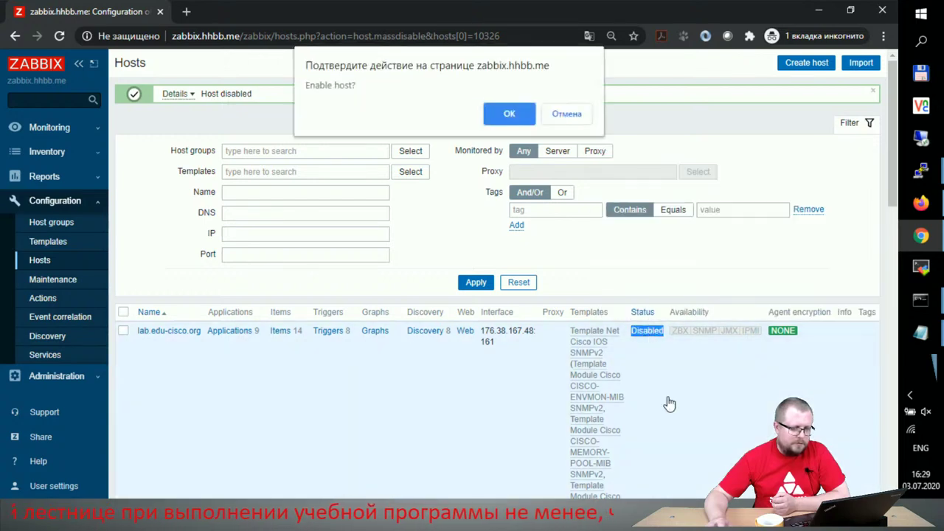
click(510, 115)
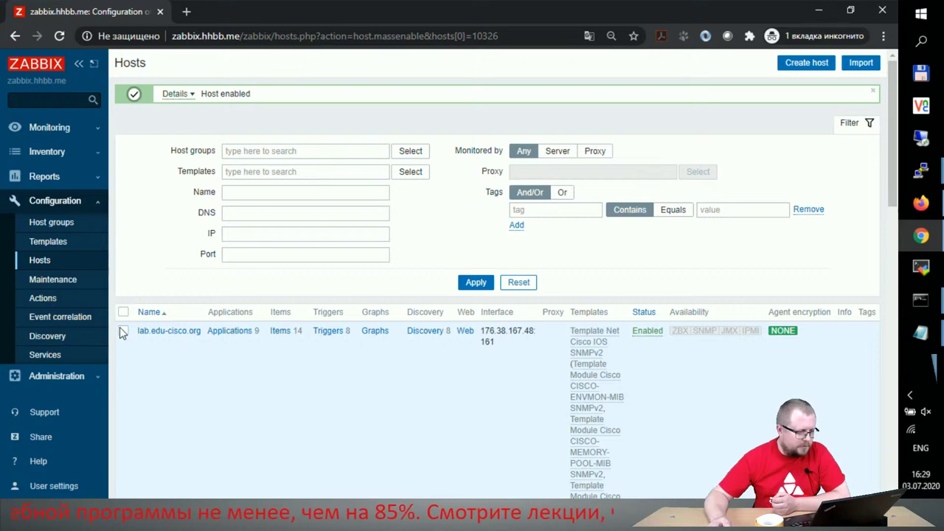
click(123, 331)
scroll(118, 361, down, 3)
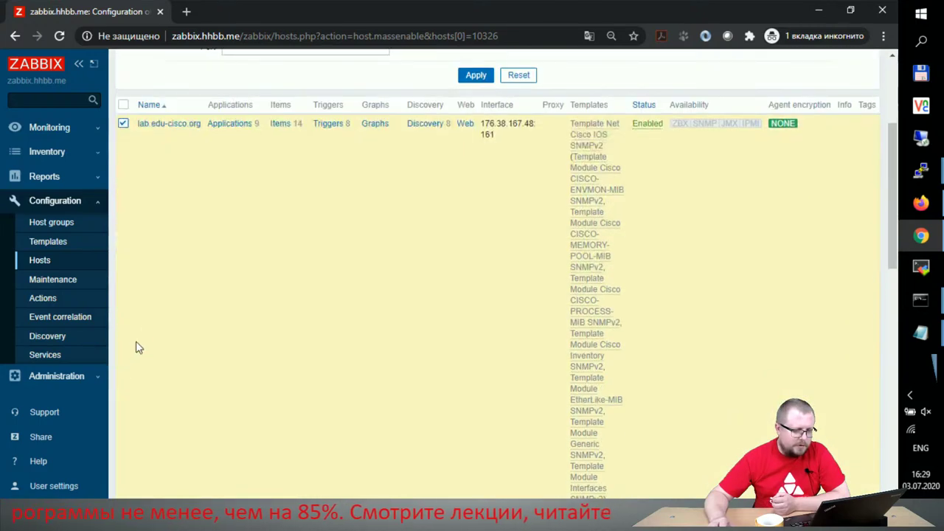
Step: Open lab.edu-cisco.org's settings and browse its Templates, IPMI, Tags, Macros, Inventory and Encryption tabs
click(152, 125)
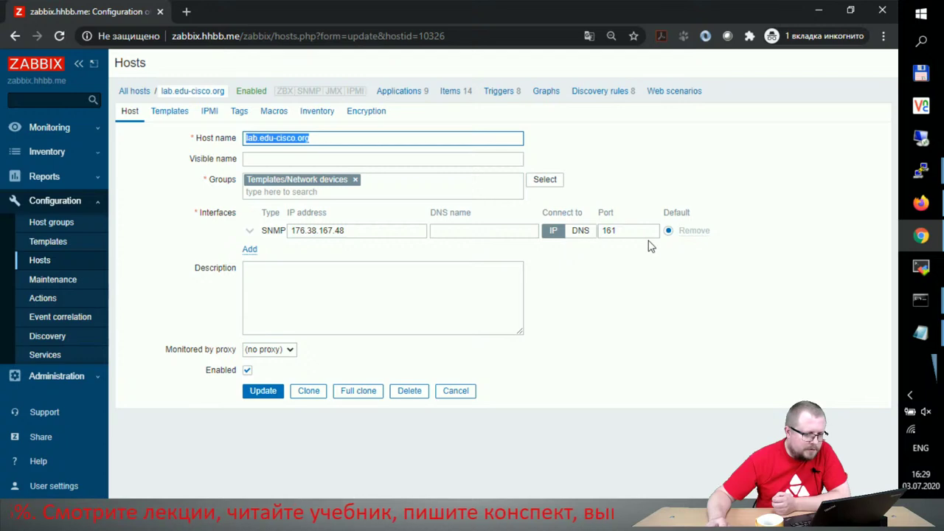
click(169, 114)
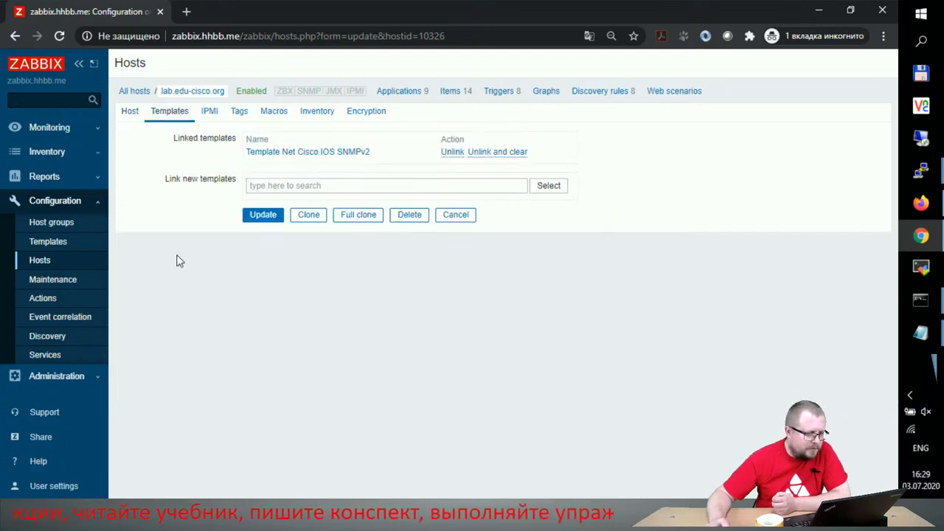
click(212, 113)
click(239, 113)
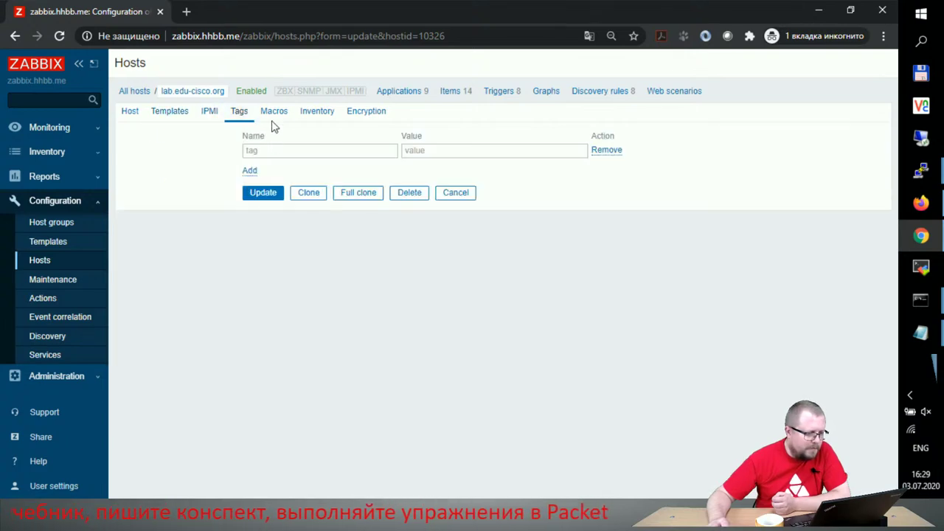
click(274, 114)
click(317, 114)
click(354, 116)
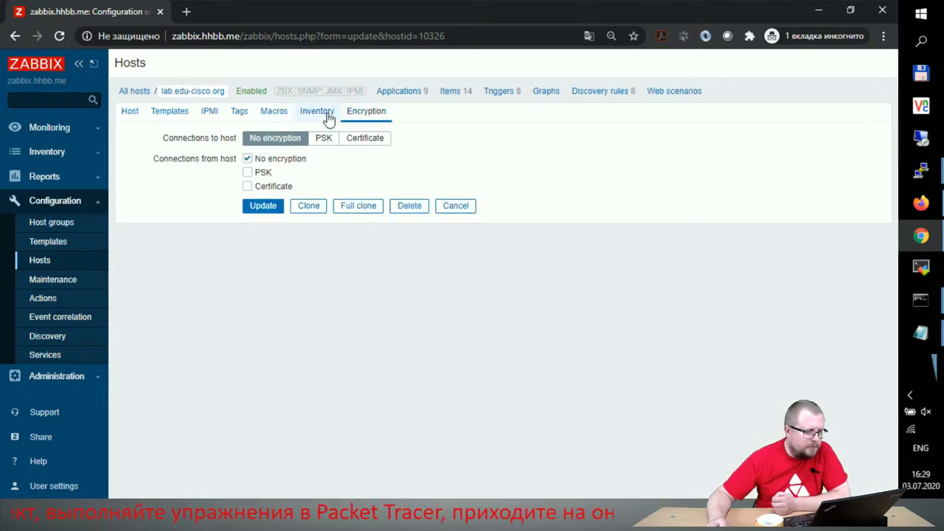
click(159, 116)
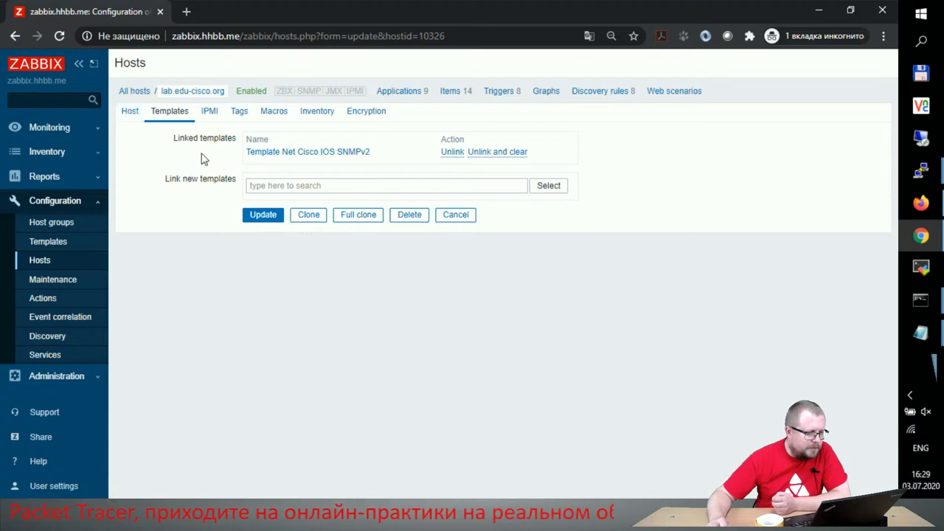
Step: Try linking the Cisco IOS versions 12.0_3_T-12.2_3.5 SNMPv2 template, then discard it after the error
click(271, 185)
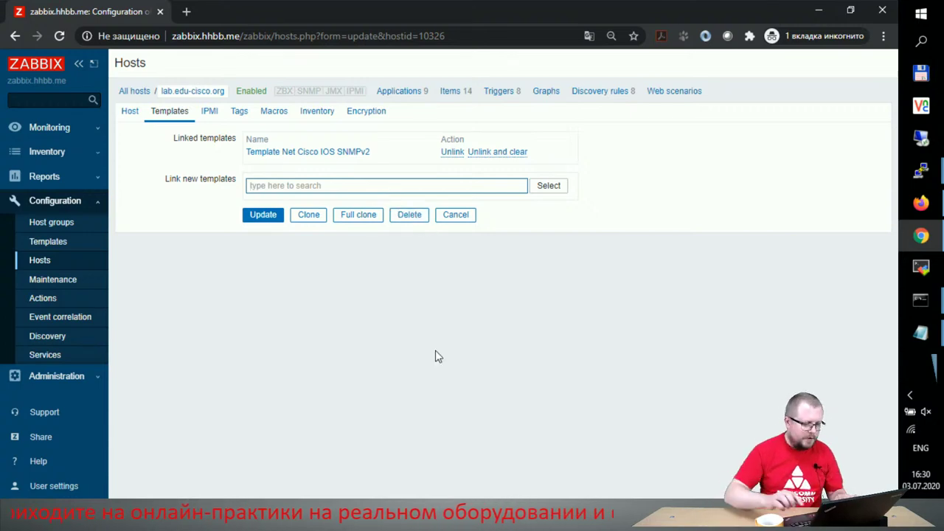
text(cisco ios)
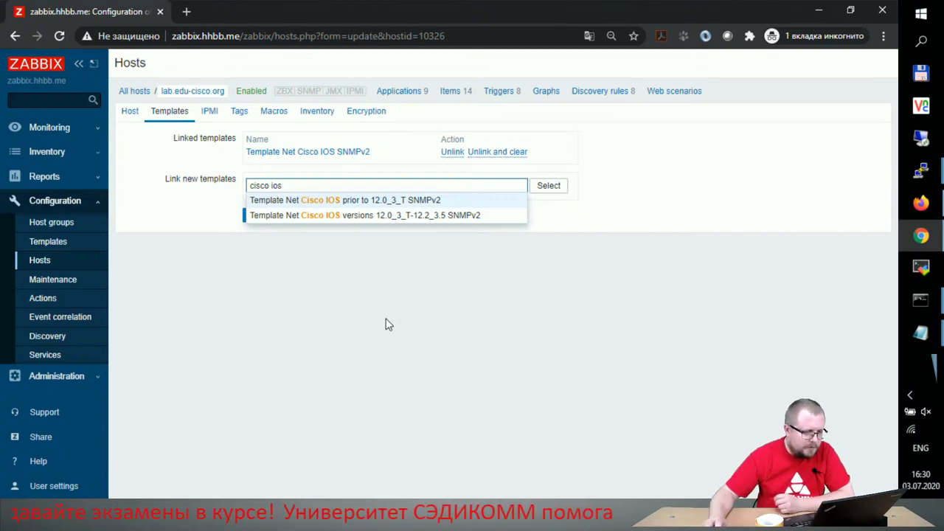
click(395, 225)
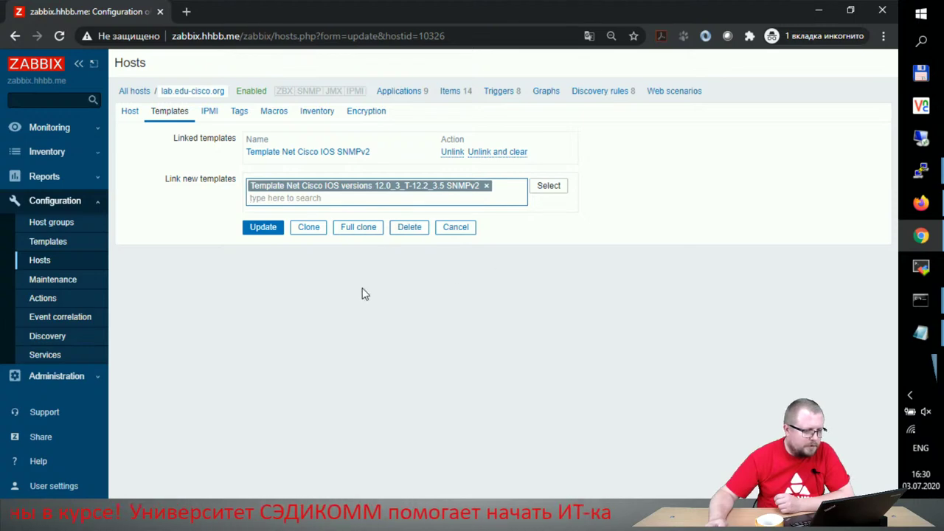
click(548, 188)
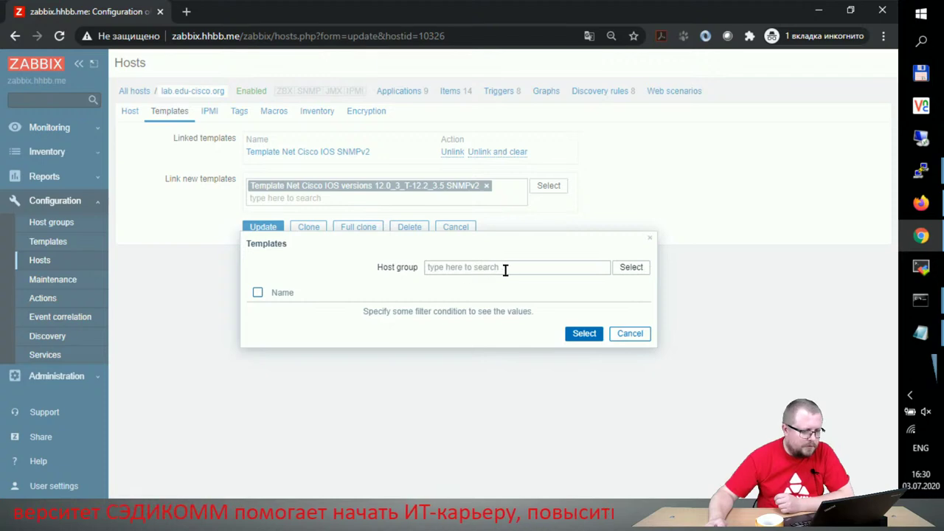
click(505, 270)
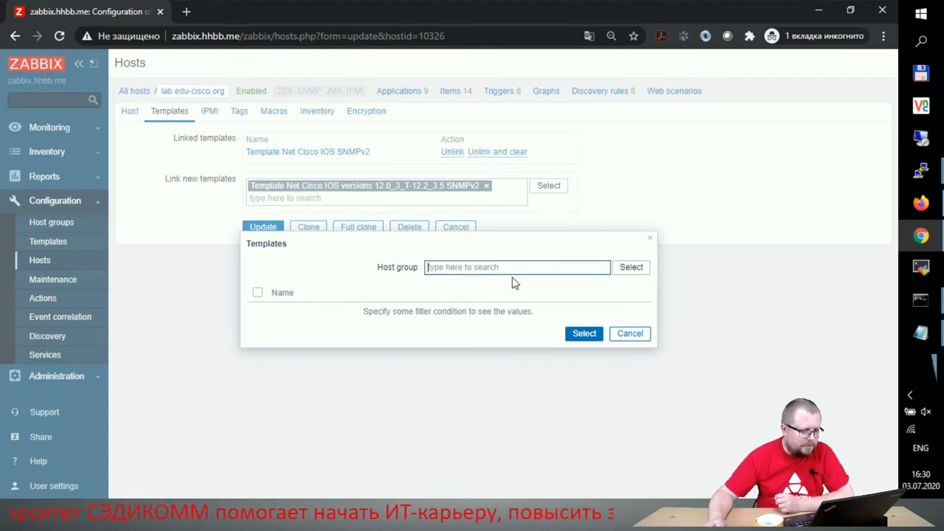
click(638, 334)
click(263, 228)
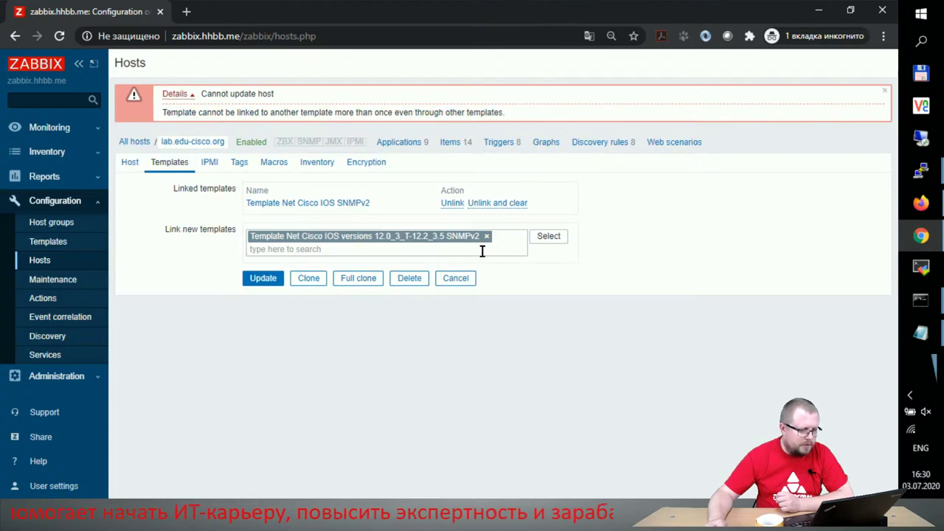
click(487, 236)
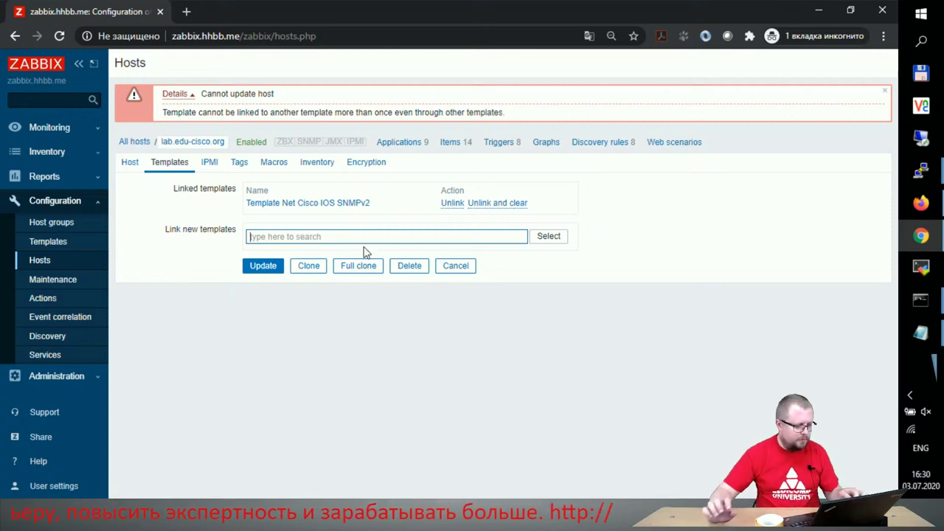
Step: Link Template Net Network Generic Device SNMPv2, then open Template Net Cisco IOS SNMPv2 in a new tab
text(network)
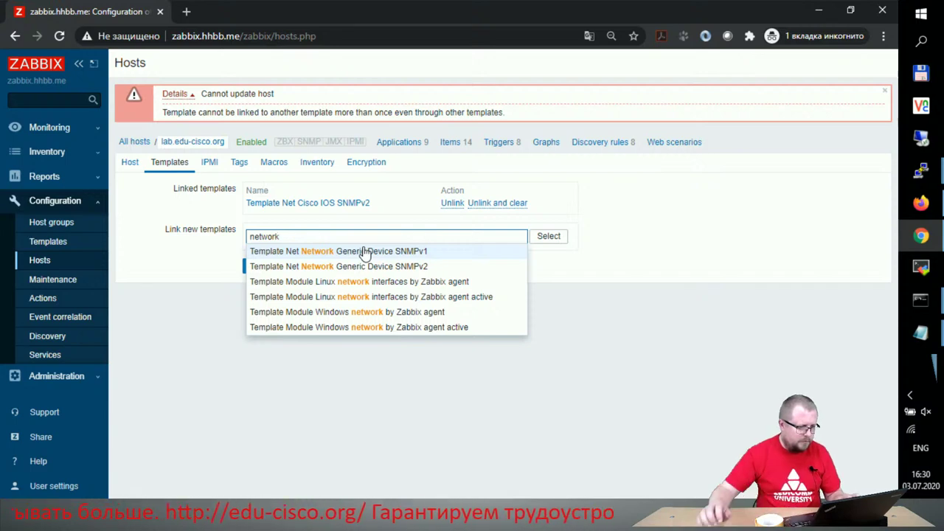
click(396, 268)
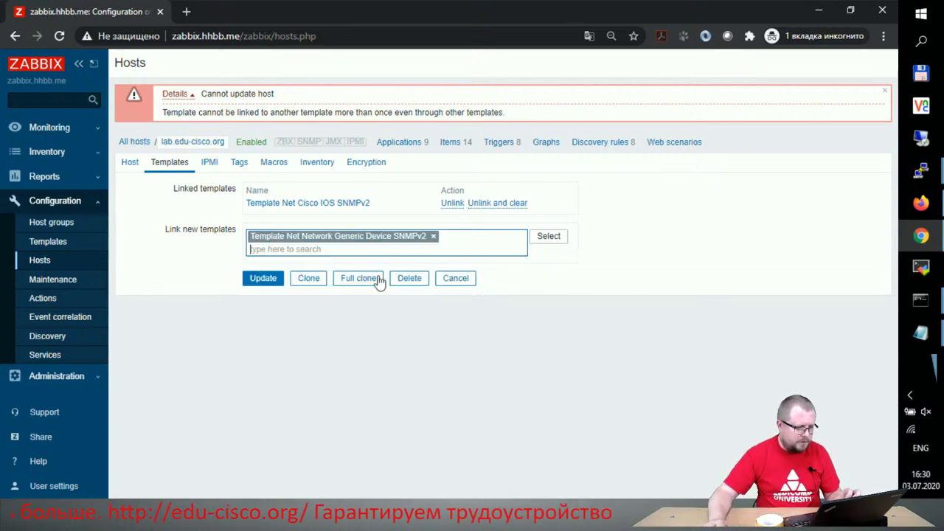
click(265, 283)
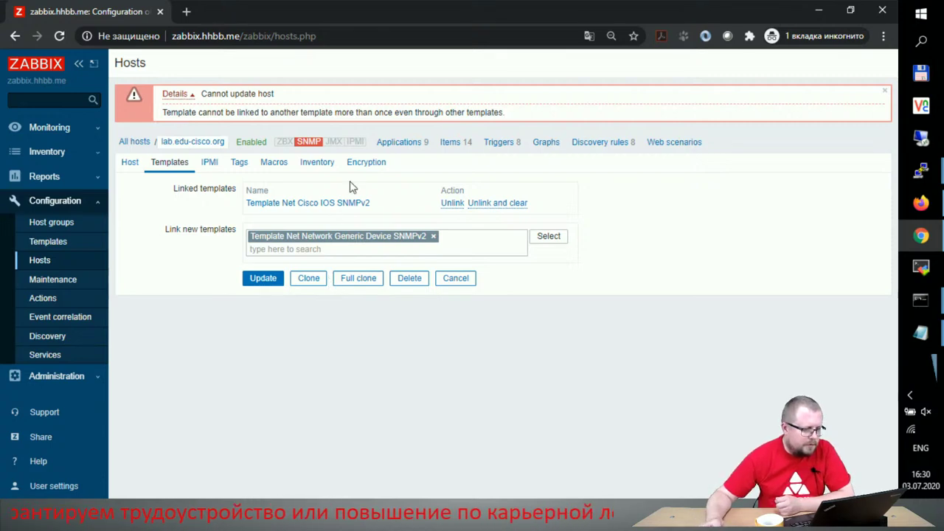
click(352, 204)
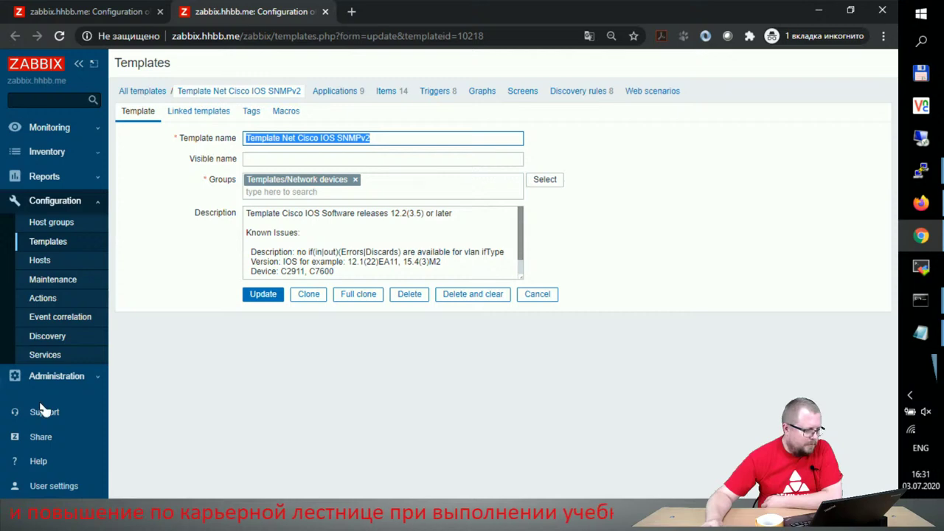
Step: Reopen host lab.edu-cisco.org and review its Host, Templates and IPMI tabs, still linked to Template Net Cisco IOS SNMPv2
click(50, 259)
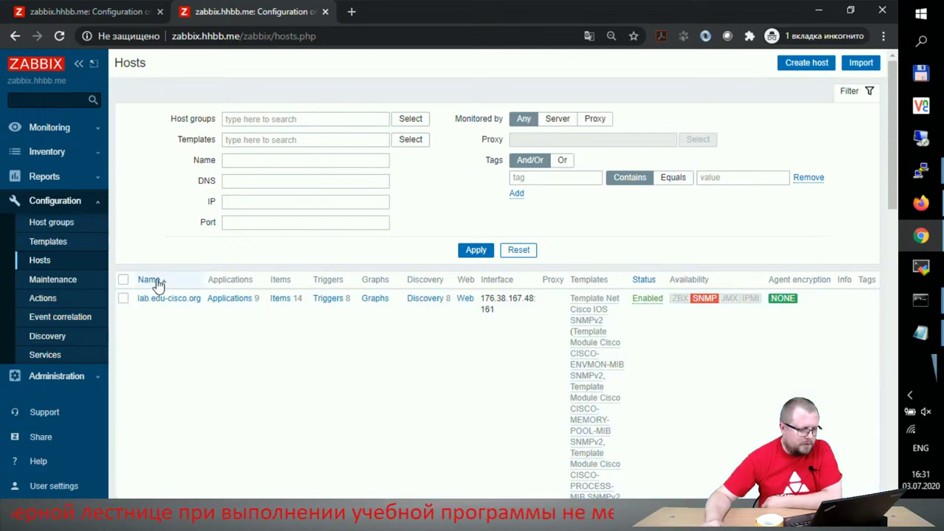
click(168, 300)
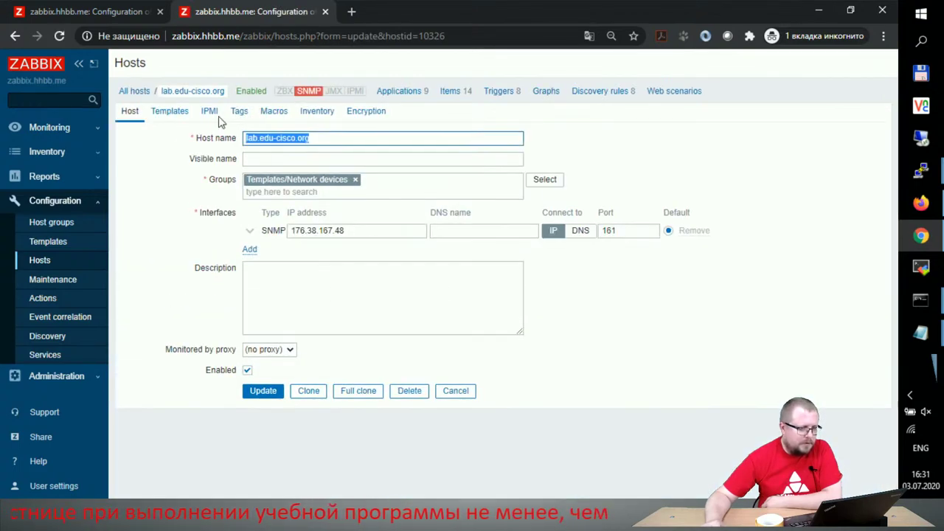
click(169, 113)
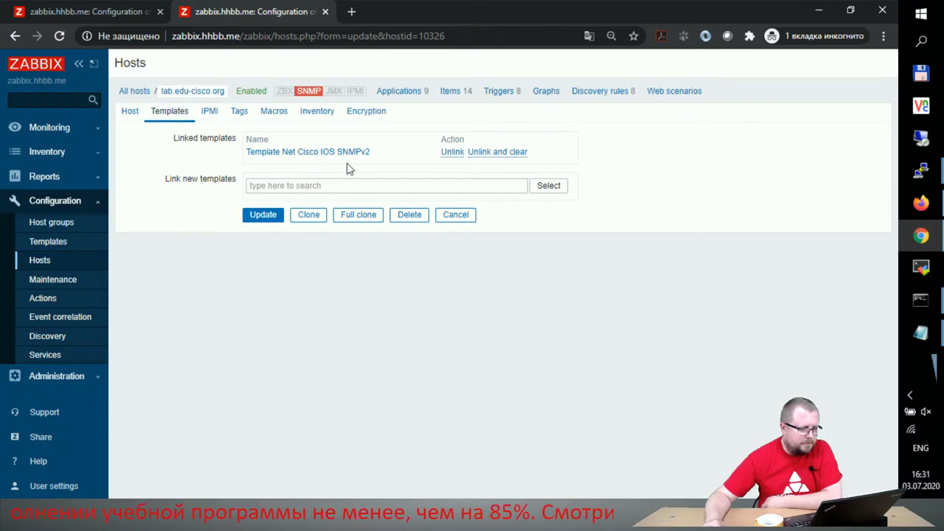
click(327, 187)
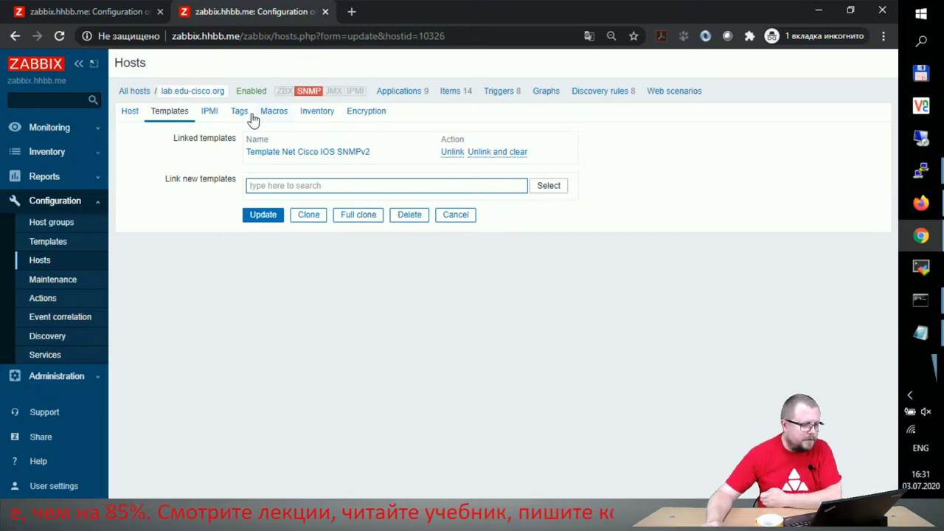
click(130, 111)
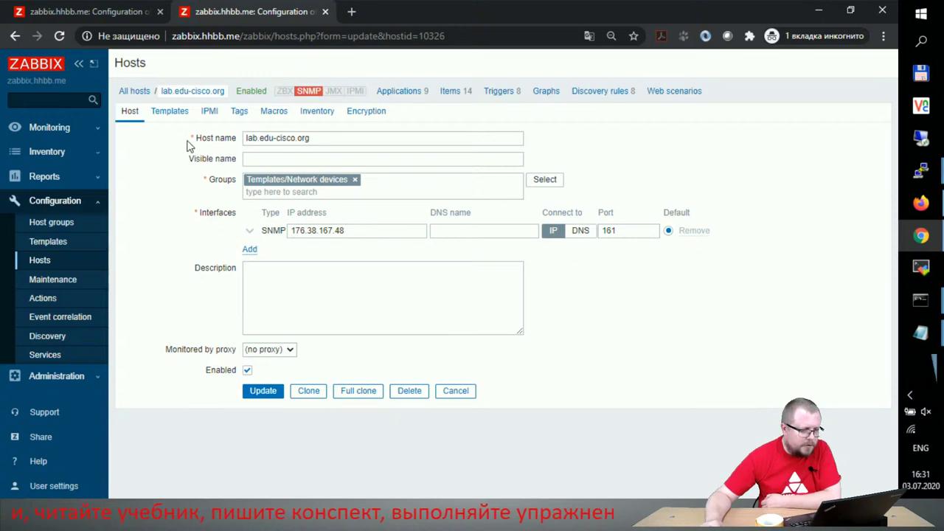
click(171, 113)
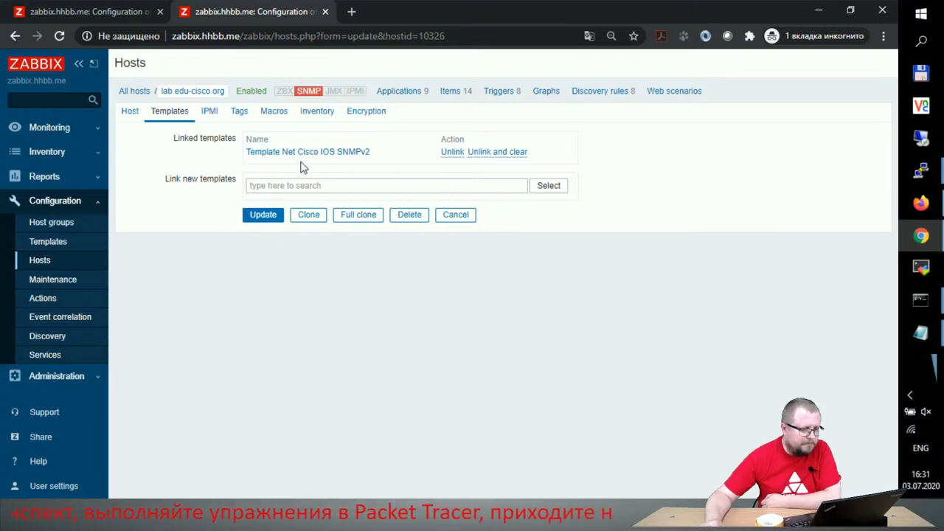
click(213, 114)
Step: Check the host's empty Tags, Macros and Inventory tabs, then bring up Firefox's topology page
click(241, 113)
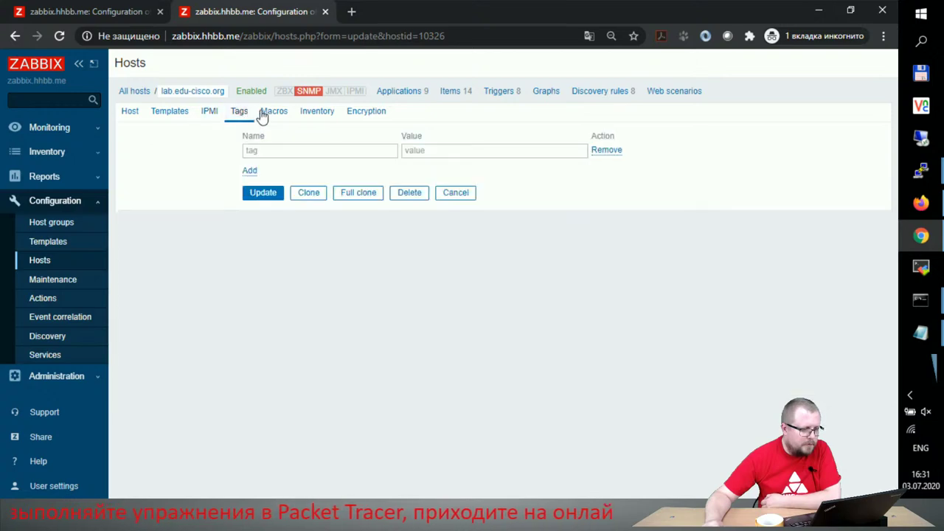
click(274, 112)
click(322, 115)
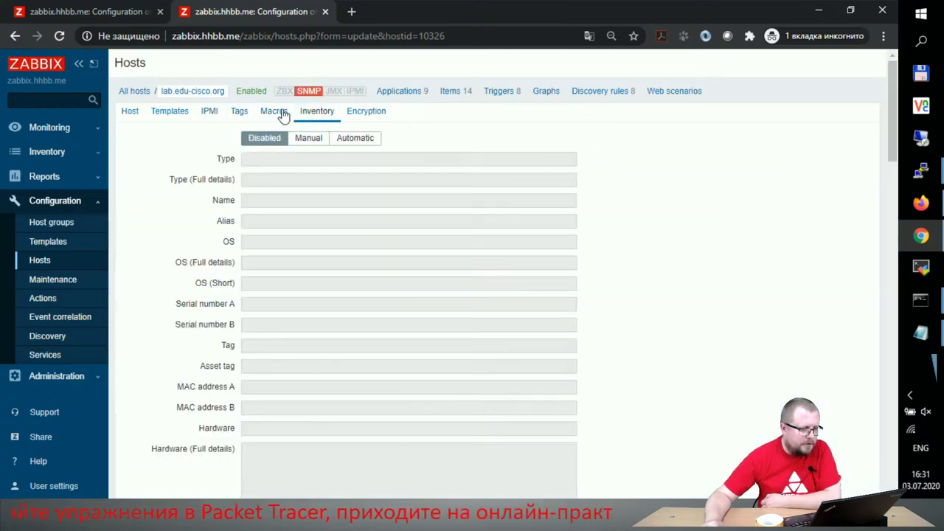
click(275, 115)
click(325, 173)
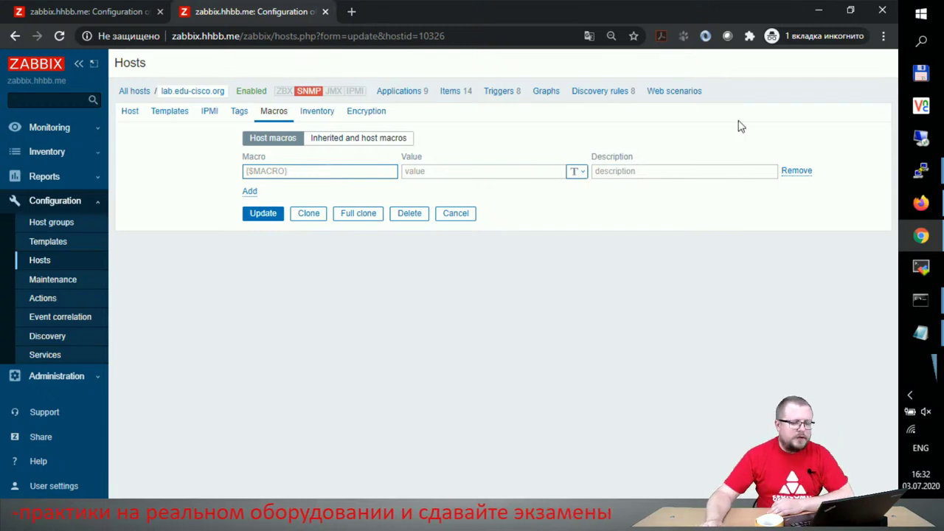
click(922, 202)
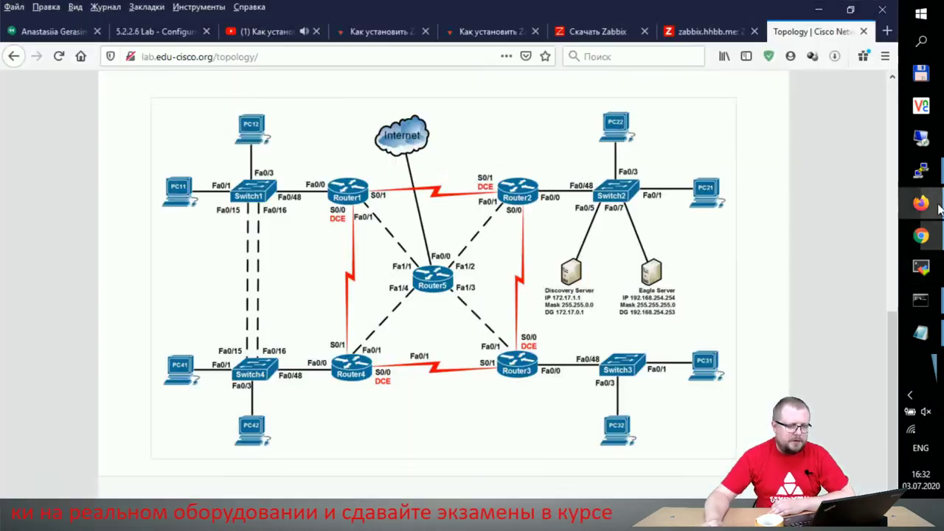
Step: Locate the community command in the SNMP lab PDF and select MyCommunity in the notepad
click(144, 32)
scroll(590, 360, down, 2)
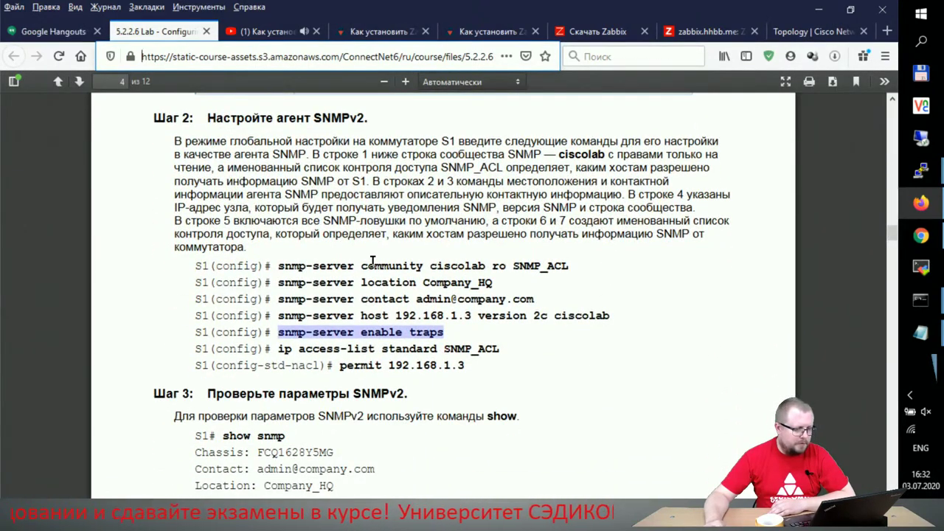
drag(361, 266, 557, 265)
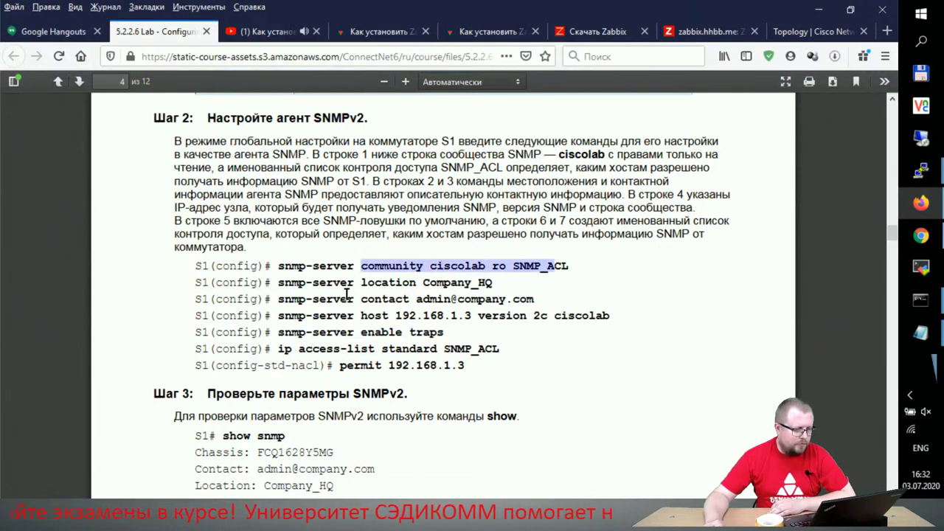
click(377, 266)
drag(362, 265, 436, 271)
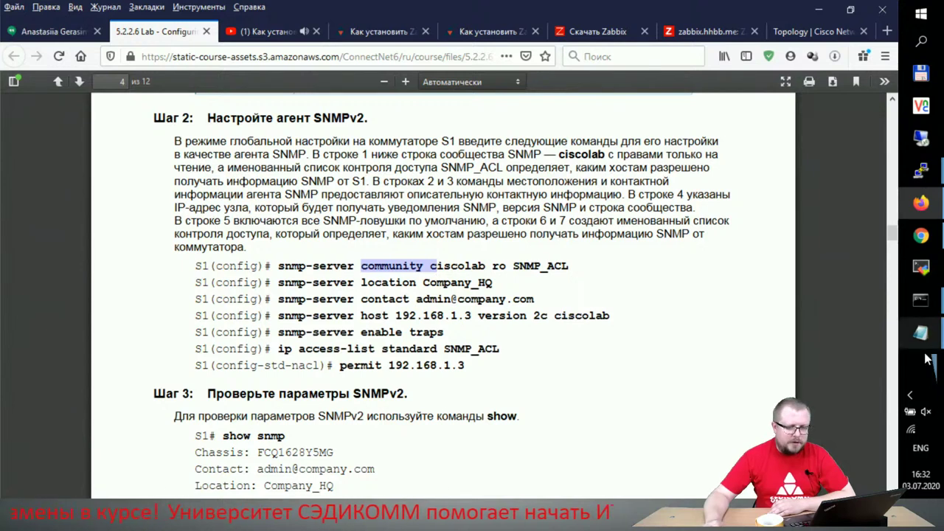
mouse_move(920, 332)
click(819, 295)
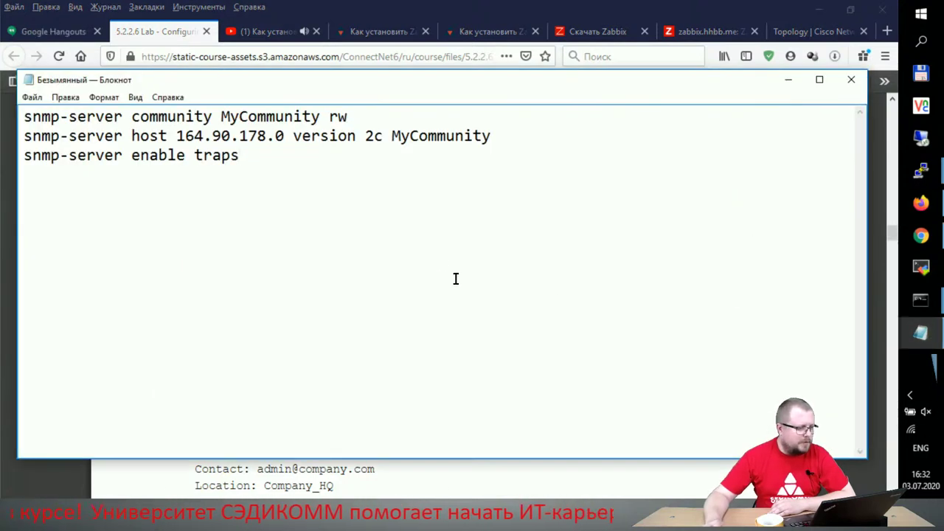
drag(221, 118, 318, 118)
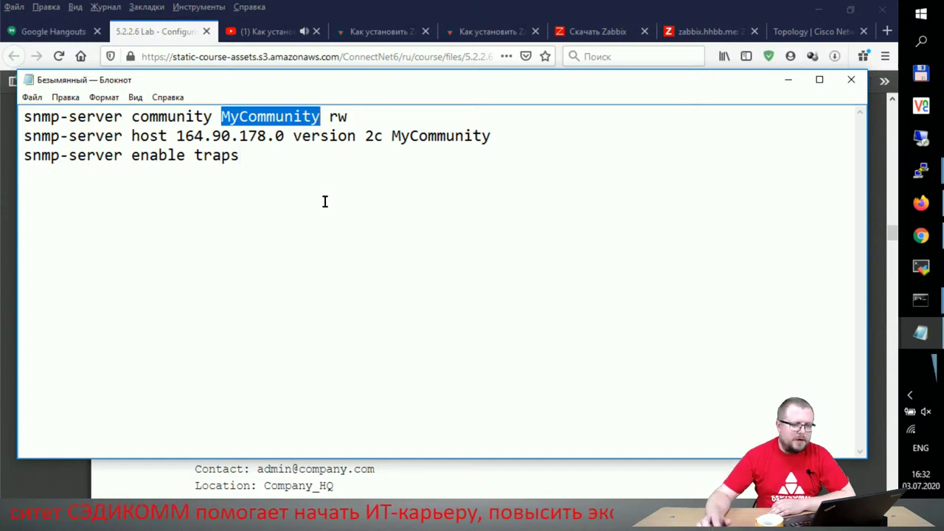
key(alt+Tab)
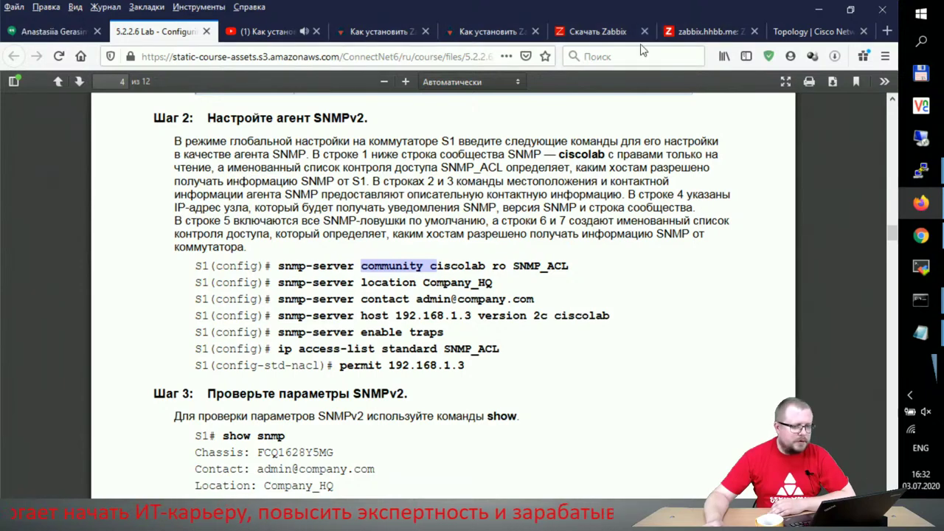
Step: Close the duplicate zabbix.hhbb.me tab and return to the browser showing the Zabbix host
click(734, 33)
click(755, 33)
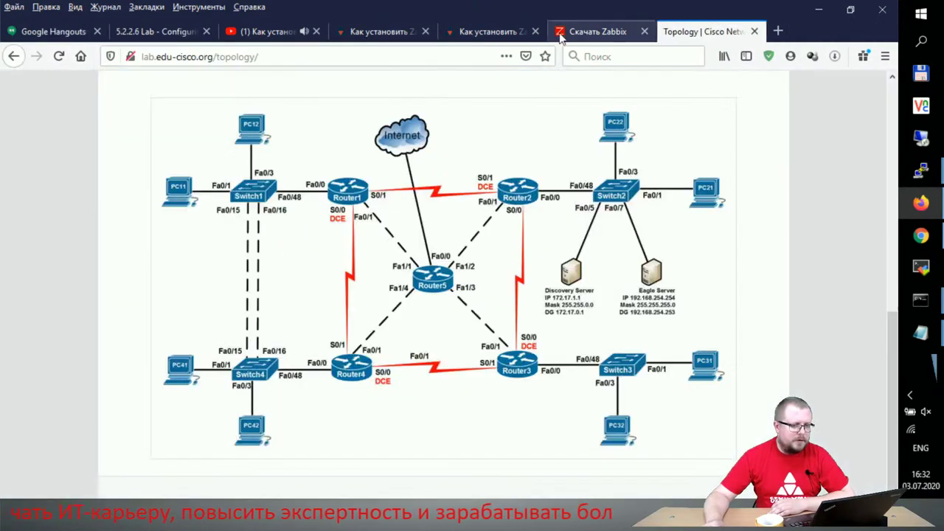
click(372, 34)
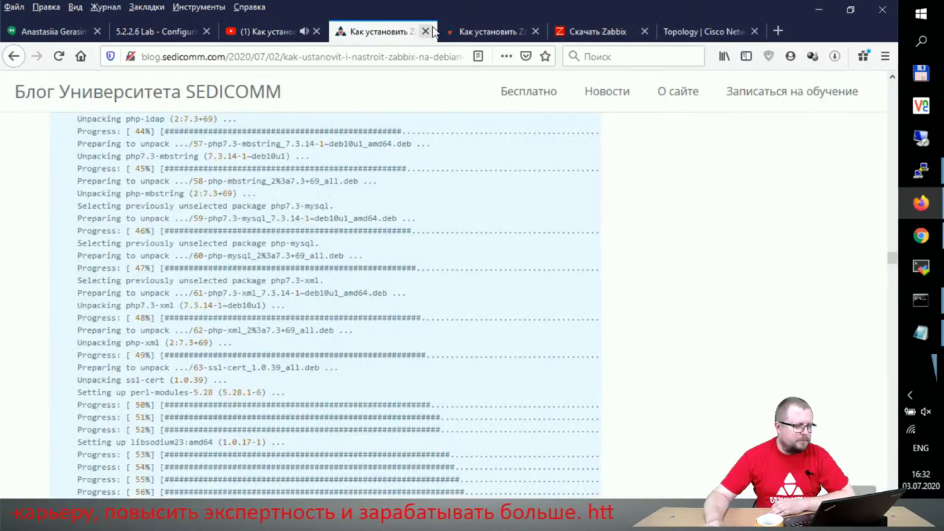
click(755, 32)
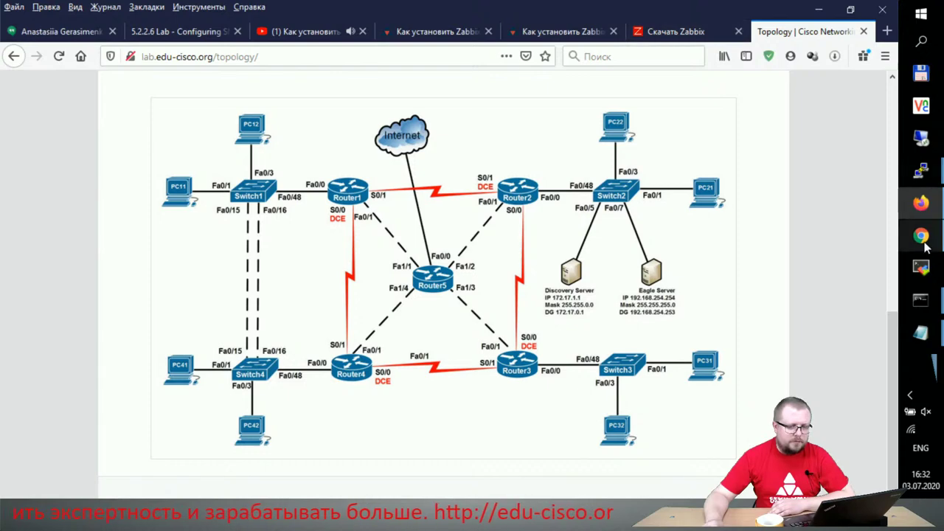
click(921, 236)
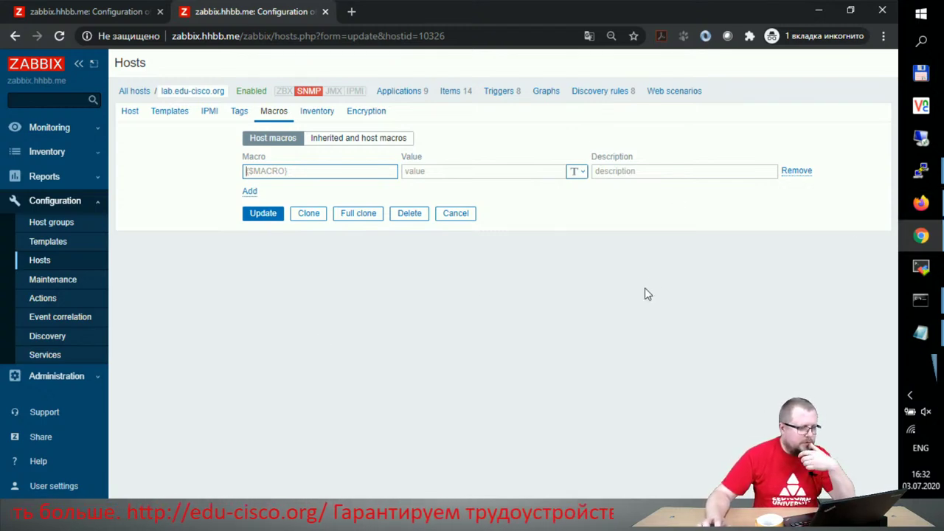
Step: Inspect the host's SNMP interface, whose community is {$SNMP_COMMUNITY}, and its empty Macros tab
click(171, 121)
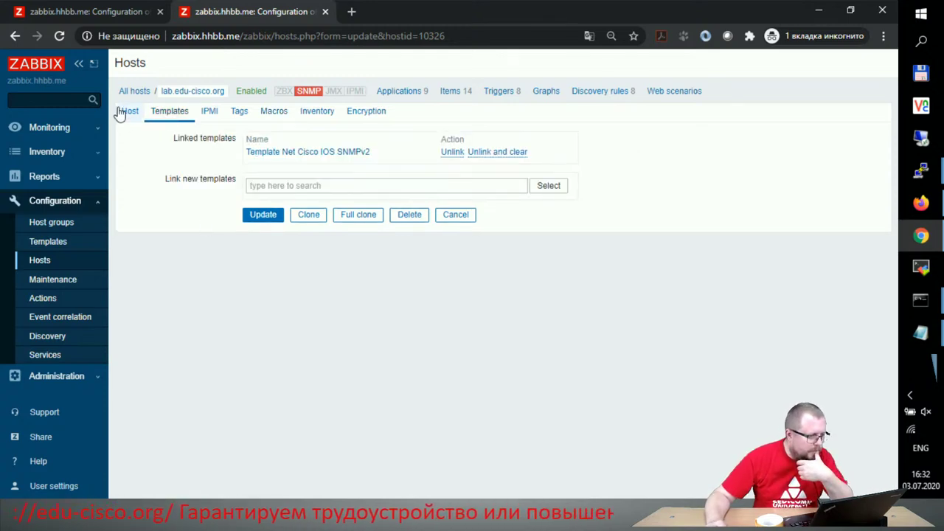
click(131, 116)
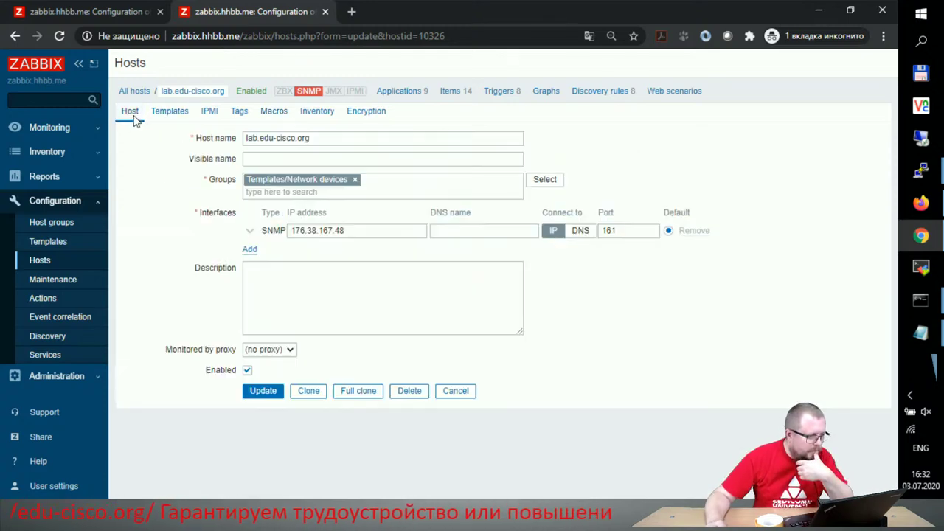
click(250, 250)
click(358, 262)
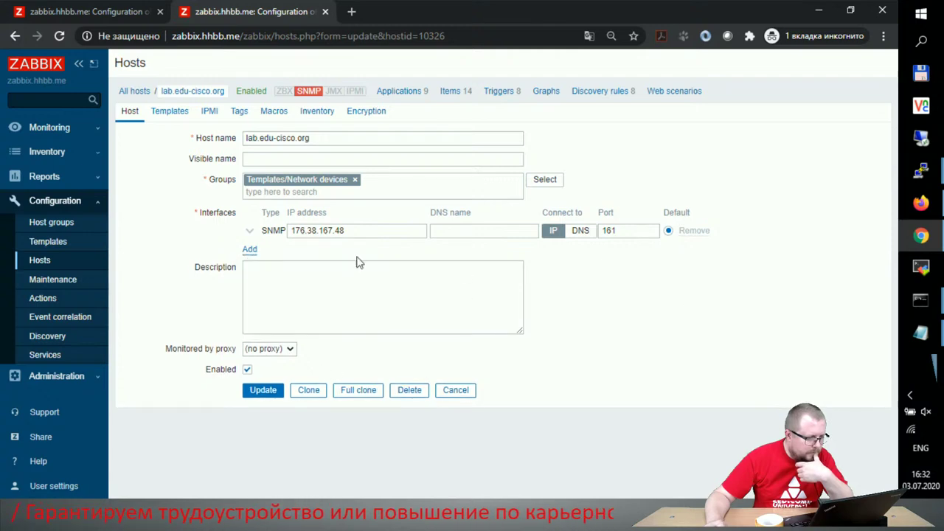
click(250, 230)
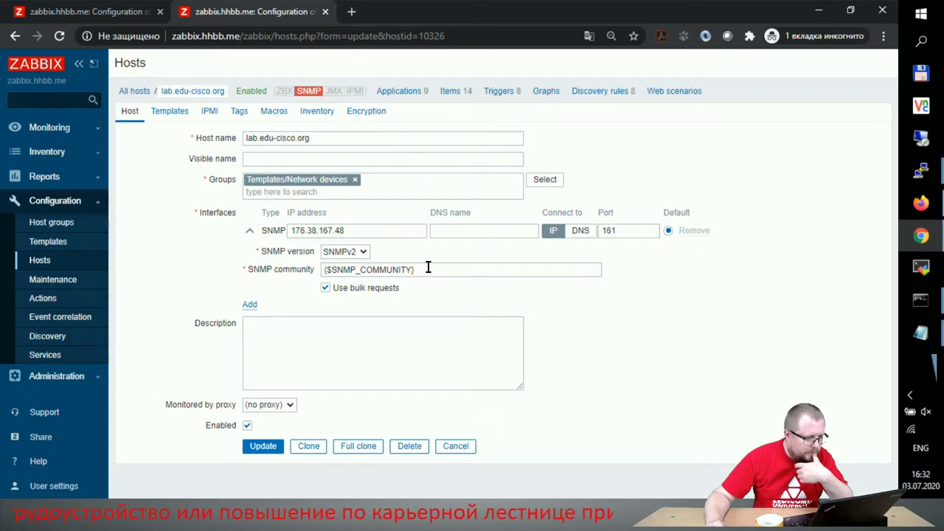
drag(431, 268, 302, 270)
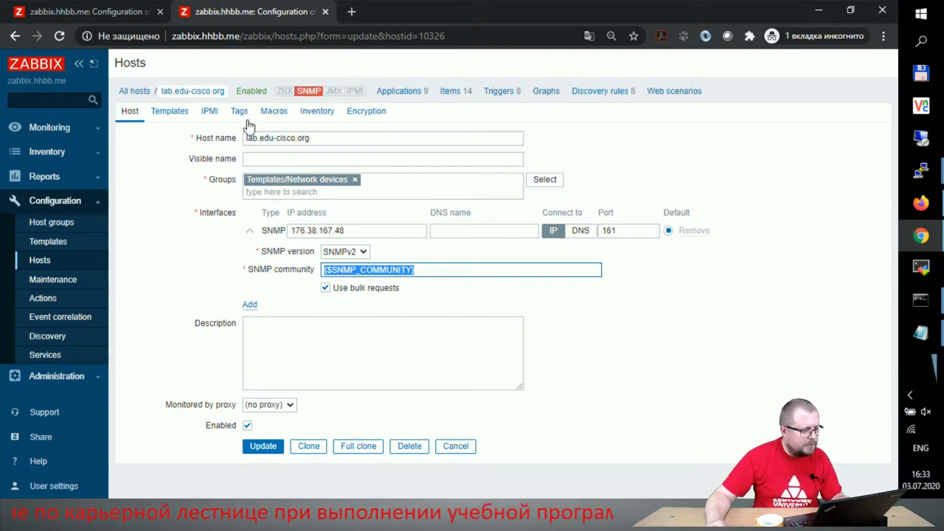
click(275, 112)
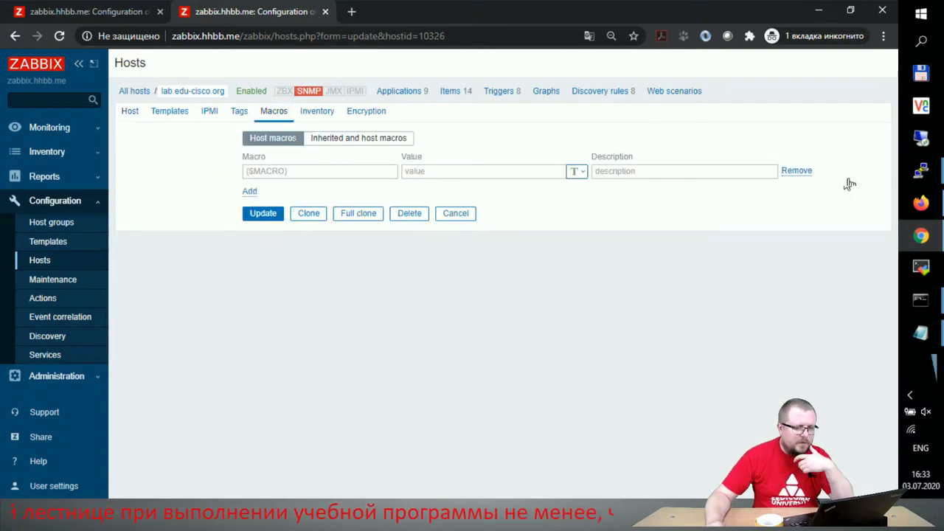
click(927, 212)
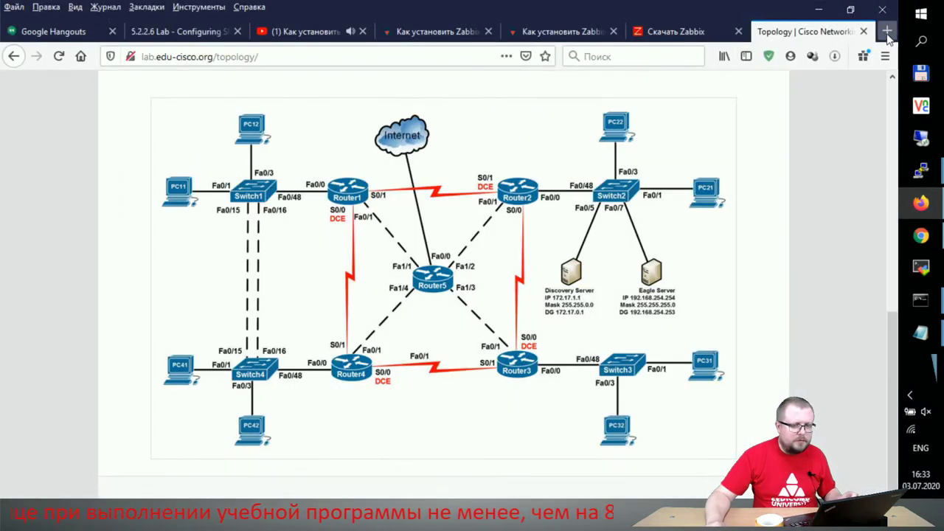
Step: Open a new private tab, browse through Other bookmarks, then return to the Cisco Topology tab
click(888, 31)
click(147, 7)
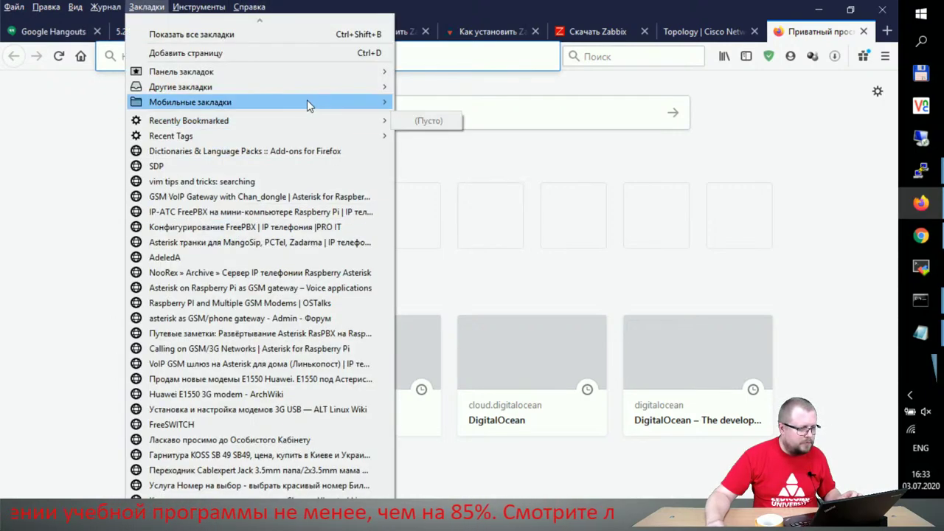
mouse_move(307, 103)
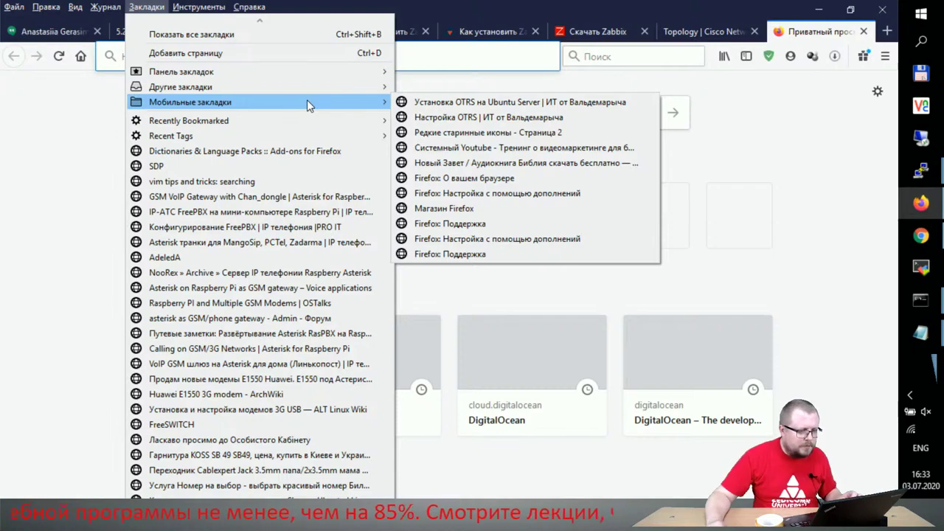
mouse_move(309, 88)
scroll(443, 415, down, 1)
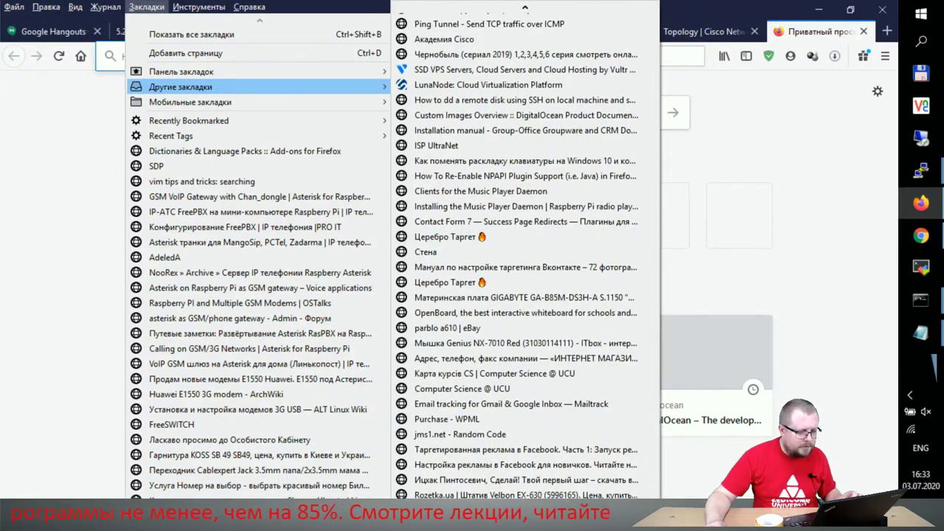
scroll(517, 296, down, 6)
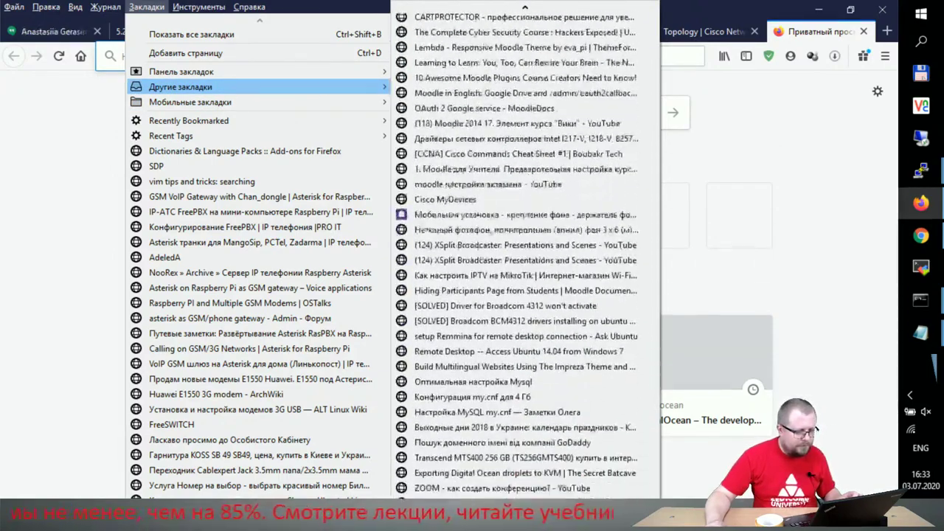
scroll(525, 258, down, 3)
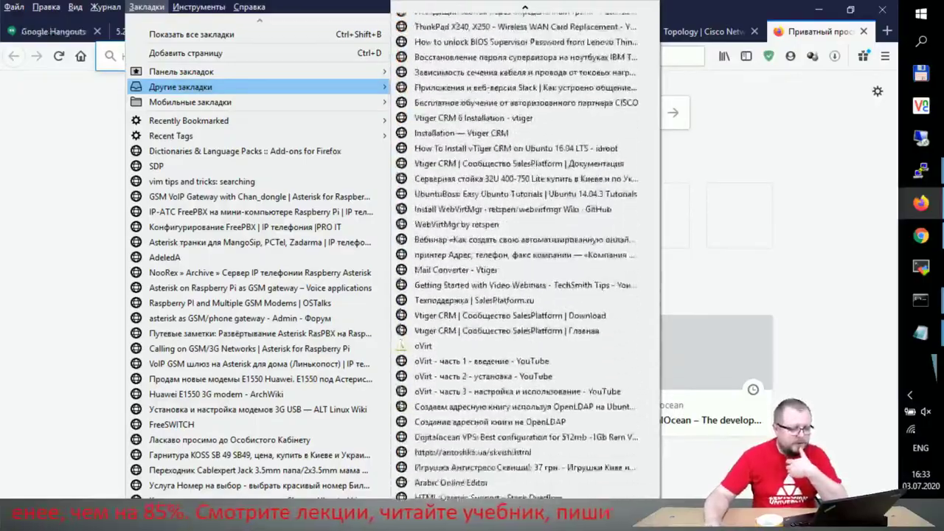
scroll(525, 258, down, 6)
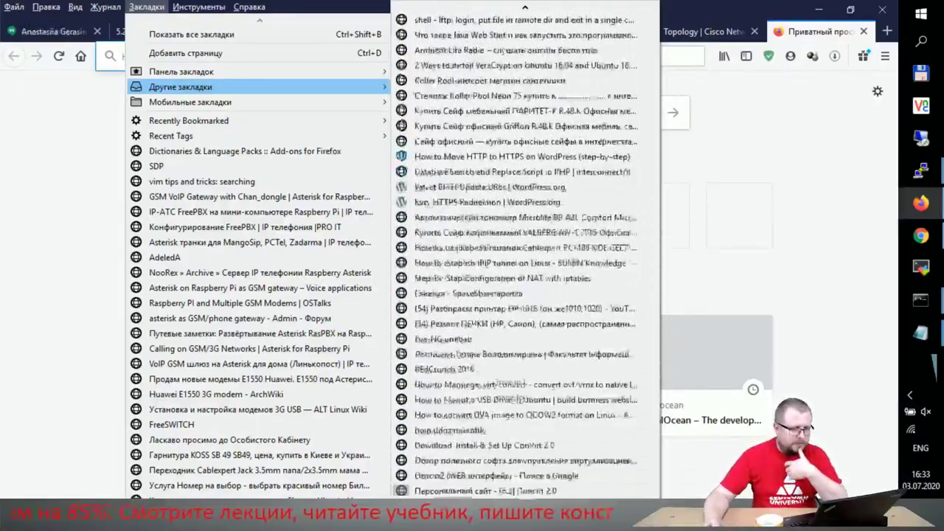
scroll(525, 259, down, 6)
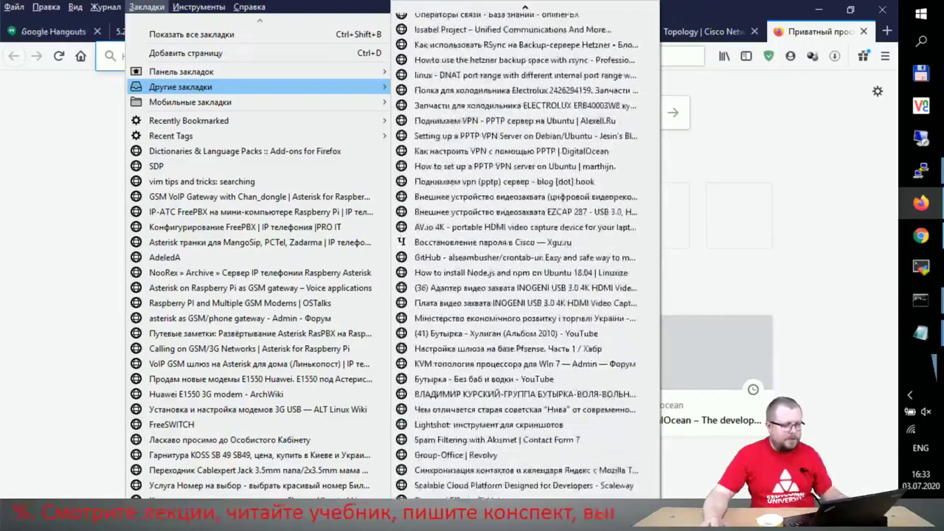
scroll(525, 258, down, 3)
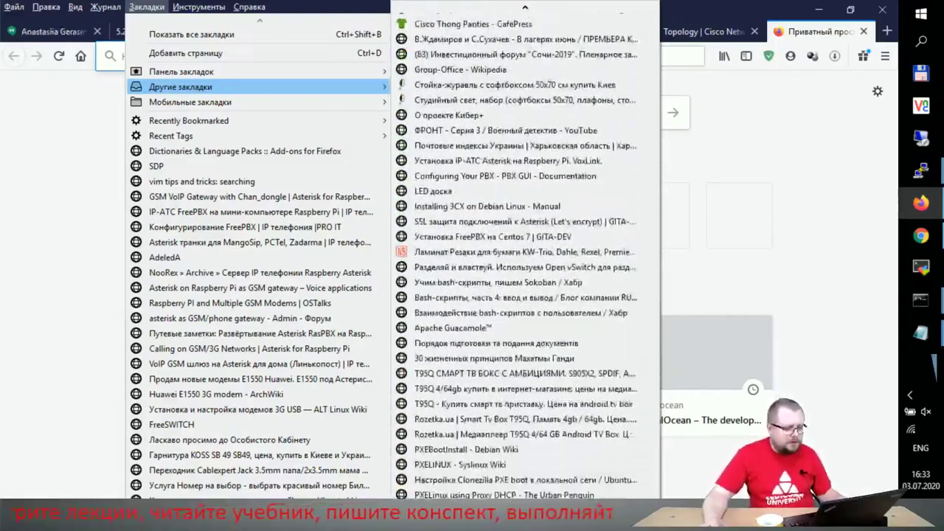
scroll(525, 258, down, 3)
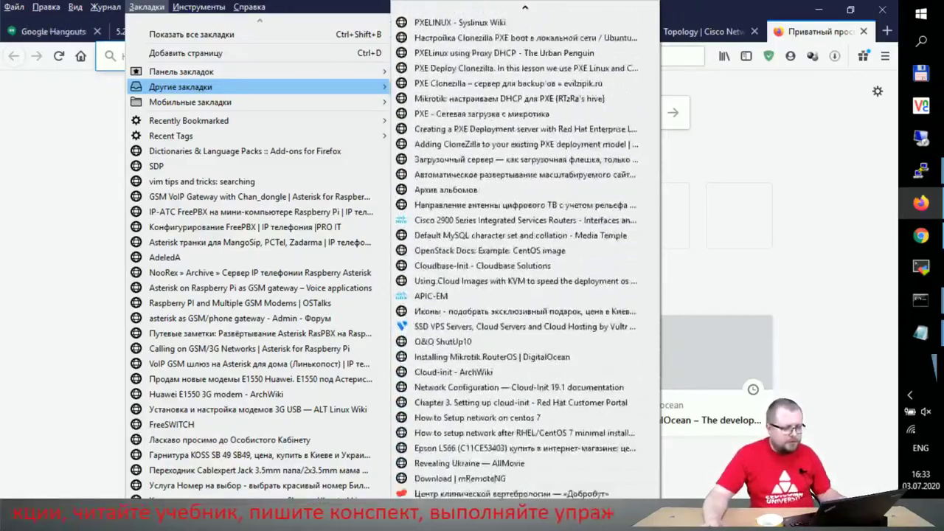
scroll(526, 258, down, 3)
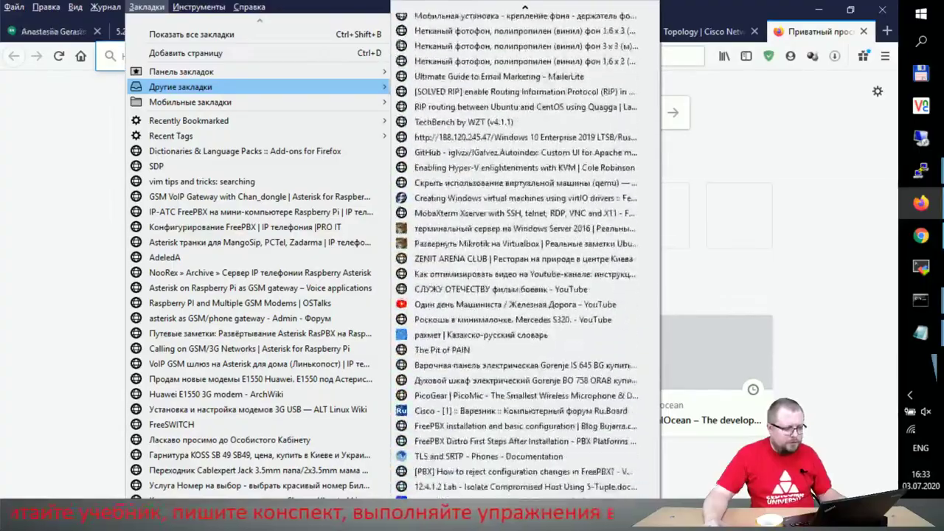
scroll(525, 259, down, 3)
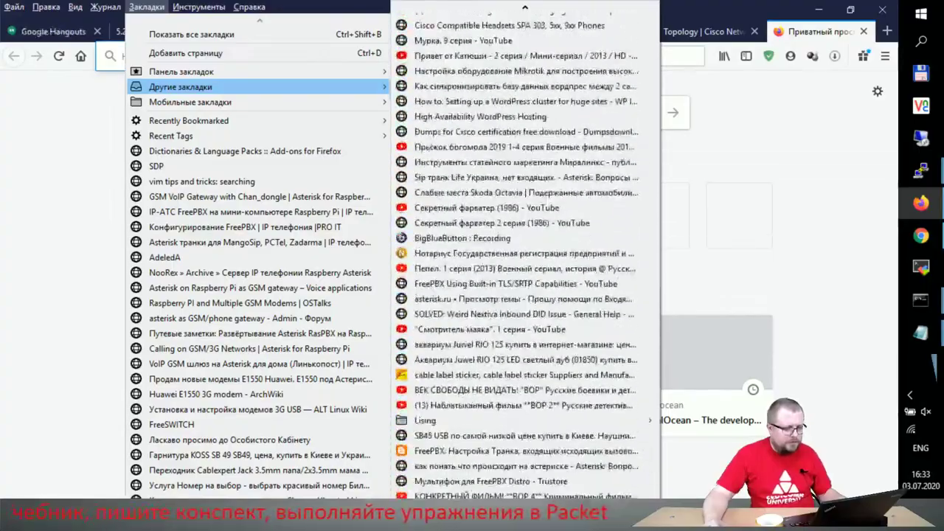
scroll(525, 258, down, 6)
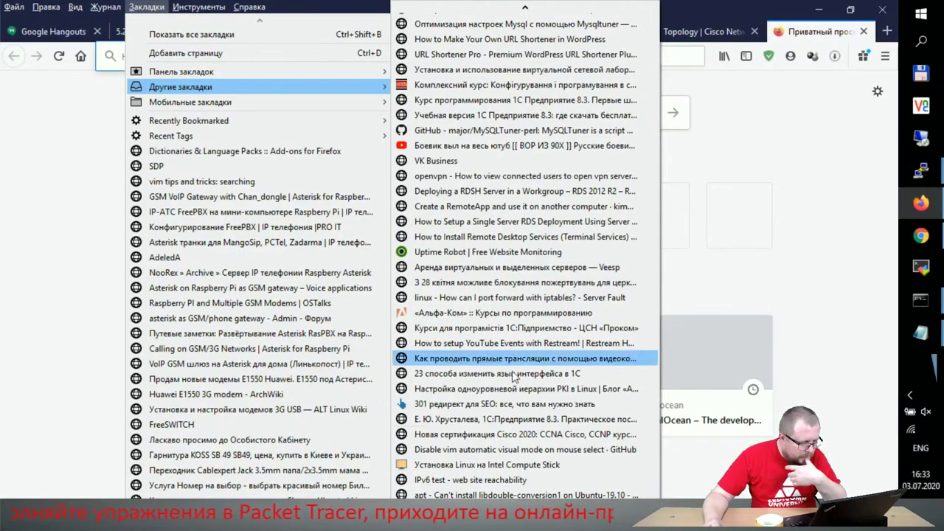
scroll(258, 251, down, 3)
scroll(258, 251, down, 15)
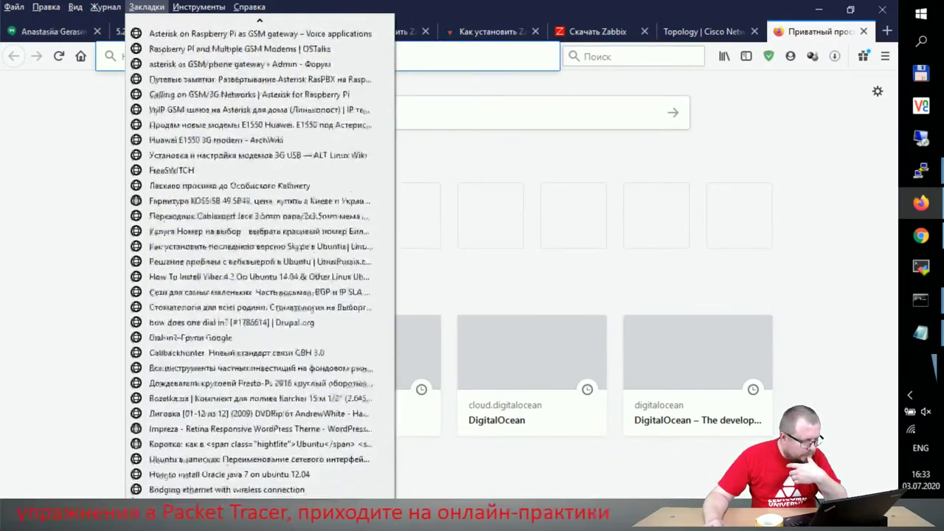
scroll(258, 251, down, 15)
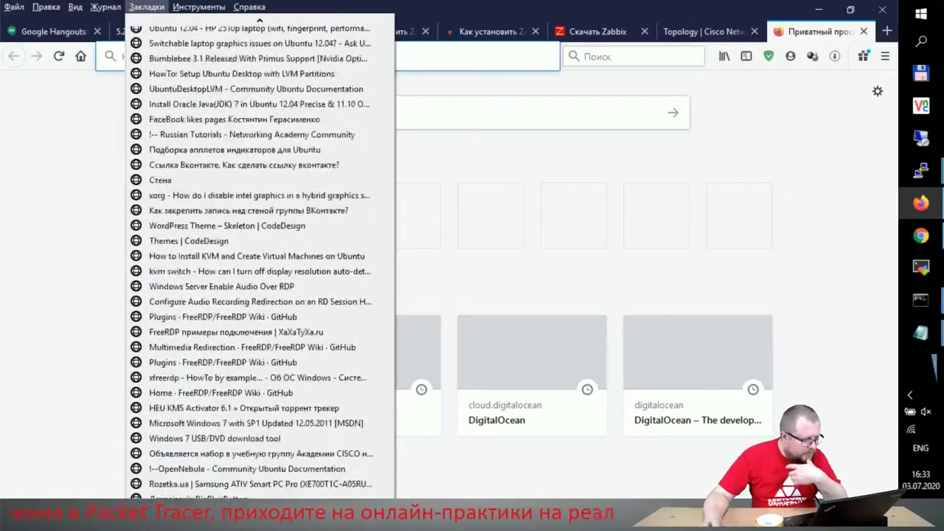
scroll(258, 251, down, 12)
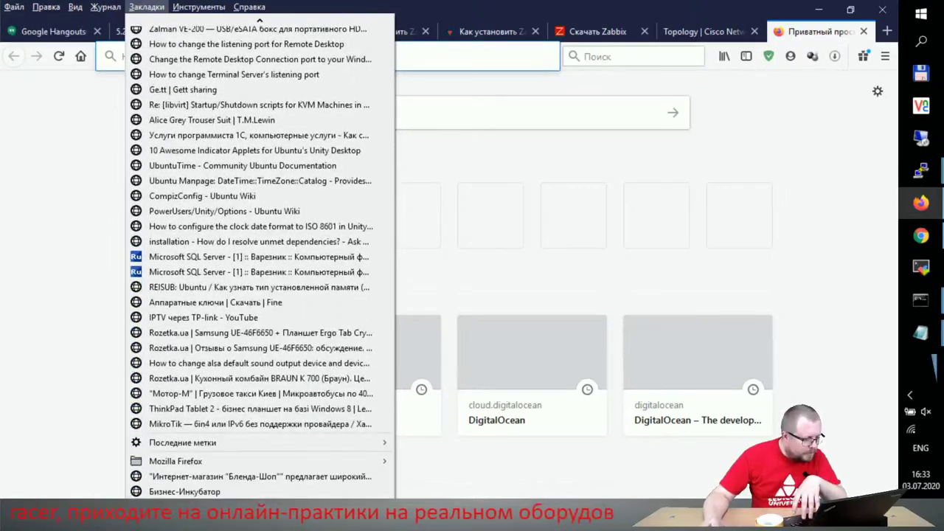
click(812, 212)
click(708, 31)
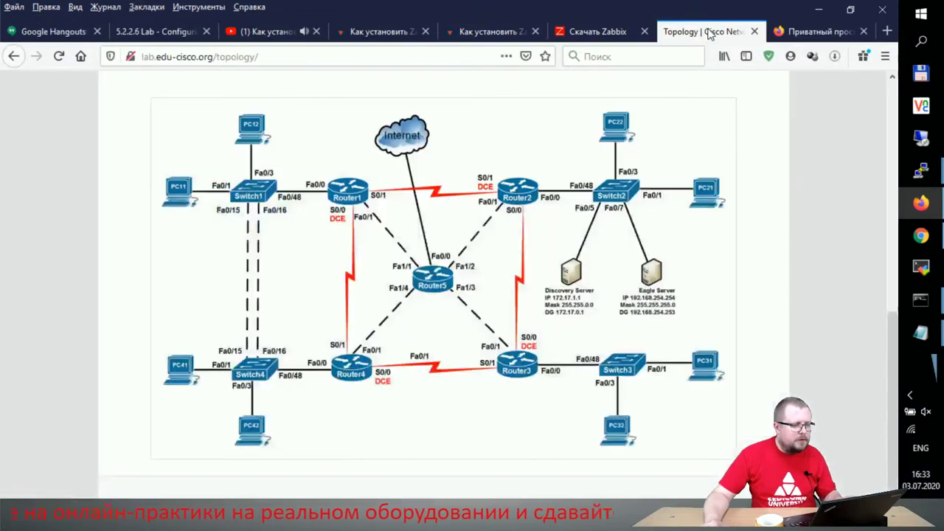
Step: Back in the Zabbix host form, select the whole {$SNMP_COMMUNITY} value in the SNMP community field
click(922, 238)
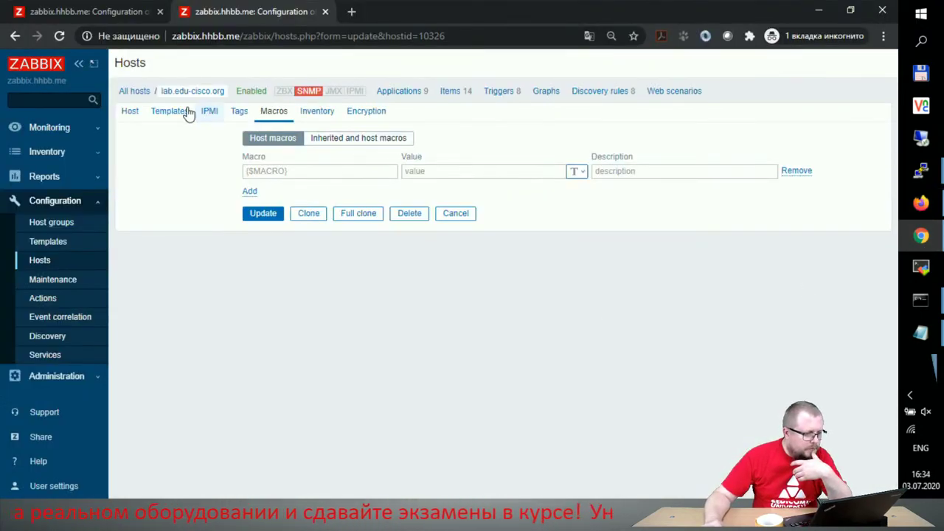
click(130, 112)
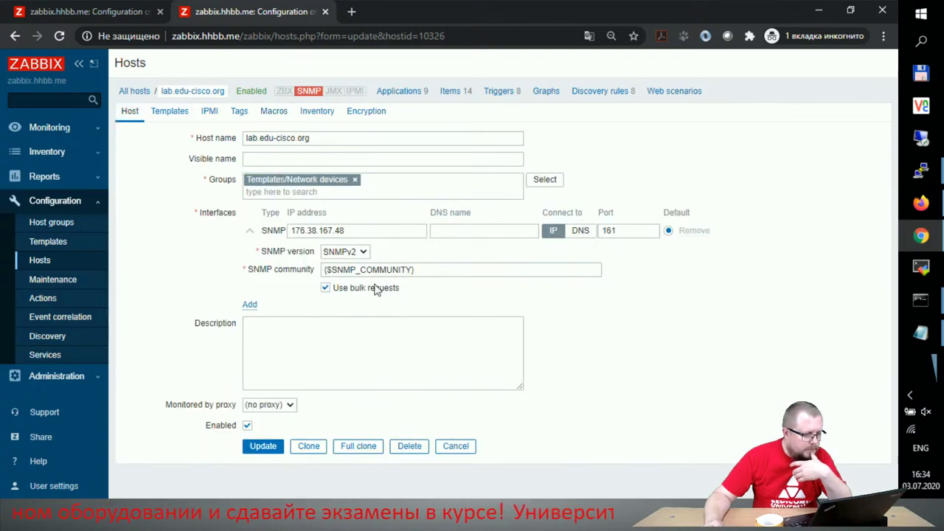
click(410, 270)
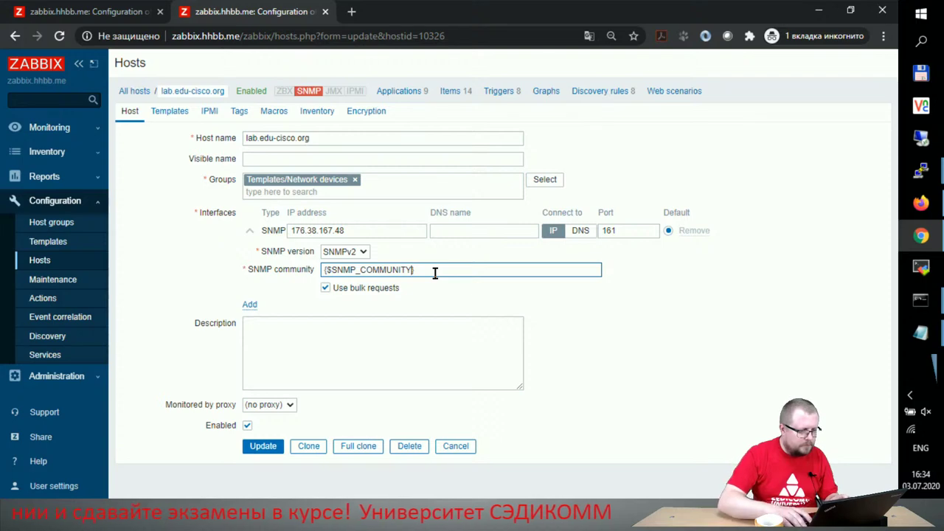
key(Left)
key(BackSpace)
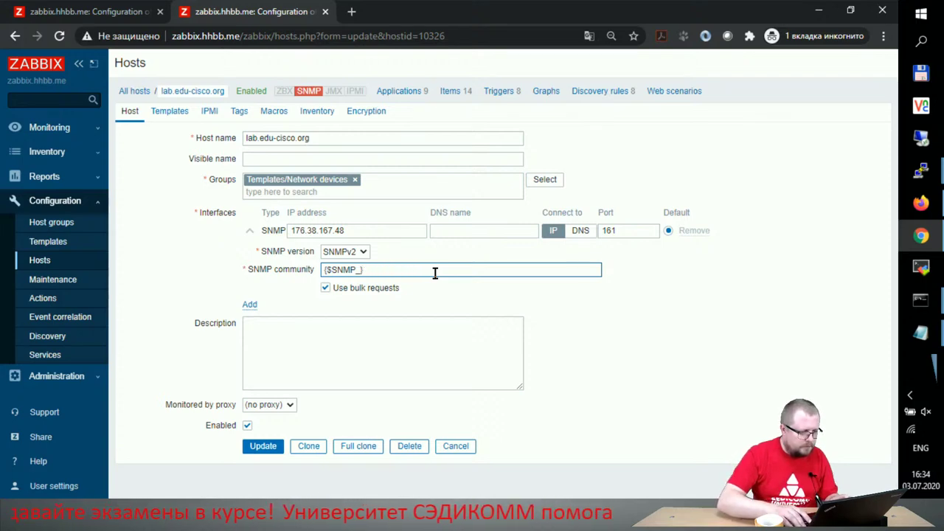
key(ctrl+z)
key(ctrl+a)
key(ctrl+c)
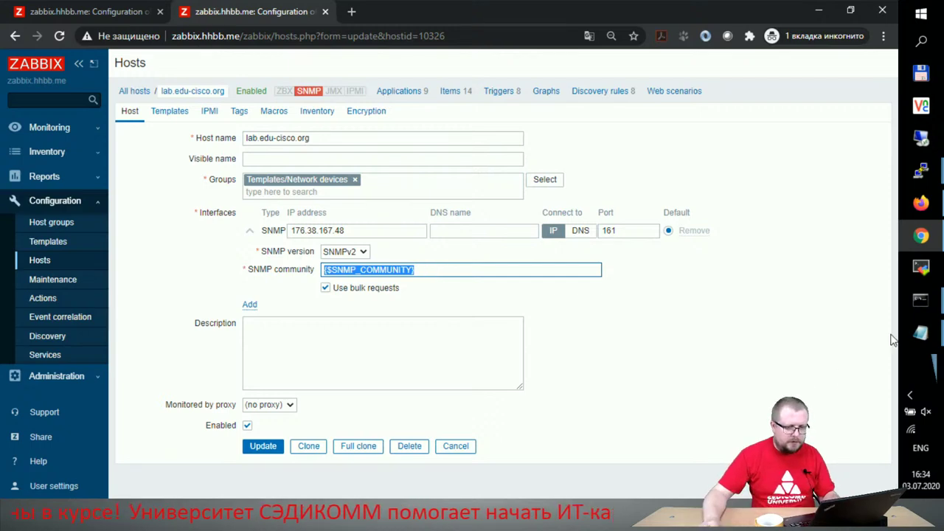
Step: Copy MyCommunity from the router config notes and paste it inside the braces, giving {$MyCommunity}
mouse_move(920, 333)
click(861, 362)
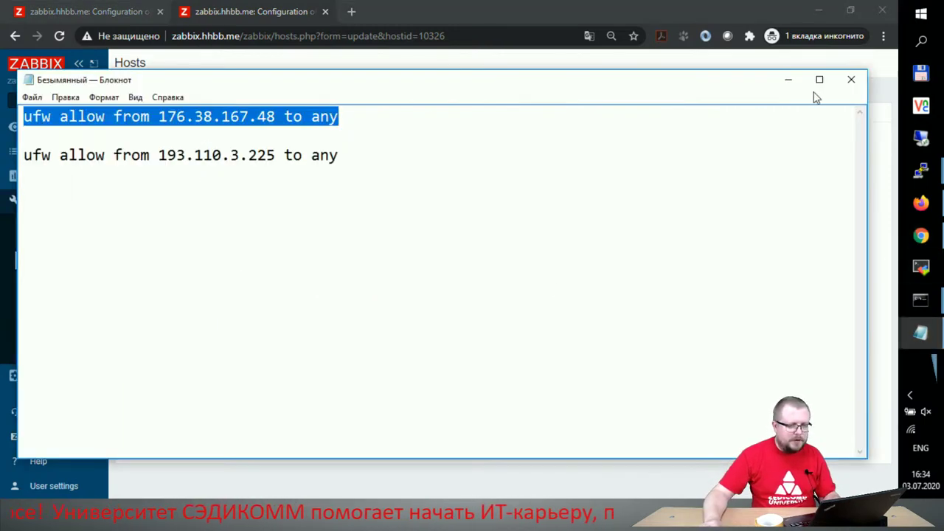
click(788, 79)
mouse_move(920, 333)
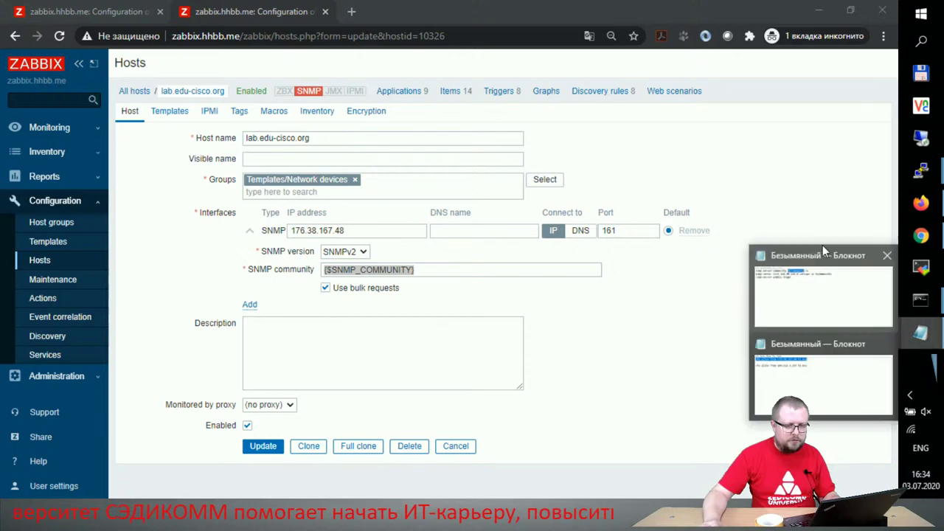
click(823, 250)
click(557, 288)
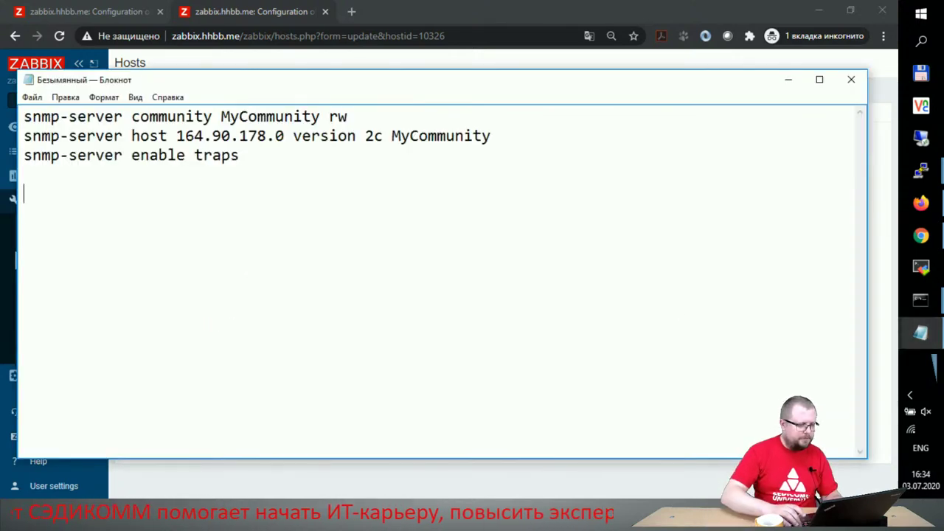
key(ctrl+v)
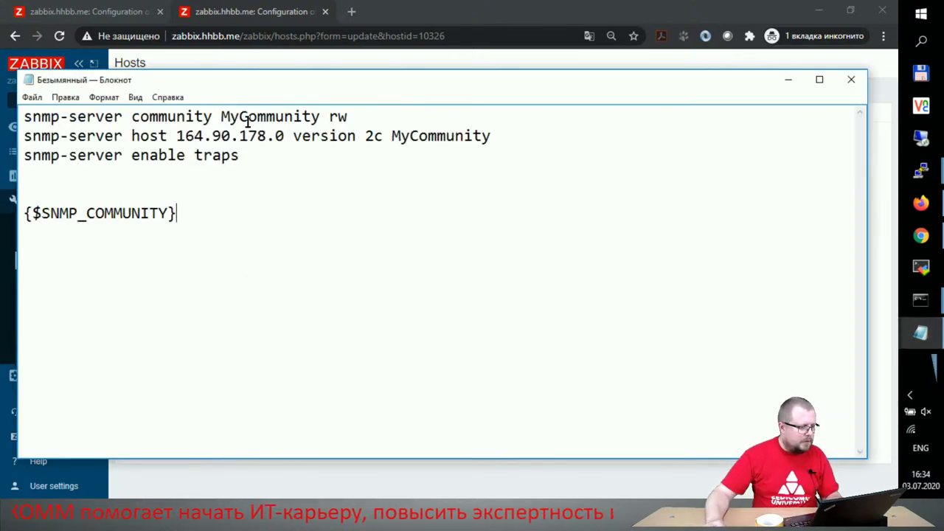
drag(223, 116, 320, 118)
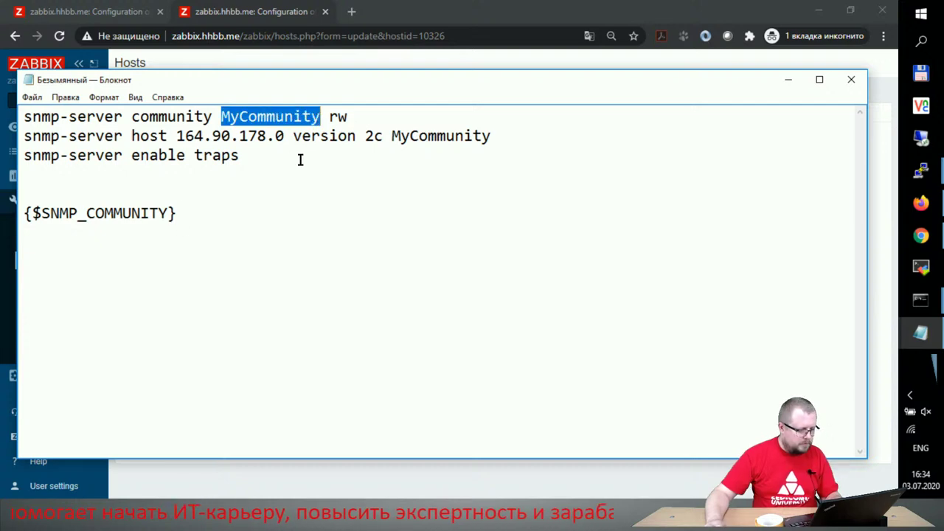
click(476, 21)
click(339, 269)
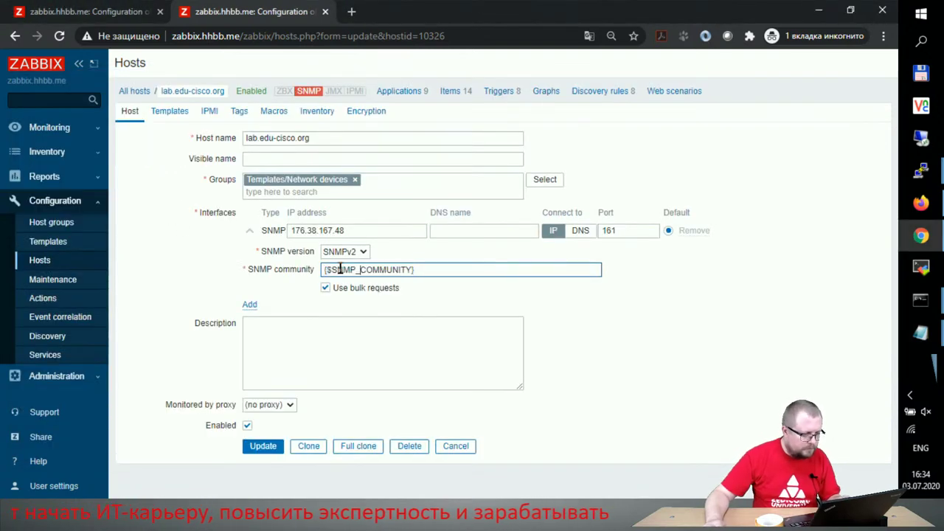
drag(333, 269, 405, 267)
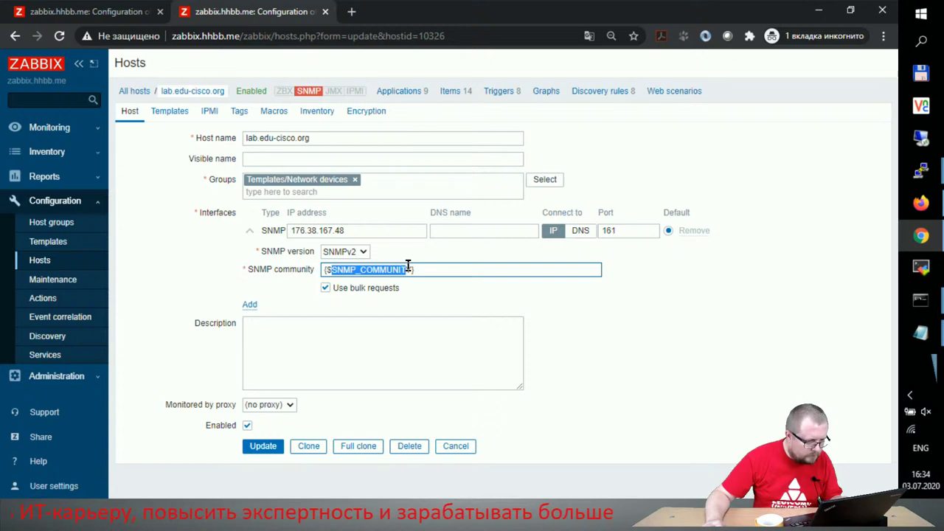
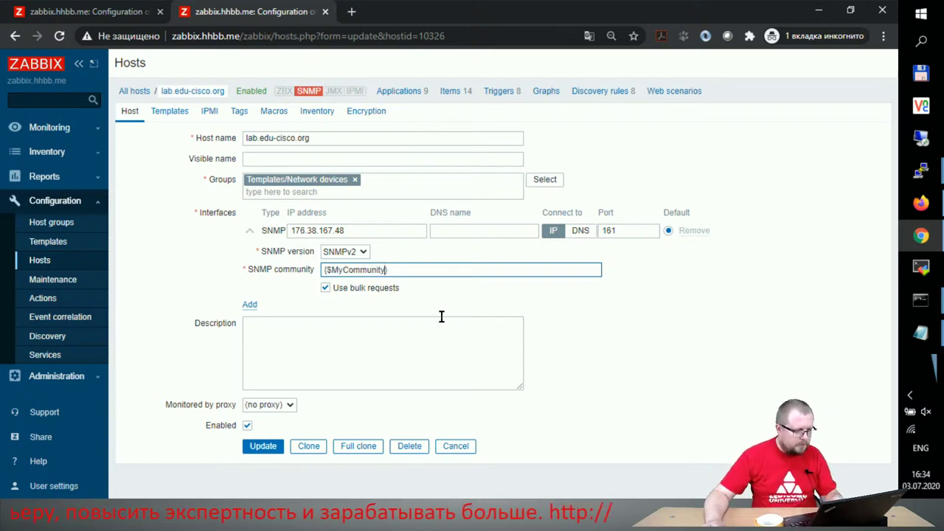
Step: Update the host, then disable and re-enable lab.edu-cisco.org in the hosts list
click(263, 449)
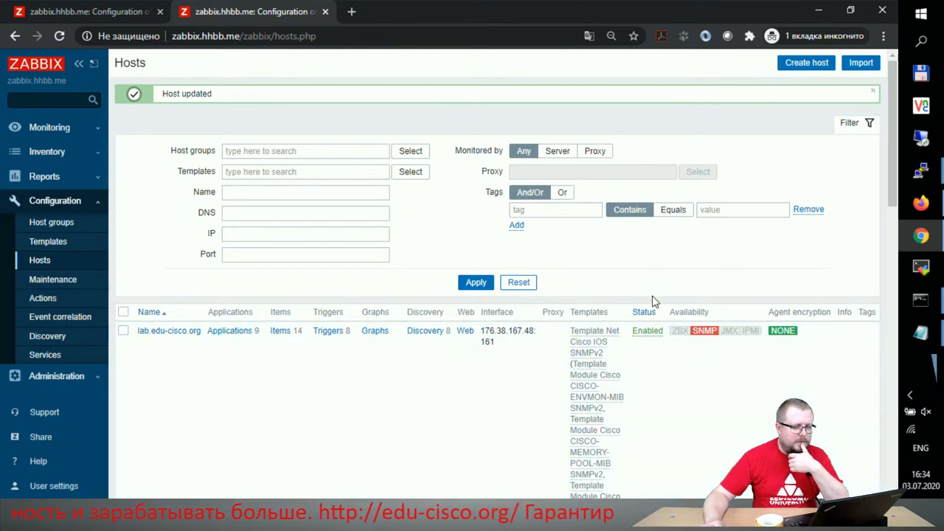
mouse_move(707, 336)
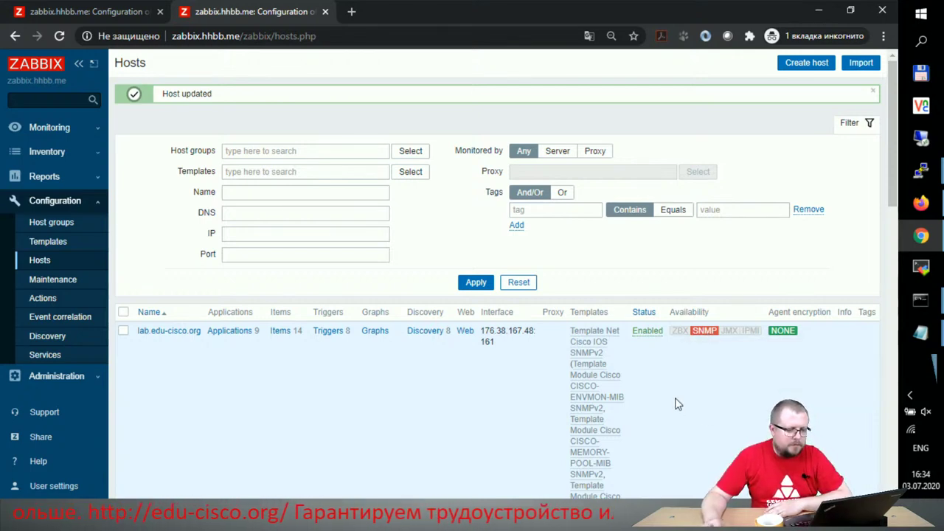
click(648, 331)
click(517, 114)
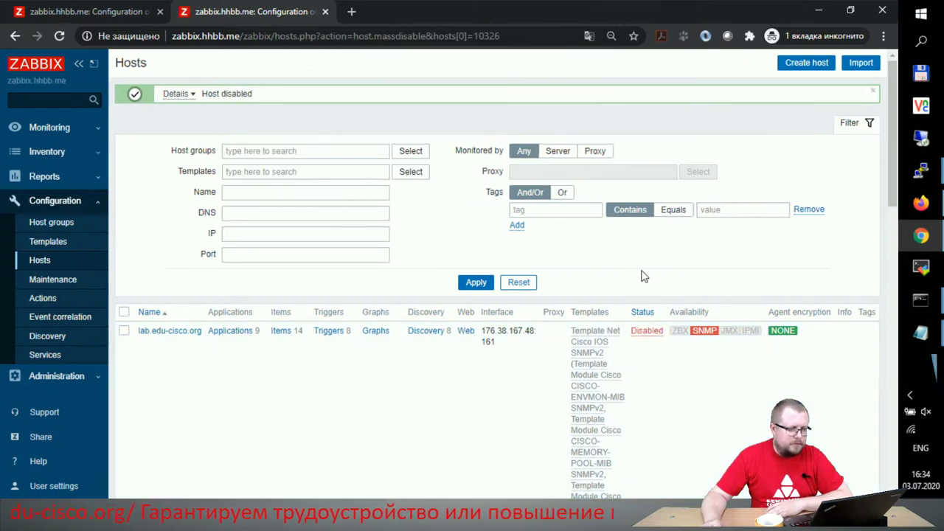
click(648, 332)
click(510, 110)
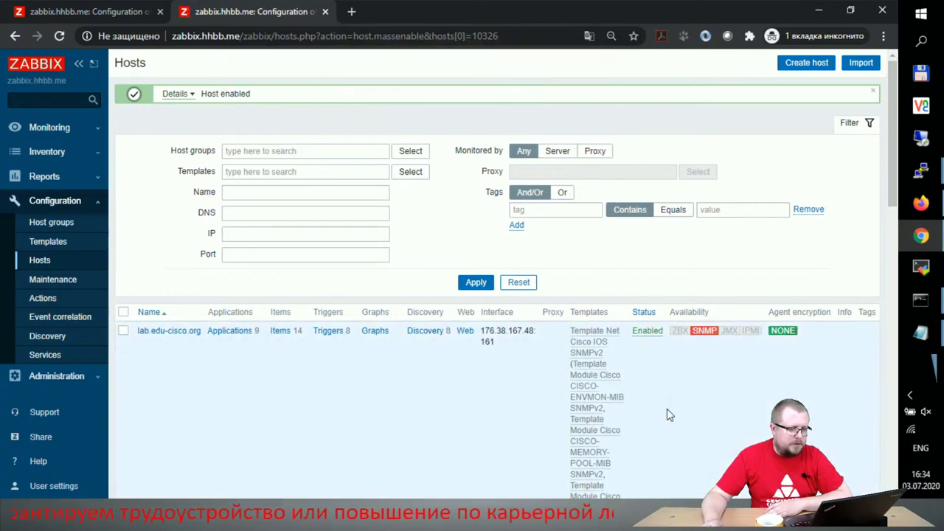
scroll(667, 410, down, 2)
mouse_move(706, 194)
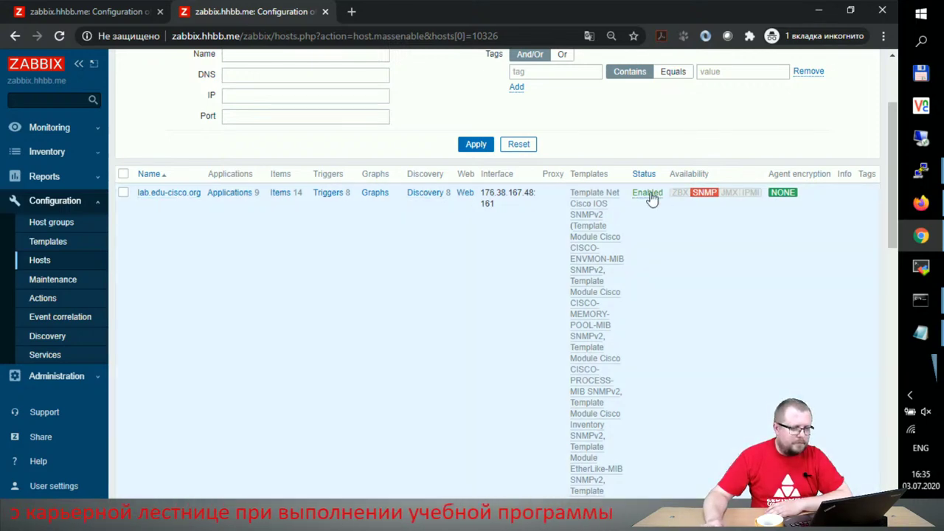
Step: Reopen the host and paste {$SNMP_COMMUNITY} from the notes back into the SNMP community field
click(191, 194)
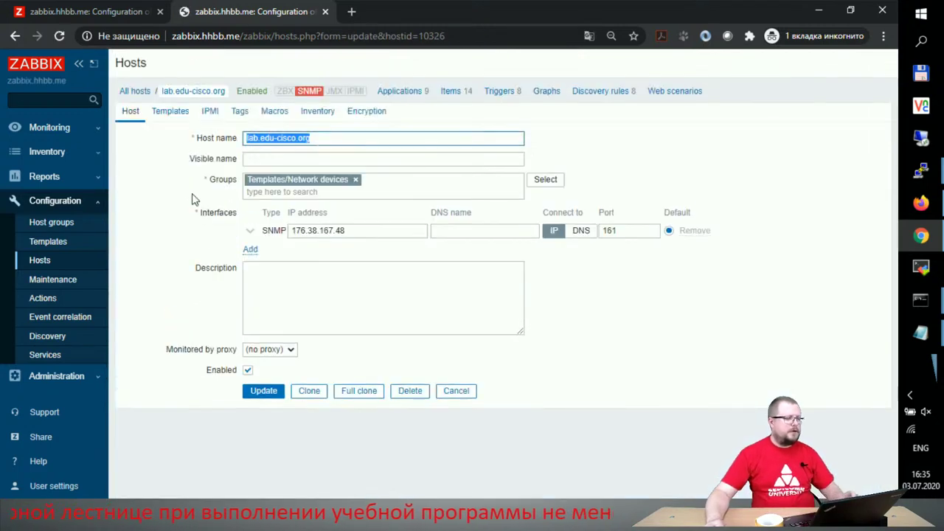
click(249, 231)
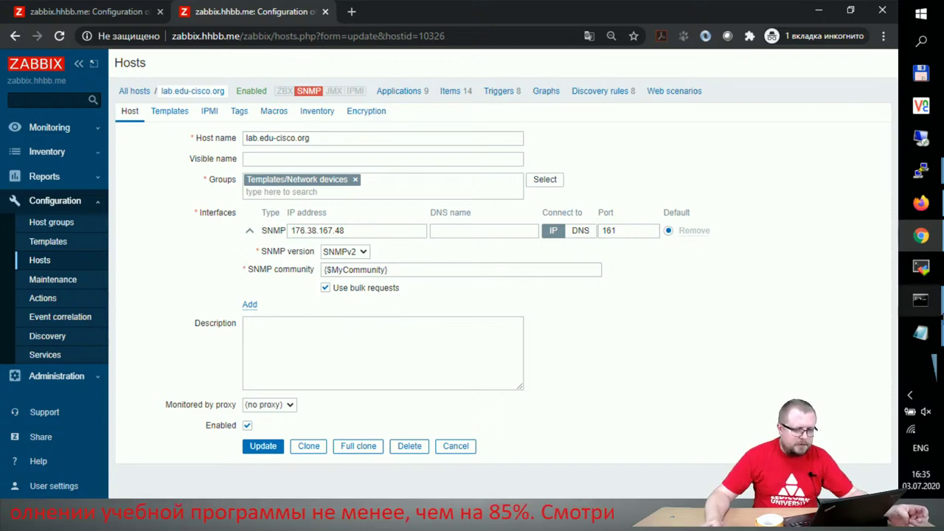
mouse_move(920, 332)
click(852, 372)
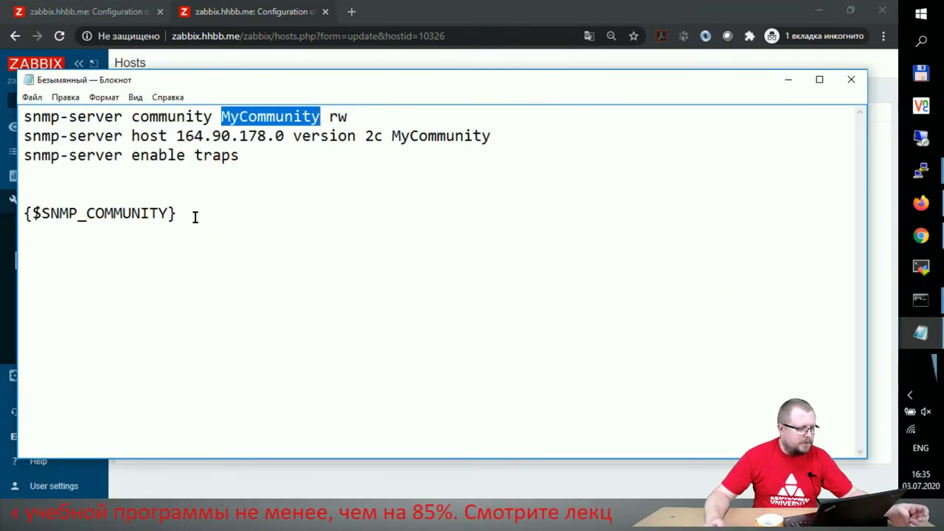
drag(167, 212, 29, 212)
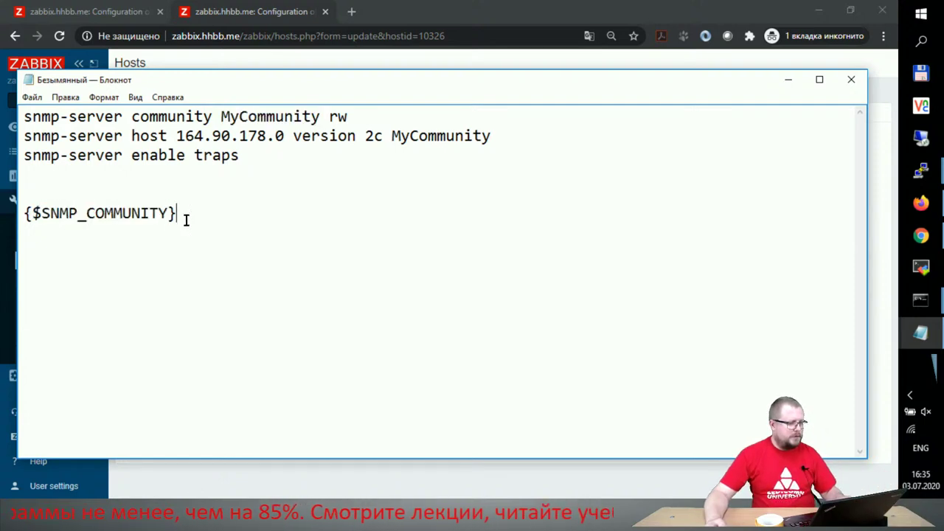
drag(185, 217, 23, 222)
key(ctrl+c)
click(472, 10)
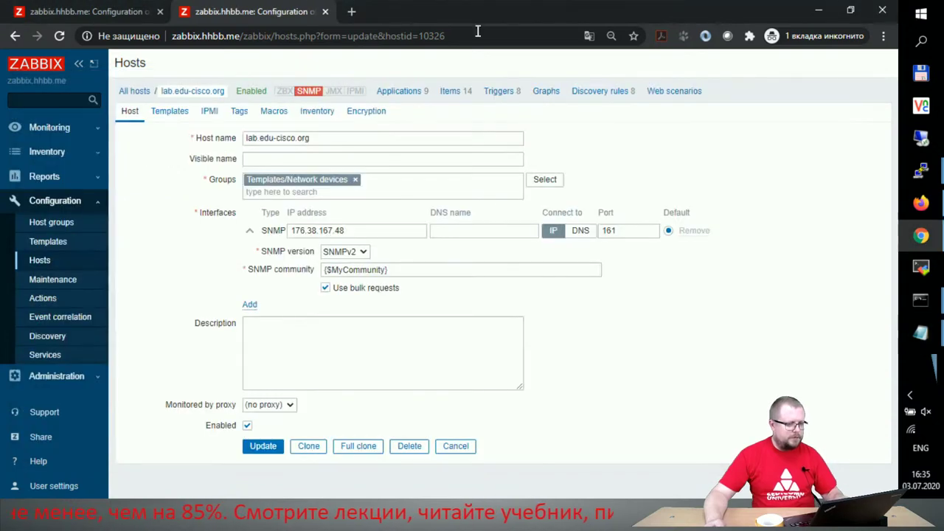
drag(408, 268, 260, 275)
key(ctrl+v)
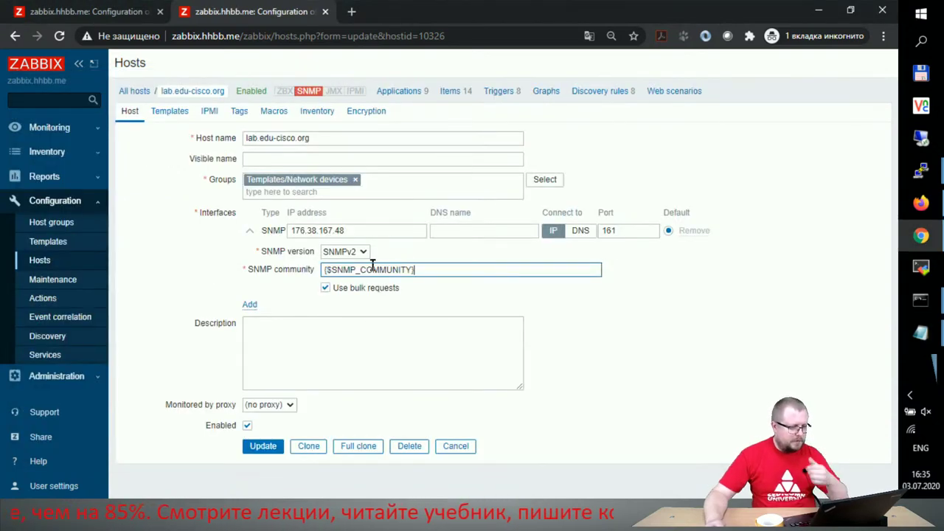
click(921, 203)
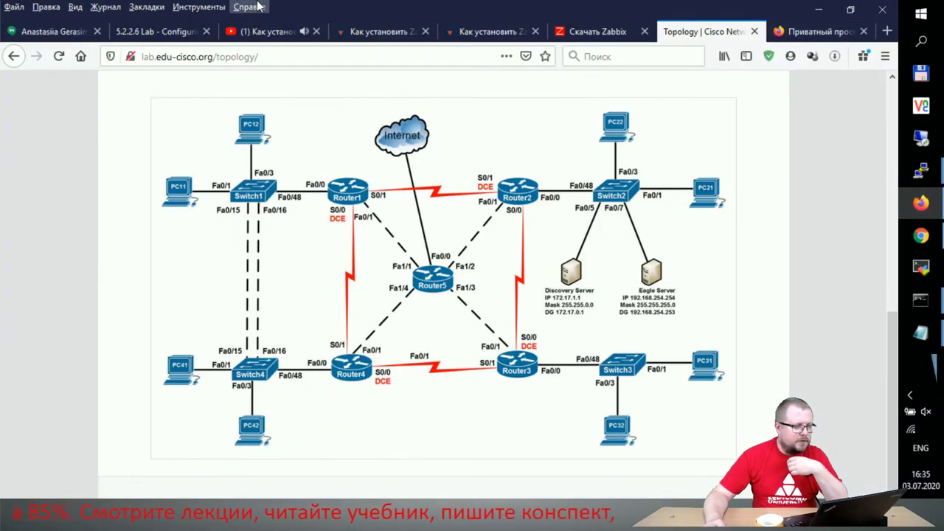
Step: Search the Firefox Bookmarks Library for 'za', then close it and return to the Zabbix host form
click(194, 7)
mouse_move(155, 7)
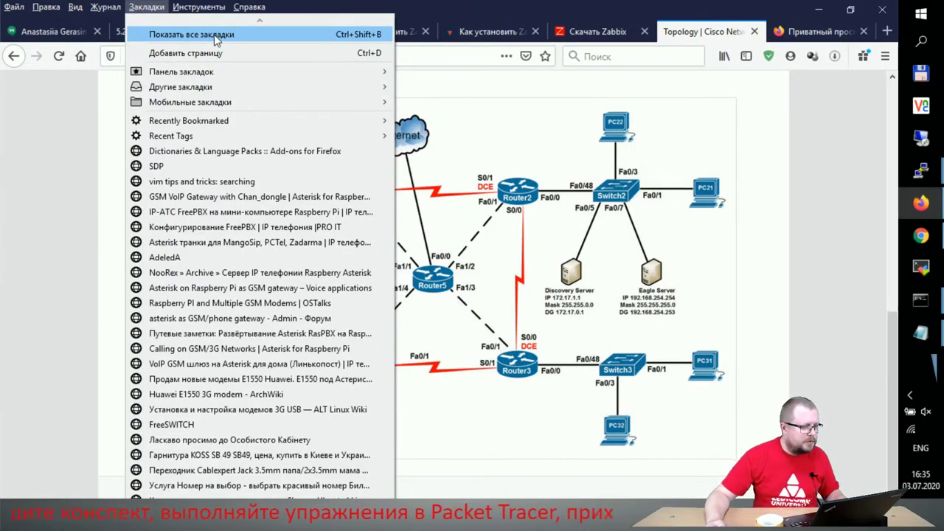
click(216, 36)
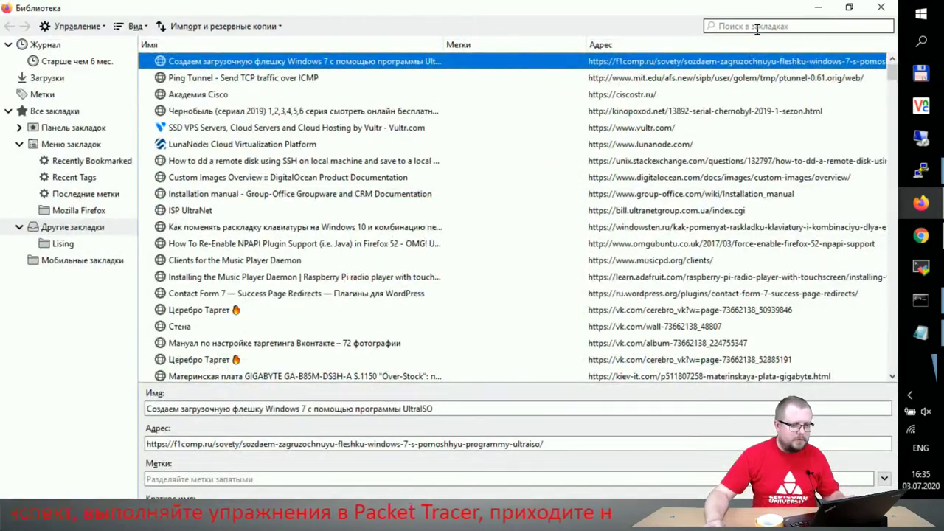
click(757, 28)
text(zabbix)
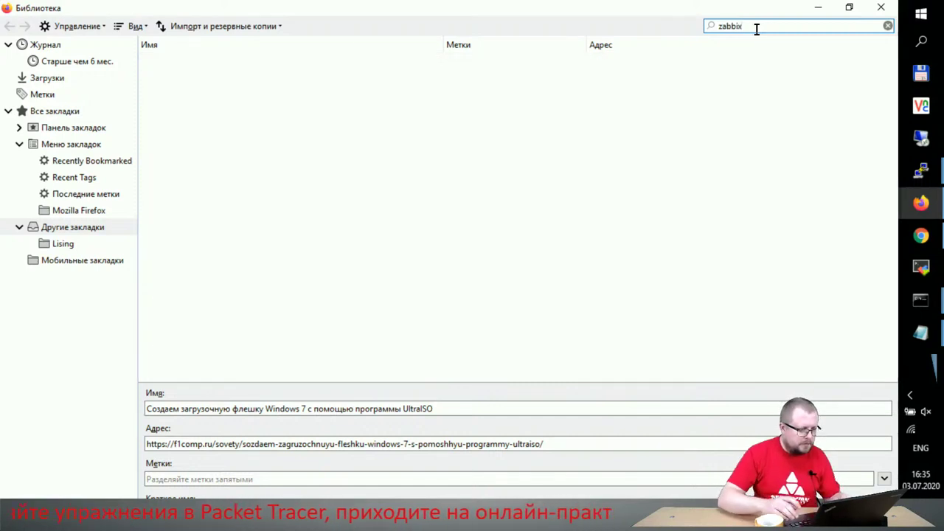
click(63, 112)
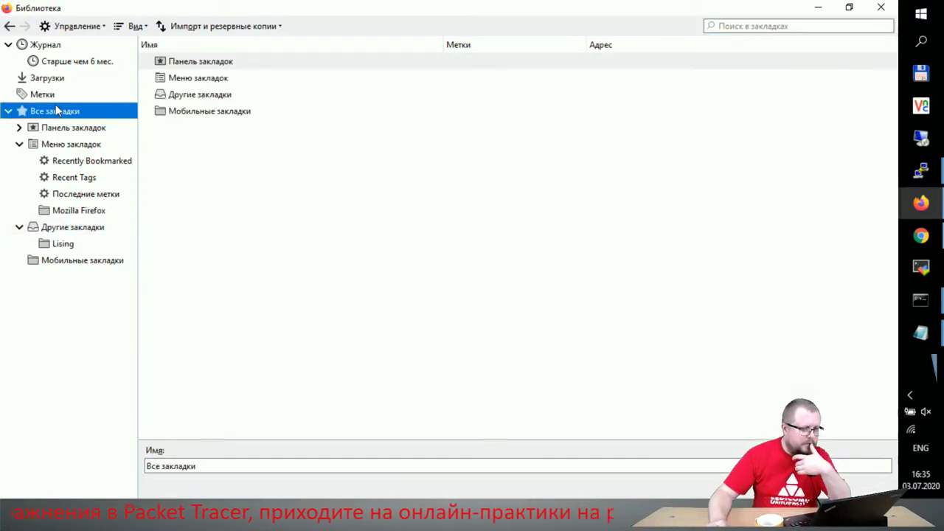
click(739, 28)
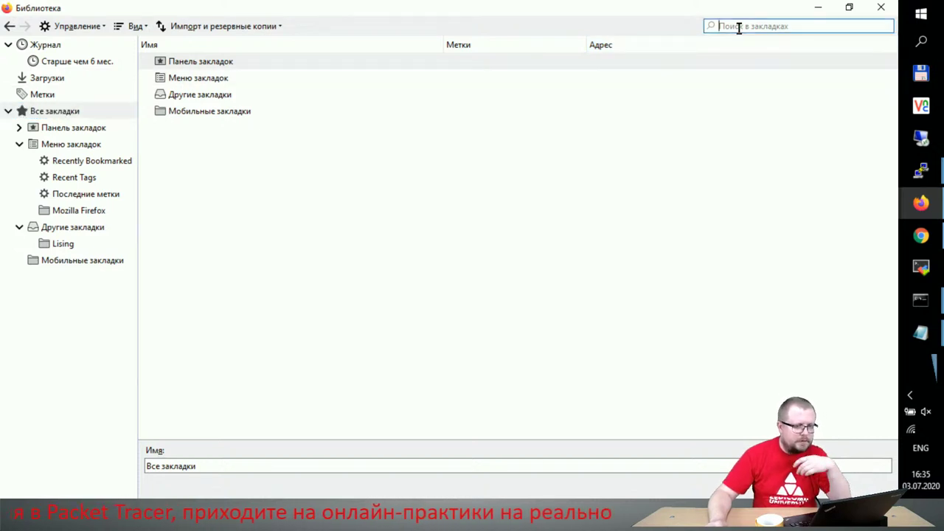
text(za)
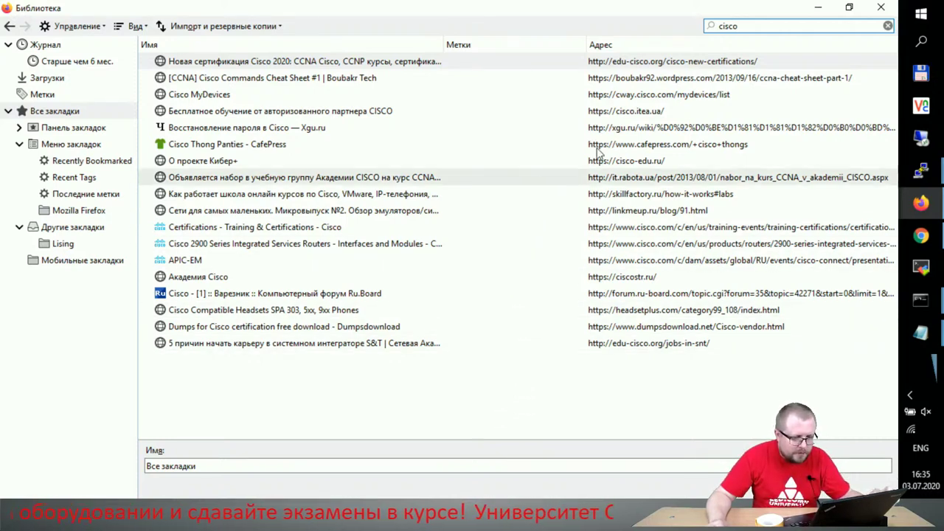
click(881, 7)
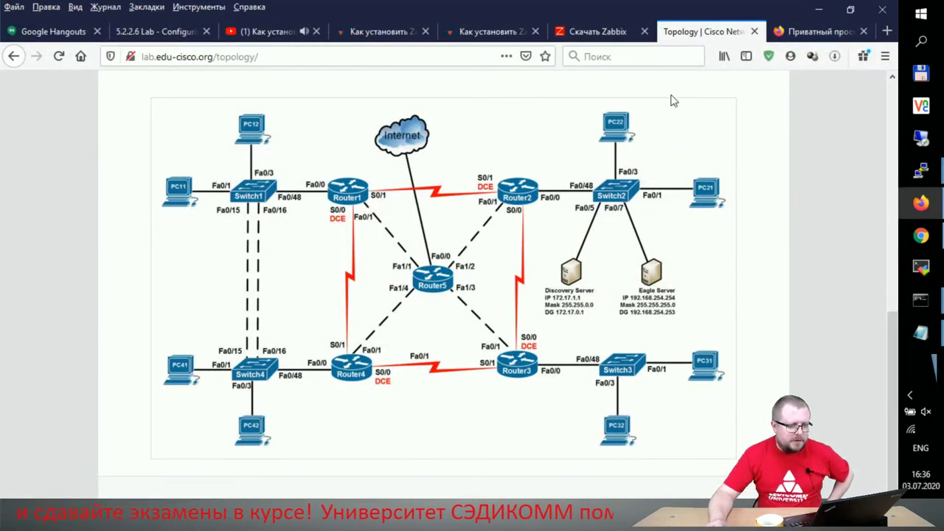
click(932, 242)
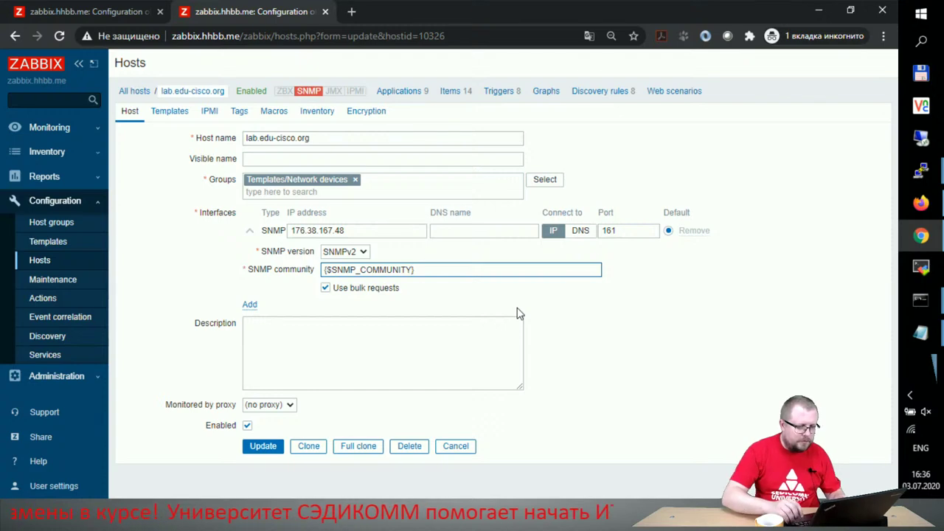
Step: Type MyCommunity directly over the {$SNMP_COMMUNITY} macro in the SNMP community field and update the host
mouse_move(921, 332)
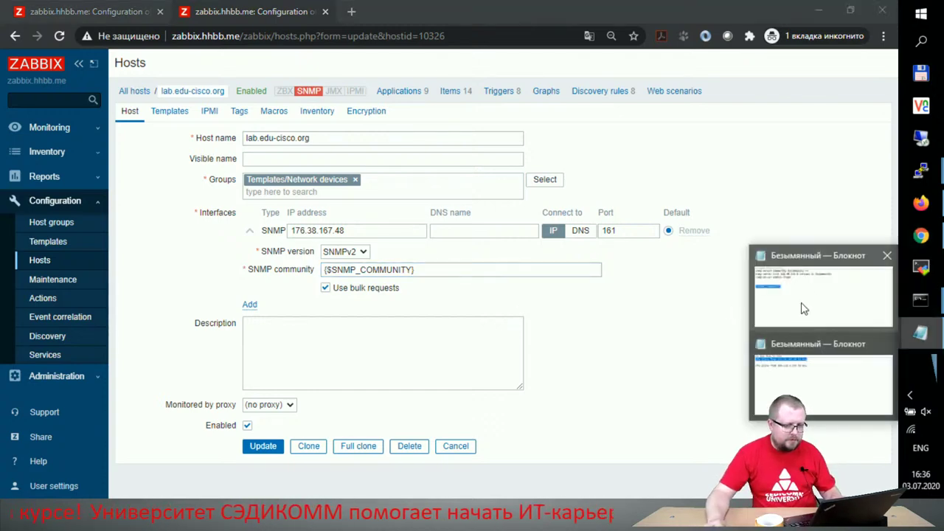
click(805, 310)
click(148, 214)
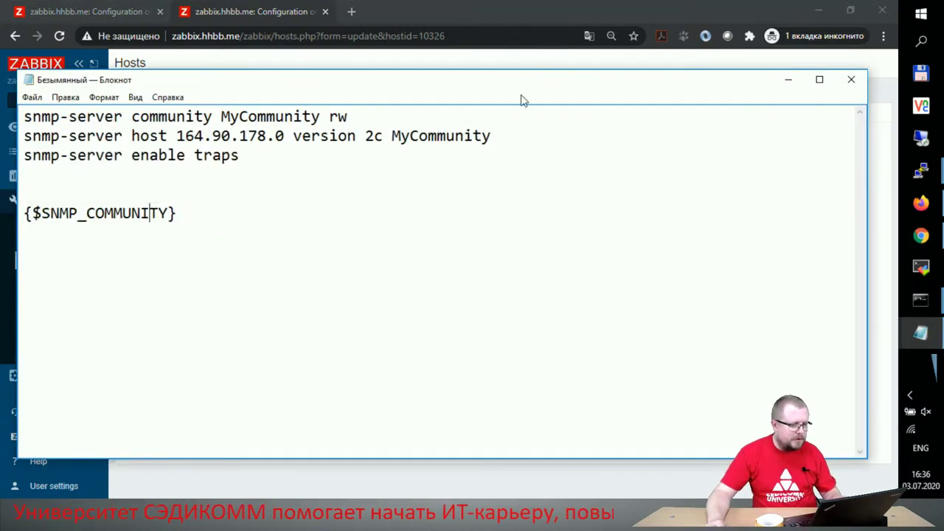
click(788, 79)
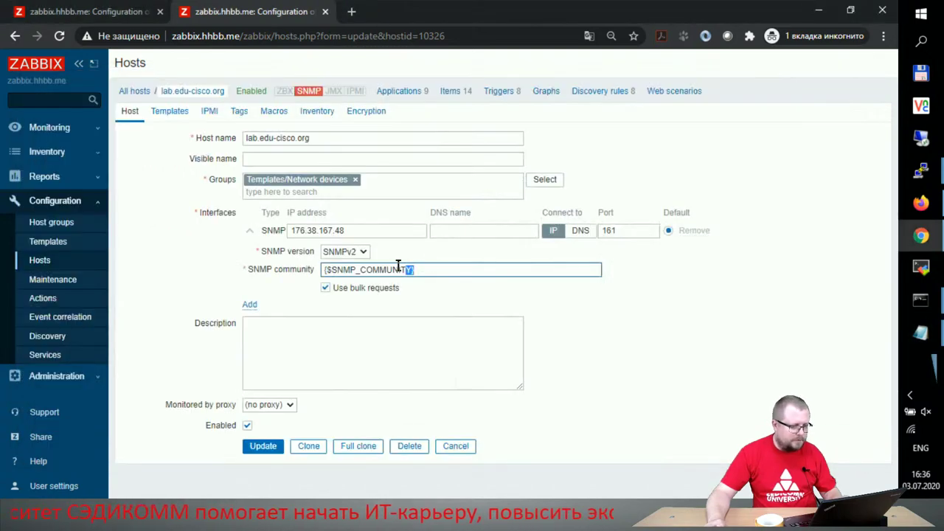
drag(399, 265, 274, 273)
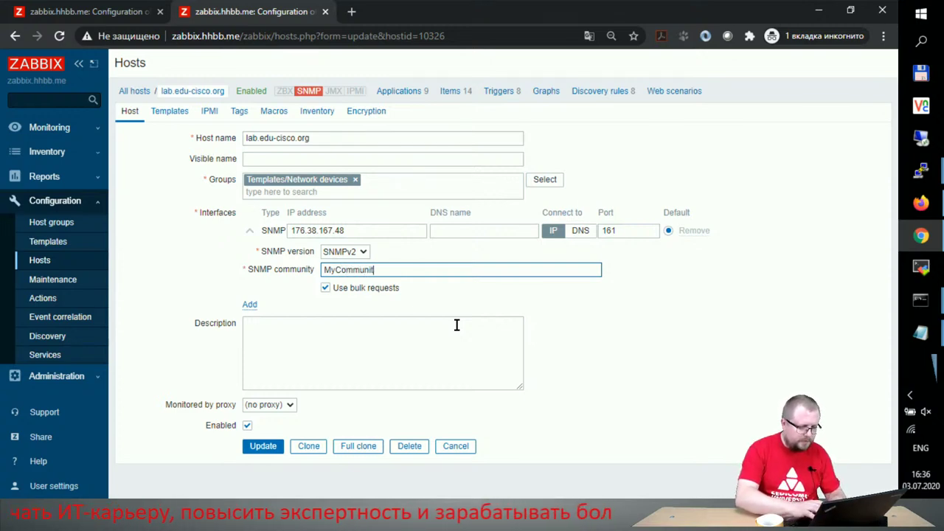
click(262, 444)
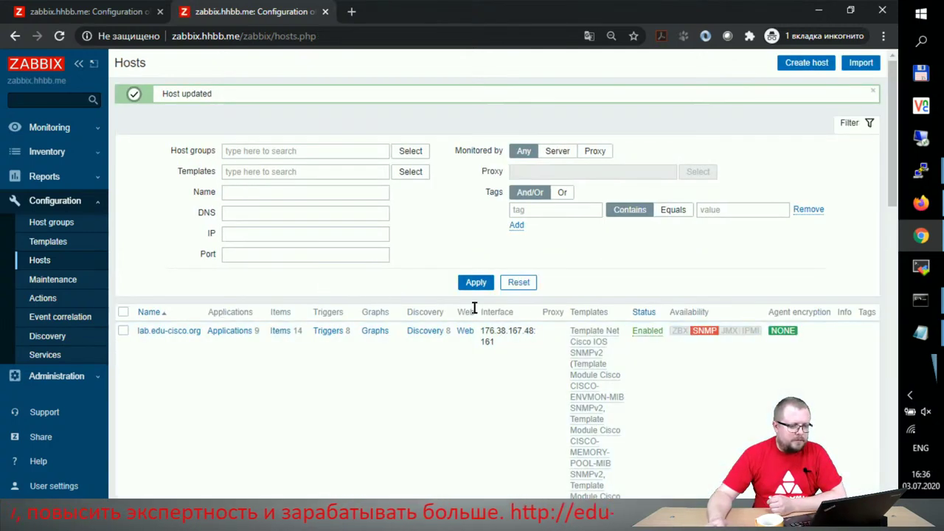
Step: Disable the lab.edu-cisco.org host, then re-enable it
click(653, 334)
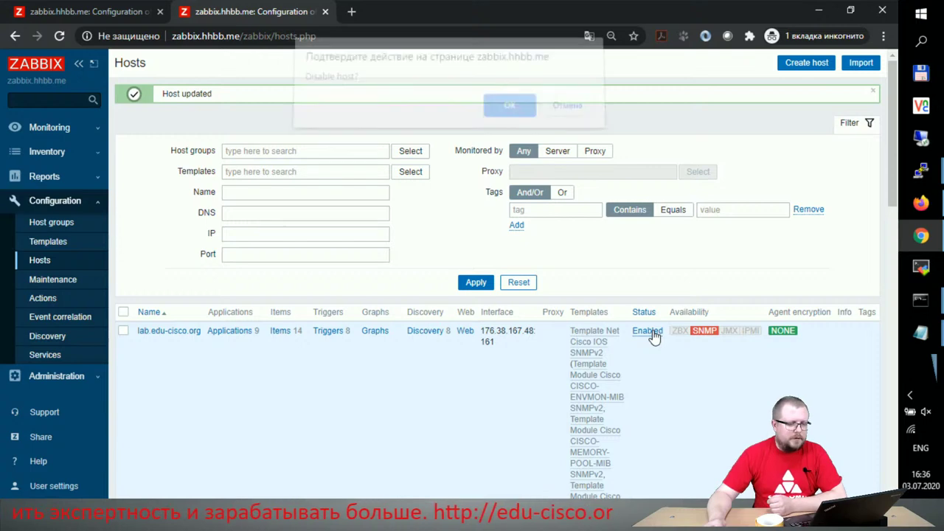
click(509, 115)
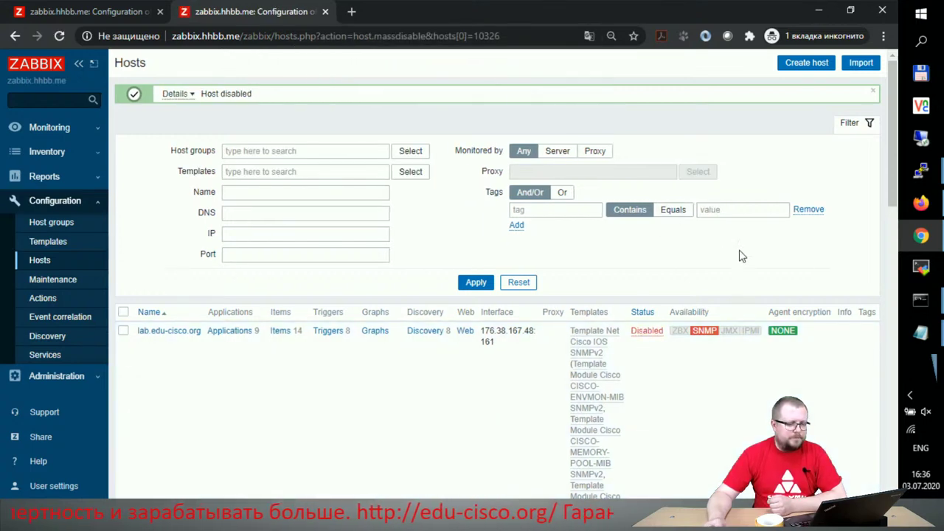
click(651, 332)
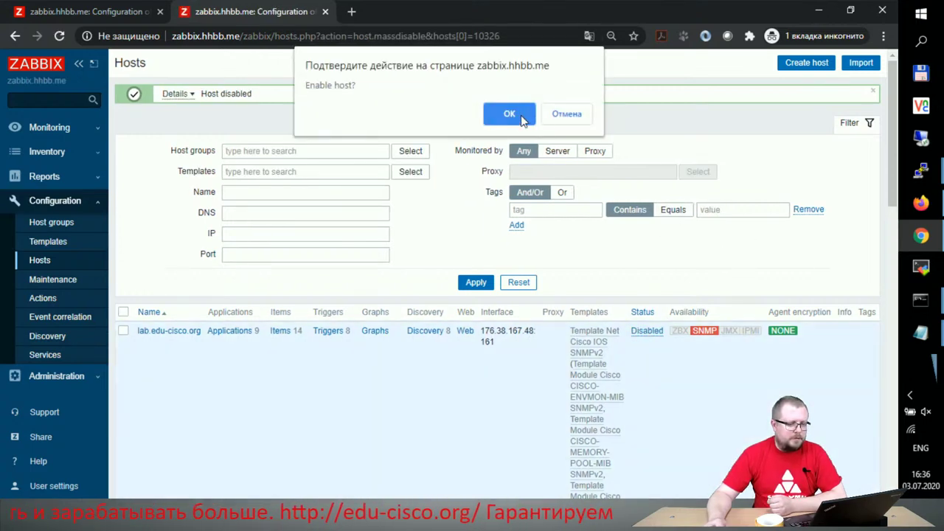
click(509, 115)
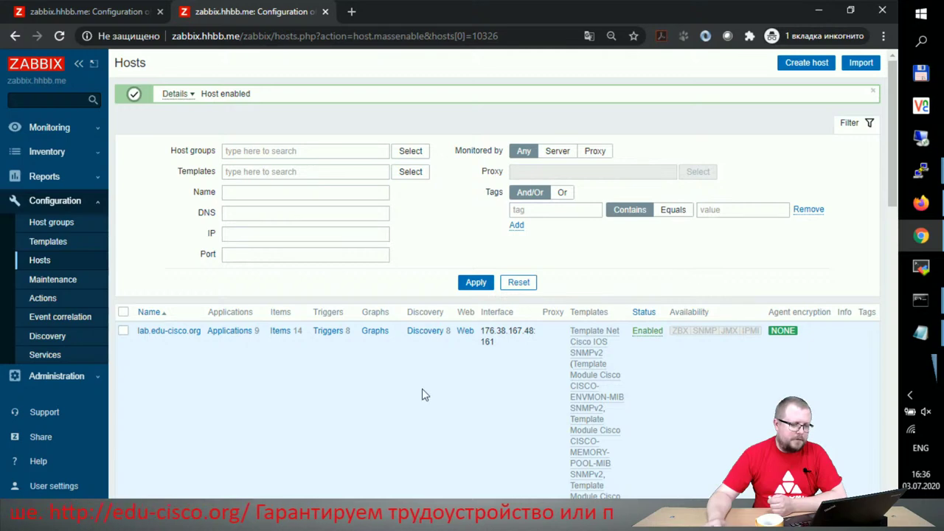
scroll(205, 254, down, 3)
scroll(406, 341, down, 2)
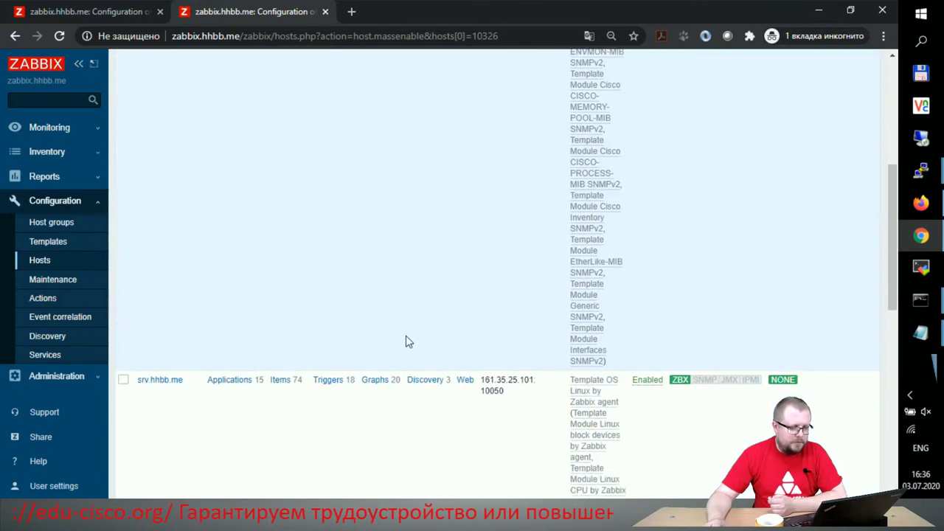
scroll(406, 342, up, 4)
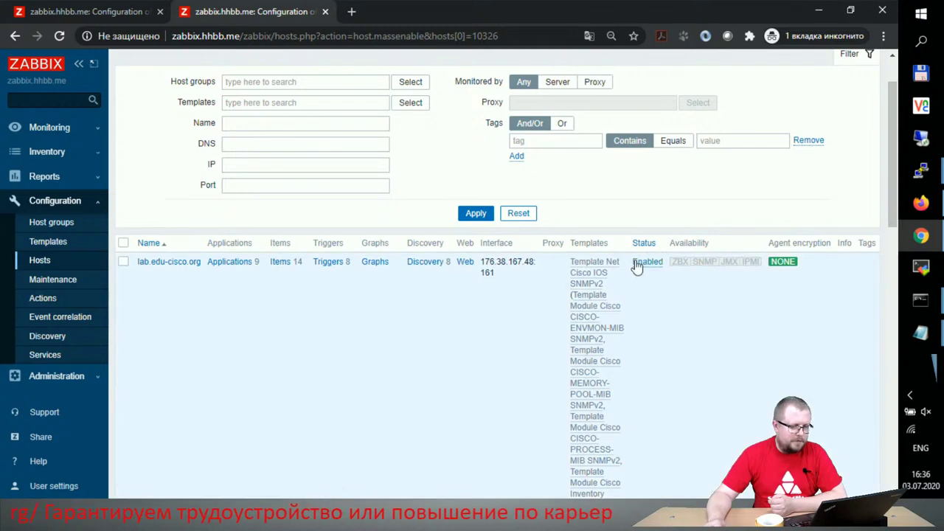
Step: Toggle the host to Disabled and back to Enabled a second time, then open its edit form
click(638, 262)
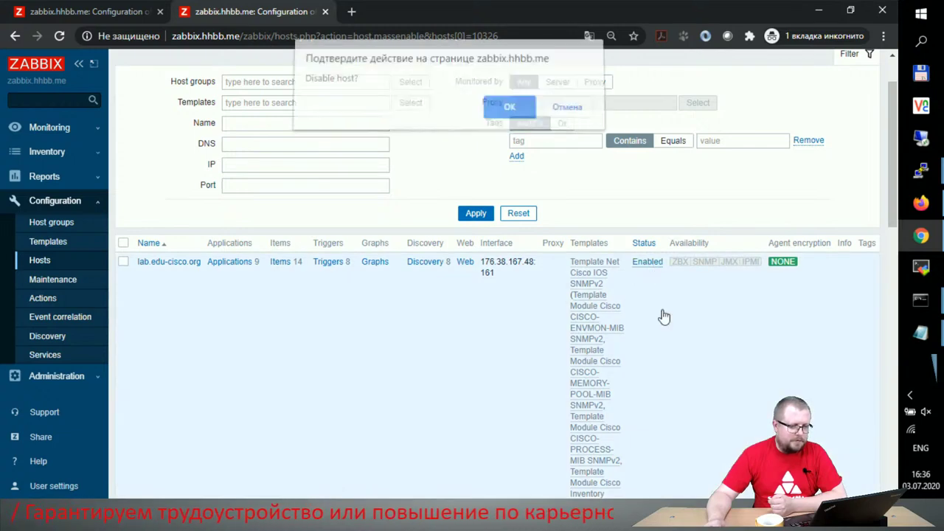
click(507, 110)
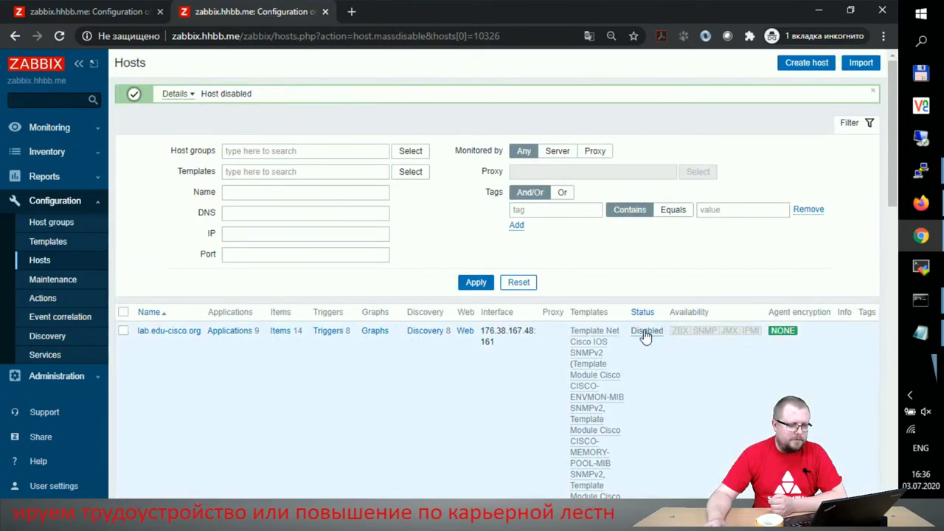
click(646, 331)
key(Return)
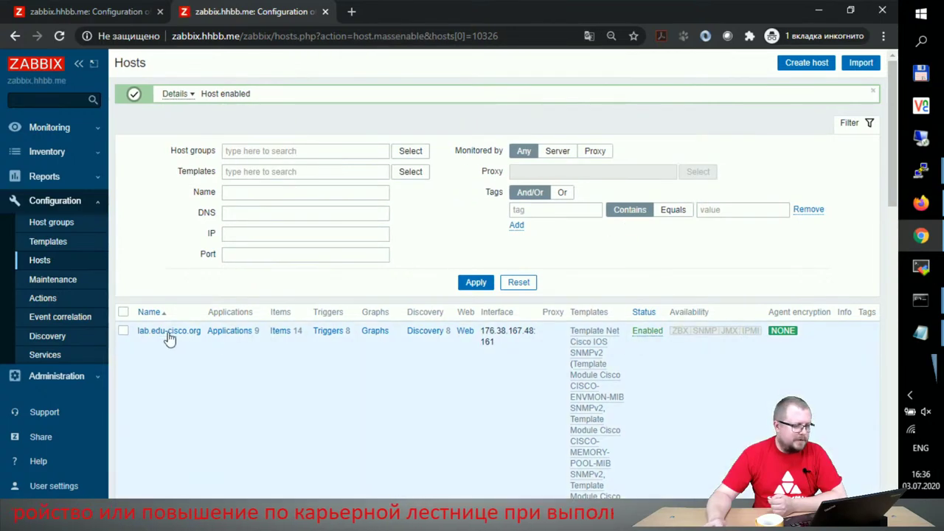
click(159, 332)
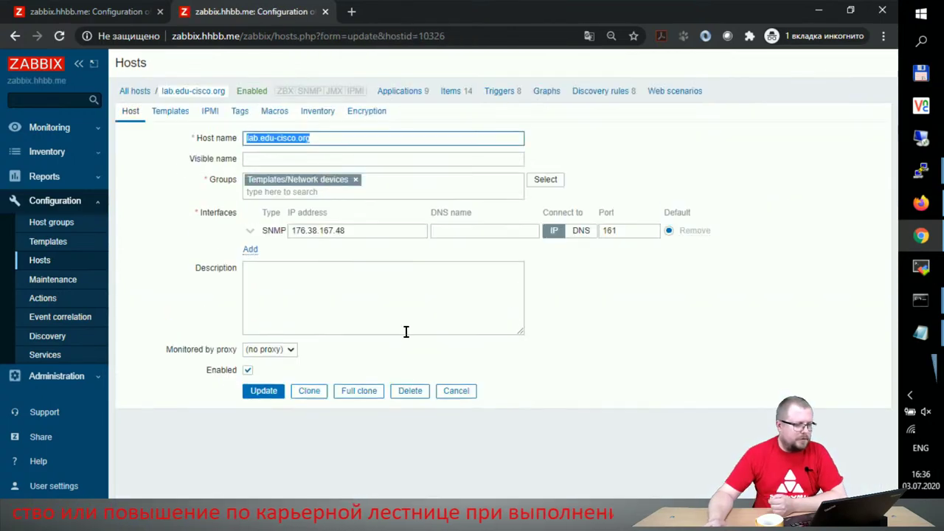
Step: Review the host's SNMP interface and linked templates, then search 'cisco cconect to zzabix' in a new tab
click(250, 233)
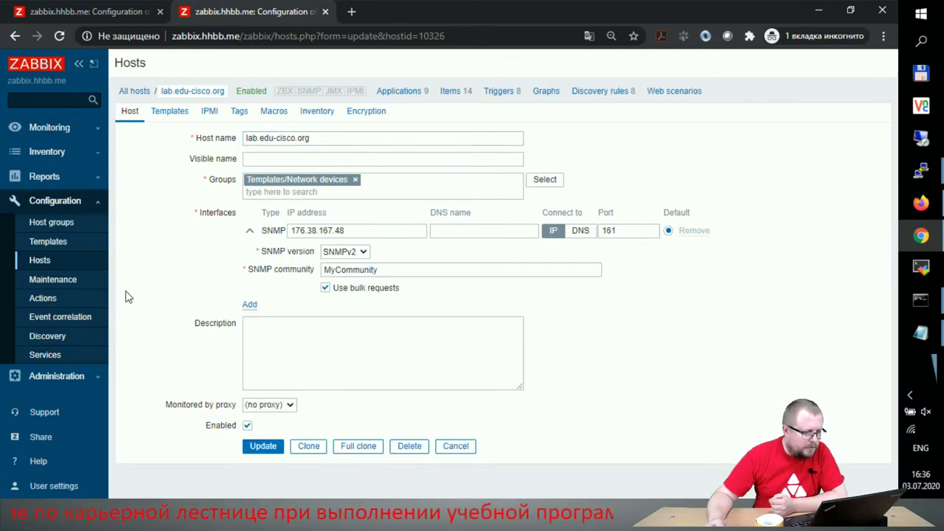
click(171, 113)
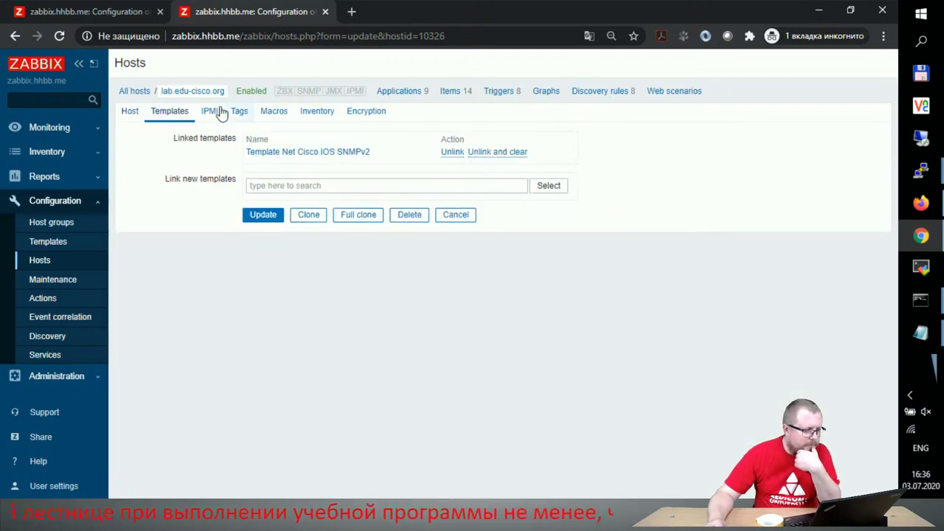
click(219, 112)
click(169, 115)
click(128, 114)
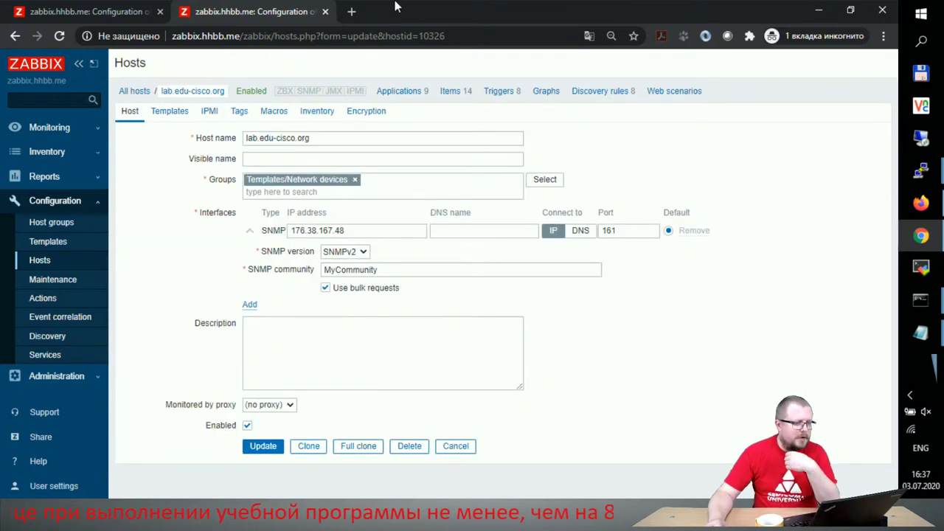
click(353, 11)
text(cisc)
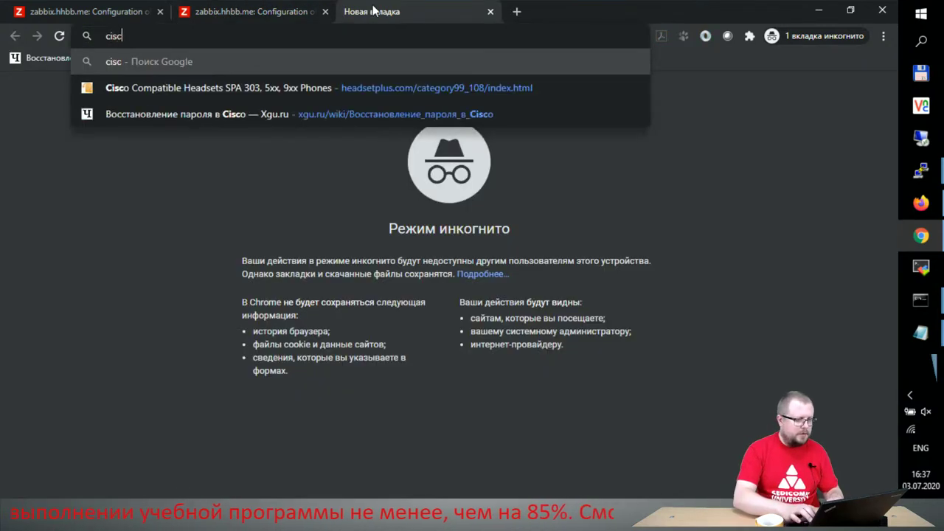
text(o c)
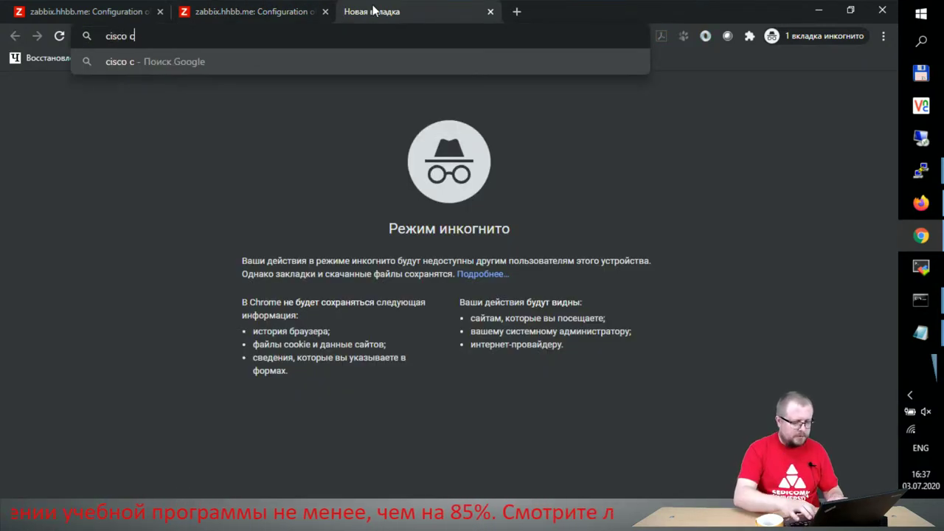
text(conect to )
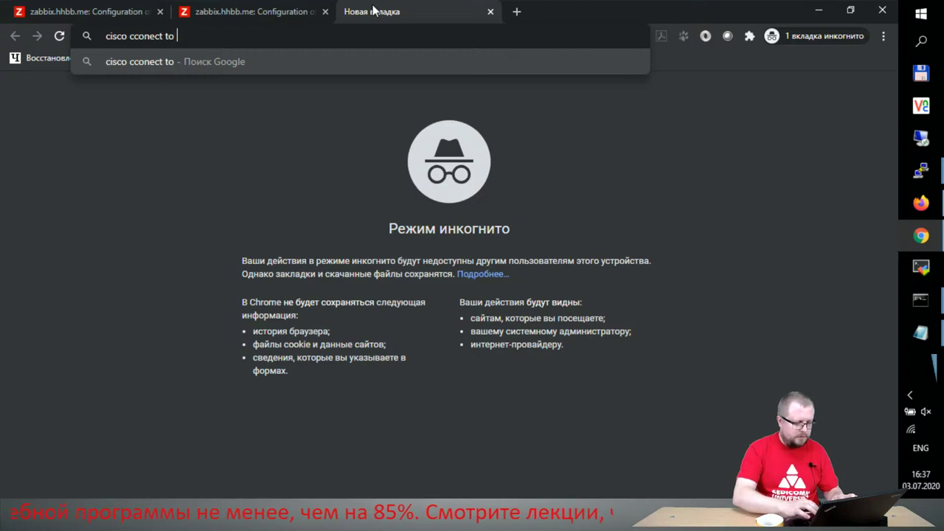
text(zzabix)
Step: Run the search and open the Cisco switch monitoring result in a background tab
key(Return)
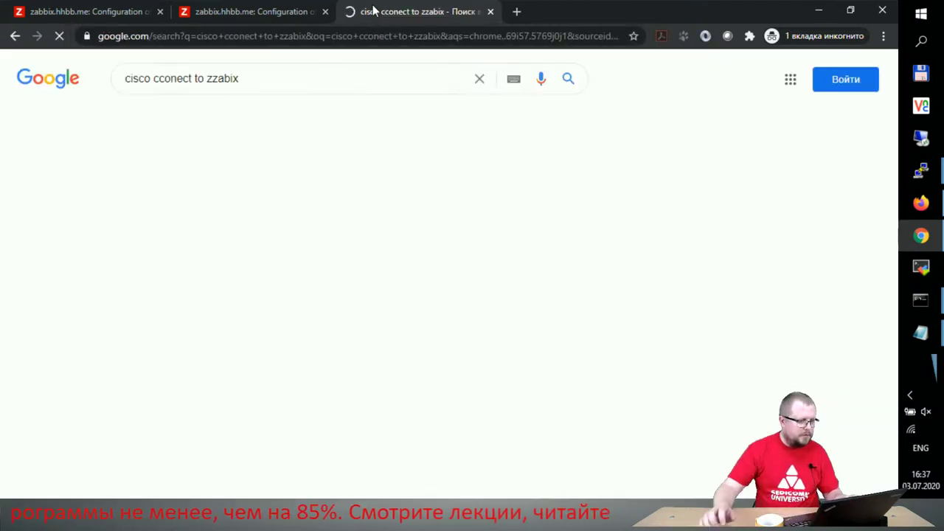
scroll(597, 249, down, 2)
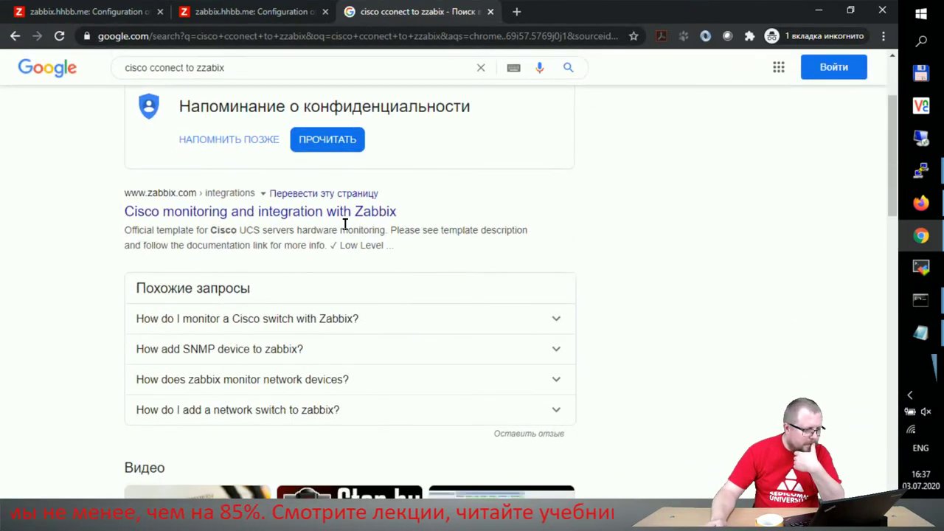
scroll(705, 318, down, 5)
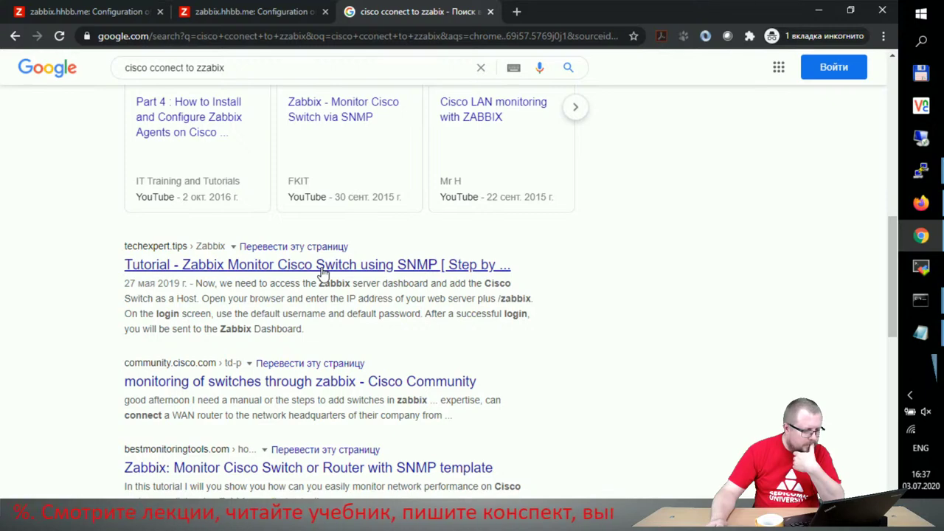
right_click(285, 469)
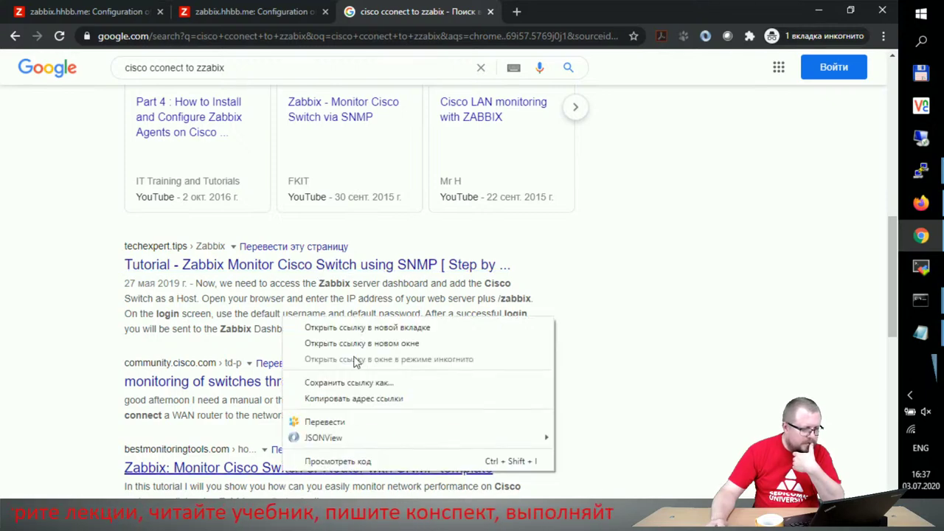
click(351, 330)
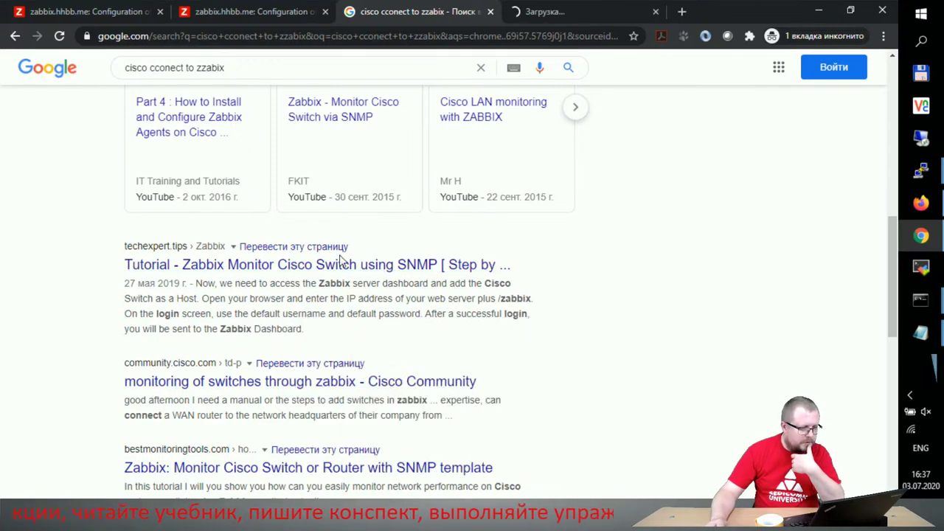
Step: Open the techexpert tutorial and Cisco Community thread in new tabs, then view the bestmonitoringtools guide
right_click(320, 267)
click(328, 273)
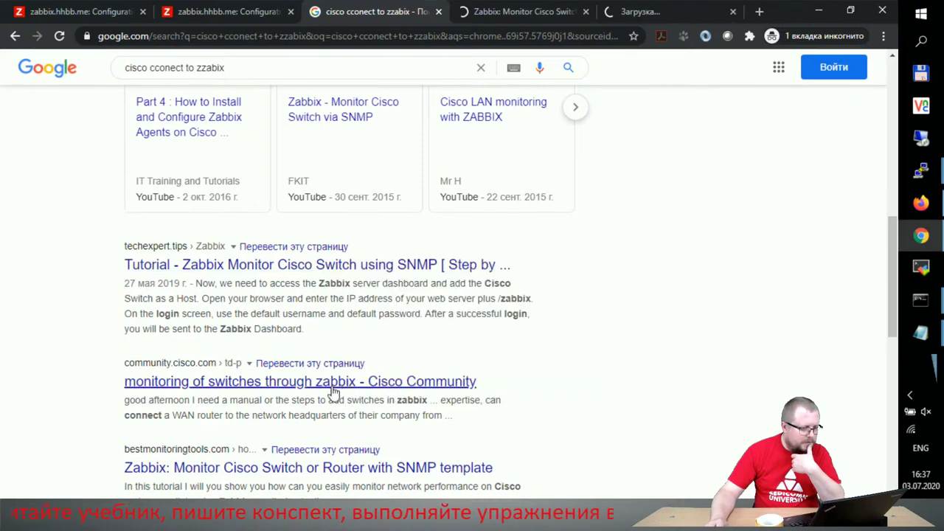
right_click(332, 390)
click(406, 395)
scroll(620, 358, down, 4)
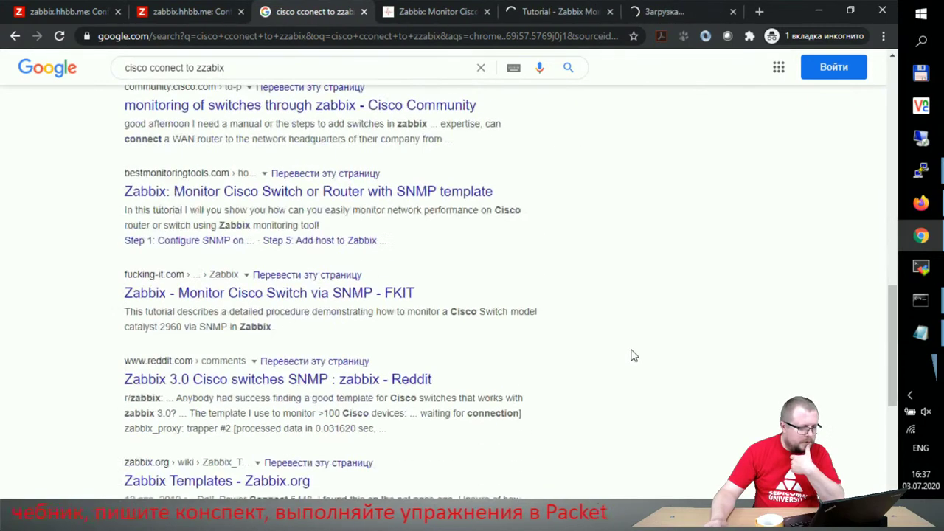
click(443, 11)
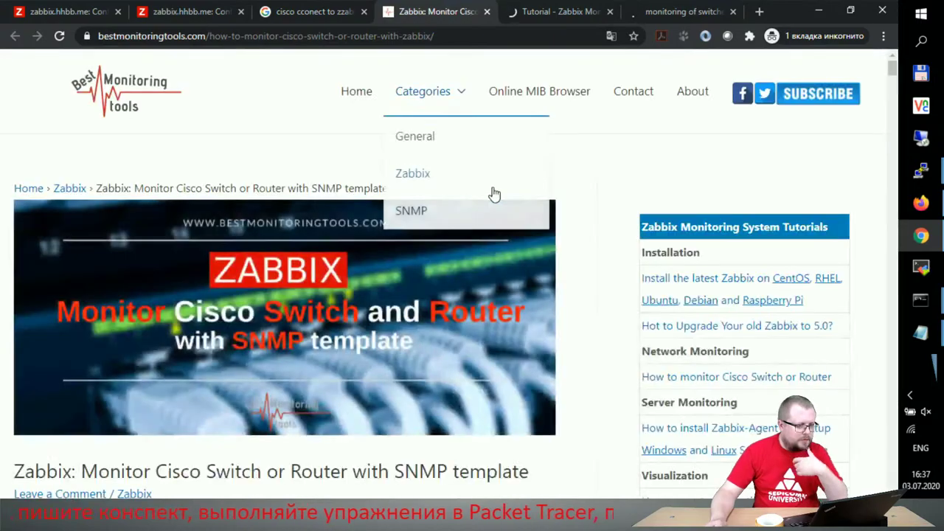
Step: Switch to the techexpert Zabbix Cisco switch tutorial and scroll through it
scroll(407, 312, down, 5)
click(526, 10)
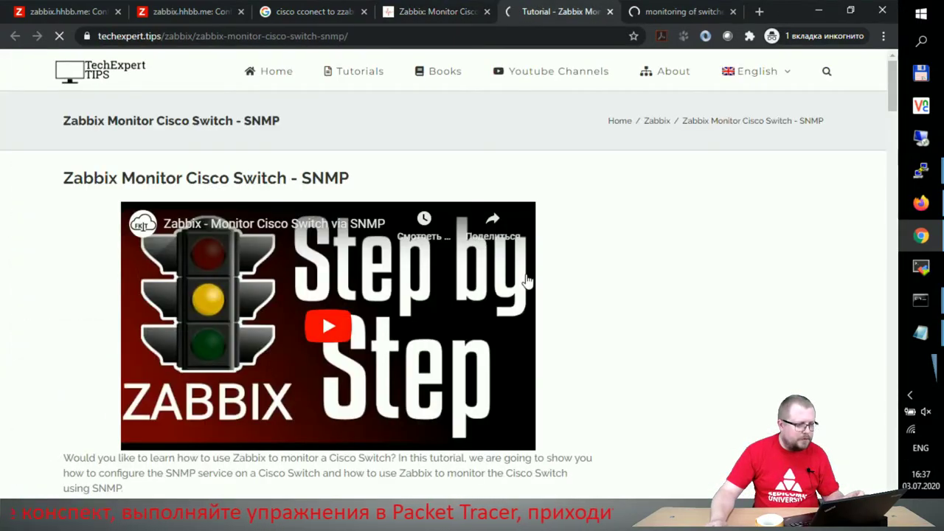
scroll(515, 325, down, 8)
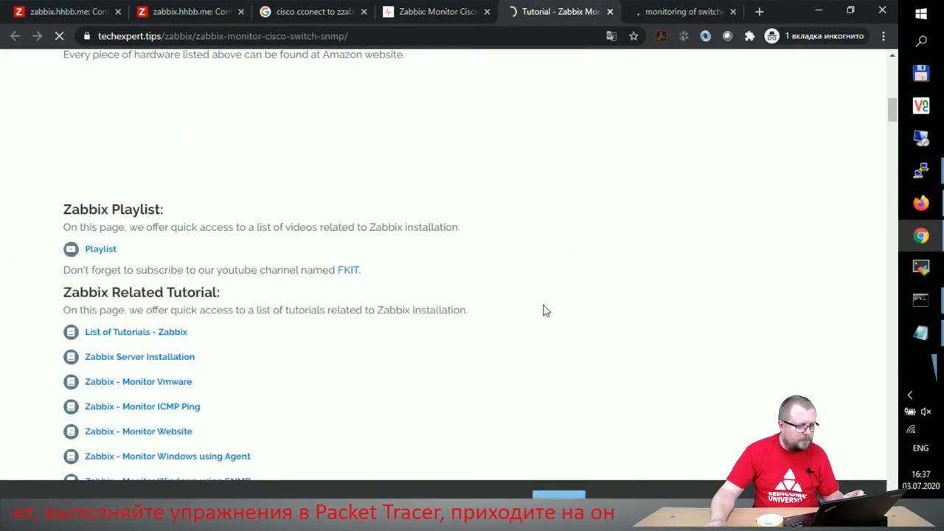
scroll(555, 410, down, 4)
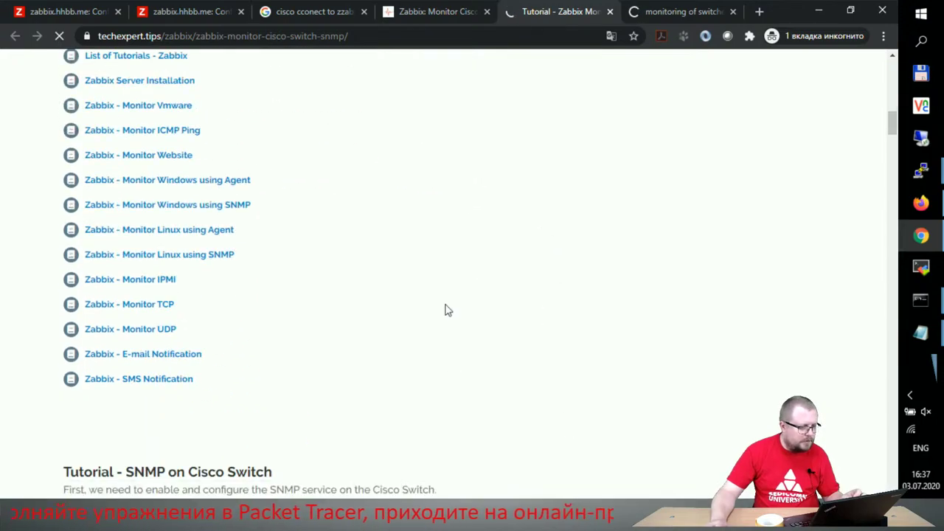
scroll(448, 310, down, 5)
scroll(449, 308, down, 5)
scroll(452, 306, down, 10)
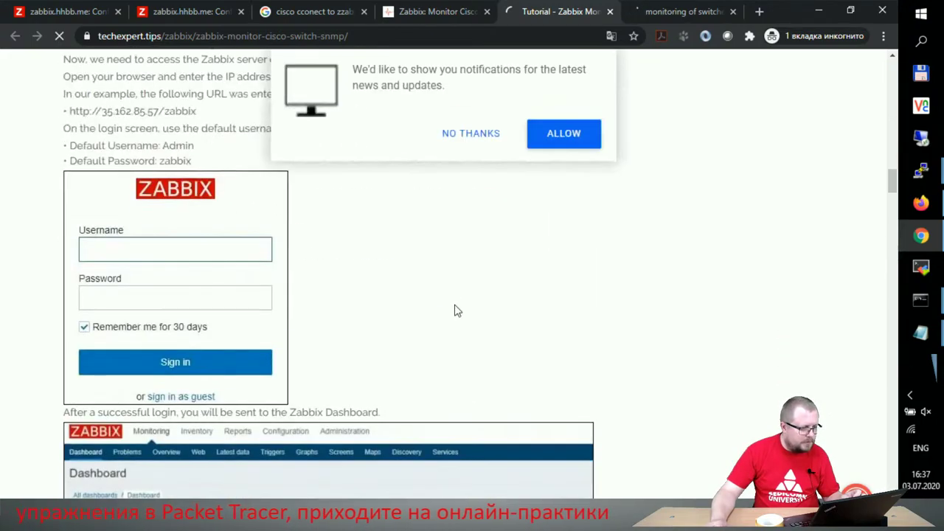
scroll(455, 310, down, 10)
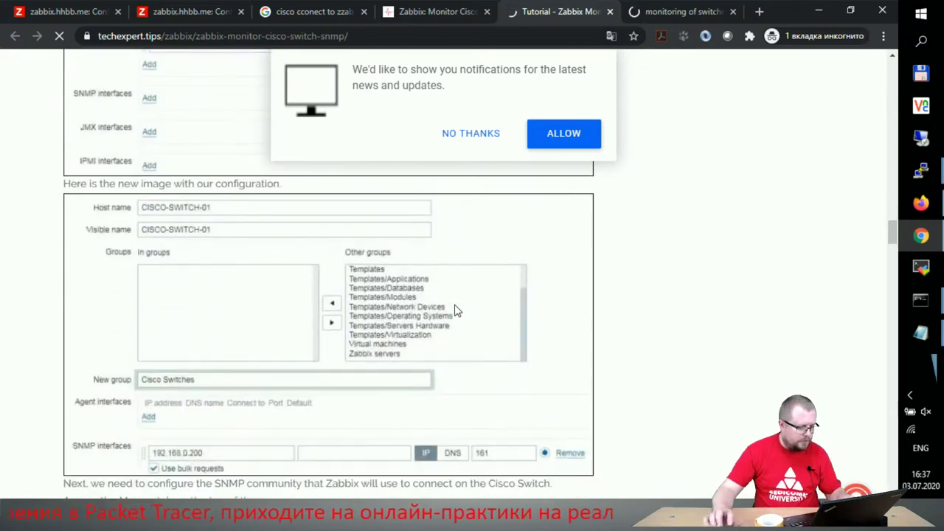
Step: Search the tutorial page for 'comm', dismiss the newsletter and notification popups, and keep reading
key(ctrl+f)
text(comm)
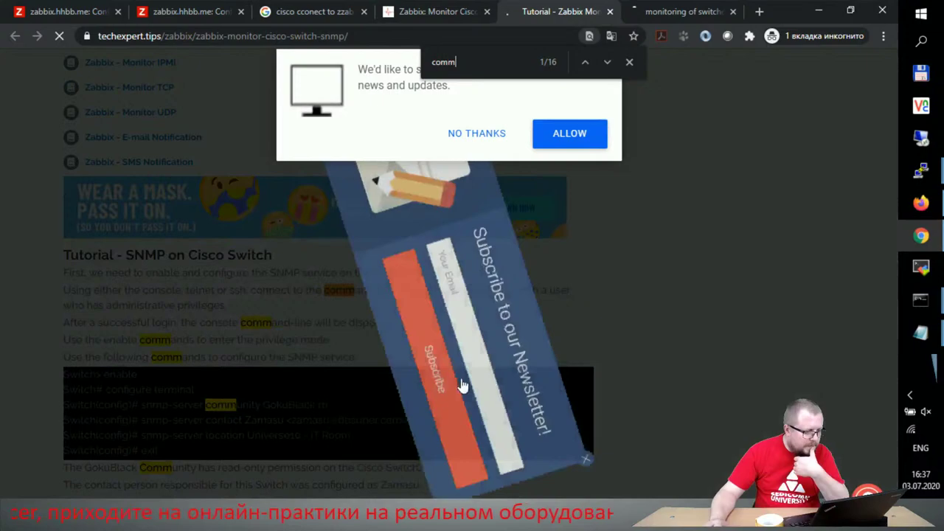
click(672, 206)
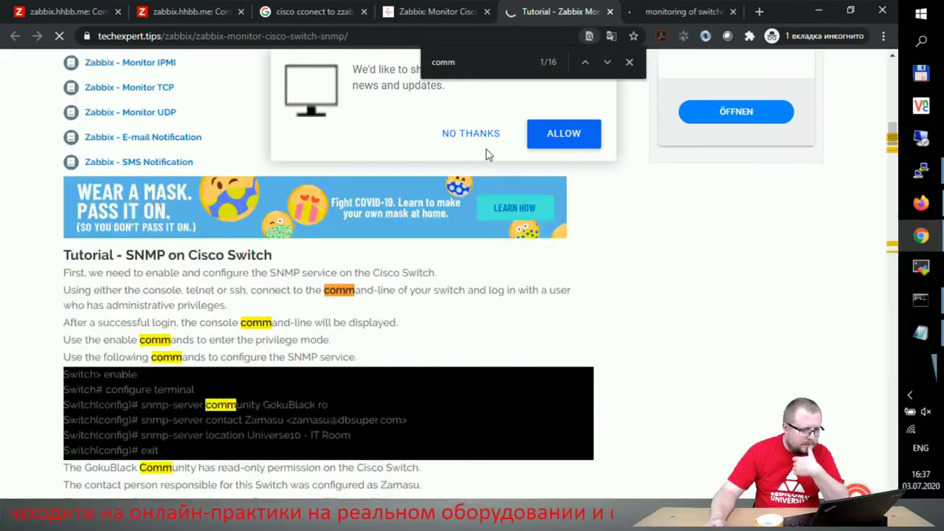
click(469, 138)
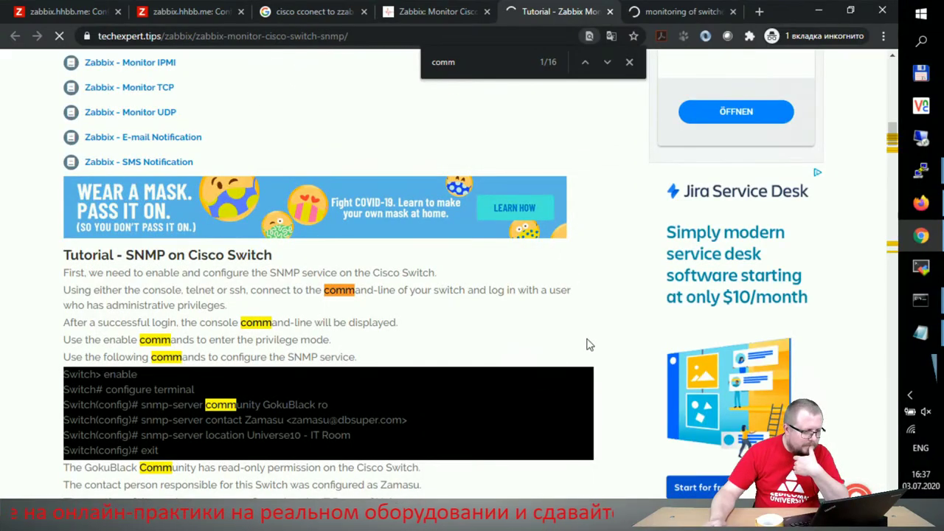
scroll(573, 349, down, 4)
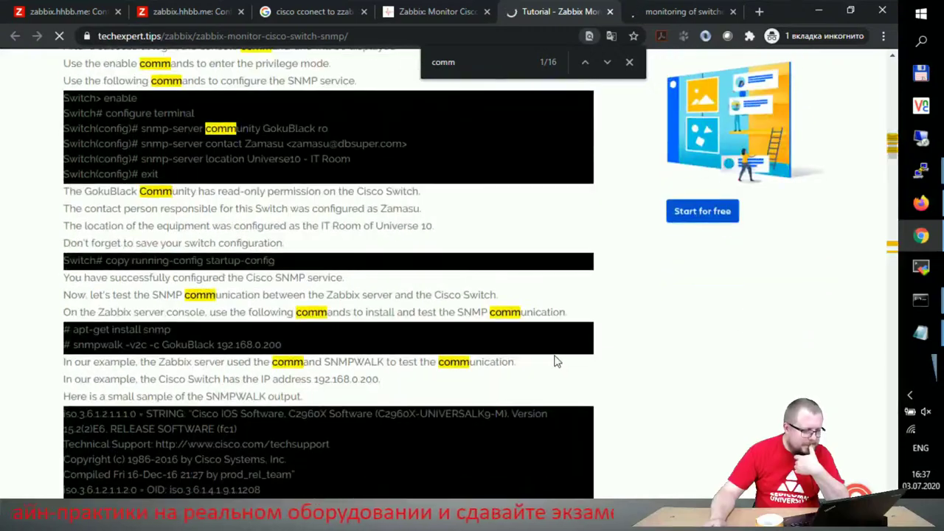
scroll(556, 362, down, 2)
scroll(554, 352, down, 2)
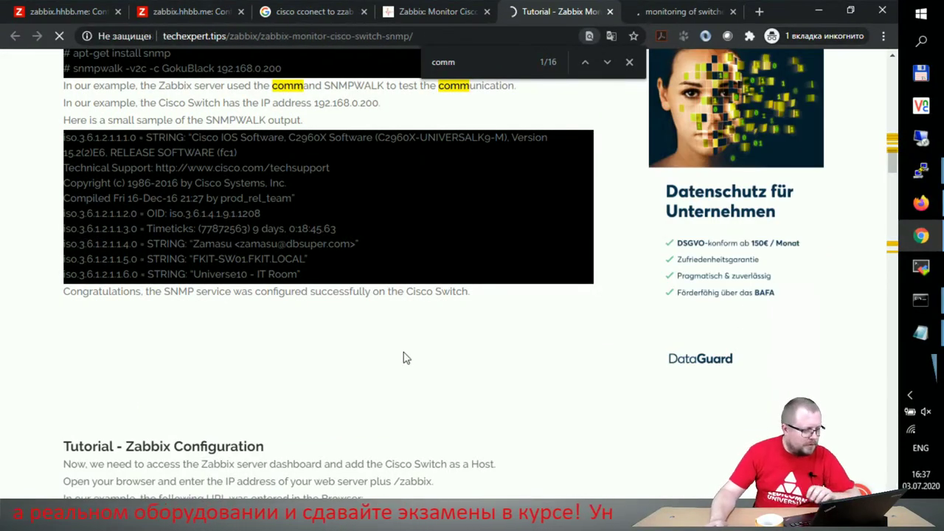
scroll(405, 358, down, 3)
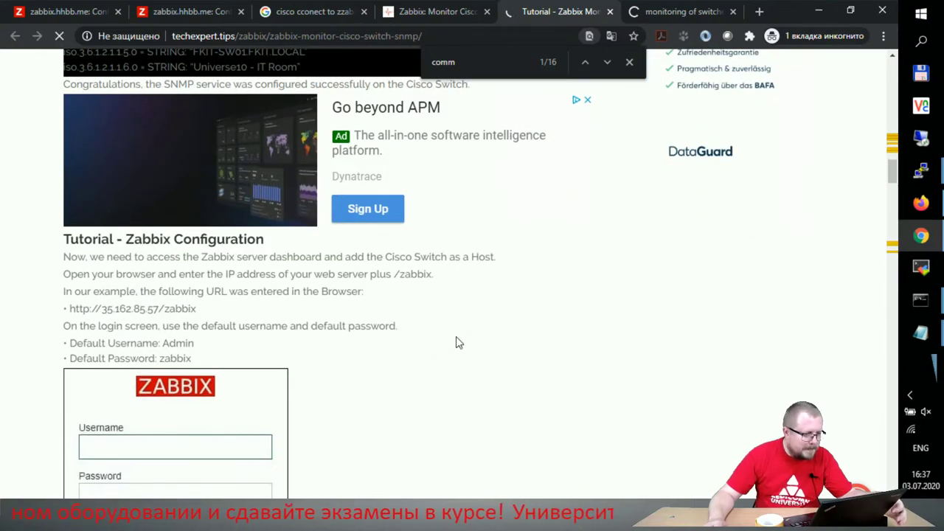
scroll(456, 342, down, 3)
Step: Glance at the Firefox lab topology and Zabbix download pages, then return to the Zabbix host form
click(921, 203)
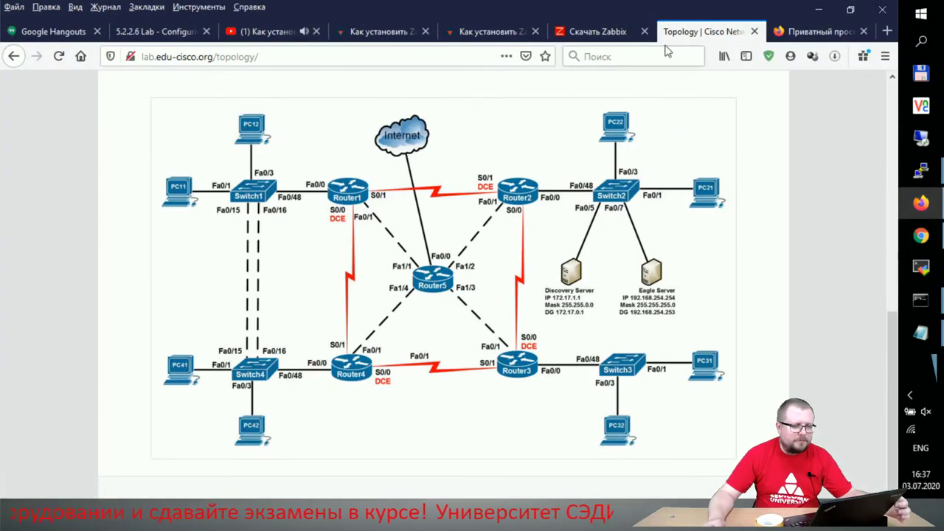
click(594, 31)
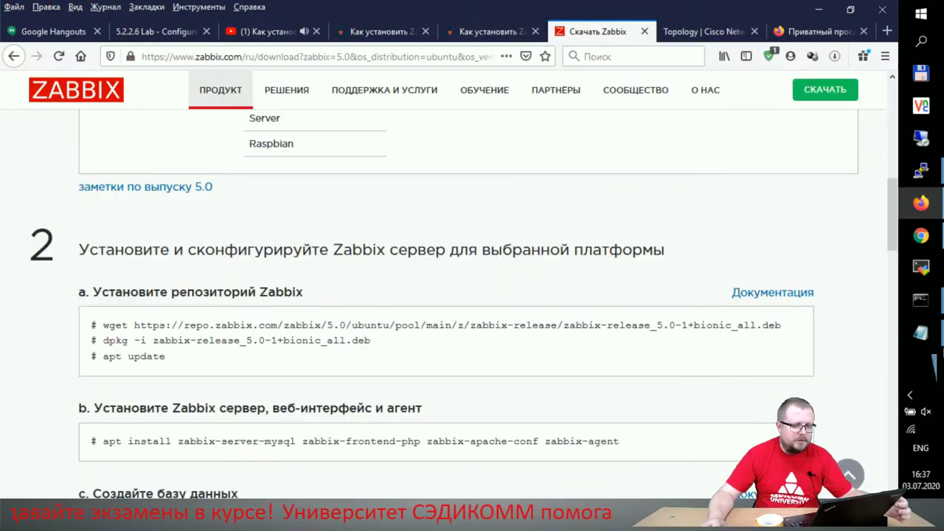
click(921, 236)
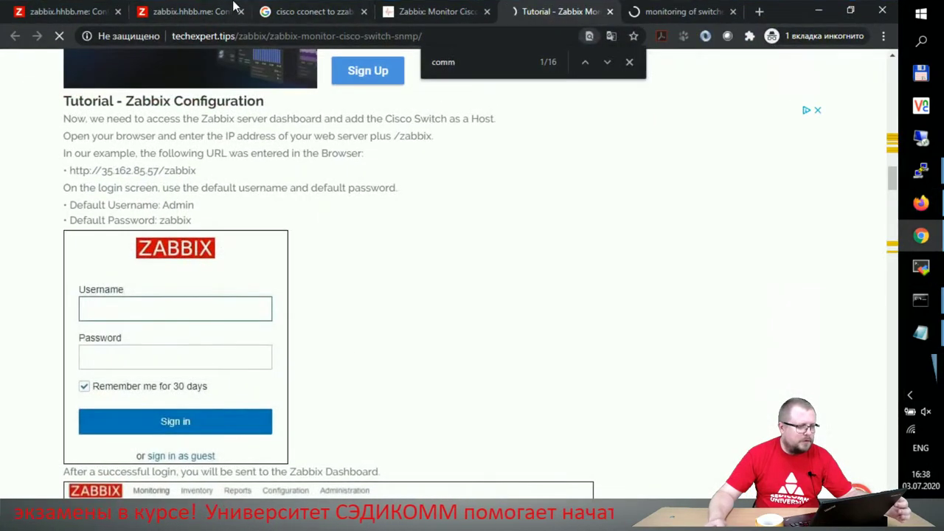
click(199, 11)
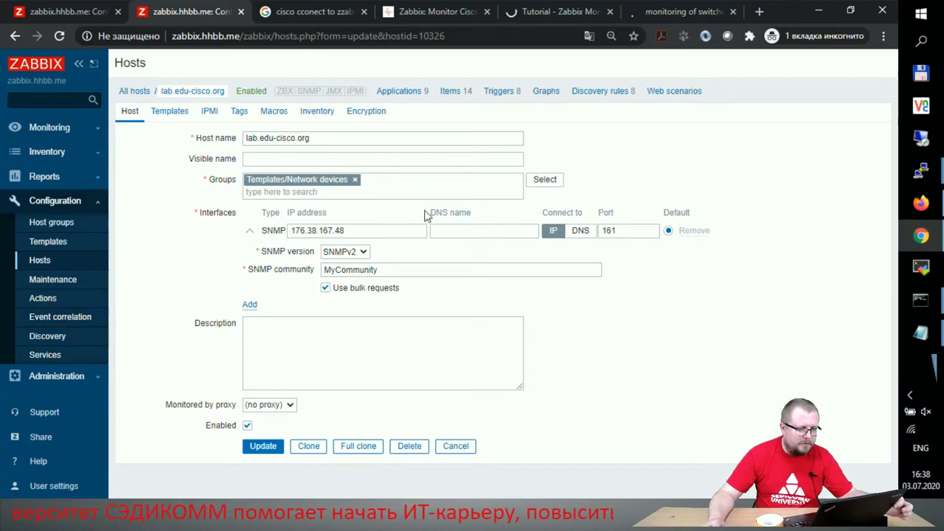
Step: Add a {MYCOMMUNITY} macro on the host's Macros tab and try to save it
click(270, 113)
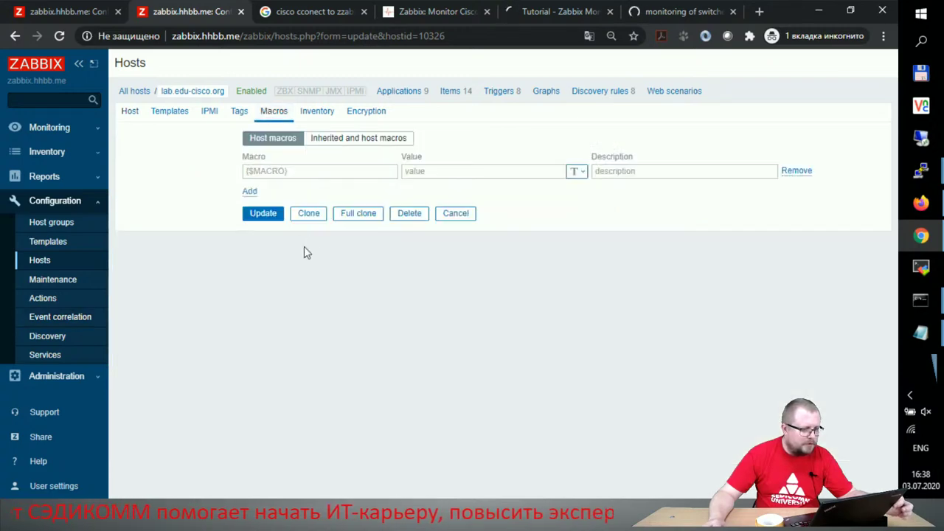
click(314, 174)
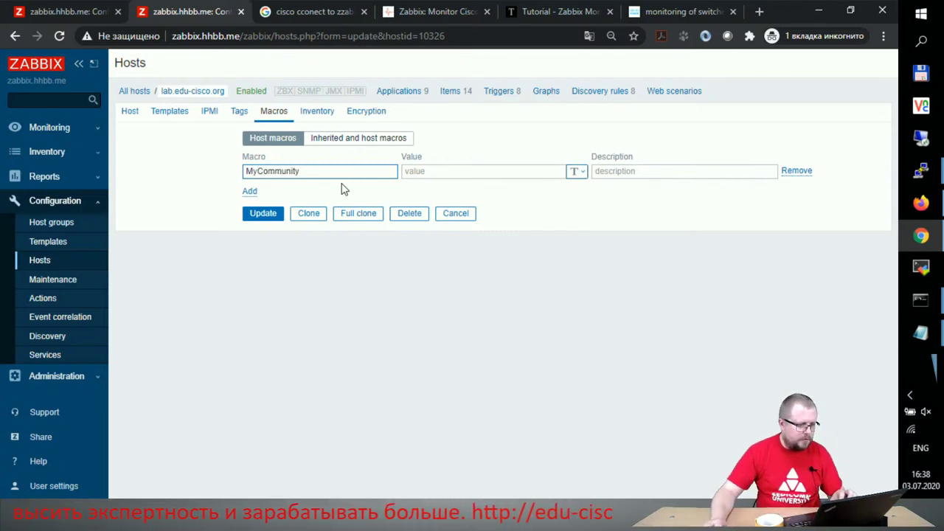
click(273, 215)
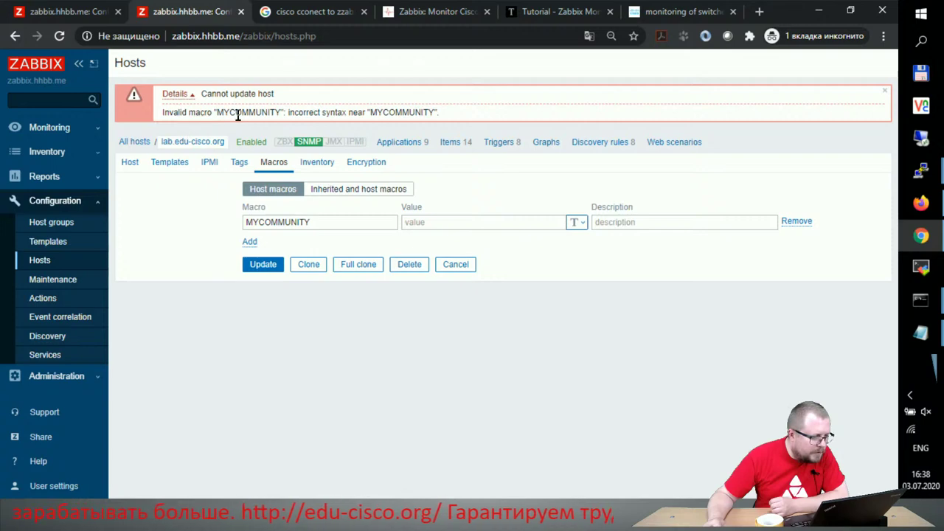
Step: Delete the rejected macro name, update the host again, and return to the hosts list
click(328, 223)
double_click(277, 222)
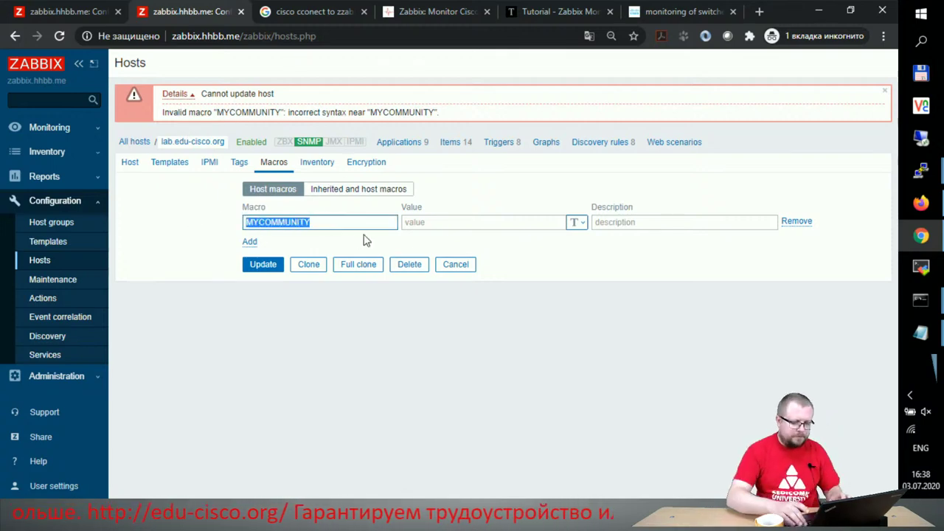
key(BackSpace)
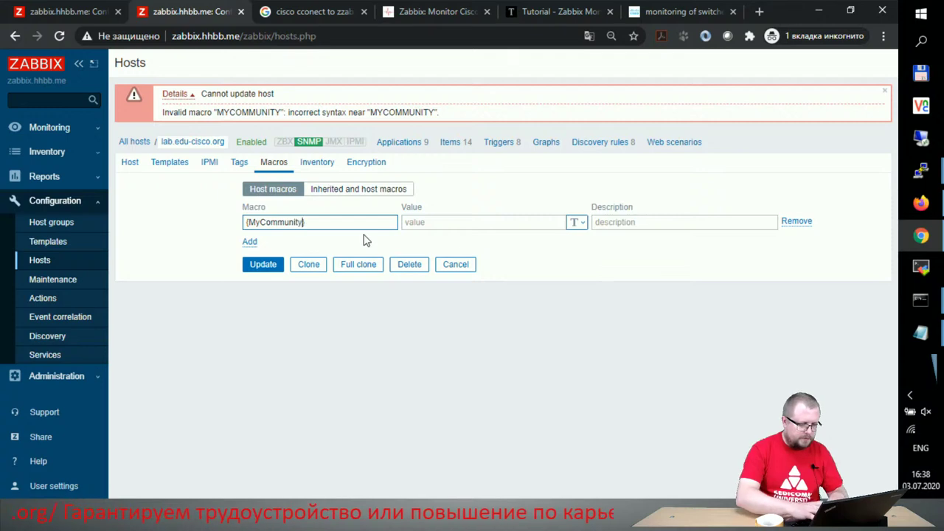
click(263, 267)
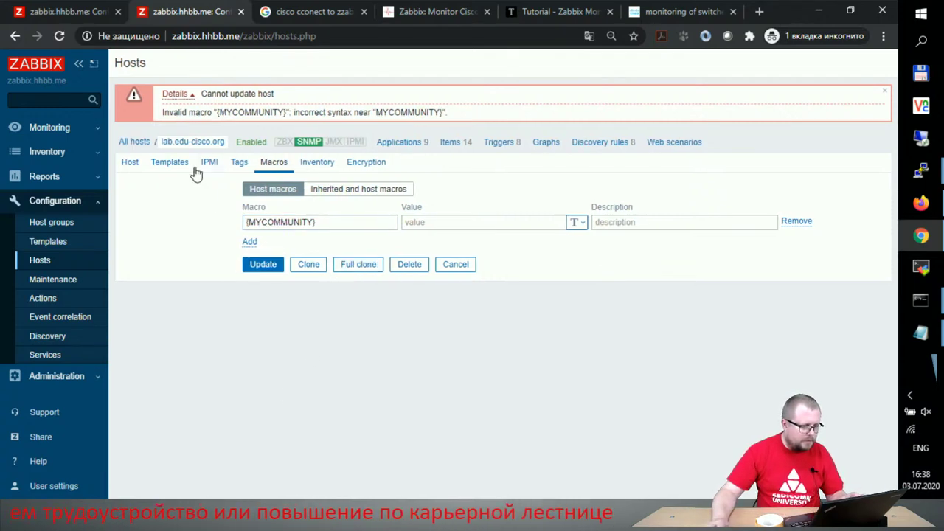
click(135, 142)
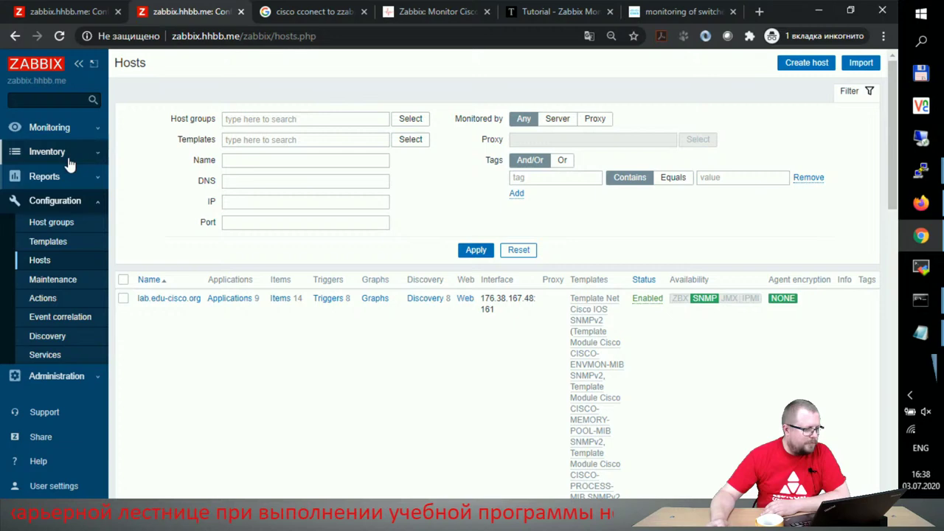
Step: Open the Monitoring Latest data for host lab.edu-cisco.org
click(65, 128)
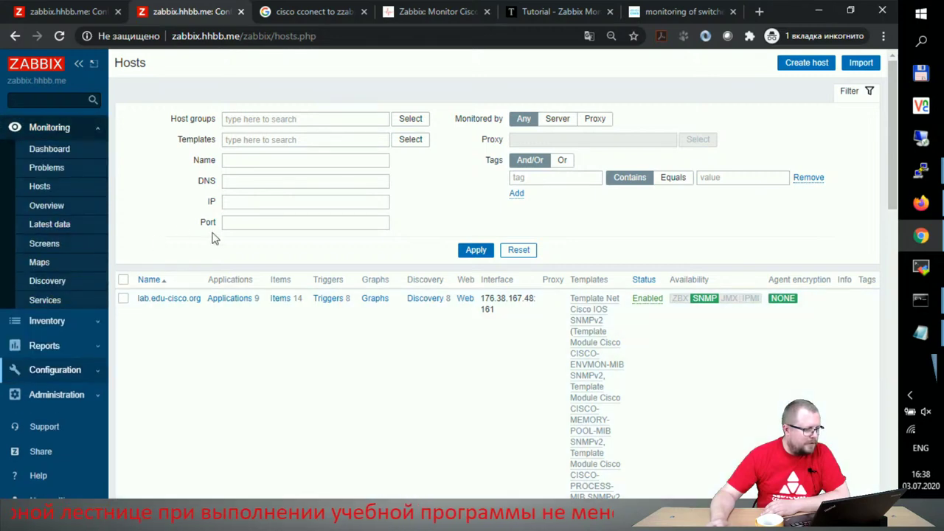
click(39, 186)
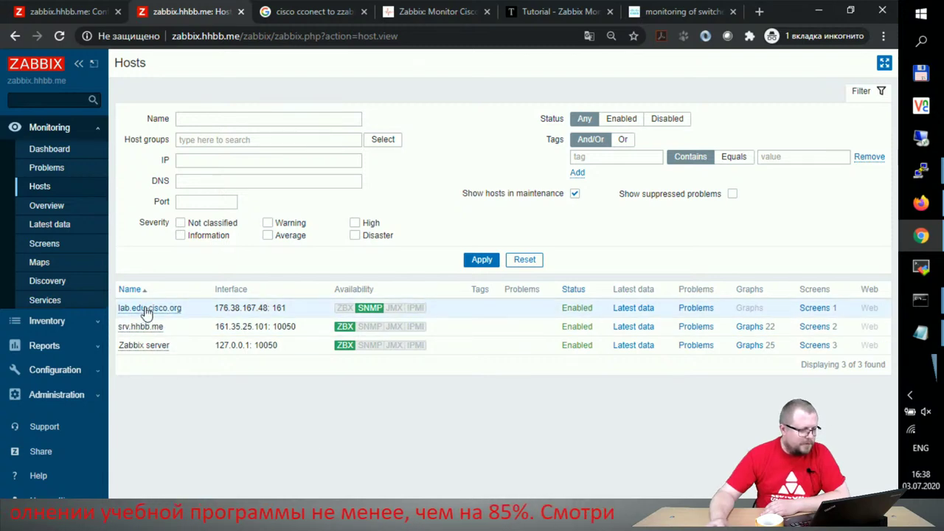
click(147, 312)
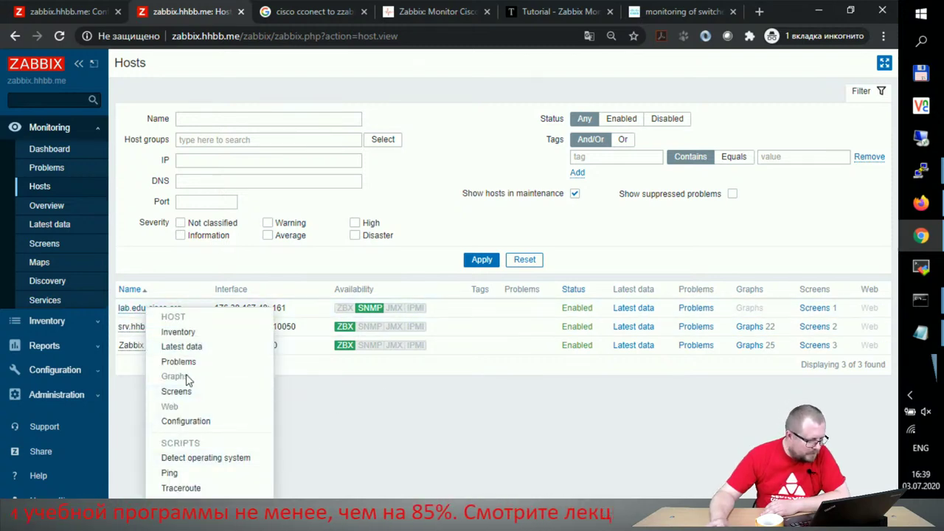
click(181, 347)
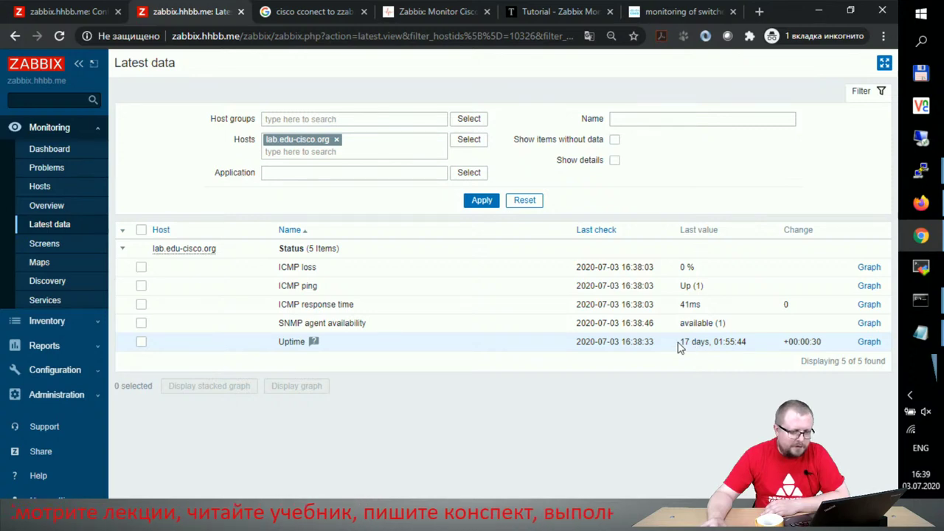
mouse_move(315, 344)
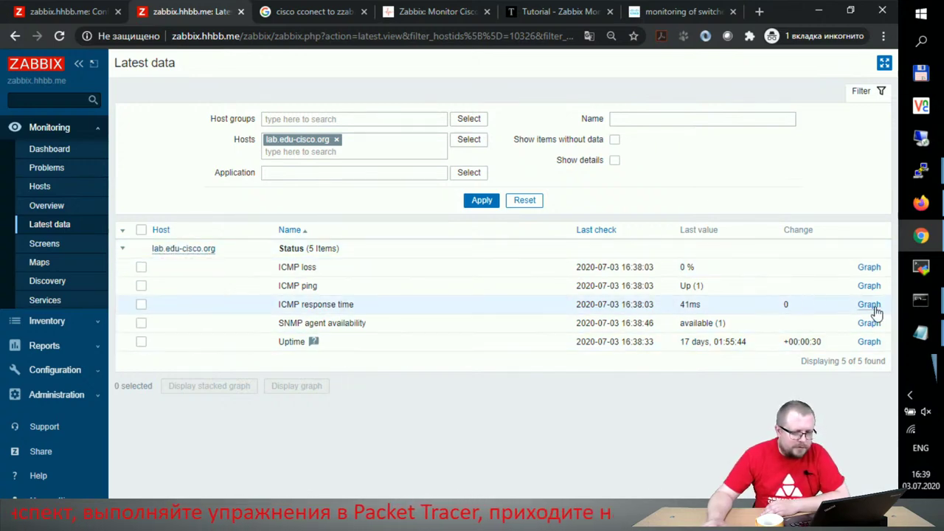
Step: View the ICMP loss history graph, then reopen lab.edu-cisco.org's latest data from the hosts list
click(869, 268)
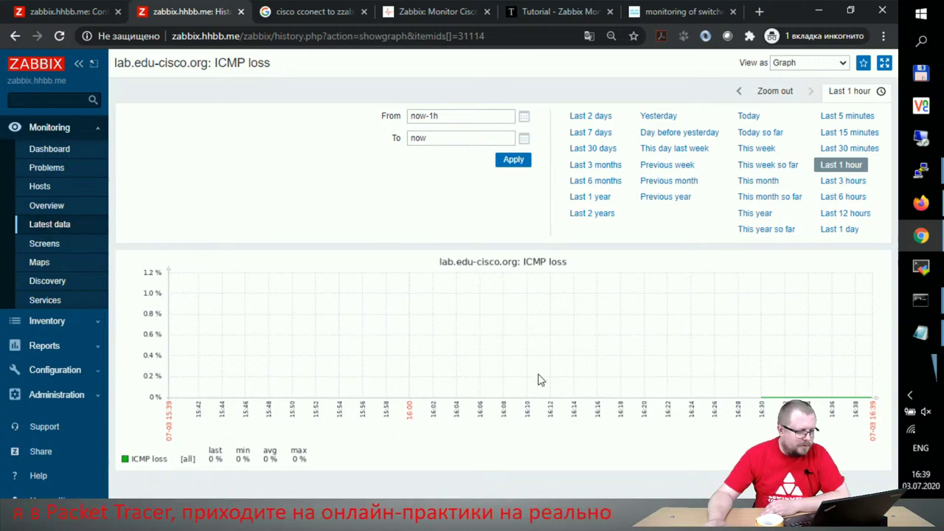
click(46, 224)
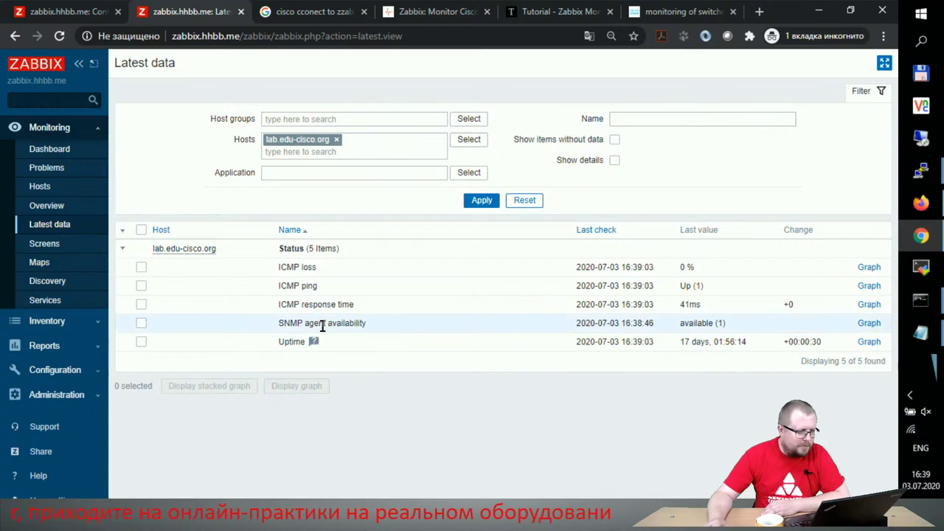
click(40, 187)
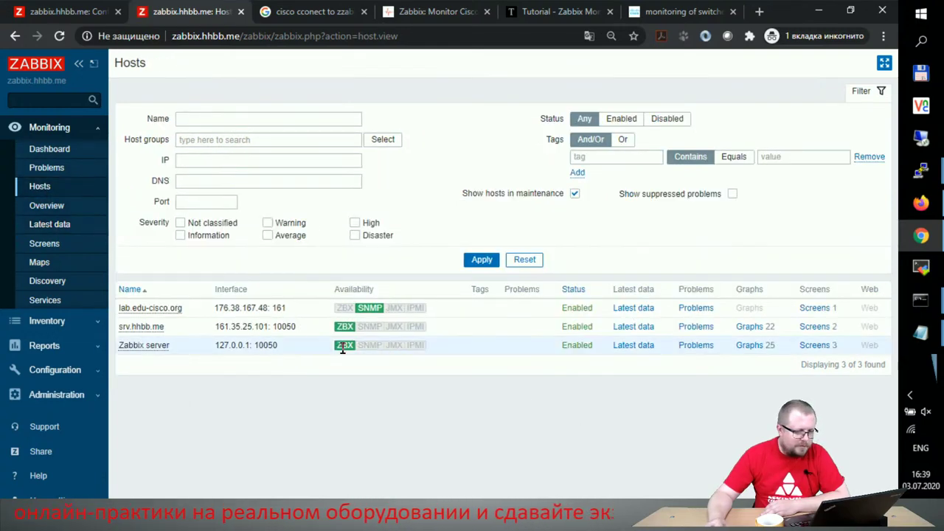
click(145, 345)
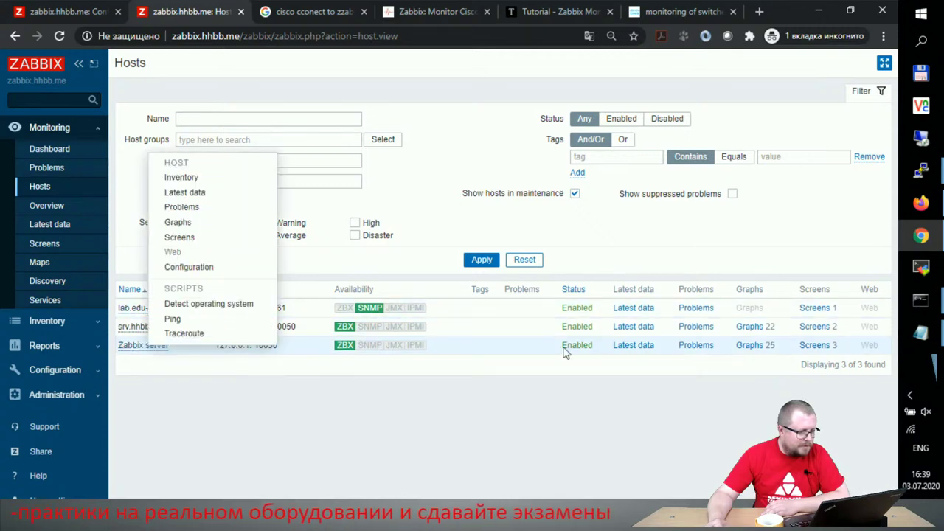
click(146, 345)
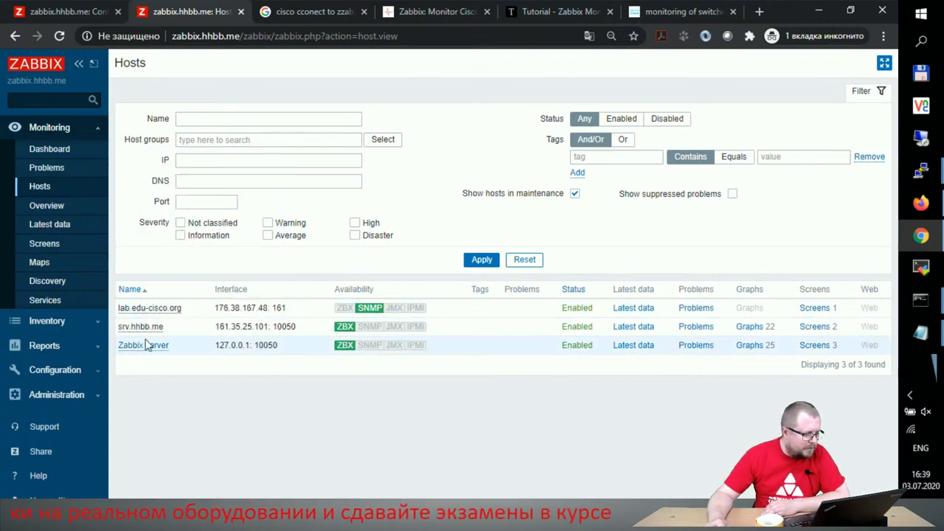
click(148, 327)
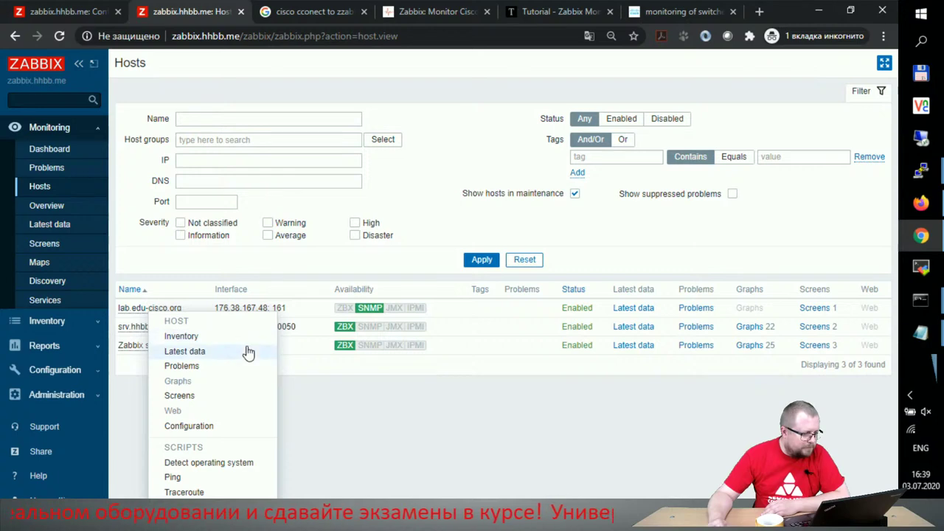
click(195, 352)
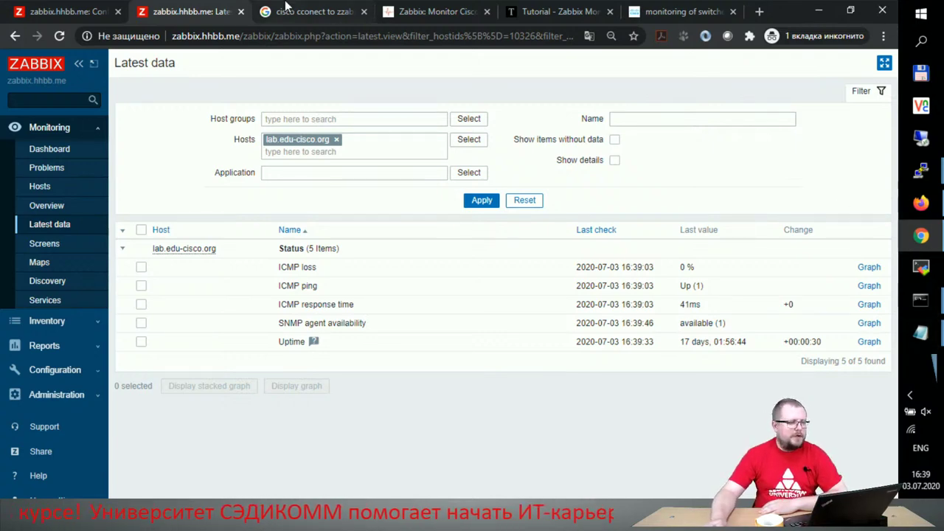
Step: Open the 5.2.2.6 Lab PDF and highlight the community ciscolab and location Company_HQ commands
click(921, 203)
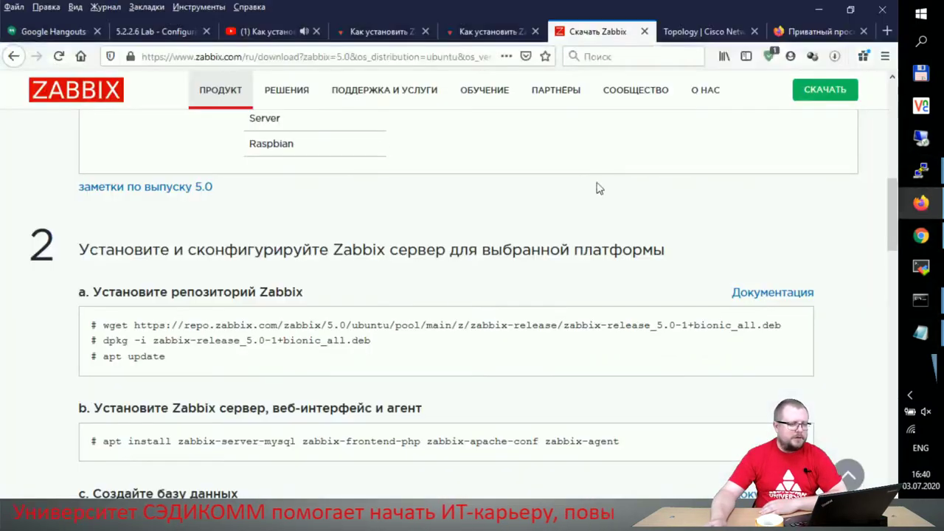
click(144, 33)
double_click(396, 264)
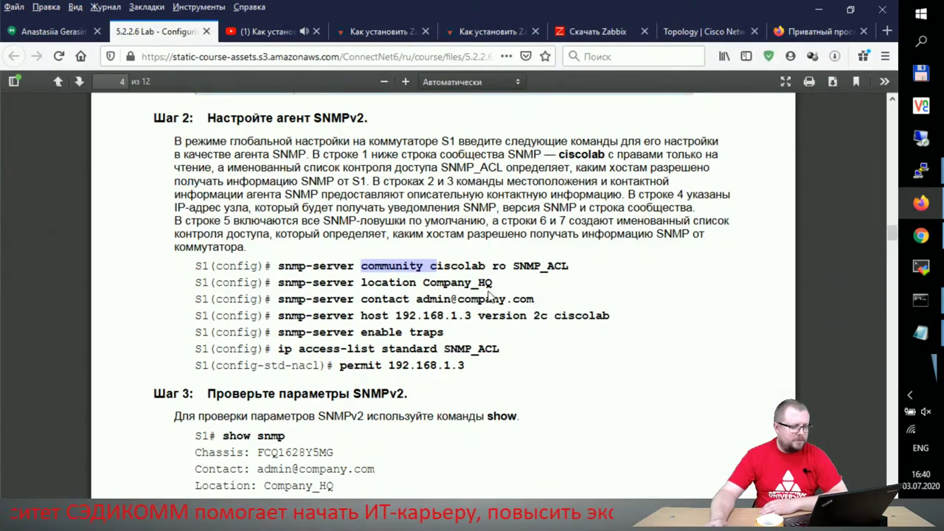
click(376, 266)
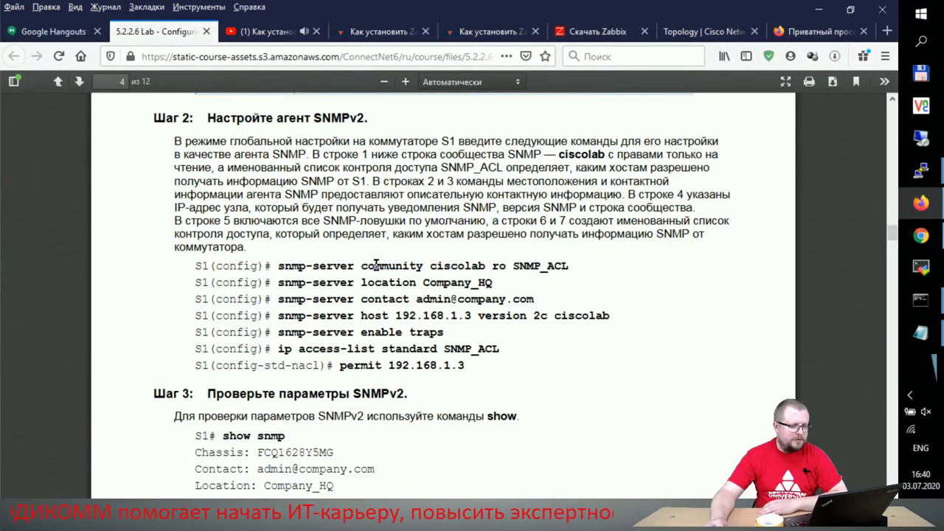
drag(431, 267, 491, 265)
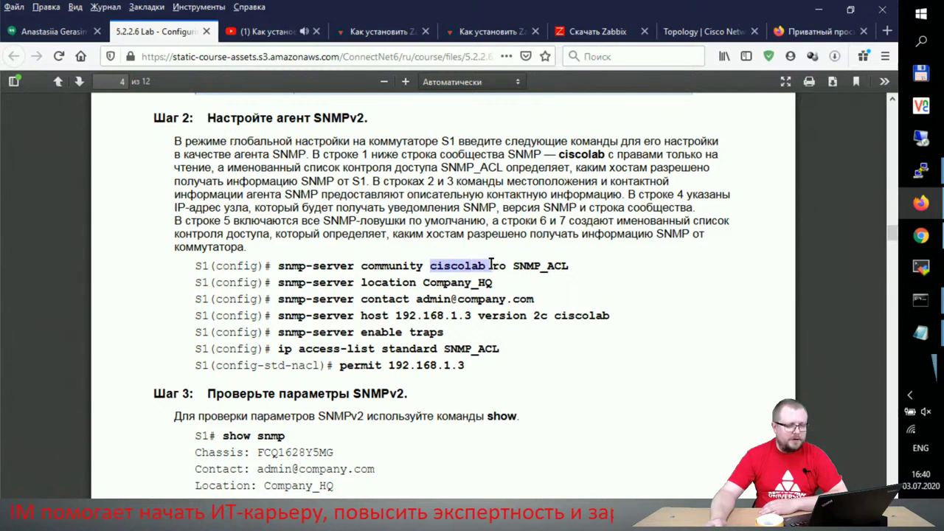
triple_click(292, 283)
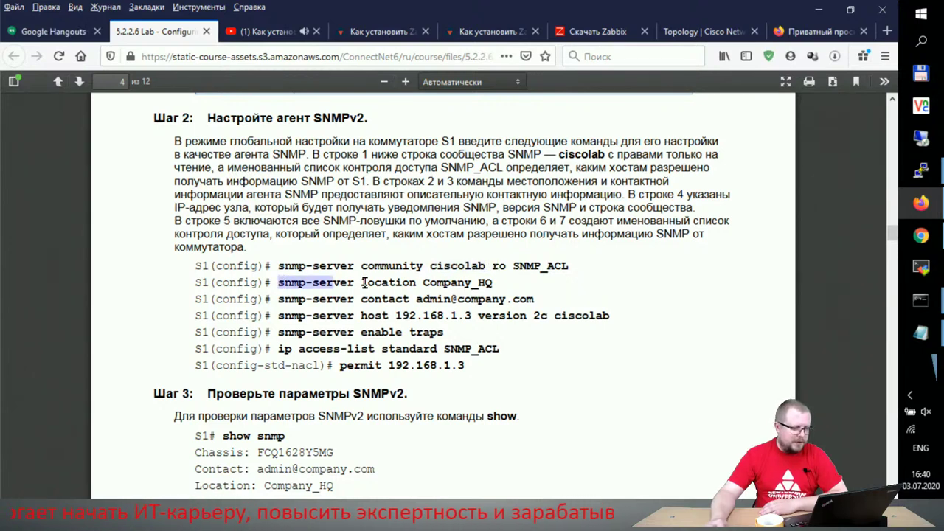
Step: Highlight the snmp-server contact, host, enable traps and access-list SNMP_ACL commands
drag(317, 298, 537, 299)
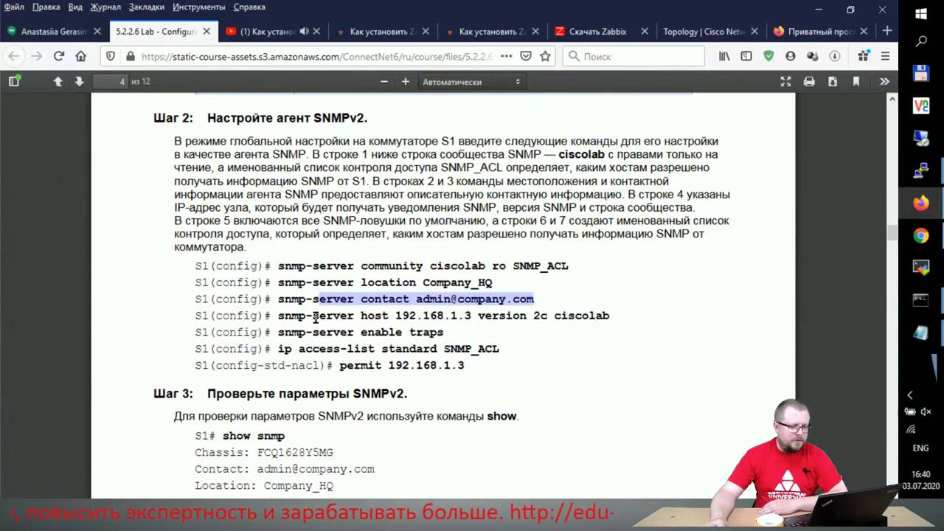
drag(279, 316, 474, 315)
click(420, 316)
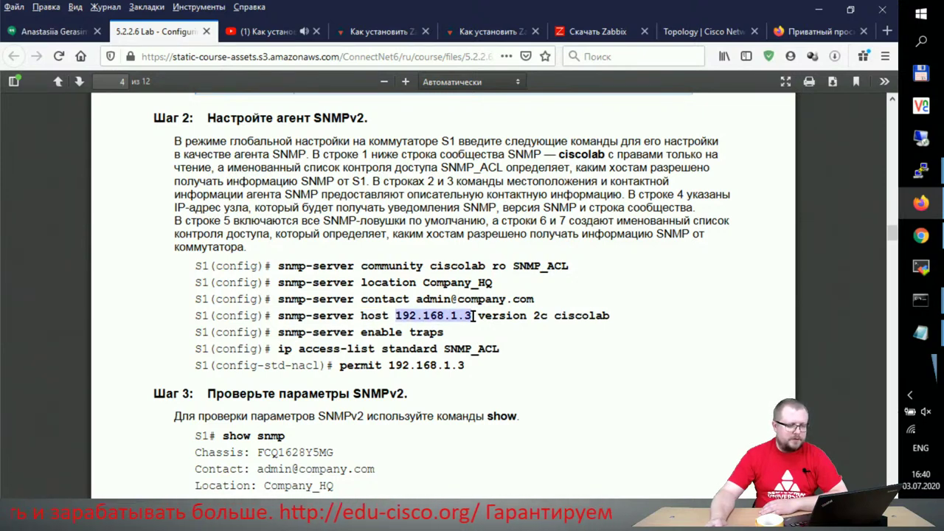
drag(555, 315, 593, 315)
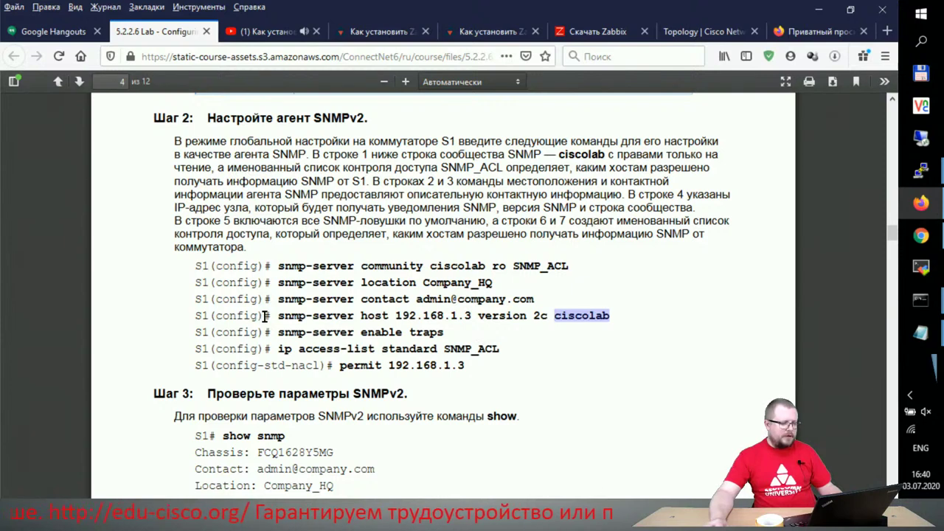
drag(276, 332, 455, 332)
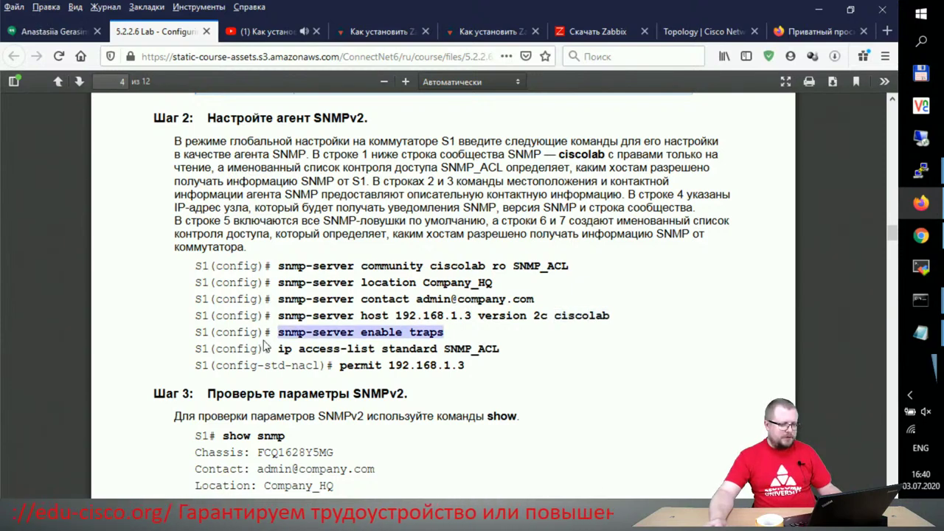
drag(294, 349, 478, 367)
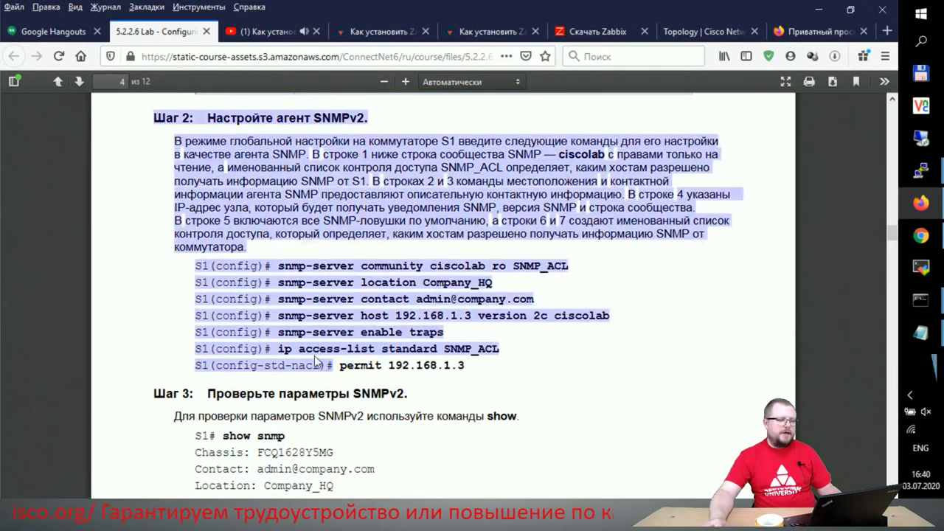
click(317, 360)
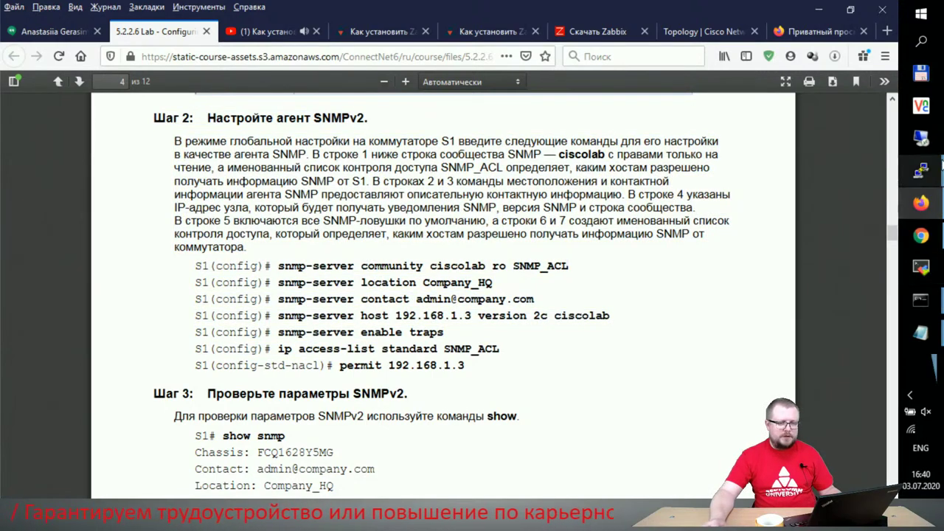
Step: In the Notepad notes, rename the {$SNMP_COMMUNITY} macro to {$MyCommunity}
mouse_move(920, 332)
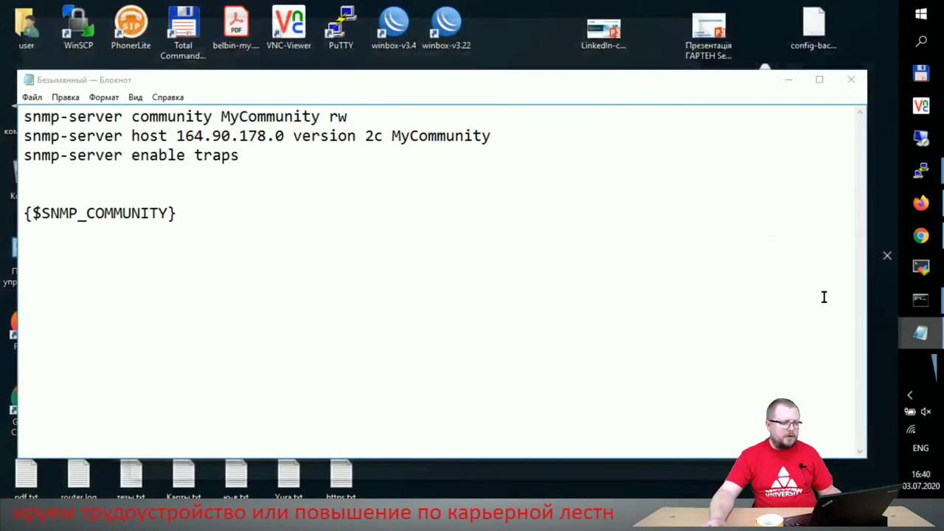
click(826, 299)
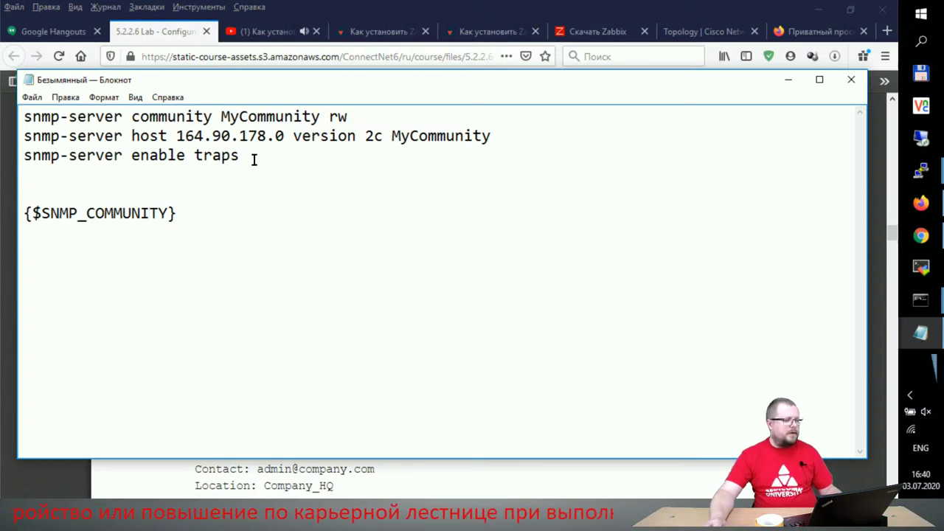
drag(178, 213, 24, 214)
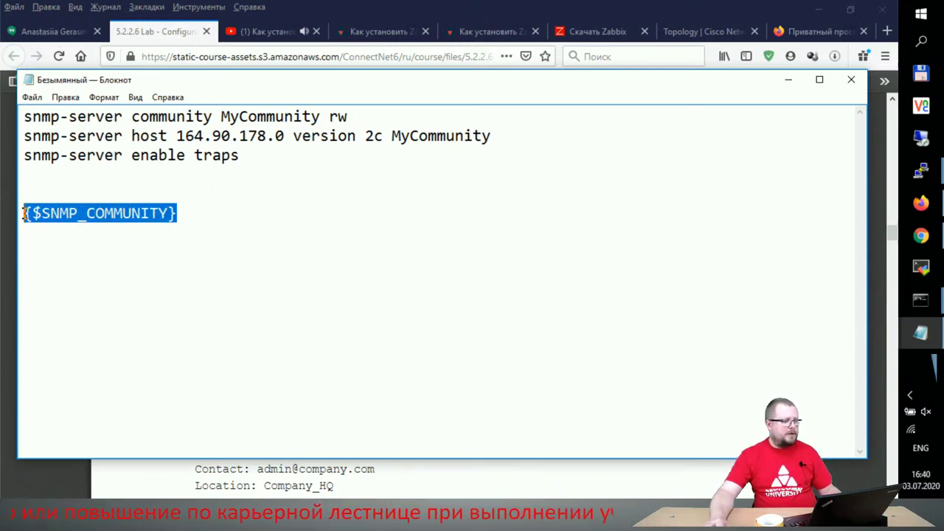
click(115, 232)
drag(172, 214, 41, 213)
text(MyC)
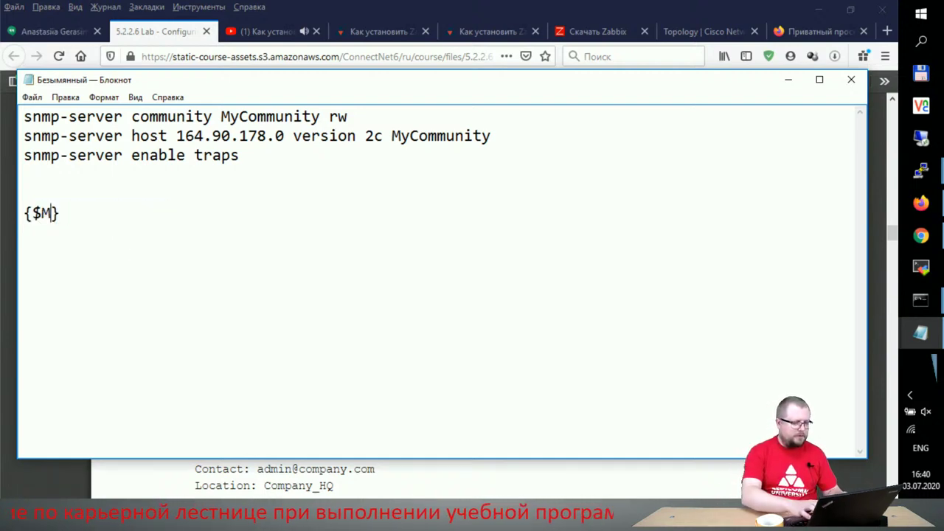
text(ommuntu)
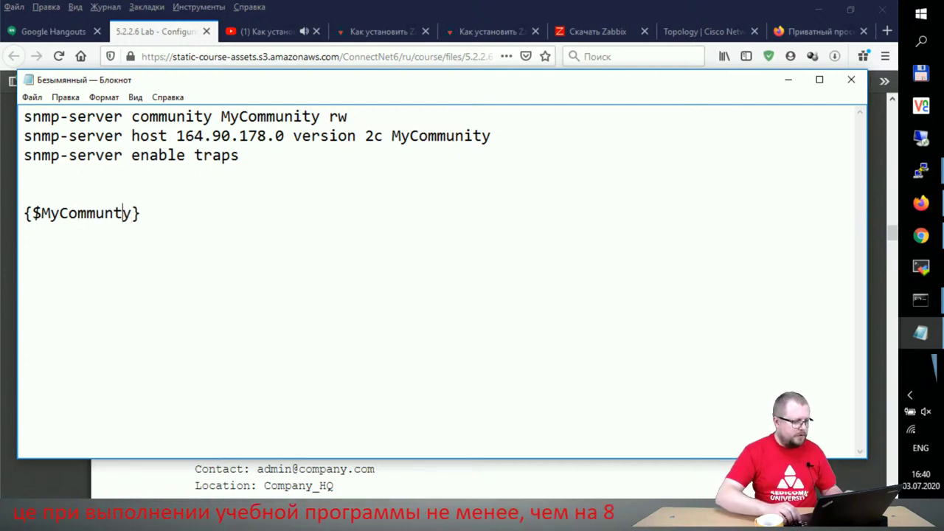
text(i)
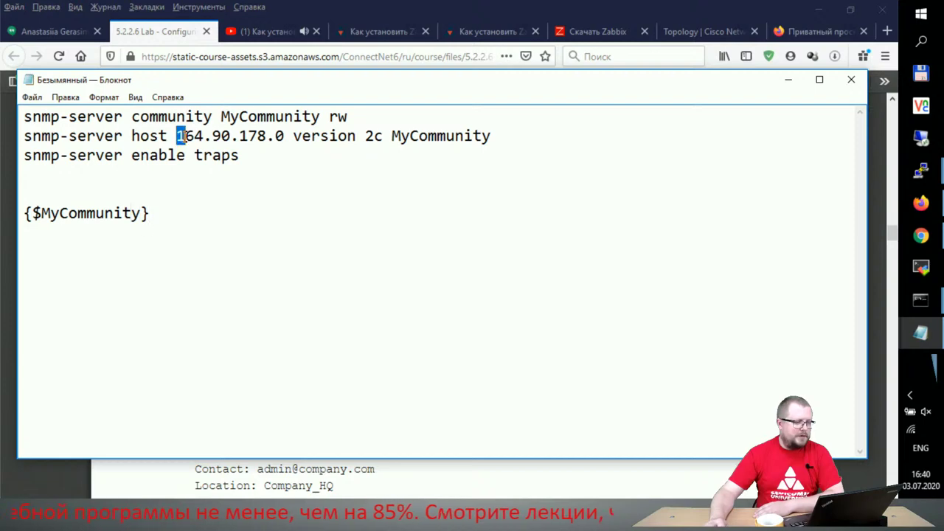
Step: Replace the host IP 164.90.178.0 with the placeholder ipzabbix
drag(181, 136, 287, 138)
text(ip)
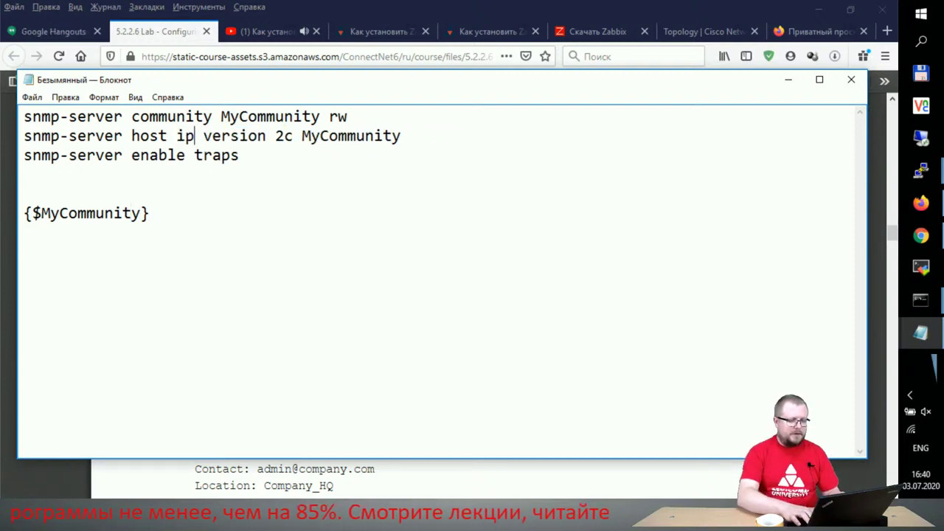
text(zabbix)
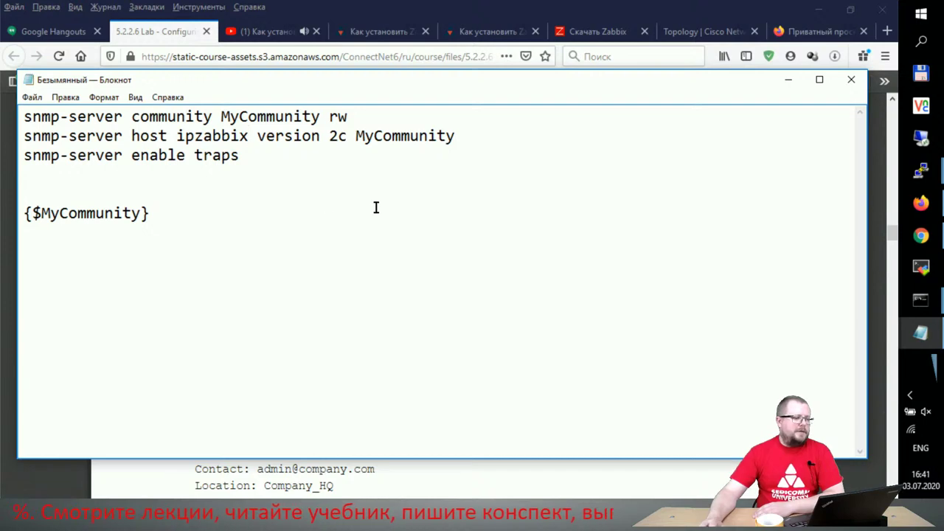
drag(269, 145, 27, 101)
click(243, 155)
drag(151, 213, 22, 214)
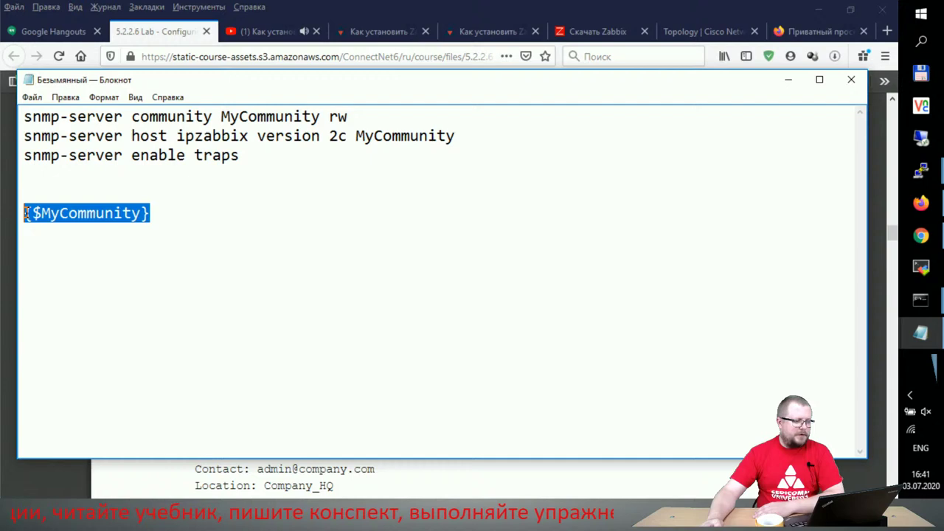
click(921, 235)
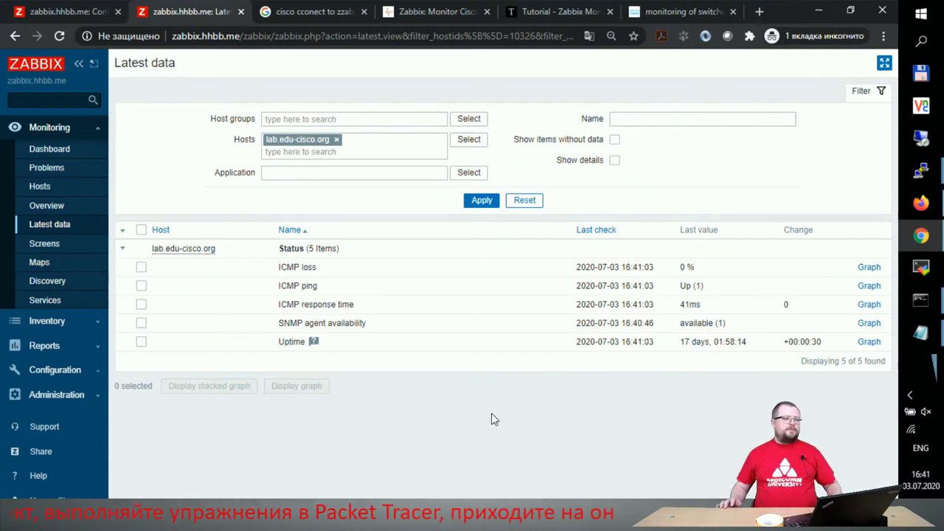
Step: Open the Zabbix dashboard and scroll to the srv.hhbb.me CPU usage graph
click(59, 149)
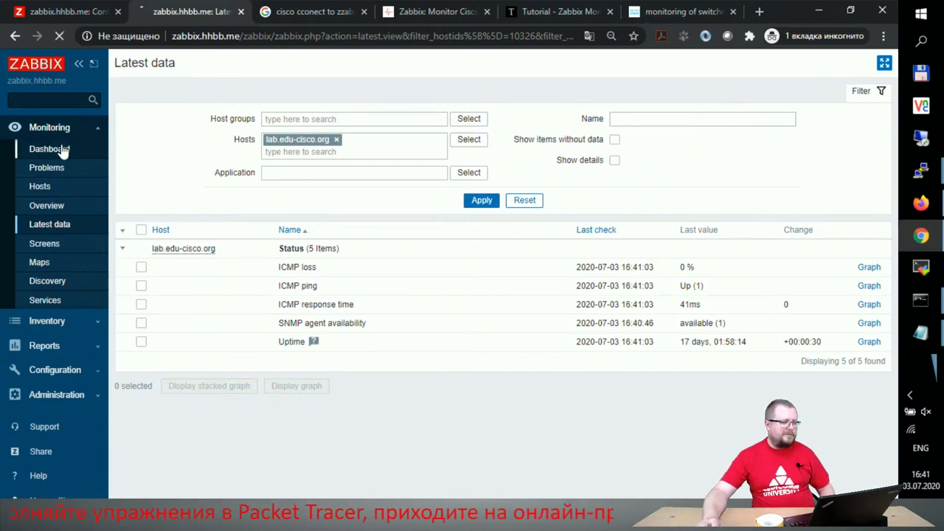
scroll(866, 401, down, 1)
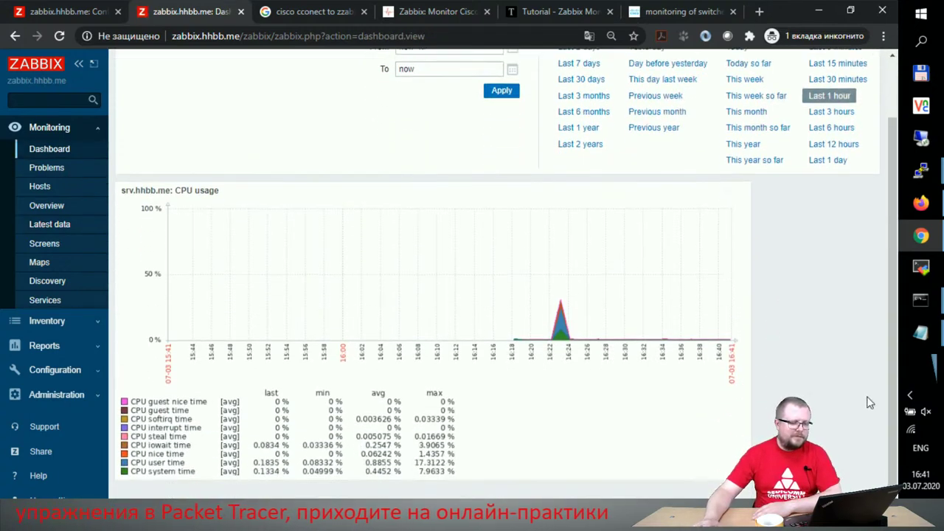
scroll(843, 405, up, 1)
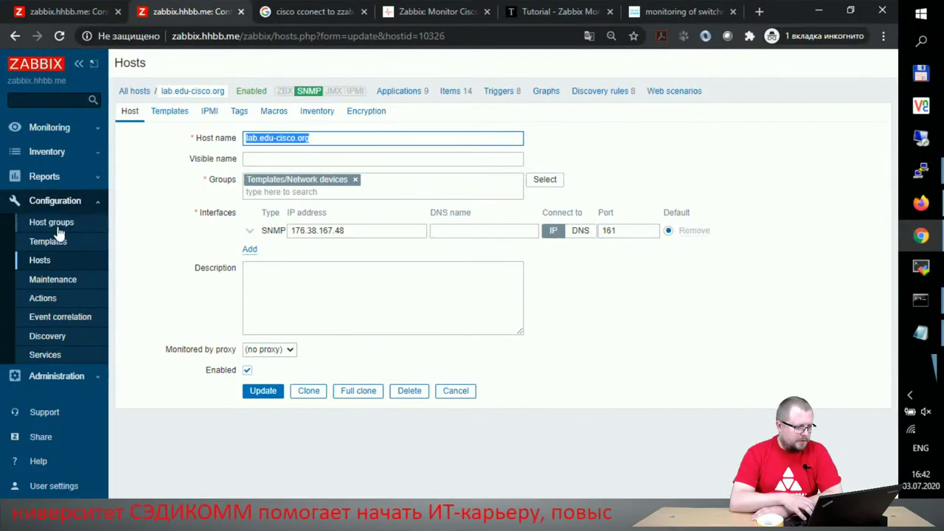
Step: Go to the configured hosts list and open srv.hhbb.me for editing
click(37, 260)
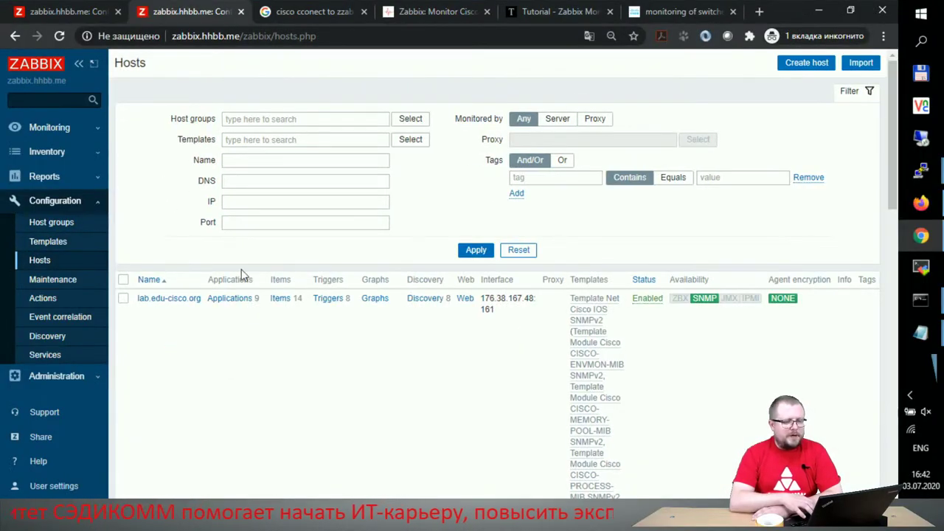
scroll(449, 423, down, 5)
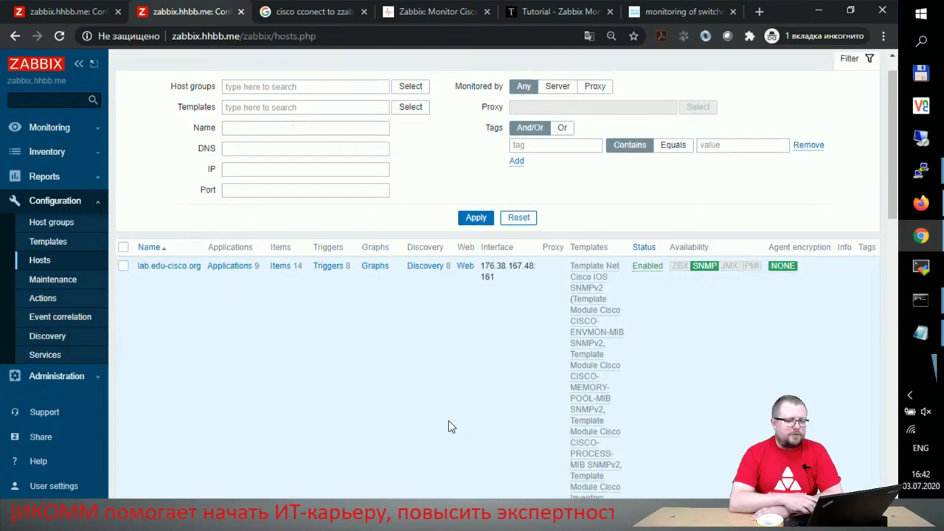
scroll(450, 422, up, 5)
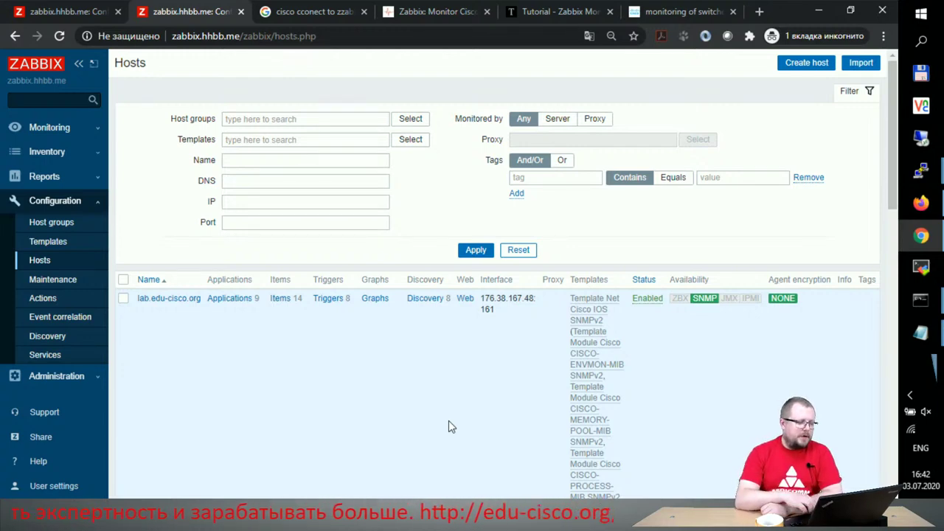
scroll(449, 424, down, 5)
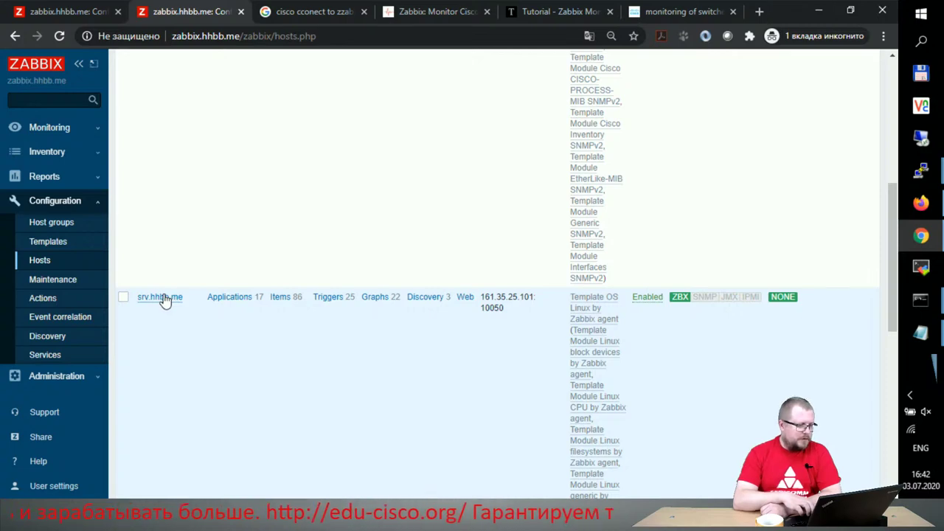
click(160, 297)
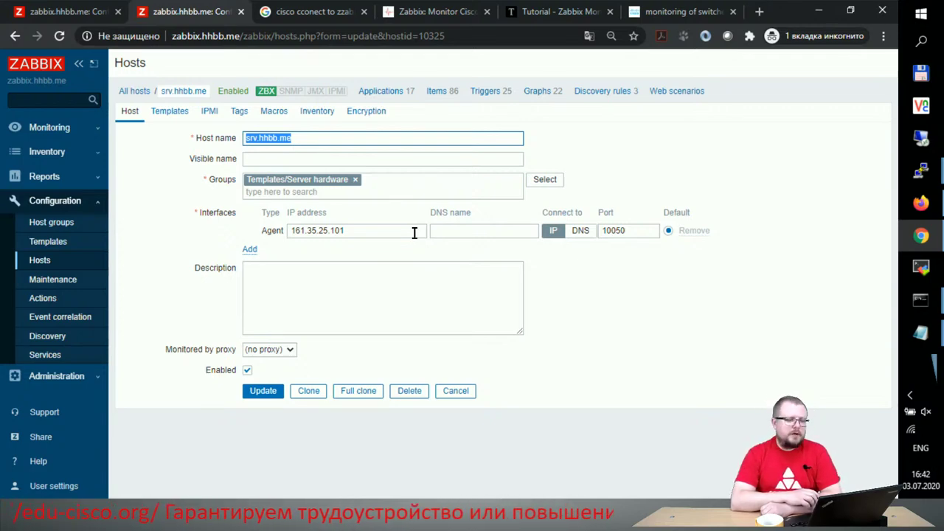
click(414, 233)
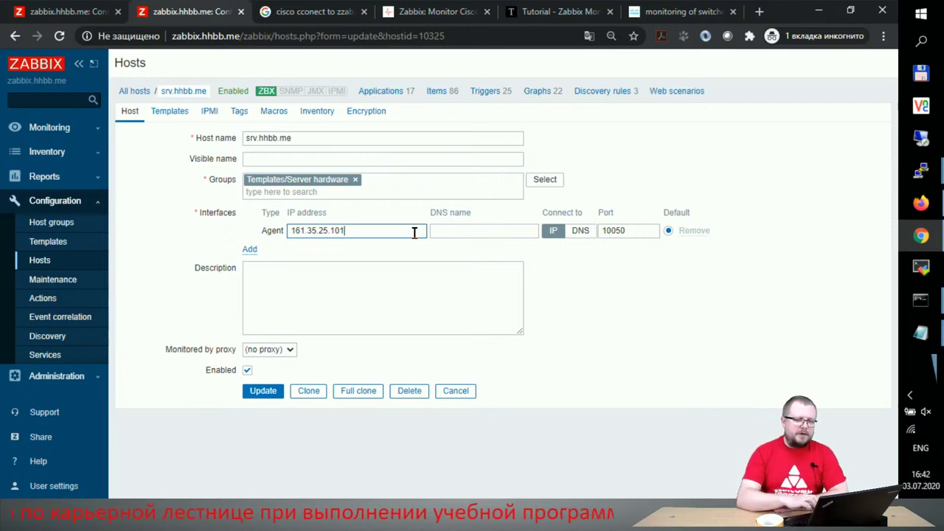
click(654, 231)
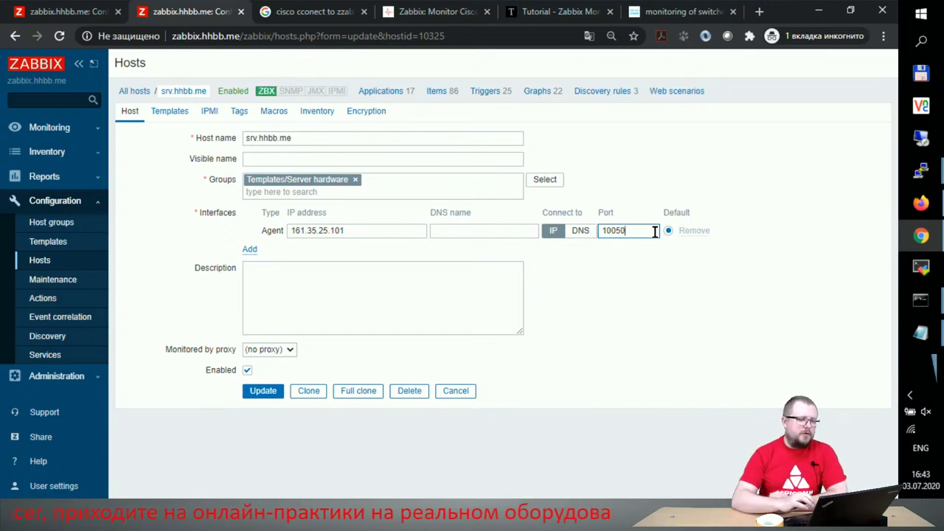
Step: Search for cisco templates on srv.hhbb.me, then open Template OS Linux by Zabbix agent and all templates
click(173, 118)
click(324, 186)
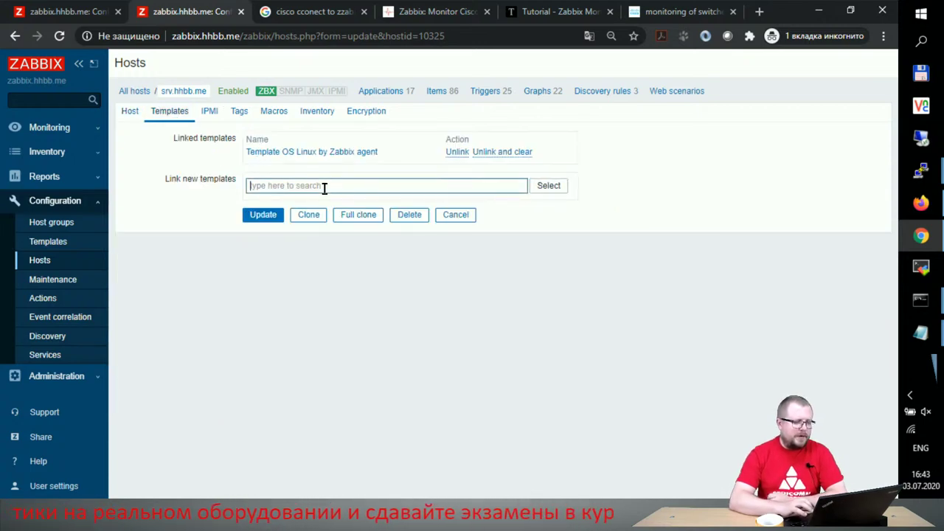
text(cisco)
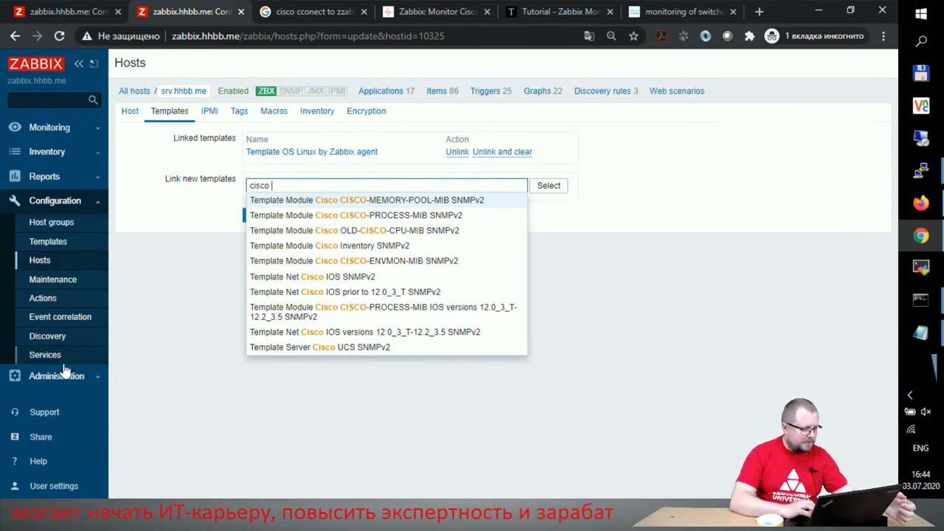
click(91, 376)
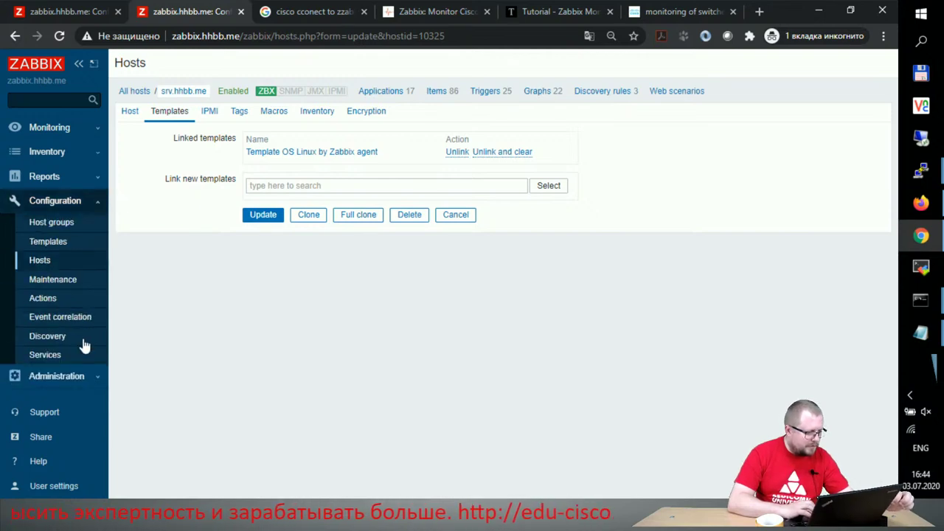
click(315, 152)
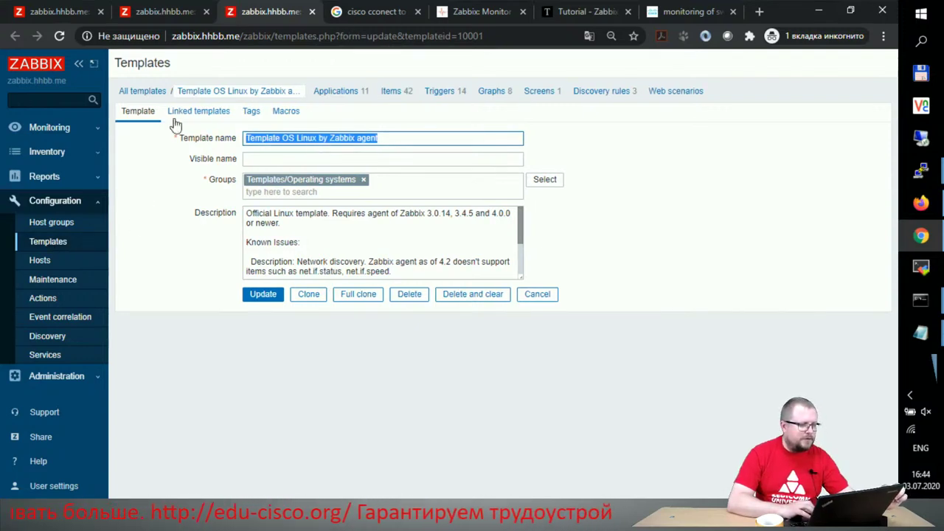
click(143, 91)
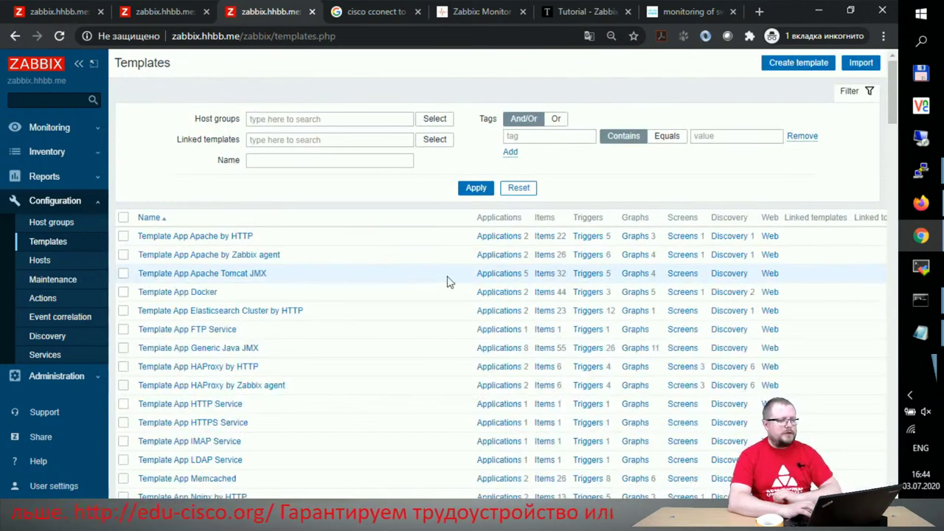
scroll(867, 348, down, 1)
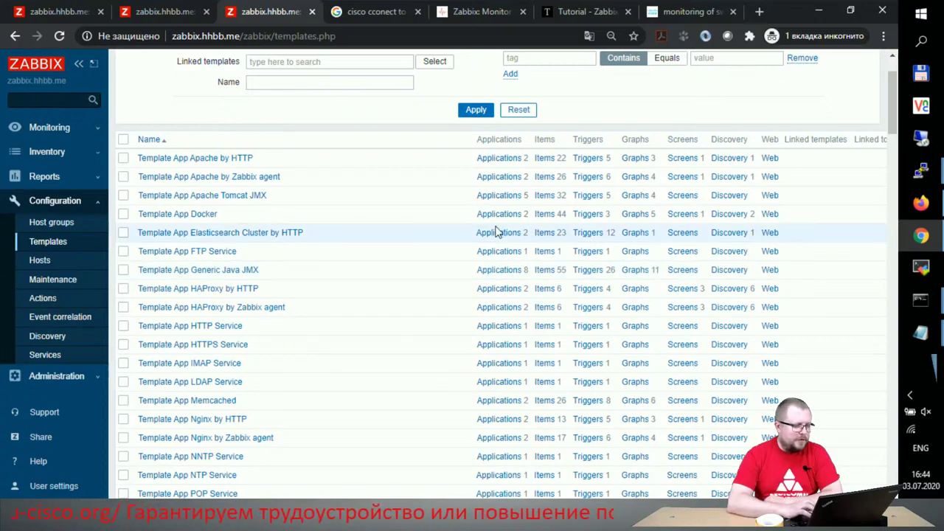
scroll(397, 299, down, 1)
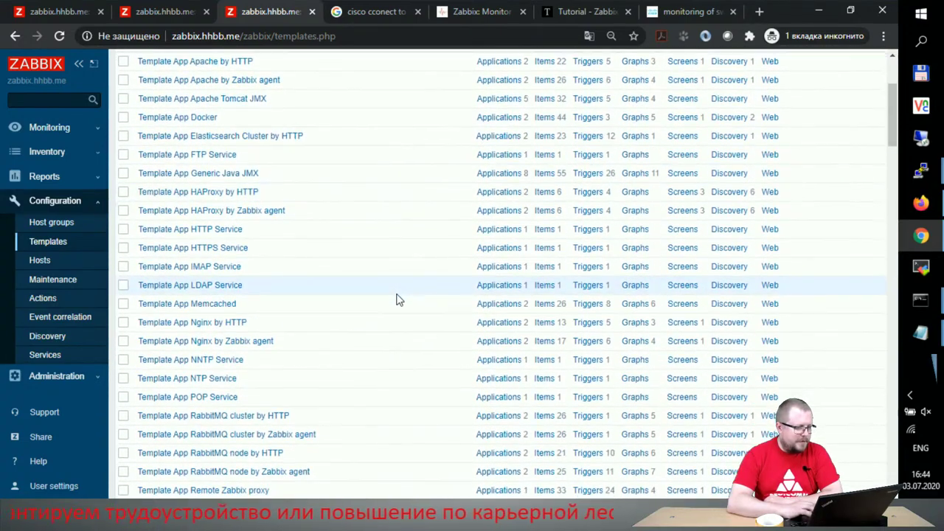
scroll(396, 298, down, 1)
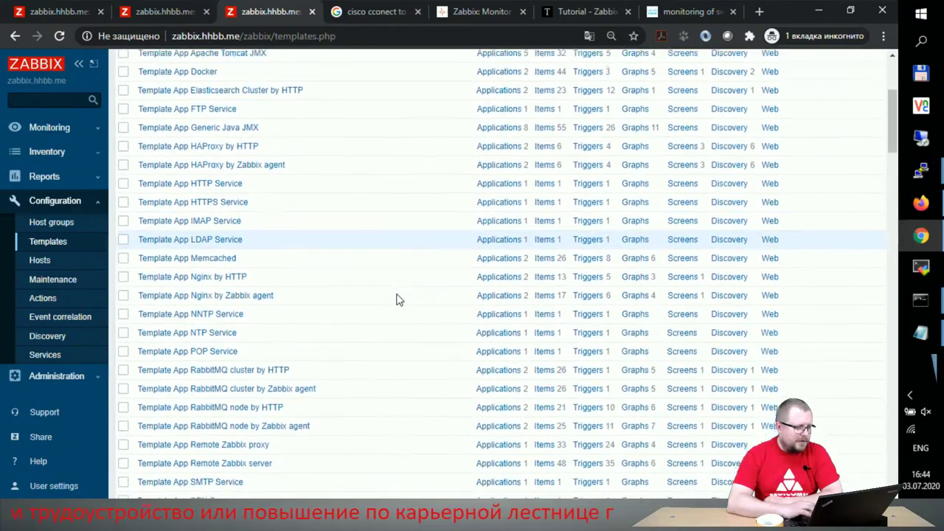
scroll(396, 299, down, 2)
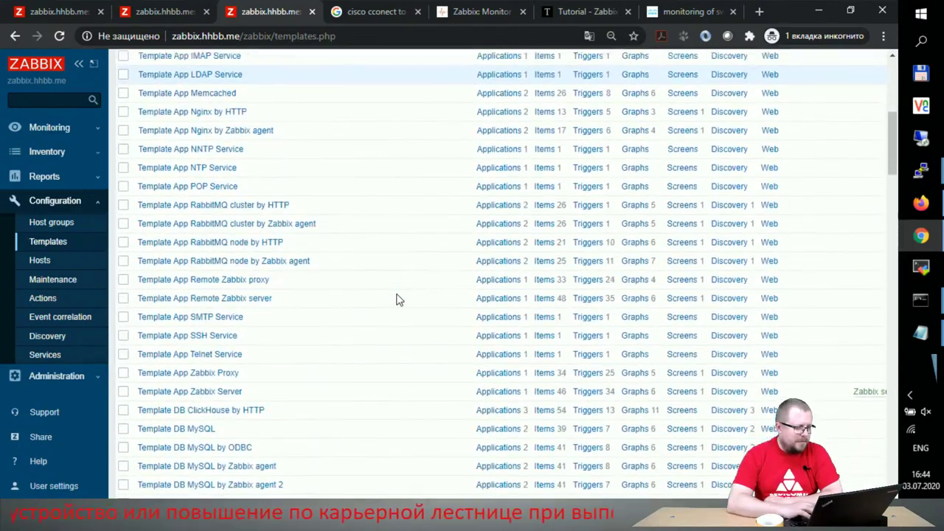
scroll(397, 299, down, 2)
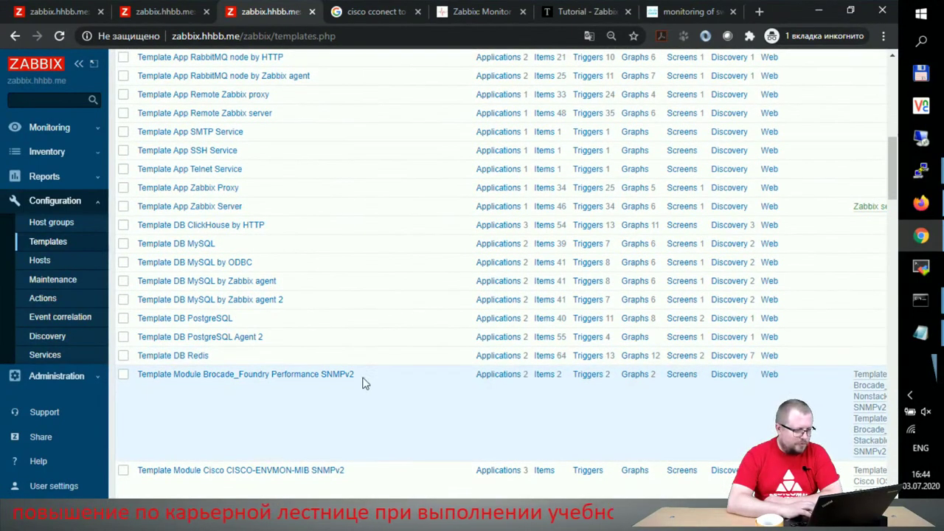
scroll(376, 449, down, 10)
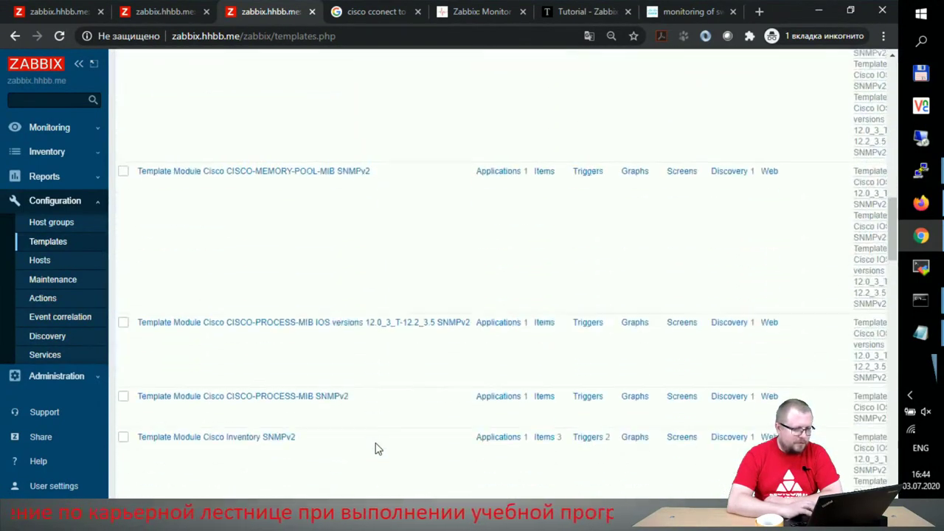
scroll(376, 449, up, 12)
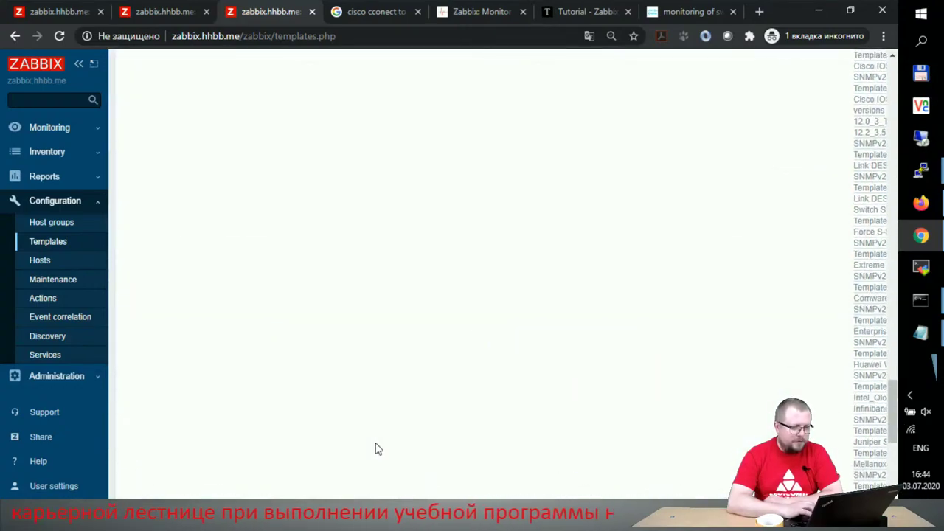
scroll(376, 449, up, 5)
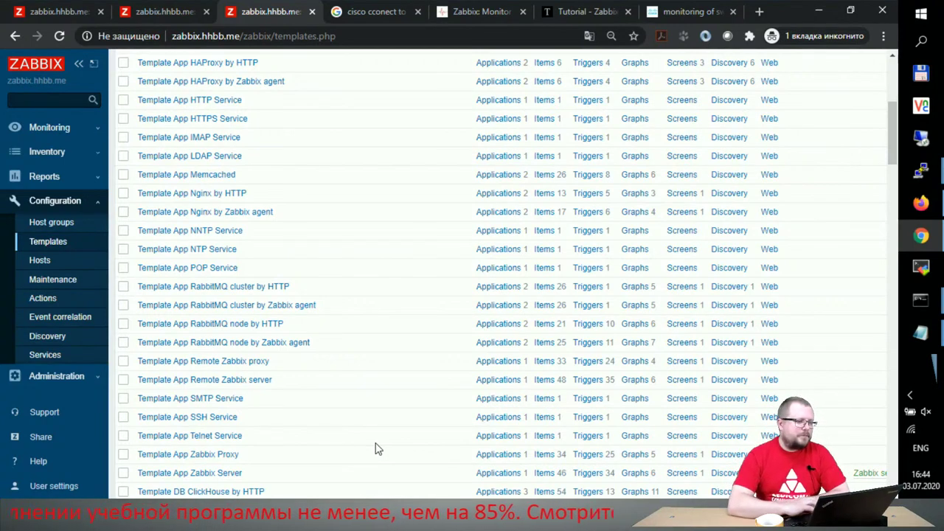
scroll(376, 449, up, 5)
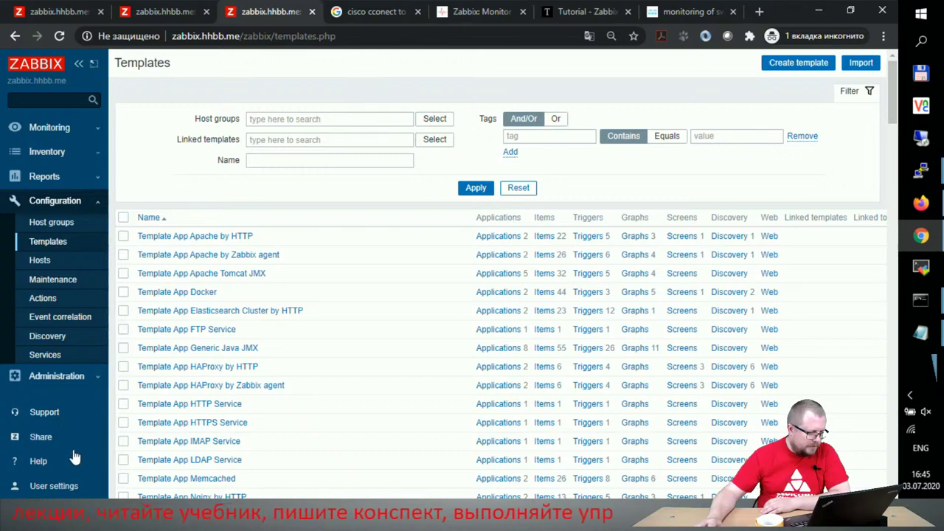
Step: Expand the Administration, Reports and Inventory sidebar menus and open Administration > Users
click(79, 381)
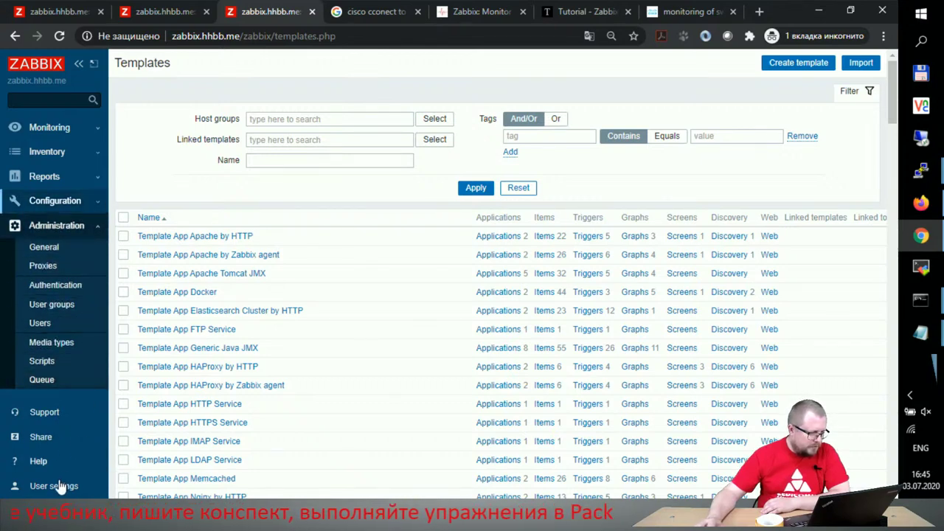
click(59, 178)
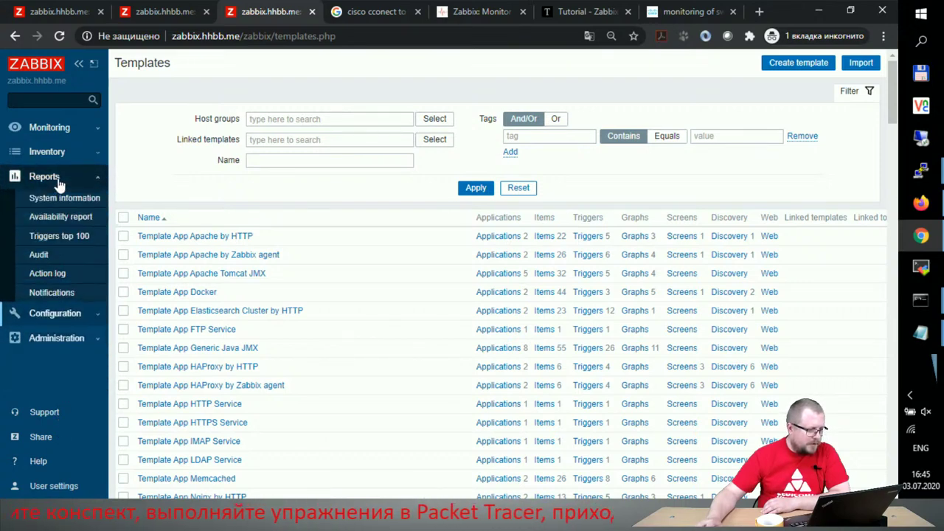
click(60, 156)
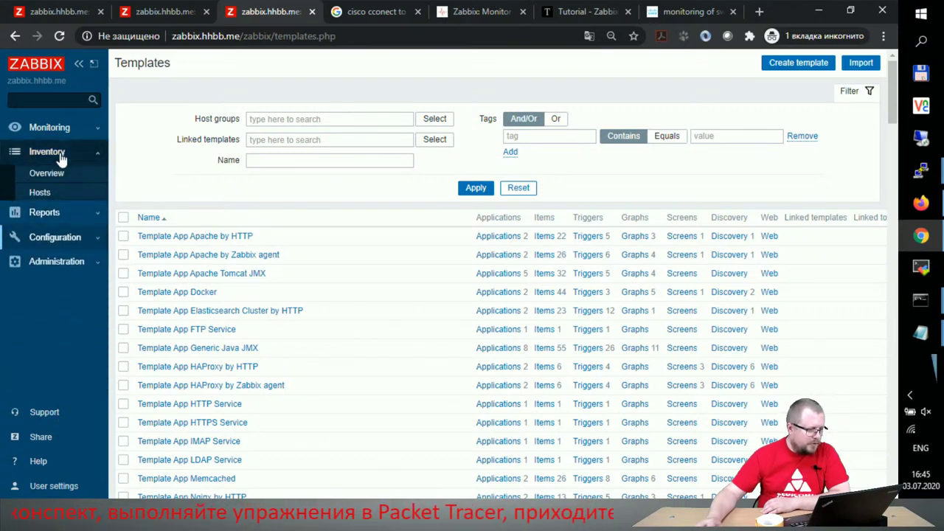
click(66, 263)
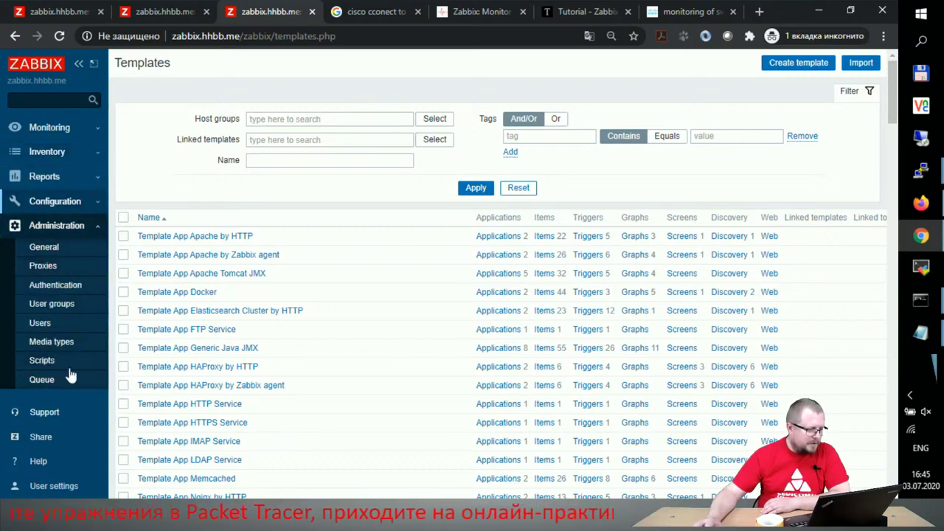
click(41, 322)
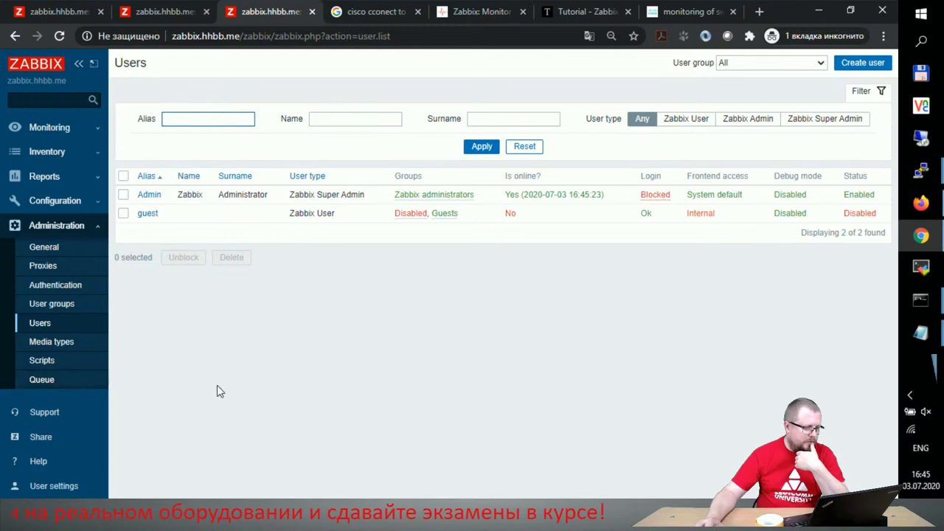
click(44, 436)
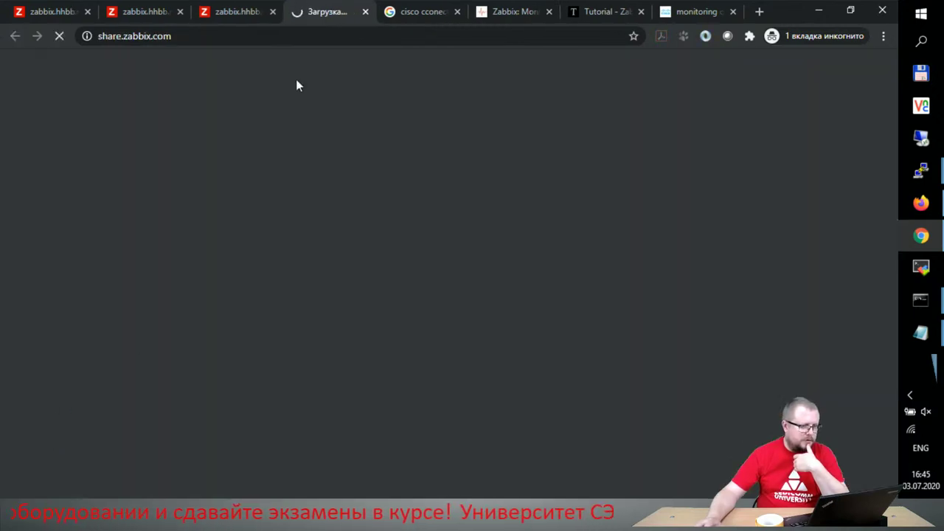
click(236, 10)
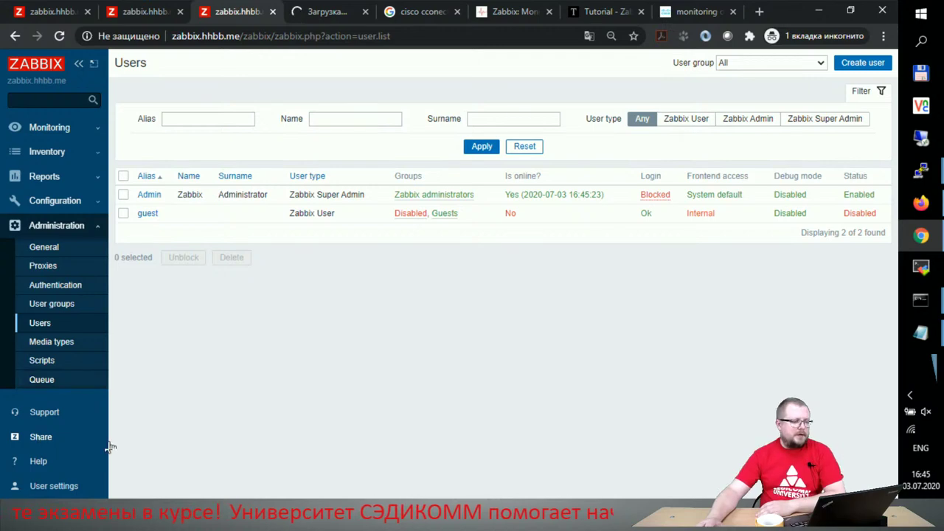
click(45, 130)
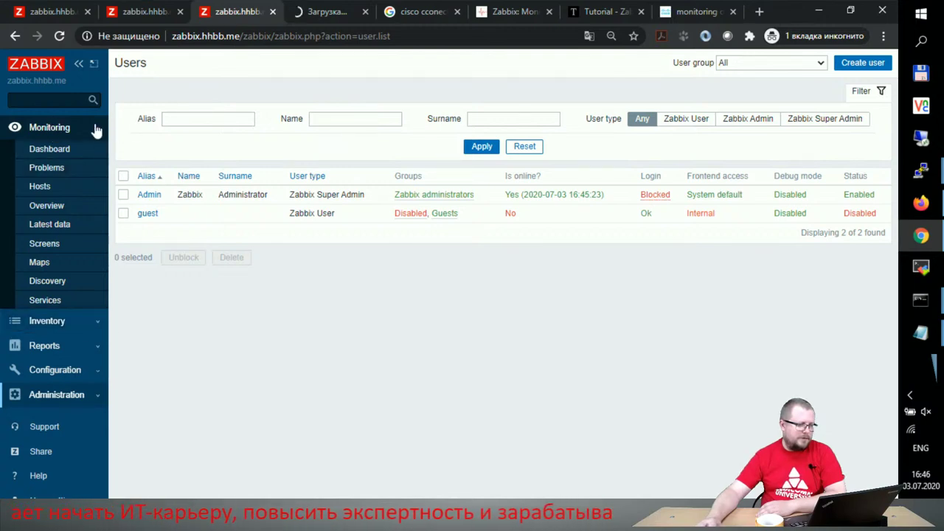
click(69, 325)
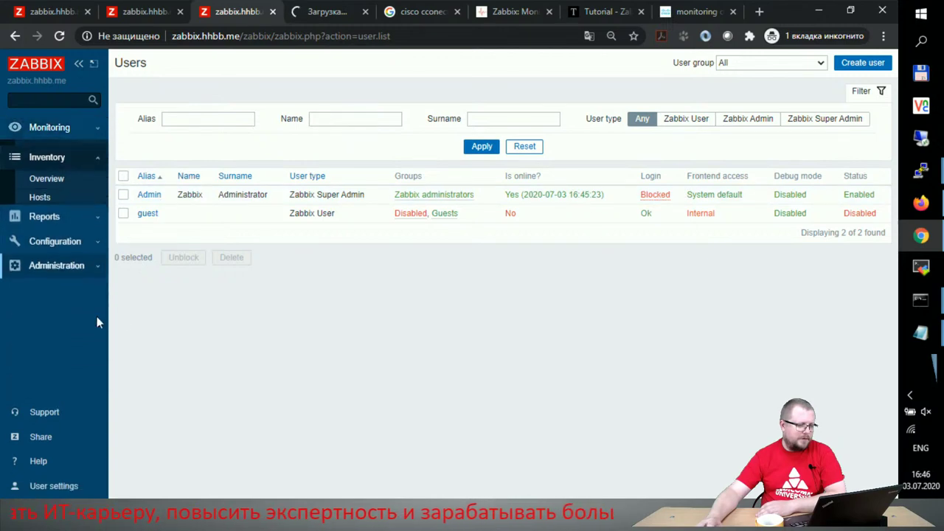
click(74, 216)
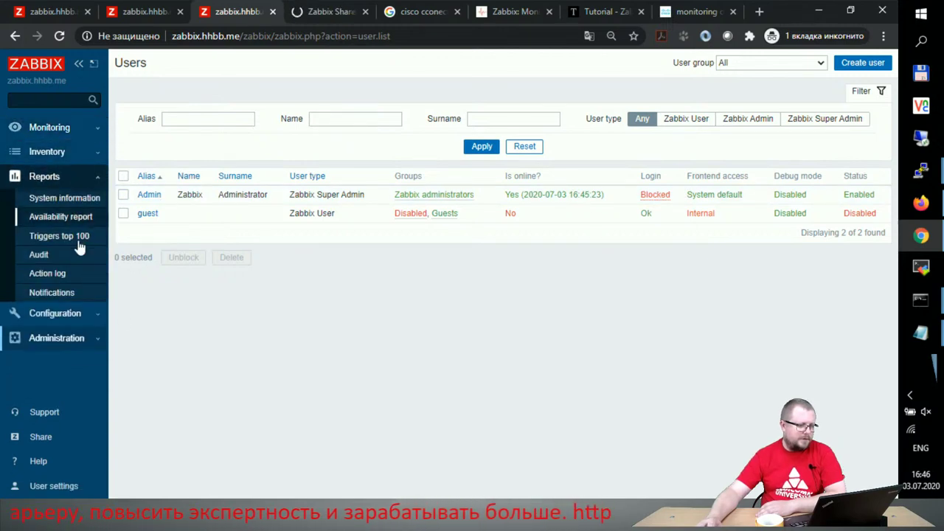
click(84, 314)
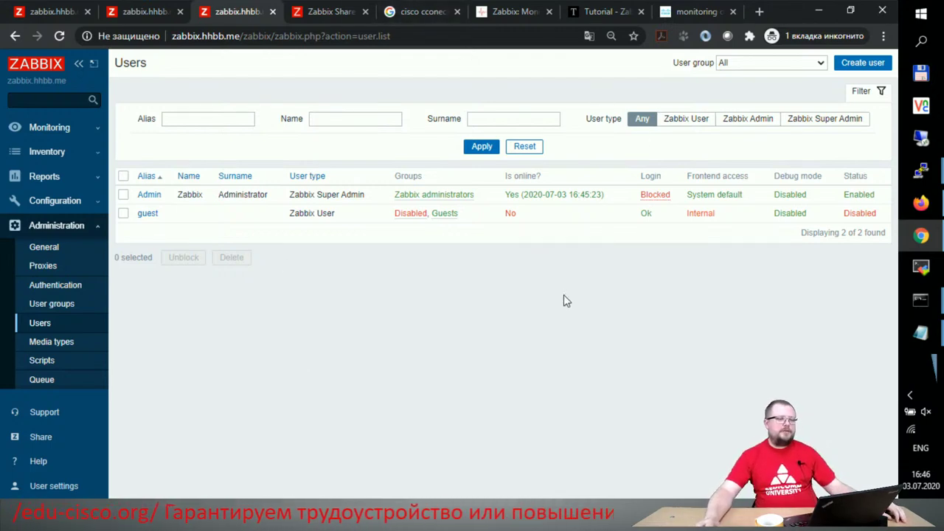
Step: In Firefox's SEDICOMM Zabbix installation article, follow the 'документации Zabbix' link
click(922, 205)
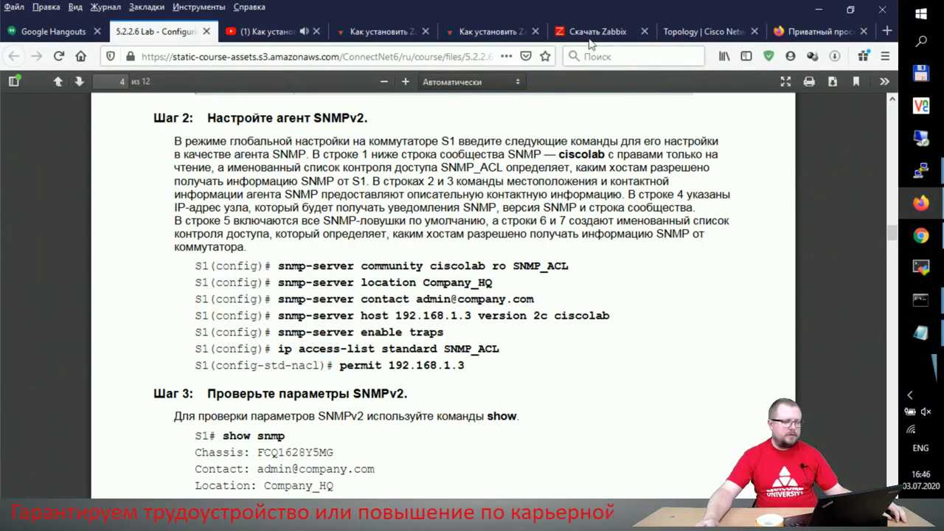
click(382, 32)
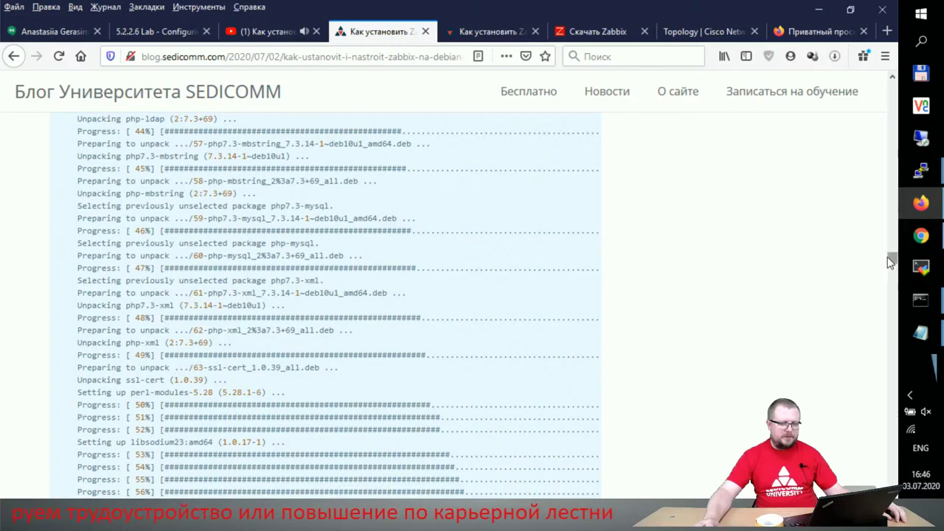
drag(893, 260, 893, 420)
scroll(476, 272, down, 7)
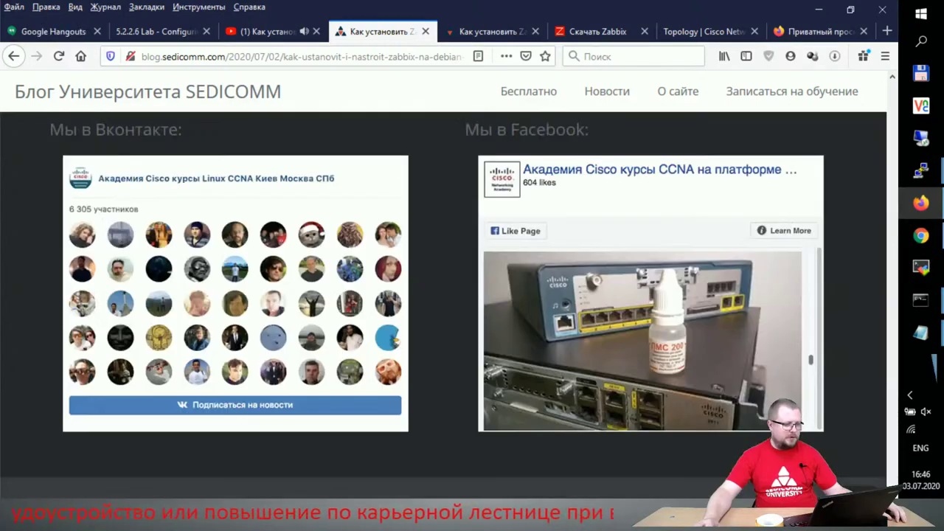
scroll(476, 272, up, 10)
scroll(476, 272, up, 10)
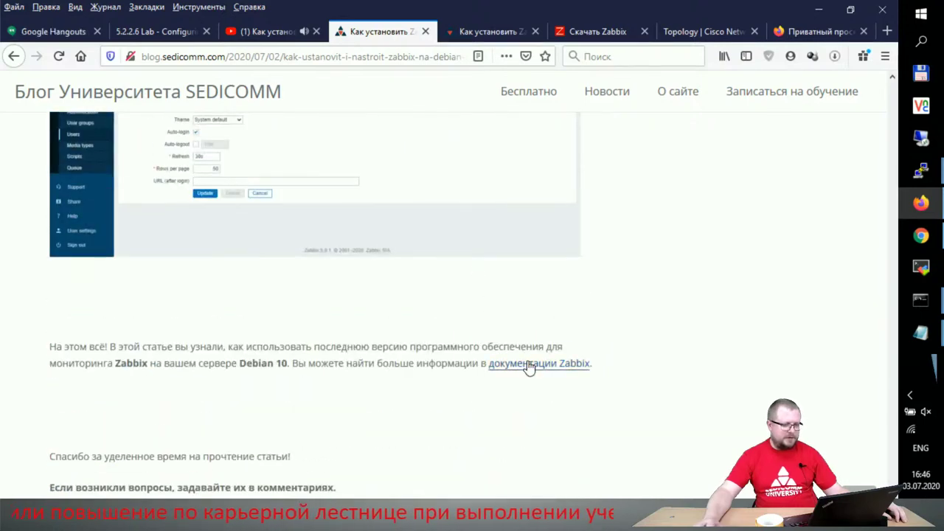
click(516, 364)
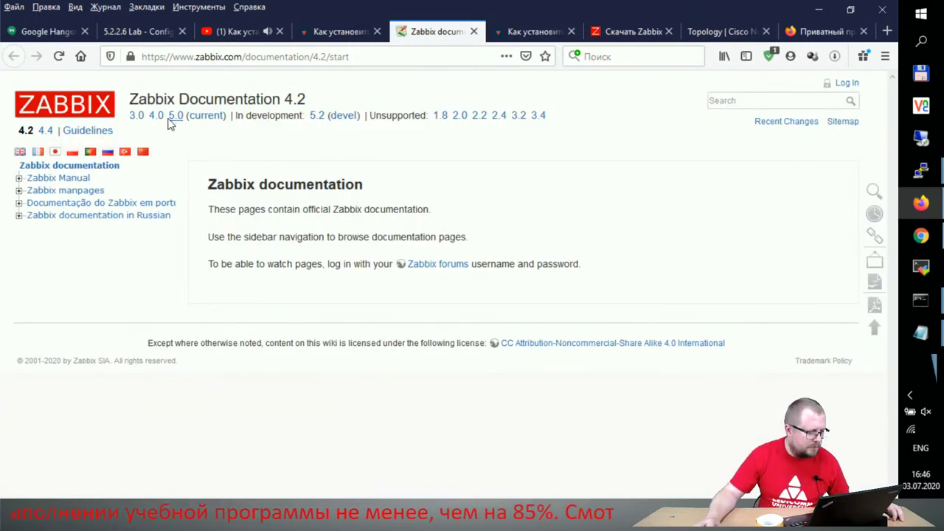
Step: Open the current 5.0 Zabbix Manual in Russian and browse its 19. API chapter
click(193, 118)
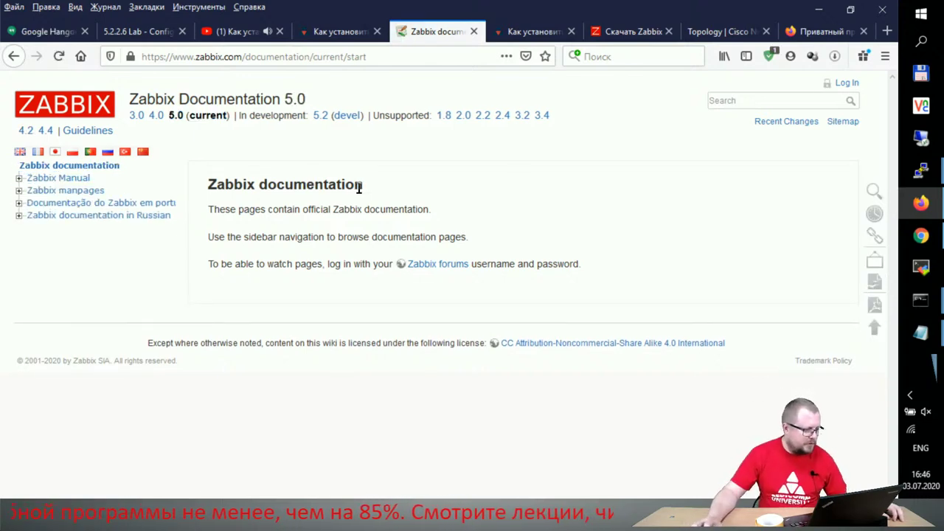
click(62, 178)
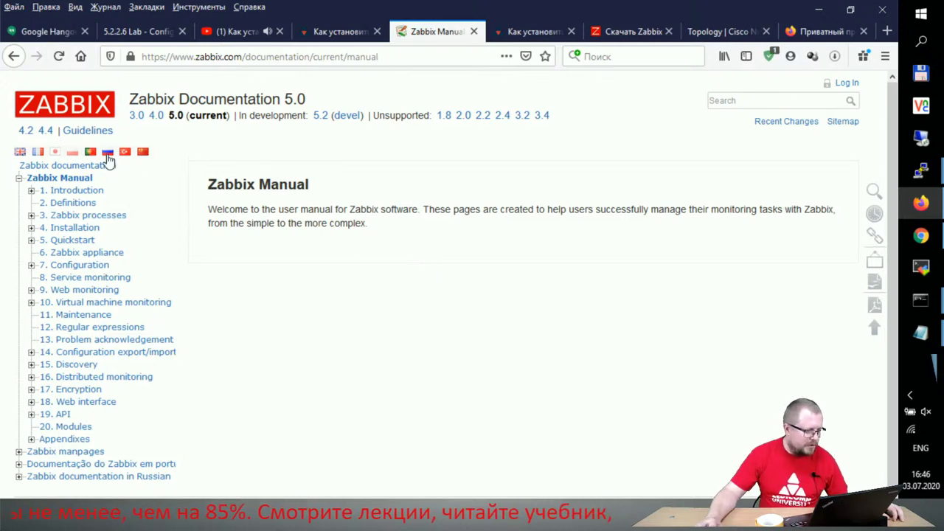
click(108, 156)
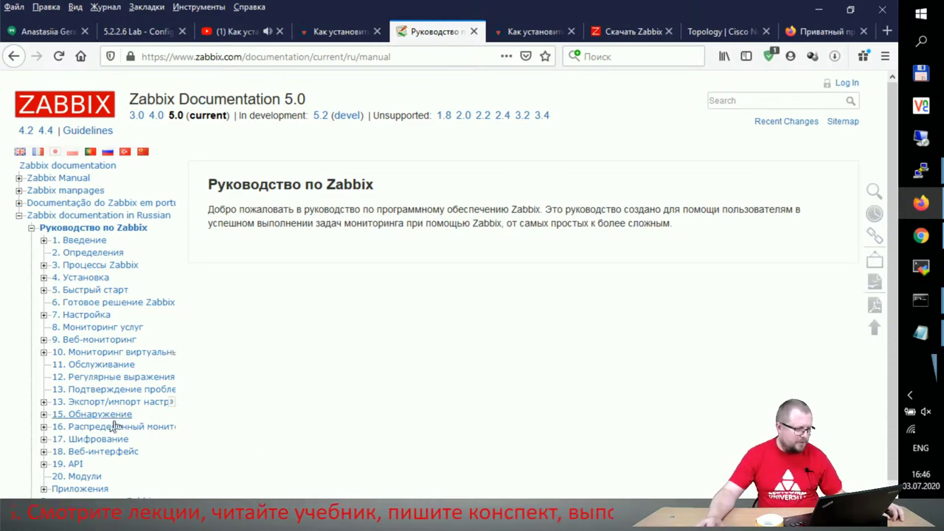
scroll(114, 424, down, 1)
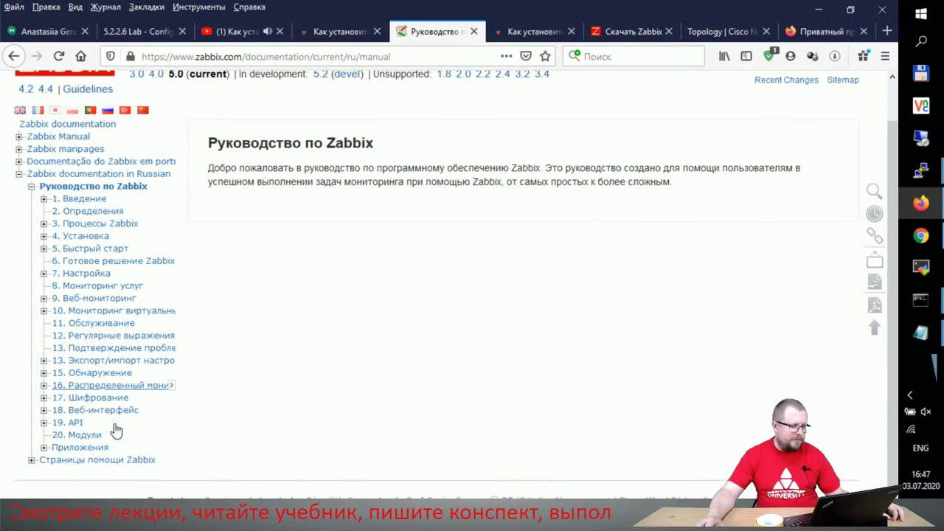
click(72, 423)
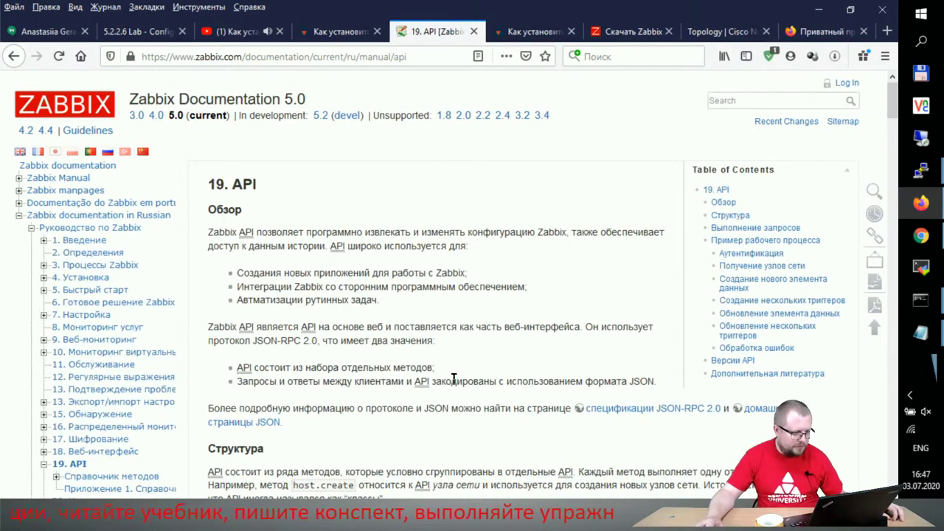
scroll(473, 383, down, 8)
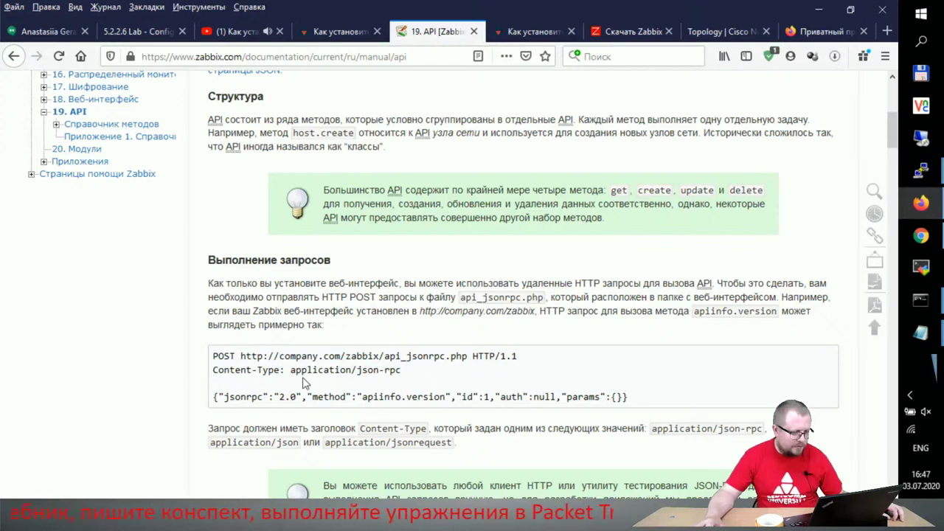
scroll(446, 402, down, 2)
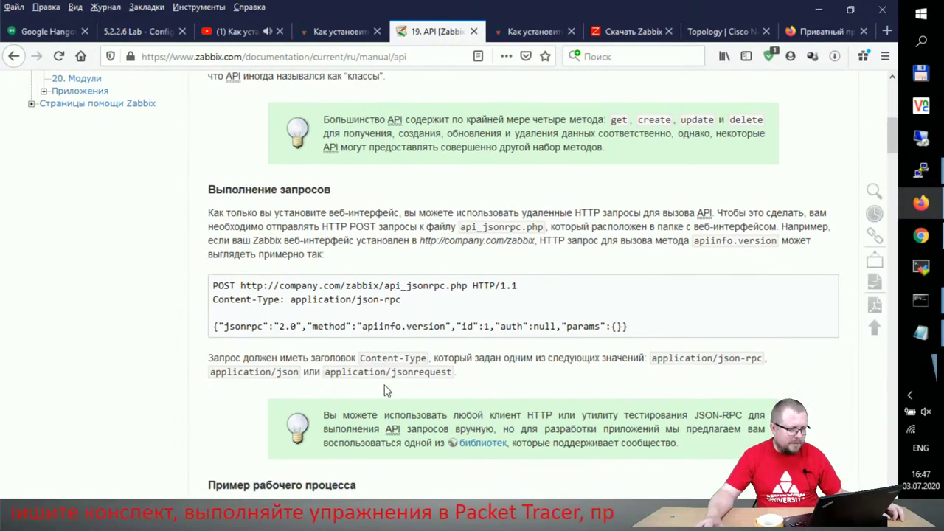
scroll(563, 345, down, 15)
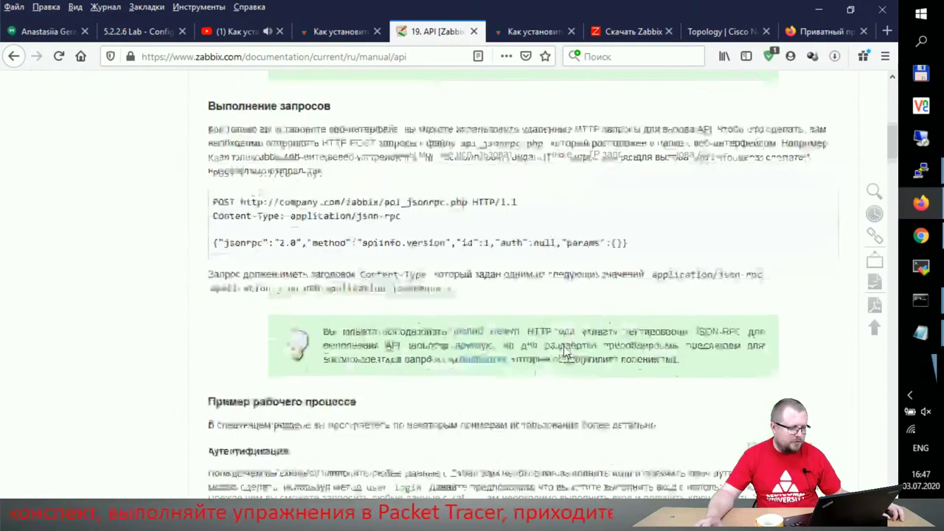
scroll(567, 354, up, 20)
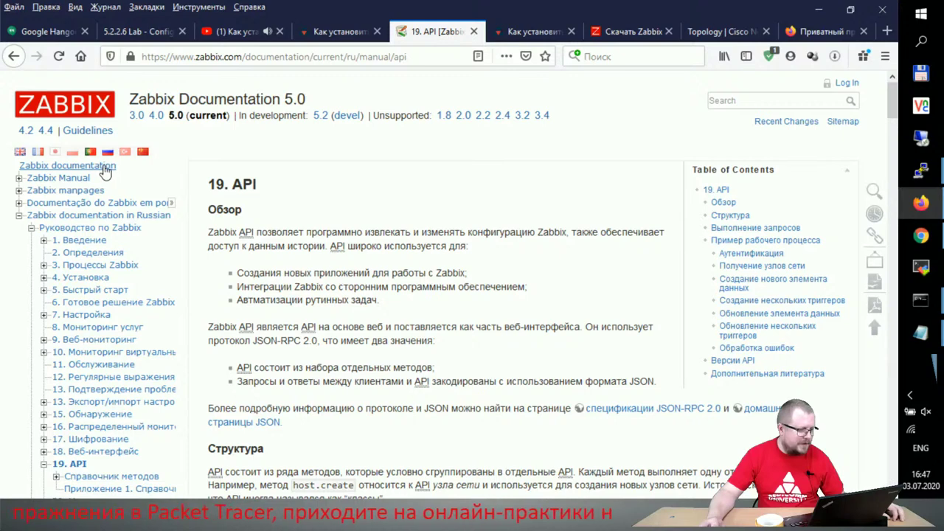
Step: Return to the documentation start page, reopen the Russian manual and select its web address
click(106, 166)
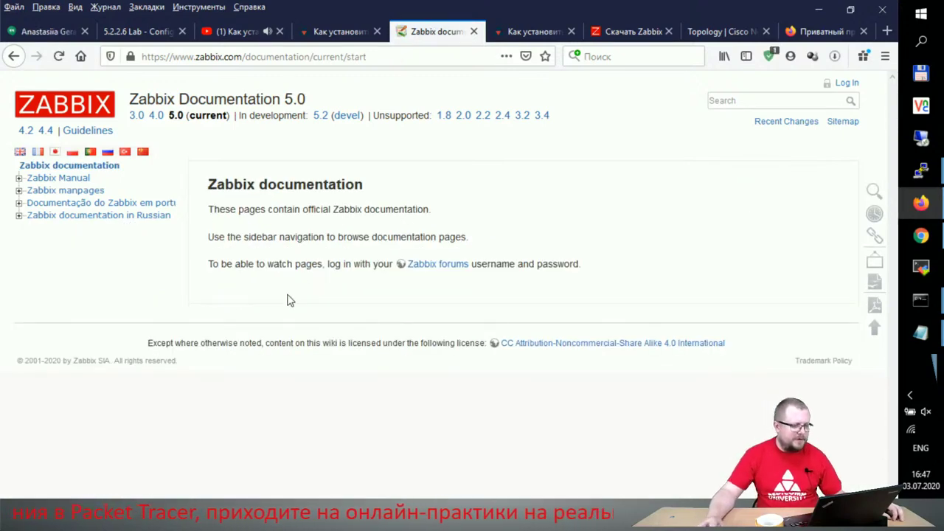
click(68, 179)
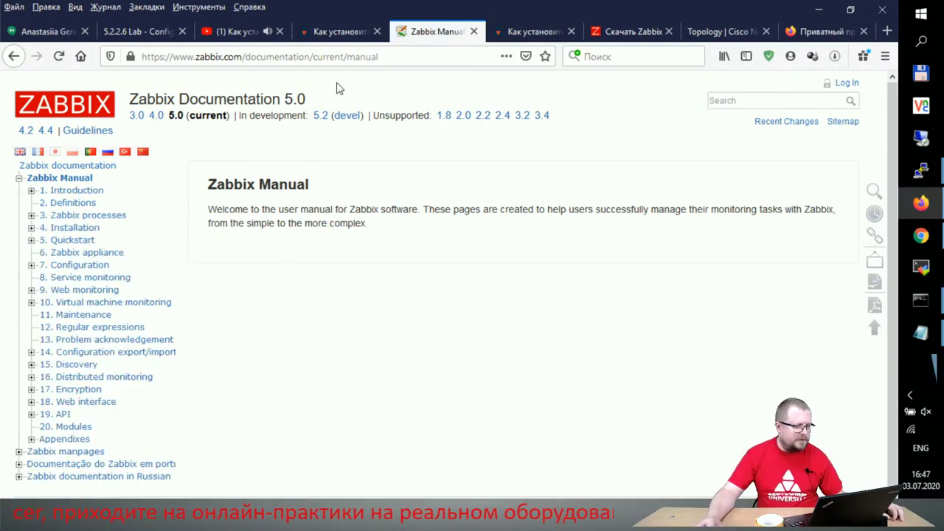
click(108, 152)
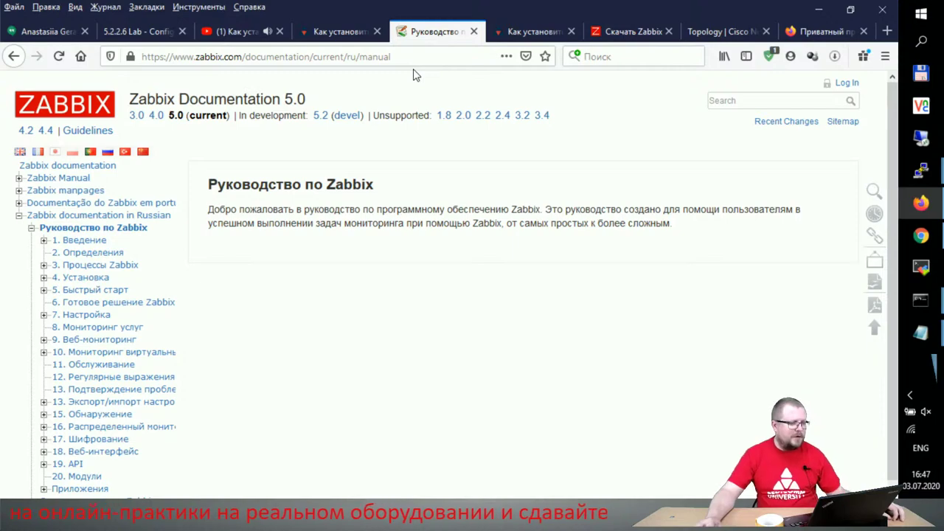
click(434, 57)
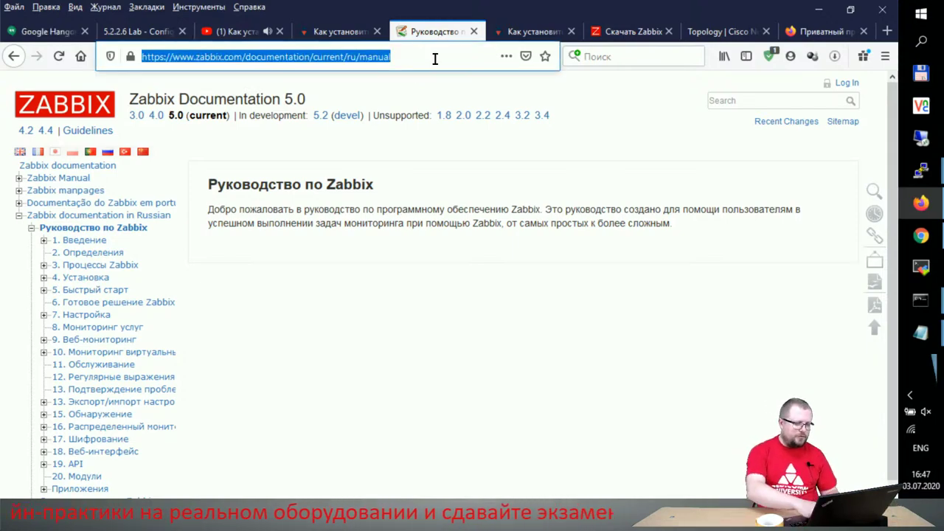
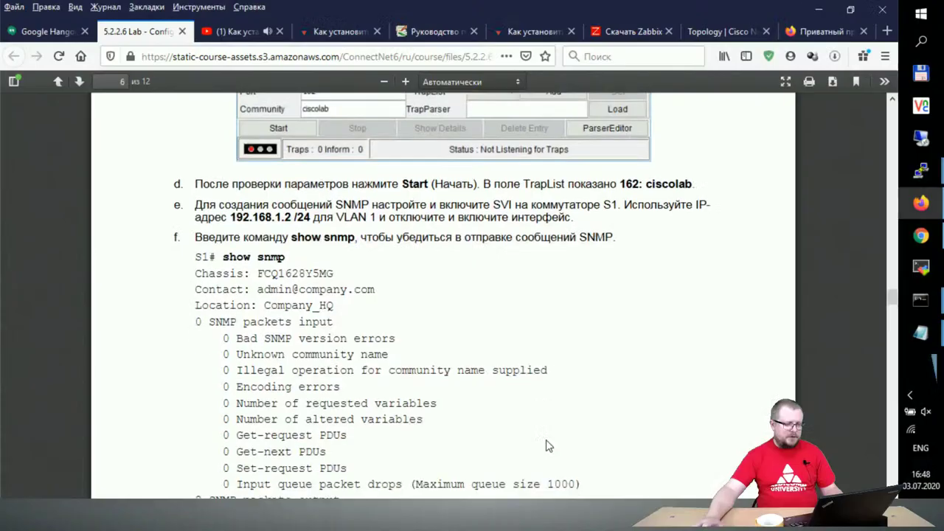
Step: Scroll the SNMP lab PDF back to page 4's snmp-server commands and Step 3 checks
scroll(548, 445, down, 1)
scroll(547, 446, down, 5)
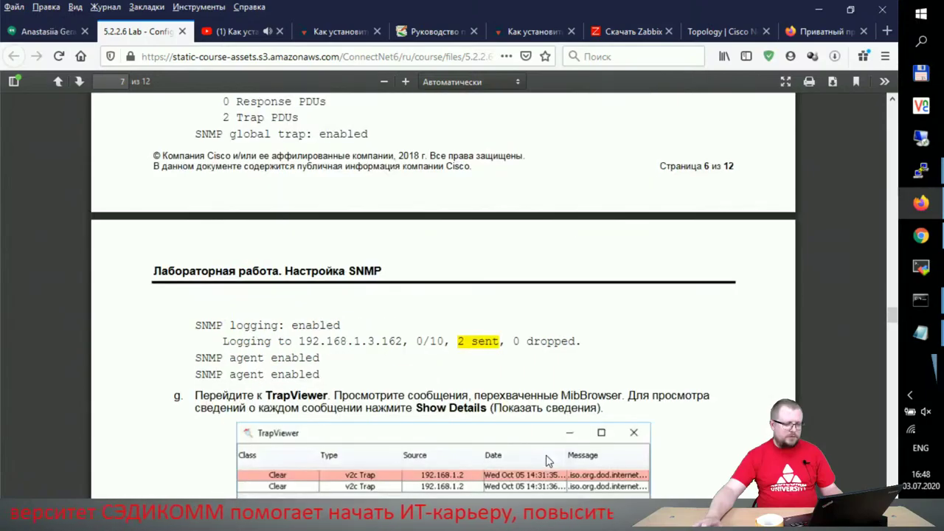
scroll(625, 352, up, 8)
scroll(627, 352, up, 20)
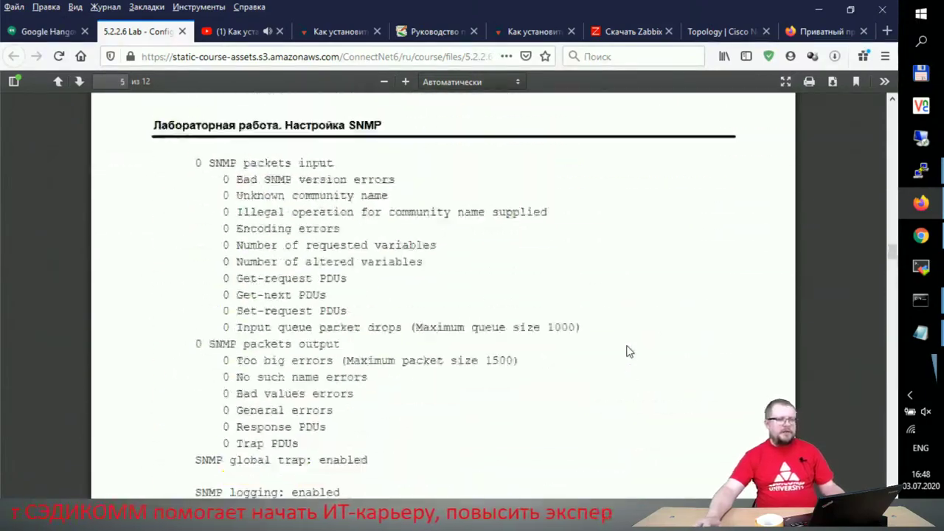
scroll(627, 352, up, 10)
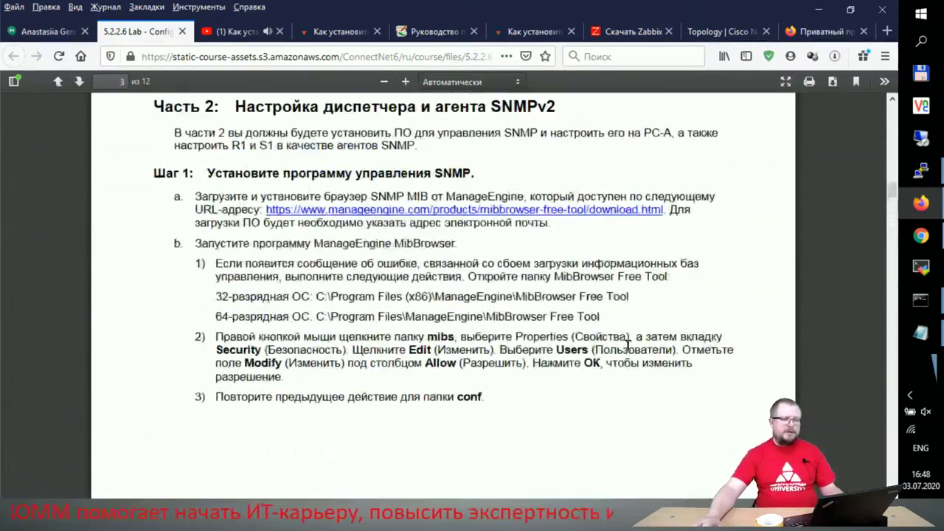
scroll(627, 348, down, 6)
scroll(627, 347, up, 1)
scroll(628, 347, up, 6)
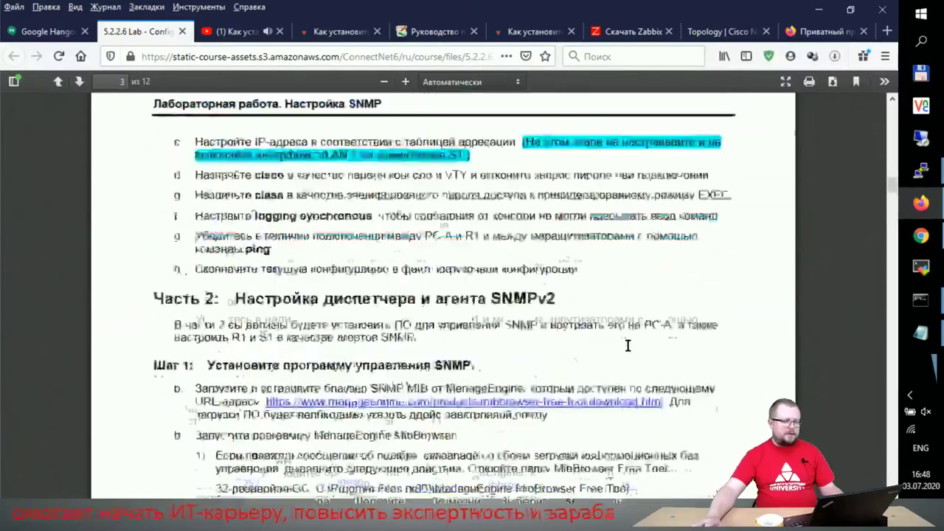
scroll(628, 352, down, 20)
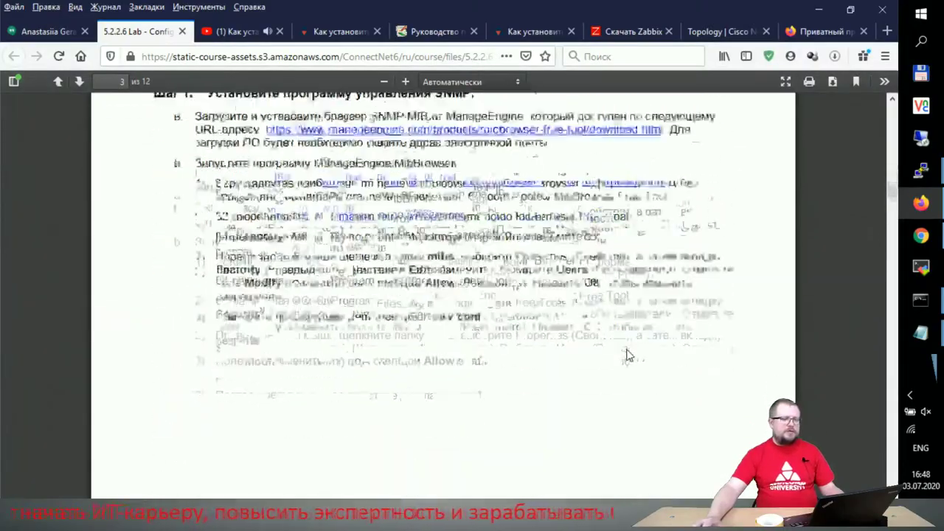
scroll(638, 354, down, 8)
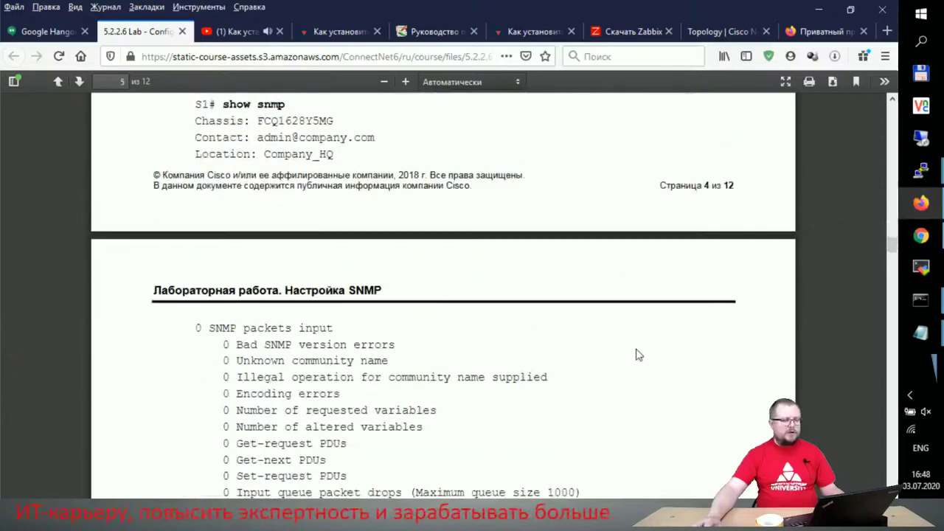
scroll(638, 354, up, 6)
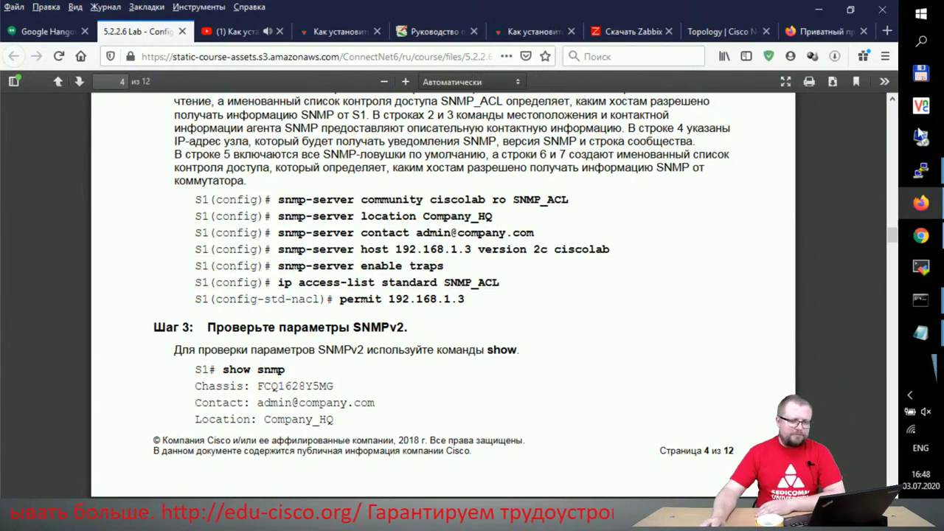
Step: Show Zabbix's Availability report by host for the last hour
mouse_move(921, 236)
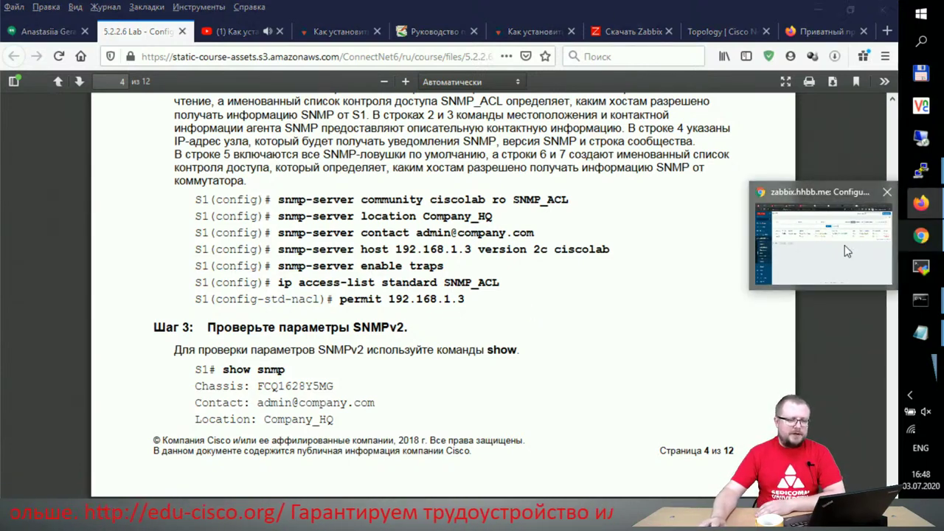
click(848, 252)
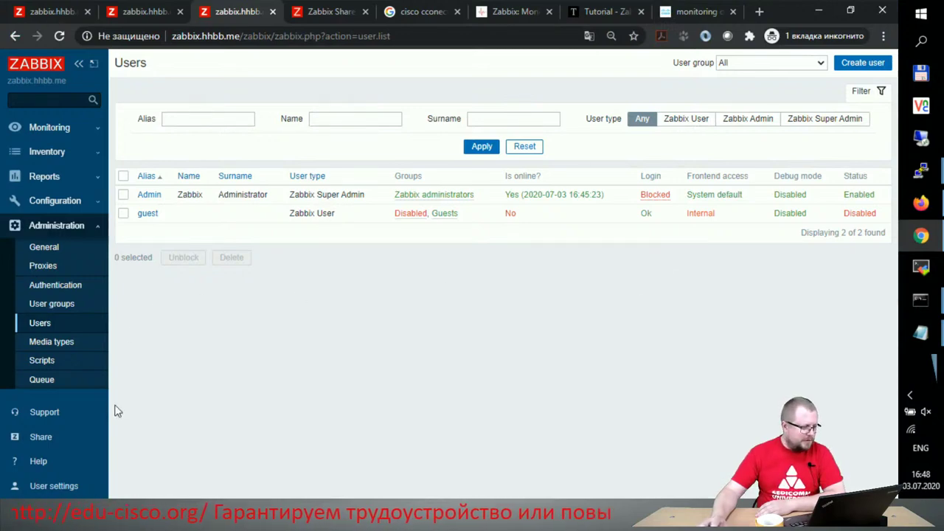
click(55, 177)
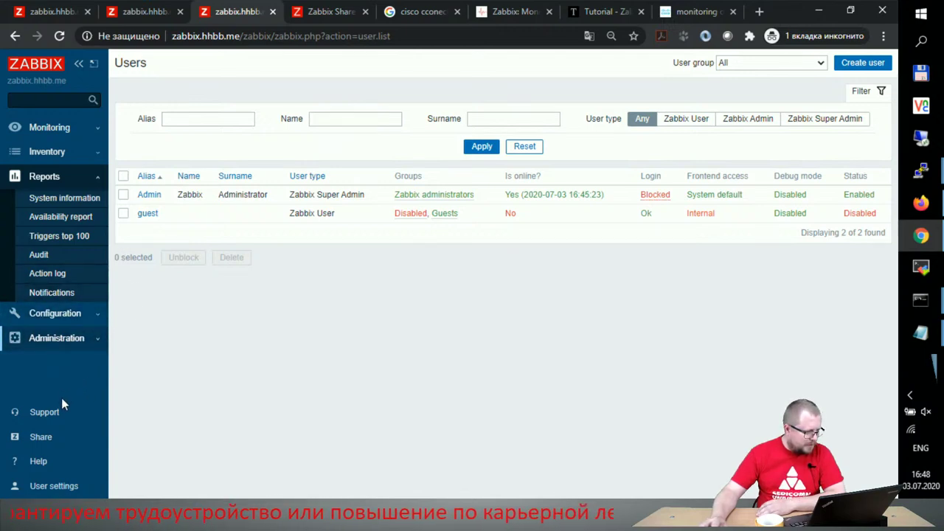
click(68, 219)
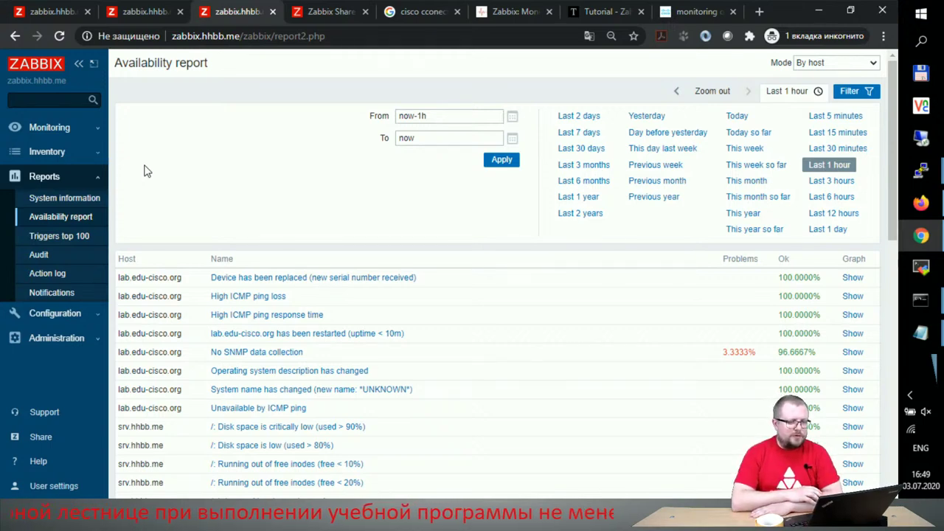
Step: Open the 'my' dashboard with the srv.hhbb.me CPU usage graph from the Monitoring menu
click(47, 154)
click(49, 129)
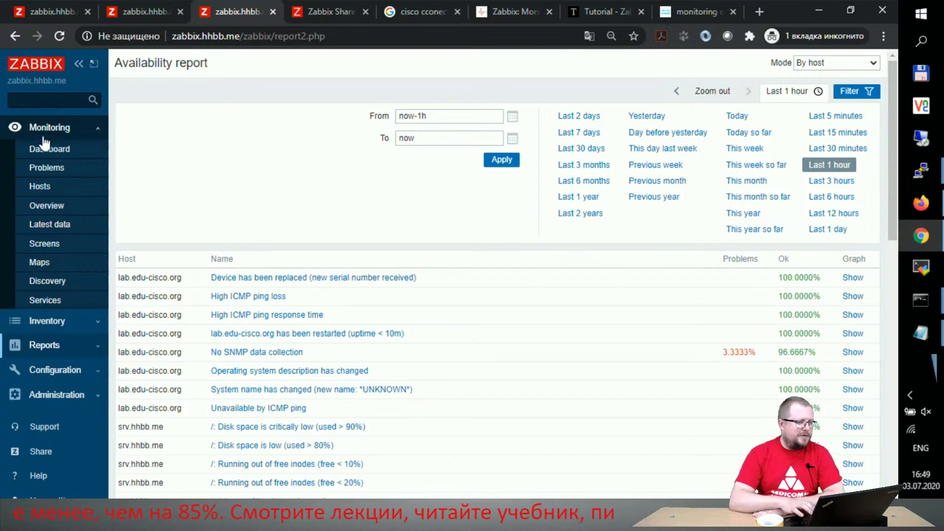
click(50, 151)
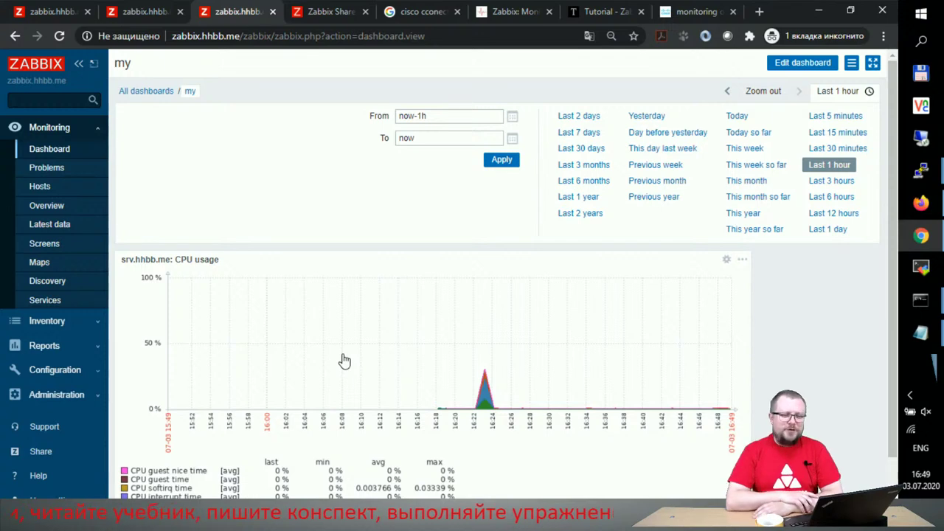
scroll(344, 360, down, 2)
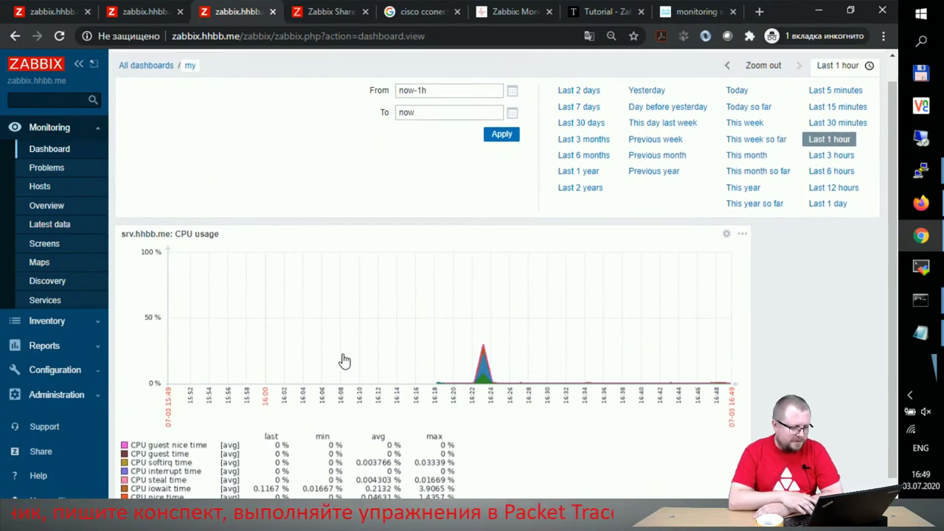
scroll(344, 361, up, 2)
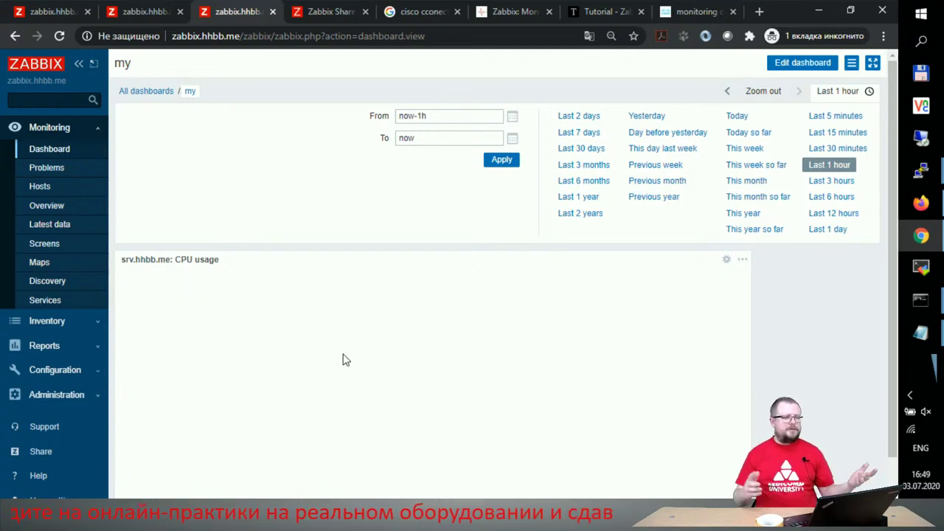
scroll(344, 361, down, 1)
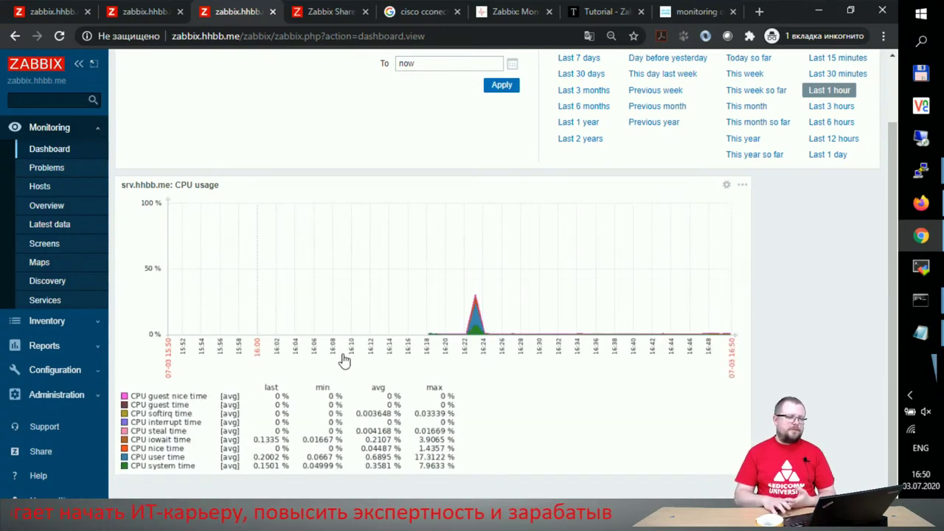
scroll(344, 360, up, 1)
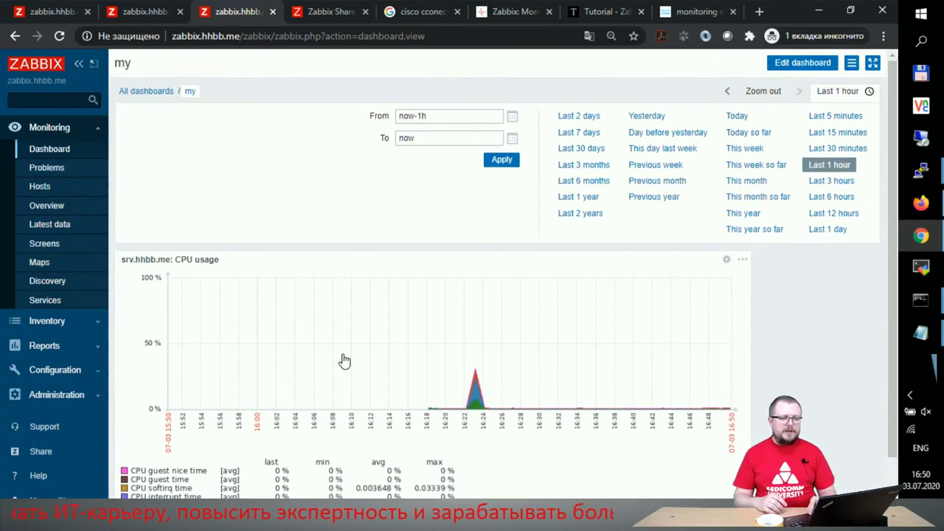